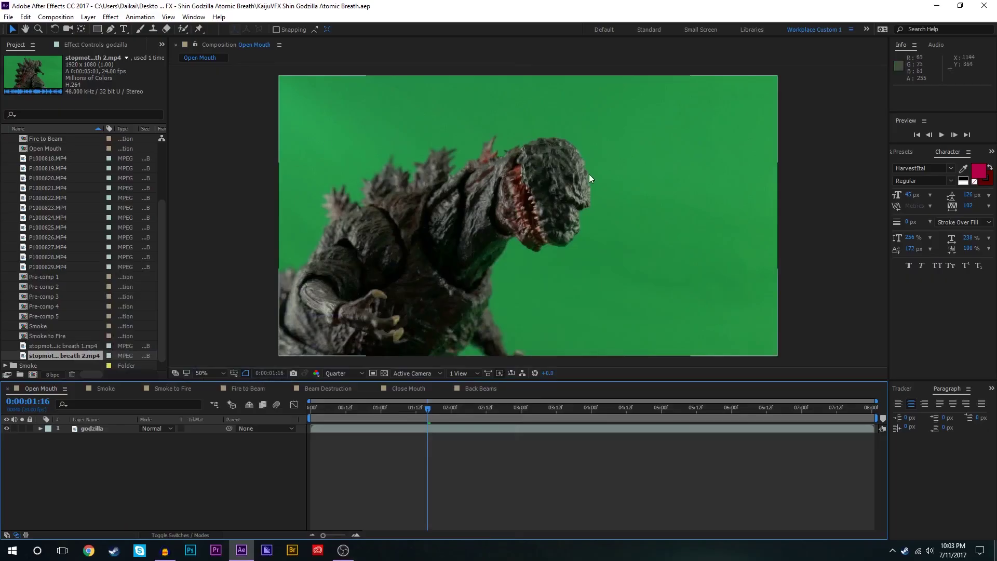
Step: Select the godzilla layer and play back the footage around the moment the mouth opens
left_click(104, 427)
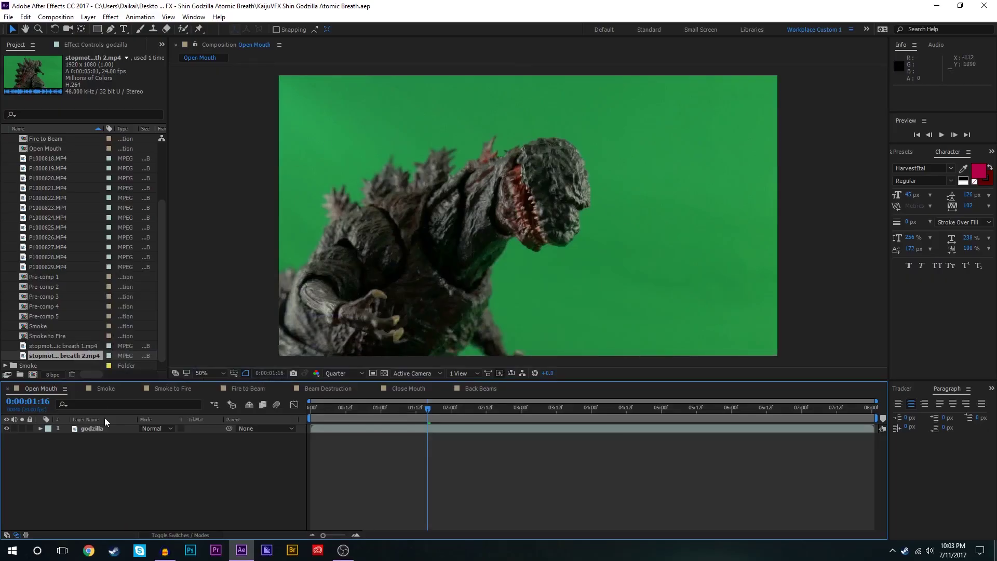
left_click_drag(481, 404, 620, 401)
left_click(492, 407)
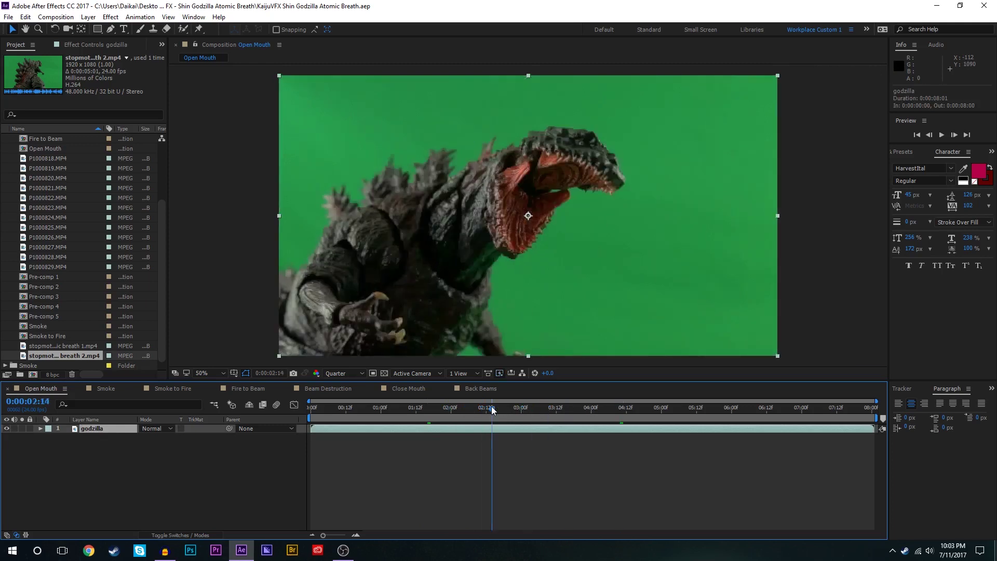
left_click_drag(442, 408, 418, 409)
key("space")
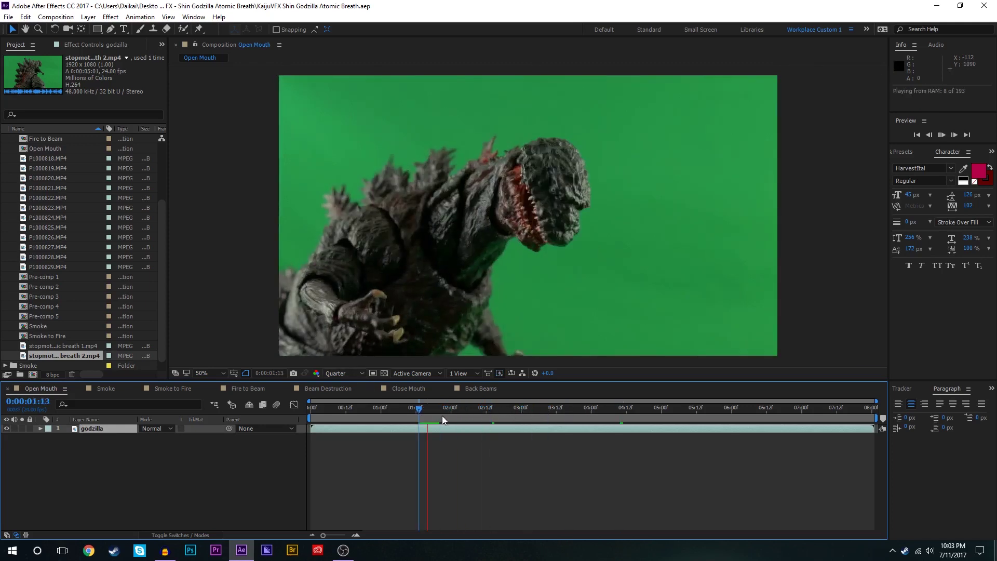
key("space")
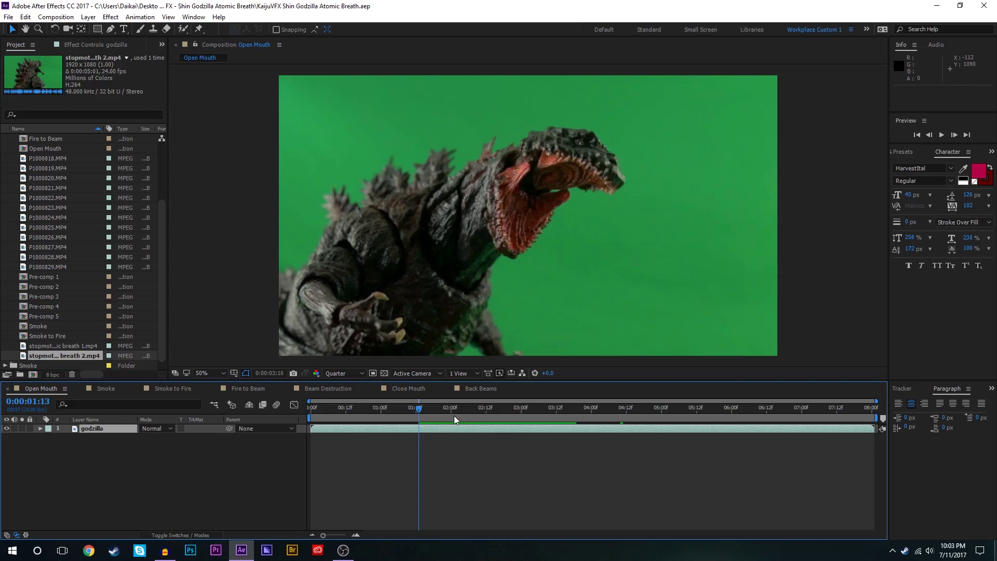
left_click(454, 415)
key("space")
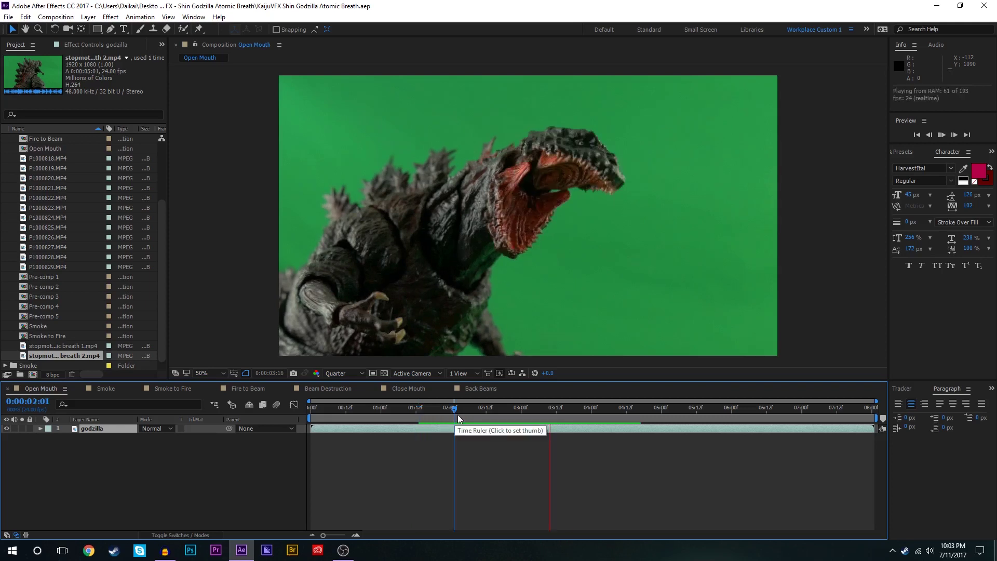
key("space")
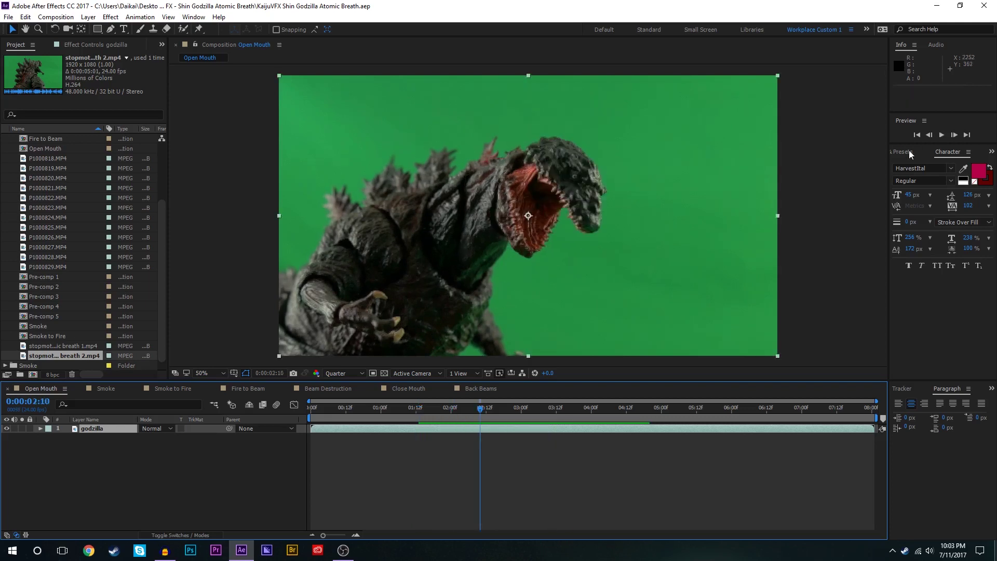
Step: Find the Keylight (1.2) keying effect and apply it to the godzilla footage
left_click(906, 151)
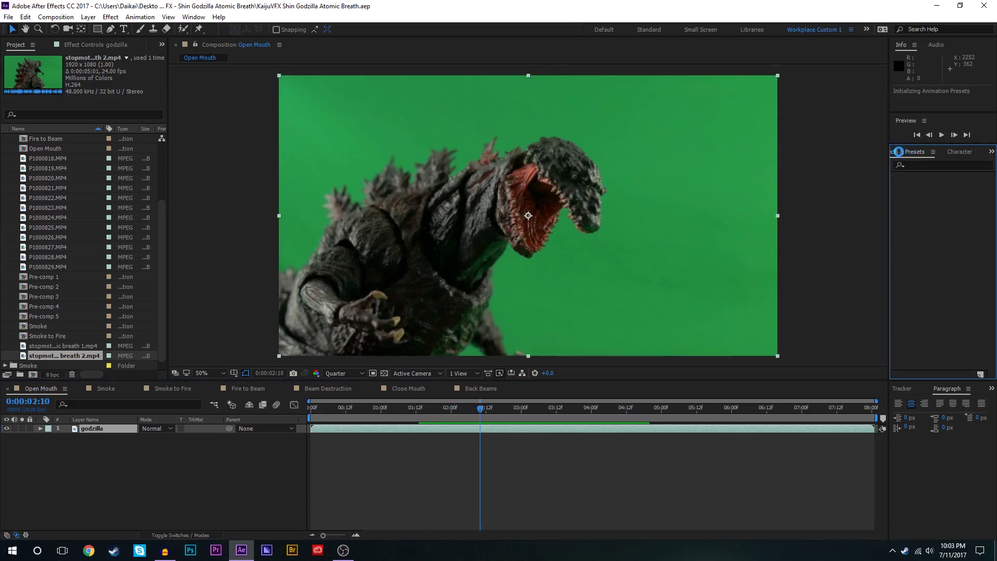
type("k")
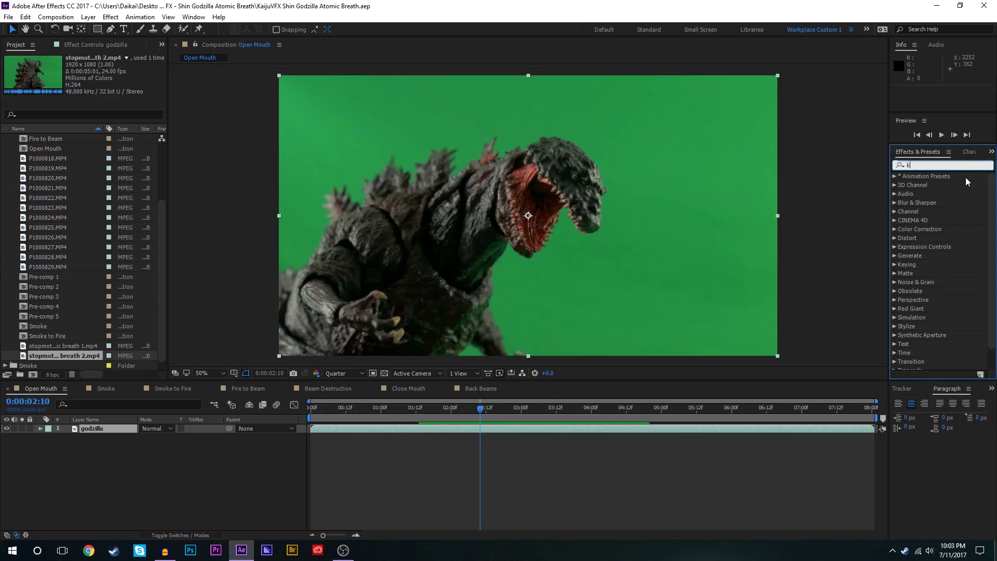
type("ey")
left_click(936, 285)
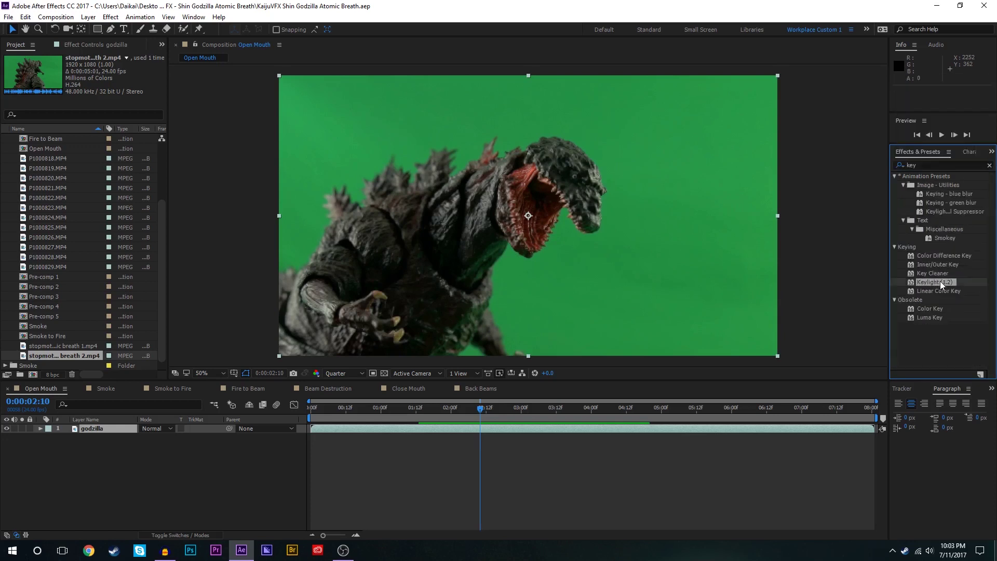
left_click_drag(940, 281, 500, 202)
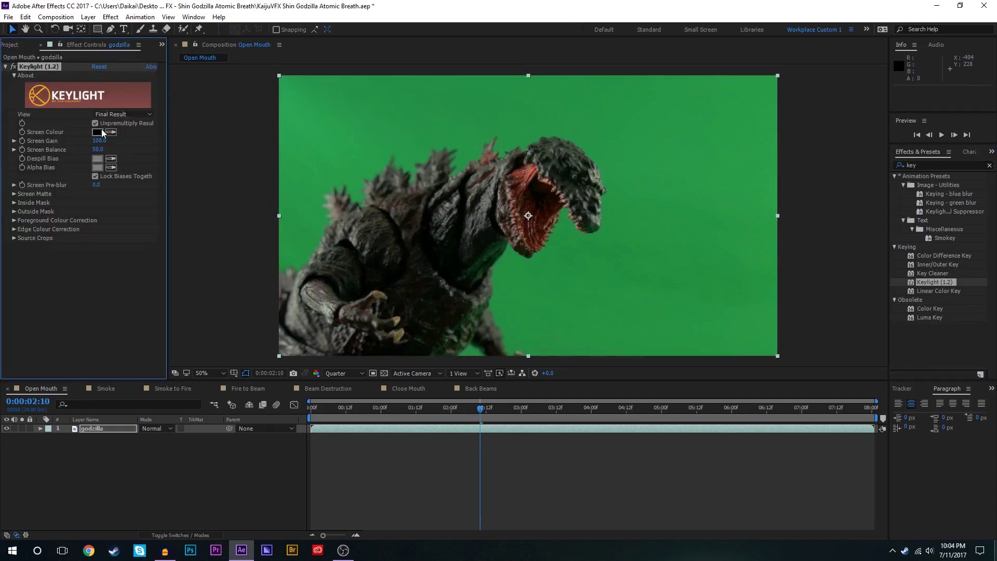
Step: Sample the green backdrop as Keylight's Screen Colour and check the key briefly against the transparency grid
left_click(111, 132)
left_click(542, 313)
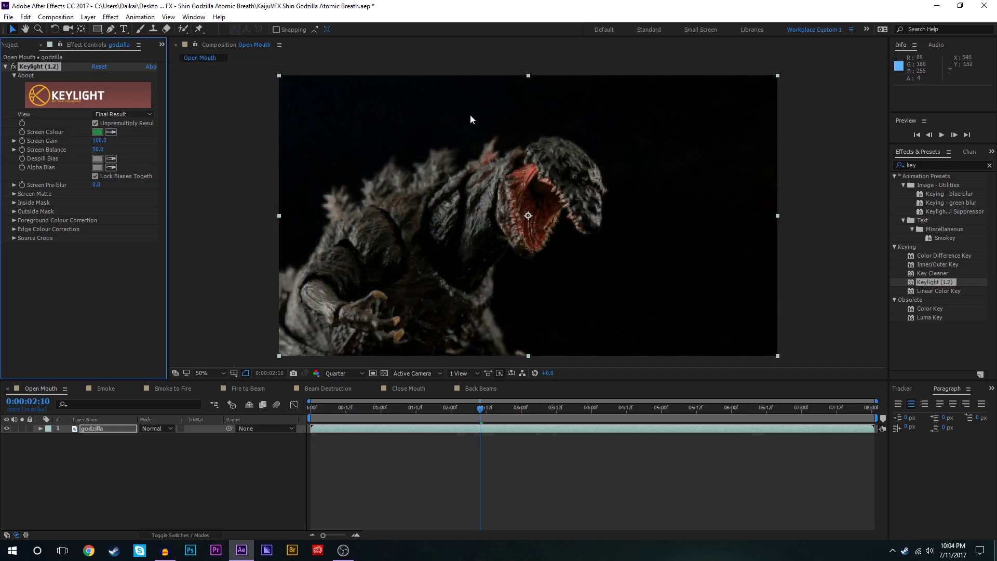
left_click(383, 373)
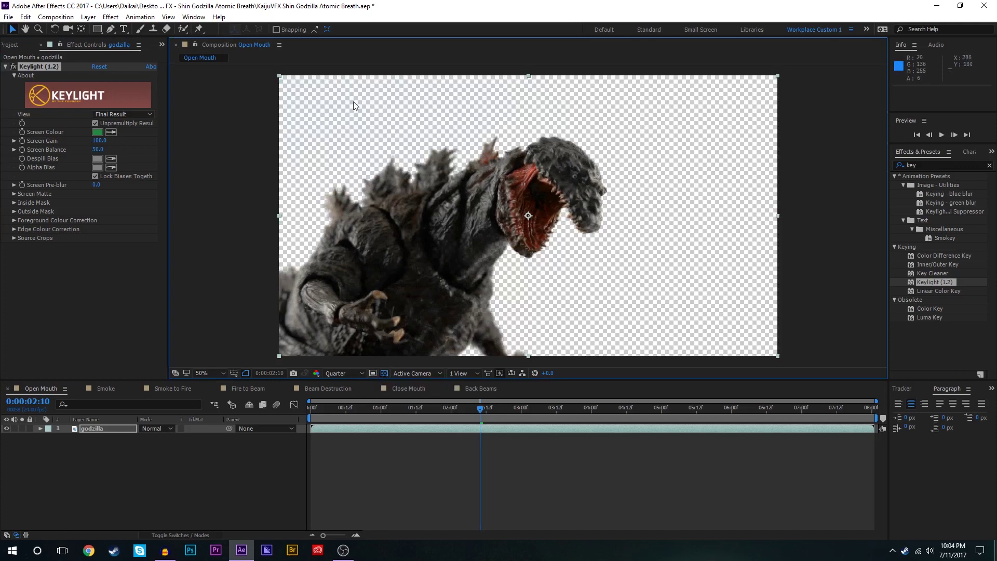
left_click(383, 373)
Step: Show the Screen Matte view in Keylight and set Clip Black to 16 and Clip White to 57
left_click(125, 114)
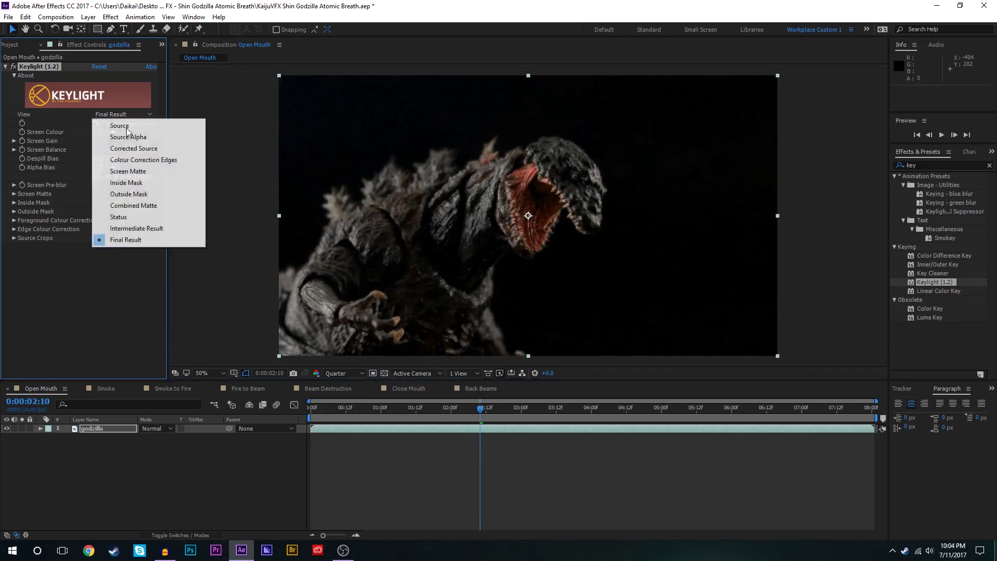
left_click(132, 168)
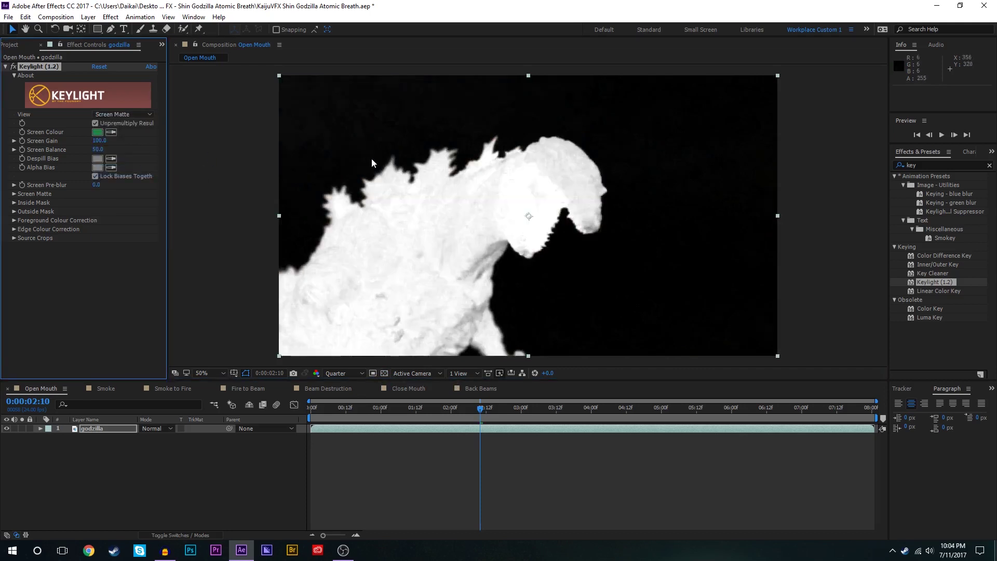
left_click(15, 194)
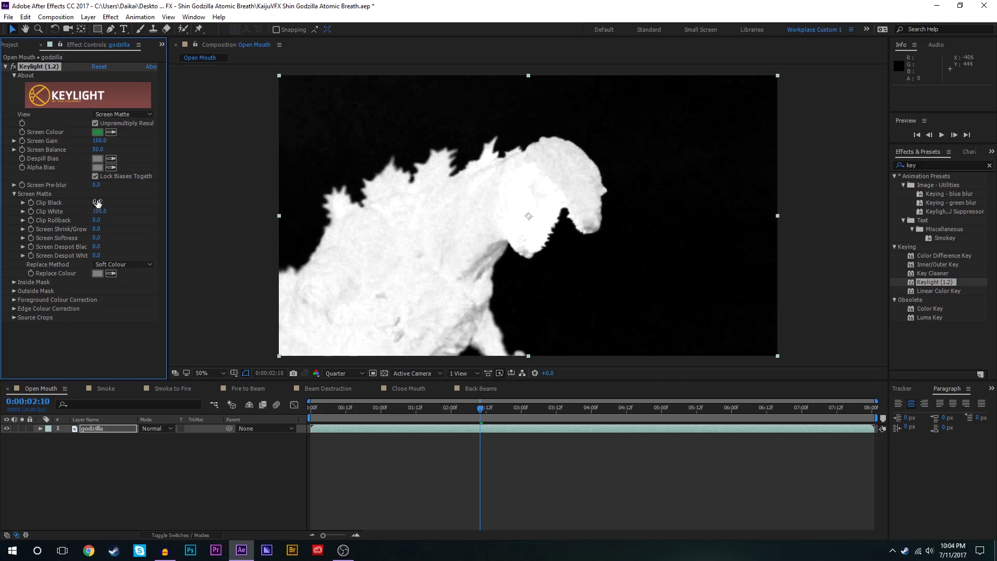
left_click_drag(102, 200, 110, 198)
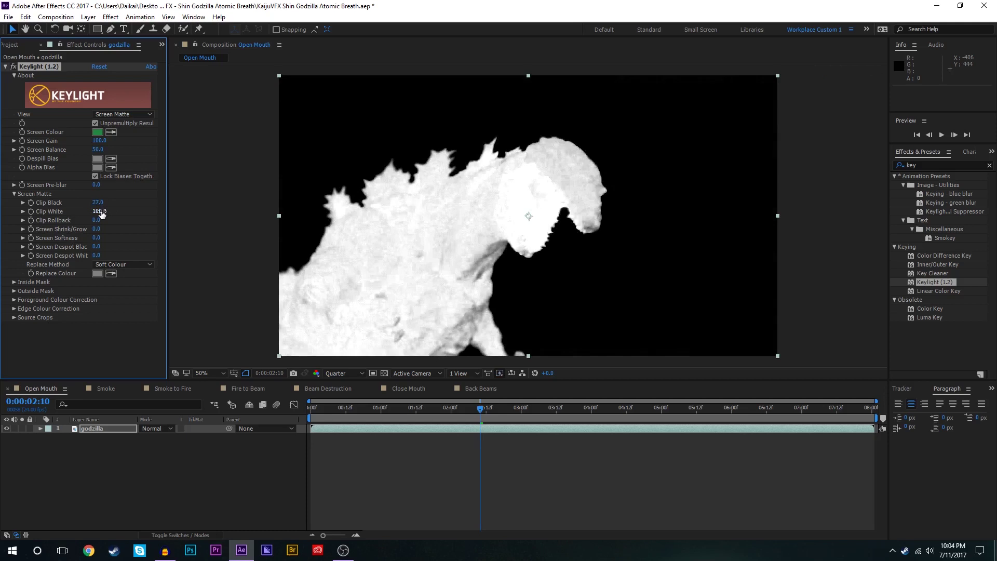
mouse_move(102, 214)
left_mouse_down()
mouse_move(80, 212)
mouse_move(98, 209)
mouse_move(94, 223)
left_mouse_up()
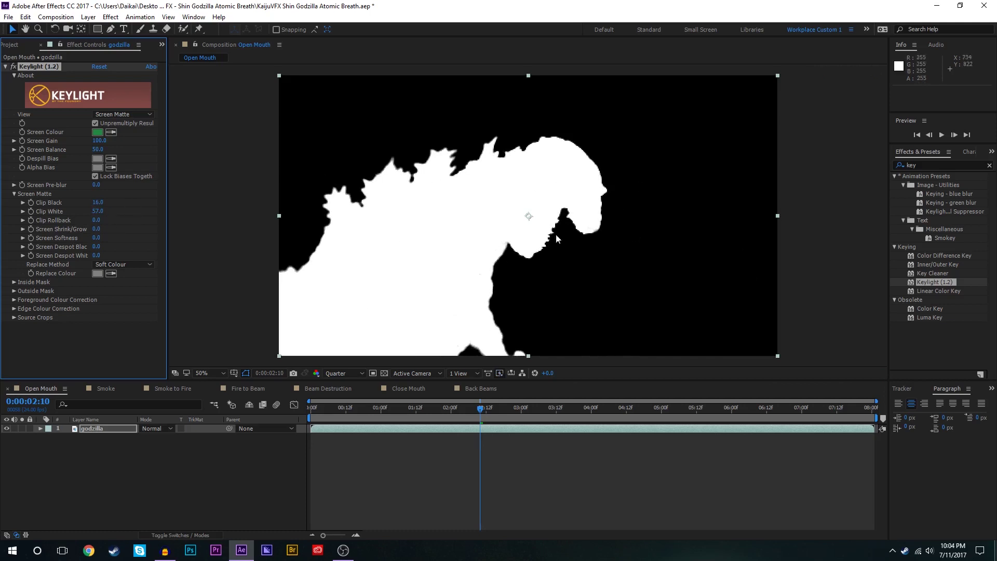
Step: Return the Keylight view to Final Result and set Screen Softness to 1.2
left_click(137, 116)
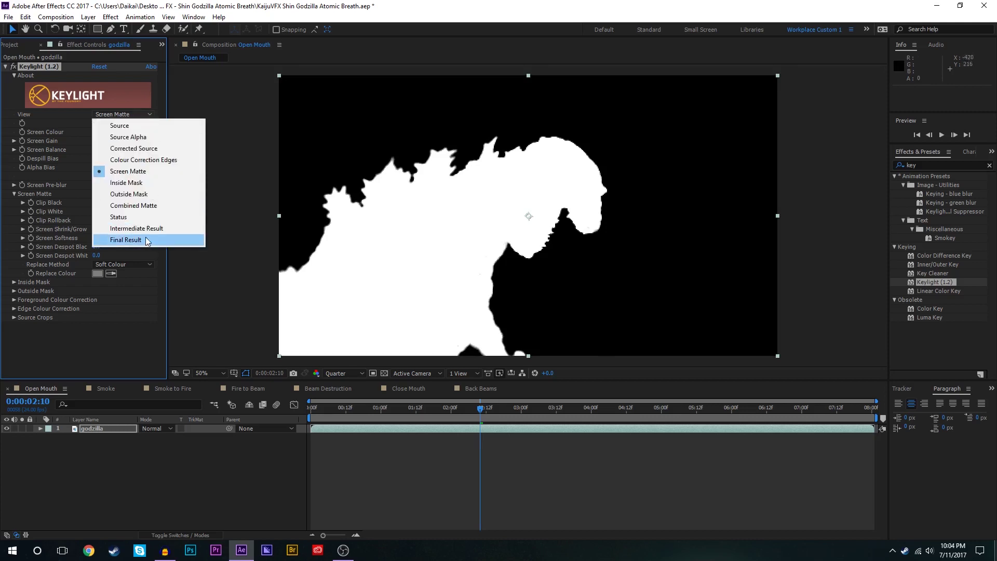
left_click(146, 240)
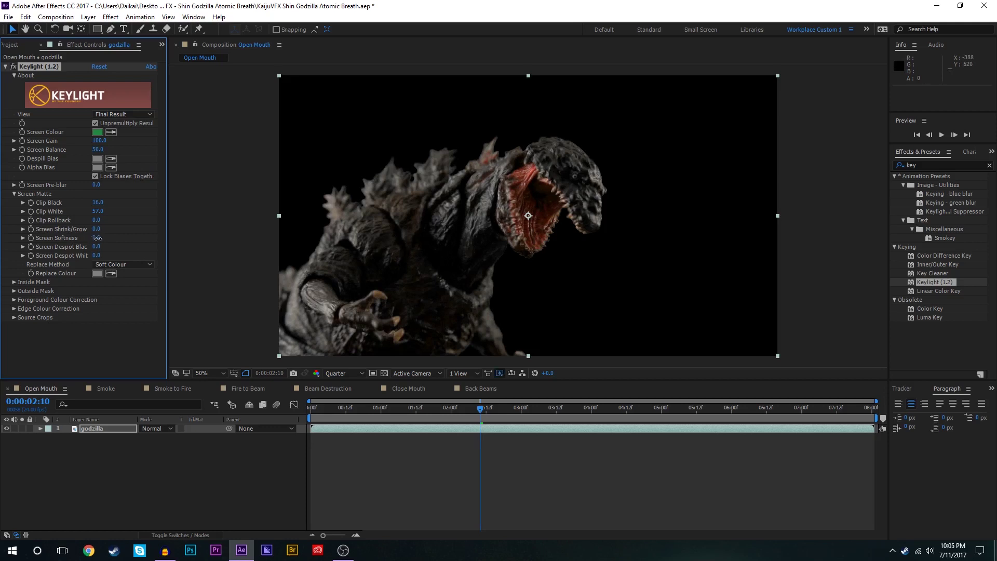
left_click_drag(97, 237, 103, 242)
Step: Set the viewer resolution to Auto and inspect the keyed edge of the lower jaw up close
key("slash")
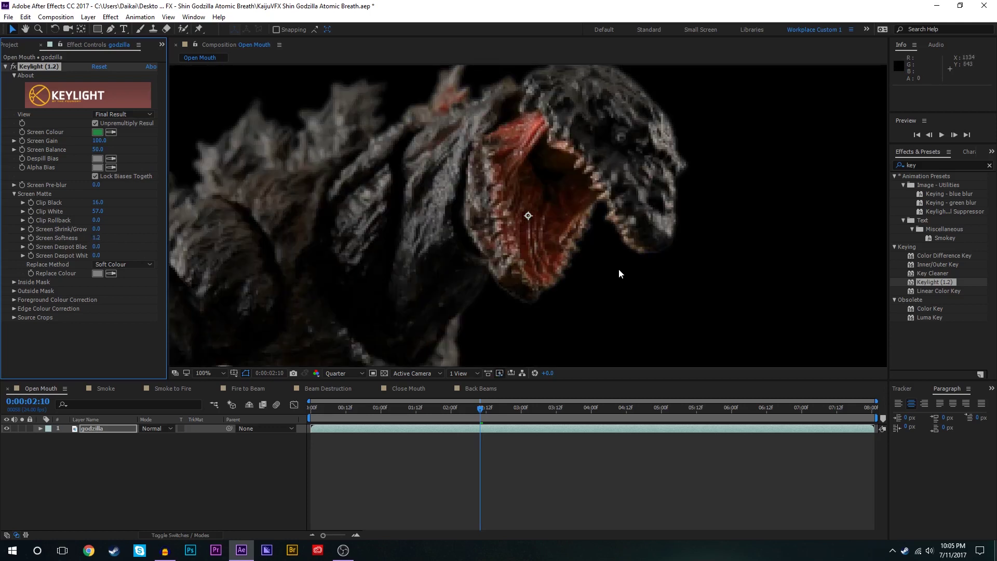
left_click(340, 373)
left_click(337, 385)
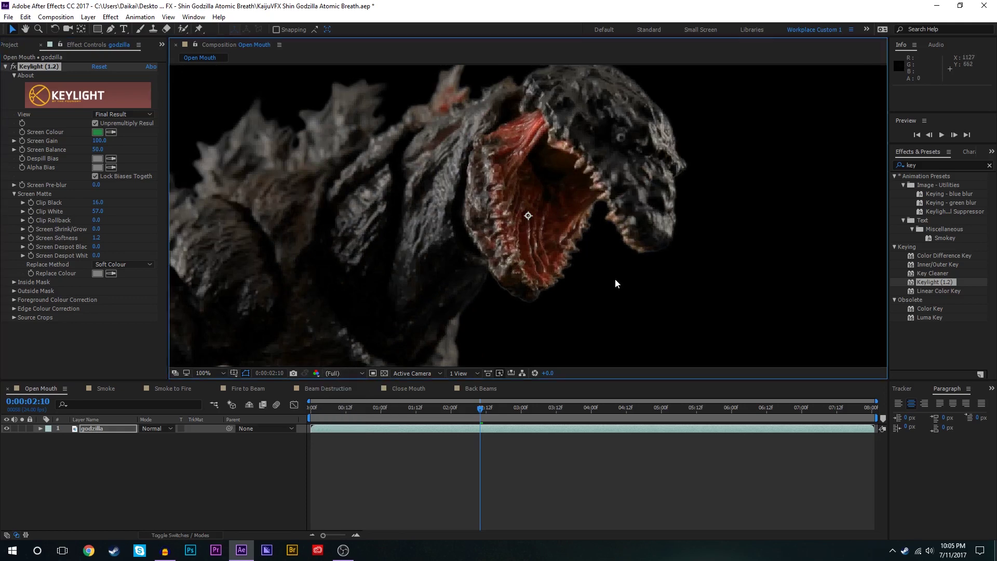
key("period")
left_click_drag(592, 282, 544, 226)
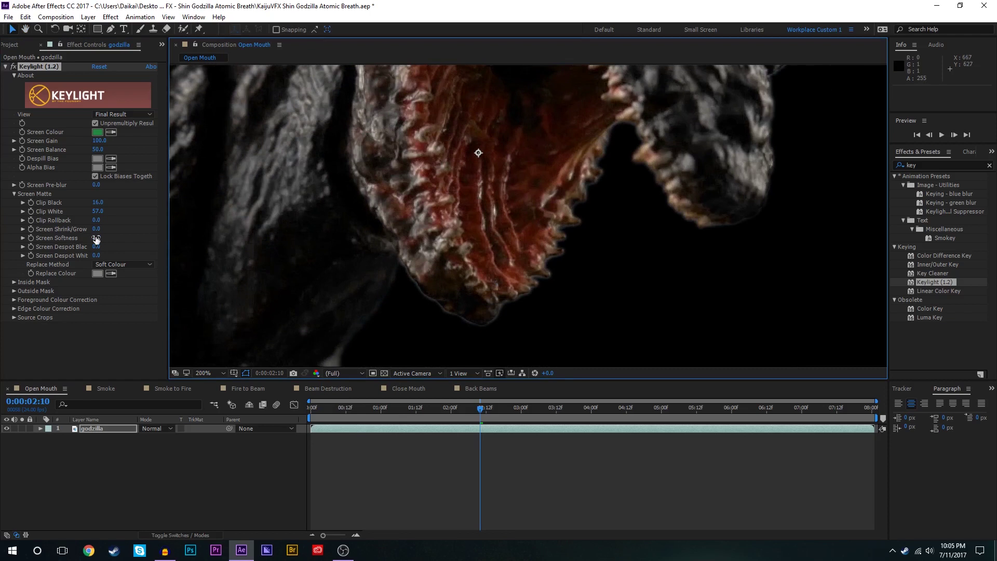
Step: Try a Screen Softness of 0 to compare the edge, and undo the change
left_click(96, 238)
type("0")
key("Return")
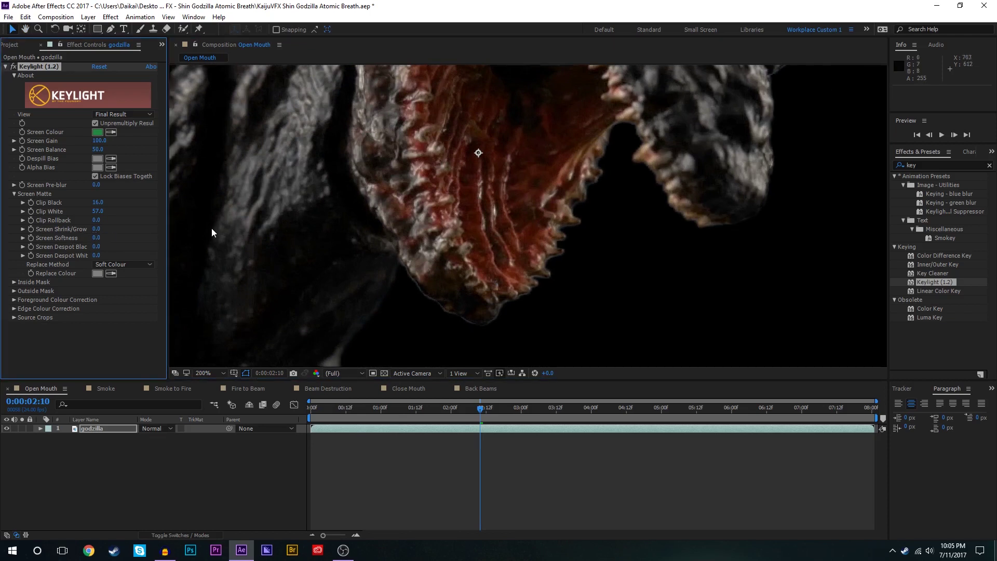
key("ctrl+z")
Step: Examine the outline around the lower jaw and set Keylight's Screen Shrink/Grow to -1.4
scroll(449, 311, "up", 2)
left_click_drag(520, 161, 507, 289)
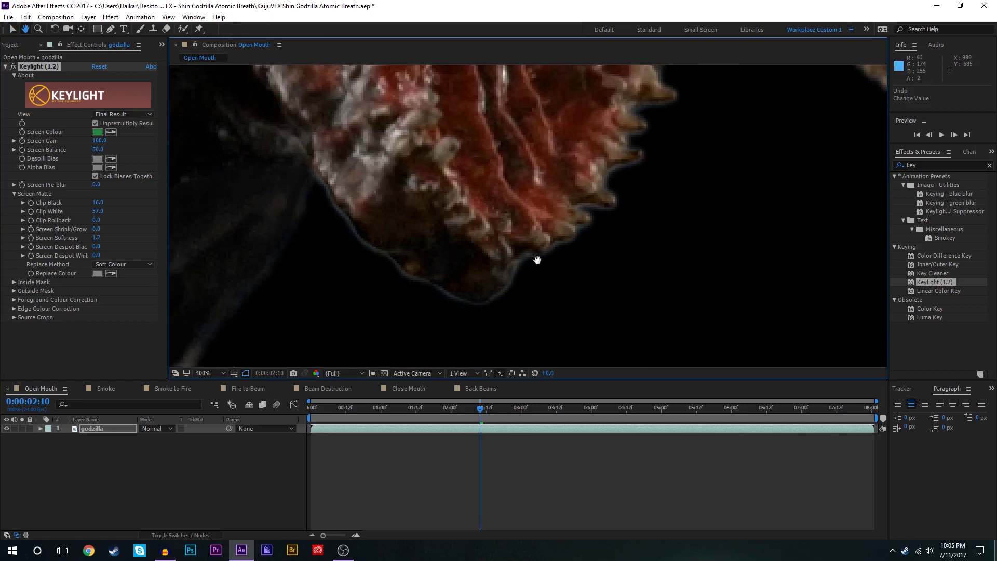
scroll(594, 200, "down", 2)
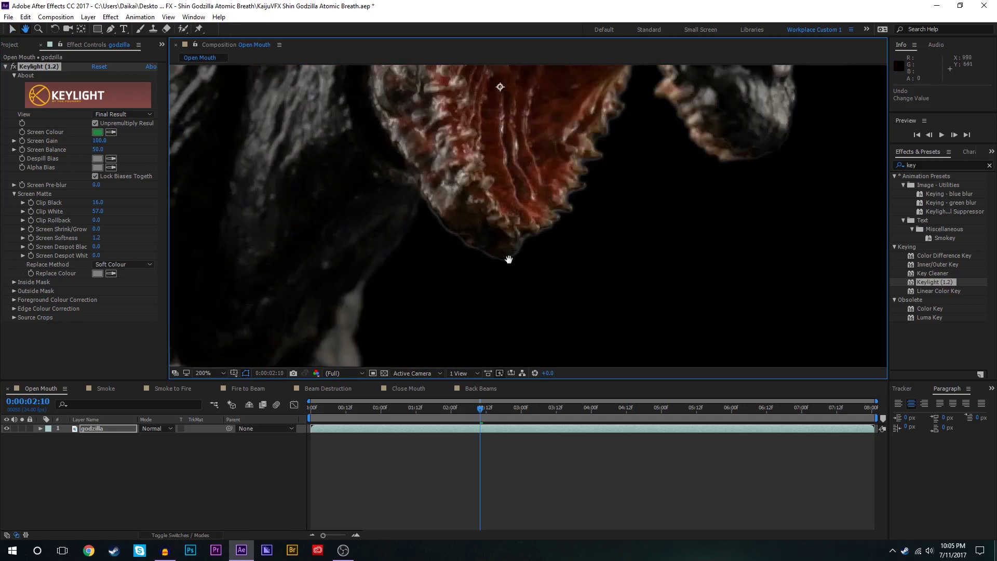
scroll(503, 218, "up", 2)
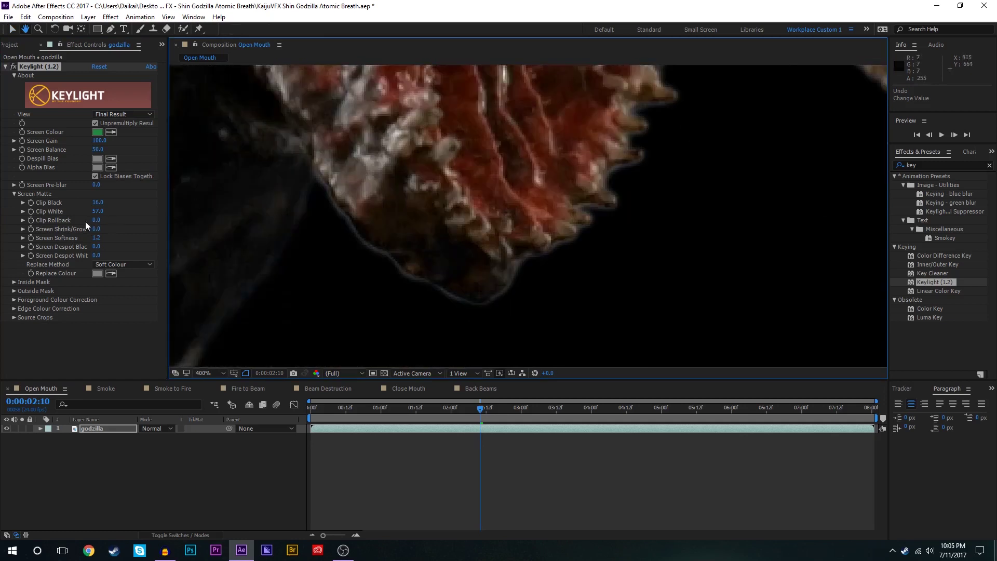
key("v")
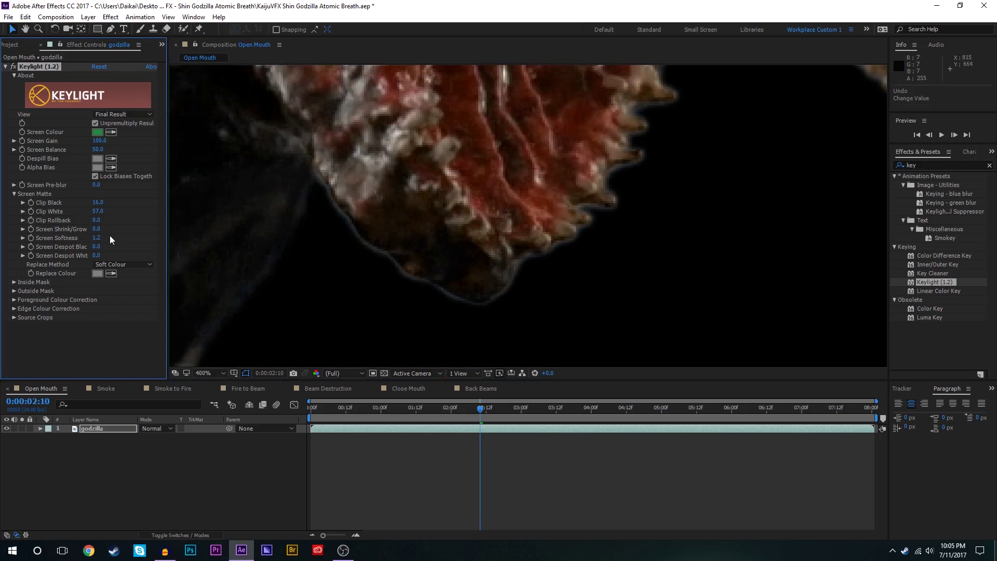
left_click_drag(97, 229, 93, 229)
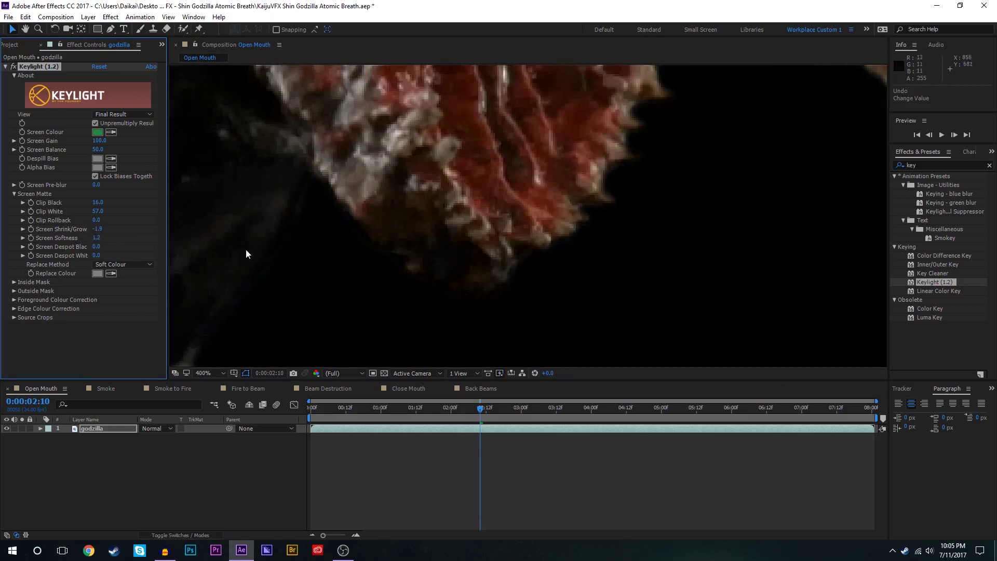
left_click_drag(99, 229, 104, 228)
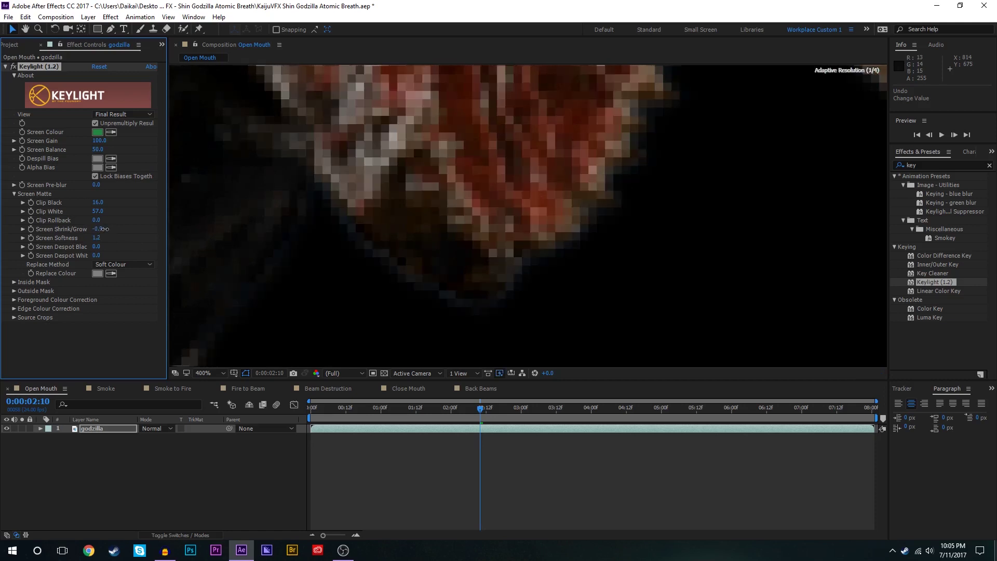
key("comma")
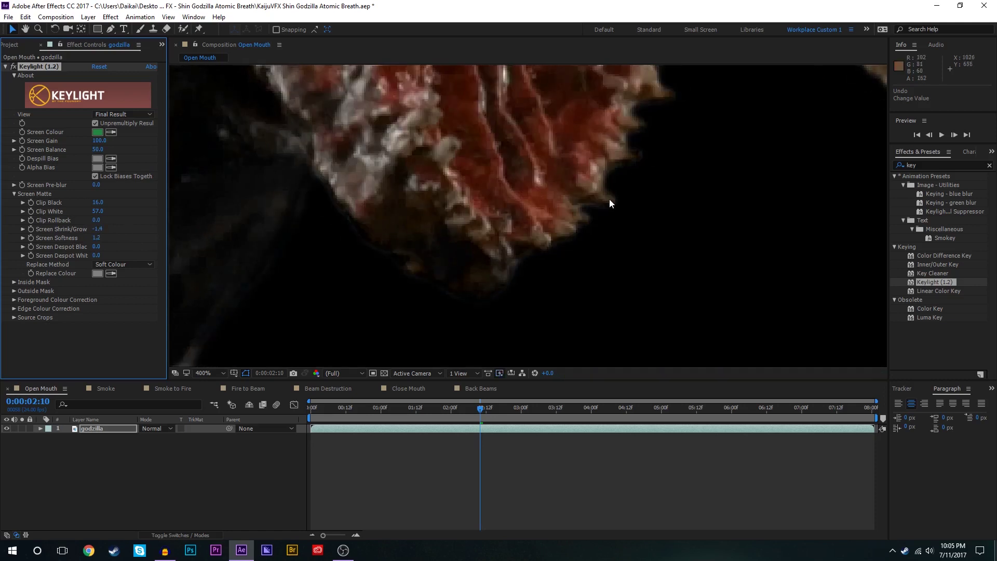
Step: Fit the whole frame in the viewer and play back the keyed footage from about 0:00:02:08
left_click_drag(641, 171, 636, 291)
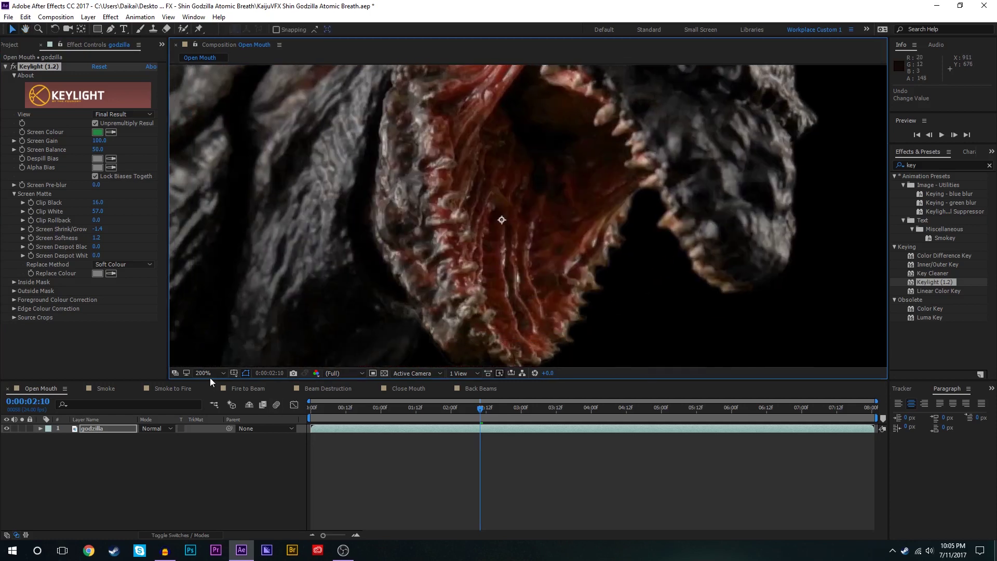
left_click(206, 373)
left_click(240, 199)
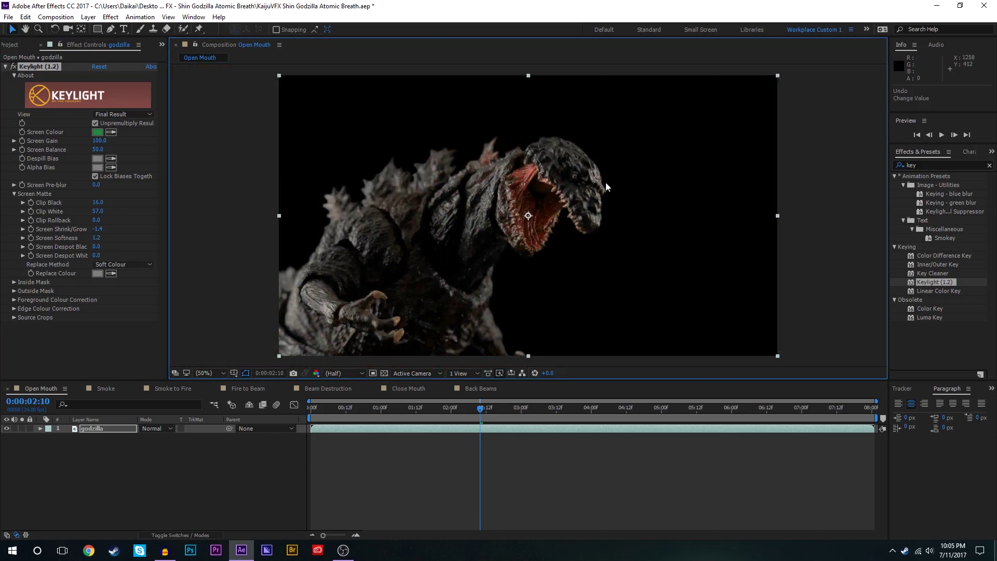
scroll(605, 182, "up", 2)
scroll(591, 211, "down", 2)
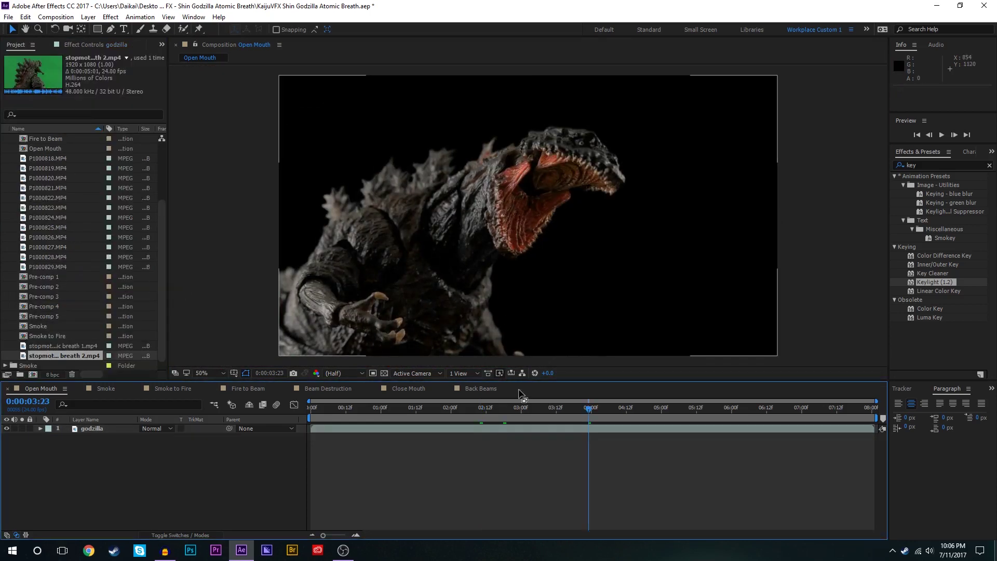
left_click(471, 417)
key("space")
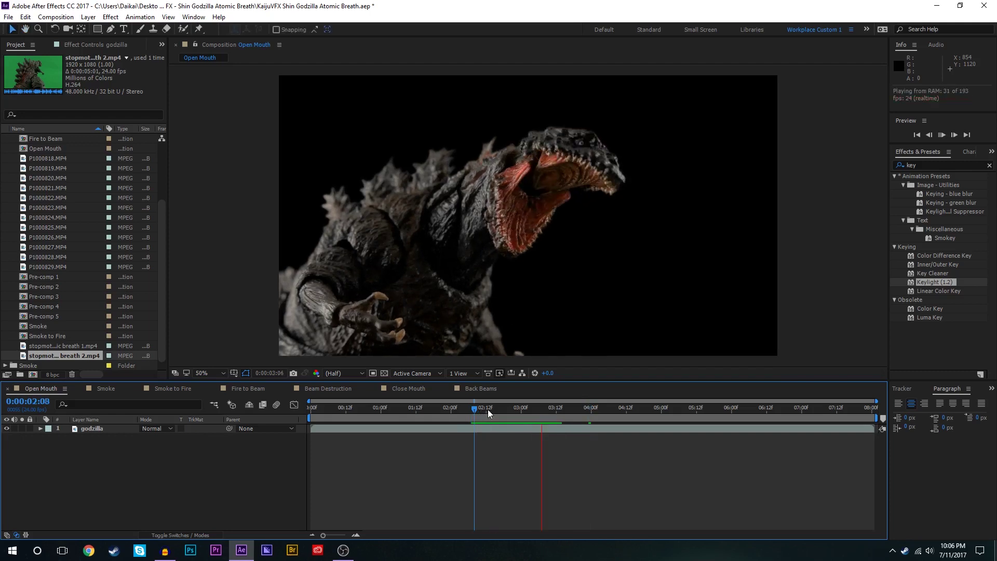
scroll(63, 162, "up", 3)
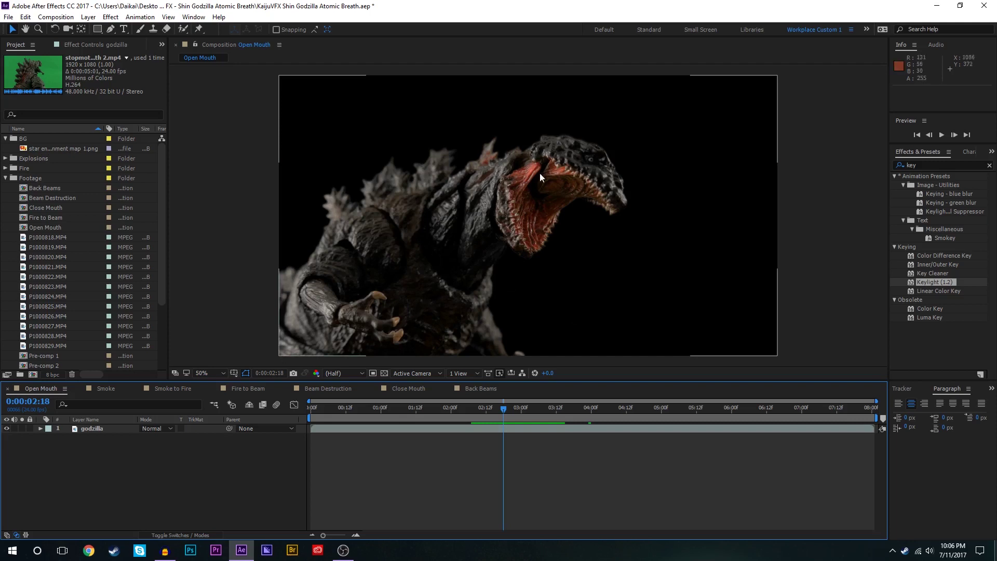
Step: Add star environment map 1.png beneath the godzilla layer, scale it to 36%, and reposition it to about 670, 616
left_click_drag(60, 147, 93, 442)
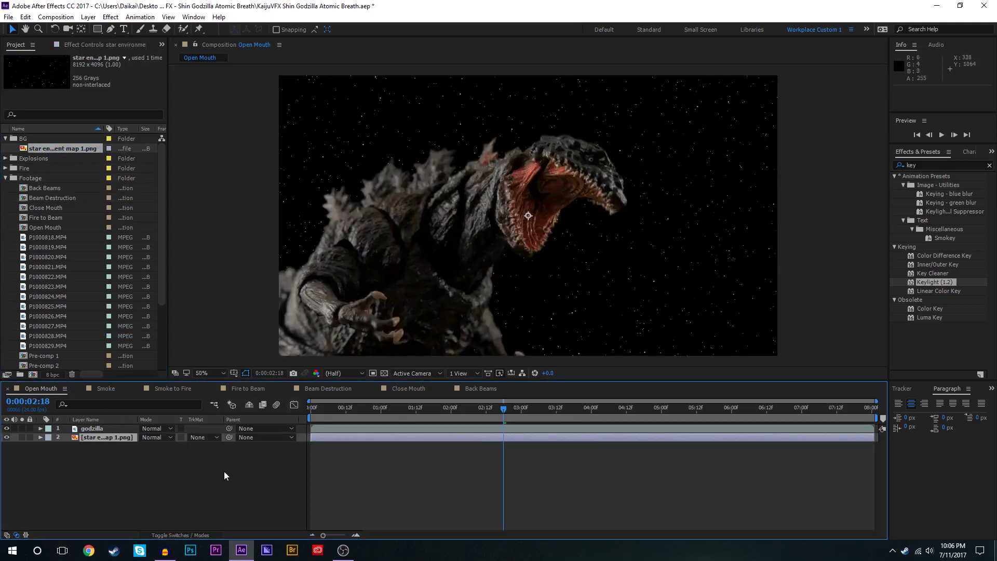
key("s")
left_click_drag(155, 446, 173, 445)
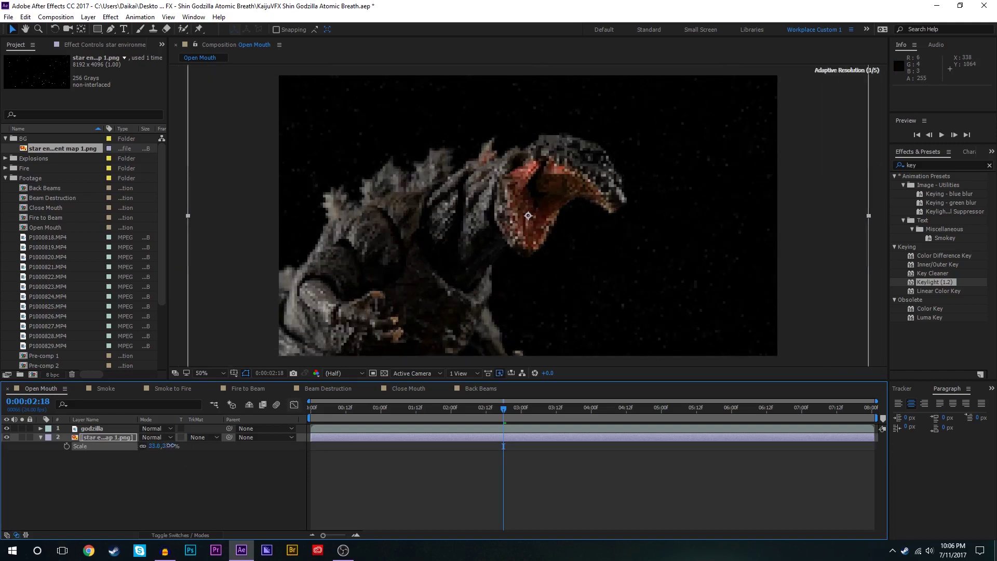
left_click_drag(714, 143, 644, 175)
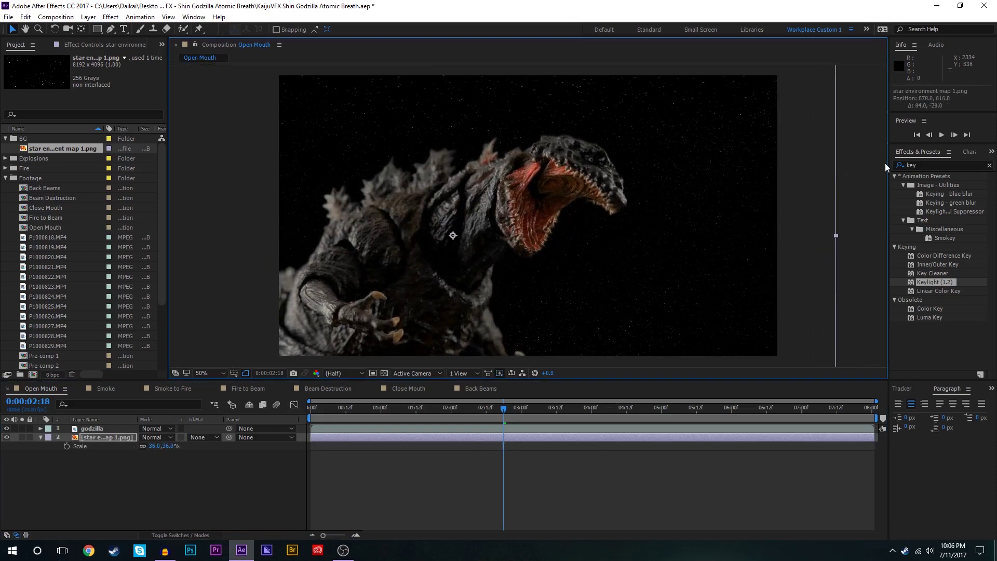
Step: Apply Brightness & Contrast to the star map layer with Brightness at -145 and Contrast at 100
left_click(913, 164)
type("br")
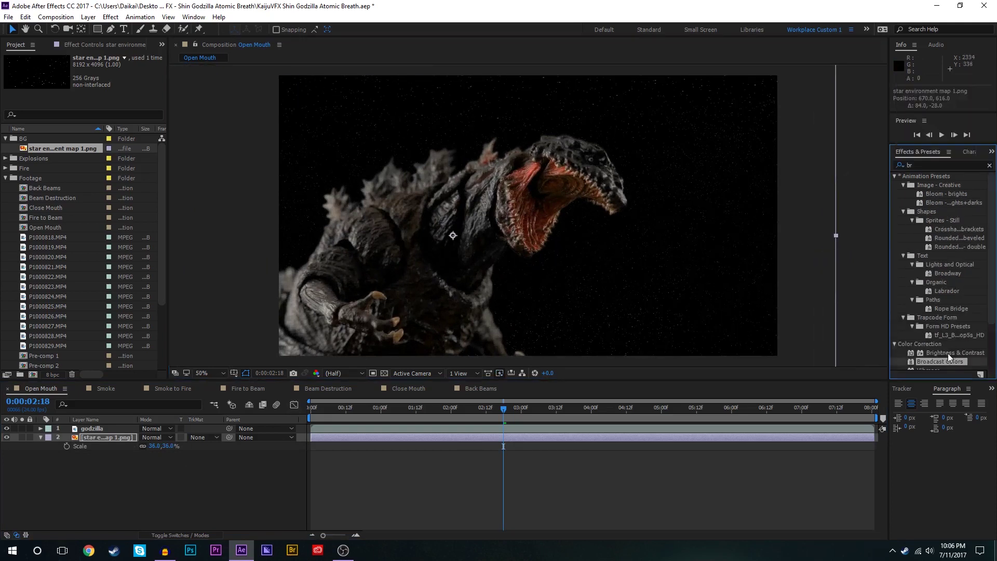
double_click(949, 352)
left_click_drag(94, 76, 1, 83)
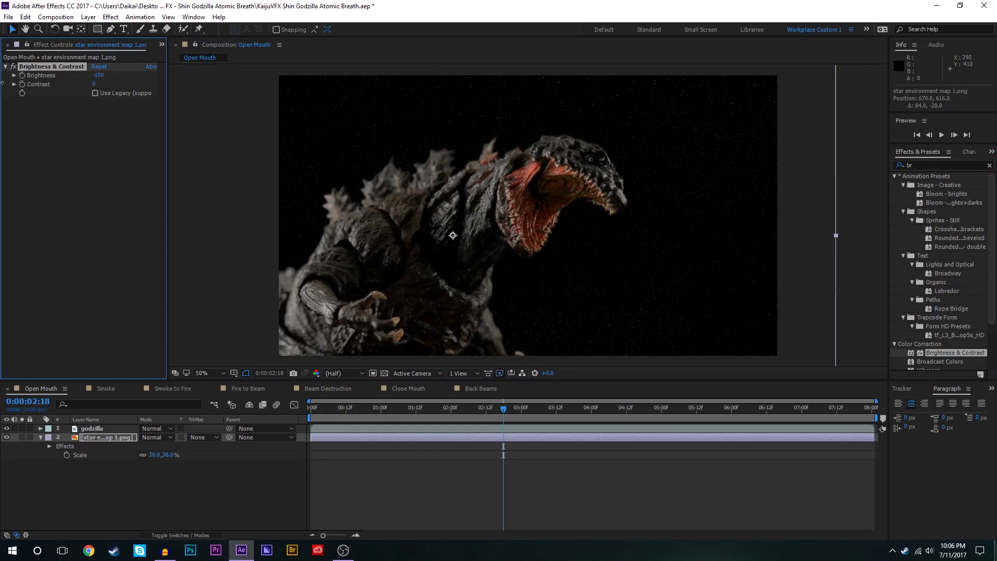
left_click_drag(94, 85, 242, 82)
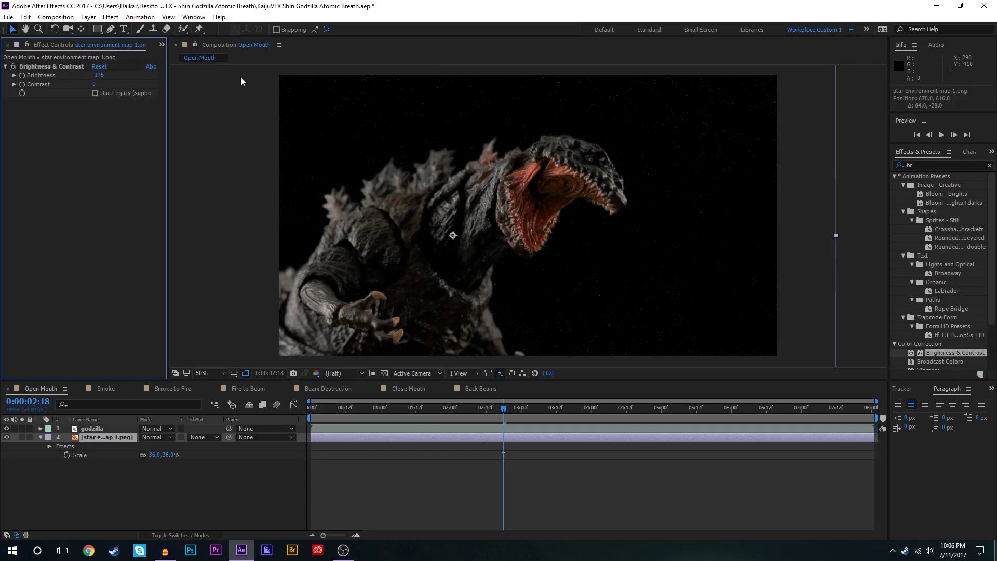
left_click_drag(94, 84, 802, 70)
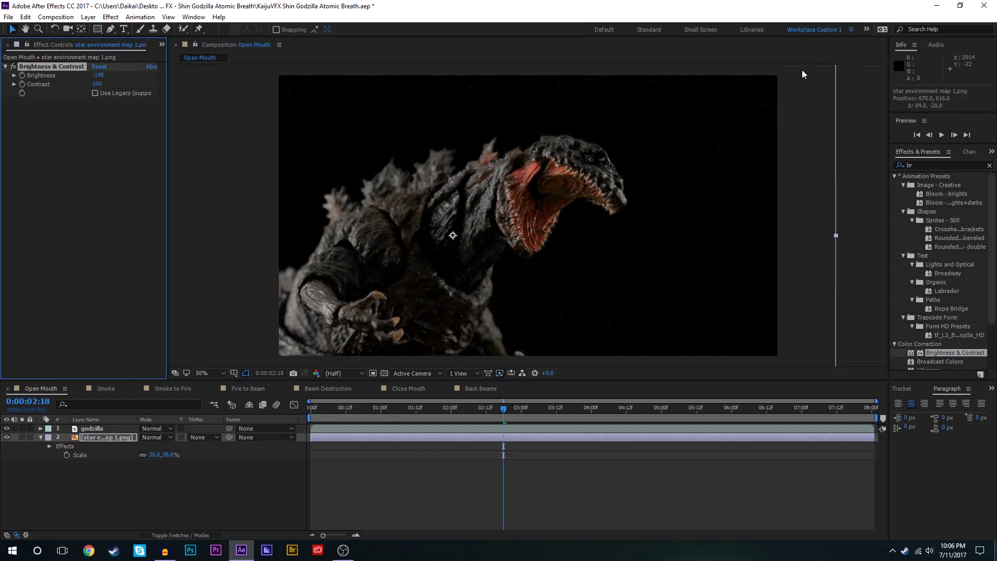
Step: Solo the star map to check it at Full resolution, set the viewer resolution to Quarter, and turn the solo off
left_click(22, 438)
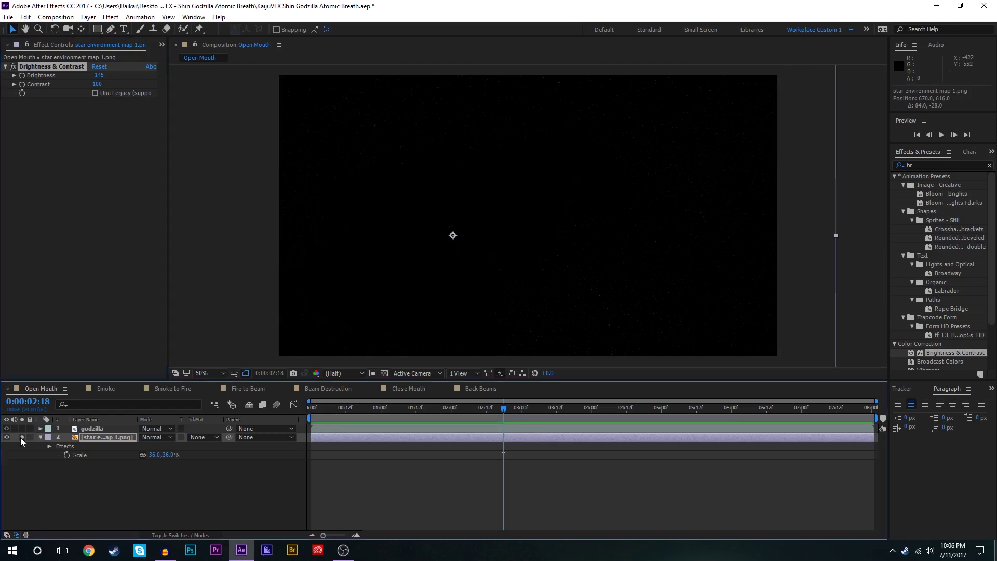
left_click(345, 373)
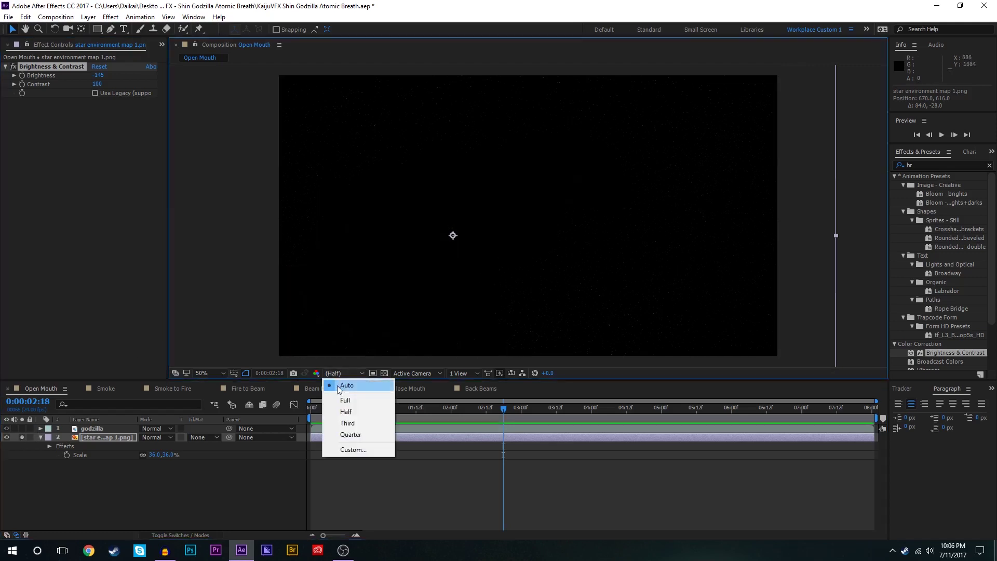
left_click(335, 394)
key("slash")
scroll(559, 201, "down", 1)
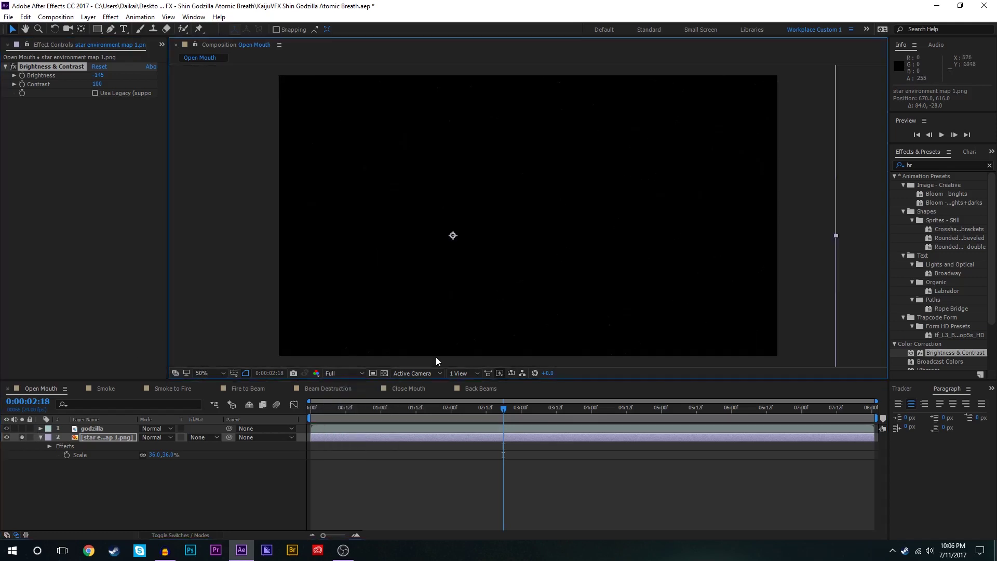
left_click(345, 373)
left_click(347, 384)
left_click(346, 374)
left_click(351, 434)
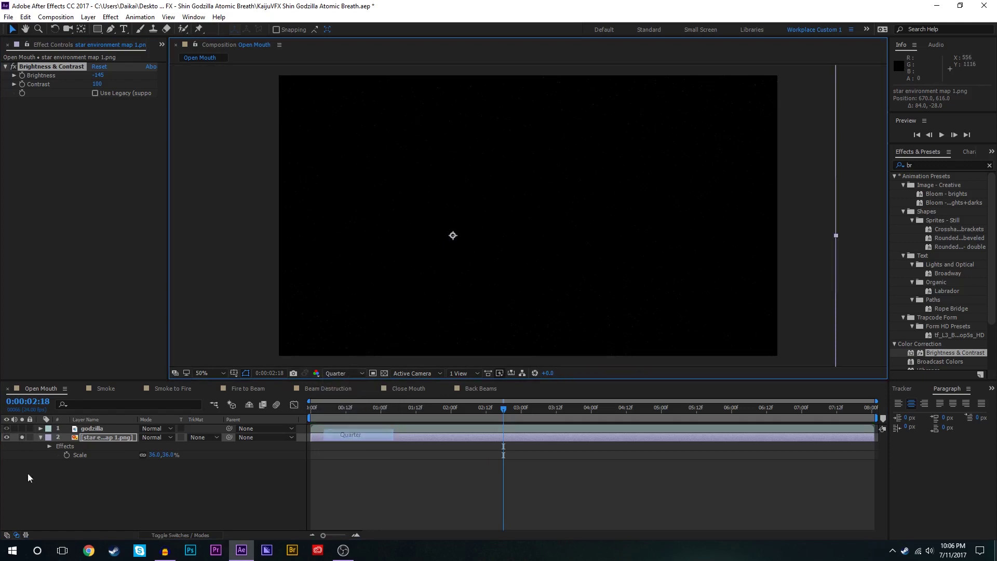
left_click(22, 437)
Step: Duplicate the godzilla layer with the playhead at 0:00:01:21 and rename the copy "godzilla glow red"
left_click(483, 248)
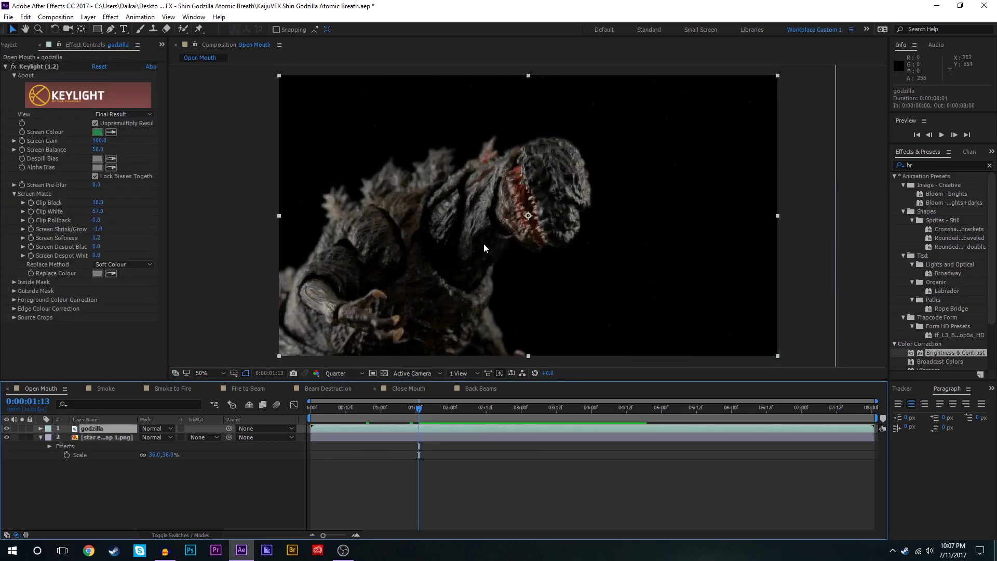
mouse_move(431, 414)
left_mouse_down()
mouse_move(547, 394)
mouse_move(603, 397)
mouse_move(512, 417)
mouse_move(433, 419)
mouse_move(500, 407)
mouse_move(431, 411)
left_mouse_up()
mouse_move(438, 406)
left_mouse_down()
mouse_move(453, 408)
mouse_move(428, 407)
mouse_move(443, 400)
left_mouse_up()
key("ctrl+d")
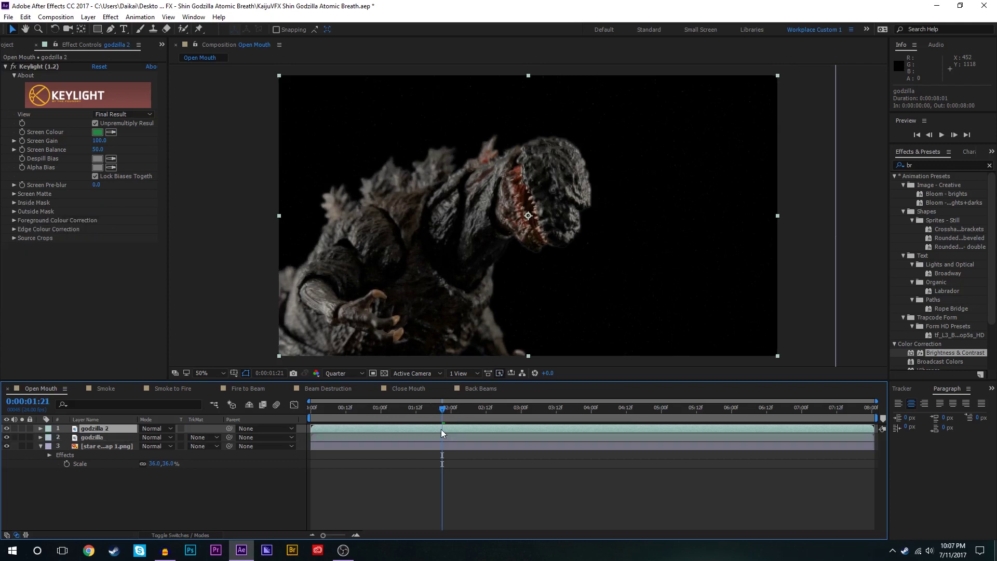
right_click(105, 431)
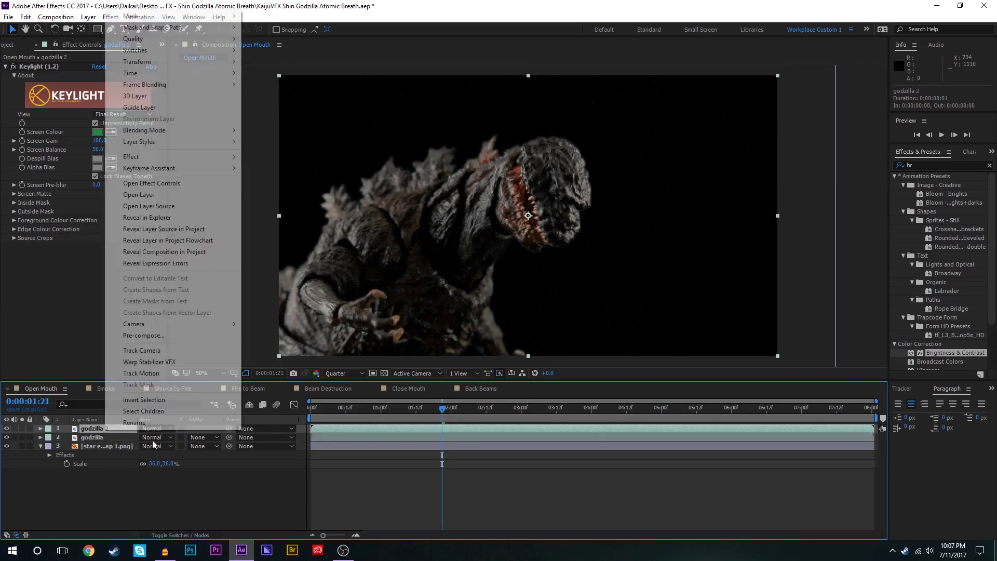
left_click(146, 426)
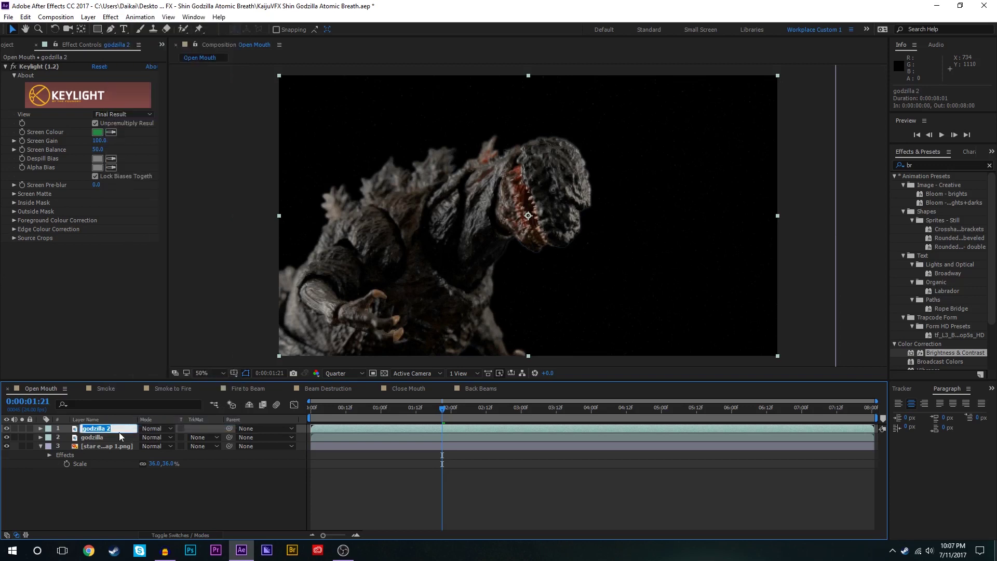
type("glow red")
key("Return")
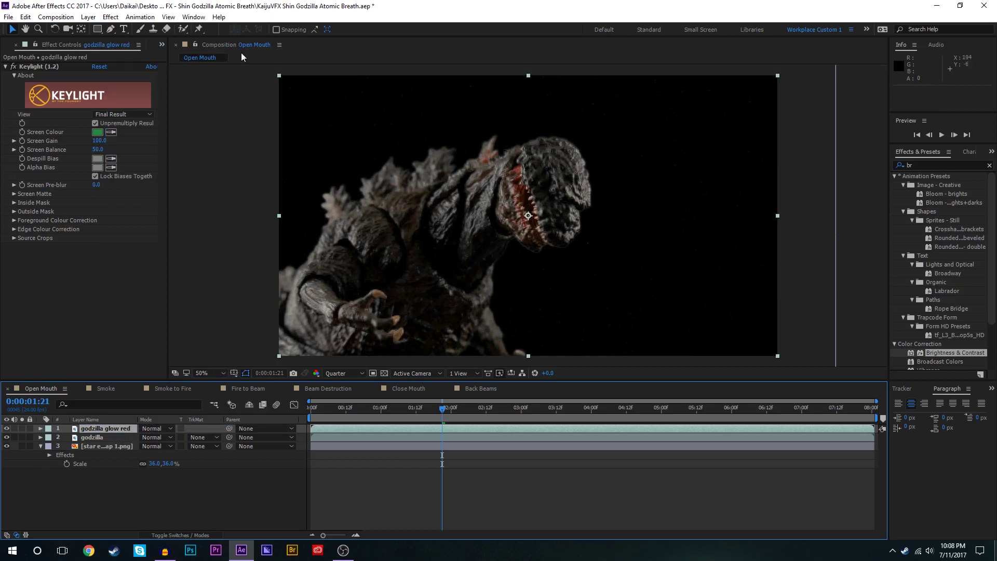
Step: Set the viewer resolution to Auto for close-up masking of Godzilla's head and neck
left_click(110, 30)
key("slash")
key("h")
left_click(348, 373)
left_click(349, 384)
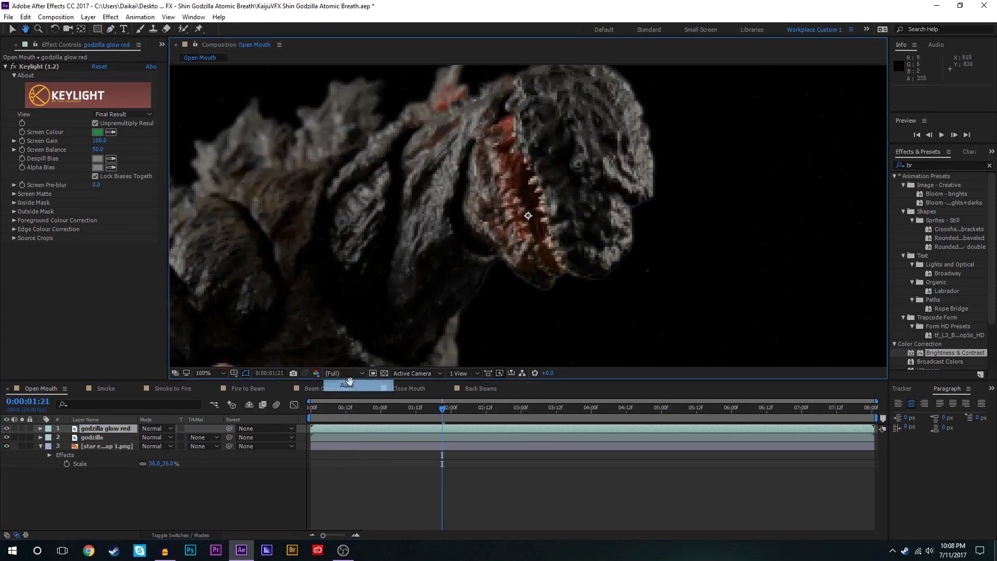
Step: Start a Pen mask on the godzilla glow red layer, from the red patch behind the jaw down the upper neck crease
left_click_drag(417, 167, 552, 248)
scroll(565, 201, "up", 1)
scroll(565, 201, "down", 1)
scroll(565, 186, "up", 1)
key("g")
left_click(640, 106)
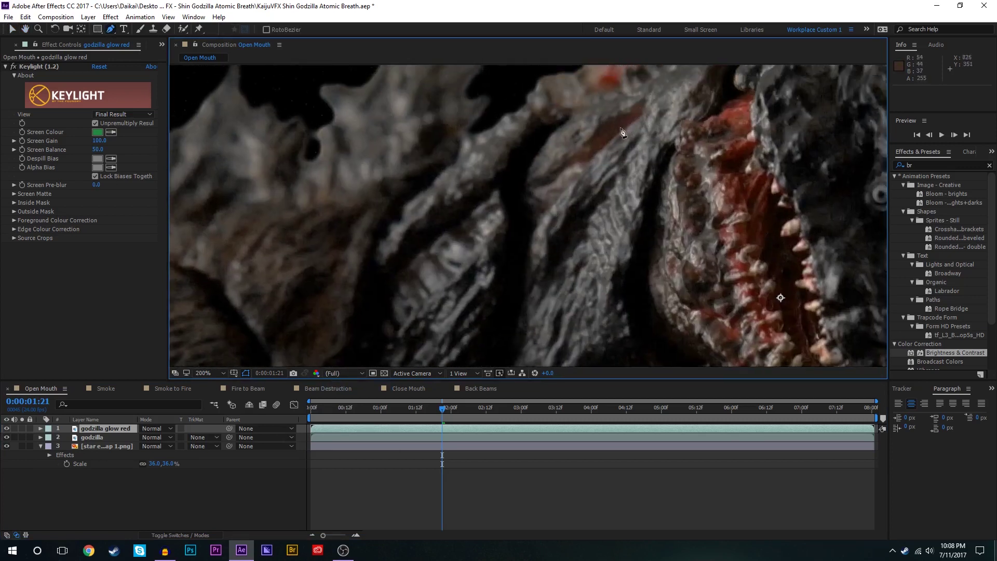
left_click(551, 182)
left_click(530, 191)
left_click(489, 197)
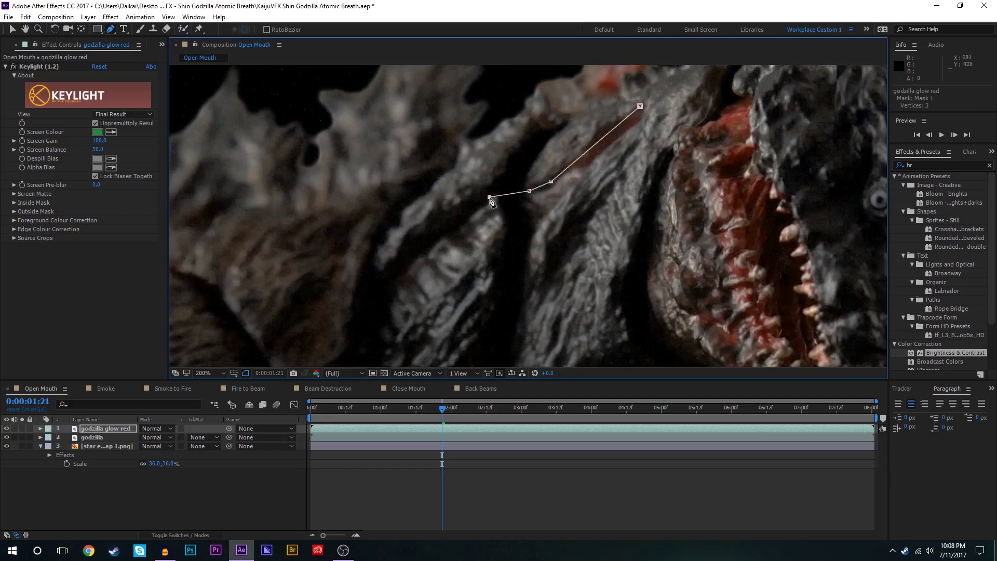
left_click(408, 268)
left_click(382, 297)
Step: Continue the mask's outer edge down along the dark crease between the neck and shoulder
scroll(430, 293, "down", 1)
scroll(431, 294, "up", 1)
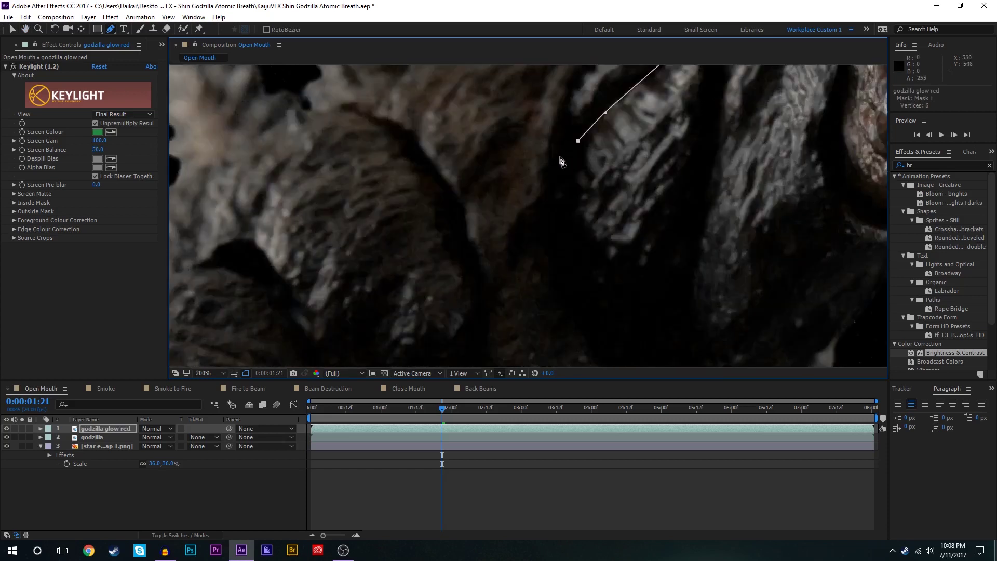
left_click(559, 156)
left_click(546, 208)
left_click(547, 264)
left_click(558, 293)
key("comma")
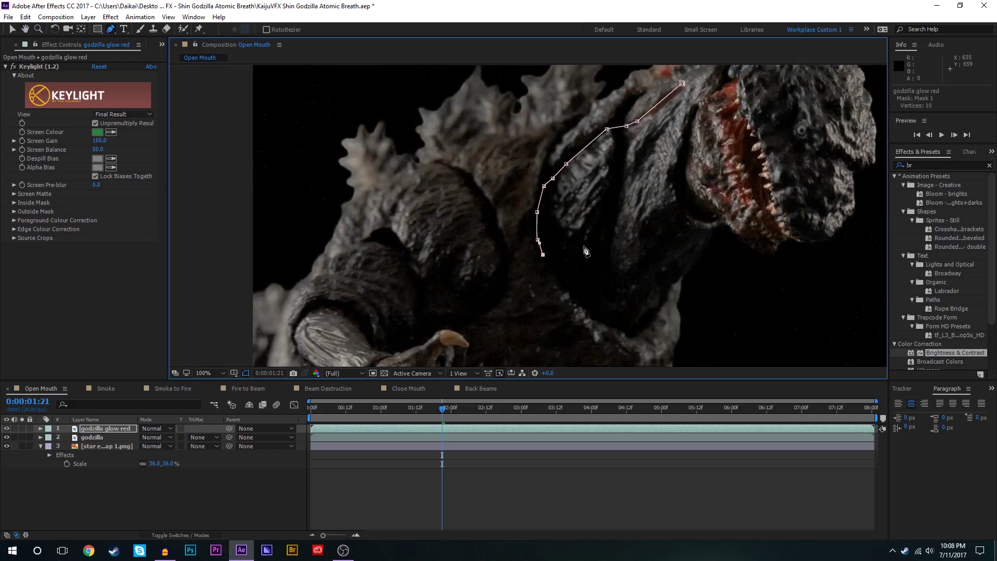
Step: Carry the mask's outer edge around the base of the neck and up to the front of the throat
left_click(564, 294)
left_click(588, 322)
left_click(612, 337)
left_click(639, 341)
left_click(656, 332)
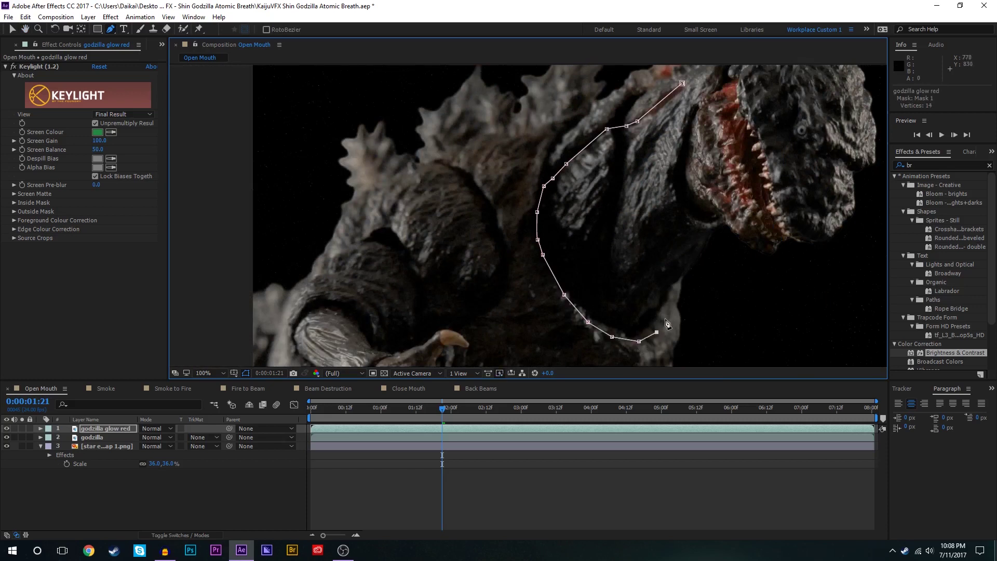
left_click(670, 311)
left_click(679, 291)
Step: Trace the mask's inner edge from the throat back under the neck, adding a curved point beside the shoulder crease
left_click(669, 288)
left_click(652, 318)
left_click(640, 327)
left_click(623, 329)
left_click_drag(551, 223, 549, 204)
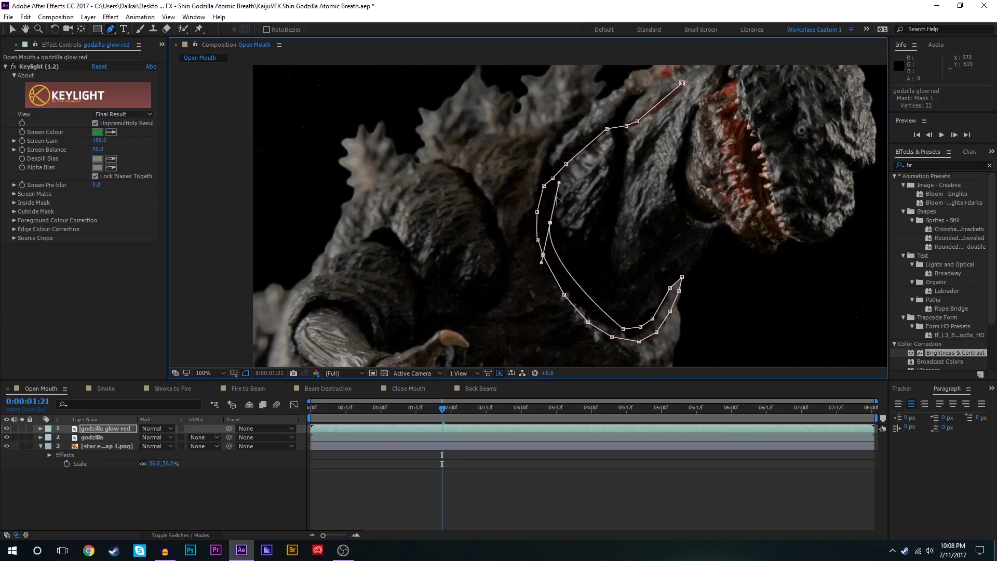
Step: Close the mask along the upper neck at its starting point and adjust its outer edge beside the shoulder
left_click(573, 188)
left_click(608, 157)
left_click(638, 138)
left_click(675, 96)
left_click(682, 83)
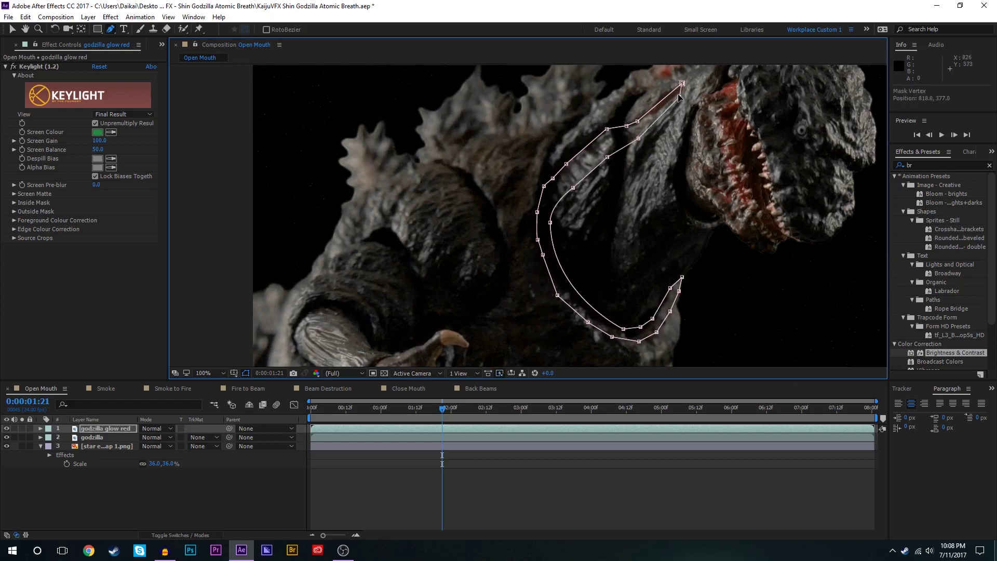
left_click_drag(536, 244, 536, 238)
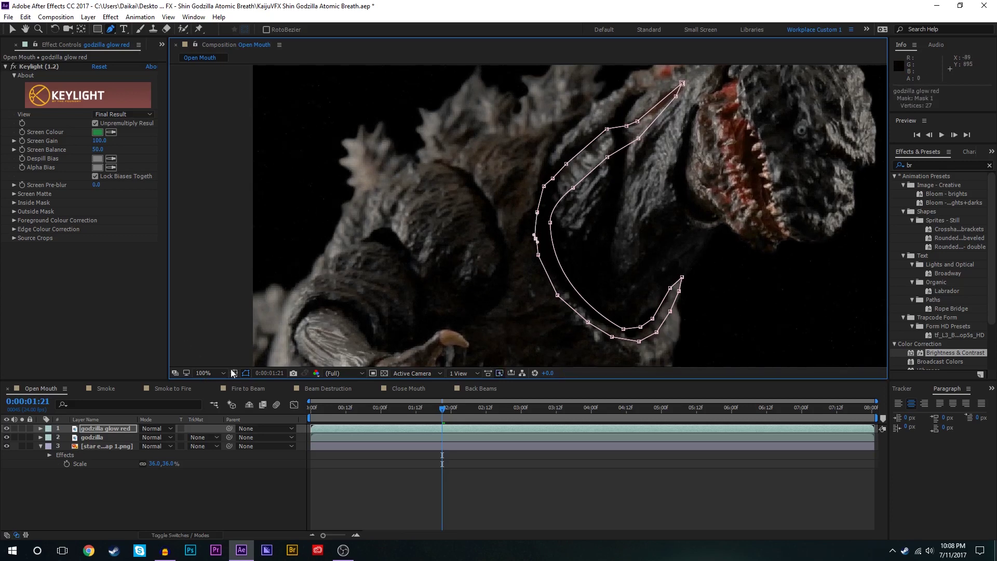
Step: Add a Mask Path keyframe to the godzilla glow red layer's mask at 0:00:01:21
key("space")
left_click_drag(671, 222, 576, 230)
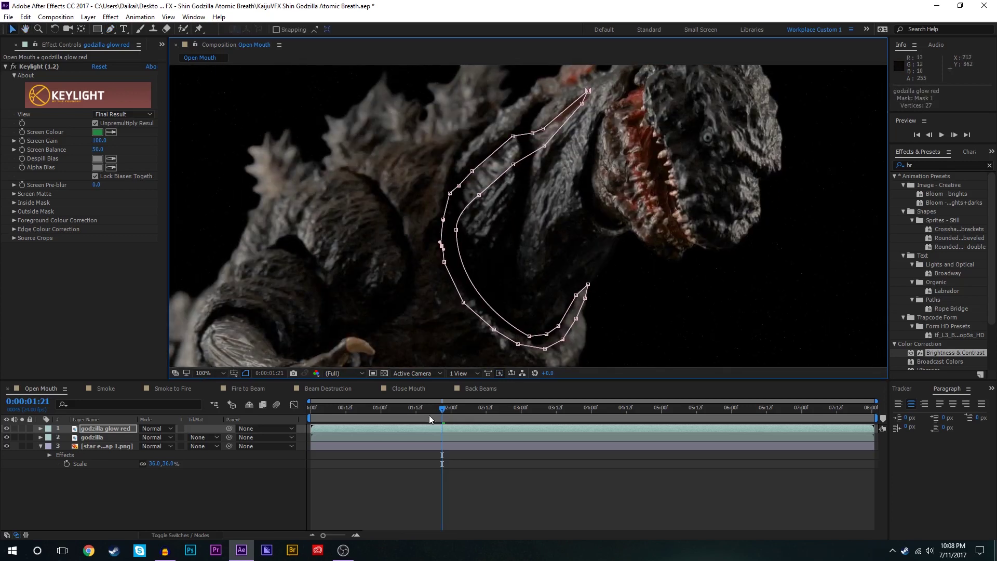
key("m")
left_click(76, 446)
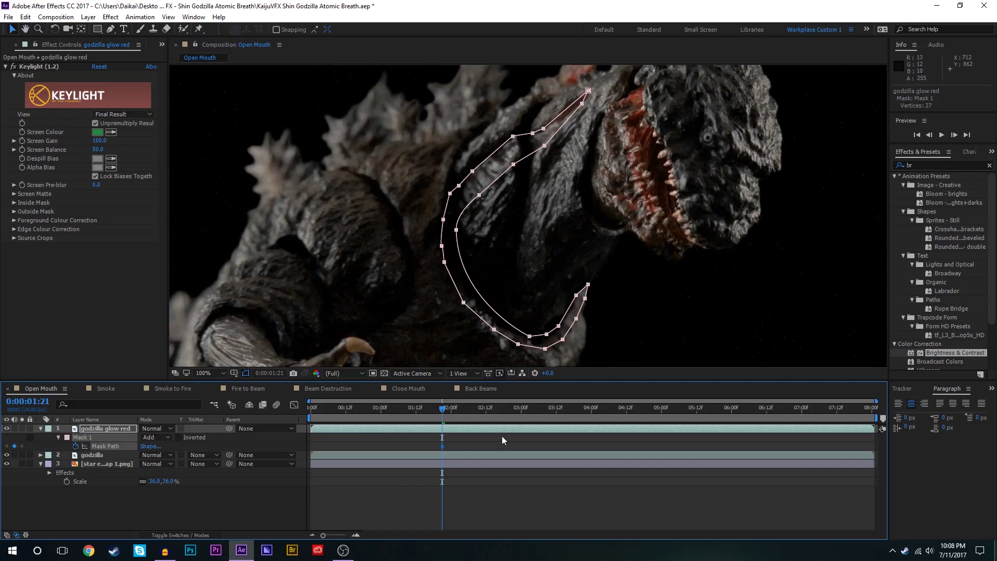
Step: Scrub forward to 0:00:03:14 to compare the neck's movement with the mask, and return to the Mask Path keyframe
key("space")
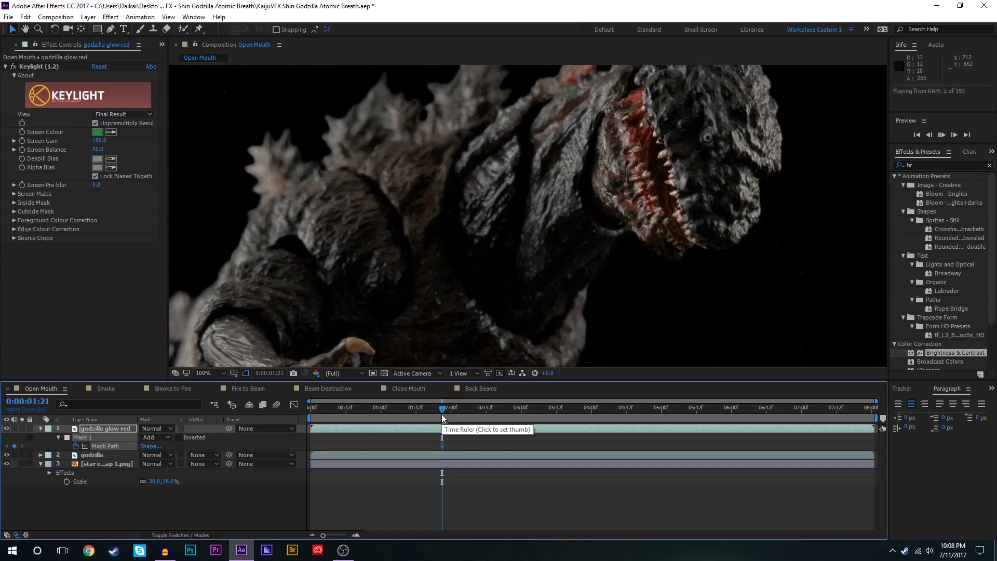
left_click(486, 410)
left_click_drag(524, 412, 535, 412)
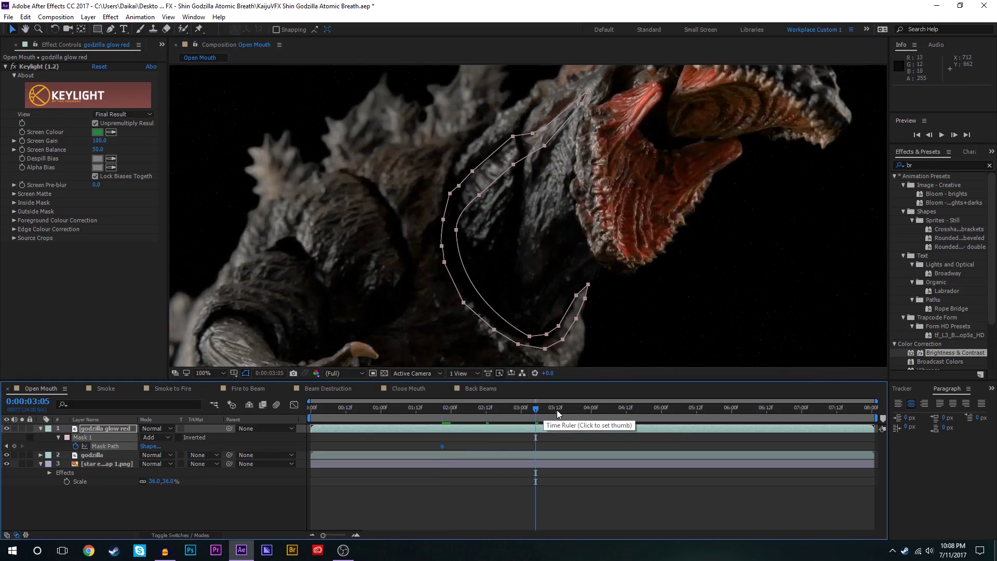
left_click(562, 409)
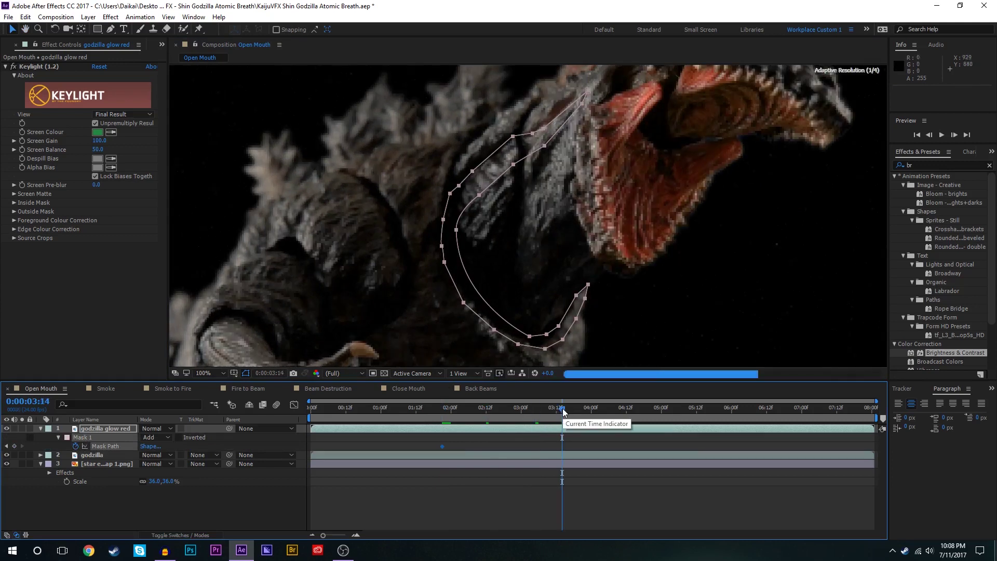
key("j")
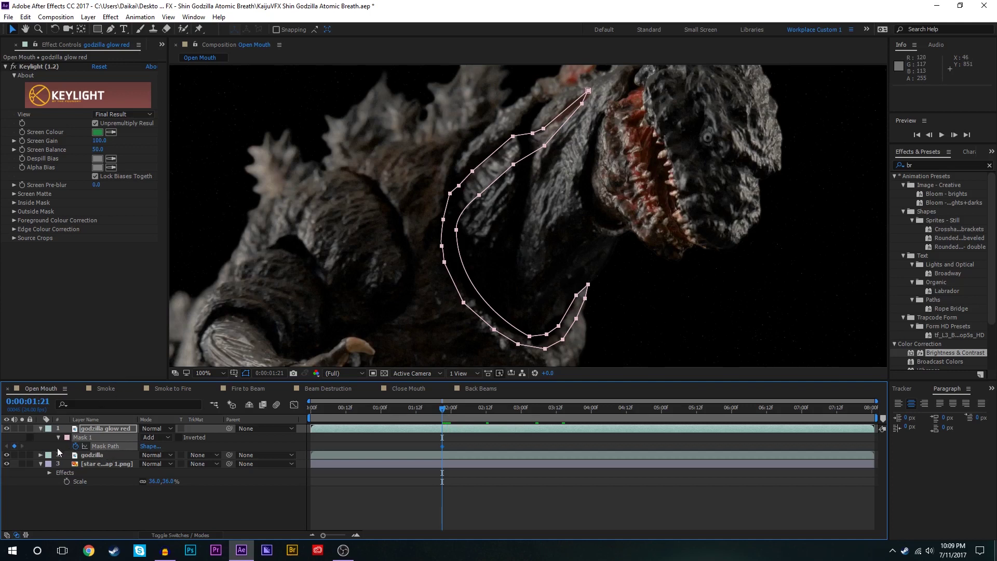
Step: Display the keyframed properties of the godzilla glow red layer
left_click(107, 430)
key("u")
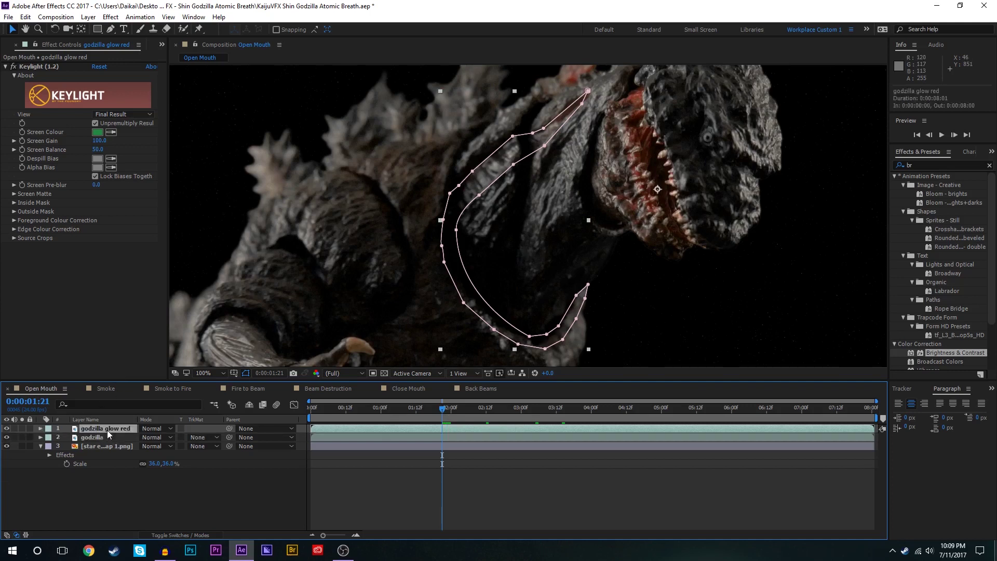
key("u")
key("u")
key("u")
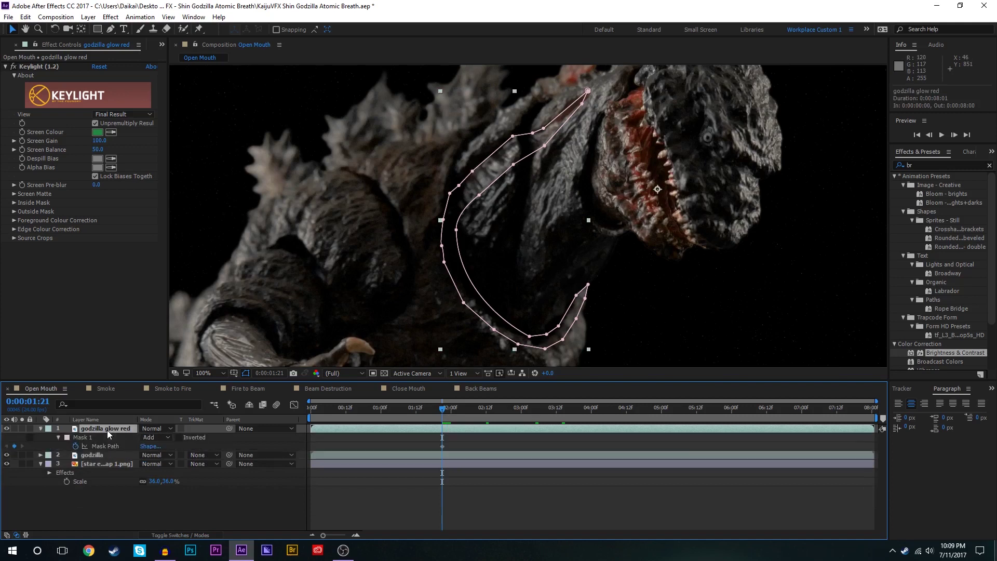
Step: Advance one frame at a time and shift the neck mask at 0:00:01:22 and 0:00:01:23 to follow the neck's movement
scroll(599, 215, "up", 1)
scroll(599, 215, "down", 1)
left_click(954, 134)
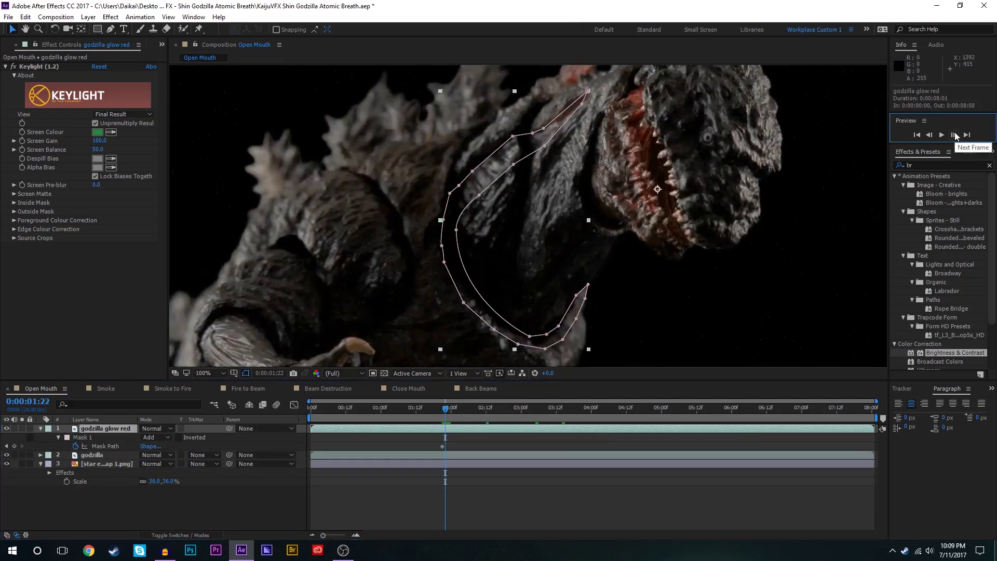
left_click(514, 167)
left_click(89, 437)
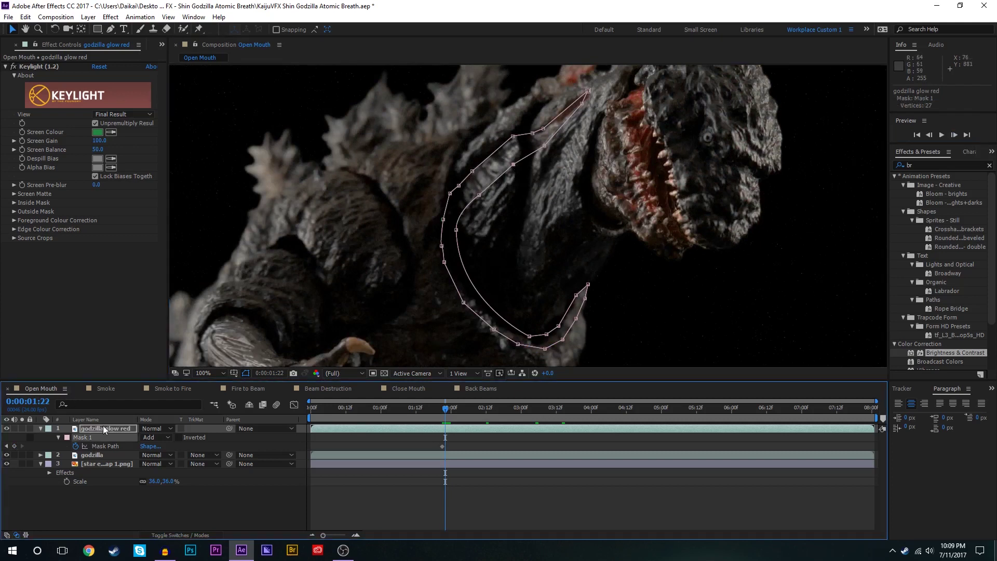
left_click_drag(476, 203, 476, 202)
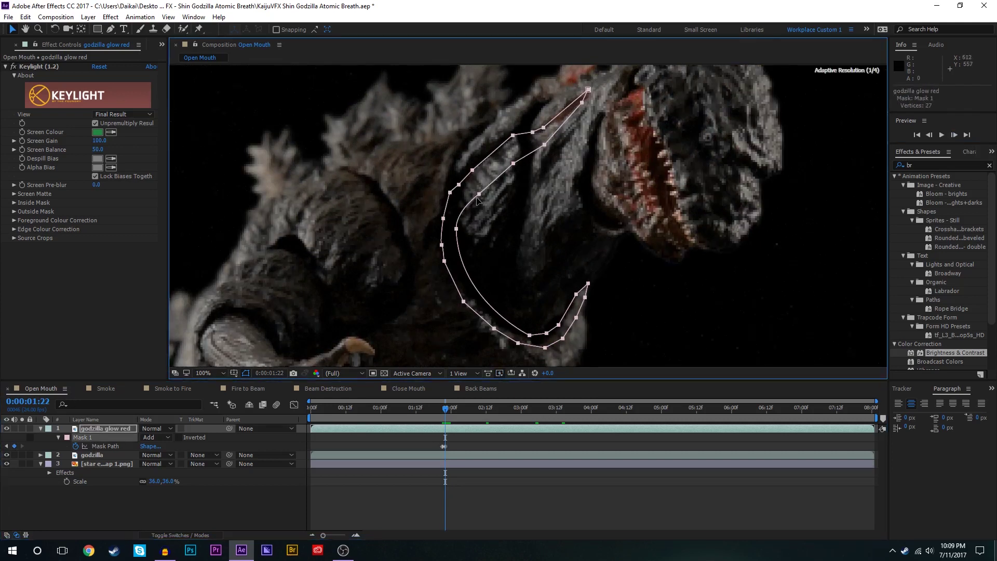
key("Page_Down")
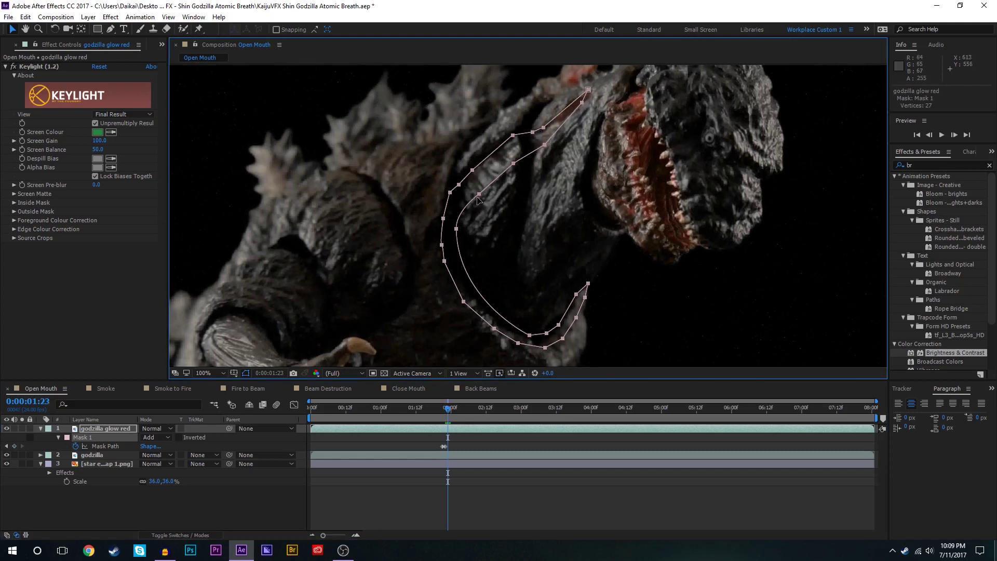
left_click_drag(477, 201, 479, 200)
key("Page_Down")
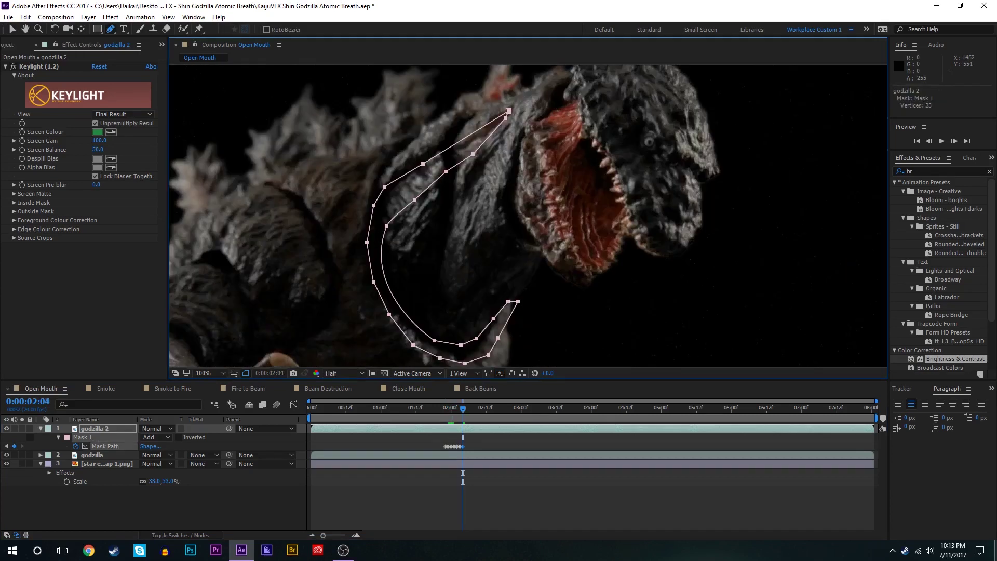
Step: Continue keyframing the neck mask frame by frame from 0:00:02:04, reshaping its upper tip, up to 0:00:03:02, and save the project
mouse_move(506, 112)
left_mouse_down()
mouse_move(501, 122)
mouse_move(494, 110)
left_mouse_up()
key("Page_Down")
key("Page_Down")
key("Page_Down")
key("Page_Down")
key("Page_Down")
key("Page_Down")
key("Page_Down")
key("Page_Down")
key("Page_Down")
key("Page_Down")
key("Page_Down")
key("Page_Down")
key("Page_Down")
key("Page_Down")
key("Page_Down")
key("Page_Down")
key("Page_Down")
key("Page_Down")
key("ctrl+s")
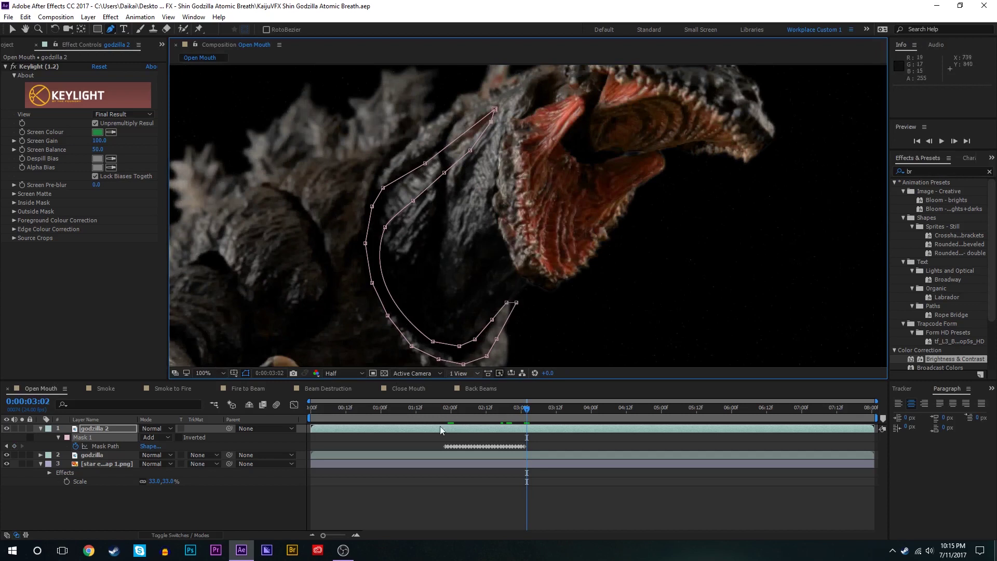
Step: Set the composition preview to Quarter resolution and Fit up to 100% magnification, and go to 0:00:02:16 with the godzilla 2 layer selected
left_click_drag(453, 412, 445, 416)
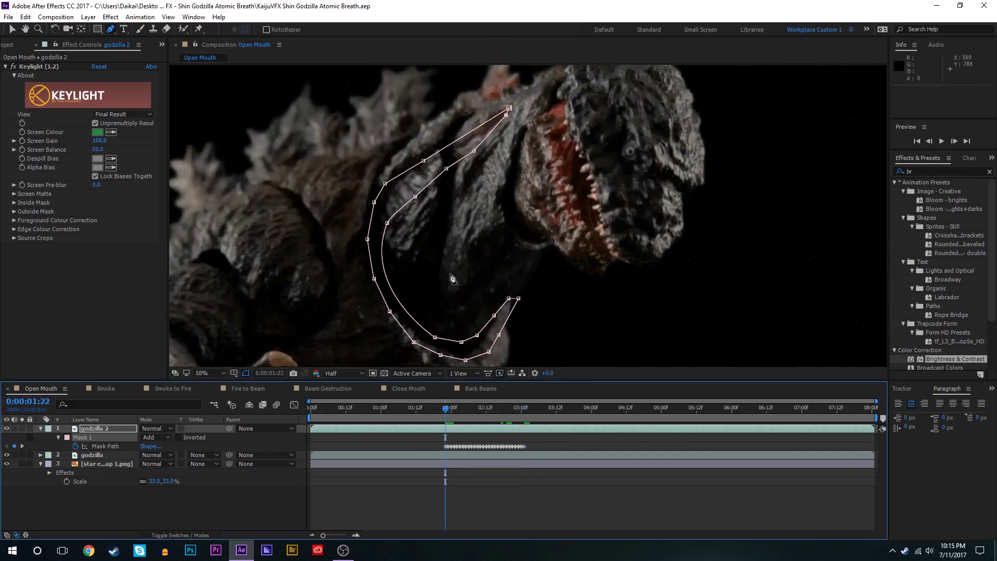
scroll(451, 277, "down", 1)
left_click(349, 370)
left_click(340, 434)
left_click(223, 373)
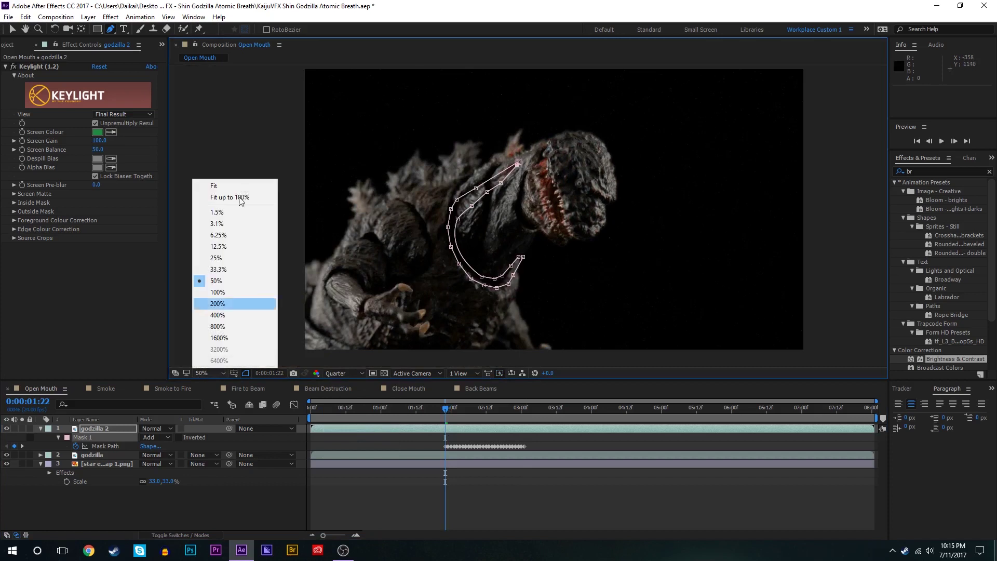
left_click(229, 198)
left_click_drag(446, 409, 498, 411)
key("v")
left_click(487, 427)
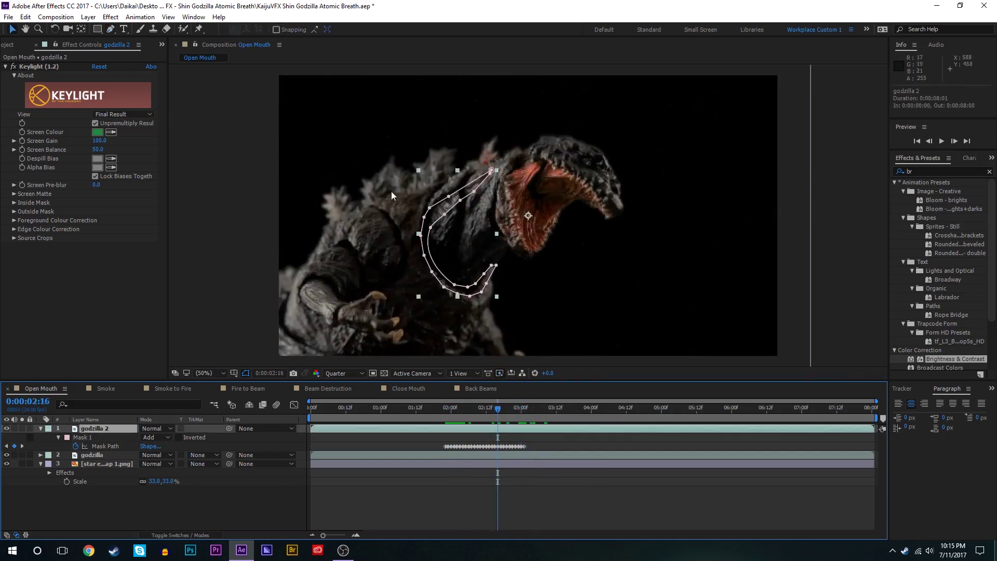
Step: Examine the masked neck strip up close at 0:00:02:16, with the godzilla 2 layer soloed
scroll(447, 191, "up", 1)
key("space")
left_click_drag(402, 200, 559, 196)
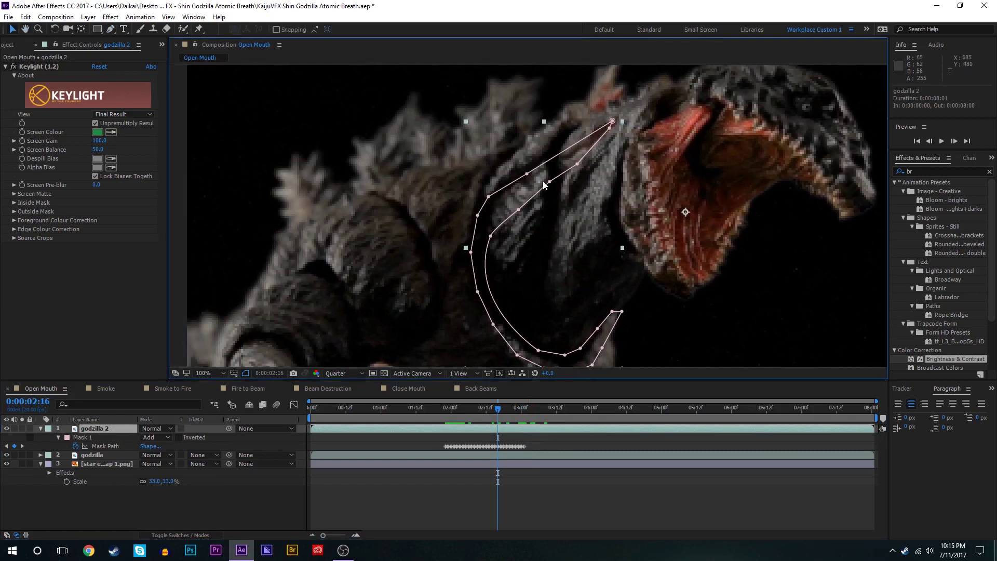
scroll(602, 208, "down", 1)
scroll(602, 207, "up", 1)
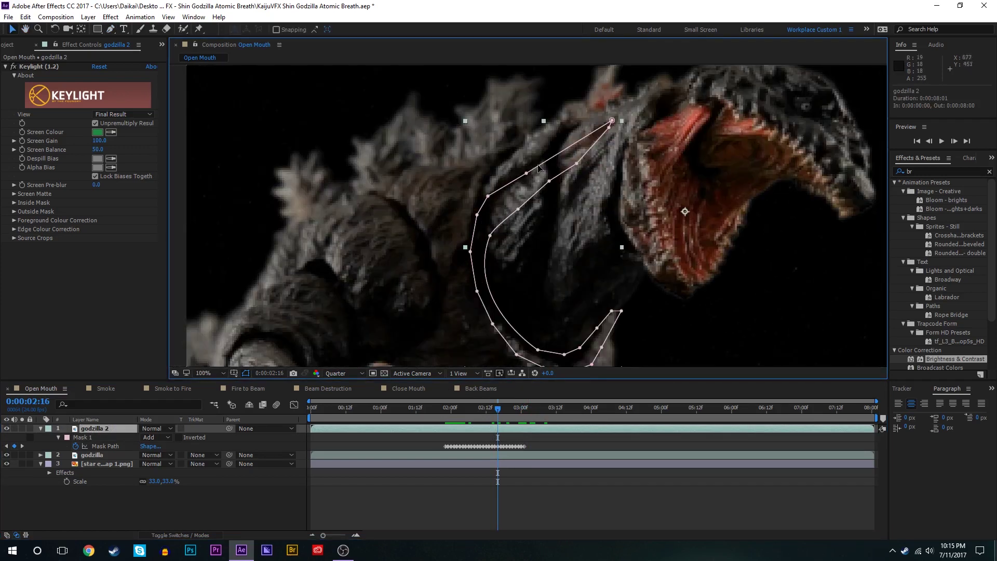
left_click(21, 428)
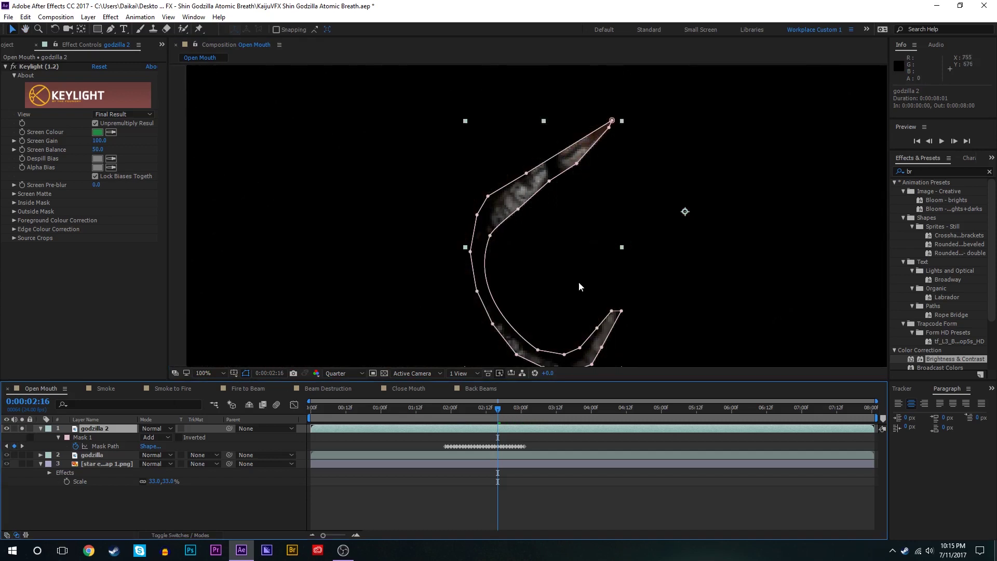
scroll(579, 282, "down", 1)
scroll(560, 219, "up", 1)
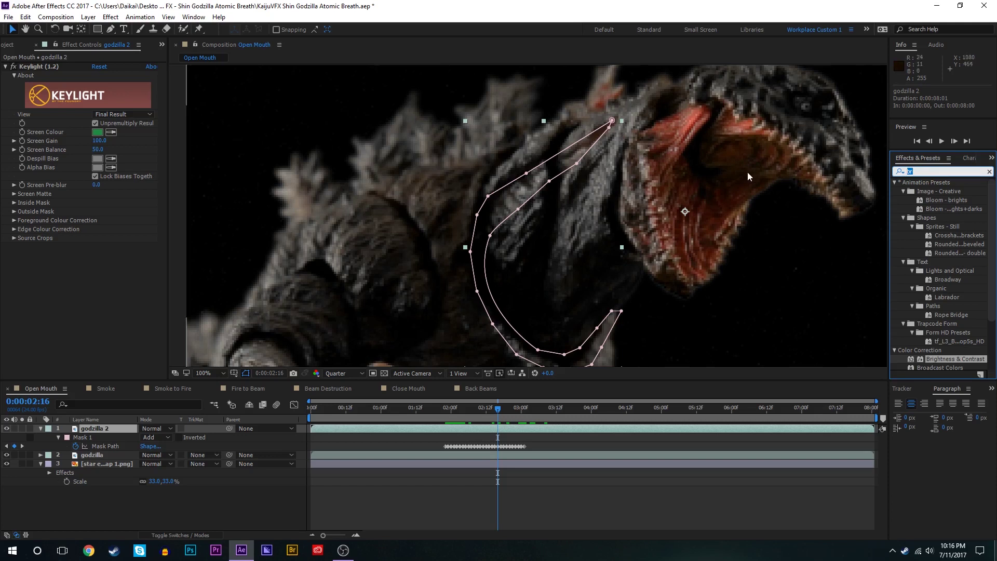
Step: Find the VC Color Vibrance effect and apply it to the masked godzilla 2 layer
type("vc")
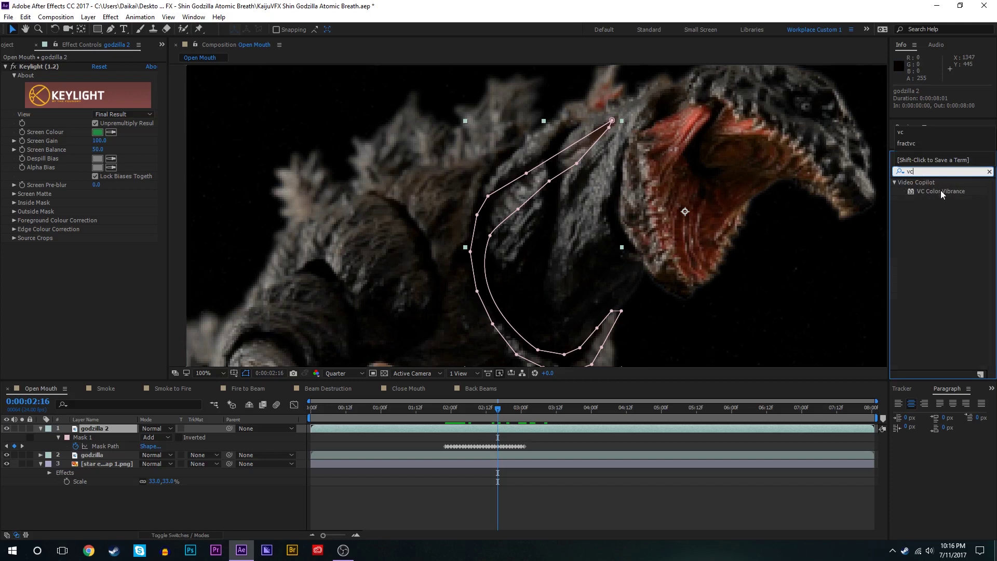
left_click_drag(939, 192, 537, 301)
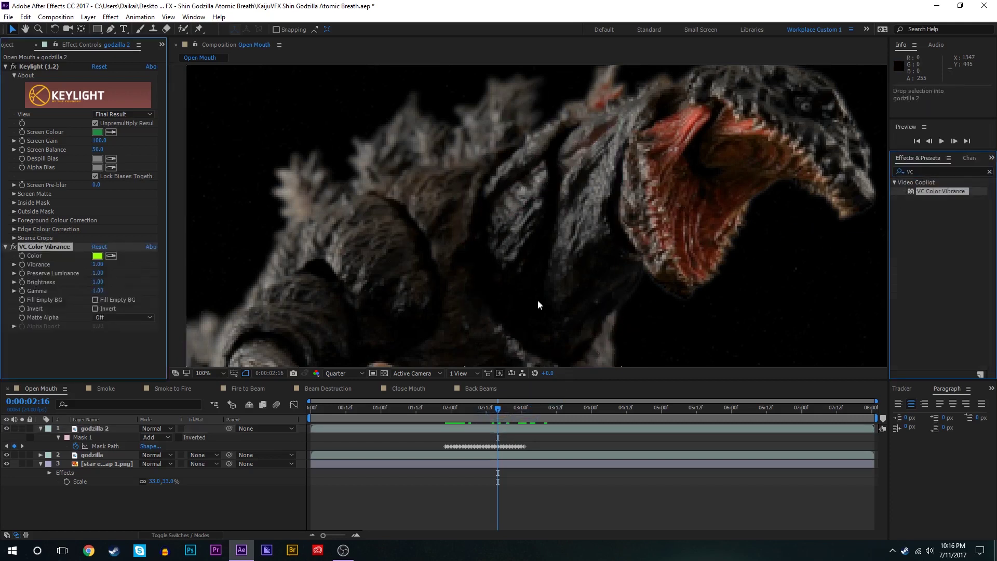
scroll(582, 217, "down", 2)
scroll(581, 217, "up", 4)
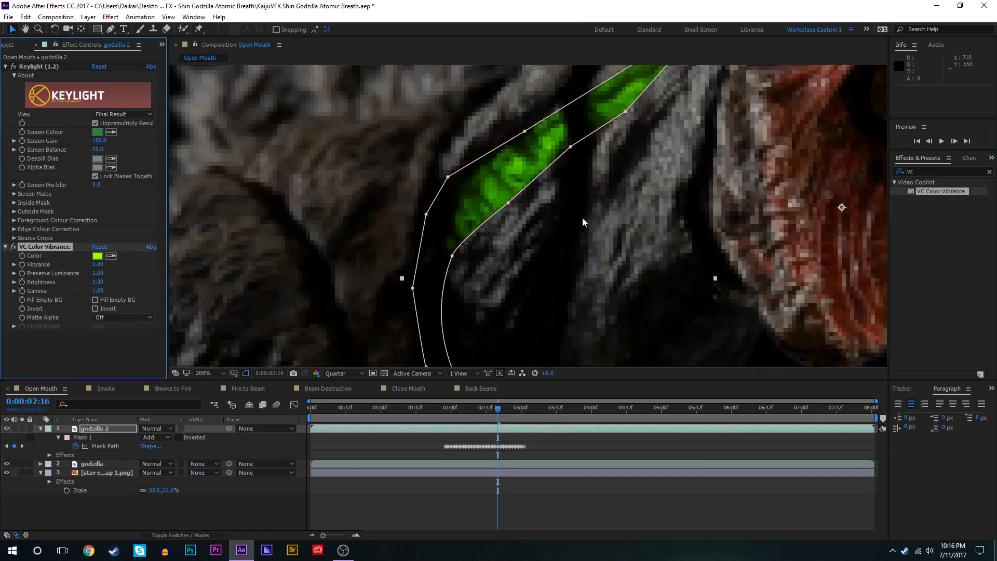
scroll(582, 222, "down", 1)
key("space")
left_click_drag(576, 285, 521, 246)
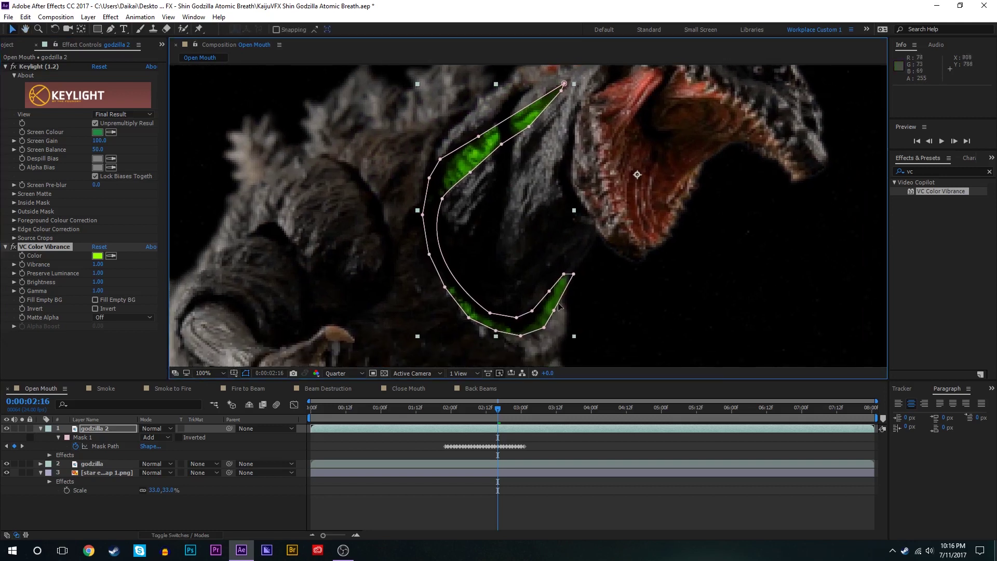
Step: Change the VC Color Vibrance color to pure red and check the tinted neck without the mask outline
left_click(91, 256)
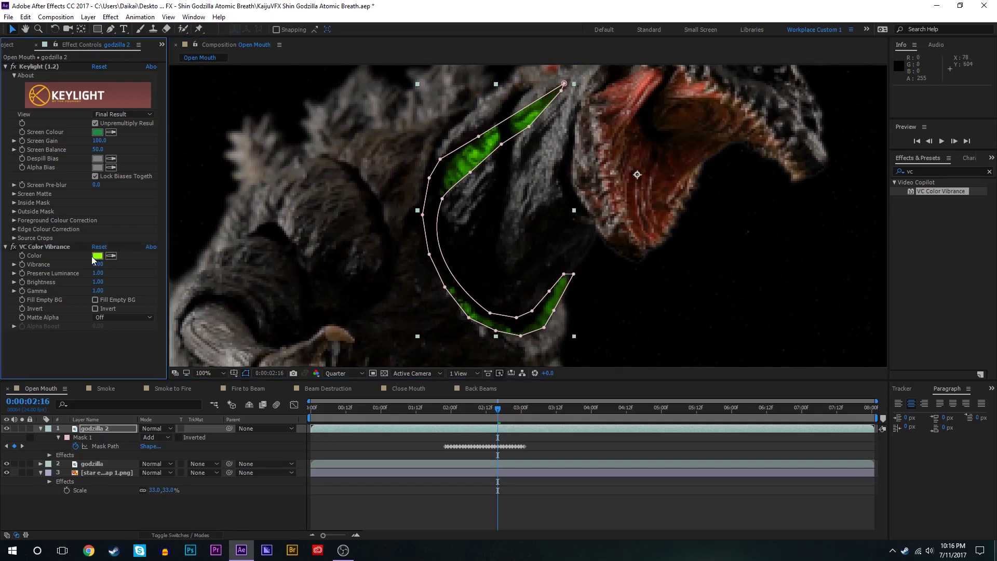
left_click(98, 255)
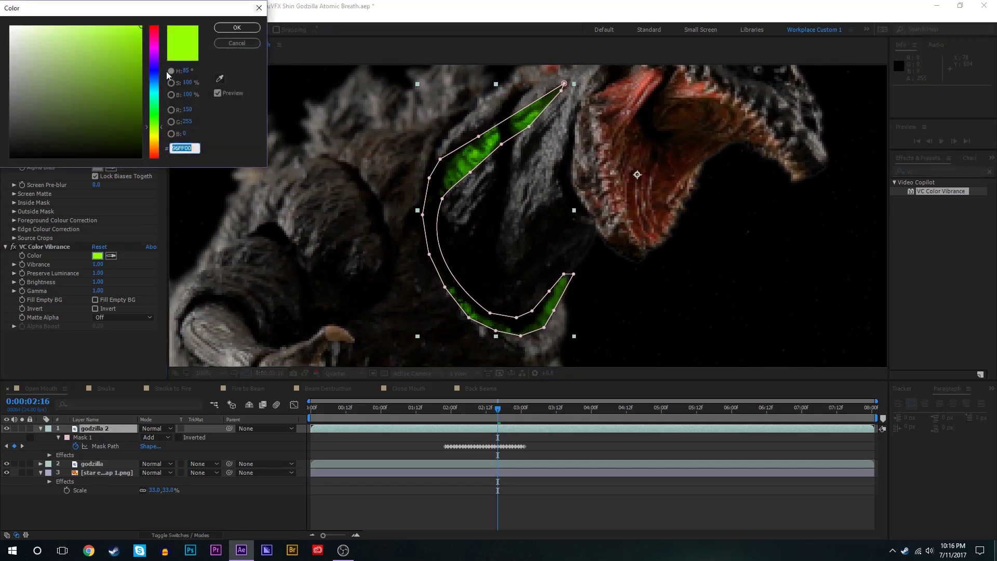
left_click_drag(152, 60, 151, 25)
left_click(237, 27)
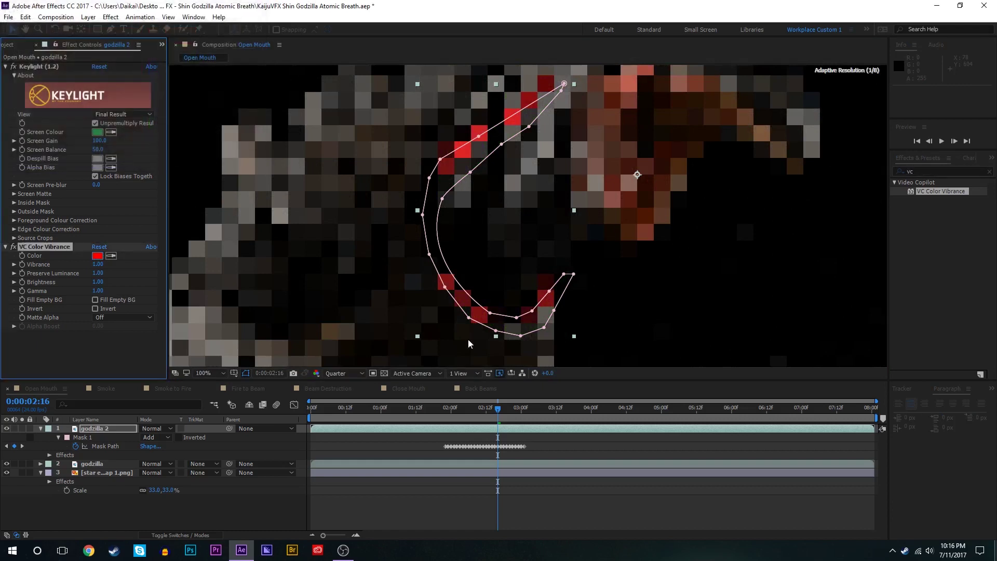
left_click(558, 446)
scroll(572, 237, "down", 3)
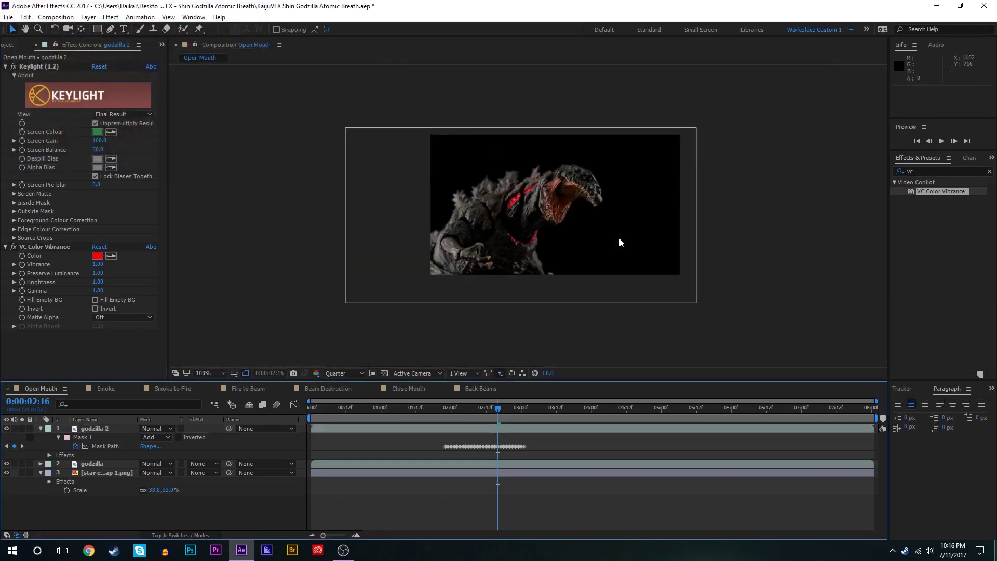
scroll(619, 237, "up", 3)
scroll(619, 239, "down", 2)
scroll(619, 238, "up", 2)
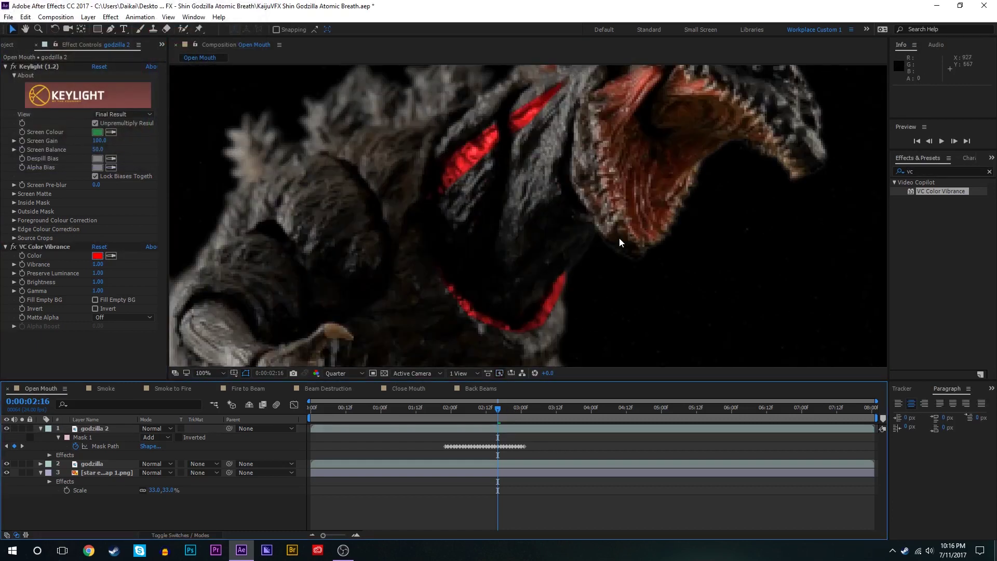
Step: Set the VC Color Vibrance brightness on the godzilla 2 layer to 2.00
left_click(489, 424)
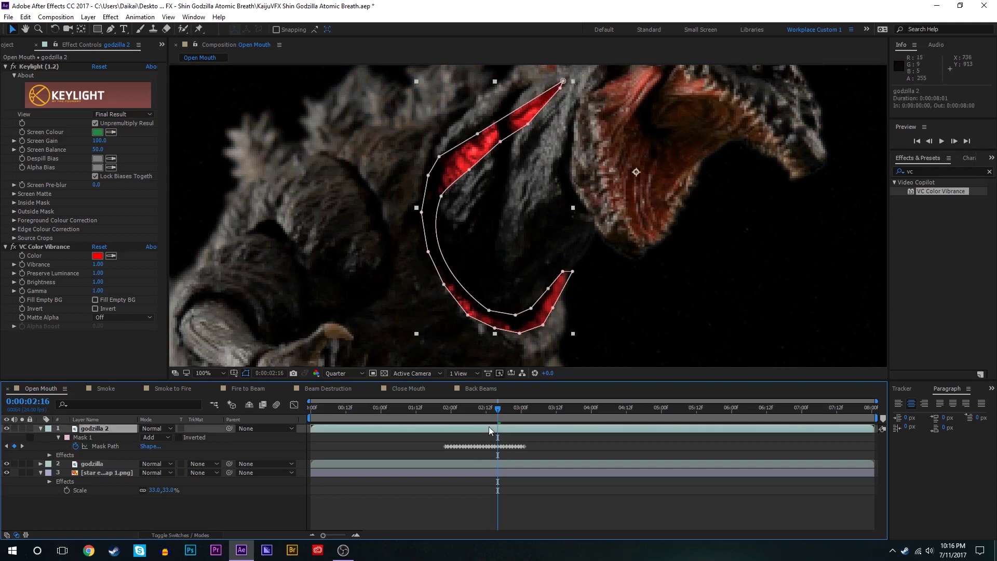
left_click_drag(96, 283, 183, 269)
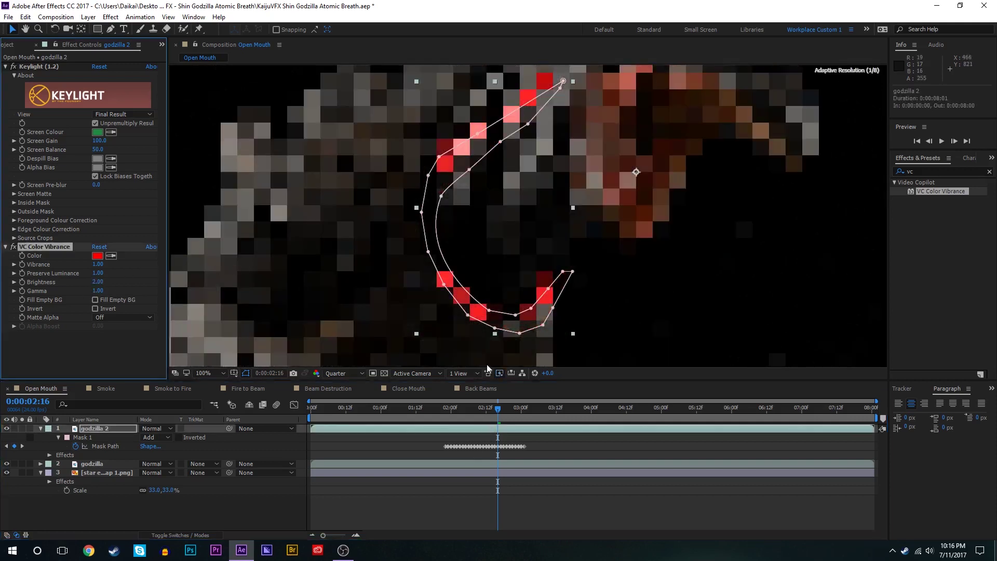
left_click(547, 446)
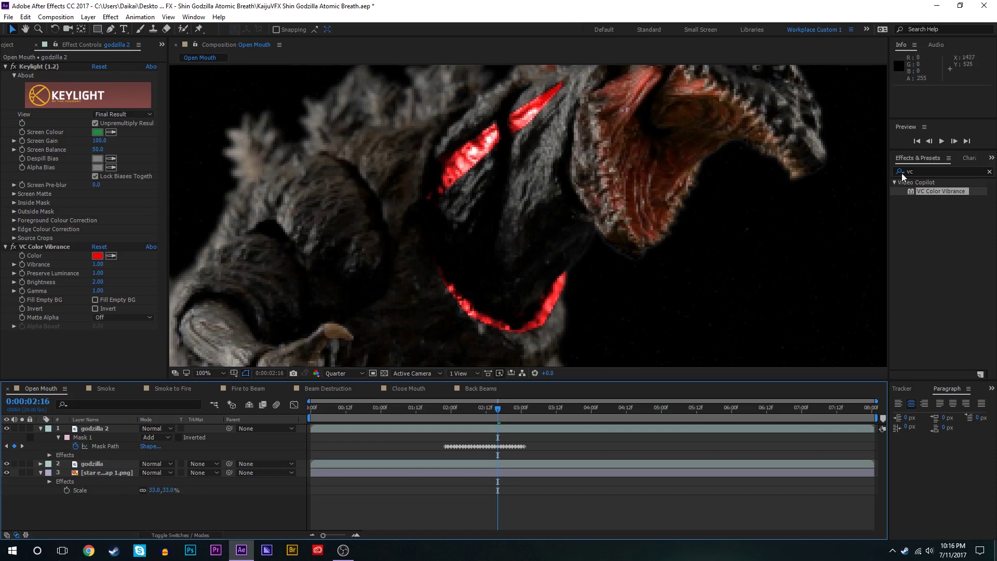
Step: Find the Fill effect and apply it to the godzilla 2 layer below VC Color Vibrance
left_click(914, 172)
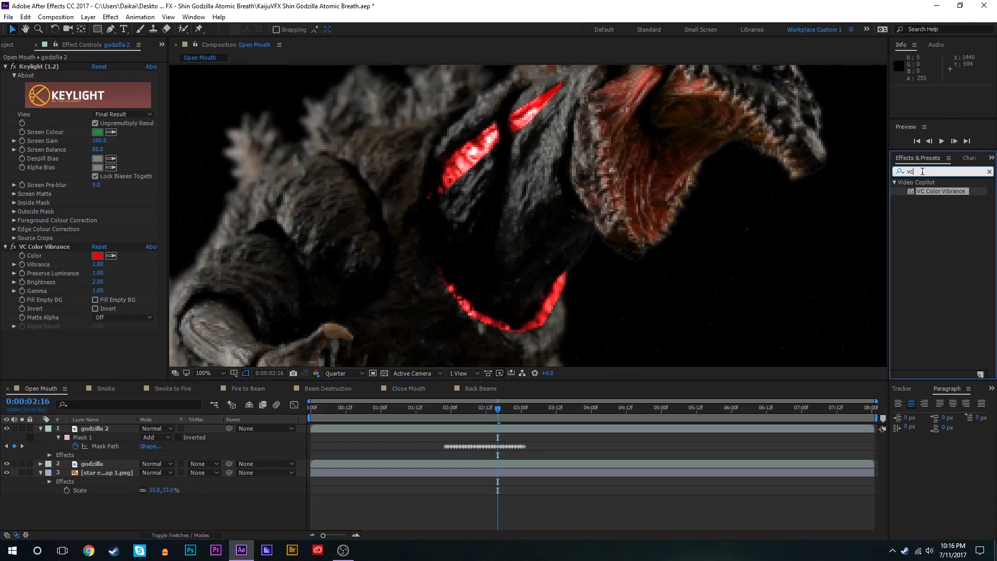
type("fill")
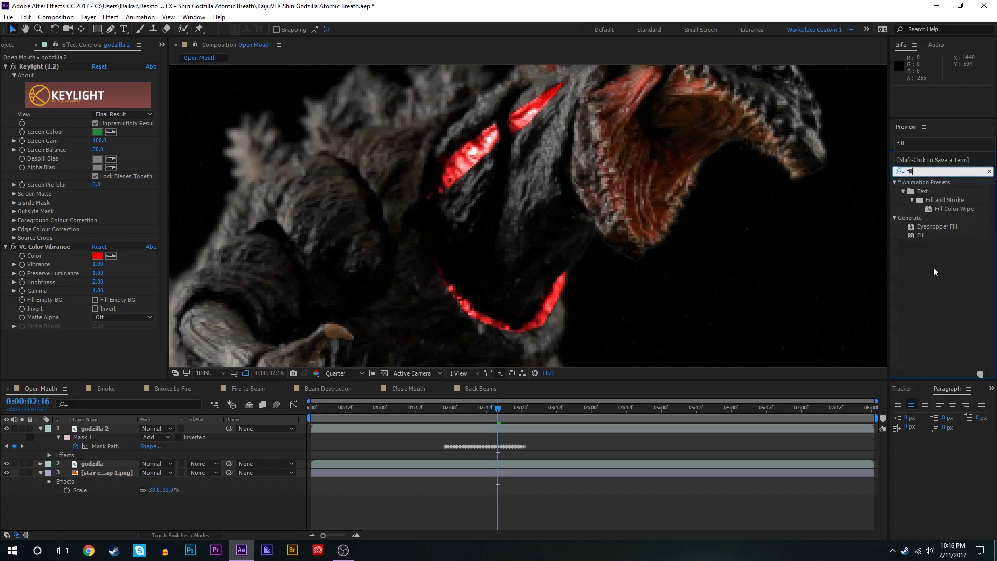
left_click_drag(914, 235, 512, 428)
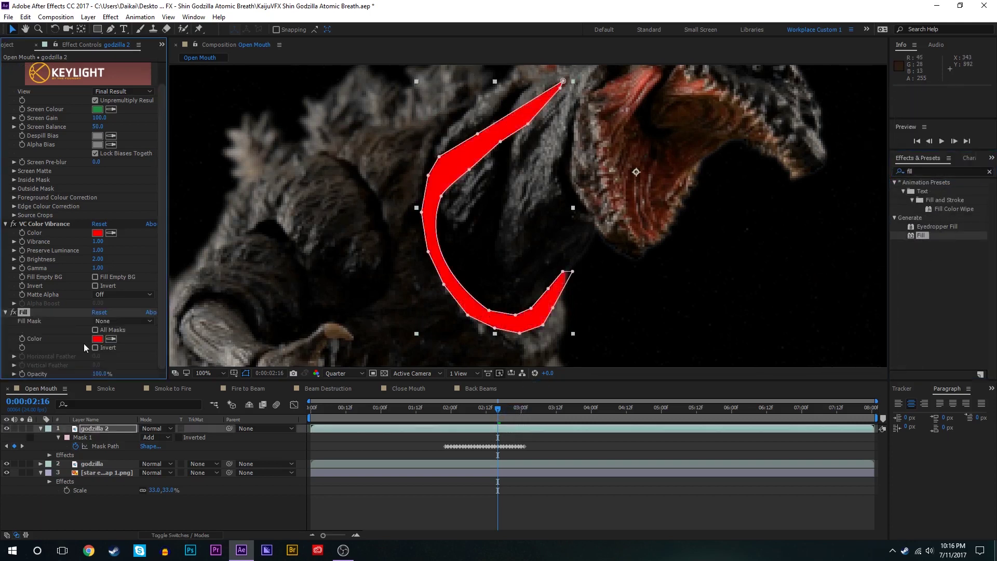
key("comma")
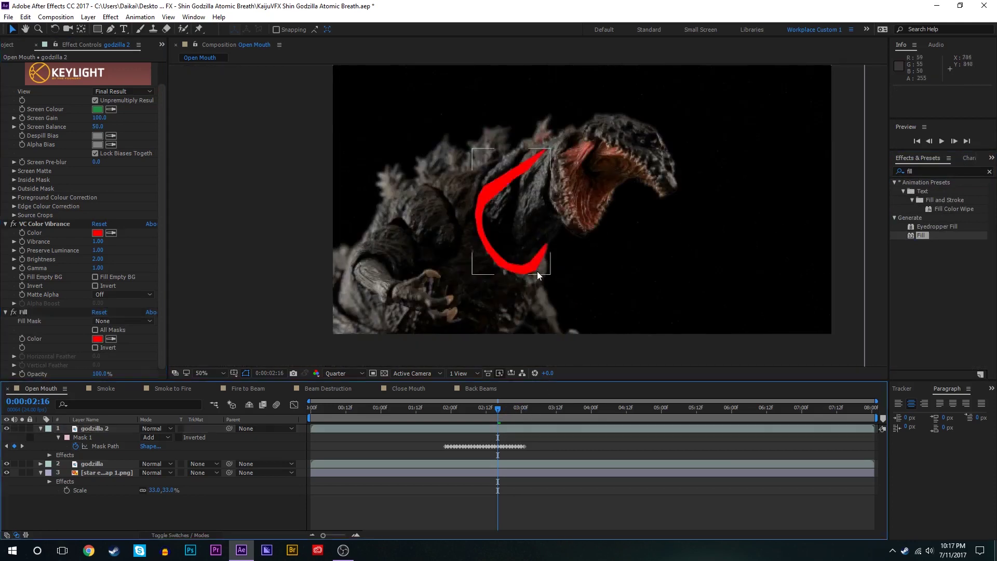
key("period")
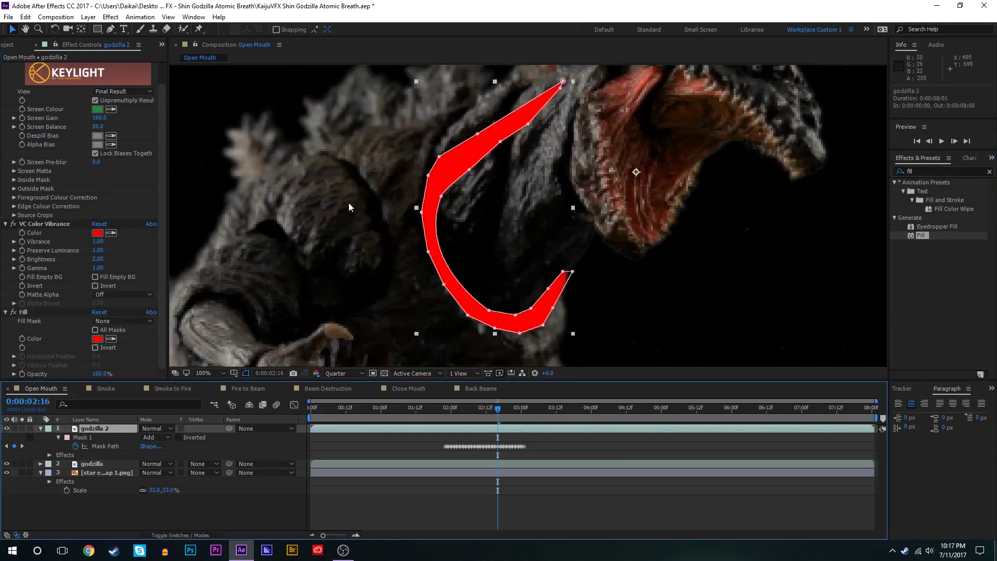
Step: Lower the Fill effect's opacity to 24% and check how the red blends into the neck
left_click_drag(99, 374, 71, 370)
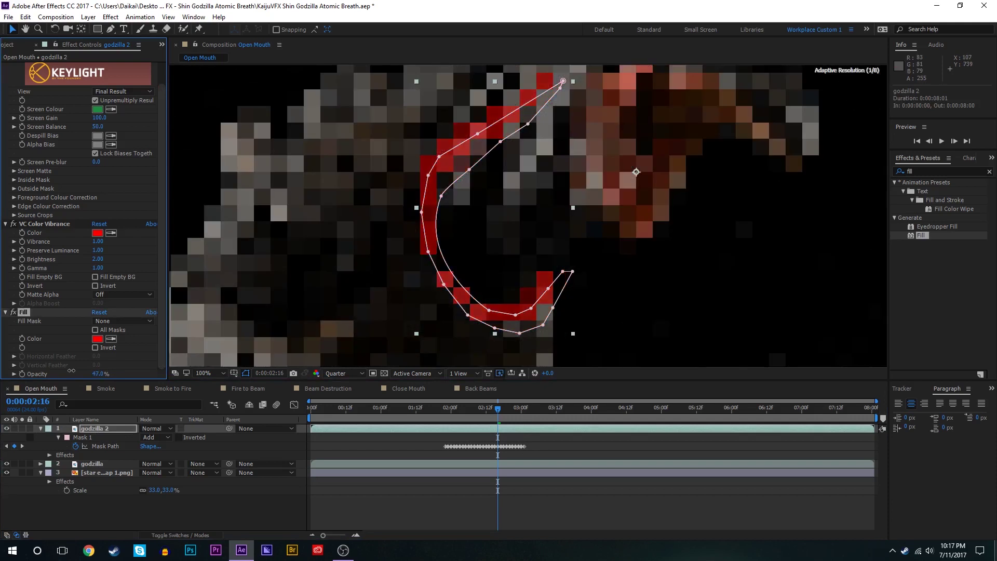
left_click(575, 451)
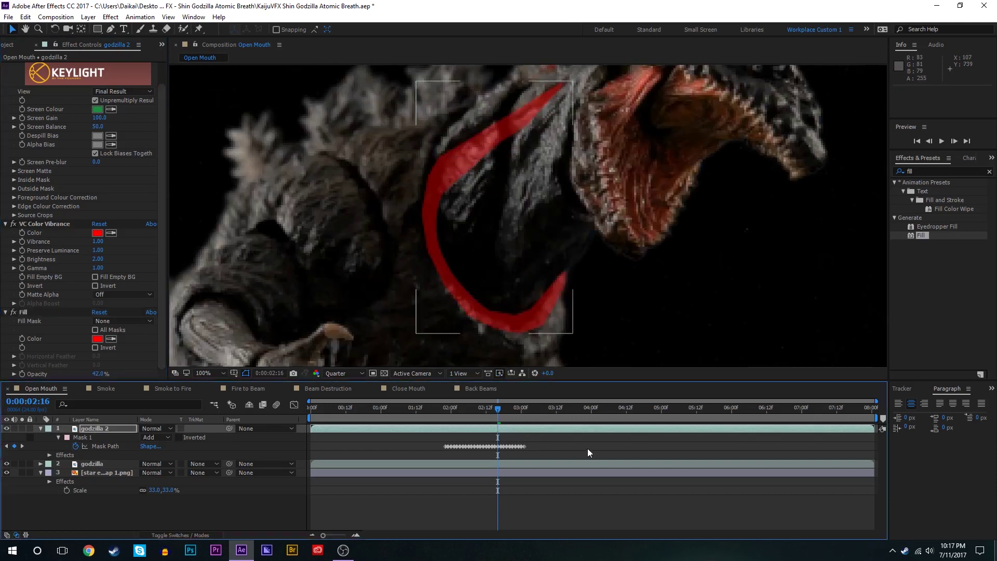
left_click_drag(98, 374, 87, 374)
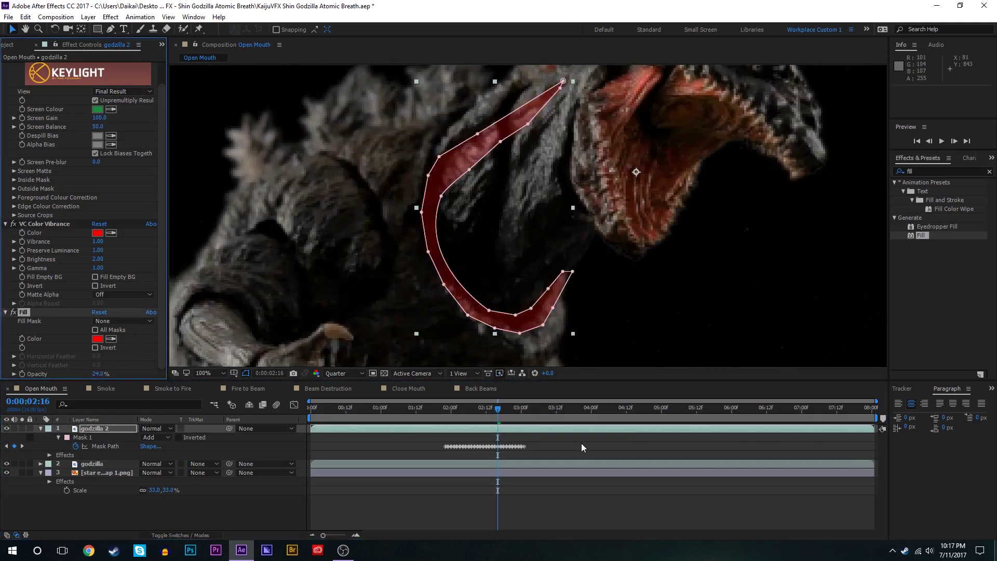
left_click(584, 447)
scroll(662, 211, "down", 1)
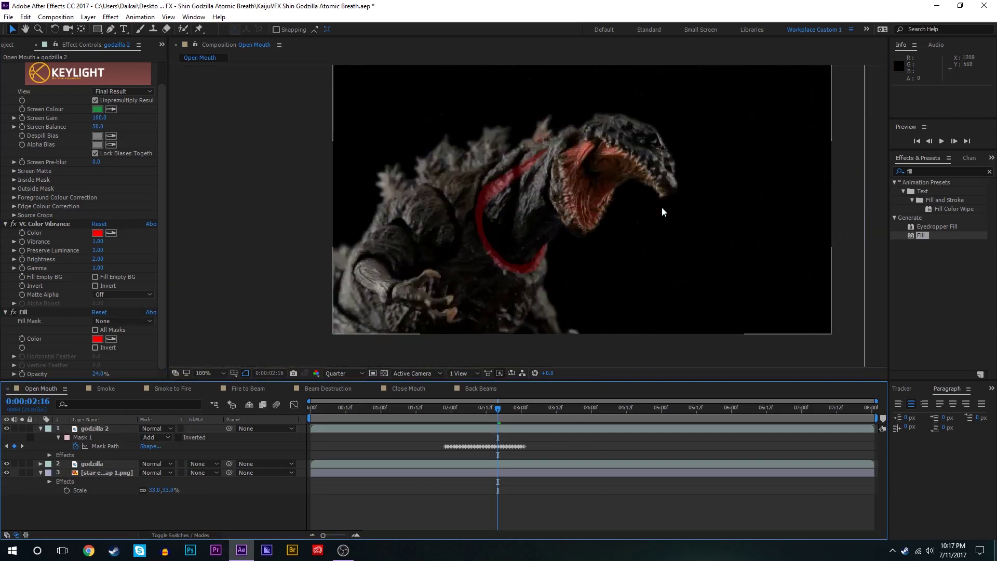
scroll(661, 207, "up", 1)
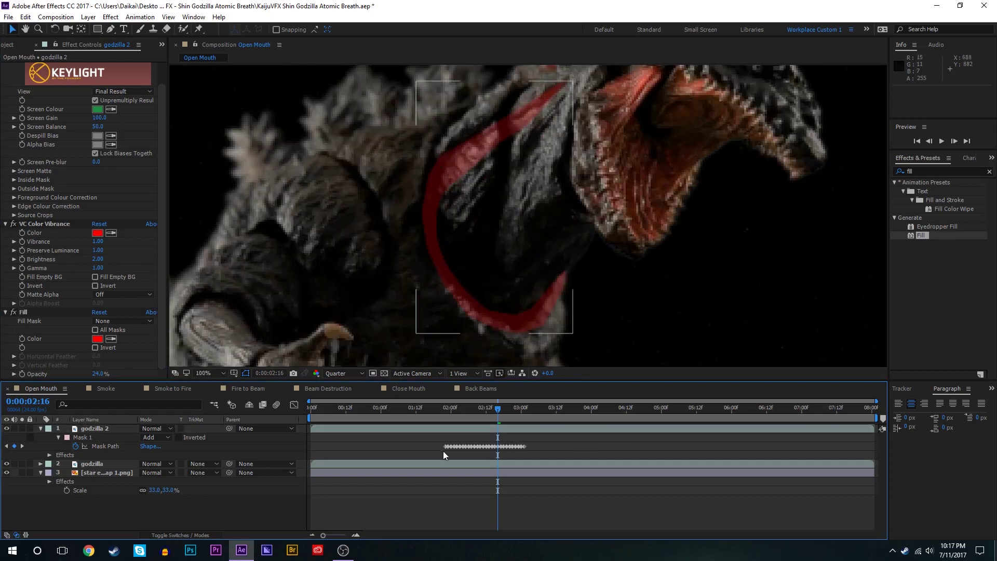
Step: Reveal the feather of Mask 1 on the godzilla 2 layer, set it to 25 pixels and check the softened neck edge
left_click(468, 429)
left_click(546, 441)
scroll(565, 151, "down", 1)
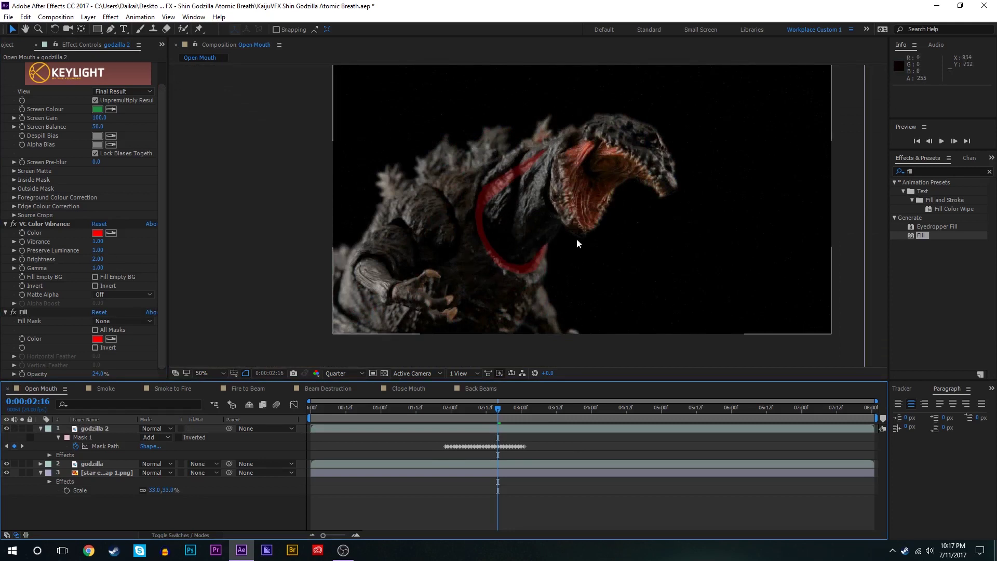
scroll(558, 249, "up", 1)
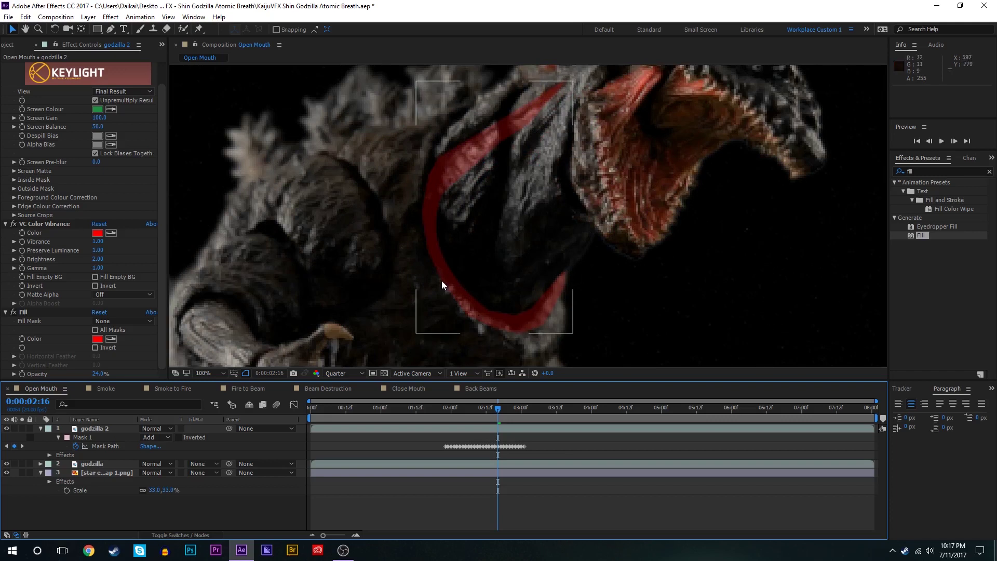
left_click(443, 427)
key("f")
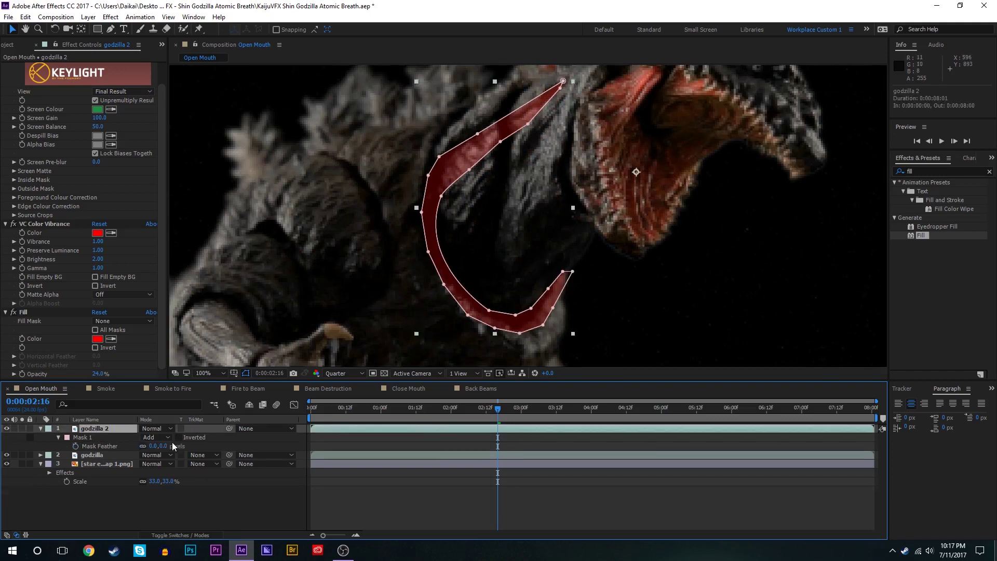
left_click_drag(162, 446, 434, 439)
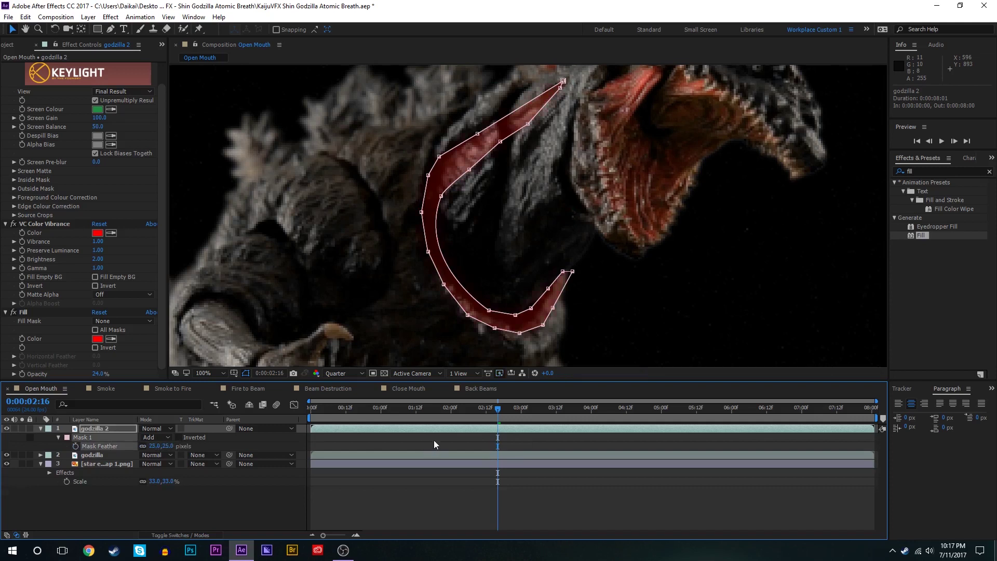
left_click(434, 440)
scroll(623, 271, "down", 1)
scroll(623, 272, "up", 1)
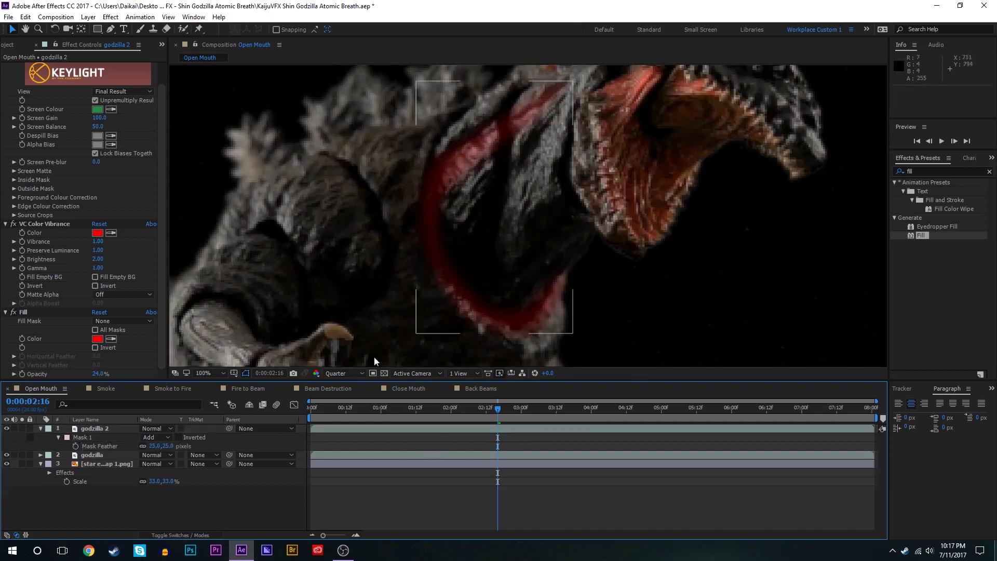
Step: Increase the Mask 1 feather to 35 pixels and check how the red edge blends with the neck
left_click_drag(156, 447, 161, 447)
left_click(436, 442)
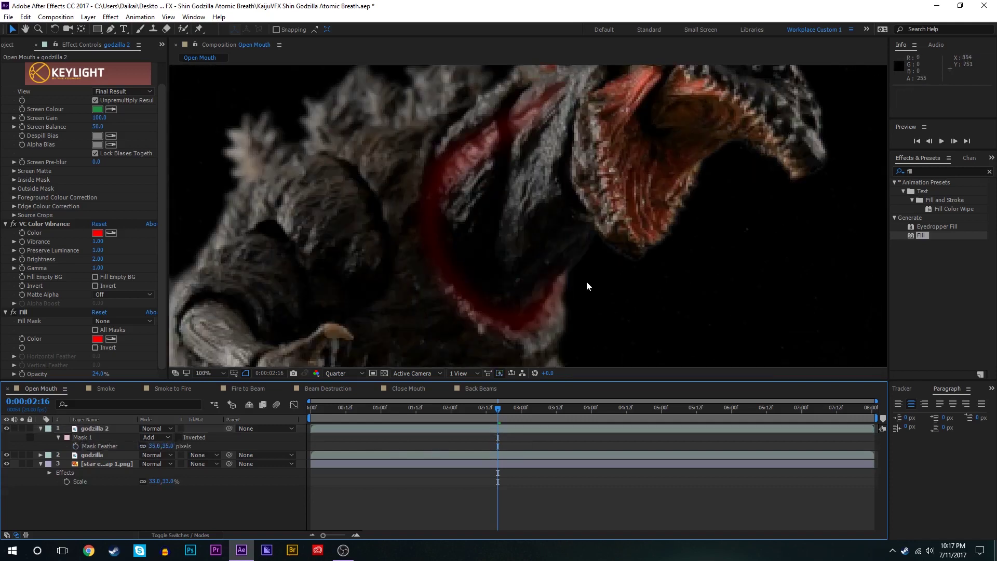
scroll(586, 281, "down", 2)
scroll(587, 281, "up", 2)
left_click(528, 429)
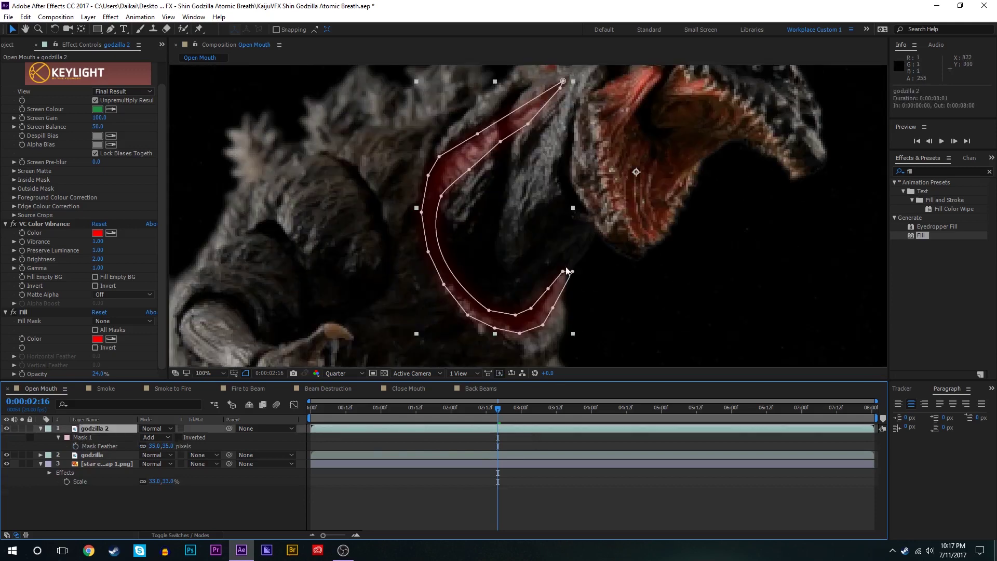
scroll(570, 257, "down", 1)
left_click(483, 455)
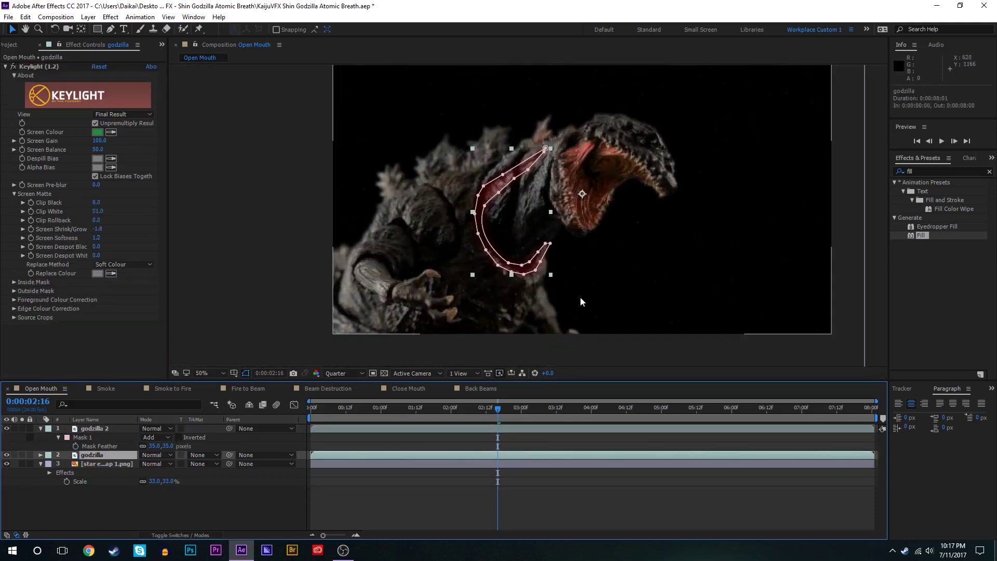
scroll(622, 248, "down", 1)
scroll(622, 252, "up", 1)
Step: Find the Glow effect and apply it to the godzilla 2 layer below Fill
left_click(527, 428)
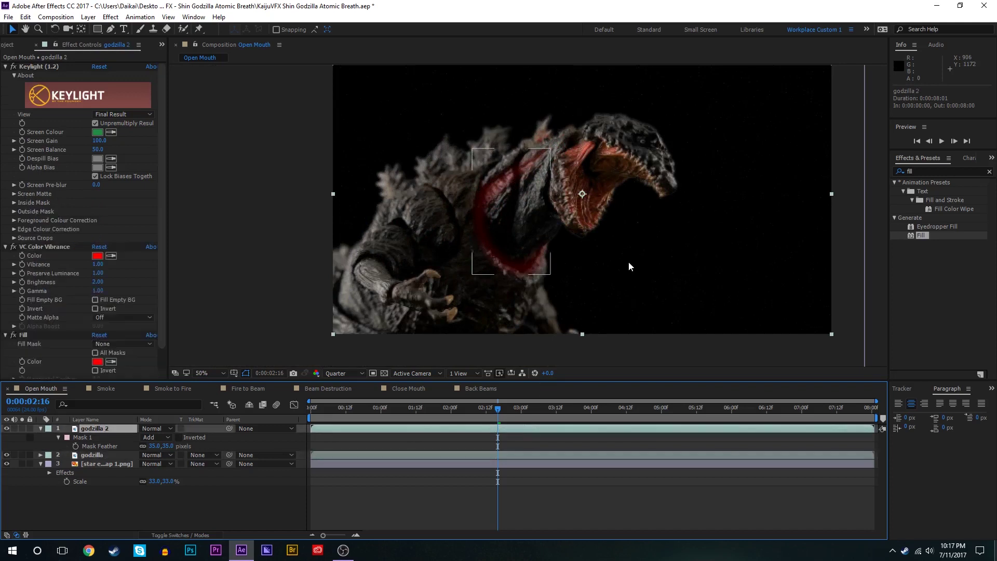
scroll(655, 254, "up", 1)
scroll(655, 250, "down", 1)
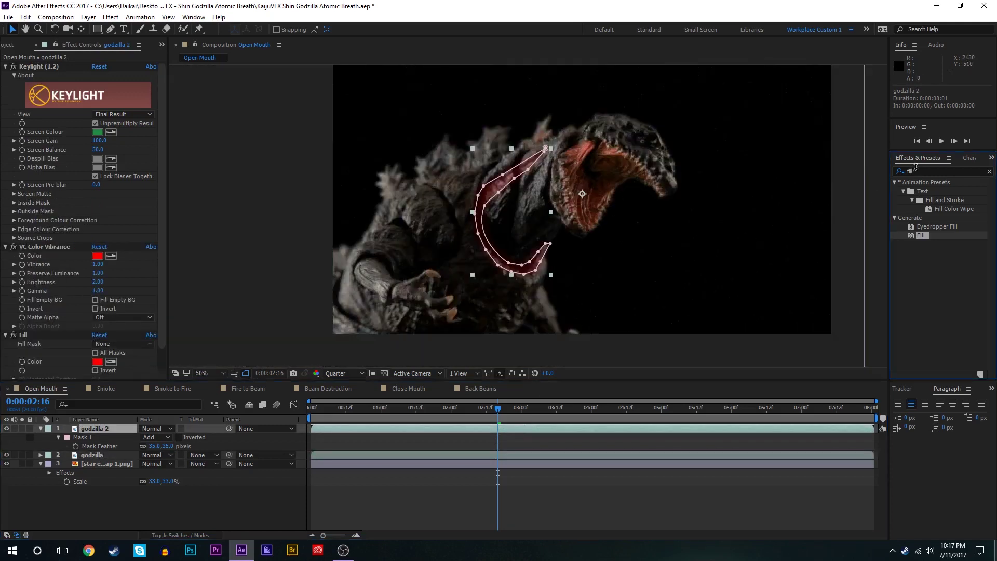
double_click(915, 169)
type("glo")
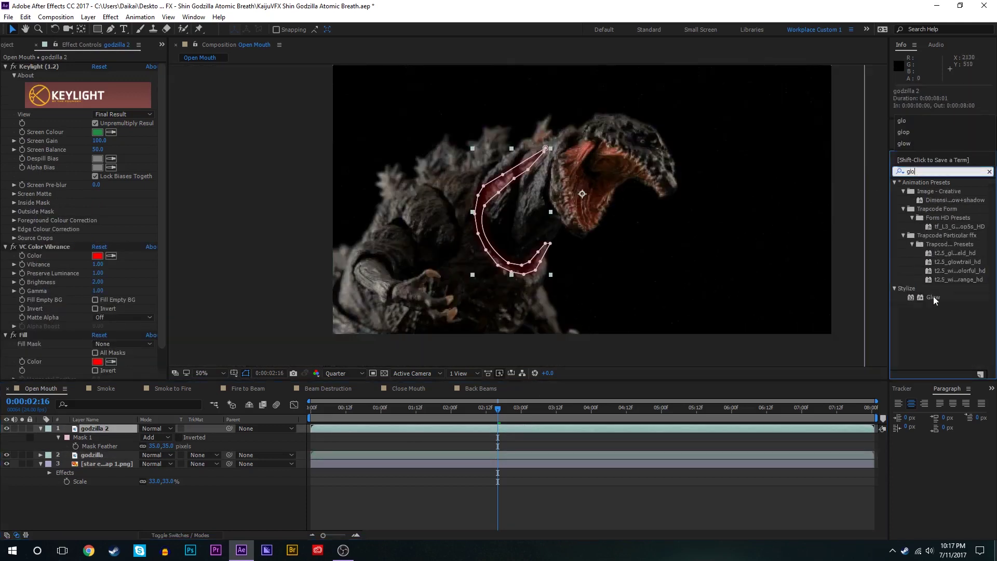
double_click(933, 296)
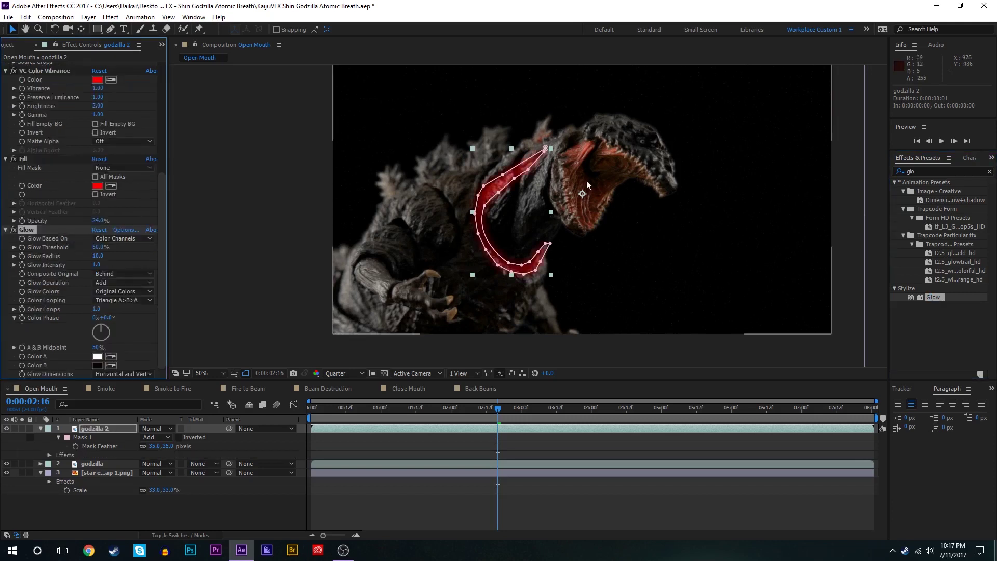
Step: Set the Glow effect's threshold to 0%, radius to 24 and intensity to 0.7 on the godzilla 2 layer
scroll(587, 181, "up", 1)
left_click_drag(97, 247, 72, 250)
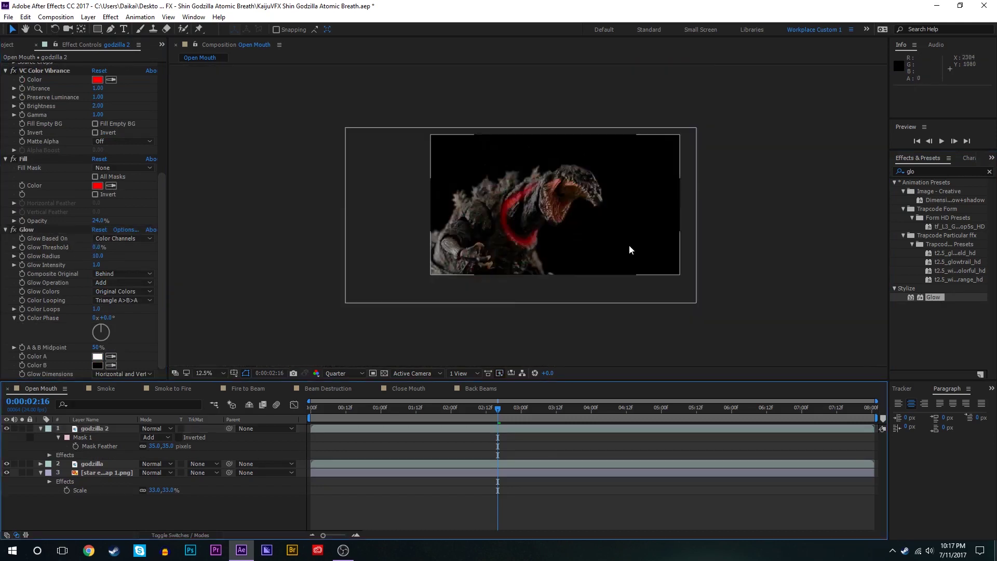
scroll(629, 246, "up", 3)
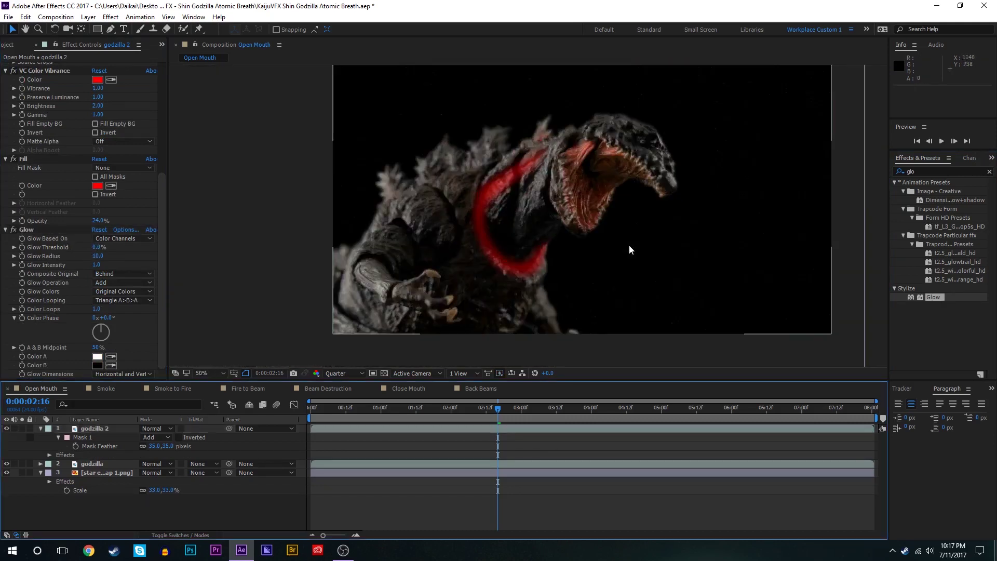
left_click_drag(99, 256, 104, 256)
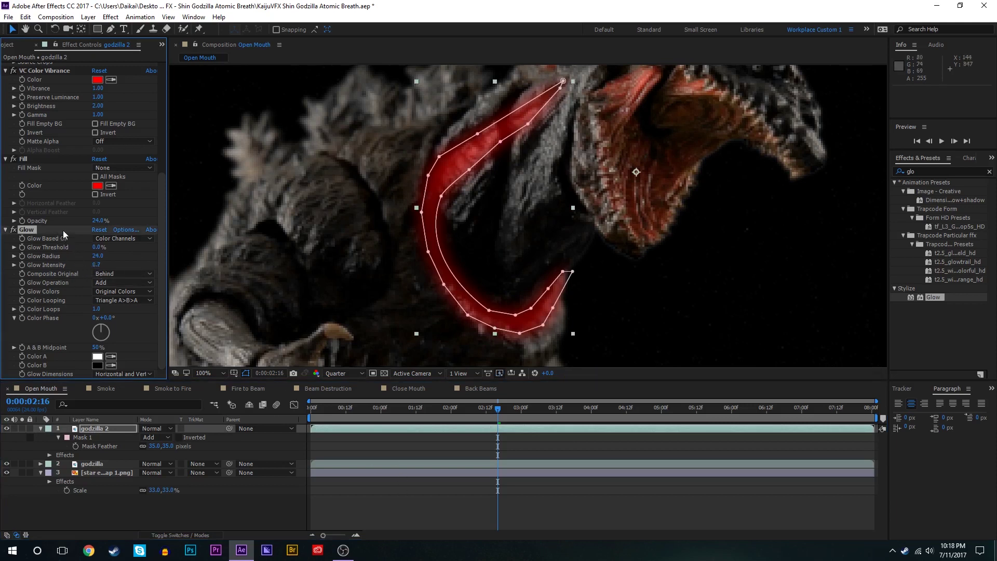
Step: Try a duplicate of the Glow effect with threshold 100%, radius 662 and intensity 0.1
key("ctrl+d")
left_click_drag(98, 246, 258, 225)
left_click_drag(359, 185, 359, 185)
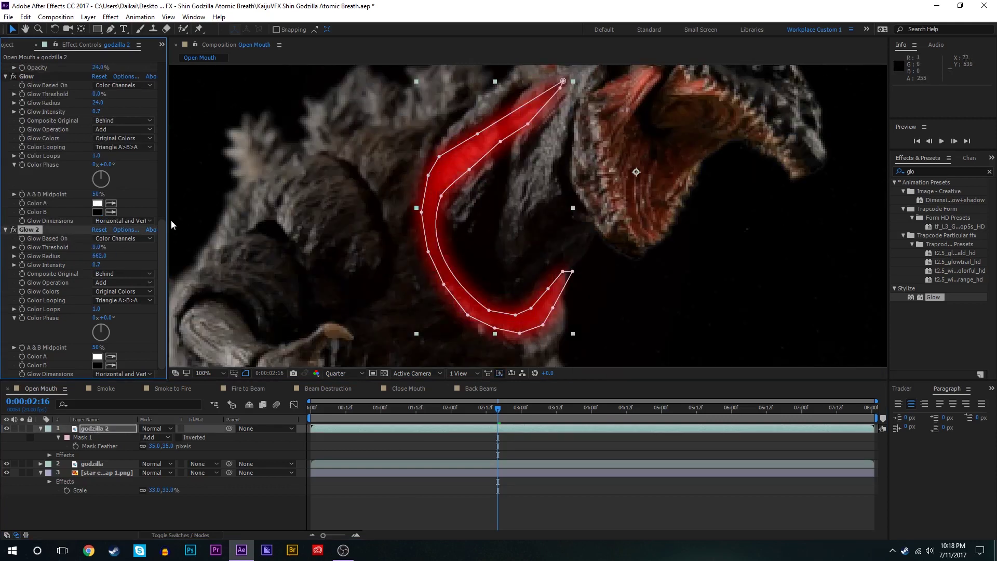
left_click_drag(99, 247, 326, 206)
left_click_drag(96, 265, 64, 268)
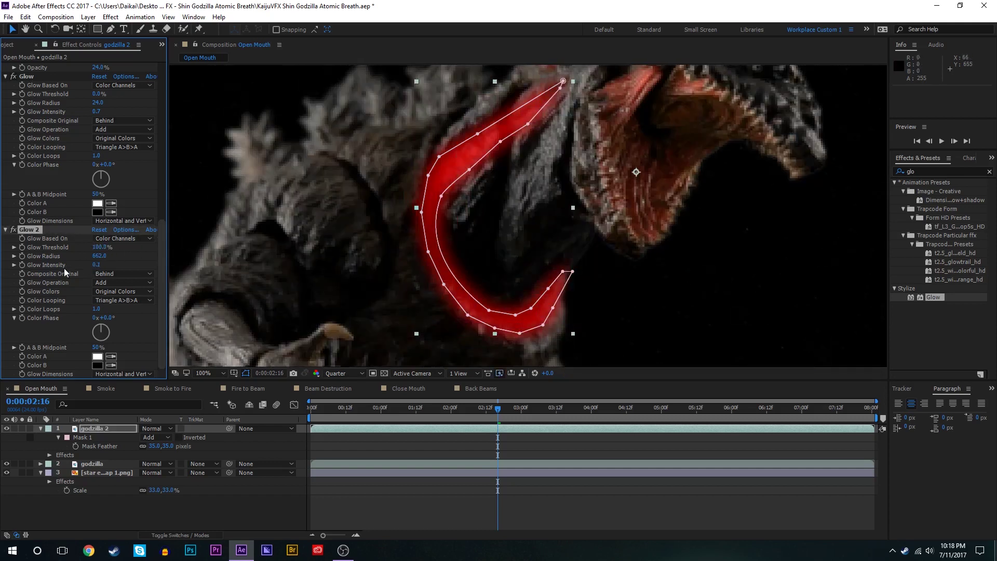
left_click(14, 230)
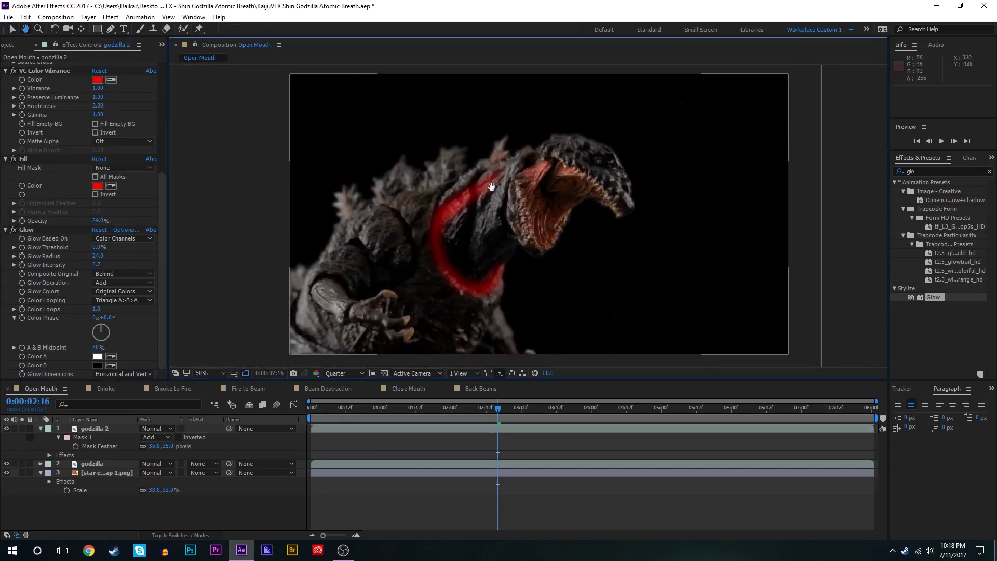
Step: Find the Curves effect and apply it to the original godzilla layer below Keylight
key("v")
left_click(488, 463)
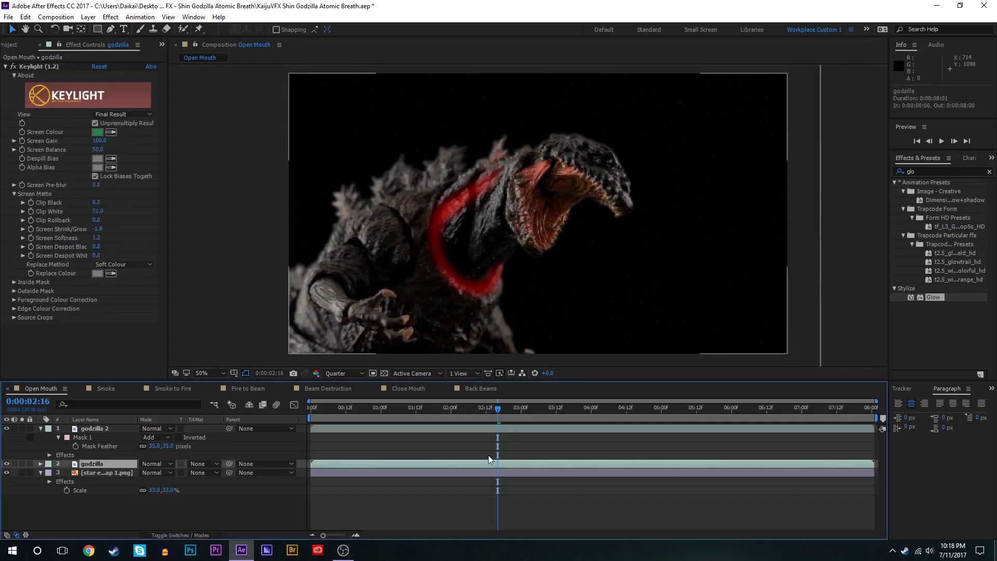
left_click(917, 169)
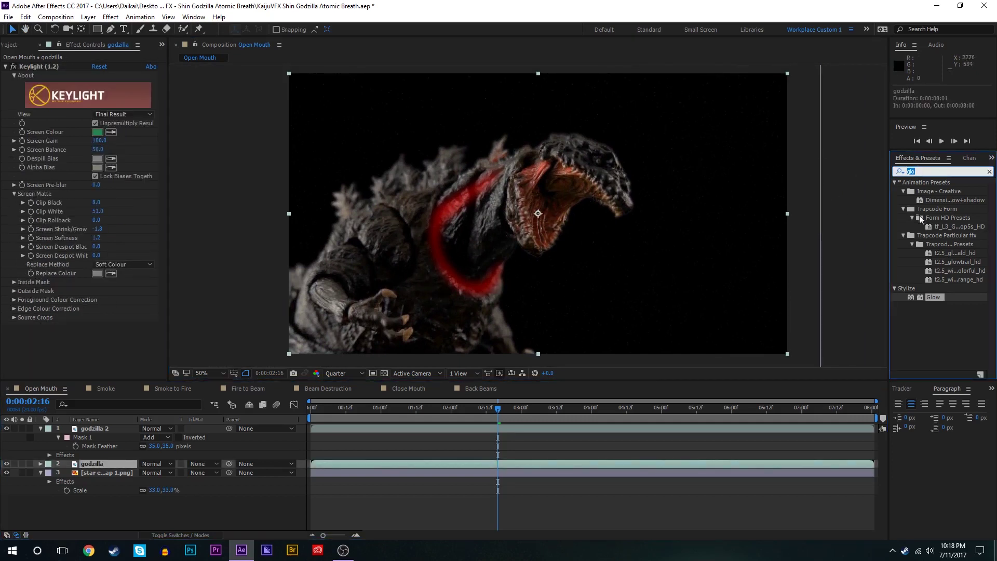
left_click(937, 170)
type("cu")
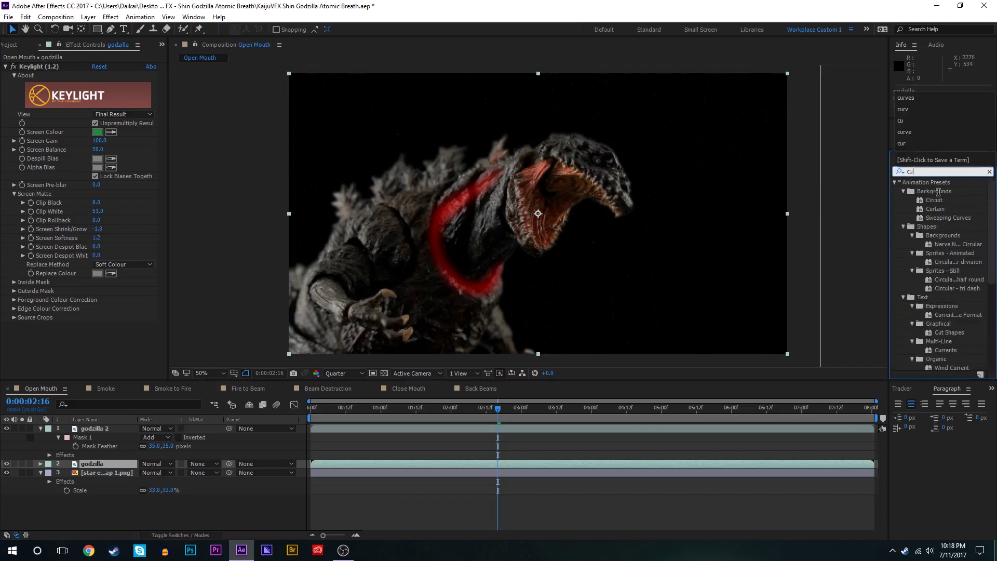
type("rves")
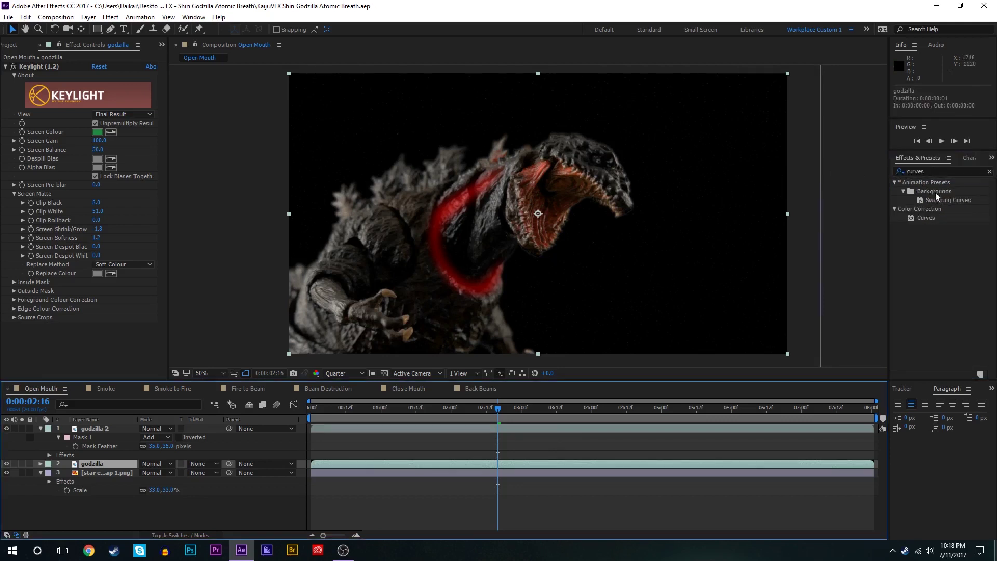
double_click(930, 217)
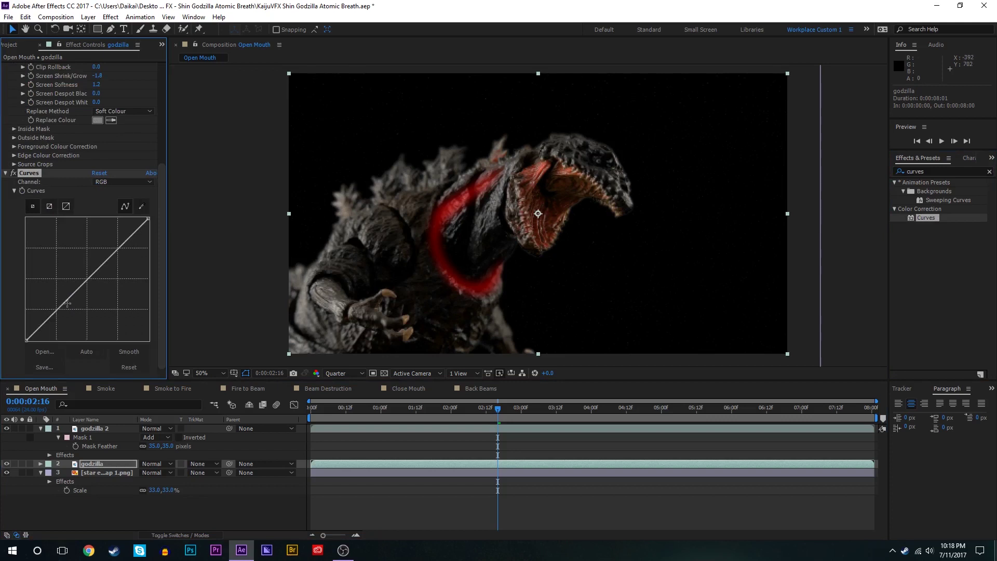
Step: Darken the godzilla layer by bending the RGB curve moderately below the diagonal with a single midtone point
left_click_drag(66, 301, 94, 309)
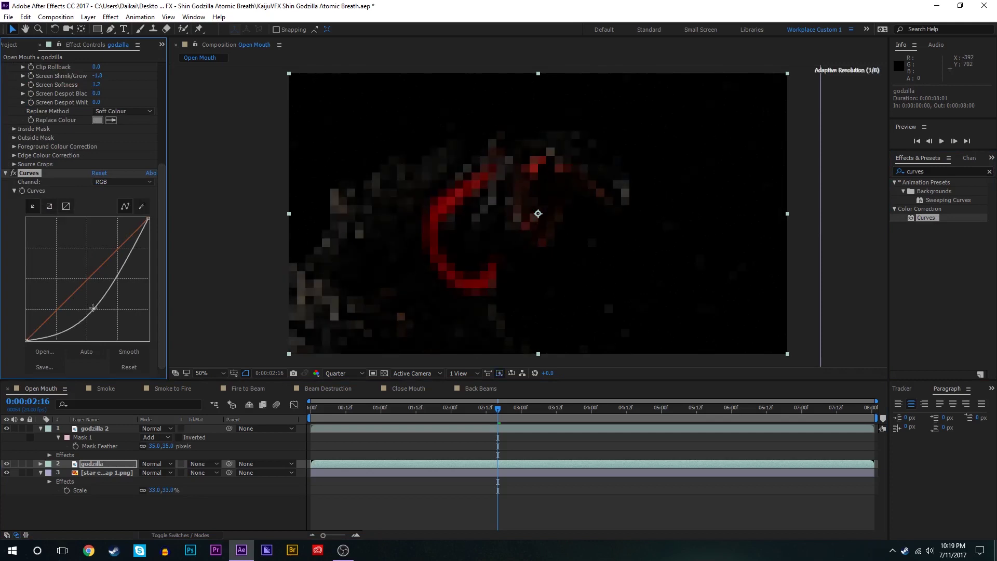
left_click(115, 265)
left_click_drag(115, 264, 113, 261)
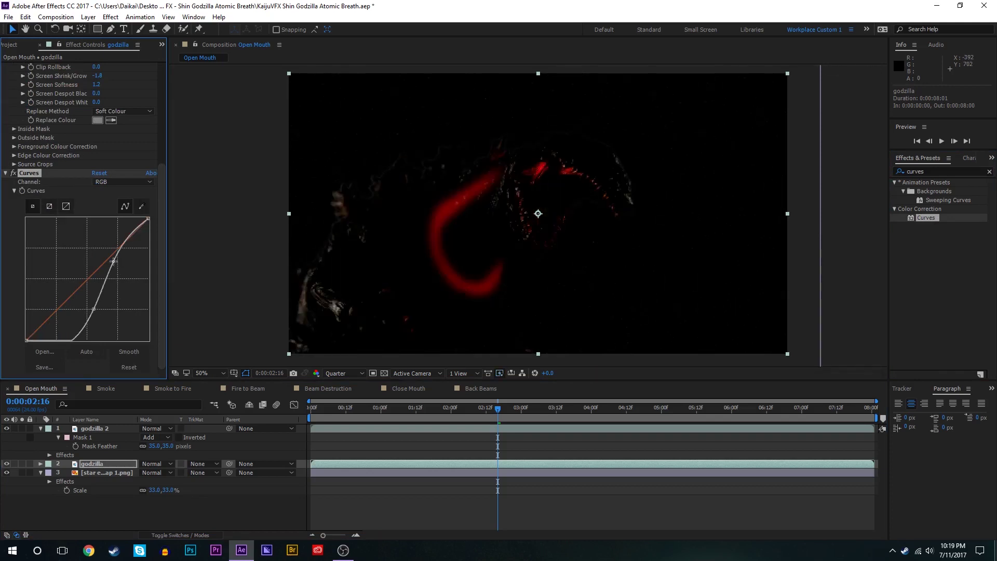
key("ctrl+z")
left_click_drag(92, 309, 85, 284)
left_click(82, 291)
key("ctrl+z")
Step: Raise the red channel curve slightly and lower the blue channel curve slightly to warm the godzilla layer
left_click(123, 182)
left_click(106, 200)
left_click(123, 182)
left_click(112, 225)
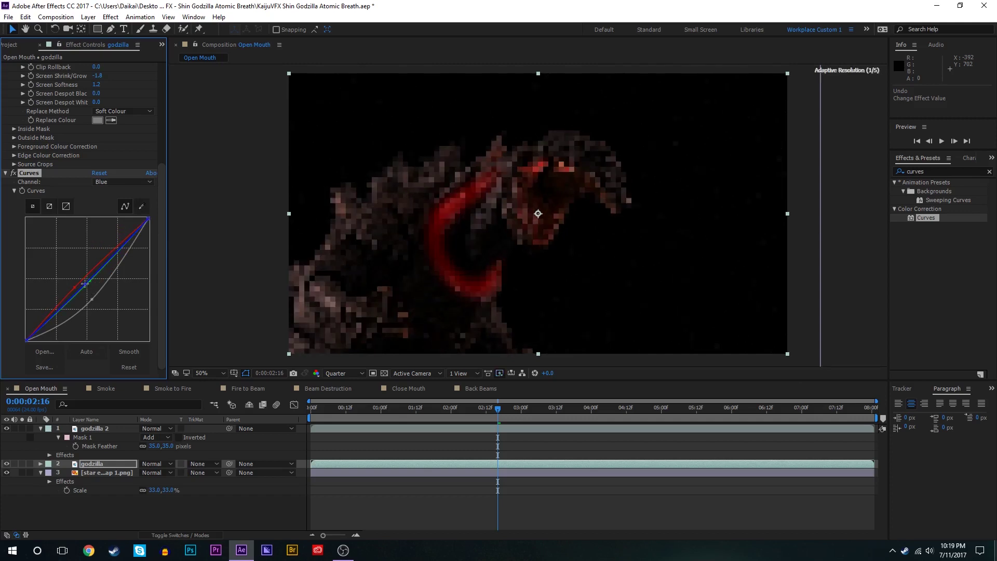
scroll(464, 230, "down", 2)
scroll(465, 231, "up", 2)
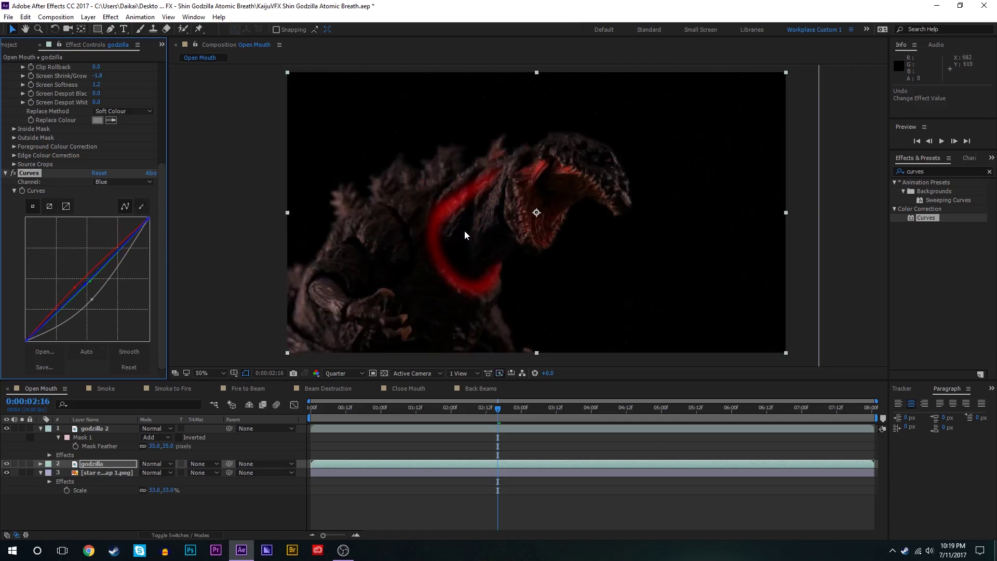
Step: Apply Hue/Saturation to the godzilla layer with master saturation -35 and master lightness -52
left_click(916, 171)
type("sat")
double_click(955, 226)
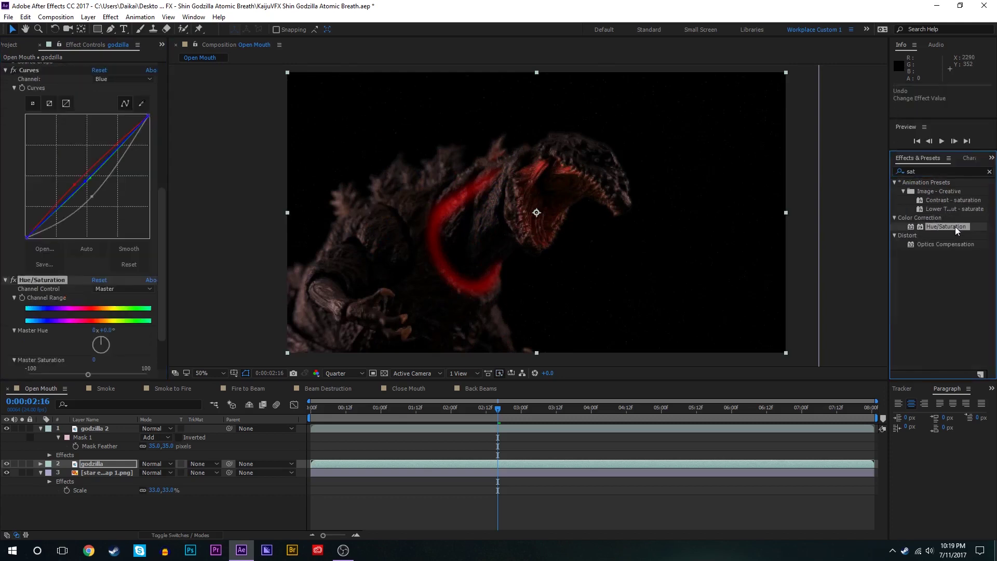
scroll(83, 233, "down", 3)
left_click_drag(87, 316, 69, 318)
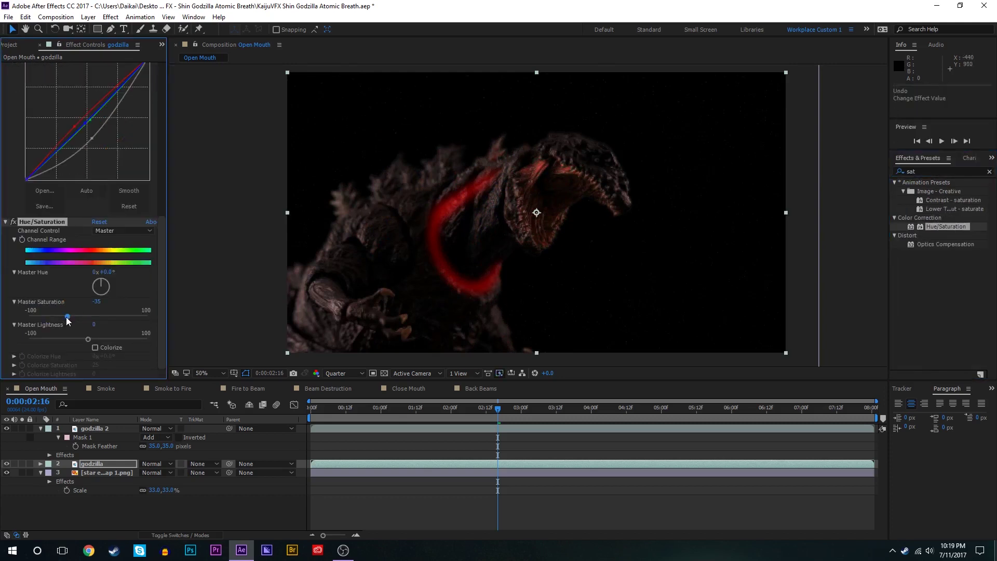
left_click(58, 338)
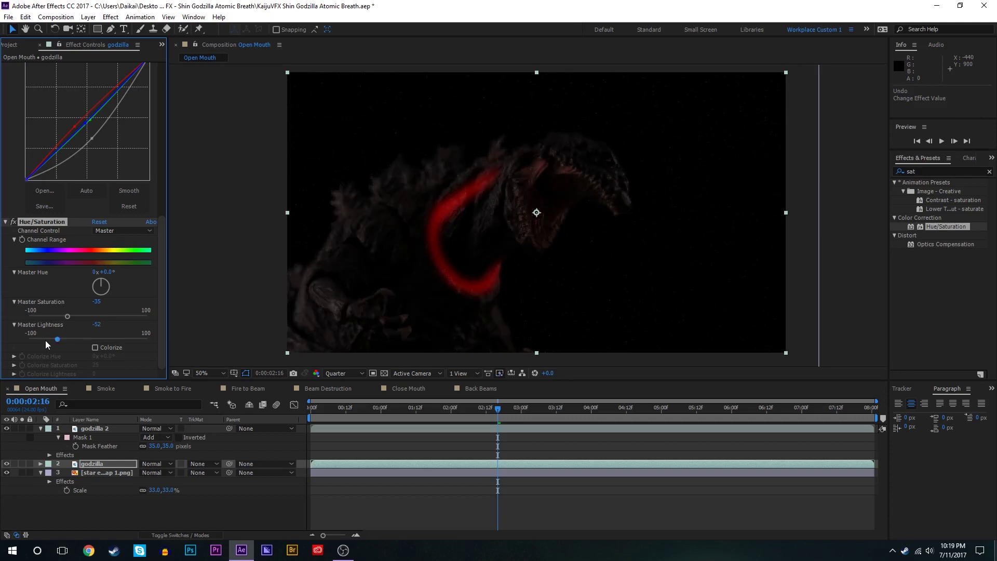
scroll(718, 255, "down", 1)
scroll(717, 255, "up", 1)
Step: Lower the Fill opacity on the godzilla 2 layer to 17% and check the red glow against the darkened body
left_click(537, 429)
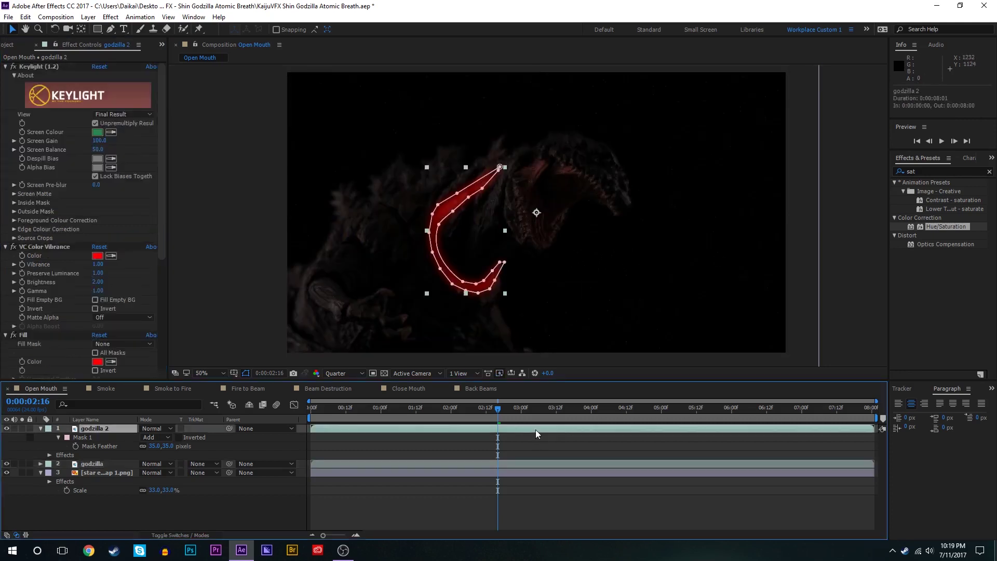
left_click(569, 436)
left_click(566, 429)
scroll(83, 289, "down", 6)
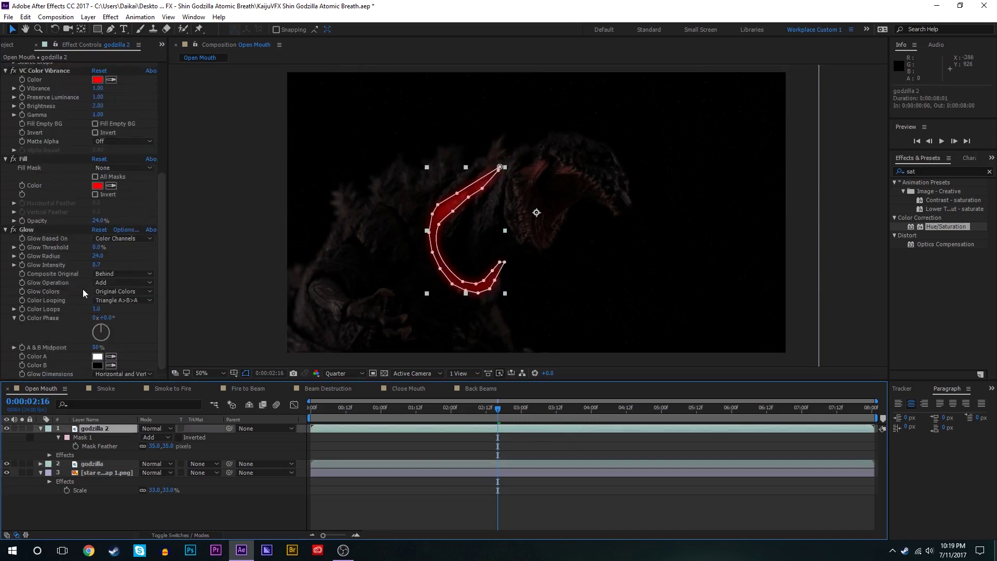
left_click_drag(97, 221, 92, 221)
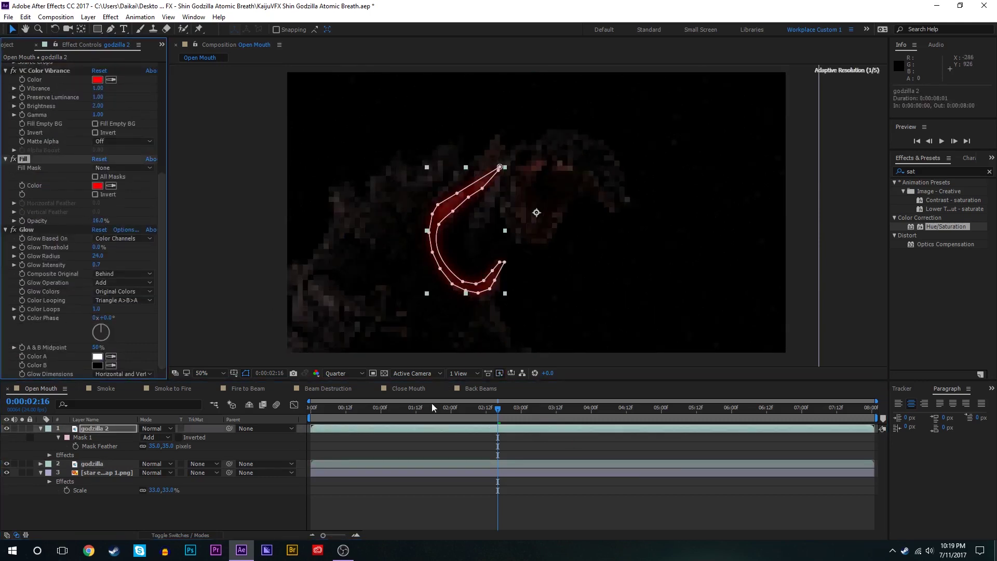
left_click(463, 438)
scroll(576, 207, "down", 1)
scroll(578, 205, "up", 1)
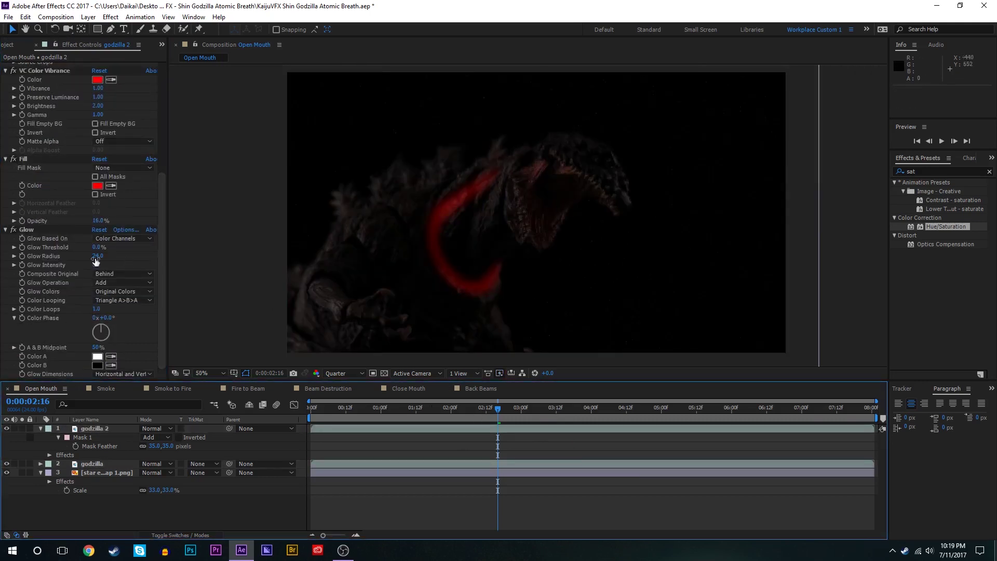
left_click_drag(98, 222, 105, 222)
left_click(474, 453)
left_click(462, 440)
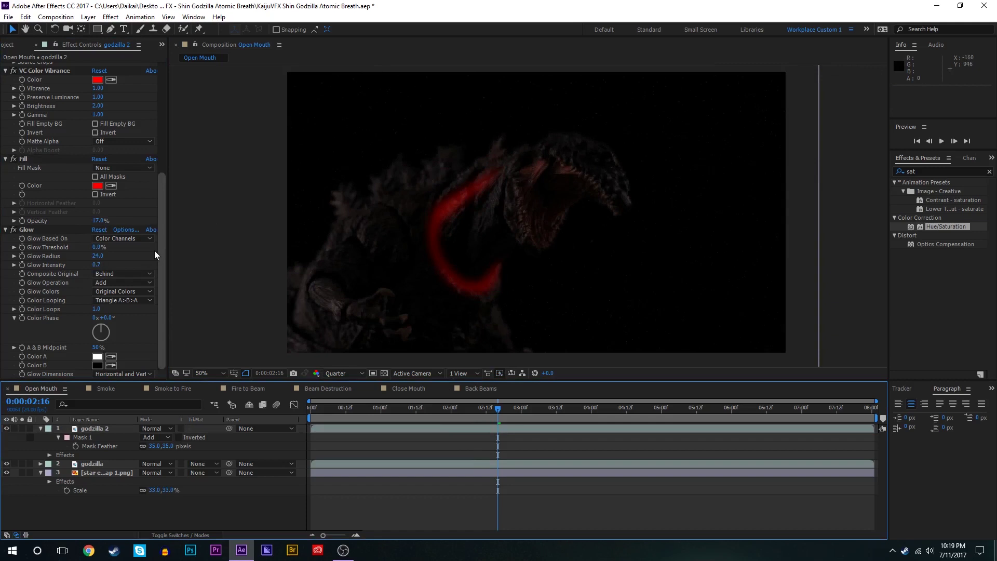
Step: Set the Fill opacity on the godzilla 2 layer to 12% and rename the layer godzilla glow neck
left_click(99, 221)
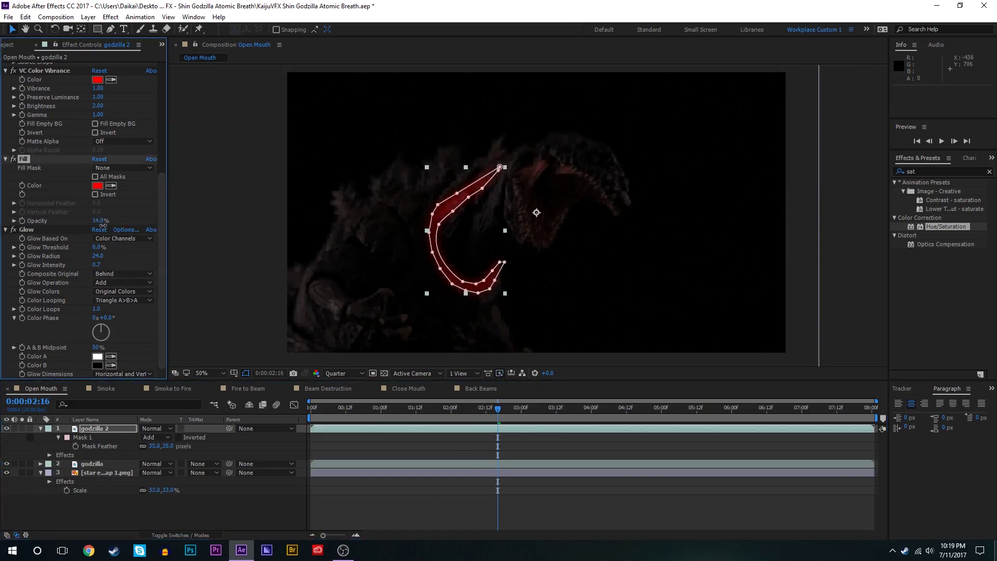
left_click(385, 445)
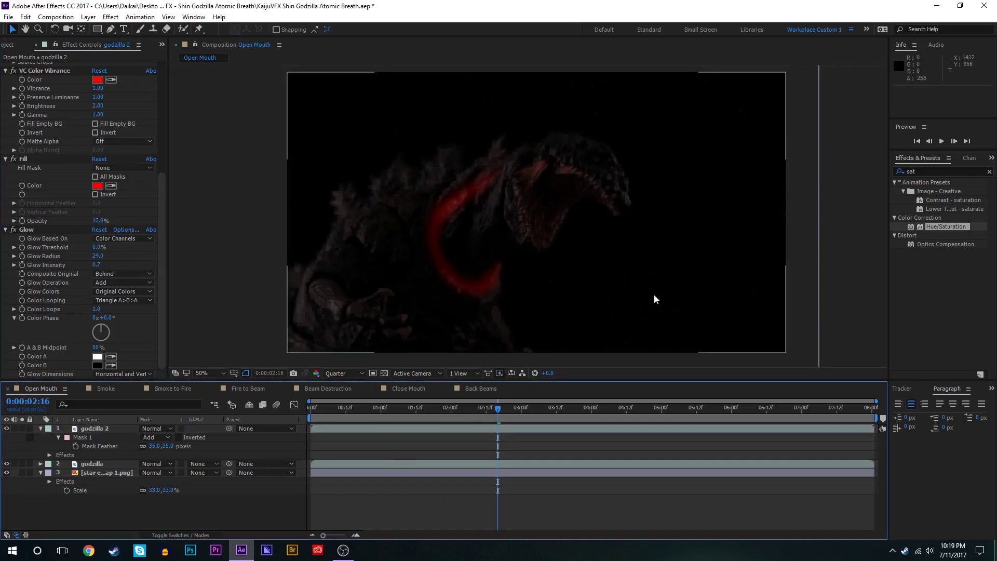
left_click(39, 232)
key("period")
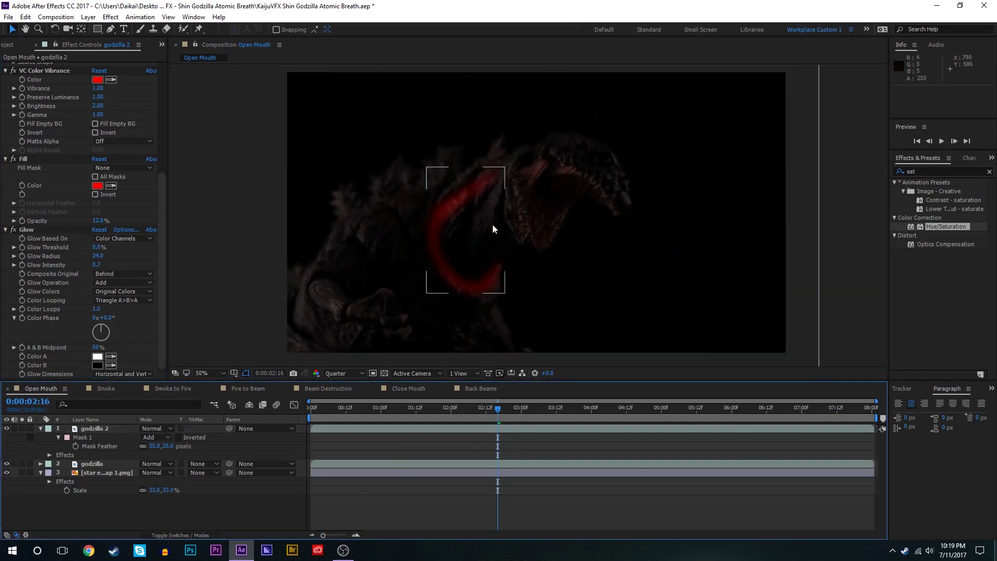
key("ctrl+s")
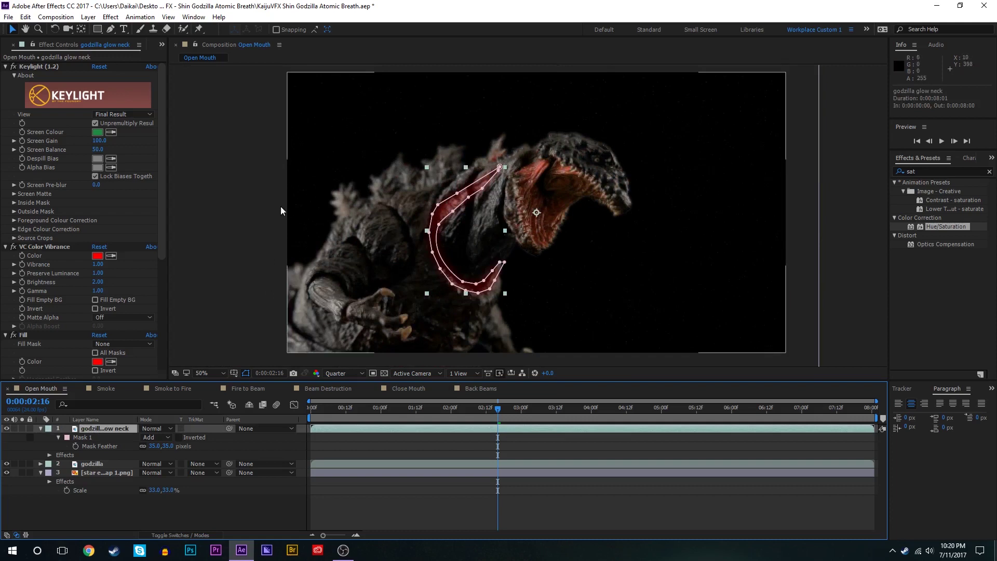
left_click(451, 447)
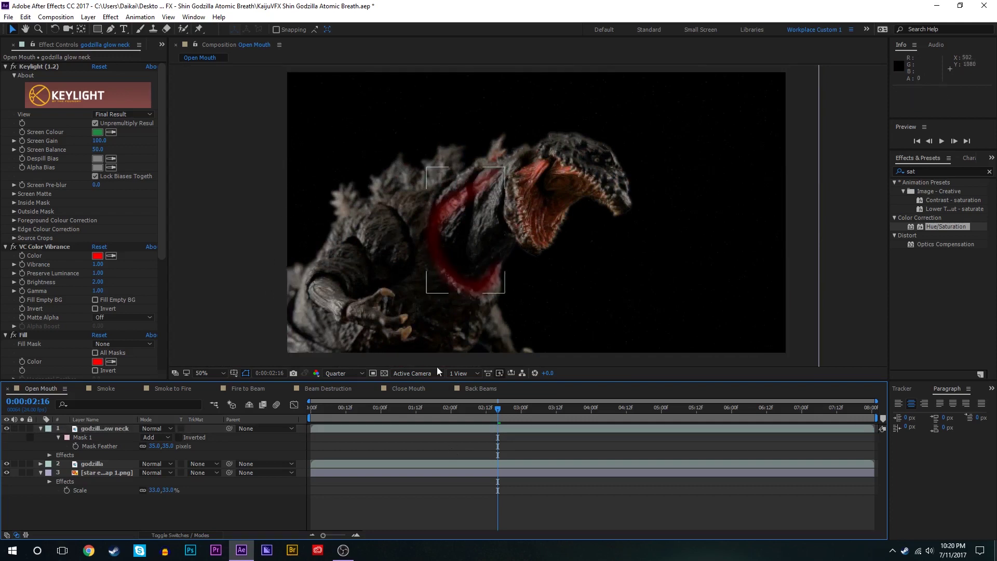
Step: Draw the outer edge of a new pen shape from the back of the head, around the back spines, to outside the frame
left_click(108, 30)
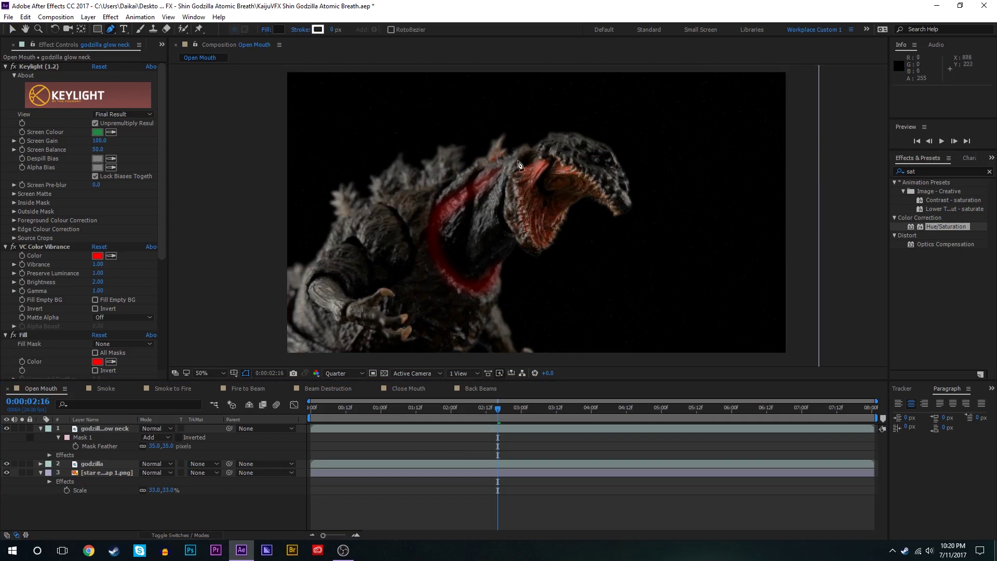
left_click(470, 439)
key("u")
key("u")
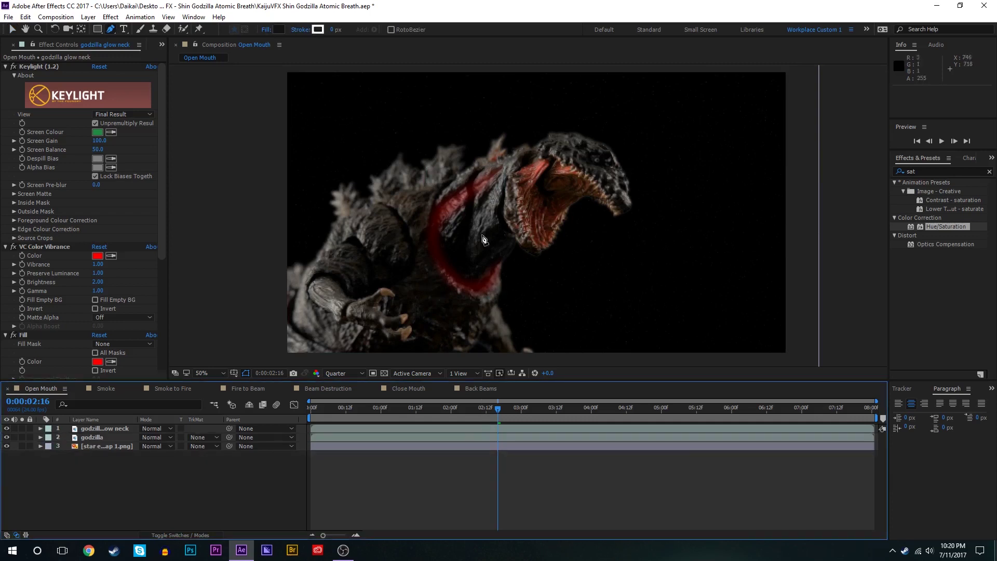
left_click(514, 147)
left_click(476, 143)
left_click(410, 154)
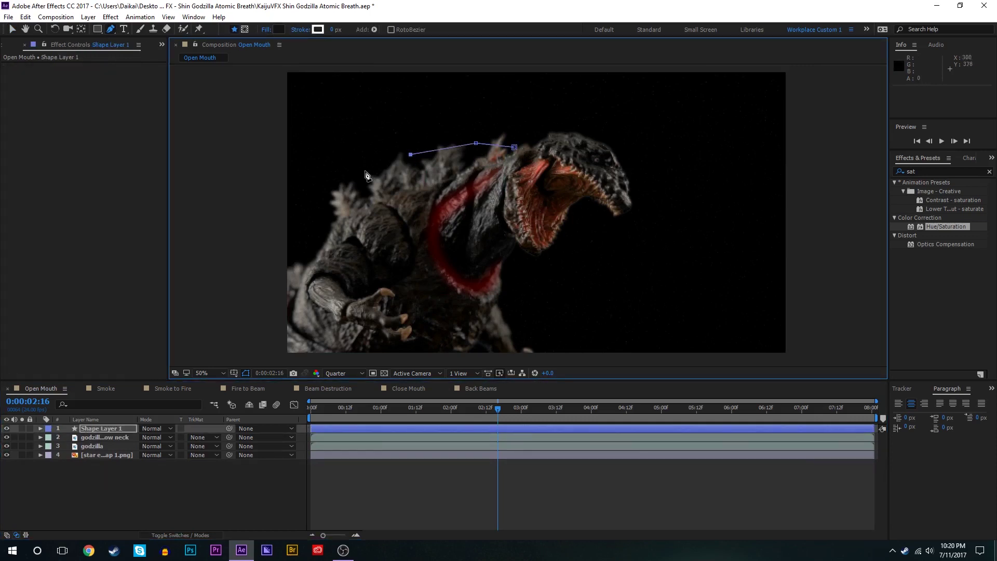
left_click(362, 171)
left_click(331, 186)
left_click(303, 230)
left_click(270, 268)
left_click(236, 329)
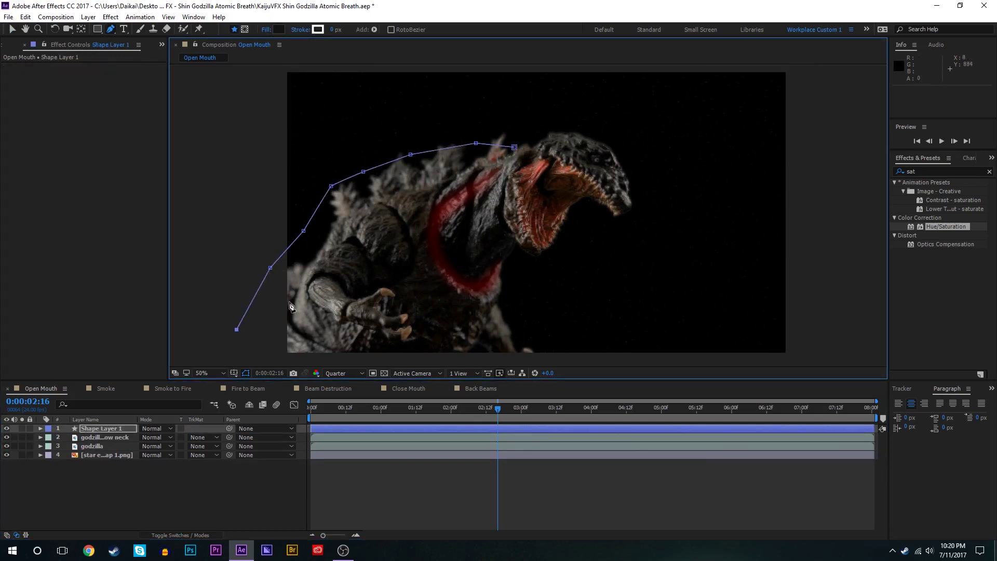
Step: Continue the shape's path back along the body just below the spines and close it behind the head
left_click(288, 301)
left_click(314, 259)
left_click(335, 223)
left_click(381, 198)
left_click(430, 183)
left_click(472, 168)
left_click(490, 162)
left_click(513, 153)
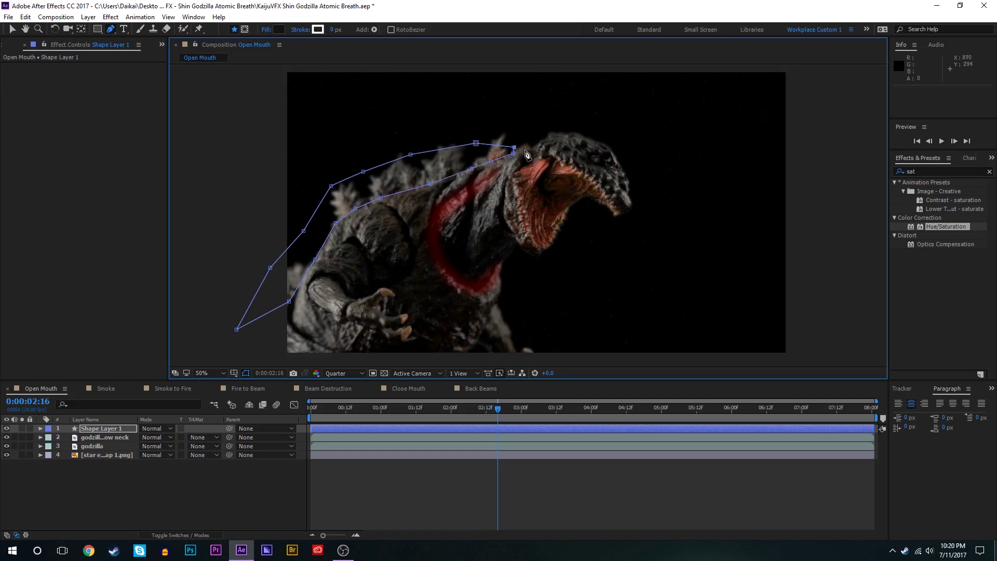
left_click_drag(513, 154, 528, 148)
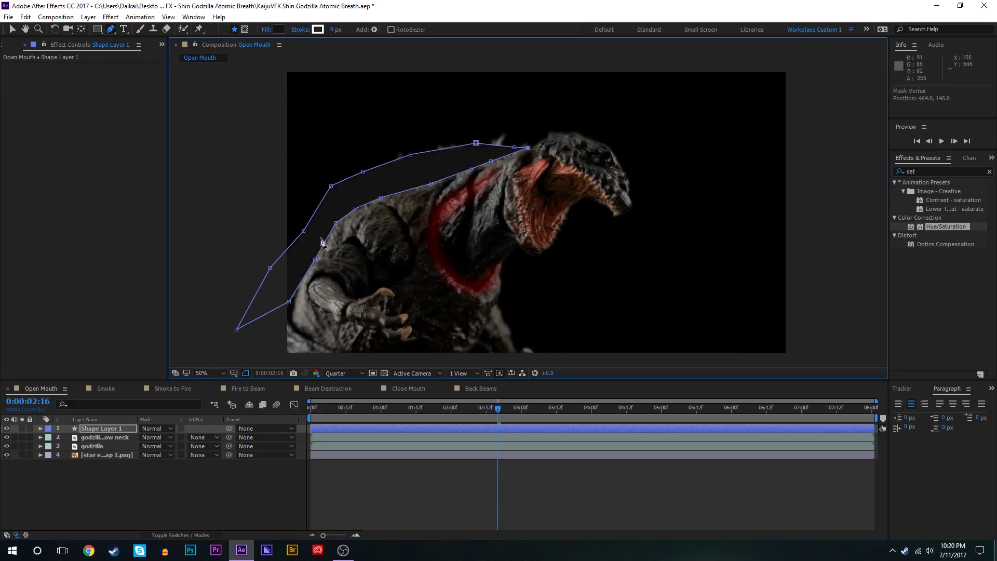
Step: Move the shape's outer points outward to give the outline around the back spines a fuller curve
left_click_drag(304, 230, 291, 222)
left_click_drag(331, 186, 420, 146)
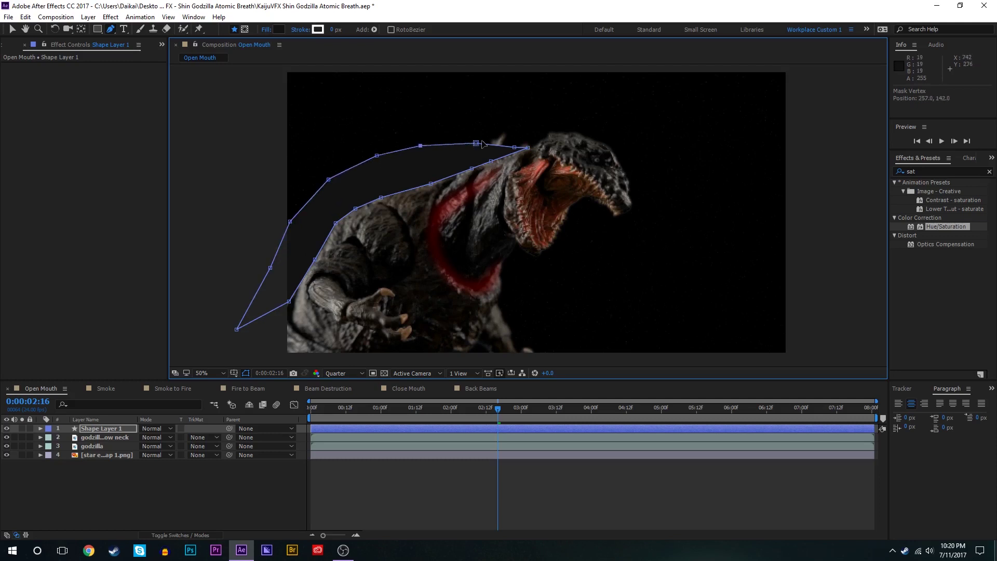
left_click(534, 447)
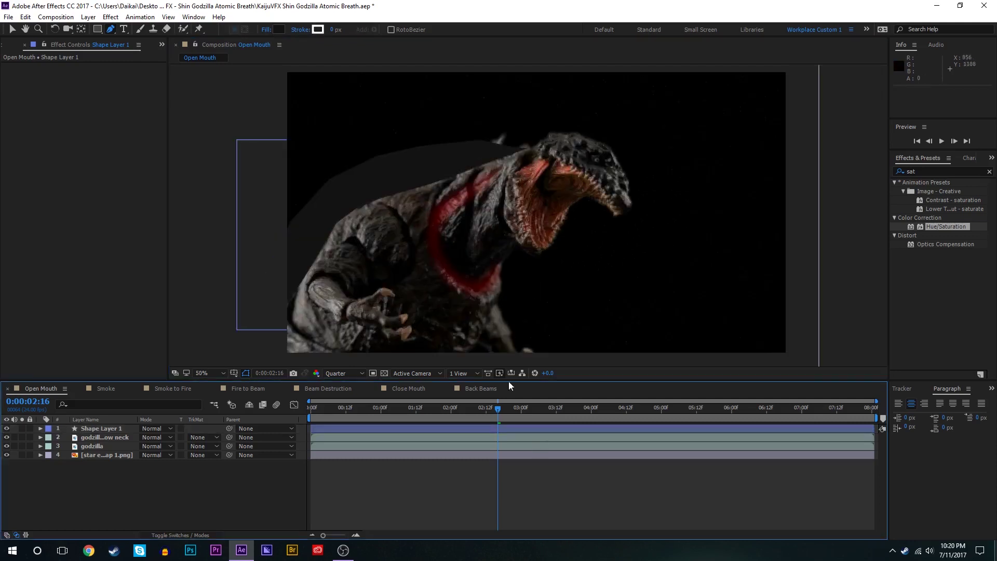
Step: Change the fill color of the back-spine shape to pure red, FF0000
left_click(492, 431)
left_click(273, 34)
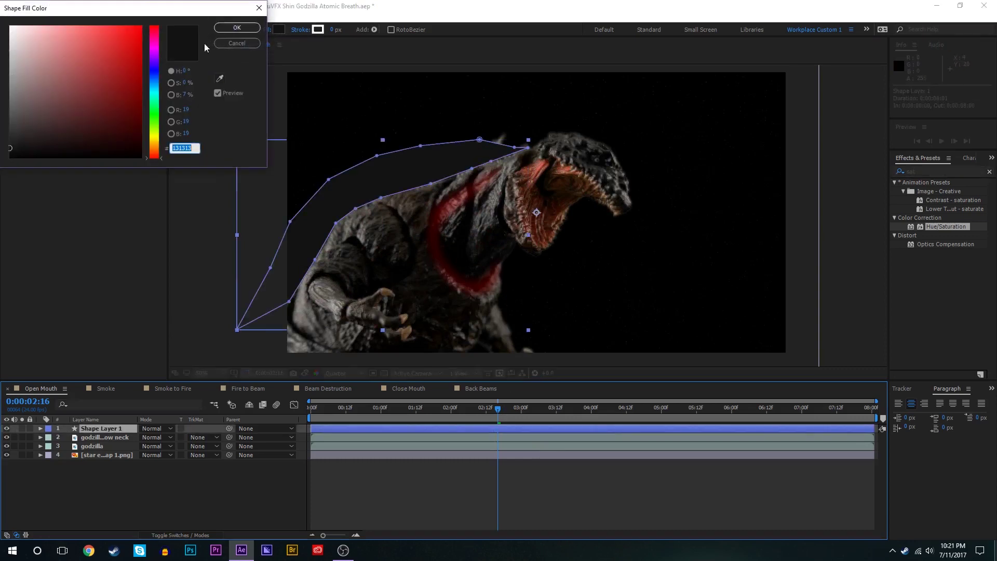
left_click_drag(109, 54, 248, 2)
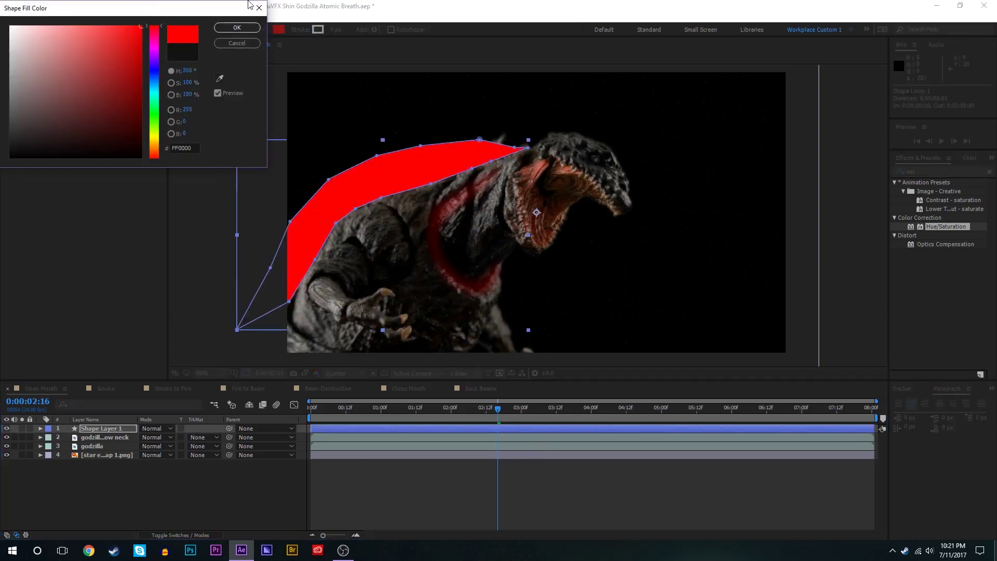
left_click(231, 29)
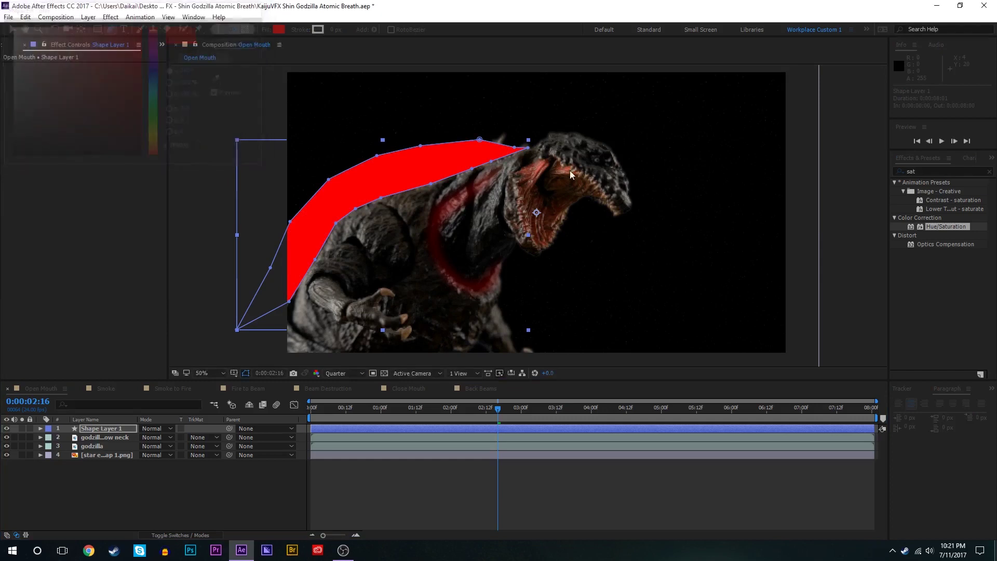
Step: Apply Fast Box Blur to the red shape layer with a blur radius of 55
left_click(940, 171)
type("fas")
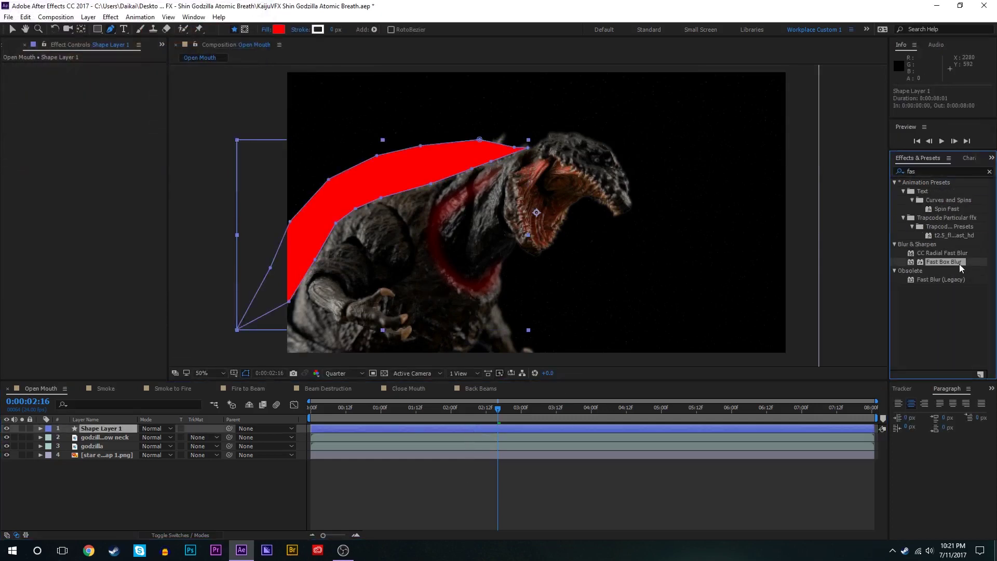
left_click_drag(958, 264, 119, 66)
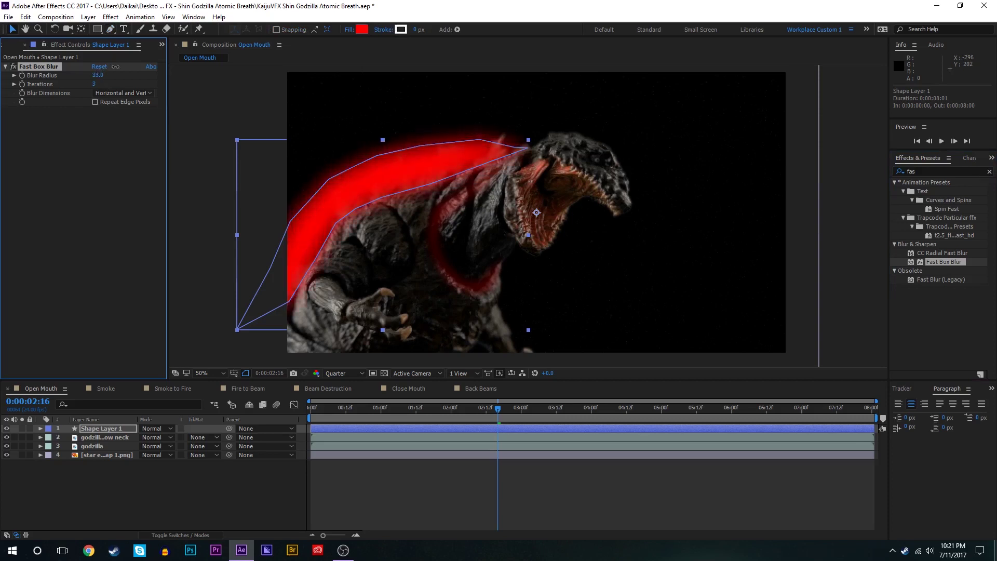
left_click(401, 476)
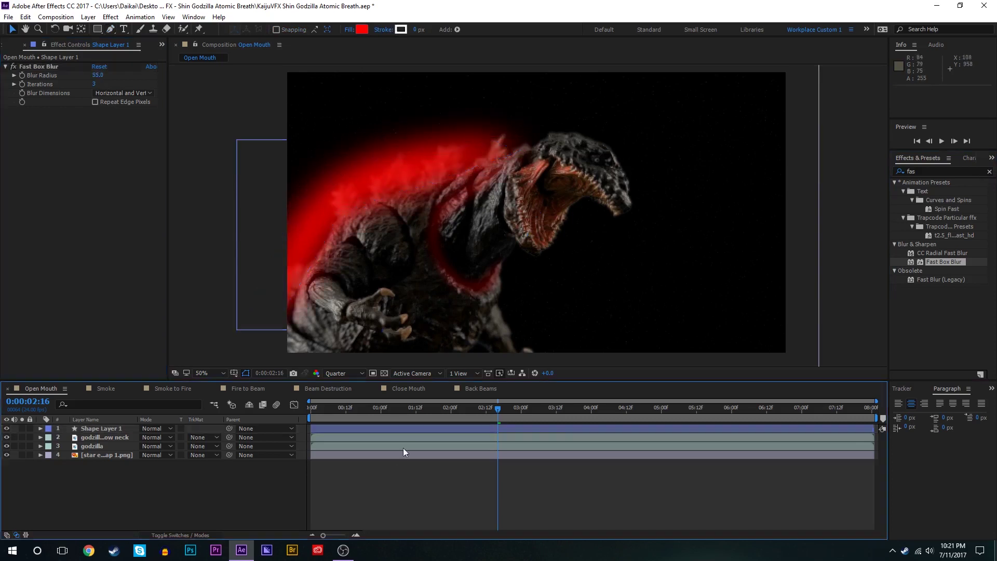
Step: Lower the opacity of the blurred red shape layer to about 36%
left_click(364, 430)
key("t")
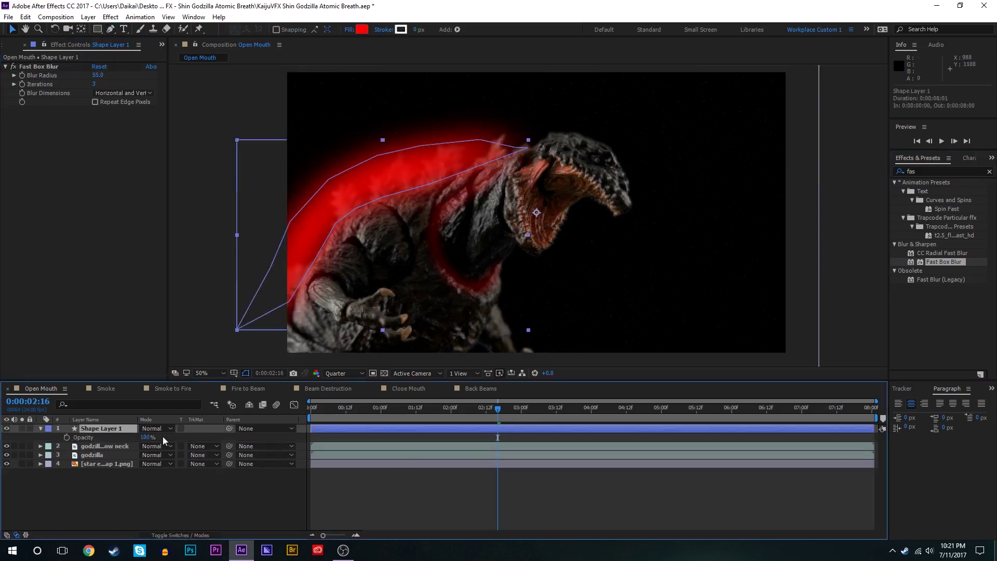
left_click_drag(146, 437, 112, 438)
left_click(446, 514)
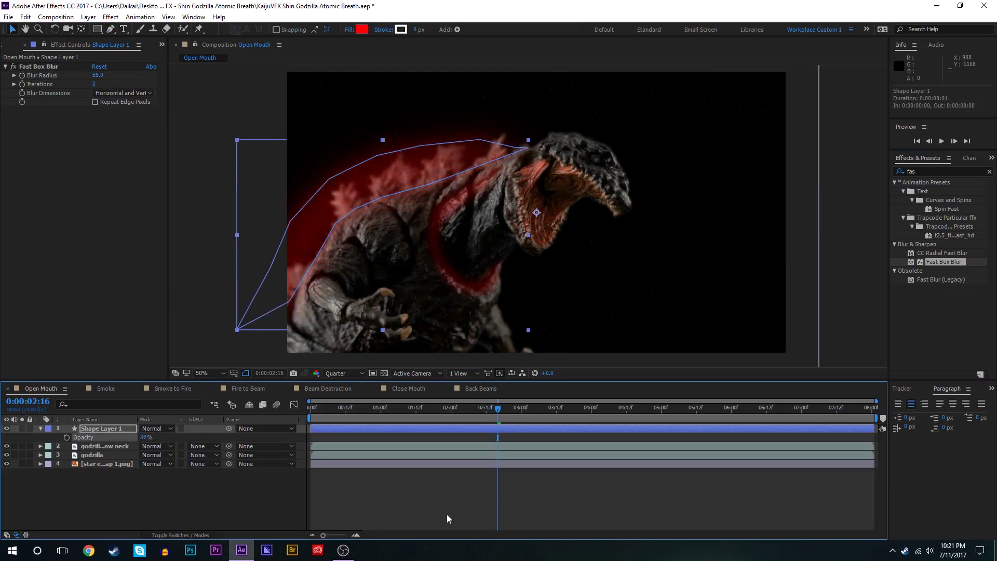
Step: Try a Fast Box Blur radius of 76 on the red shape layer
left_click(424, 430)
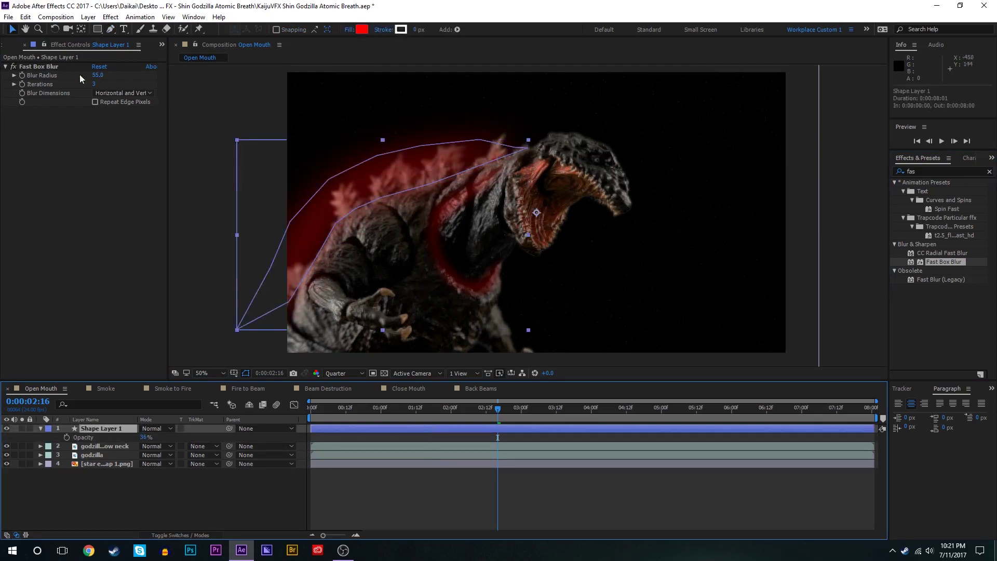
left_click_drag(97, 75, 105, 73)
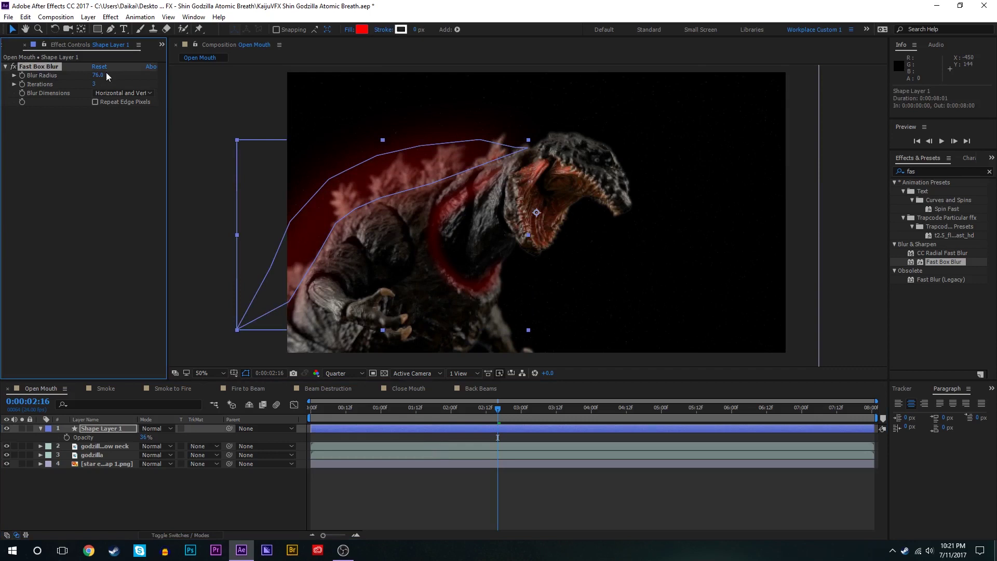
key("ctrl+z")
Step: Apply CC Radial Fast Blur to the red shape layer with center 776, 972, amount 82 and zoom set to Brightest
left_click(946, 171)
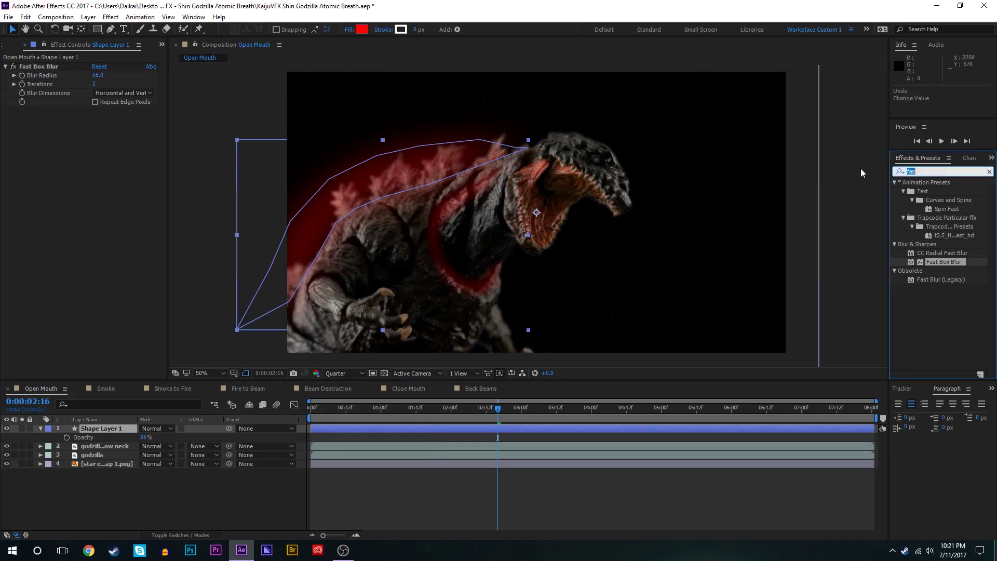
type("fas")
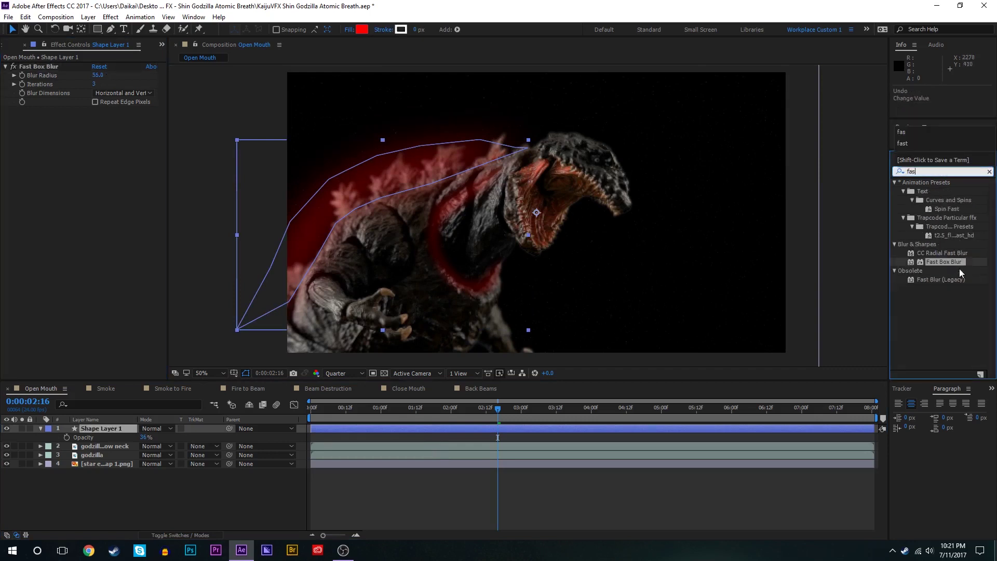
double_click(952, 253)
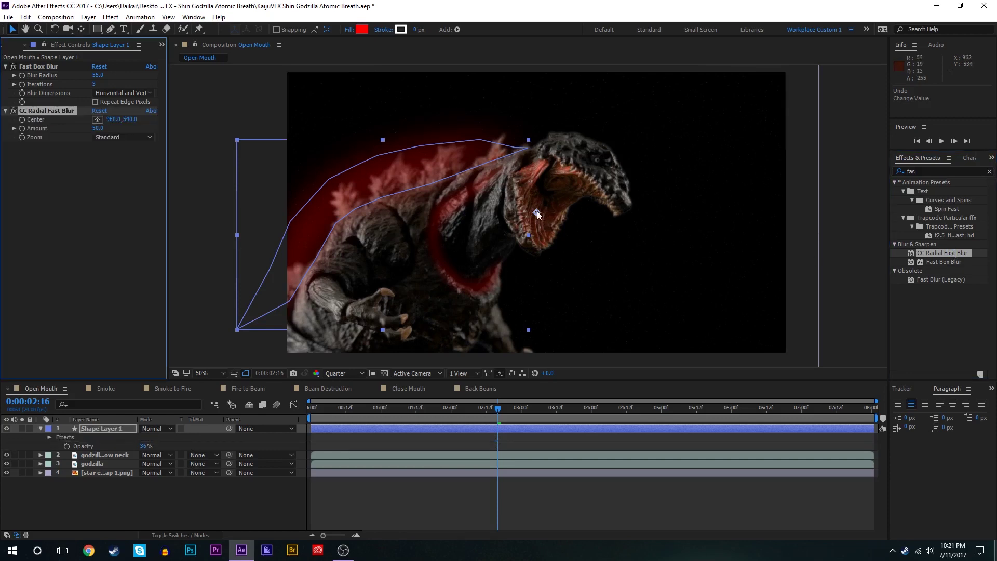
left_click_drag(483, 257, 390, 221)
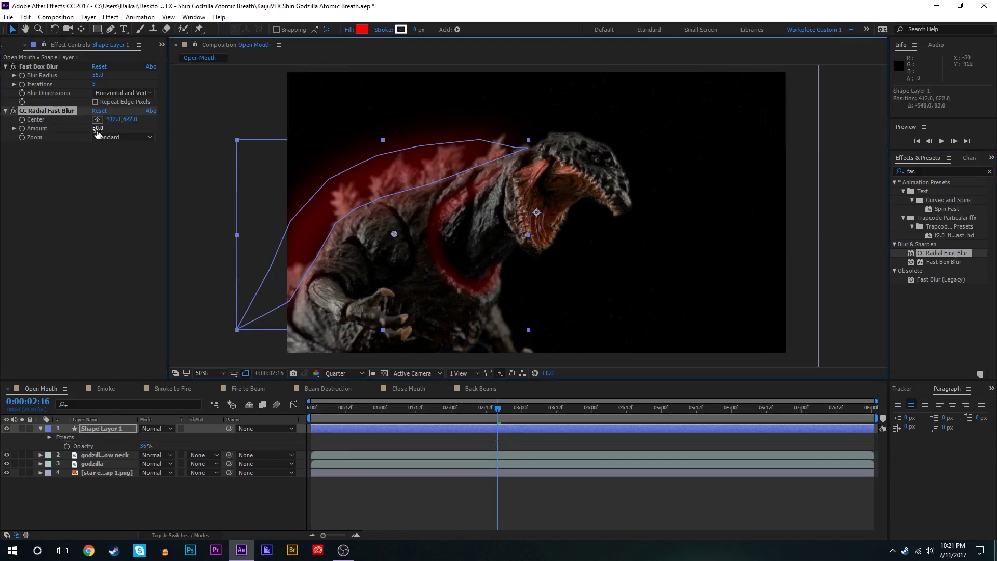
mouse_move(98, 131)
left_mouse_down()
mouse_move(120, 126)
mouse_move(110, 127)
left_mouse_up()
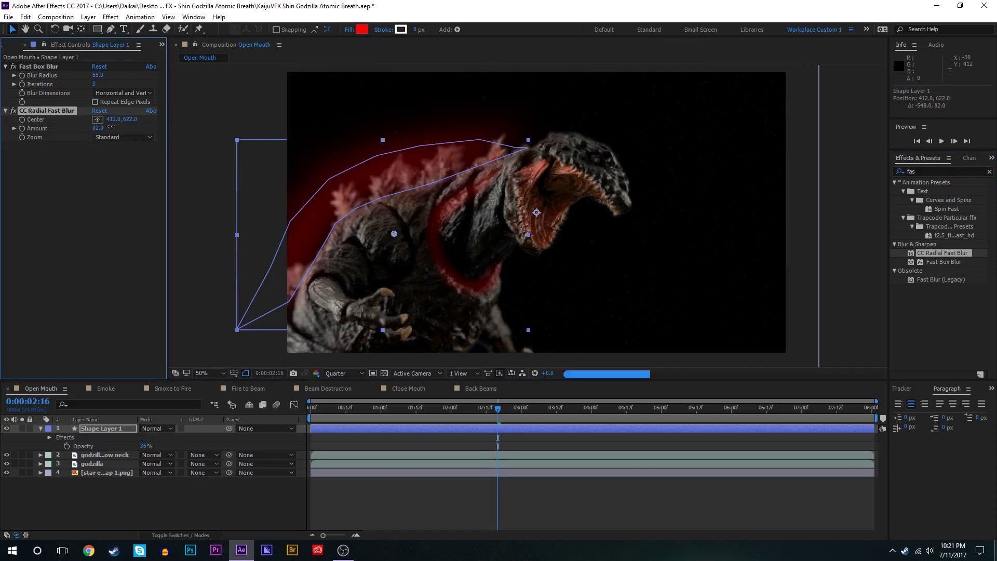
left_click_drag(393, 232, 489, 324)
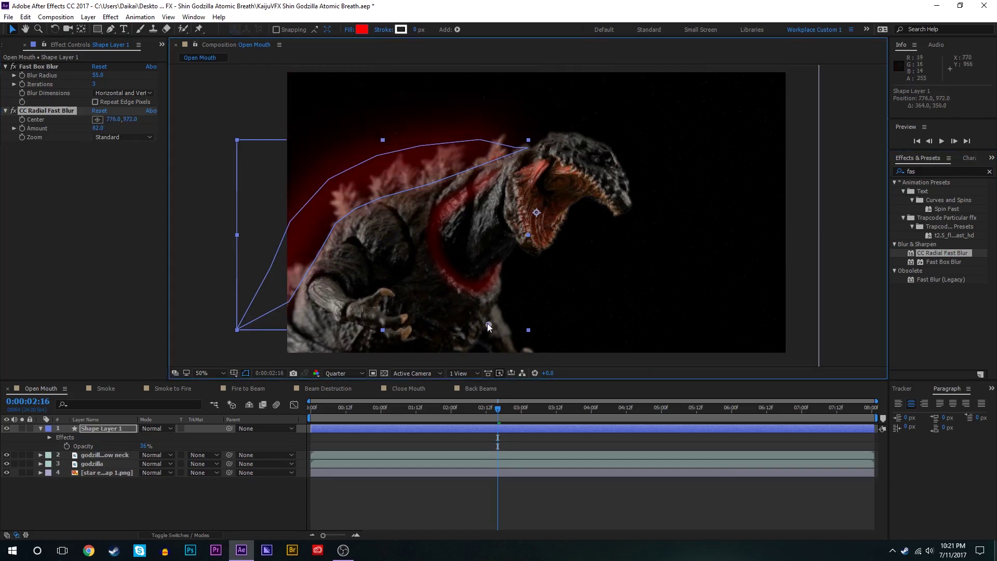
left_click(124, 137)
left_click(119, 159)
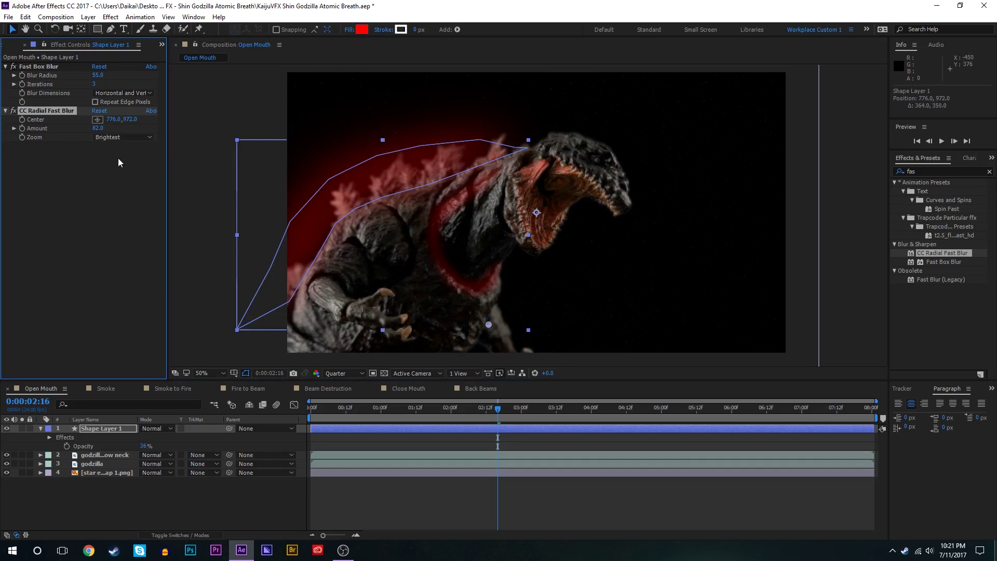
Step: Turn the Curves and Hue/Saturation effects back on for the godzilla layer
left_click(92, 464)
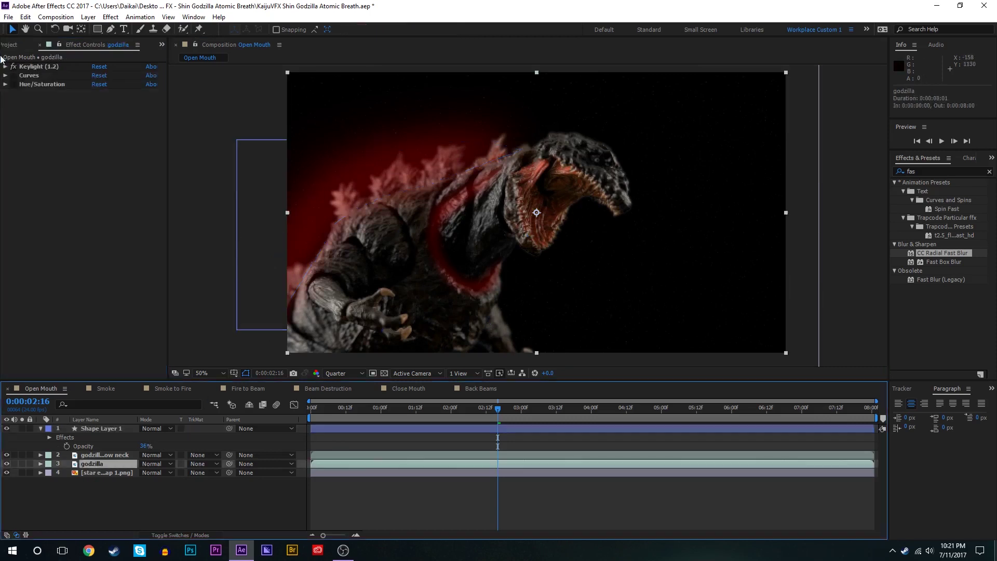
left_click(13, 76)
left_click(13, 84)
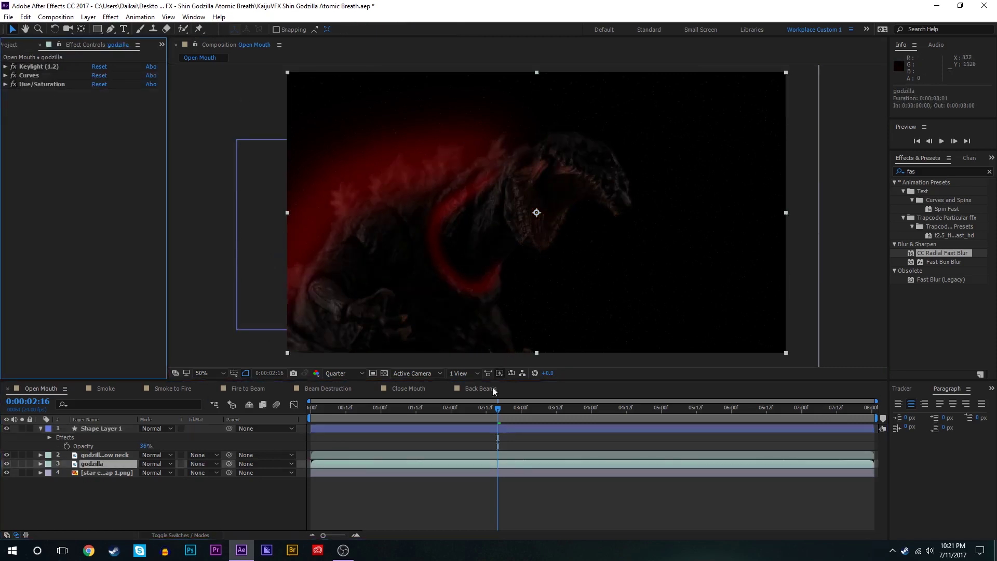
Step: Reduce the red shape layer's opacity to 23% to suit the darkened body
left_click(411, 438)
left_click_drag(144, 446, 138, 446)
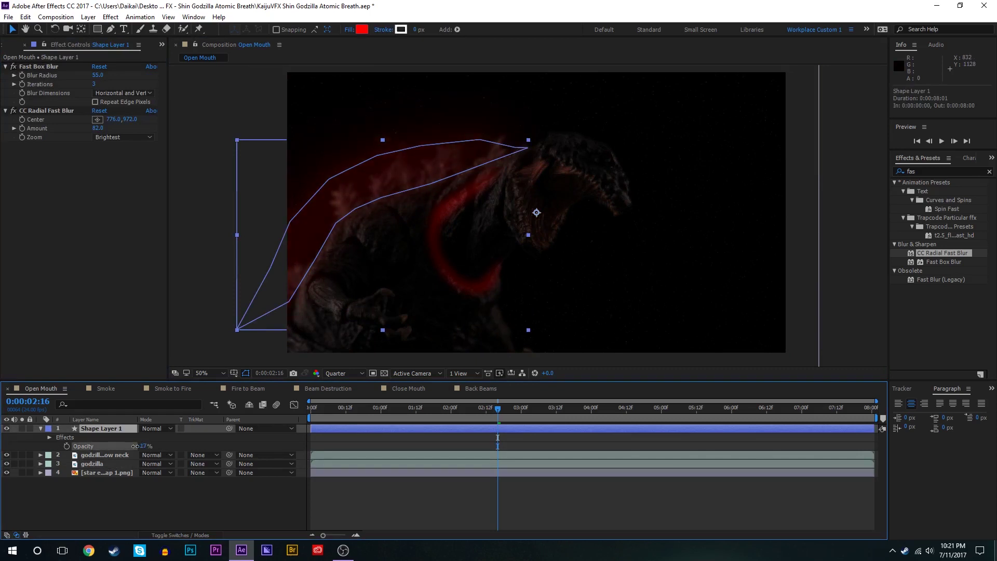
left_click(421, 455)
left_click(429, 429)
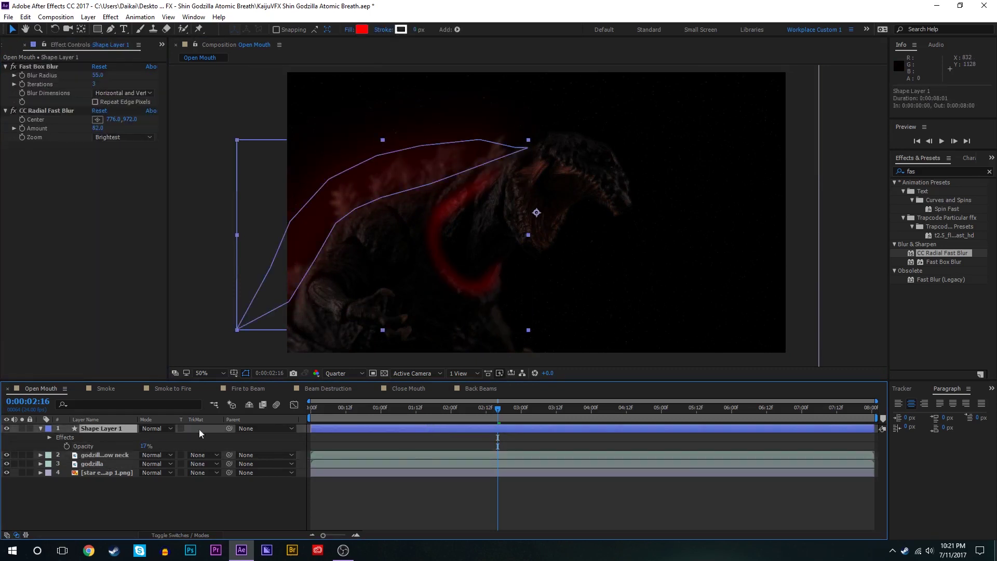
left_click_drag(141, 446, 144, 446)
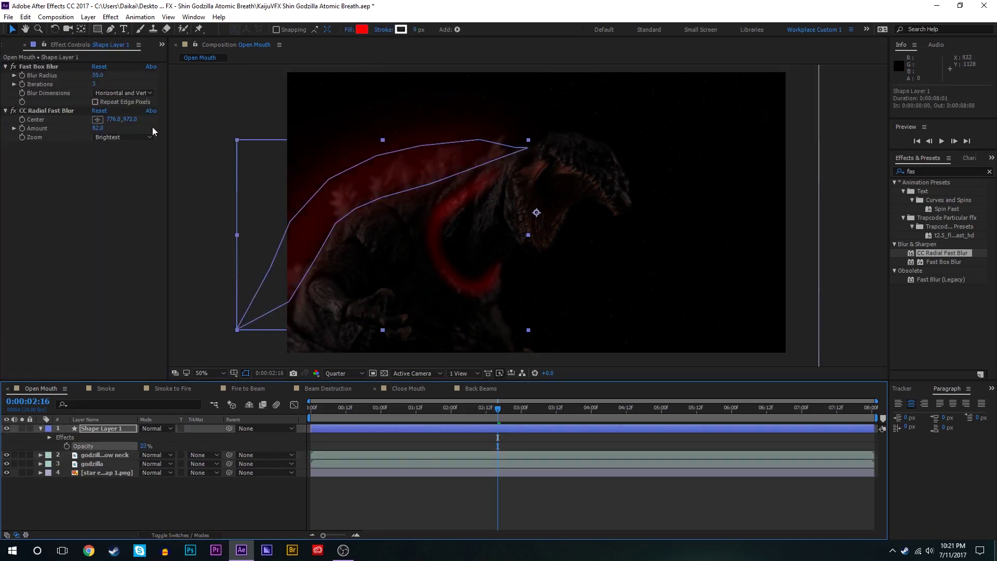
Step: Set the red shape layer's Fast Box Blur radius to 45 and nudge its inner-edge vertices along Godzilla's back
left_click_drag(106, 74, 119, 70)
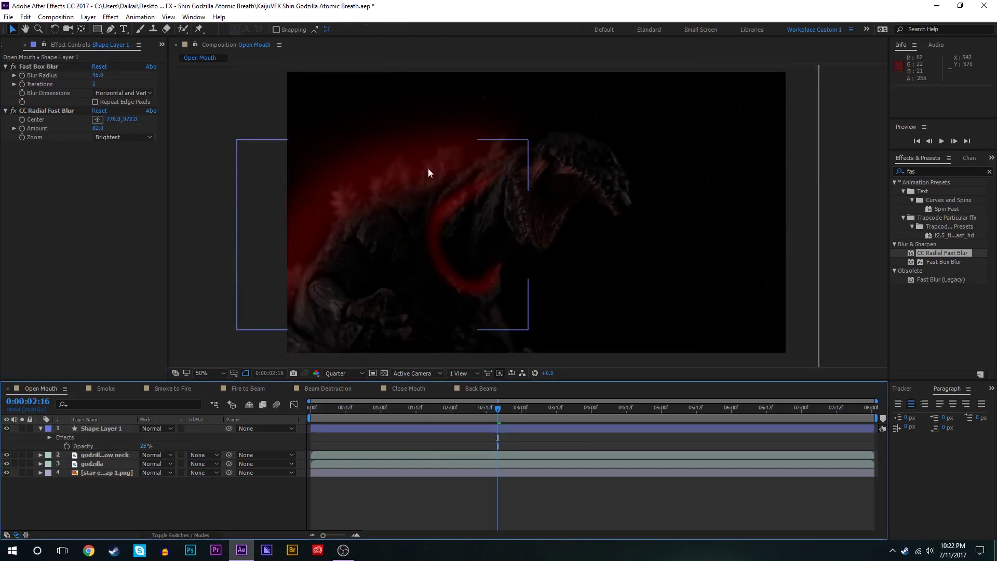
left_click(400, 428)
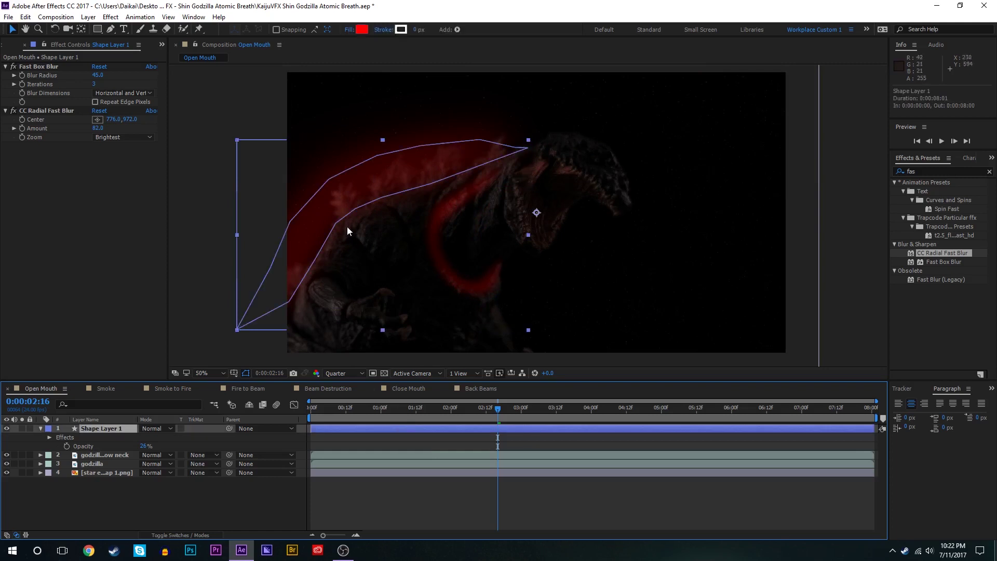
key("g")
left_click(337, 227)
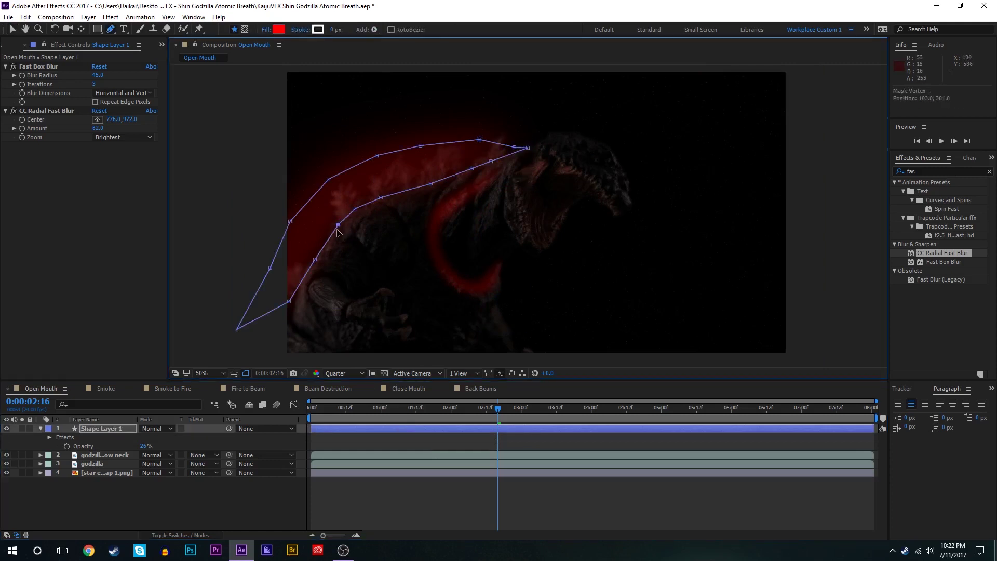
left_click_drag(315, 259, 318, 260)
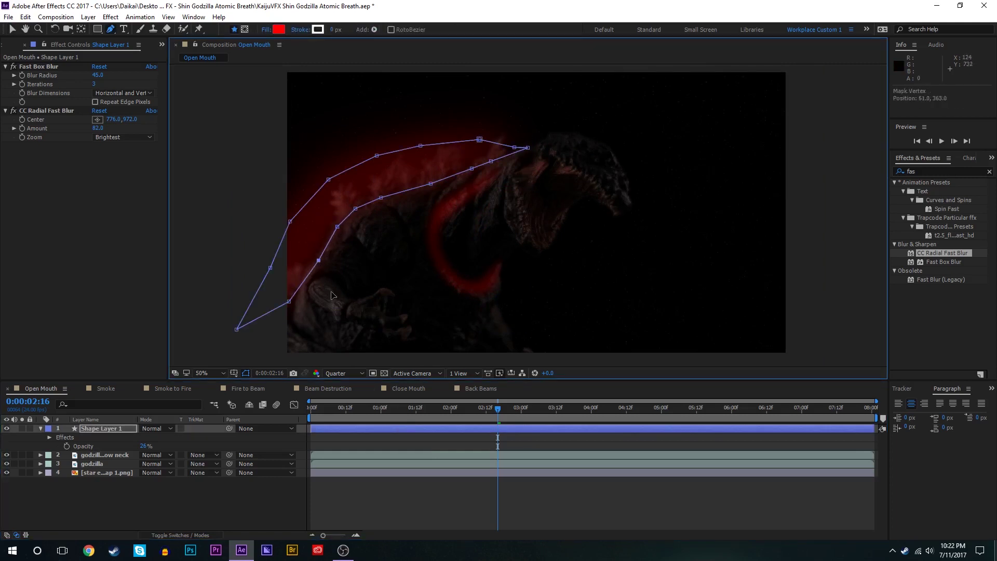
left_click(400, 443)
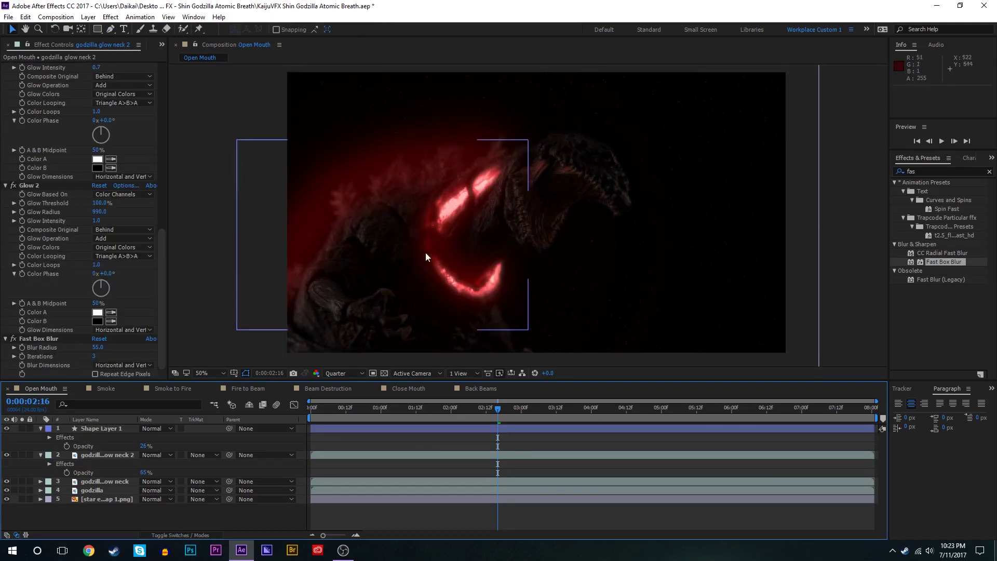
Step: Solo the two neck glow layers in turn and review the effect settings of the original godzilla glow neck layer
left_click(22, 455)
left_click(22, 455)
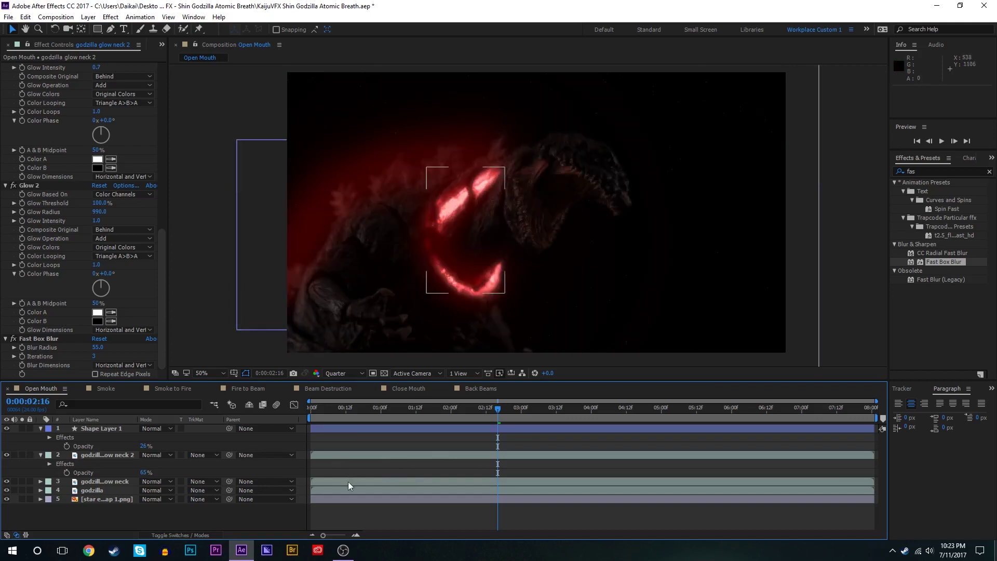
left_click(348, 482)
left_click(22, 481)
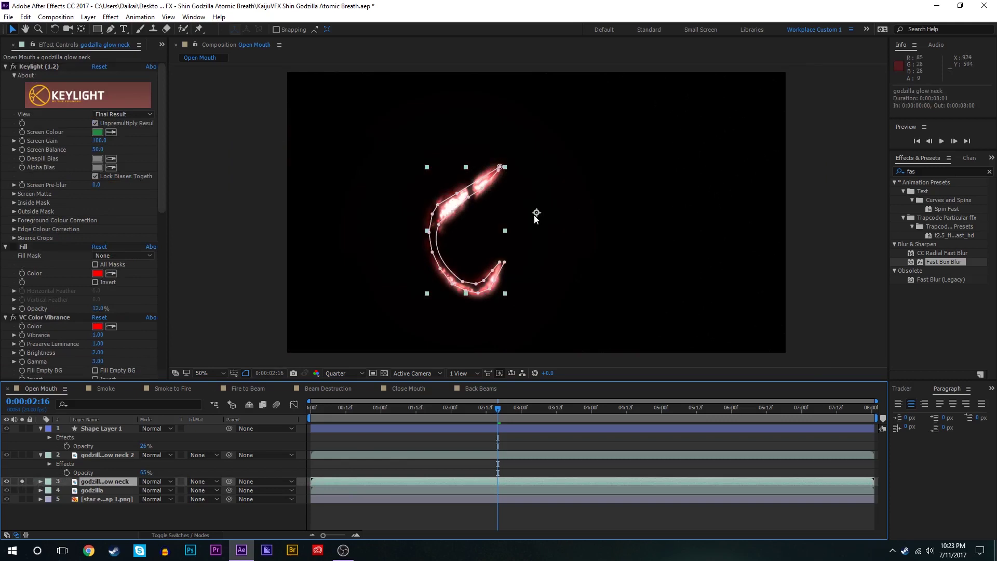
left_click_drag(161, 192, 164, 316)
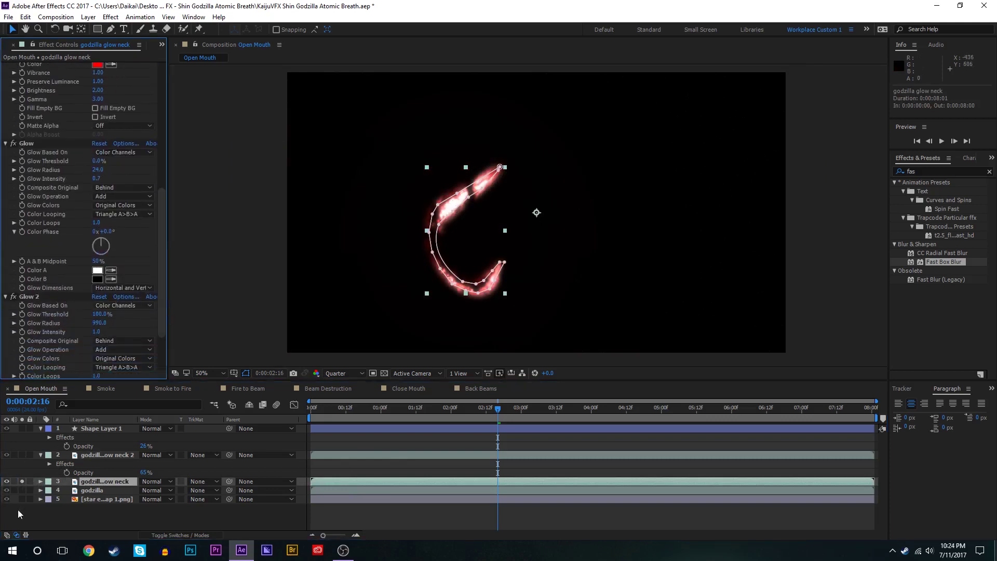
left_click(22, 481)
left_click(431, 263)
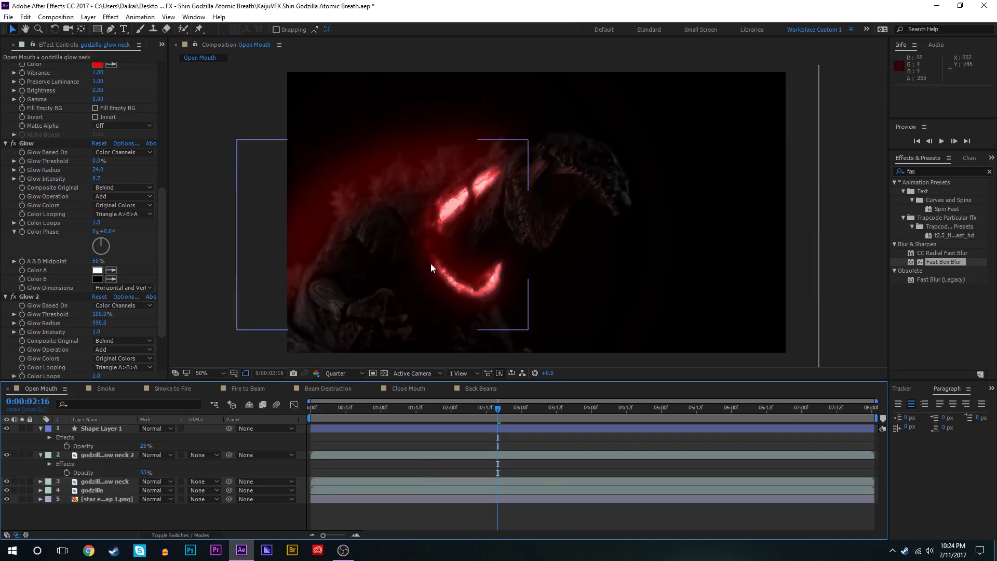
Step: Inspect the neck glow up close and compare the composite with the godzilla glow neck 2 layer hidden and shown
scroll(431, 264, "up", 4)
left_click_drag(507, 221, 555, 256)
left_click(208, 373)
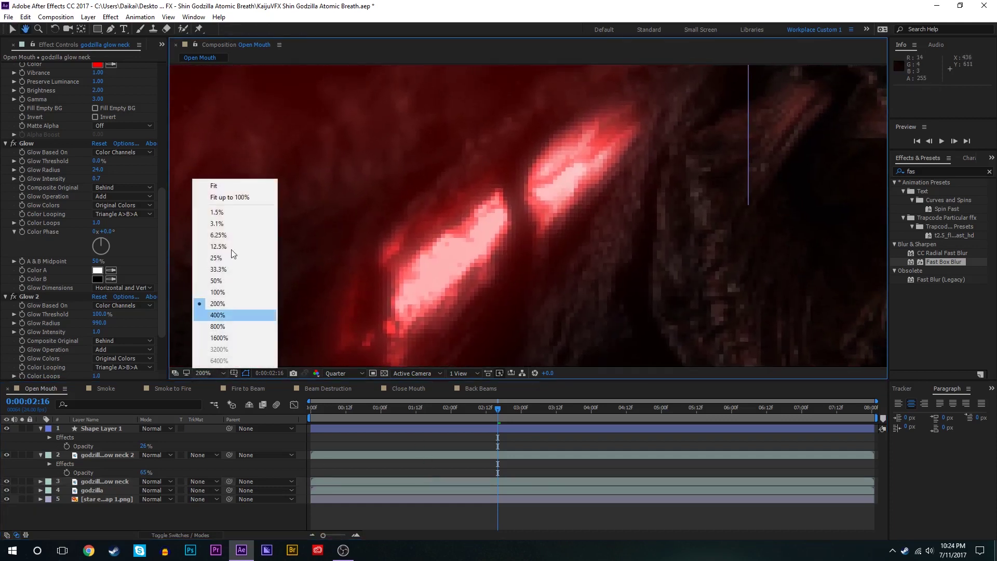
left_click(213, 185)
key("v")
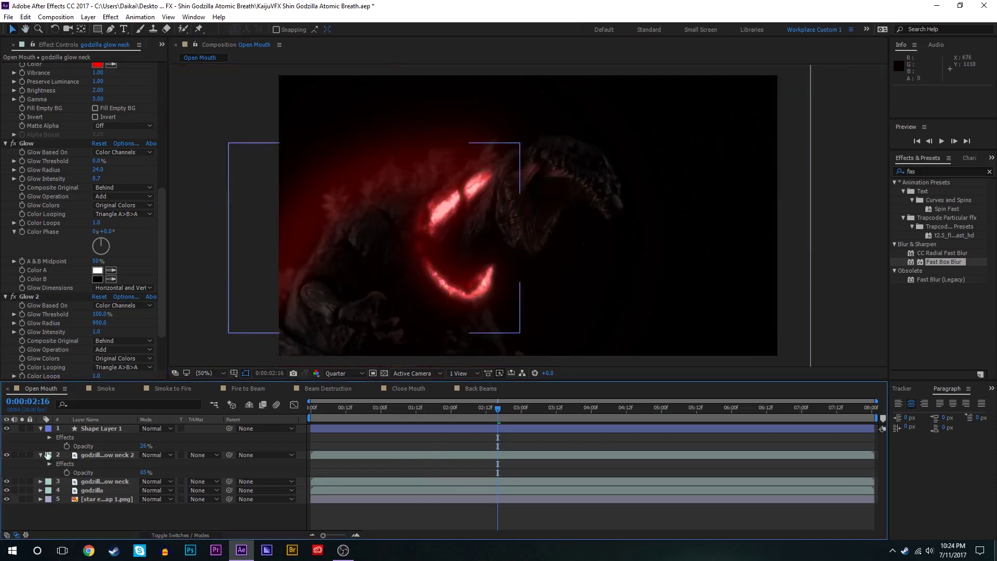
left_click(115, 454)
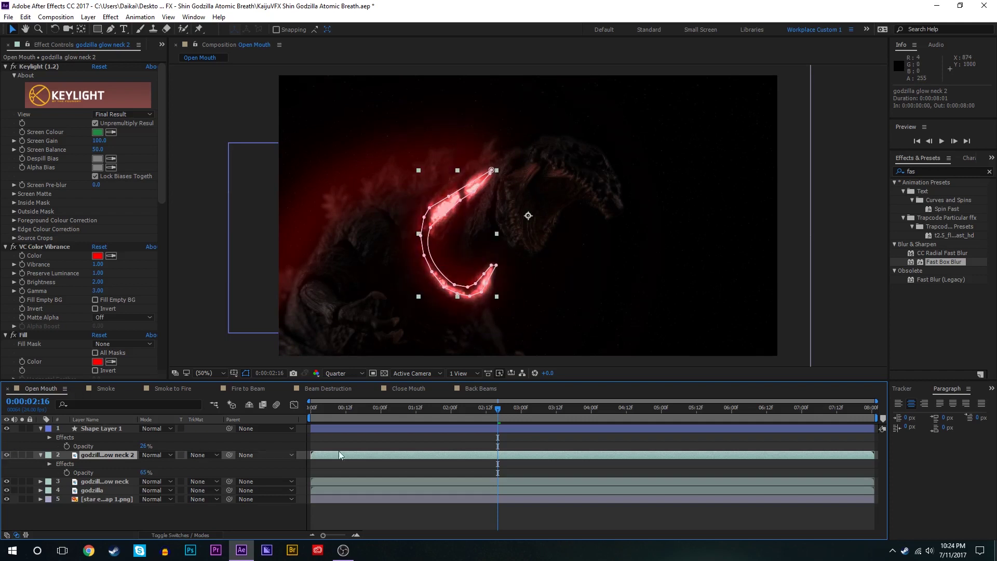
left_click(375, 429)
left_click(289, 443)
left_click(7, 455)
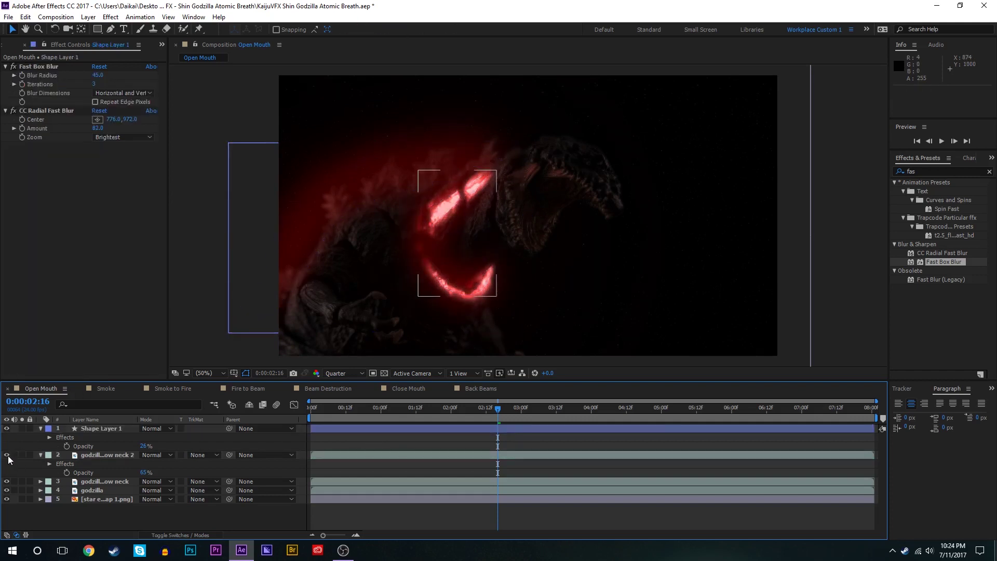
left_click(7, 456)
left_click(7, 456)
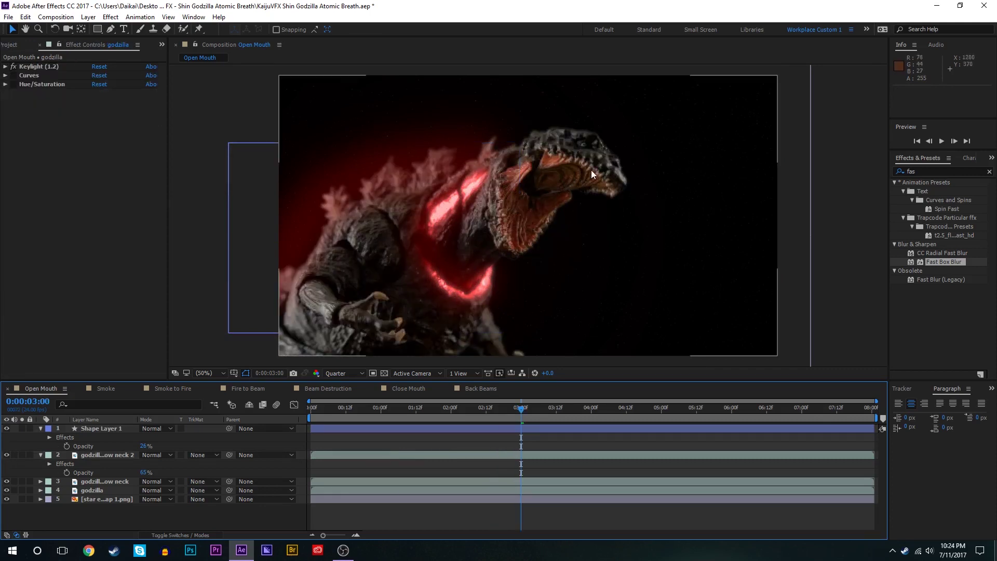
Step: Duplicate the godzilla layer and delete the Curves and Hue/Saturation effects from the copy, leaving only Keylight
left_click(401, 486)
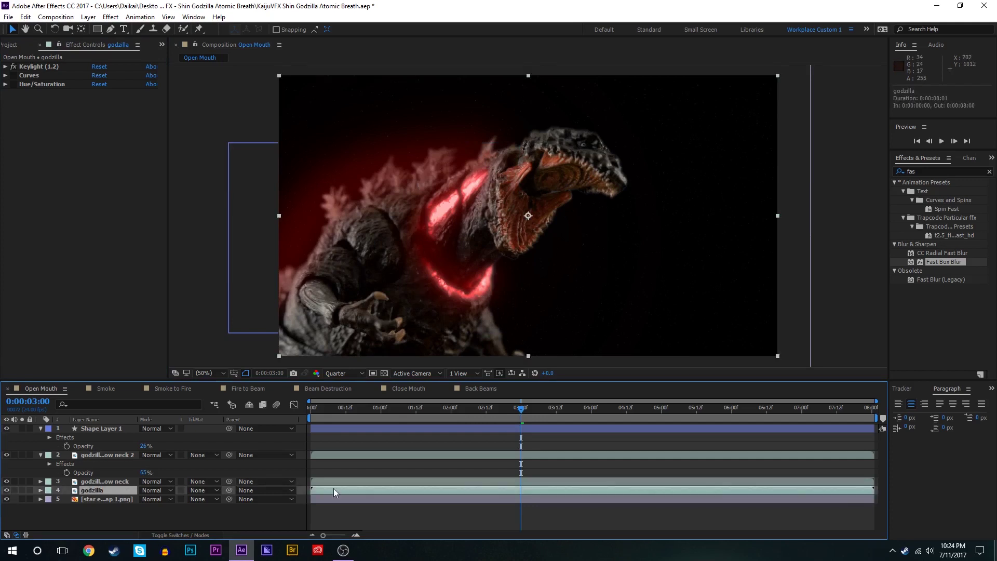
key("ctrl+d")
scroll(44, 159, "up", 3)
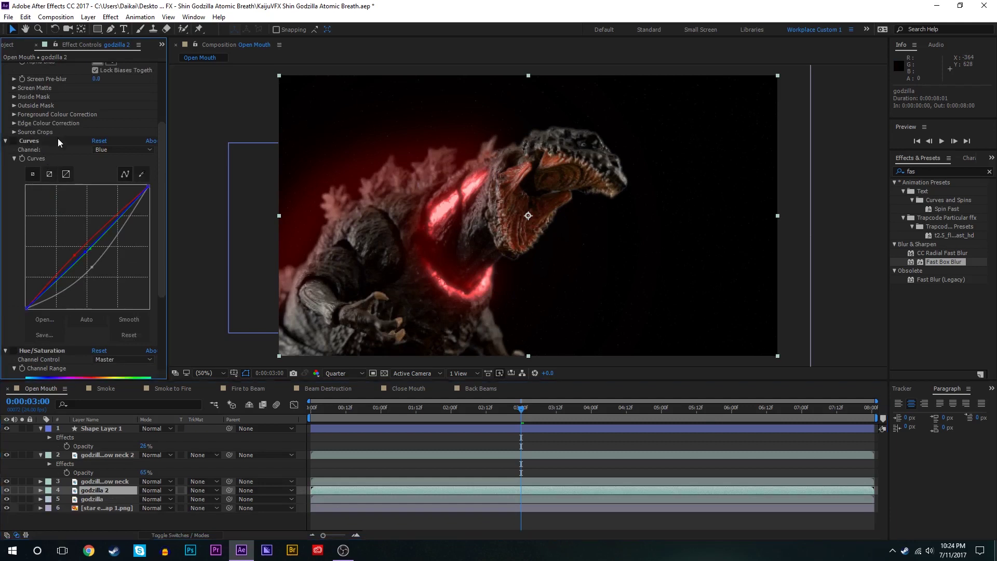
left_click(58, 138)
key("Delete")
left_click(60, 223)
key("Delete")
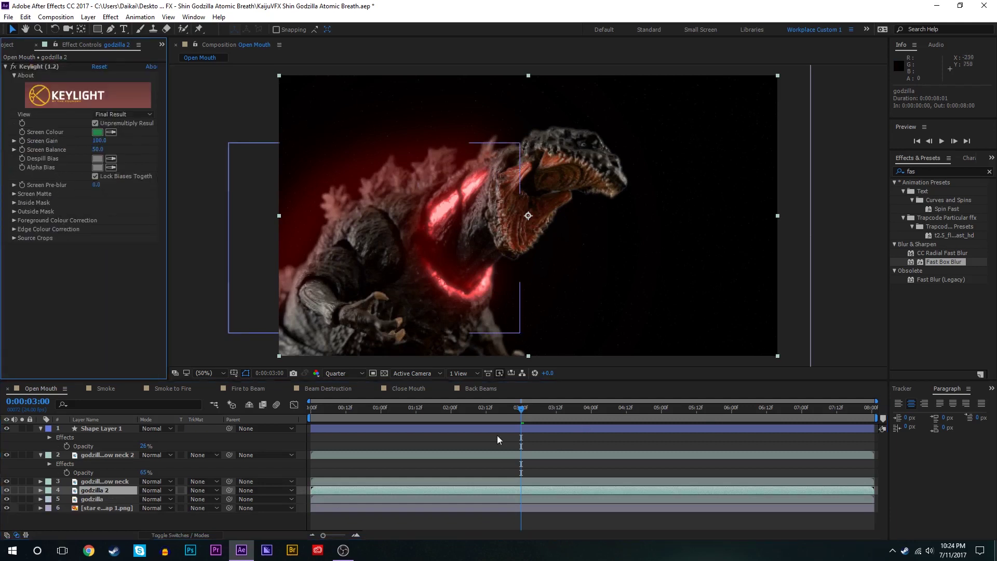
Step: Trim the start of the godzilla 2 layer to 0:00:01:22, where the mouth begins to open
left_click_drag(448, 414, 450, 413)
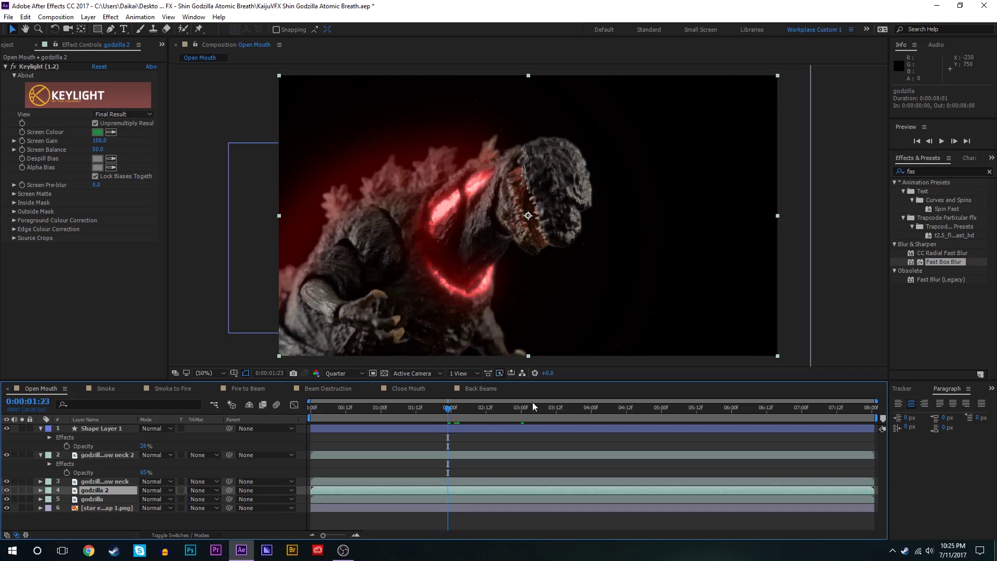
key("Page_Up")
key("Page_Up")
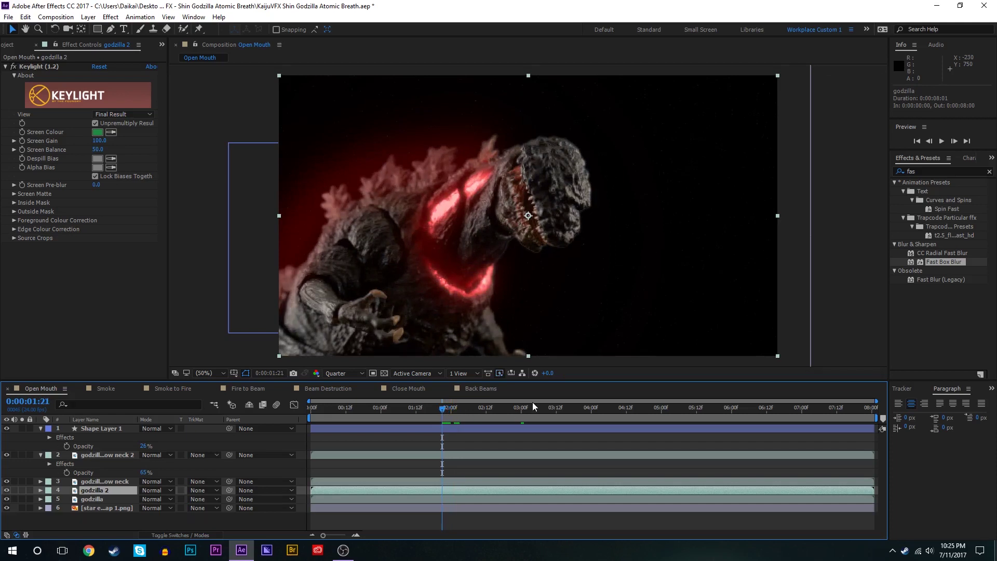
key("Page_Down")
left_click_drag(311, 490, 438, 489)
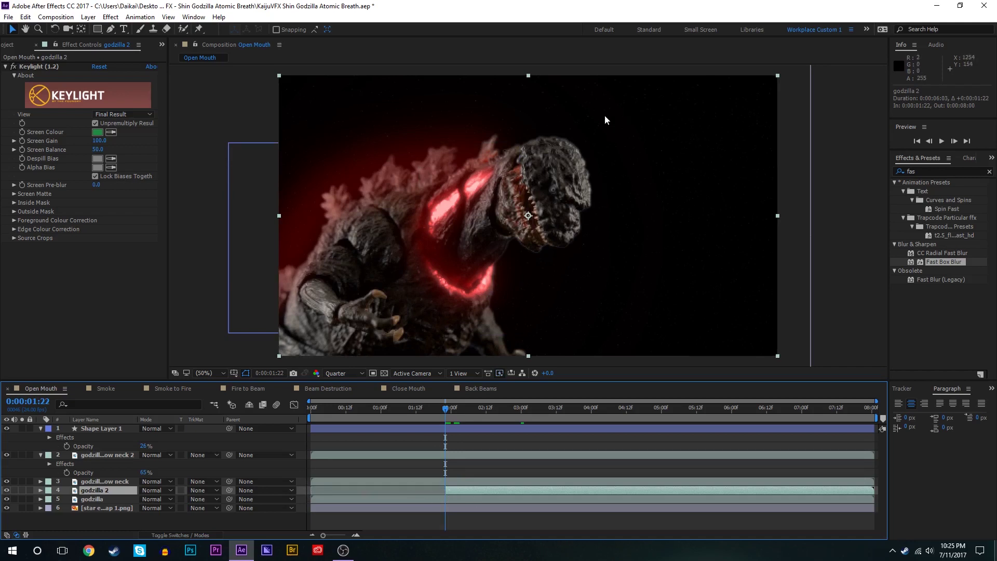
Step: Draw a closed 14-point mask around the inside of Godzilla's mouth on the godzilla 2 layer at 0:00:01:22
key("period")
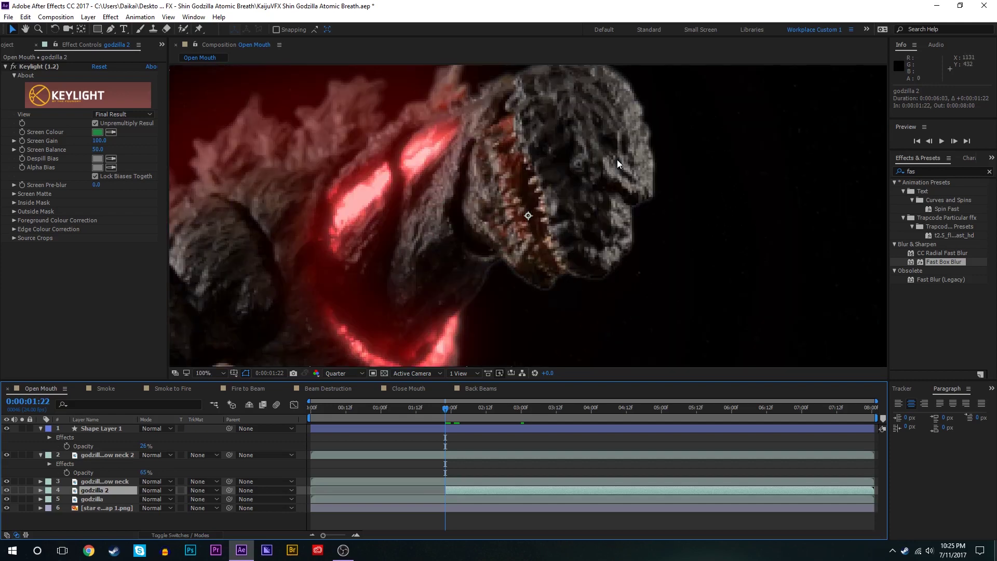
key("g")
left_click(526, 165)
left_click(535, 187)
left_click(542, 212)
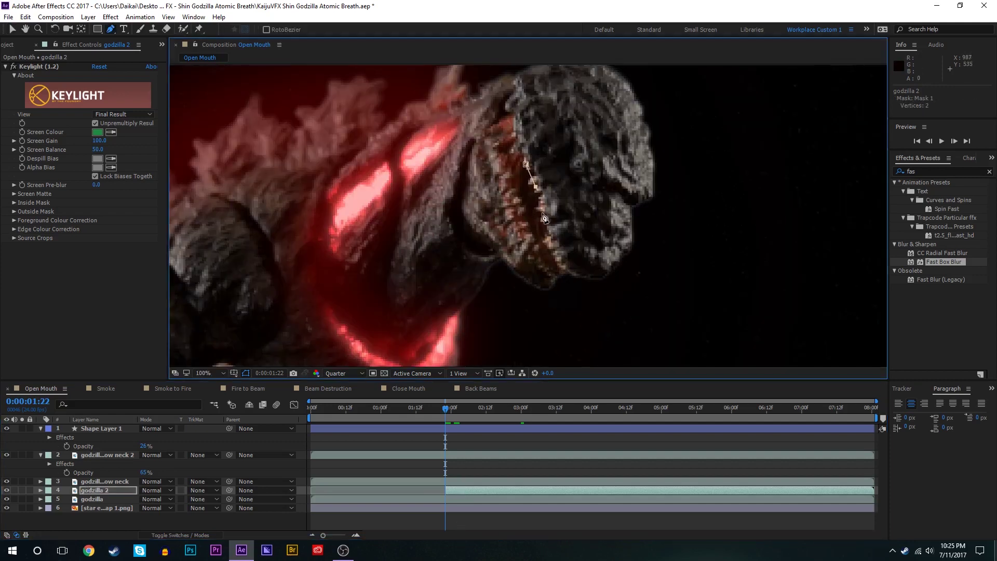
left_click(545, 232)
left_click(549, 254)
left_click(565, 272)
left_click(580, 292)
left_click(553, 273)
left_click(530, 241)
left_click(518, 198)
left_click(507, 173)
left_click(509, 160)
left_click(515, 155)
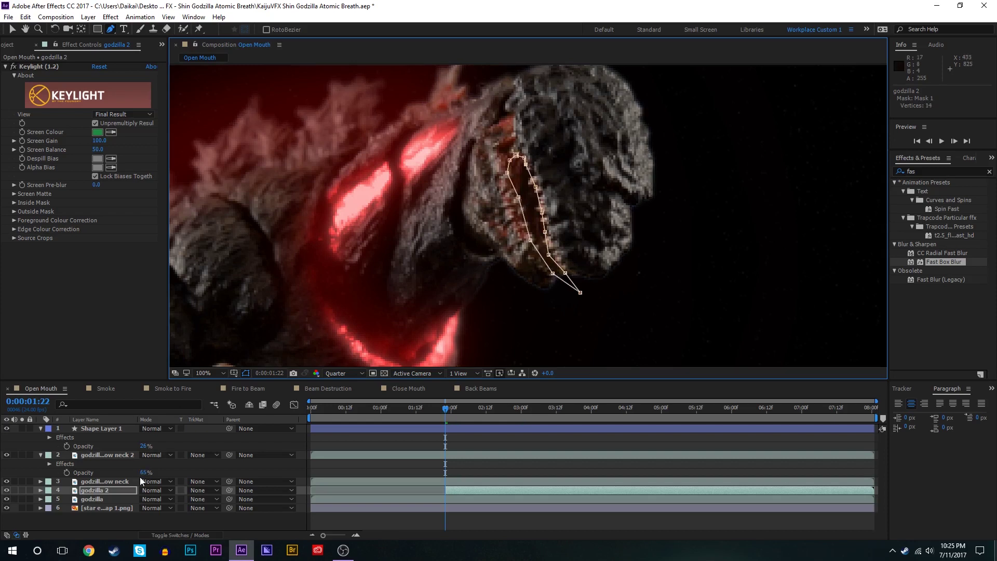
Step: Keyframe the Mask Path from 0:00:01:22 to about 0:00:03:00, reshaping the mask to follow the opening mouth
key("m")
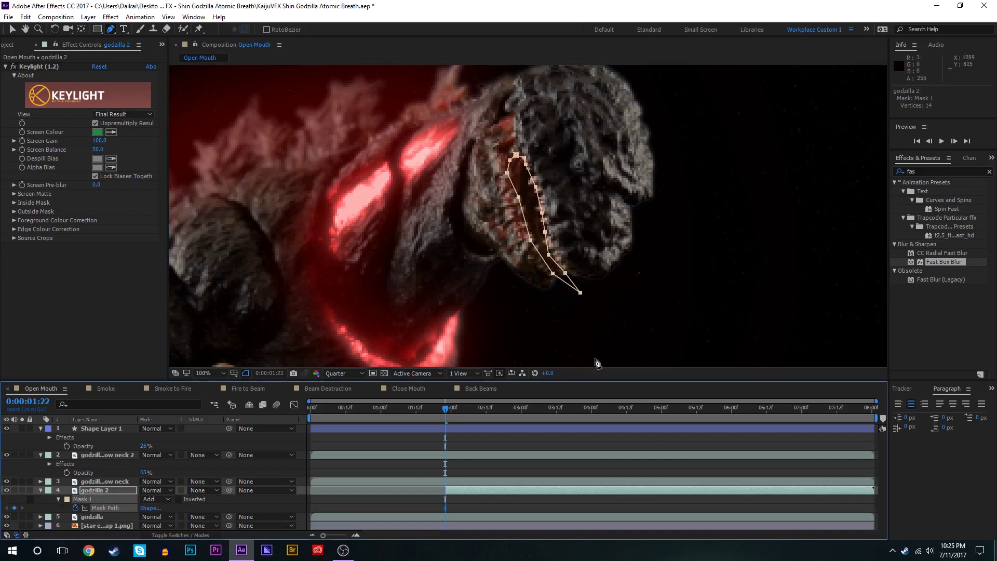
key("Page_Down")
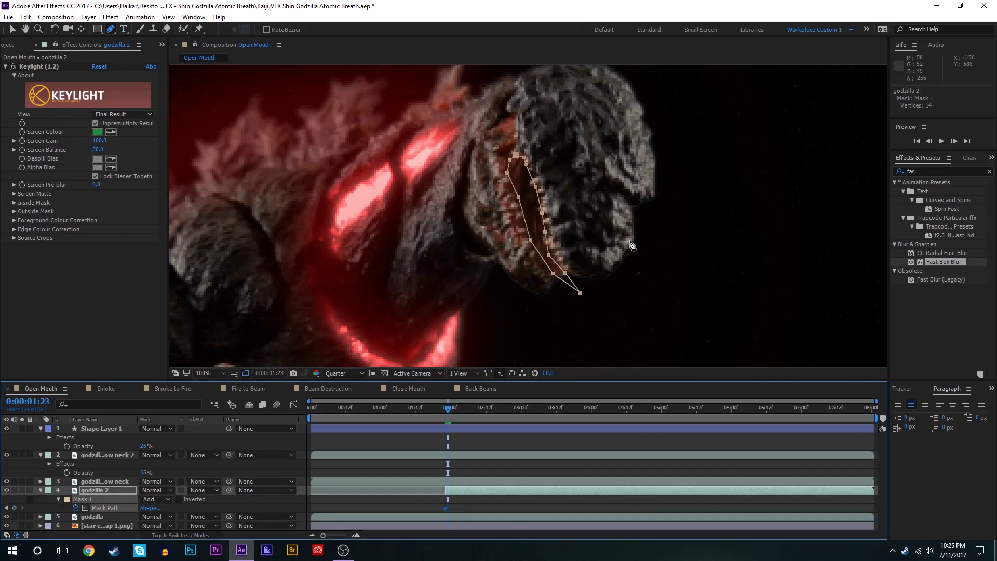
left_click(458, 475)
left_click(455, 492)
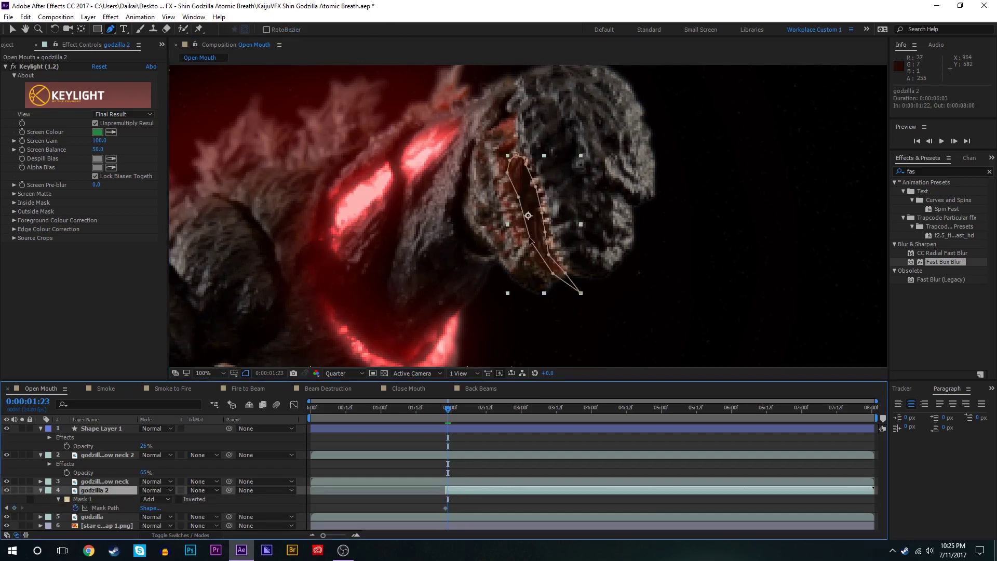
left_click_drag(529, 238, 533, 242)
left_click_drag(518, 197, 517, 200)
left_click_drag(533, 242, 538, 266)
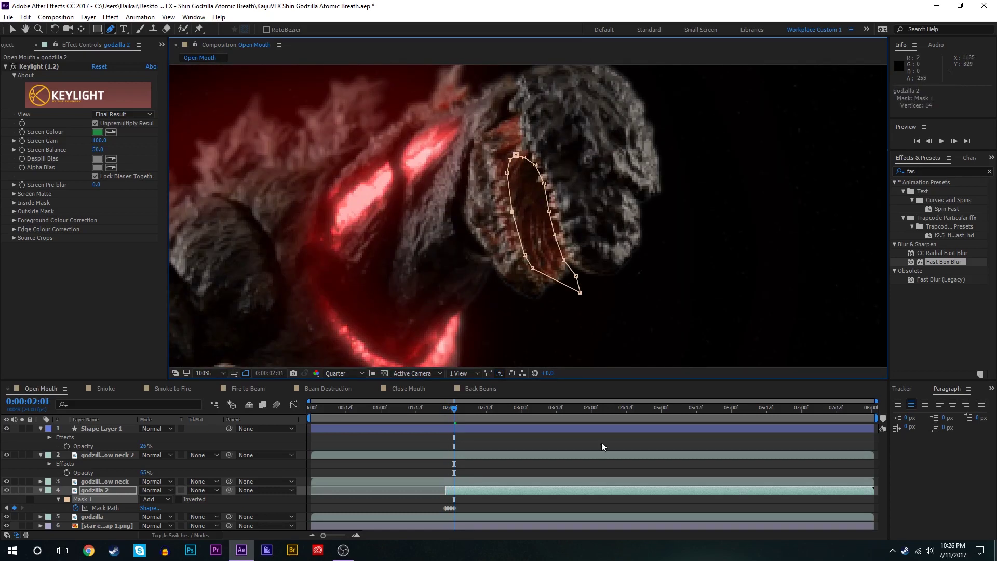
left_click_drag(455, 409, 529, 408)
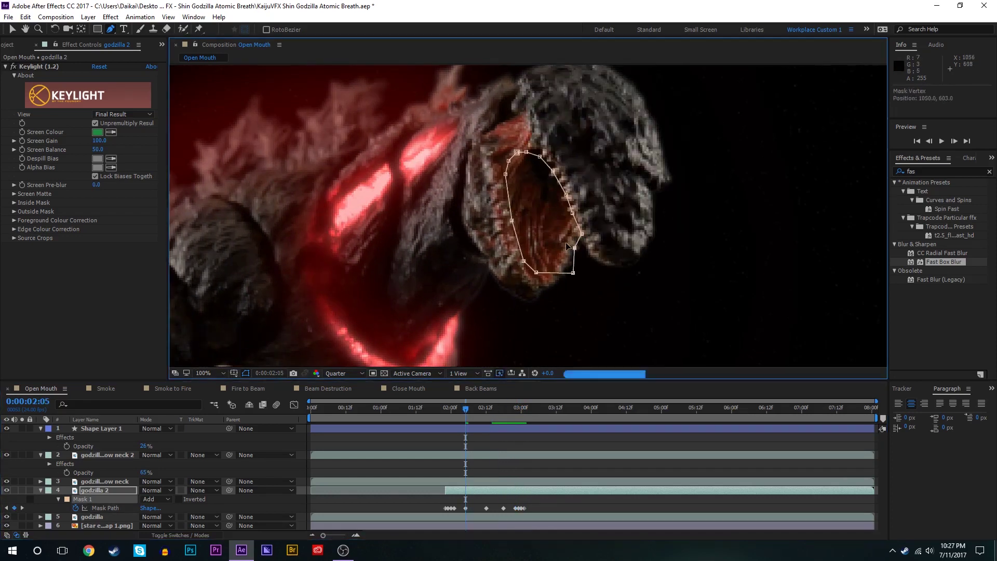
left_click_drag(465, 408, 494, 408)
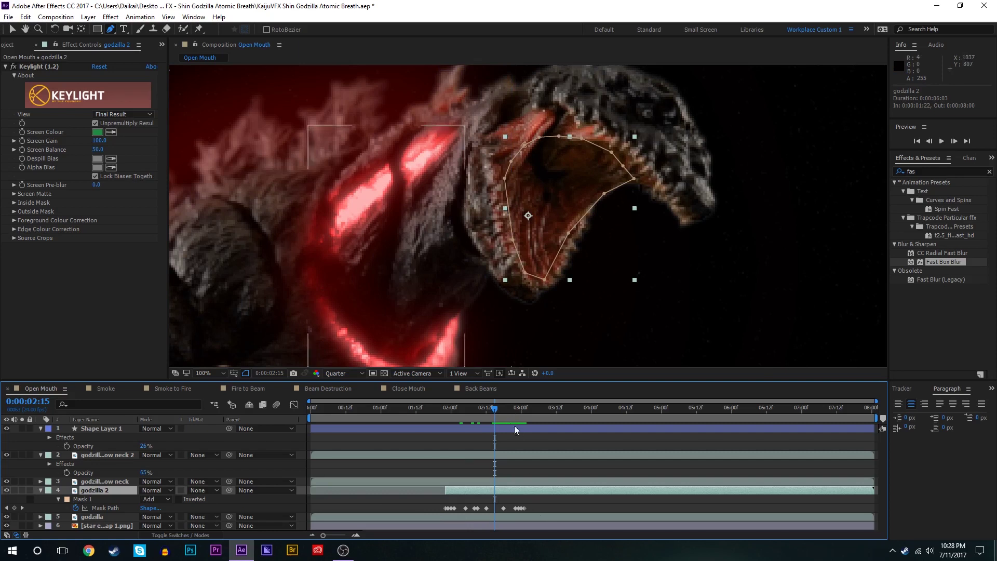
mouse_move(495, 419)
left_mouse_down()
mouse_move(533, 409)
mouse_move(495, 411)
left_mouse_up()
key("comma")
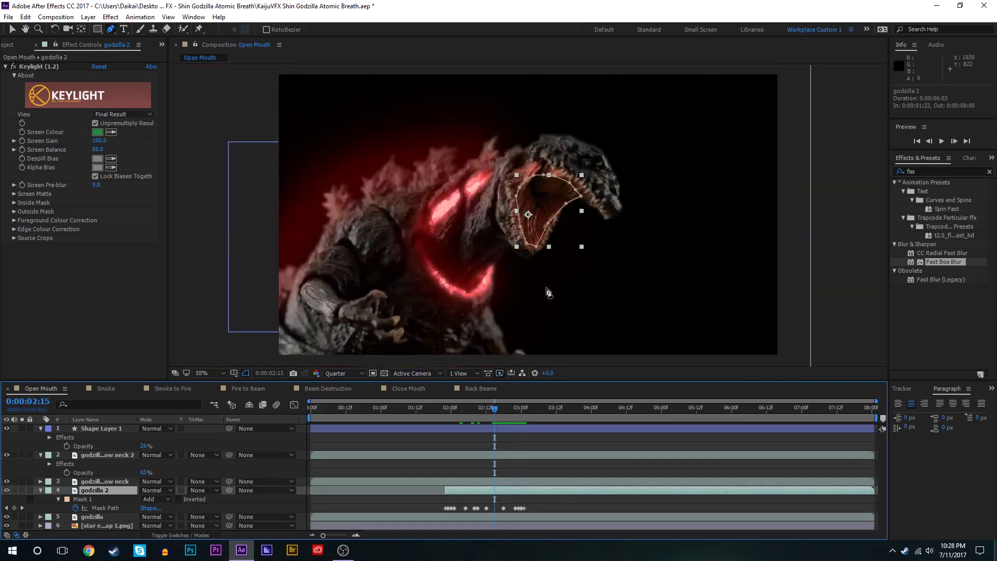
key("period")
key("comma")
key("period")
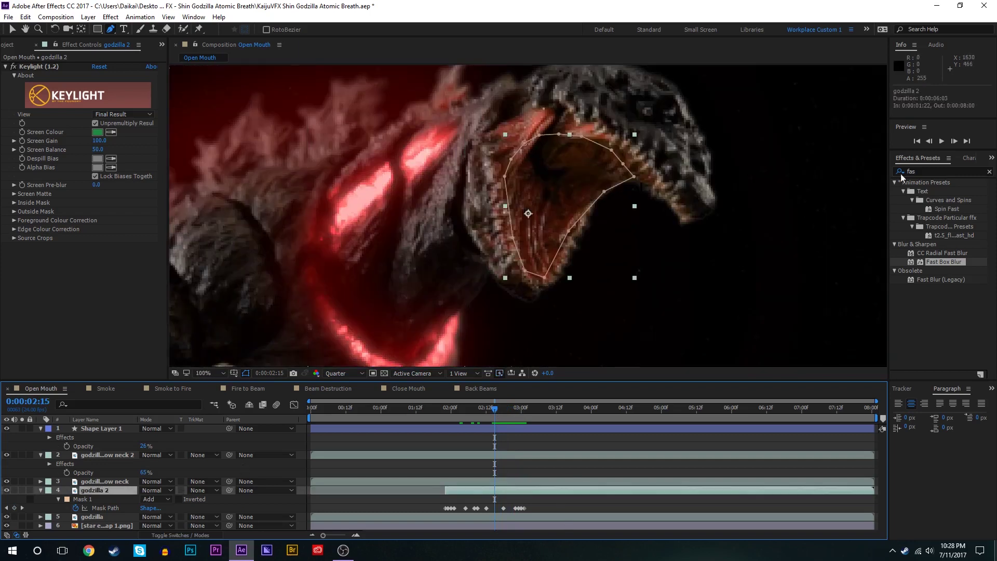
Step: Apply VC Color Vibrance to the masked godzilla 2 layer and set its color to red
left_click(932, 170)
type("vc")
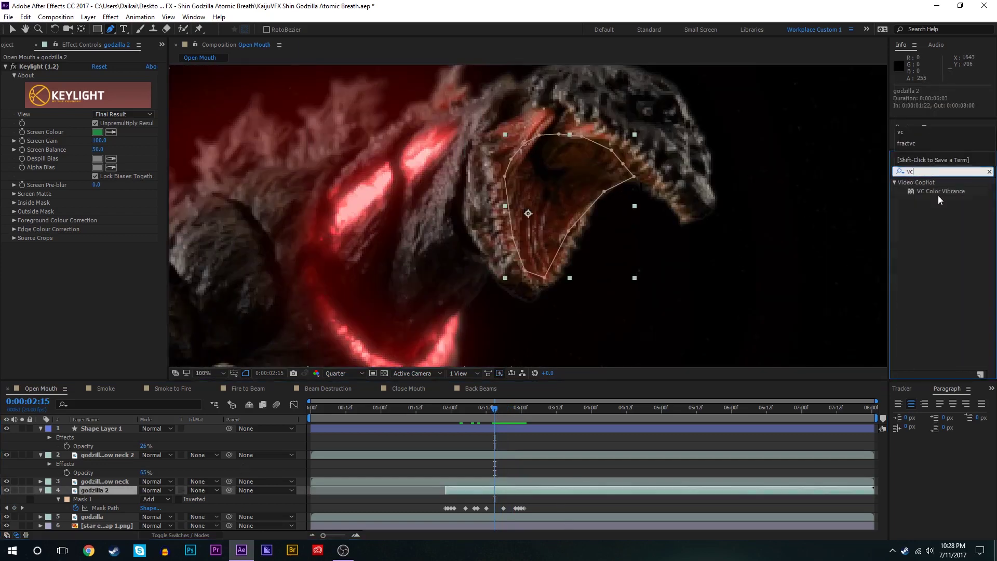
double_click(939, 192)
key("v")
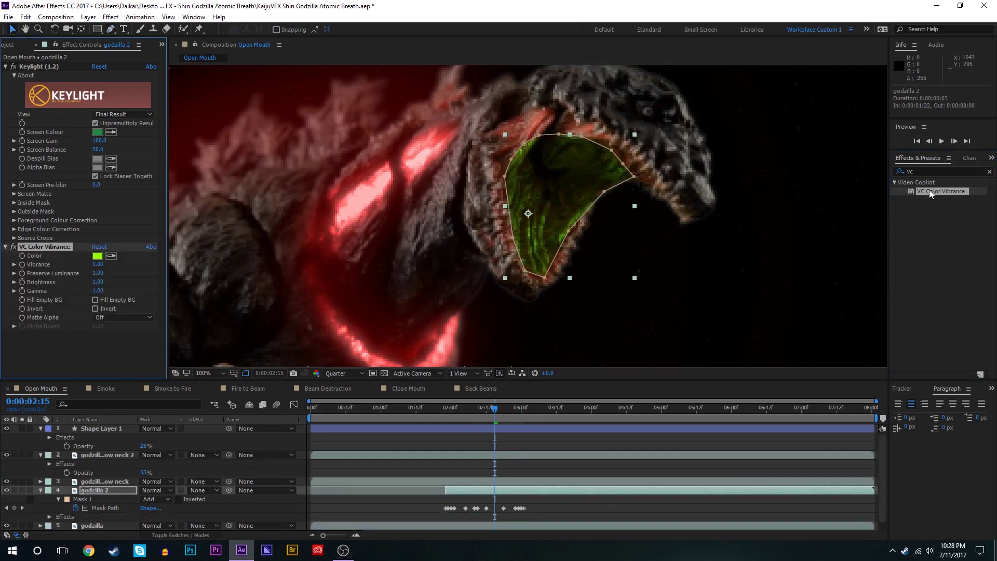
left_click(98, 256)
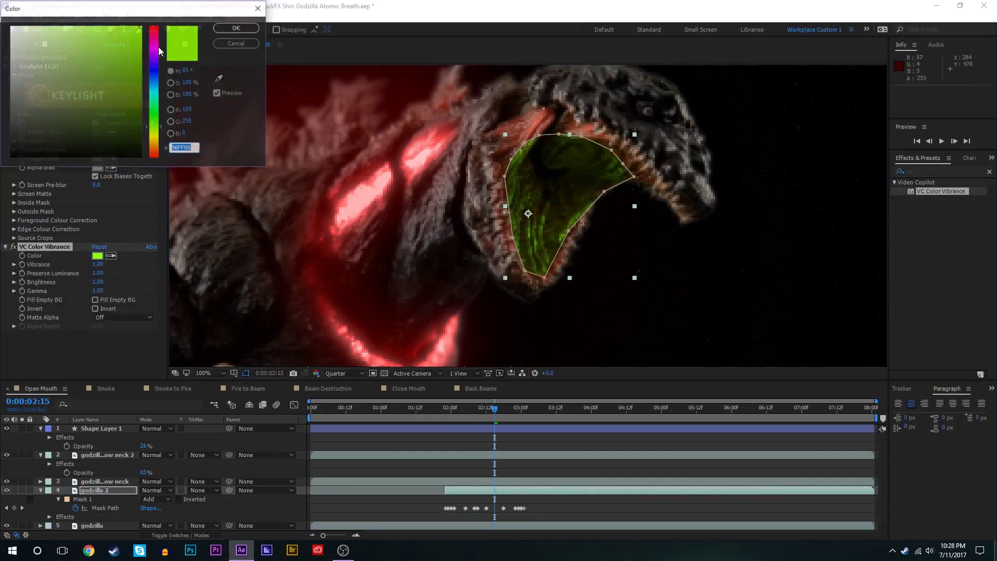
left_click_drag(156, 49, 196, 13)
left_click(232, 27)
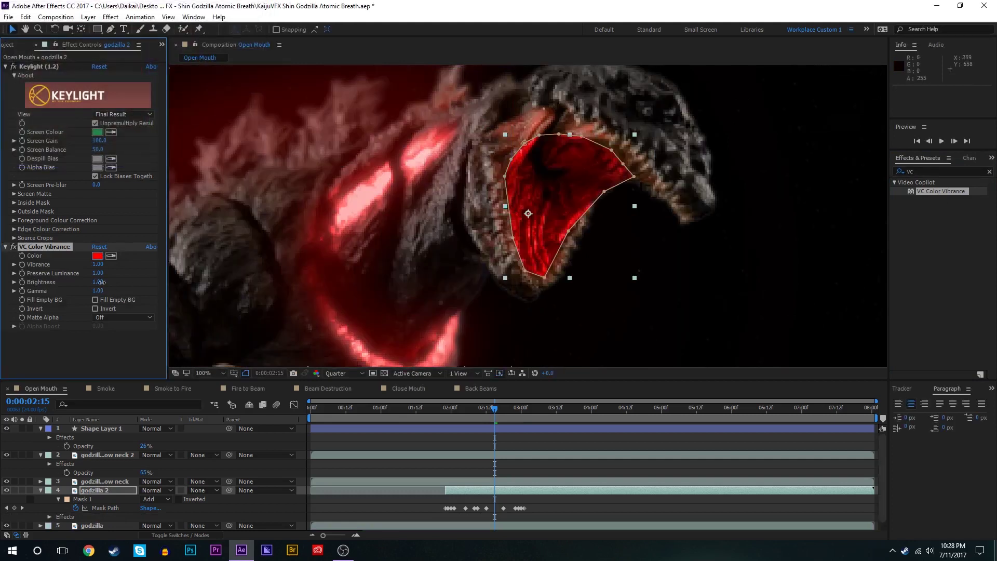
Step: Set VC Color Vibrance on the godzilla 2 layer to Brightness 2.00 and Gamma 2.20
left_click_drag(101, 282, 362, 258)
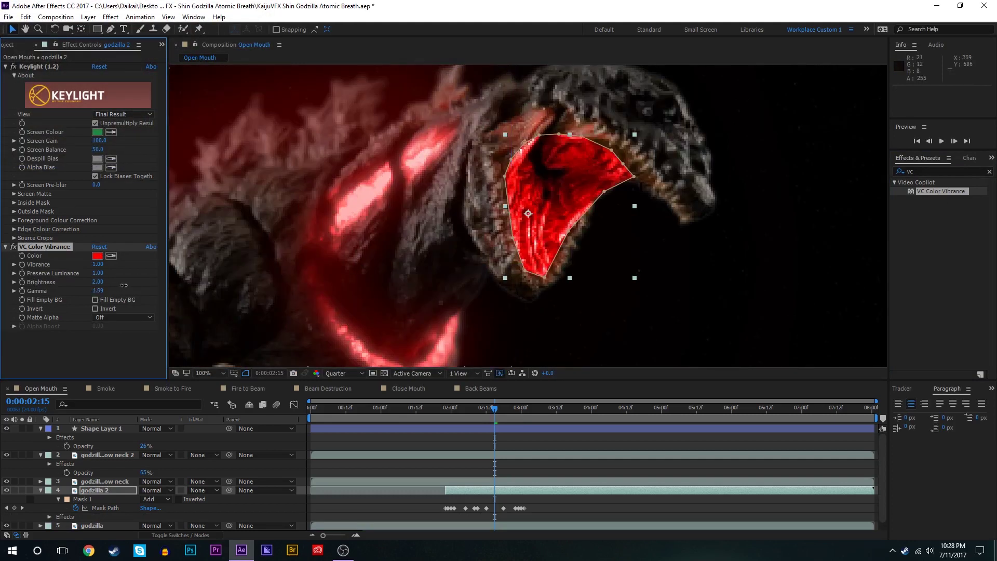
left_click_drag(124, 285, 148, 280)
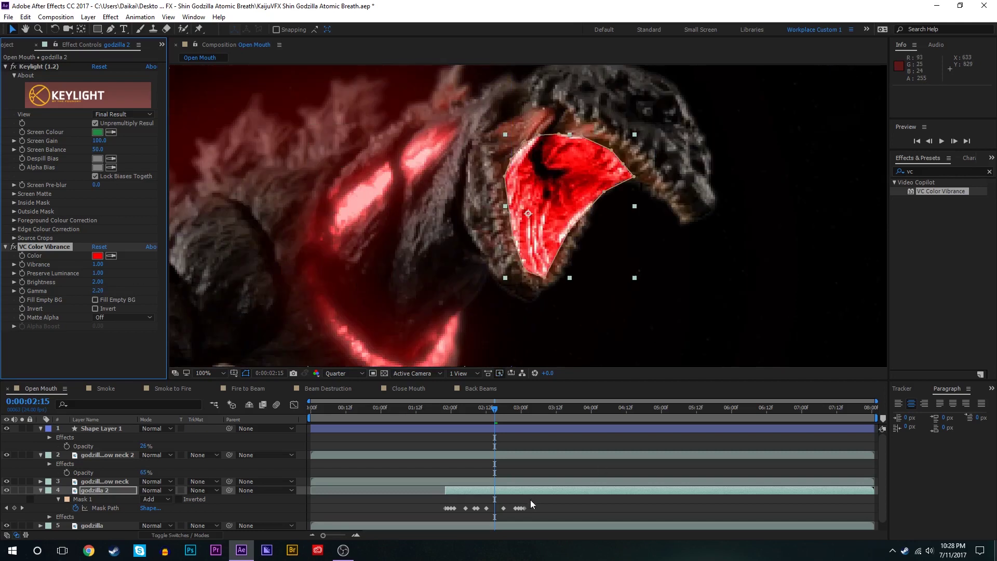
scroll(675, 242, "down", 2)
scroll(675, 241, "up", 2)
Step: Feather Mask 1 on the godzilla 2 layer by 136 pixels to soften the edge of the red mouth
left_click(529, 493)
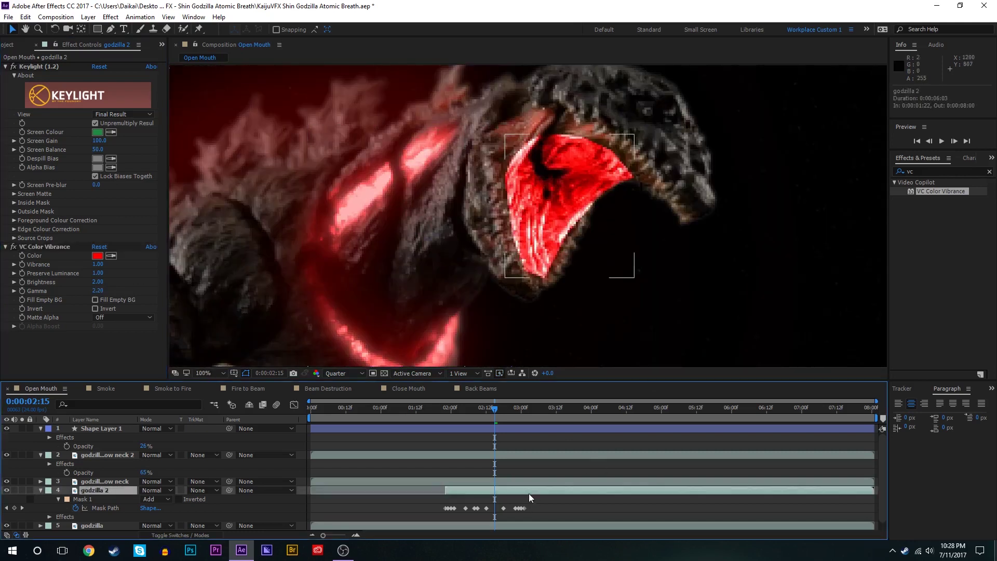
key("f")
left_click_drag(152, 509, 286, 489)
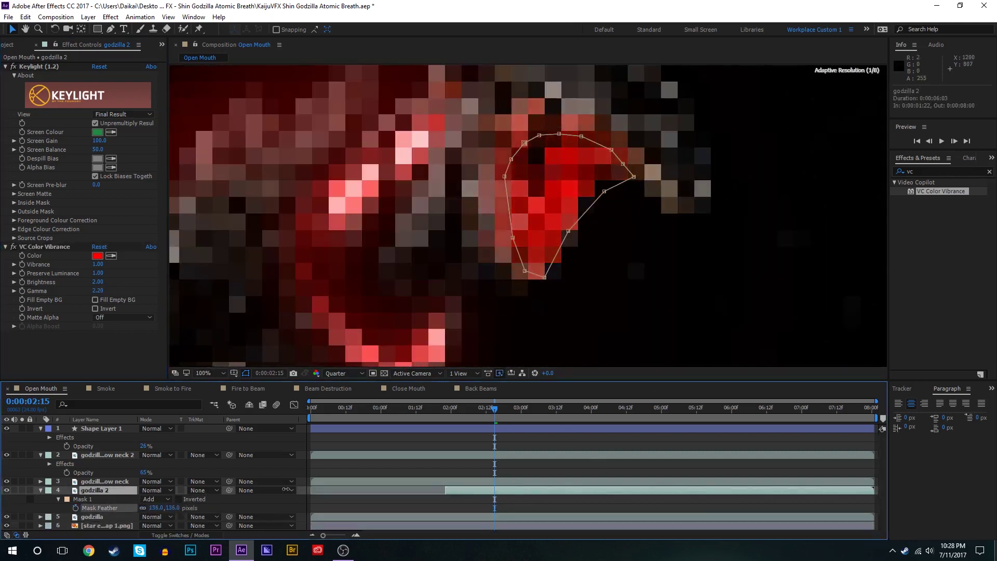
left_click(533, 497)
scroll(714, 246, "down", 2)
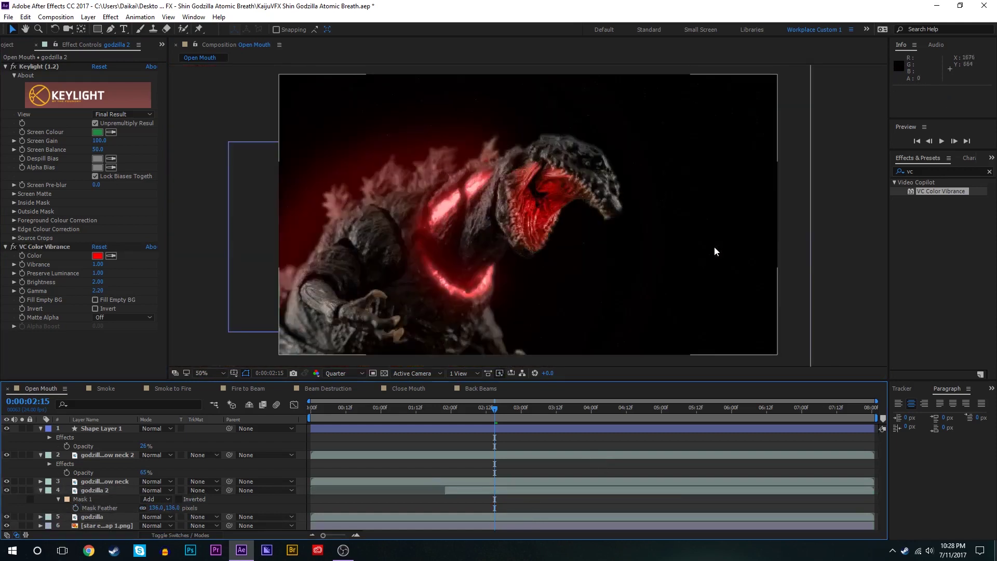
scroll(714, 247, "up", 2)
Step: Re-enable the Curves and Hue/Saturation effects on the base godzilla layer
left_click(474, 517)
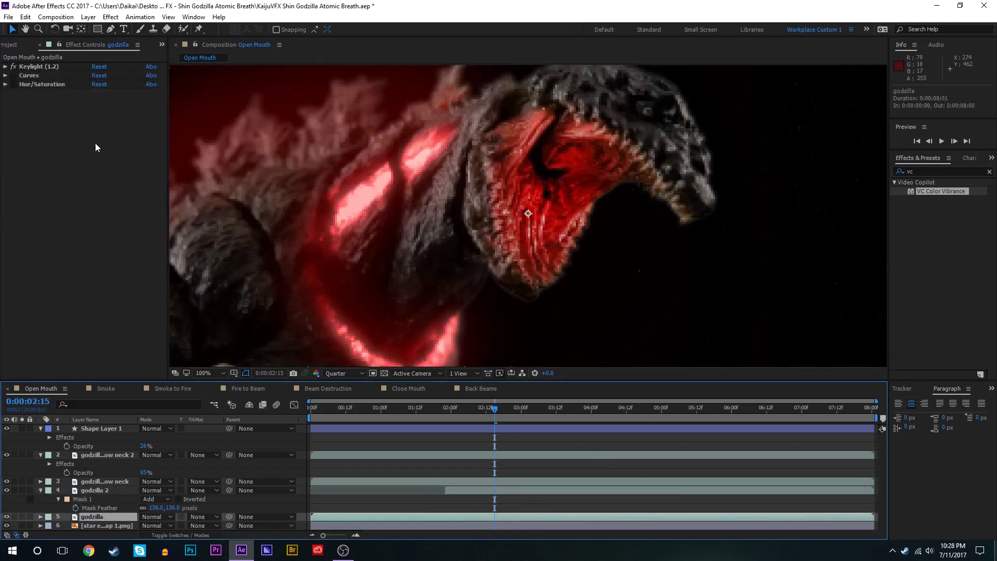
left_click(13, 75)
left_click(14, 84)
scroll(547, 304, "down", 2)
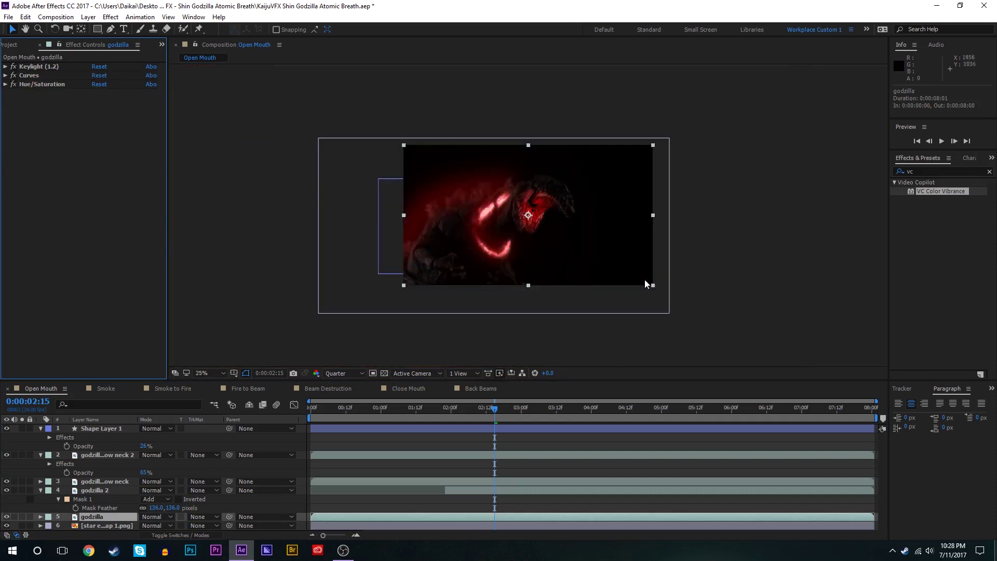
scroll(614, 229, "up", 2)
scroll(571, 190, "down", 2)
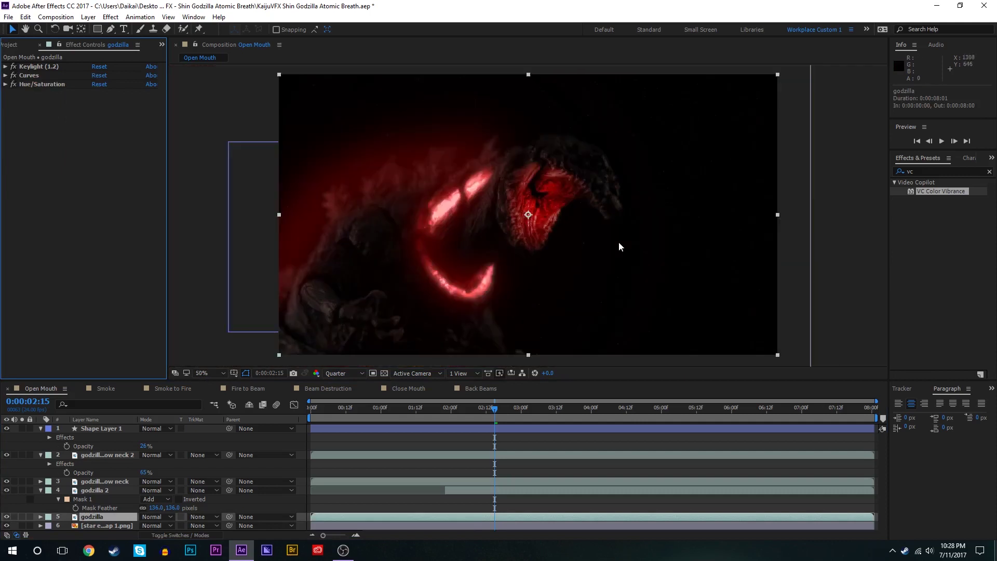
Step: Increase the VC Color Vibrance Gamma on the godzilla 2 layer to 3.00
left_click(530, 491)
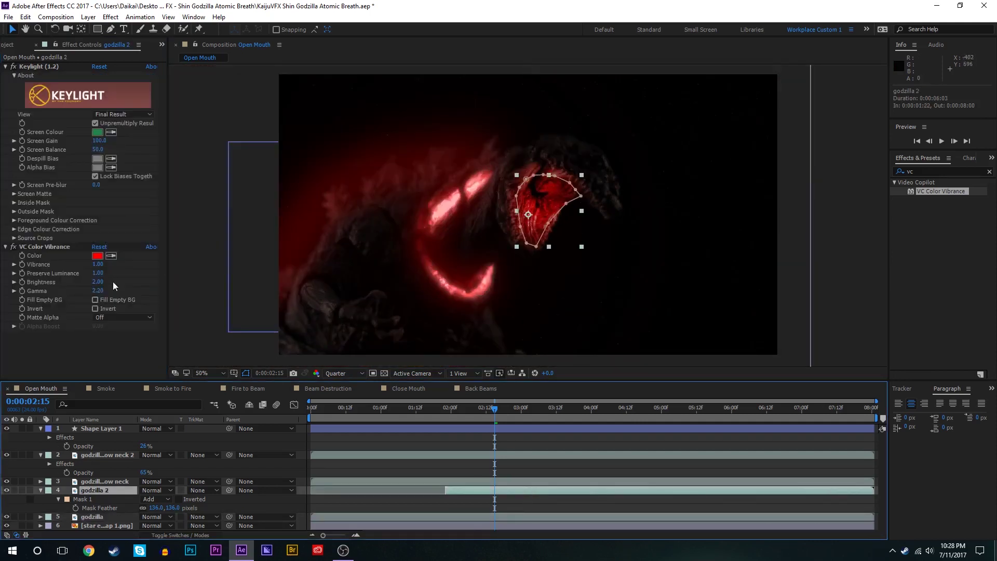
left_click_drag(98, 290, 138, 277)
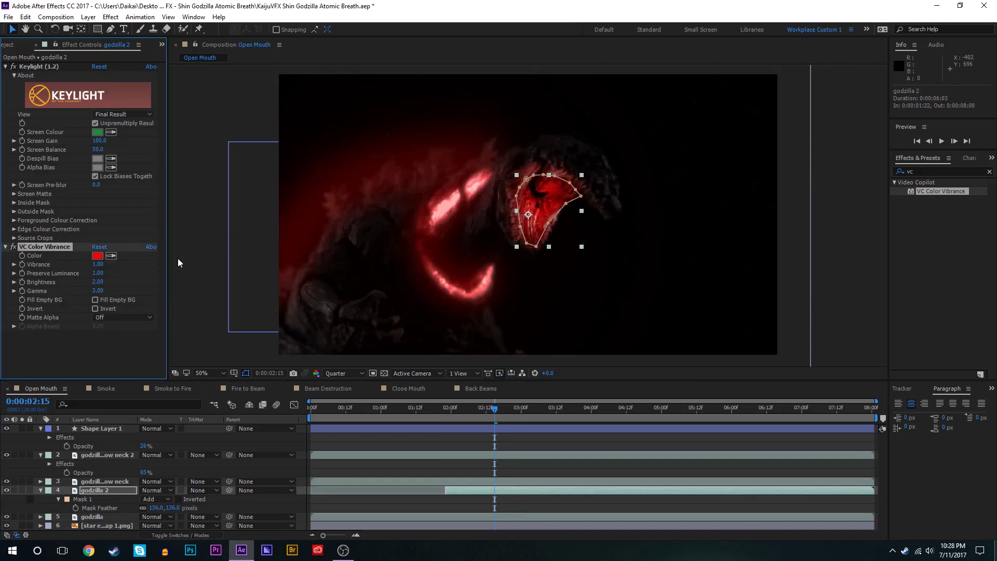
scroll(250, 231, "up", 2)
scroll(429, 217, "down", 1)
key("ctrl+z")
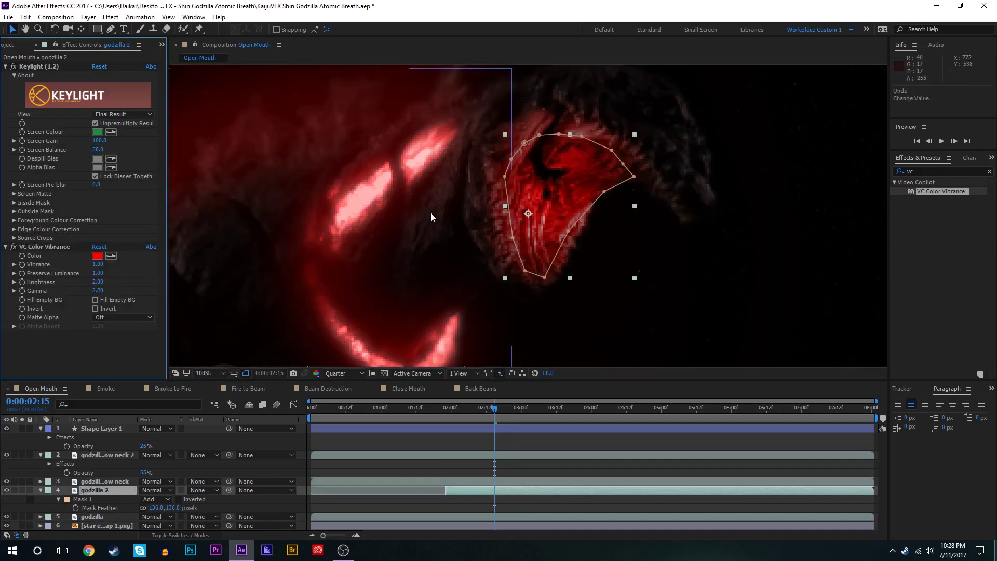
left_click(100, 282)
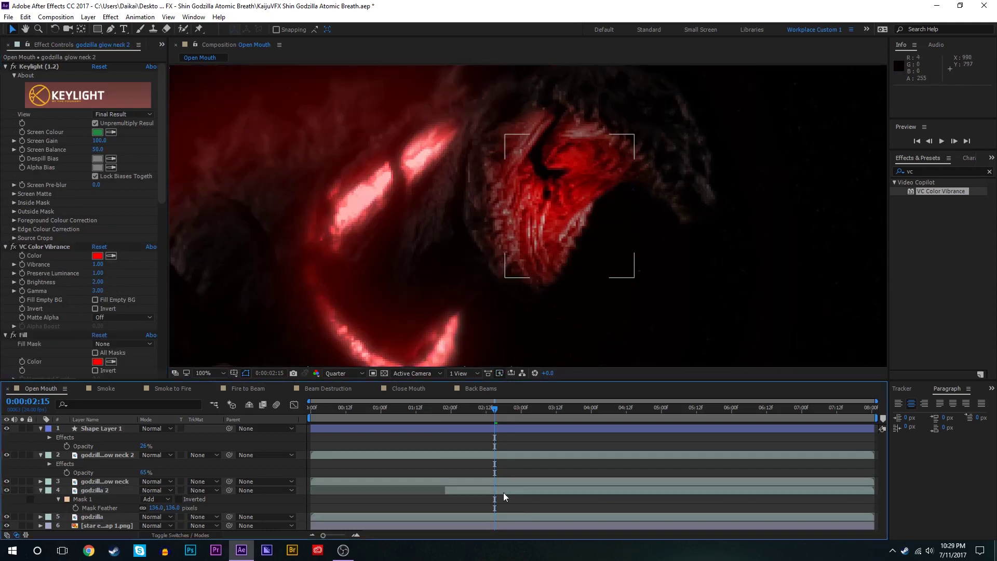
Step: Apply Brightness & Contrast to the godzilla 2 layer with Brightness 106 and Contrast -26
left_click(503, 492)
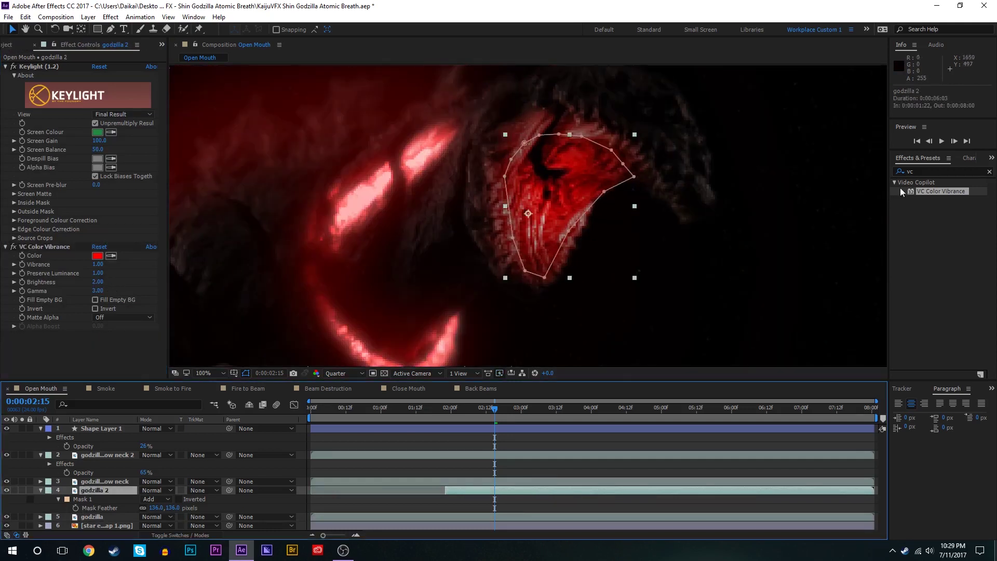
left_click(939, 171)
type("br")
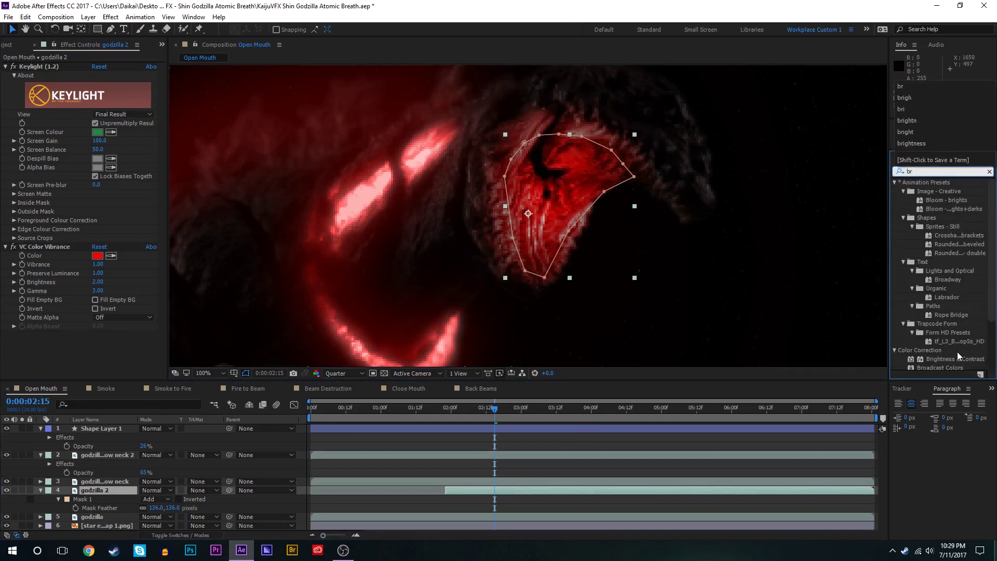
left_click_drag(959, 358, 2, 361)
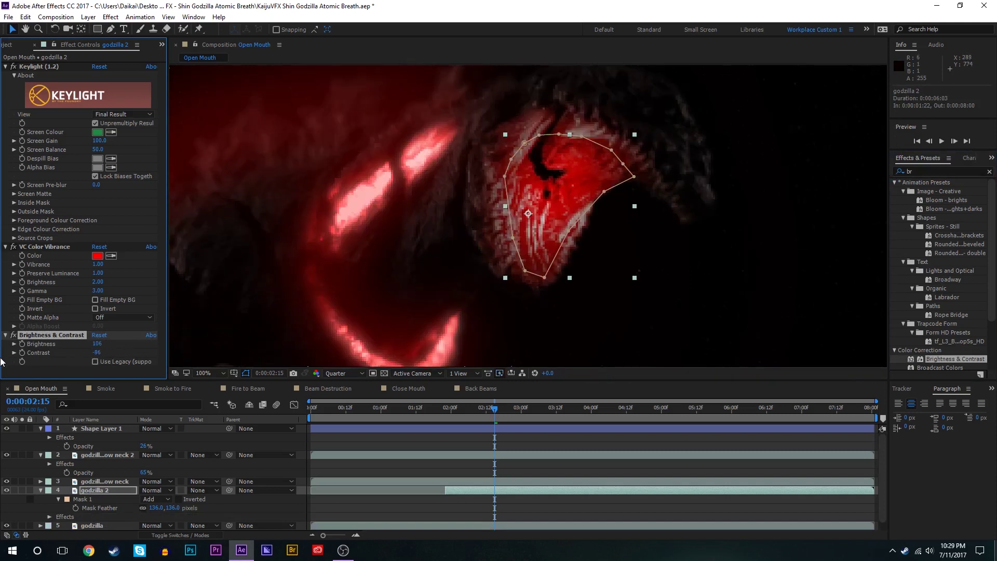
mouse_move(95, 353)
left_mouse_down()
mouse_move(131, 351)
mouse_move(81, 353)
left_mouse_up()
scroll(485, 272, "down", 2)
left_click(566, 492)
scroll(575, 306, "up", 2)
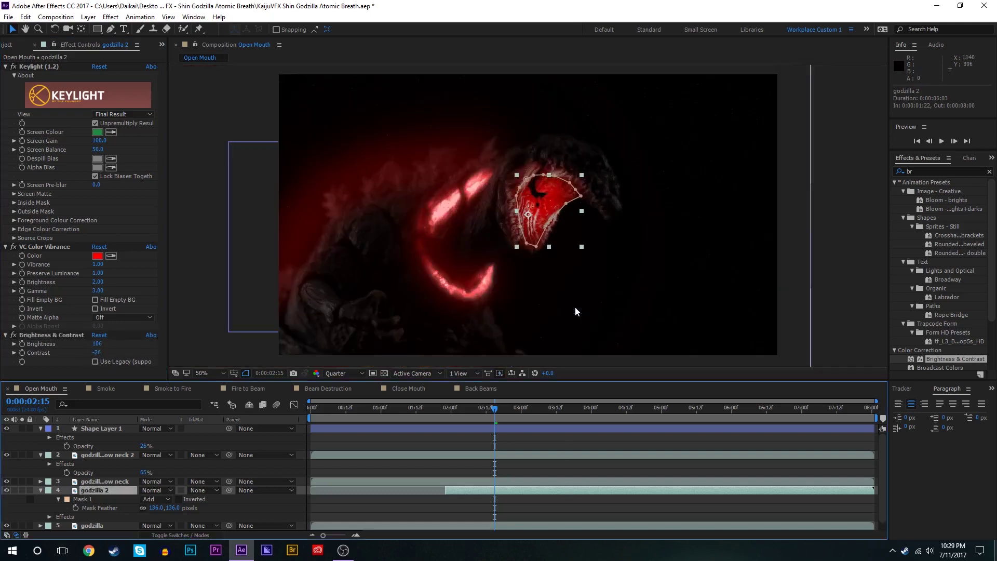
Step: Compare the mouth glow with and without Brightness & Contrast on godzilla 2, and leave the effect disabled
key("ctrl+shift+h")
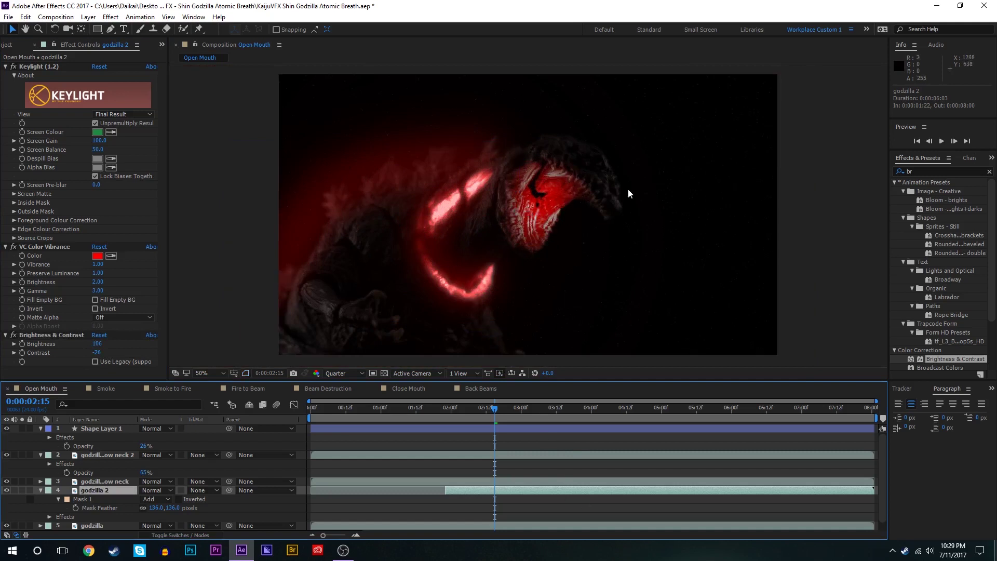
key("ctrl+shift+h")
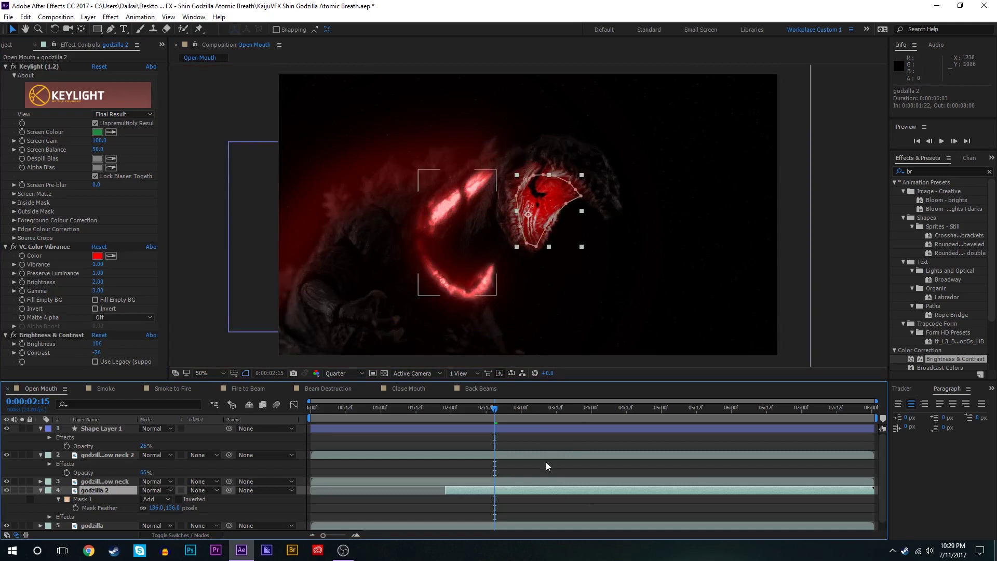
left_click(14, 335)
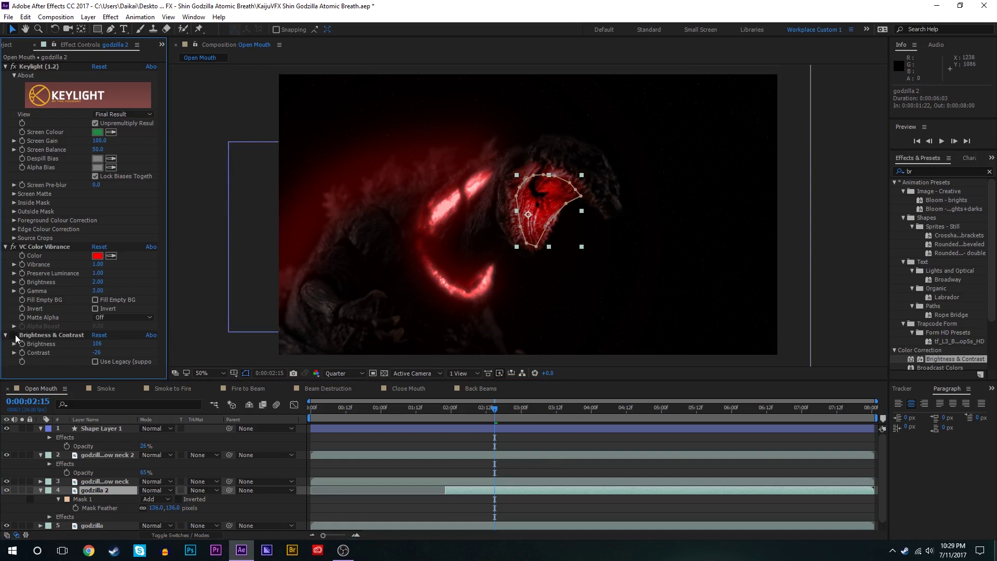
left_click(16, 335)
left_click(16, 335)
left_click(494, 496)
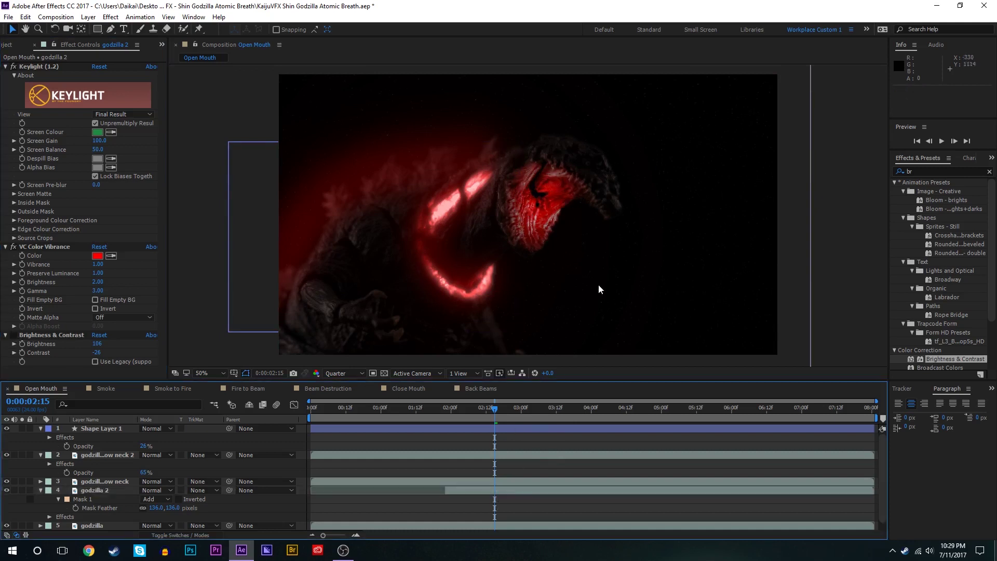
Step: Keyframe the godzilla 2 layer's Opacity at 100% at 0:00:03:01 and 0% at 0:00:01:22 so the mouth glow fades in
left_click(454, 407)
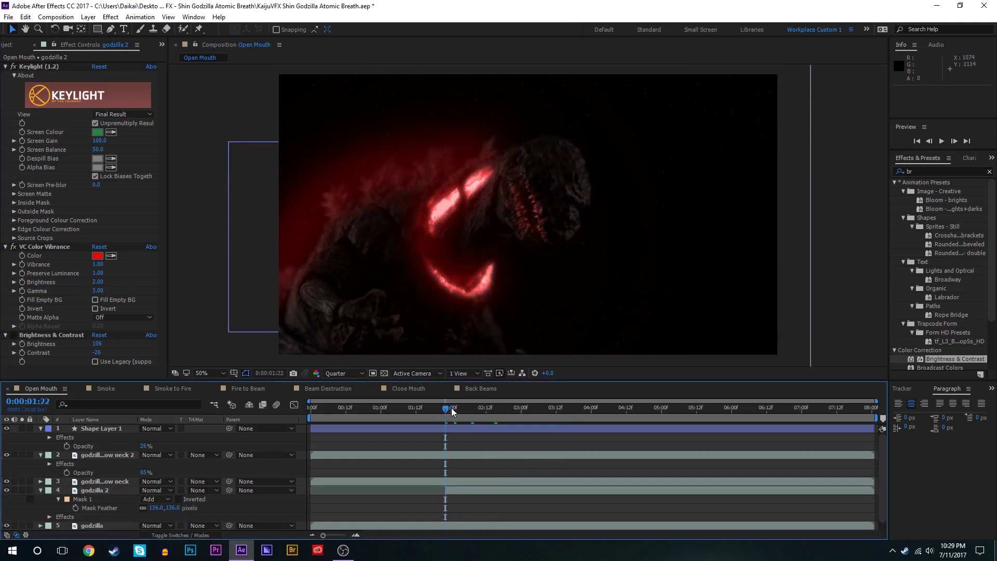
left_click_drag(447, 407, 488, 405)
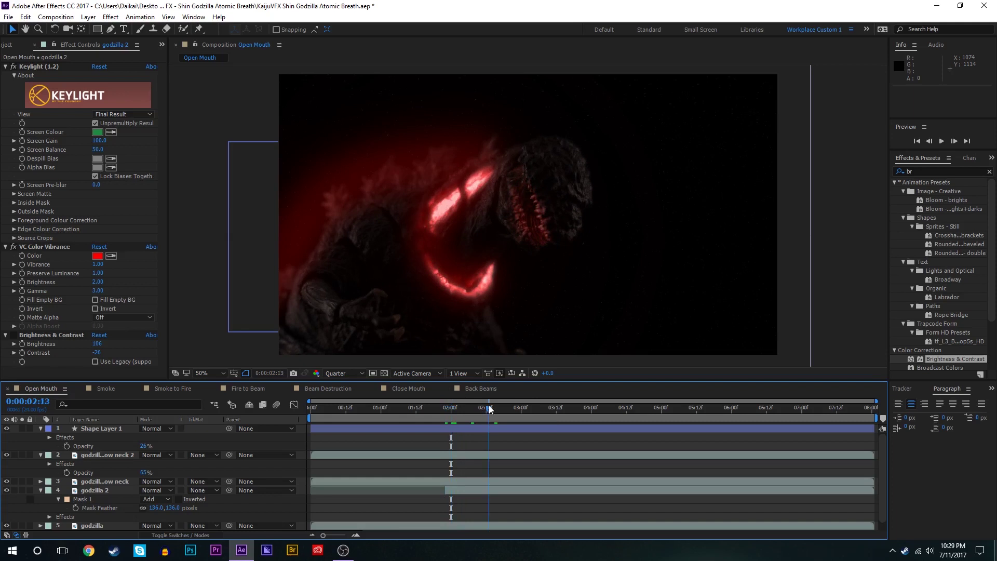
left_click(534, 405)
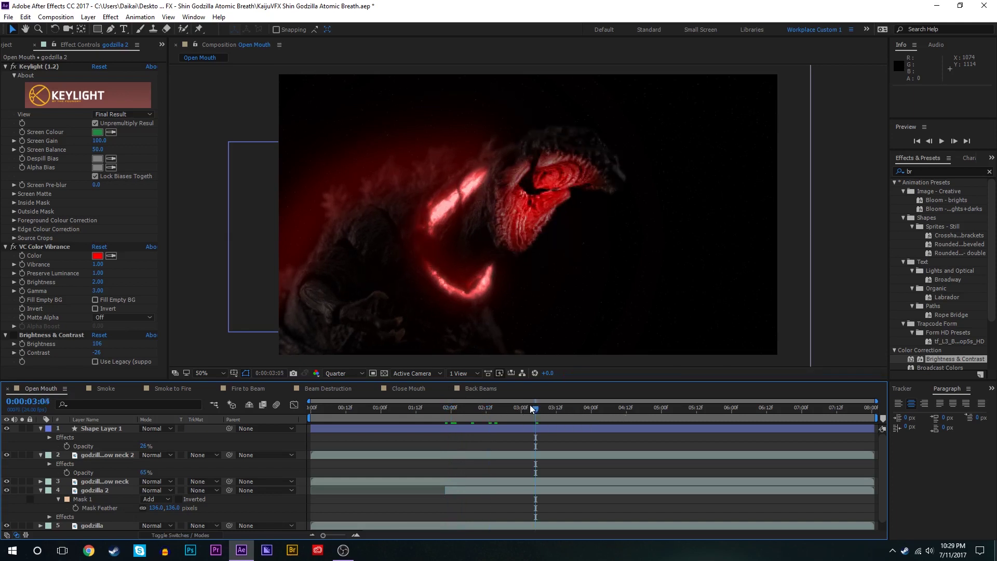
left_click(527, 408)
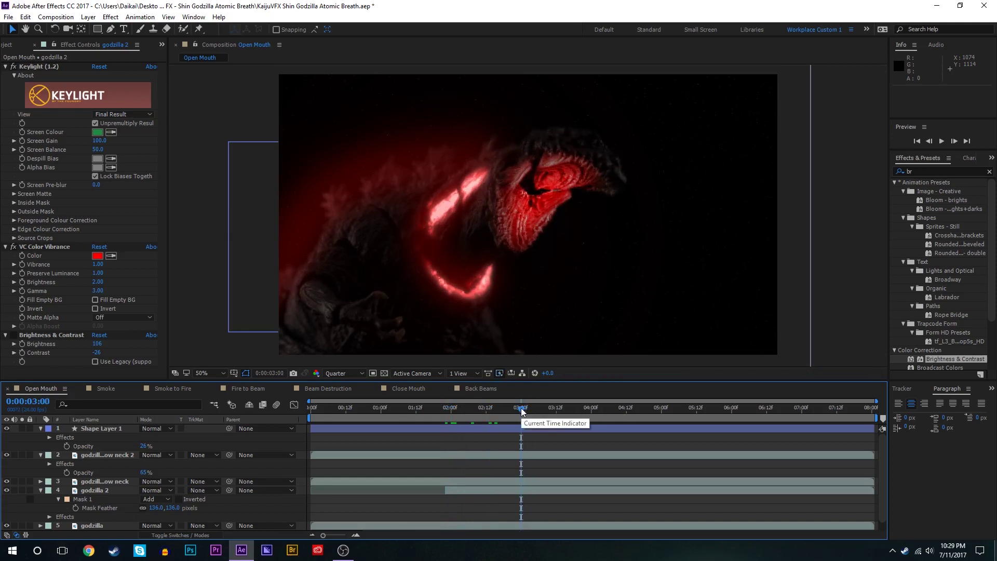
left_click(526, 409)
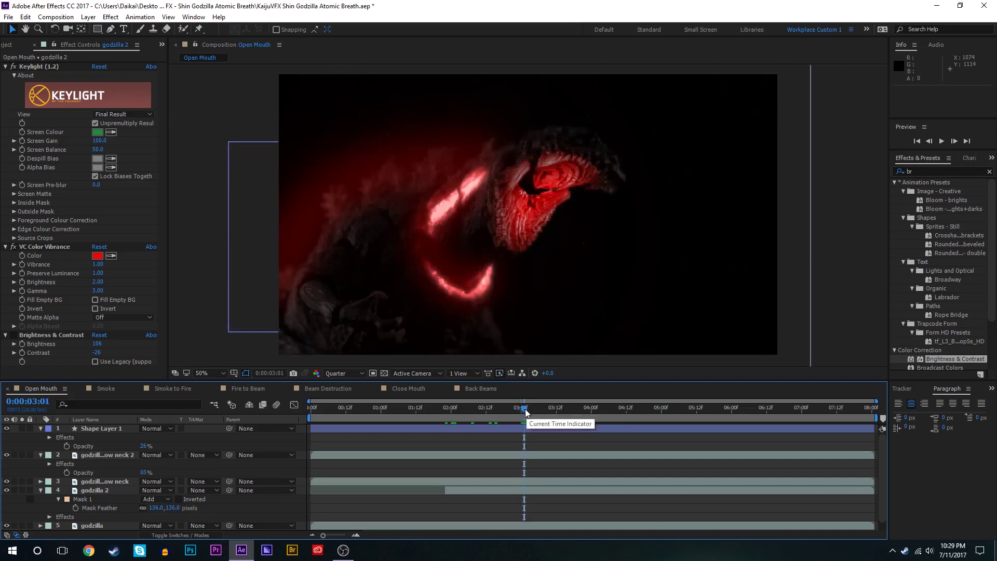
left_click(525, 492)
key("t")
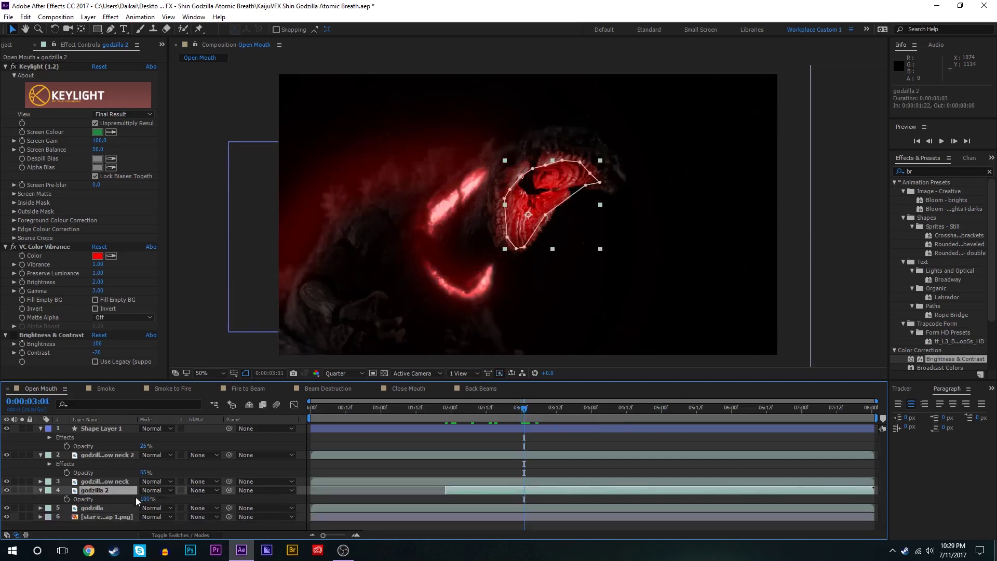
left_click(66, 499)
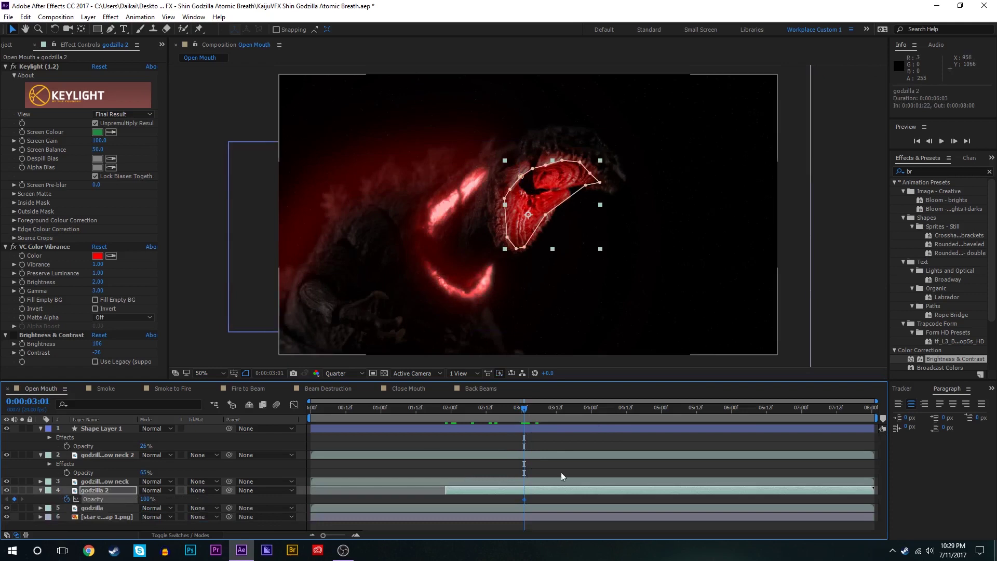
left_click_drag(521, 410, 446, 420)
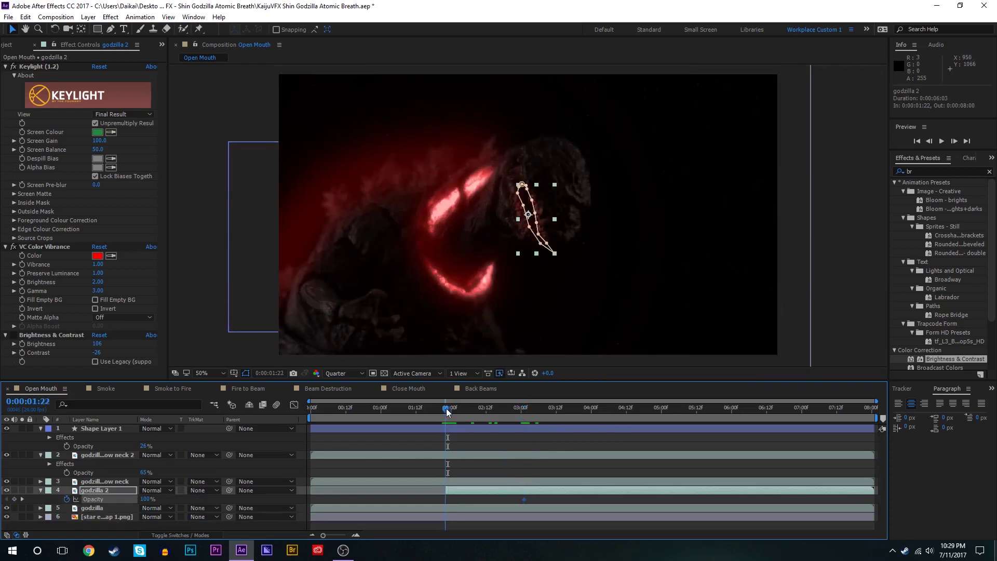
left_click(145, 498)
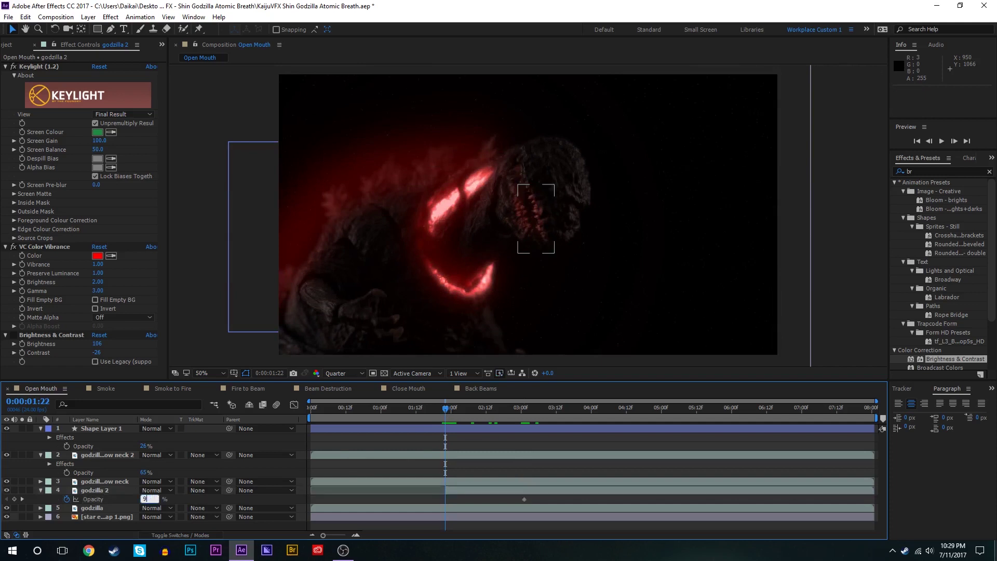
key("Return")
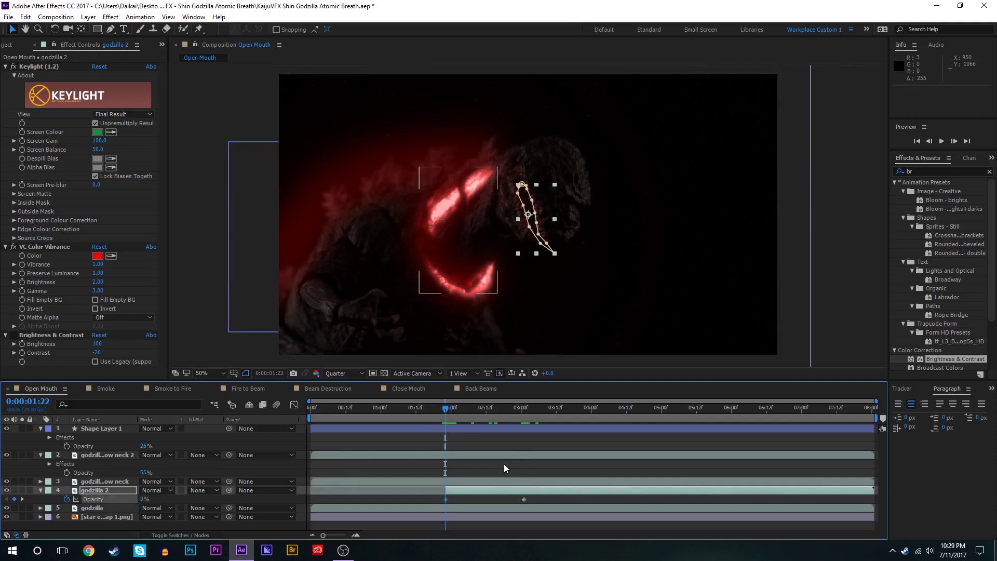
Step: Save the project and preview the mouth glow's fade-in from 0:00:01:21
left_click_drag(448, 410, 443, 412)
left_click(450, 440)
key("ctrl+s")
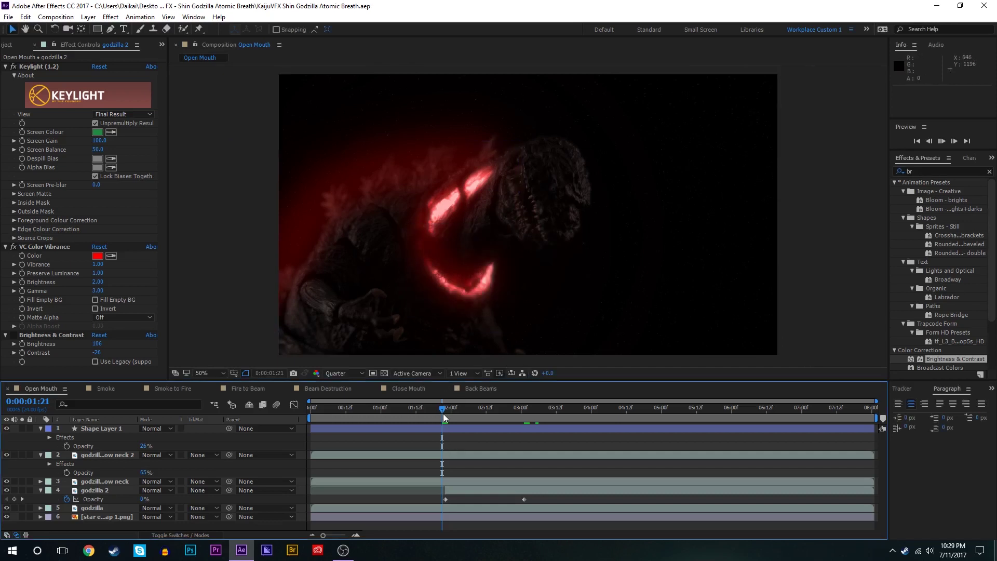
key("space")
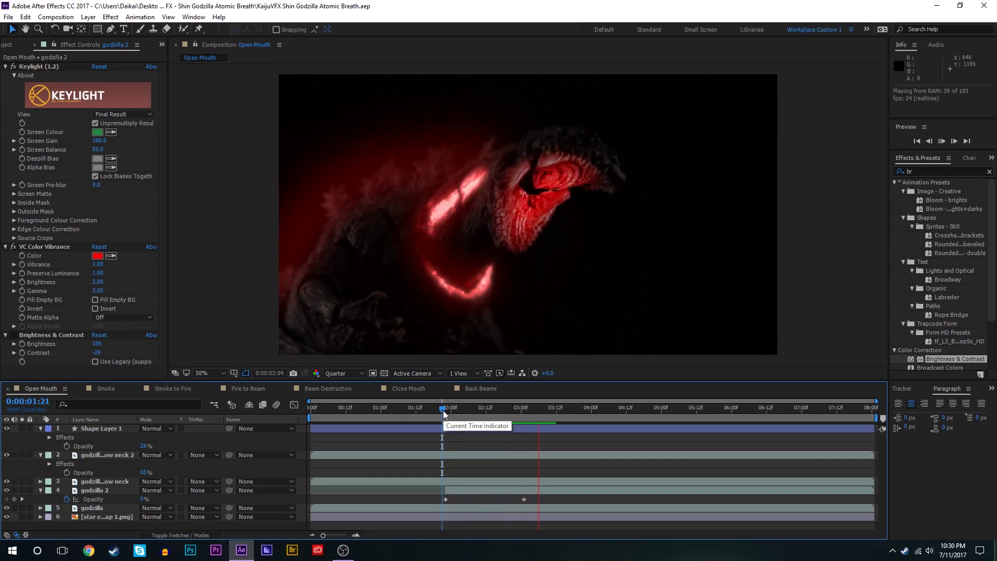
key("space")
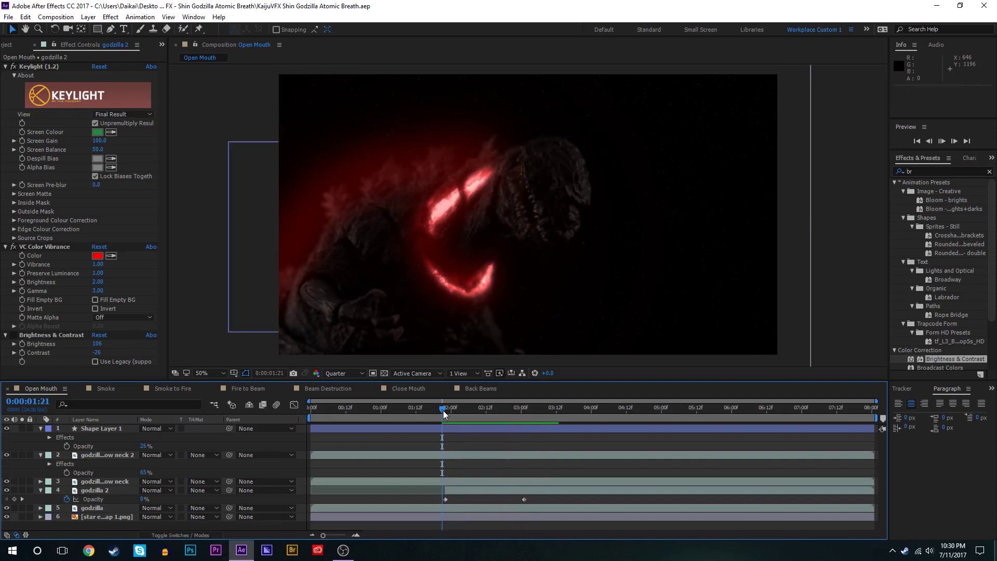
left_click_drag(444, 410, 556, 411)
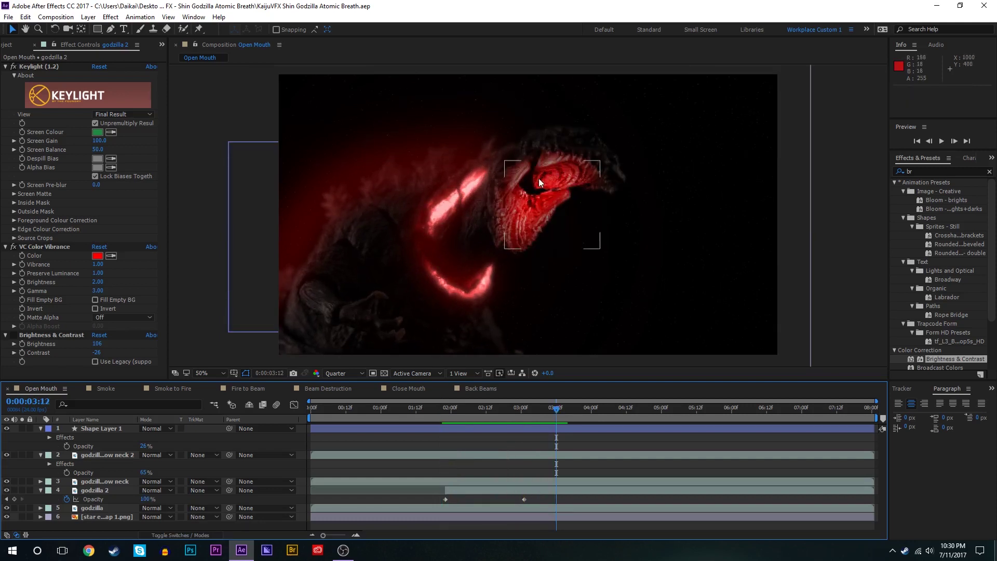
left_click(551, 430)
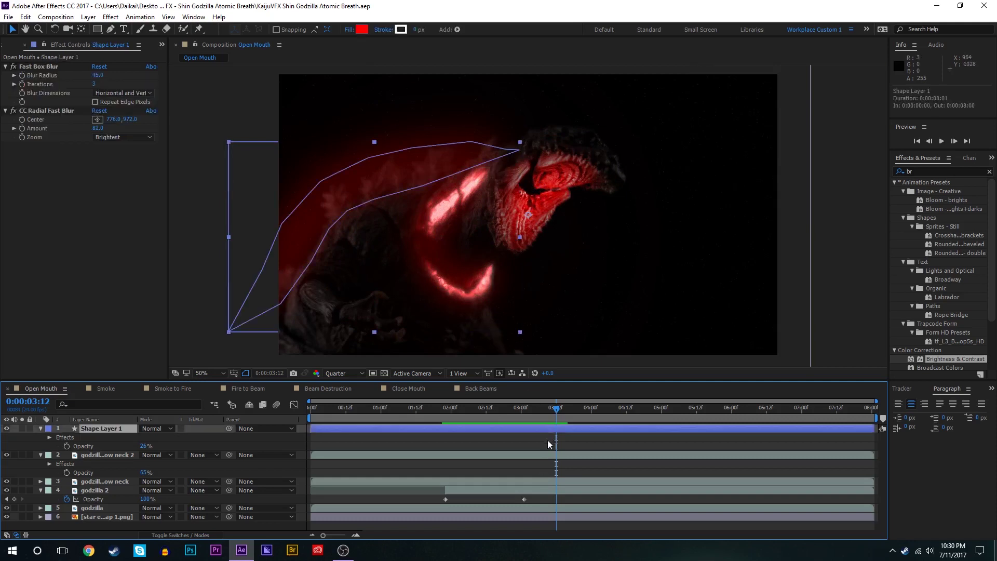
Step: Scrub through the mouth-opening section to check how the mouth glow fades in
left_click(565, 408)
left_click(574, 409)
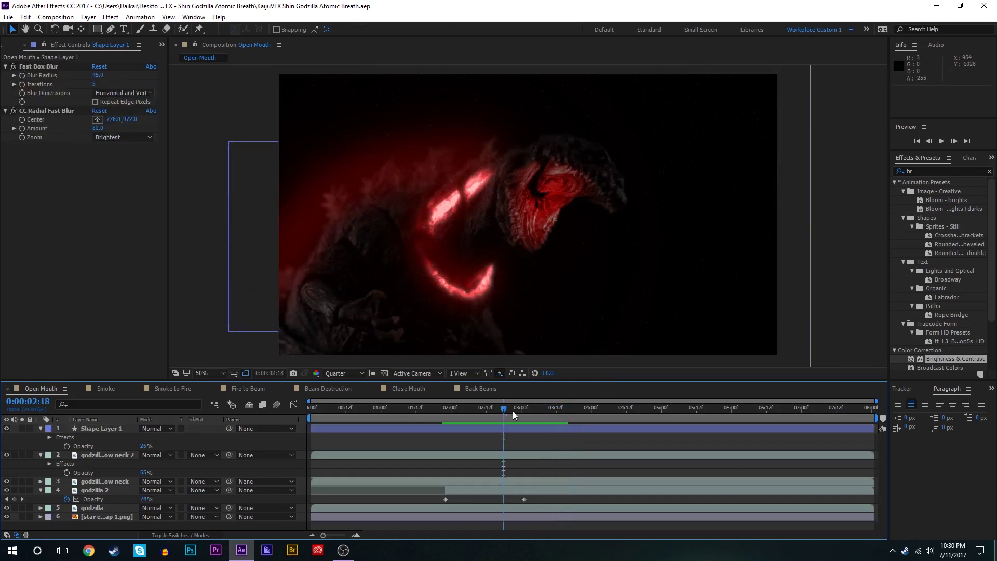
left_click(550, 407)
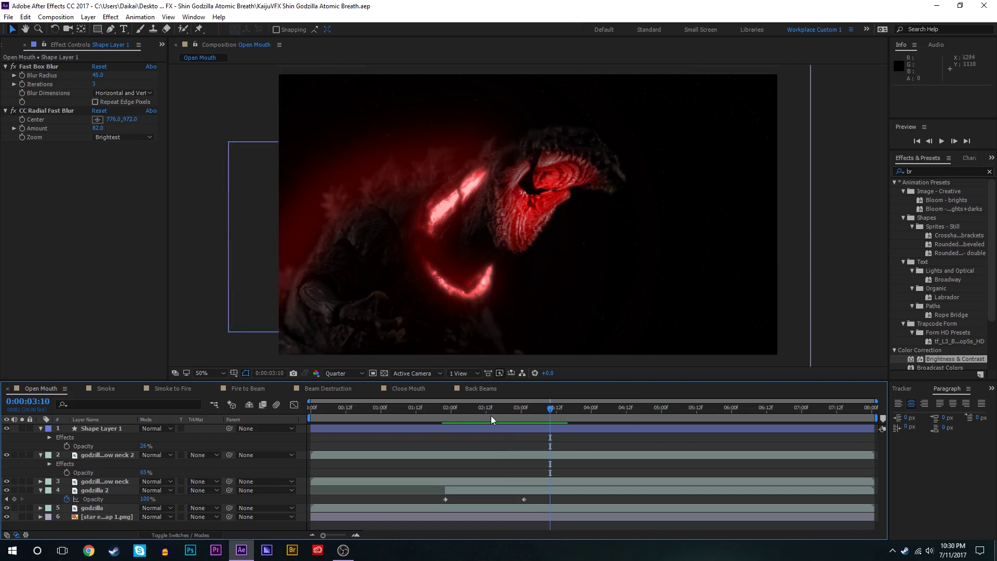
Step: At 0:00:01:22, add Color keyframes to VC Color Vibrance and Fill on the godzilla glow neck 2 layer
left_click(445, 416)
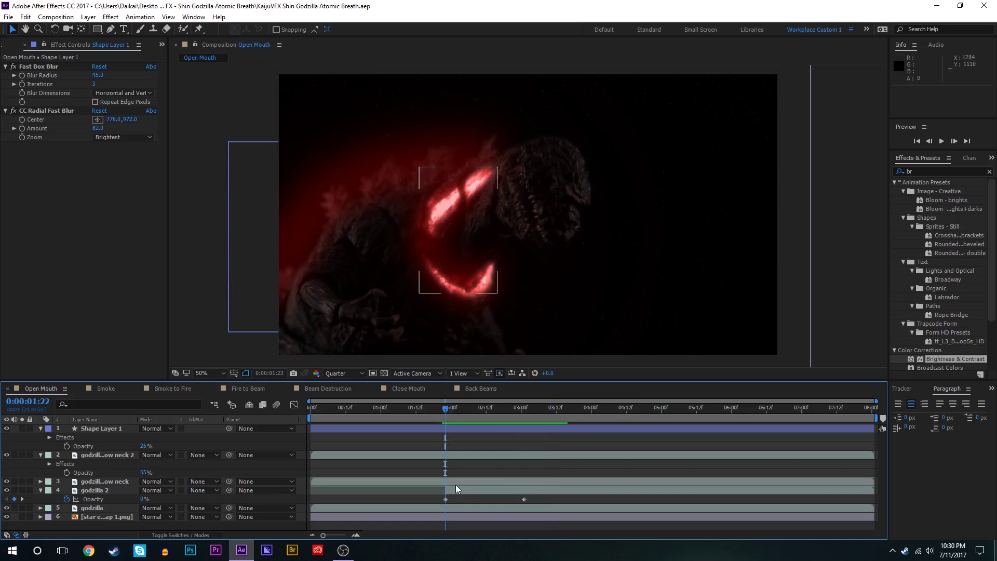
left_click(456, 491)
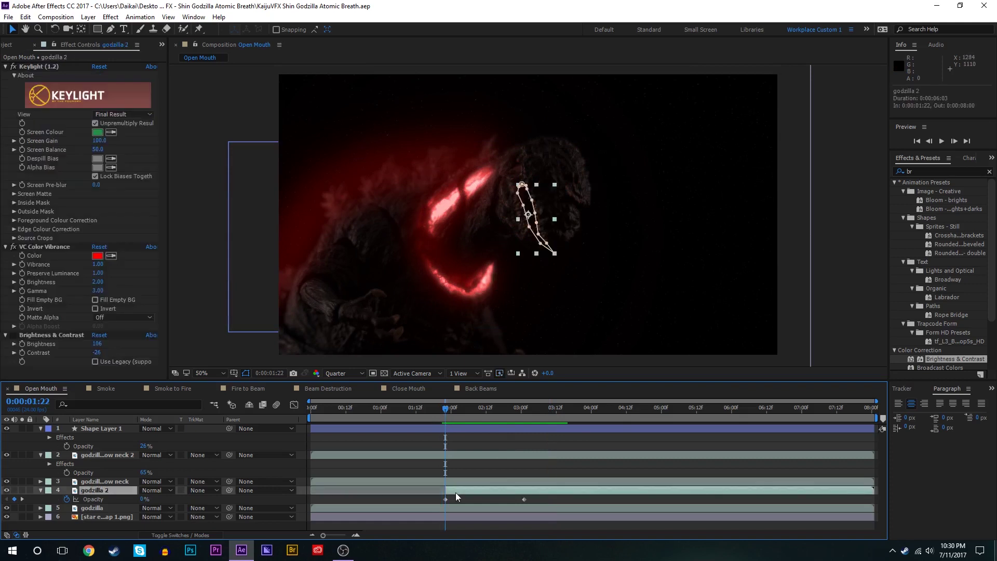
left_click(463, 457)
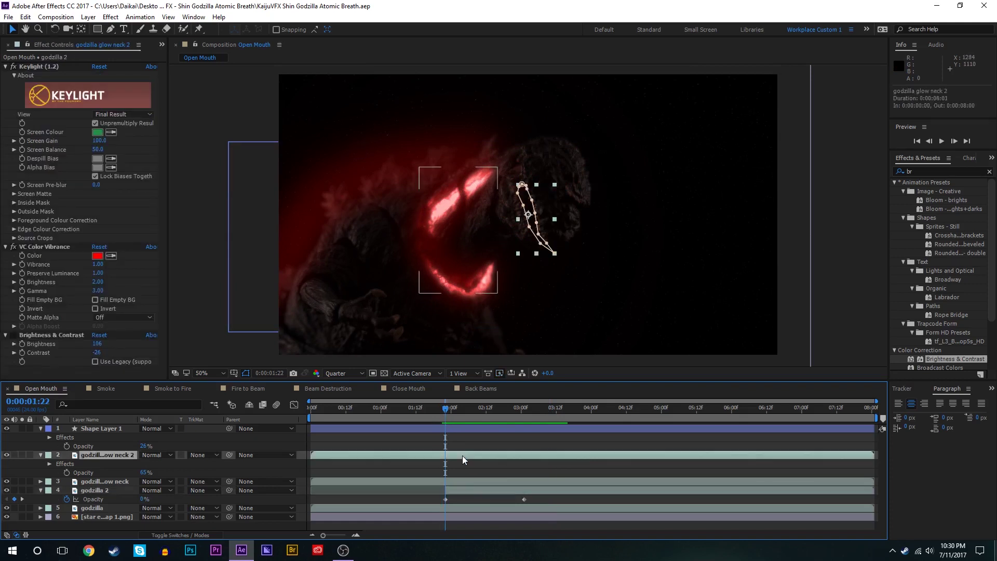
left_click(472, 490)
left_click(470, 481)
left_click(467, 457)
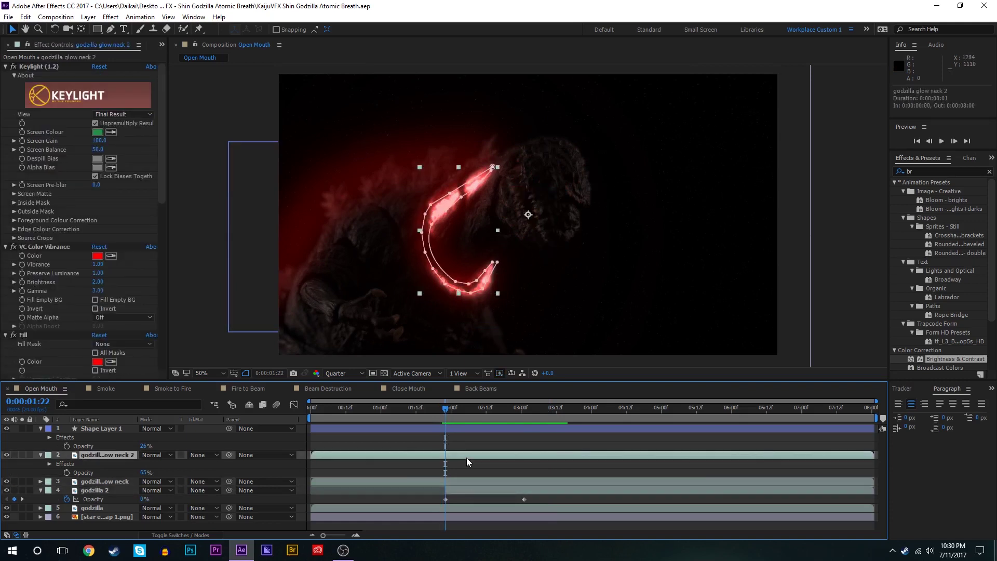
scroll(22, 212, "down", 3)
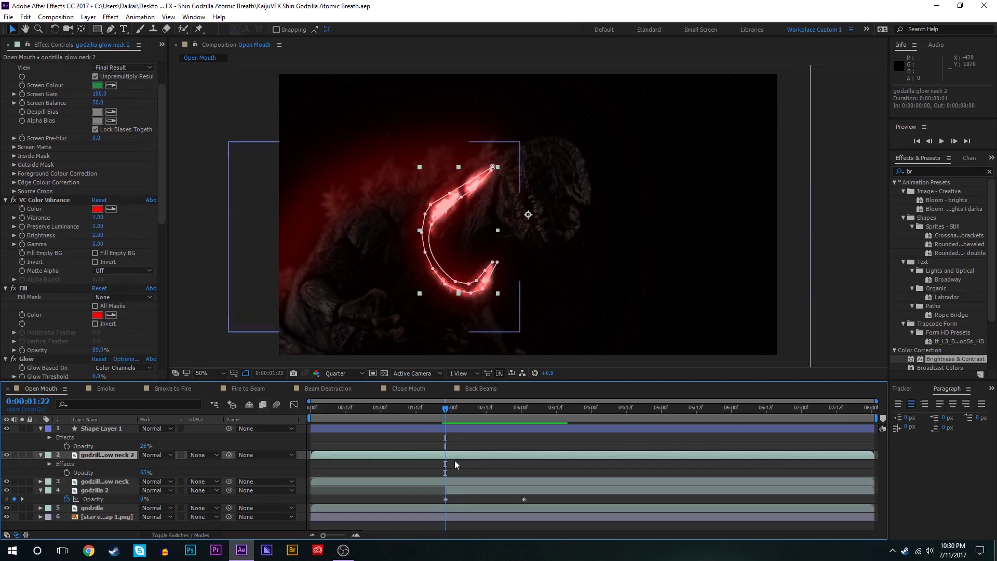
left_click(24, 211)
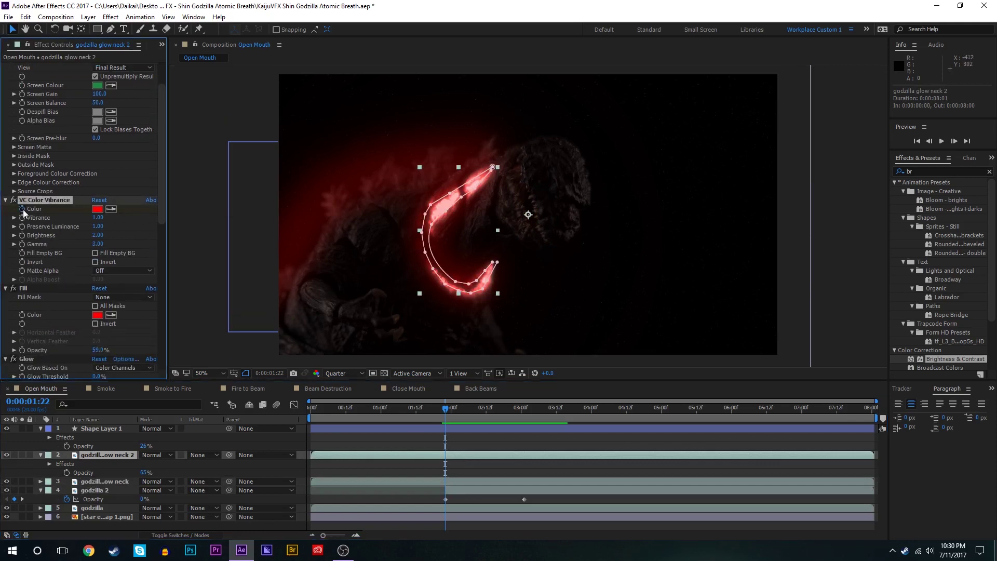
left_click(21, 315)
Step: At 0:00:01:22, keyframe the Fill Color on godzilla glow neck and the VC Color Vibrance Color on godzilla 2
left_click(465, 481)
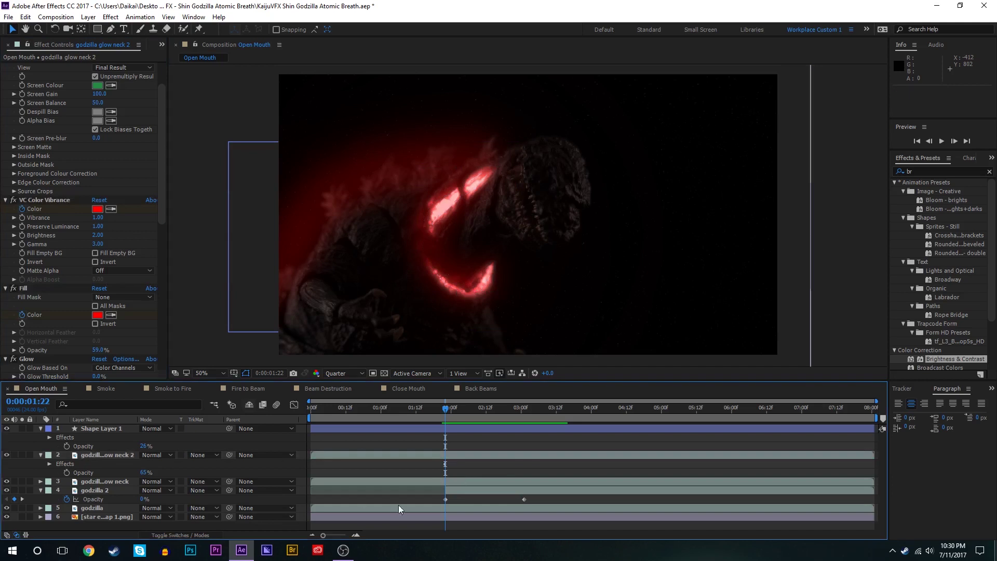
left_click(26, 282)
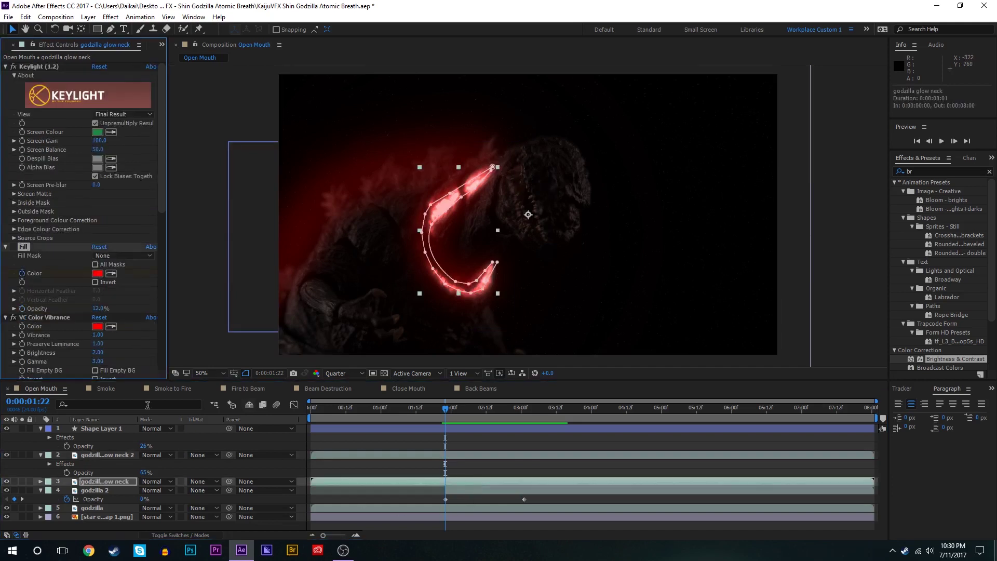
left_click(462, 490)
left_click(23, 257)
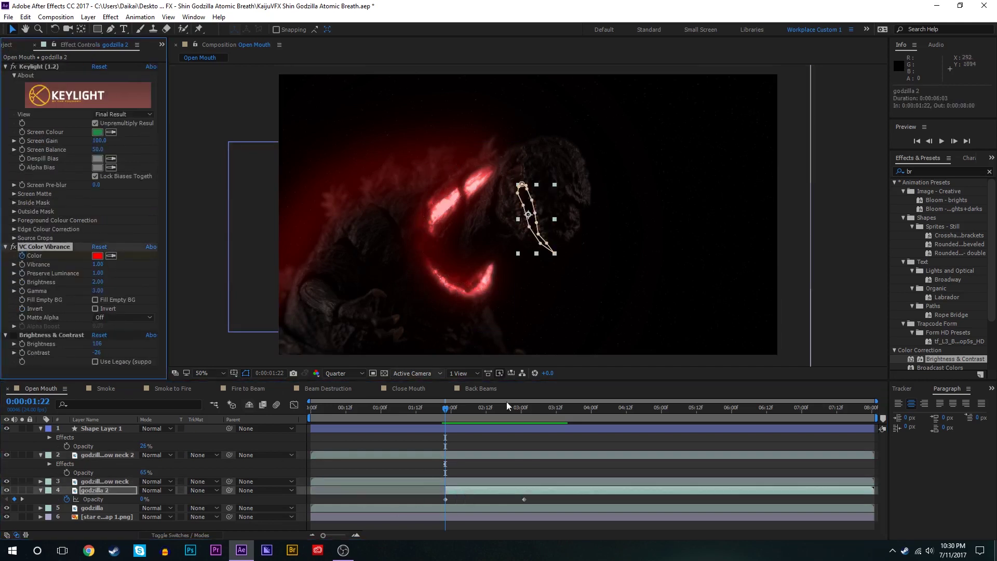
Step: At 0:00:03:01, set the VC Color Vibrance Color on the godzilla 2 layer to magenta
left_click(525, 412)
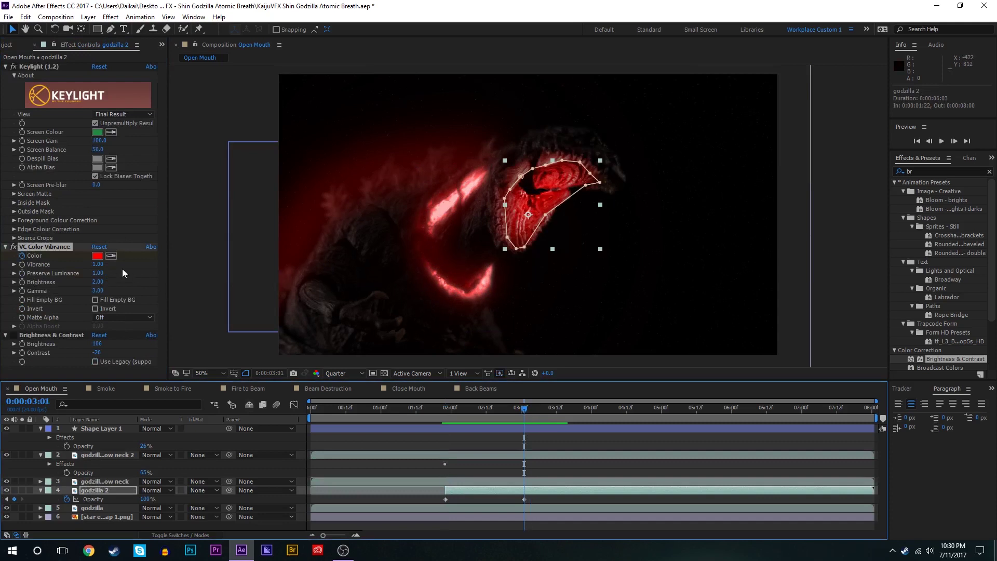
left_click(97, 257)
left_click(154, 49)
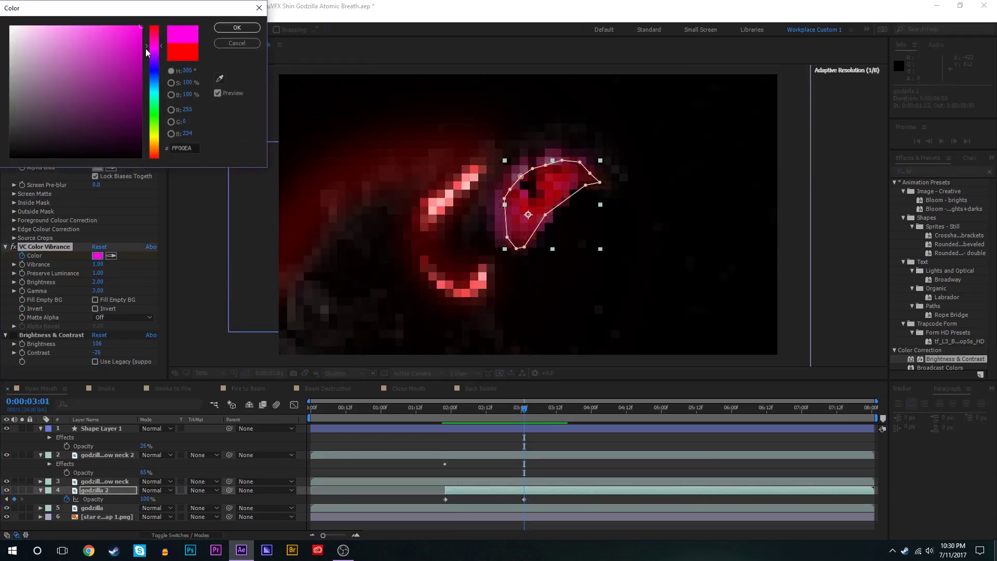
left_click(237, 28)
Step: Apply Hue/Saturation to godzilla 2 between Keylight and VC Color Vibrance, with Master Saturation at -100
left_click(935, 171)
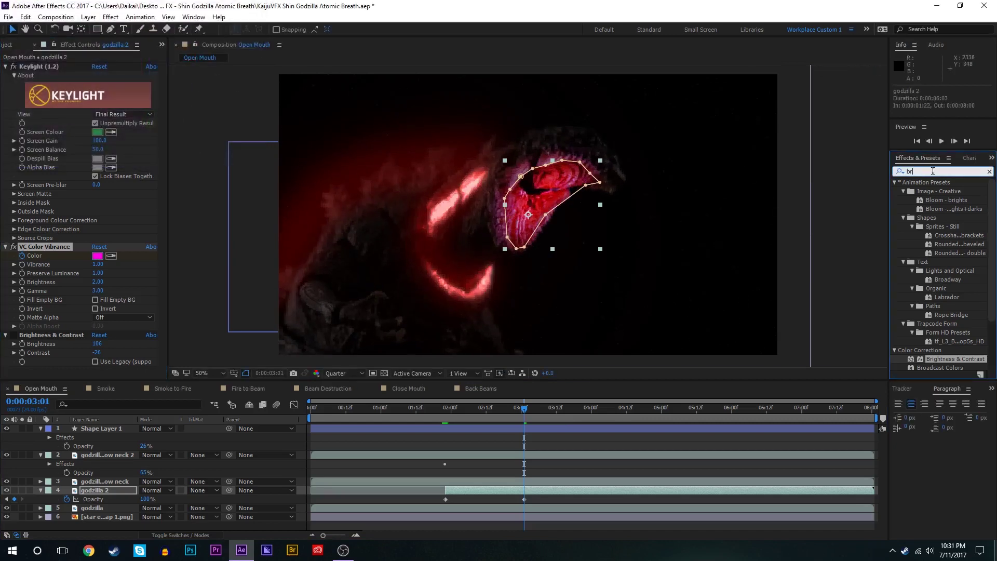
type("sat")
left_click_drag(954, 224, 68, 140)
scroll(76, 251, "up", 2)
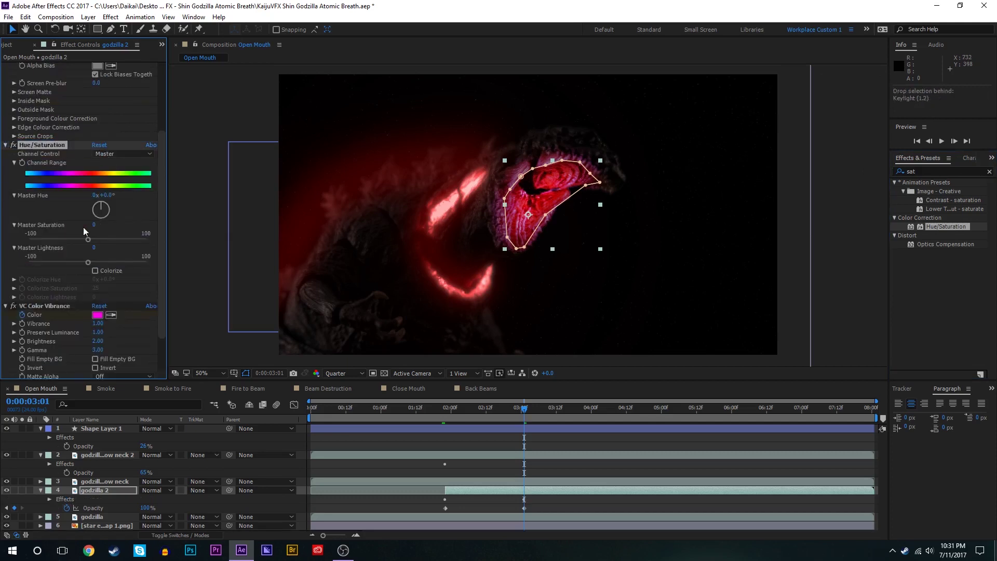
left_click_drag(2, 240, 2, 241)
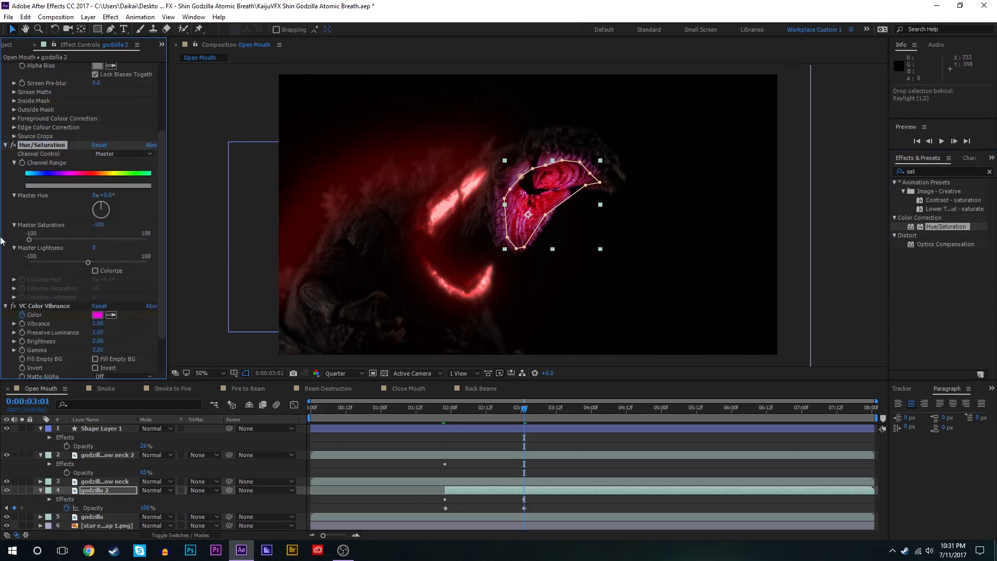
left_click(551, 436)
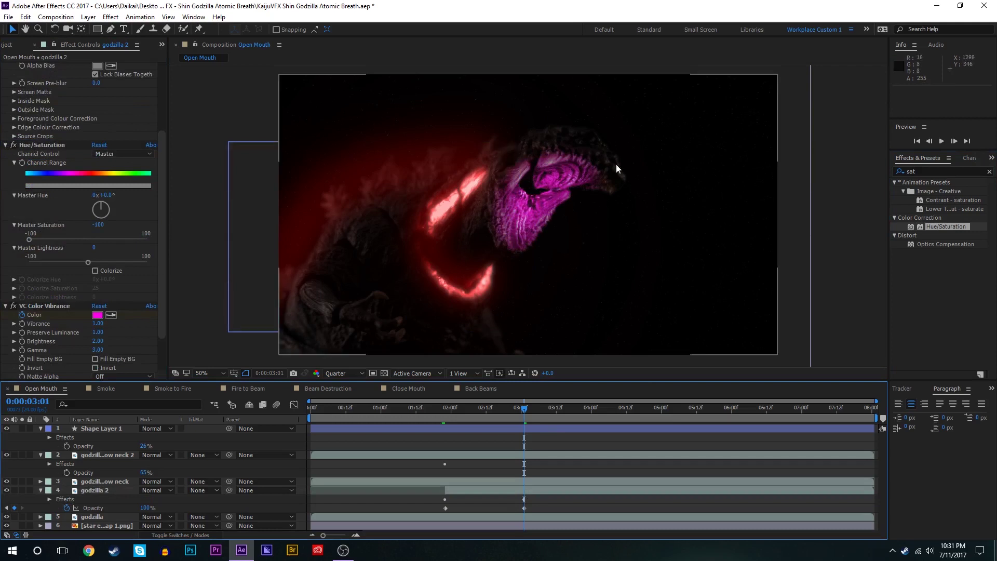
Step: Copy the Hue/Saturation effect from godzilla 2 to godzilla glow neck and place it directly after Keylight
left_click(49, 145)
key("ctrl+c")
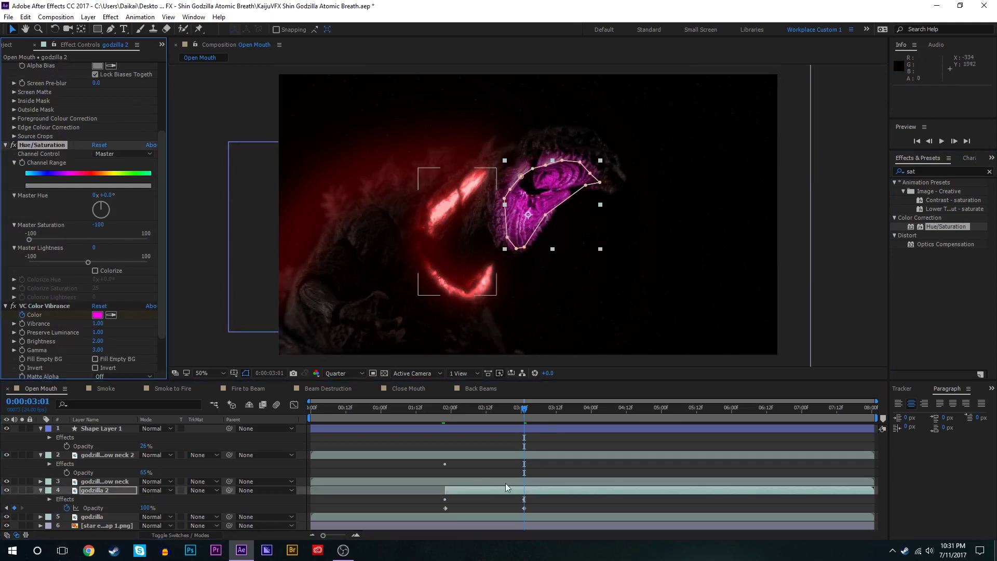
left_click(506, 483)
key("ctrl+v")
scroll(62, 255, "up", 2)
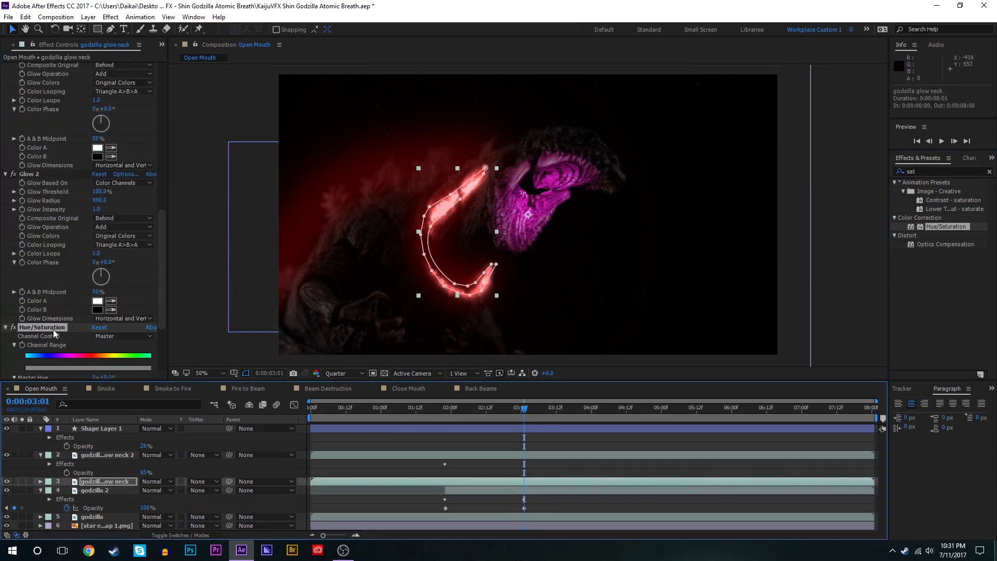
left_click_drag(53, 329, 63, 240)
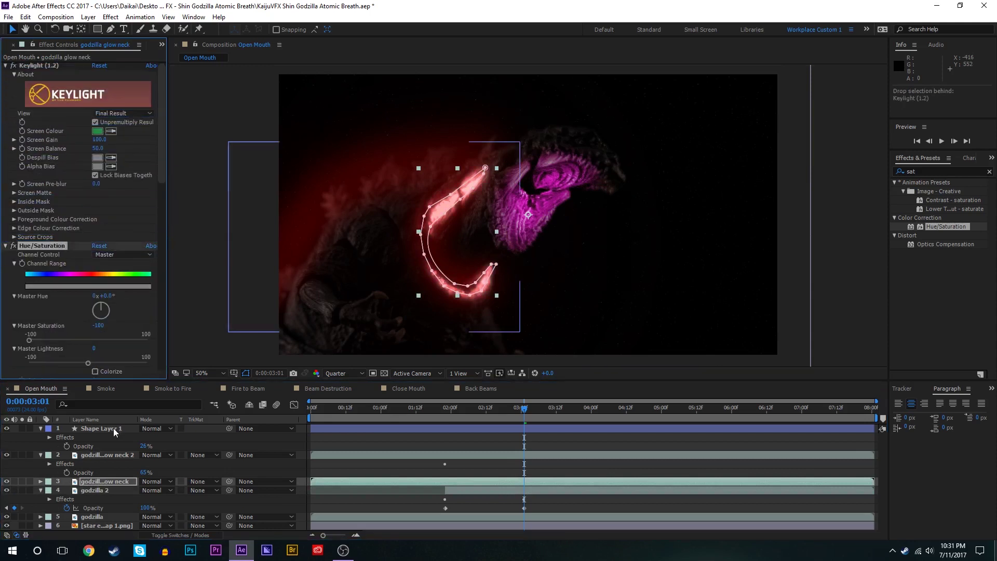
Step: Copy the Hue/Saturation effect onto godzilla glow neck 2 and move it up the effect order
left_click(108, 455)
scroll(58, 263, "down", 10)
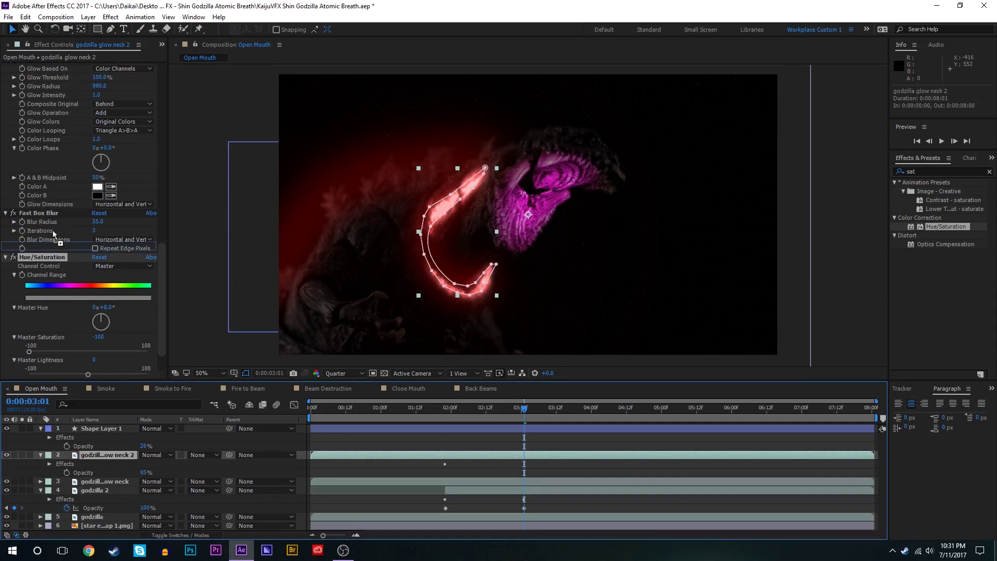
left_click_drag(52, 229, 57, 61)
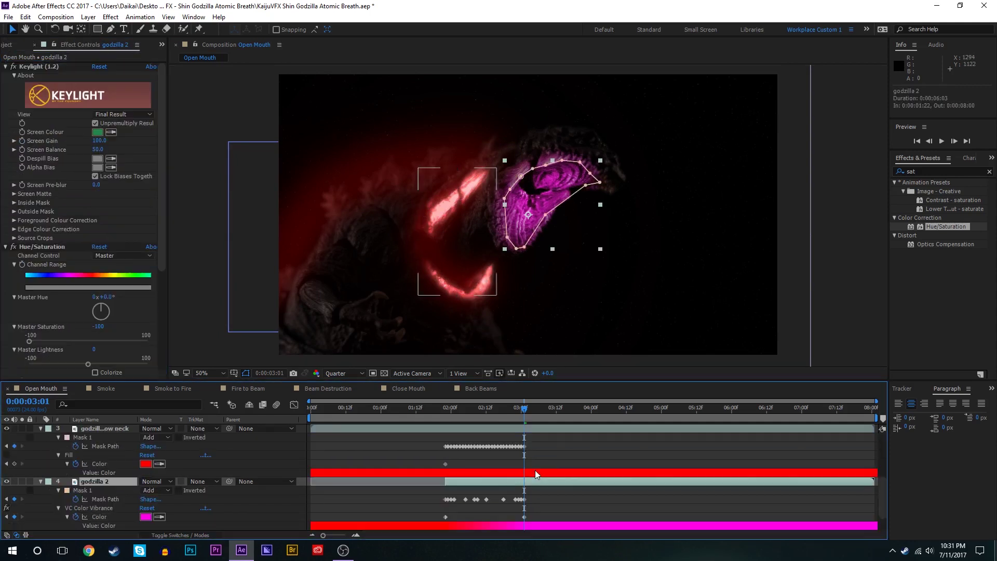
scroll(531, 467, "down", 1)
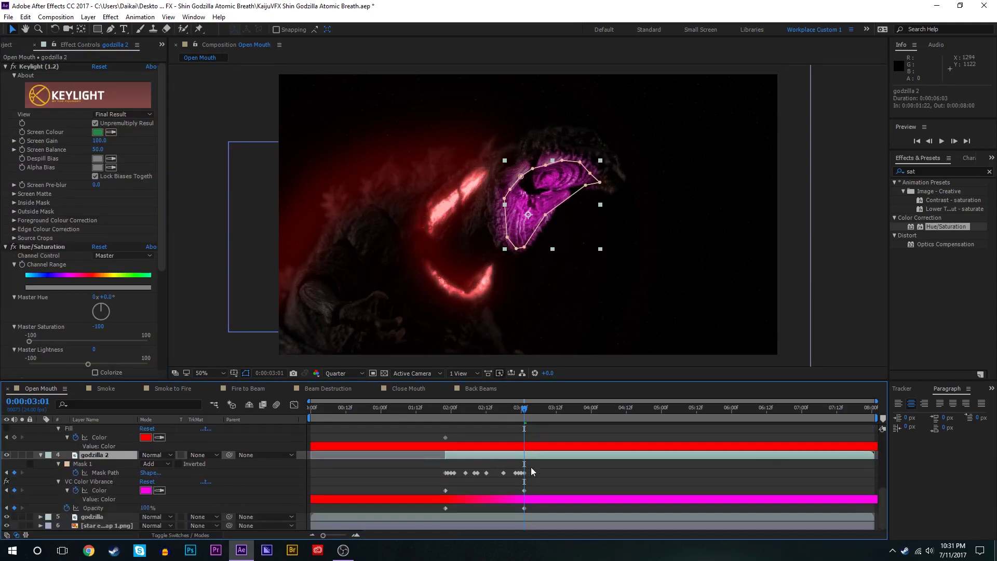
left_click(524, 447)
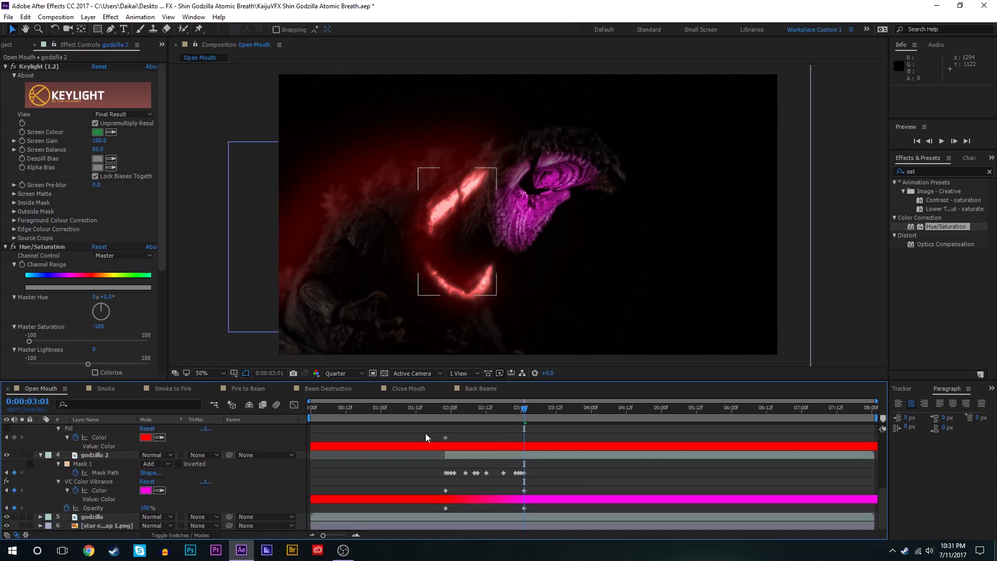
Step: Keyframe the godzilla glow neck layer's Fill color to magenta FF00EA at 0:00:03:01
left_click(14, 438)
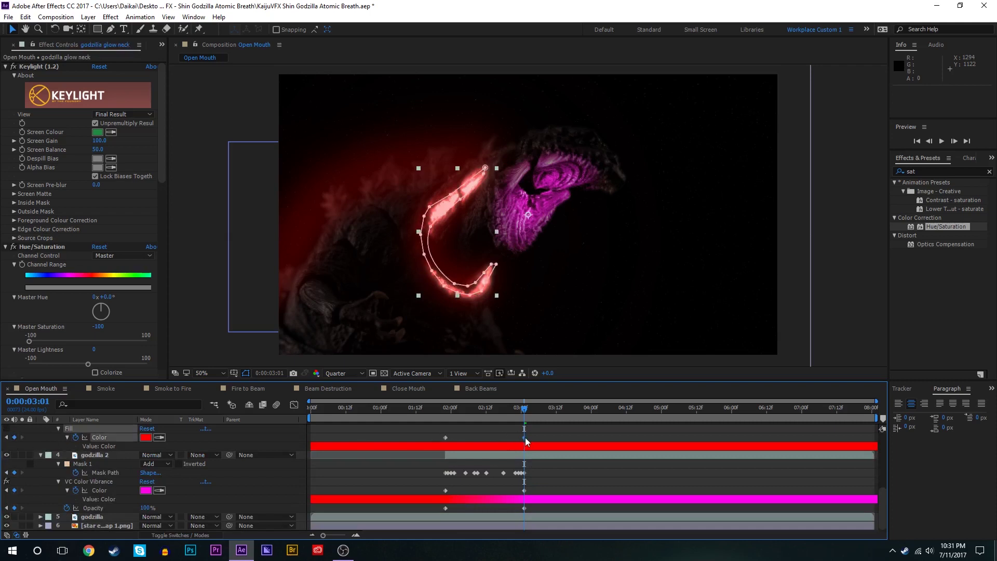
left_click(147, 439)
left_click(219, 79)
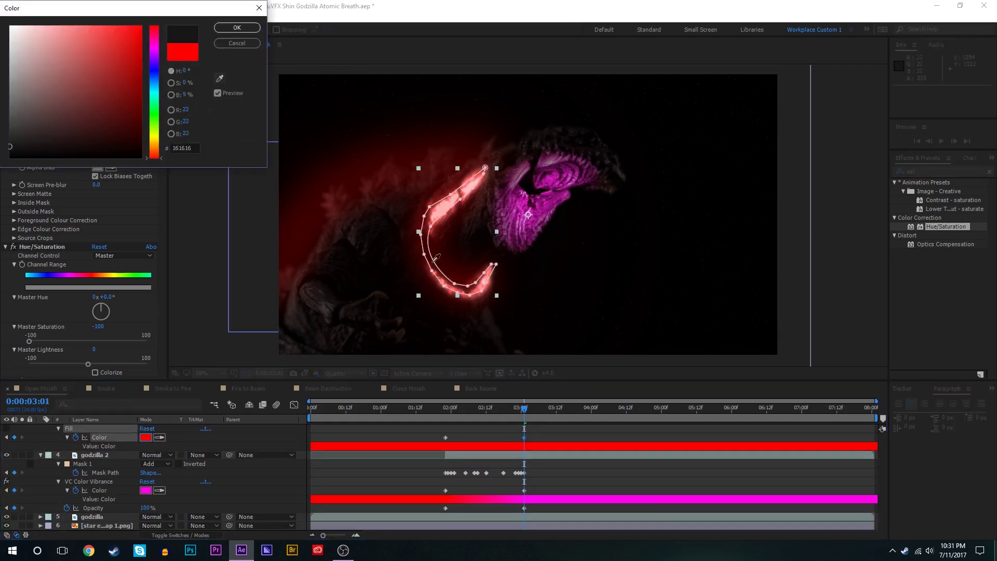
left_click(540, 498)
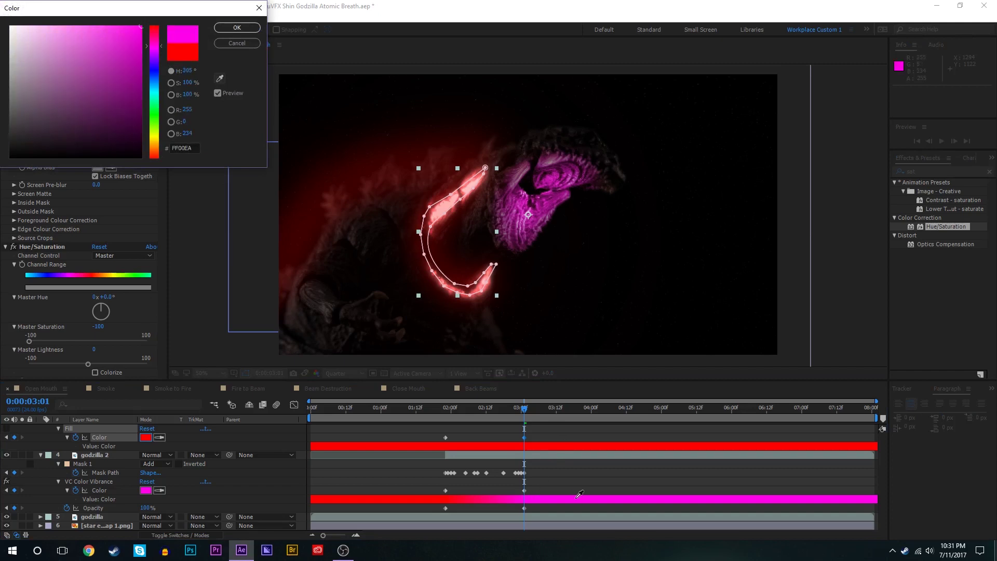
left_click(242, 30)
Step: Keyframe godzilla glow neck 2's VC Color Vibrance and Fill colors at 0:00:03:01, sampling the magenta from the godzilla glow neck layer's Fill
scroll(532, 452, "up", 3)
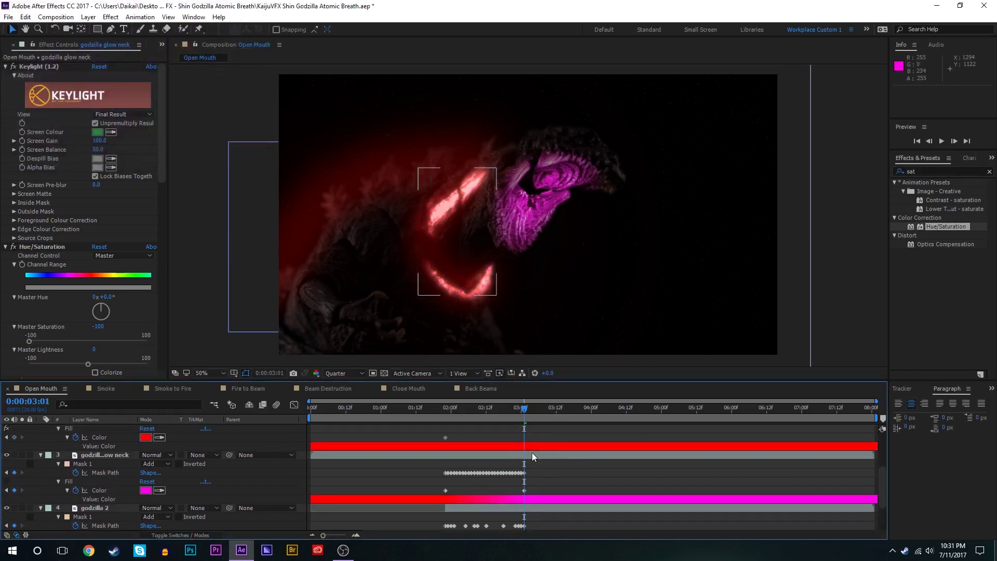
scroll(507, 454, "up", 1)
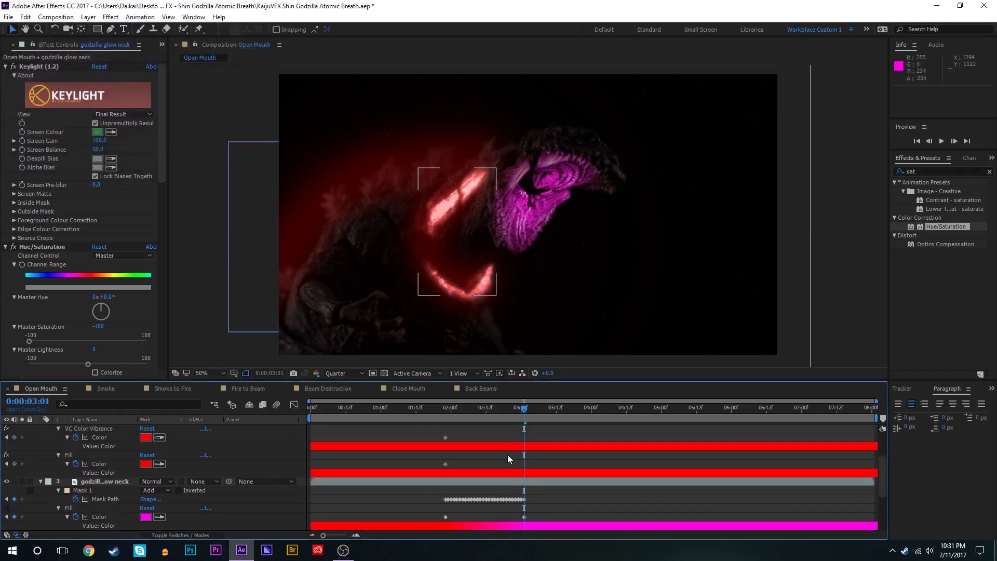
left_click(14, 464)
left_click(14, 437)
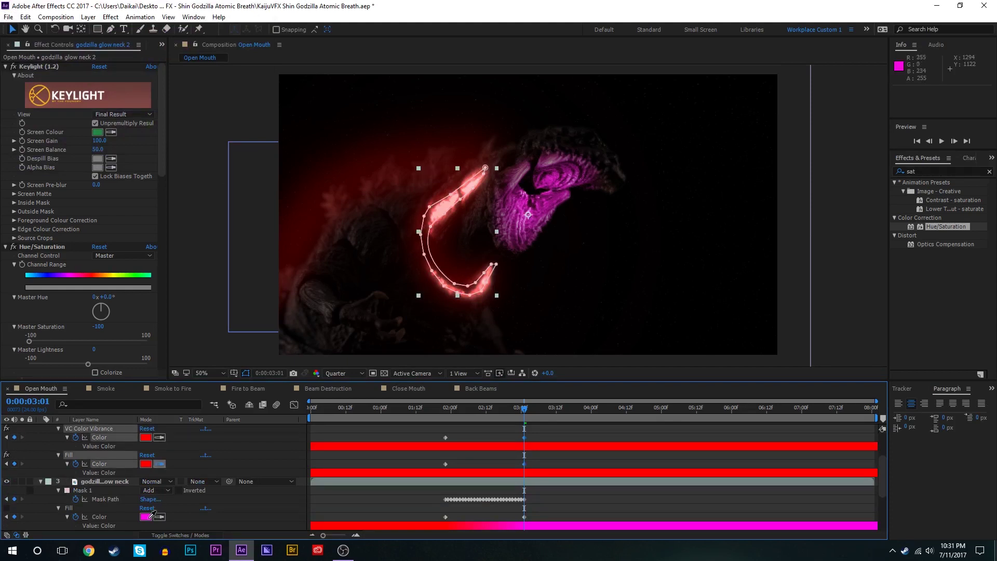
left_click(150, 516)
left_click(146, 464)
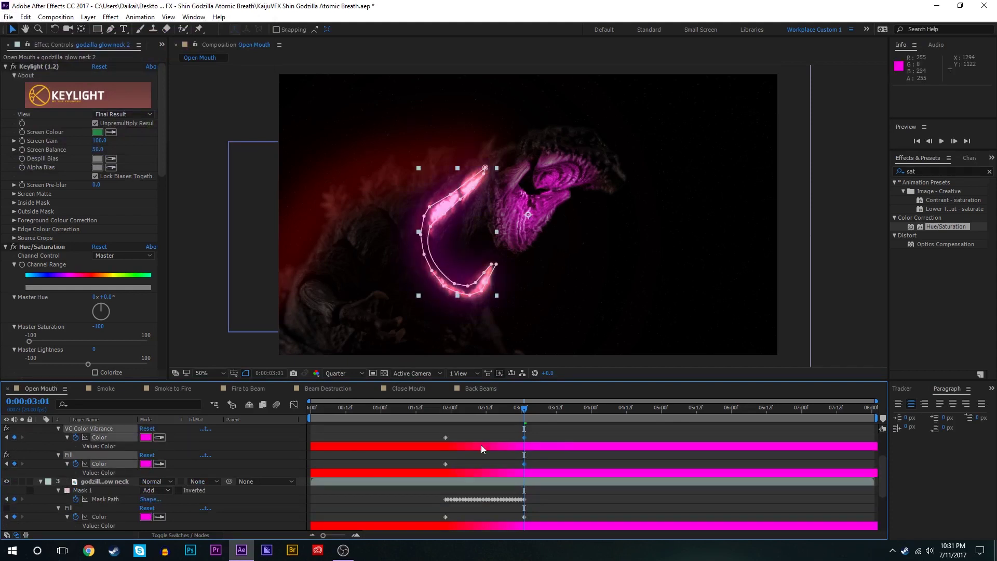
left_click(590, 452)
Step: Apply a Fill effect to Shape Layer 1 with a red color keyframe at 0:00:01:22, placed above Fast Box Blur
scroll(551, 448, "up", 3)
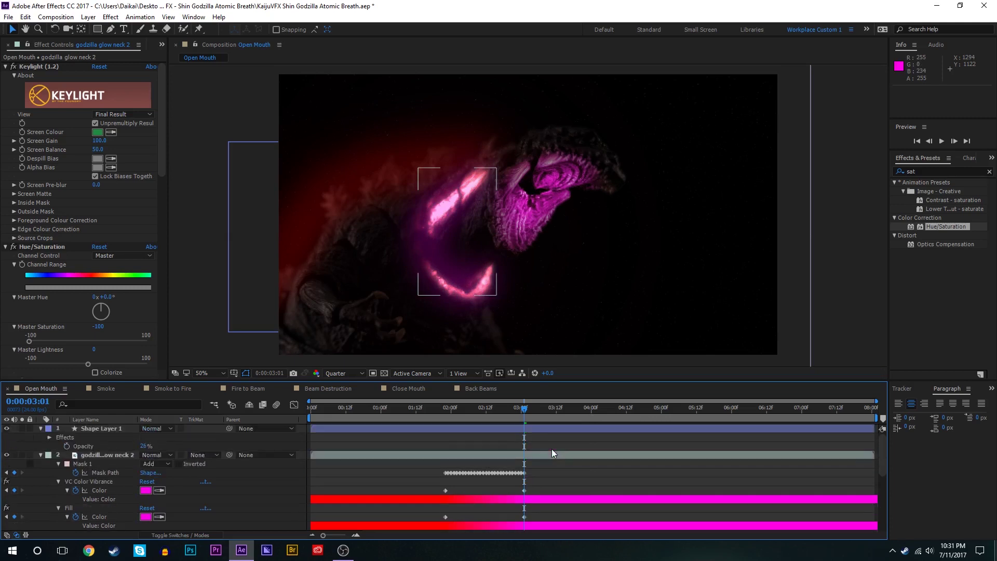
left_click(533, 428)
left_click(439, 412)
left_click_drag(439, 412, 445, 413)
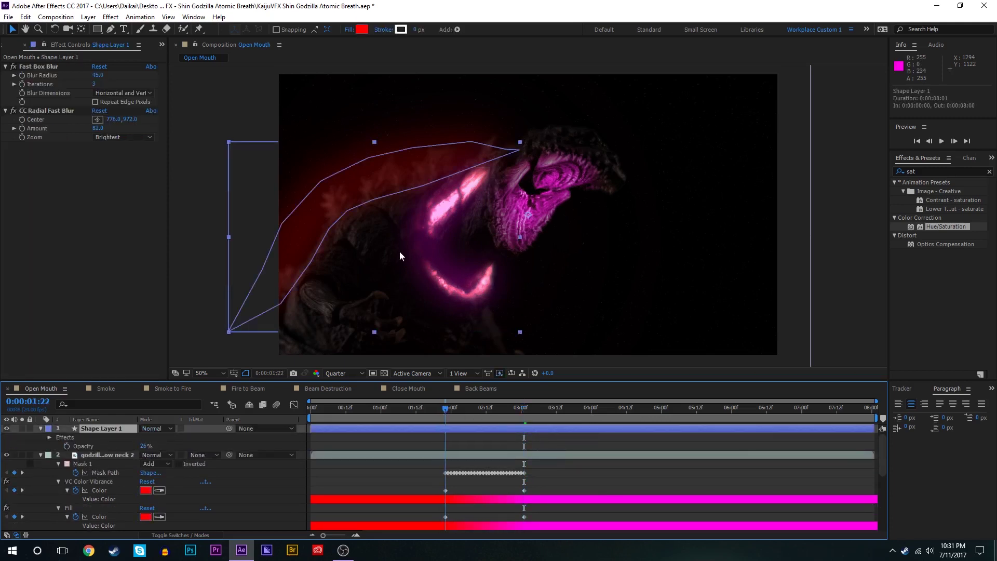
left_click(928, 170)
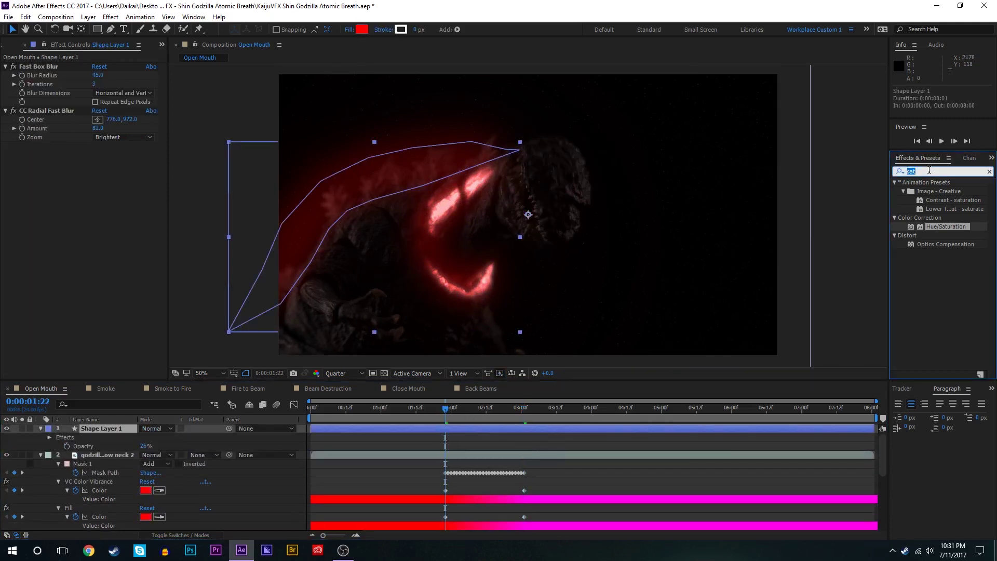
type("fill")
left_click_drag(921, 235, 710, 215)
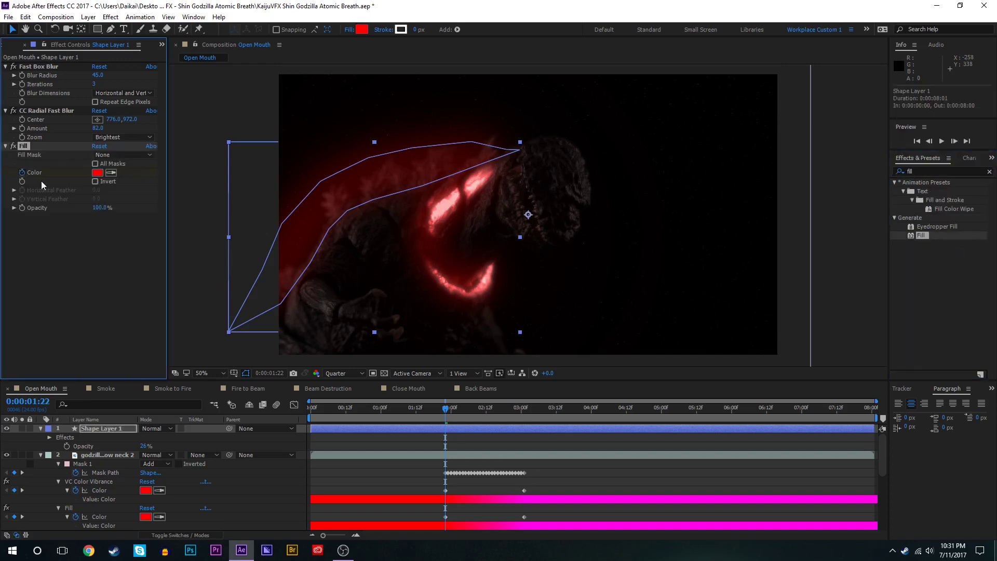
left_click_drag(22, 146, 61, 64)
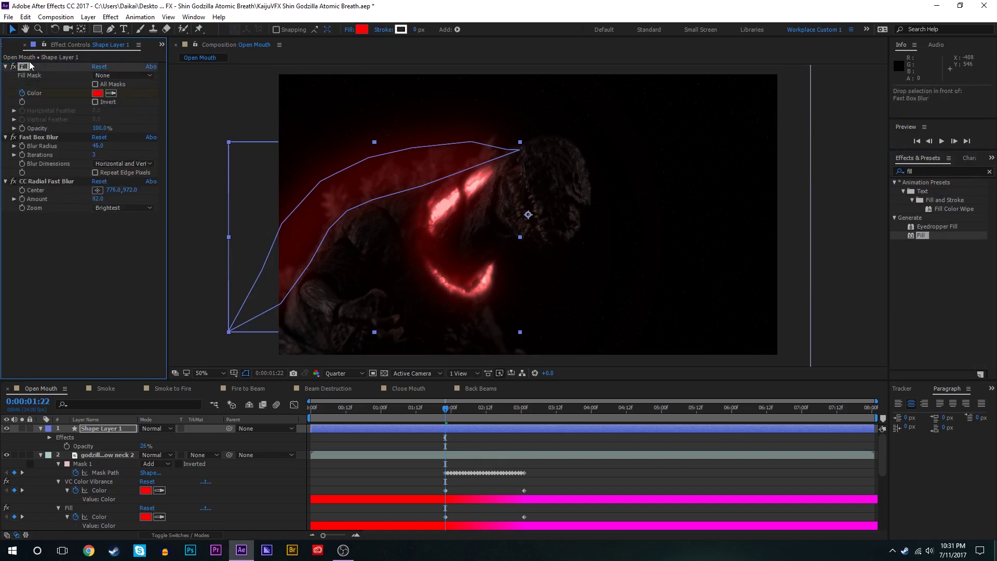
Step: Keyframe Shape Layer 1's Fill color at 0:00:03:01, sampling the magenta from godzilla glow neck 2's color swatch
left_click(527, 410)
left_click_drag(528, 413, 525, 414)
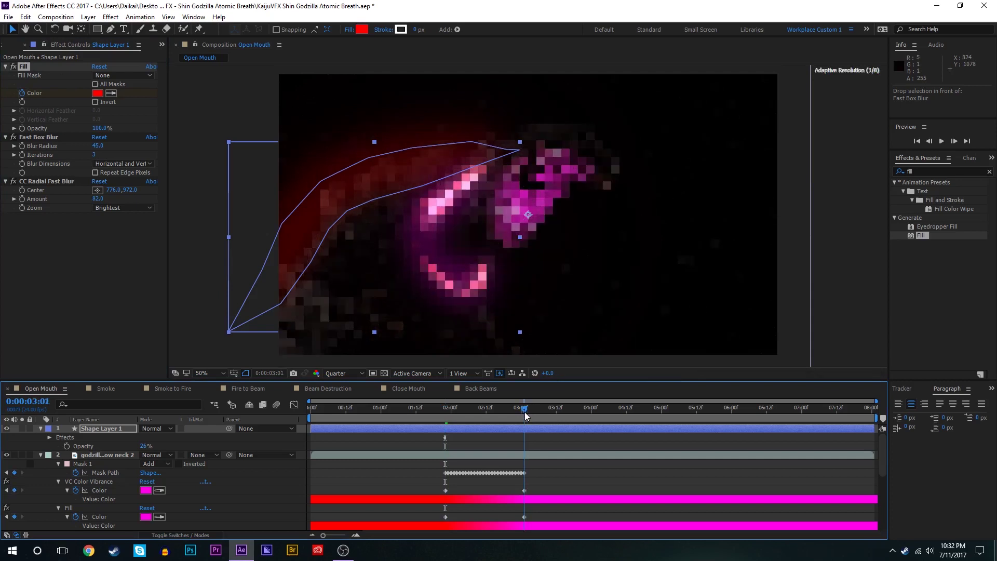
left_click(111, 93)
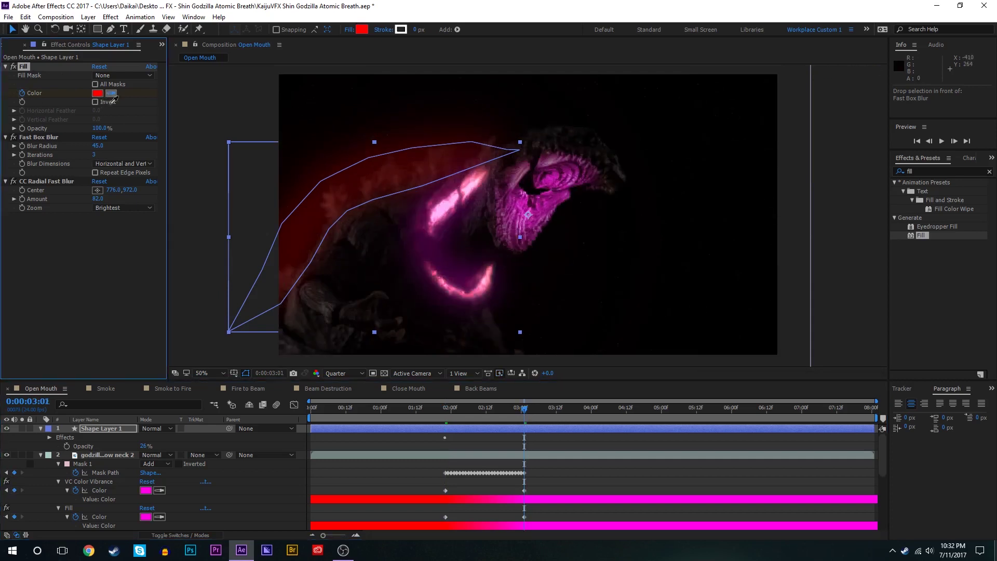
left_click(147, 490)
left_click(615, 446)
scroll(632, 245, "down", 2)
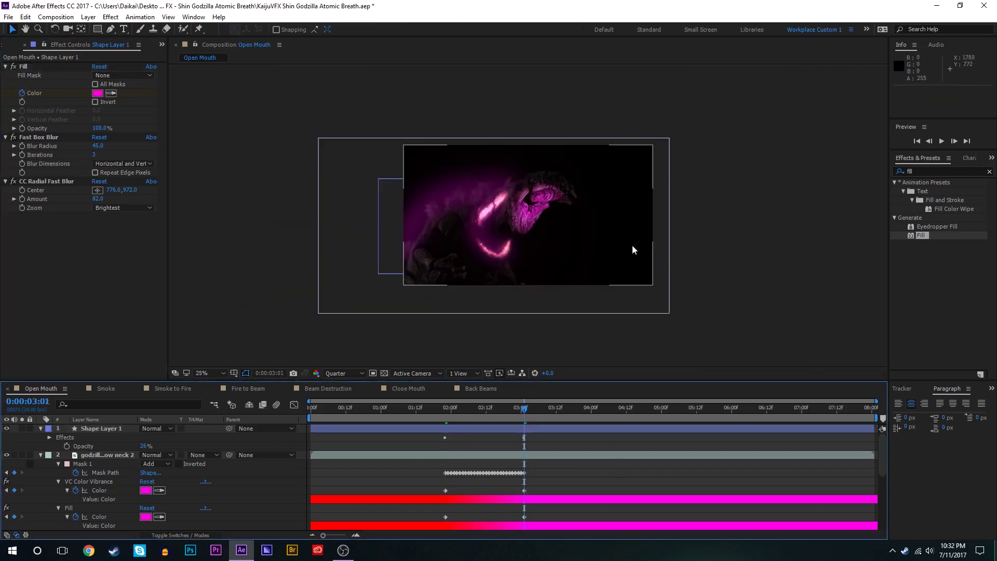
scroll(631, 245, "up", 2)
Step: Collapse the layers' keyframed properties, compare the glow between 0:00:01:17 and 0:00:03:01, and save the project
key("u")
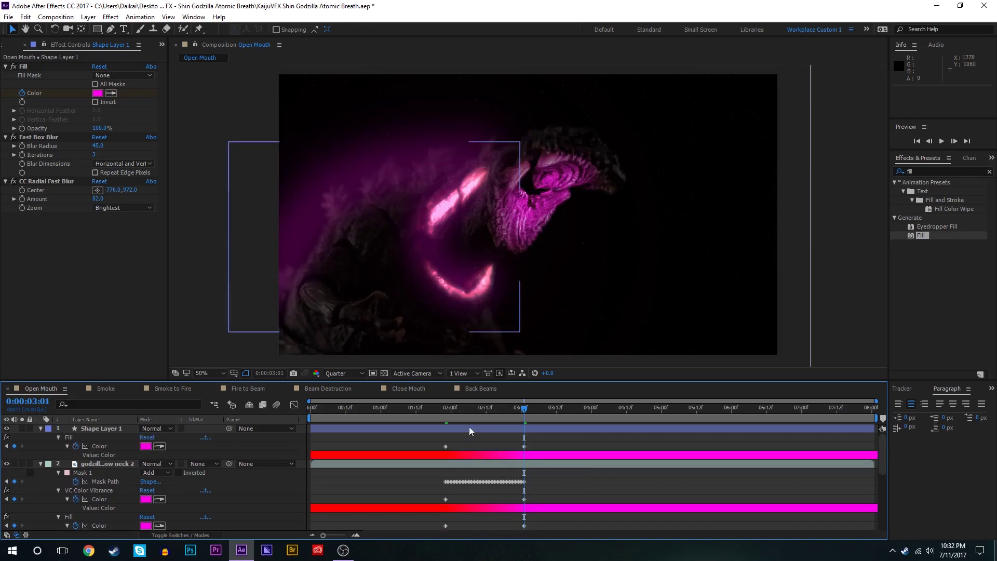
key("u")
left_click_drag(453, 411, 430, 414)
key("ctrl+z")
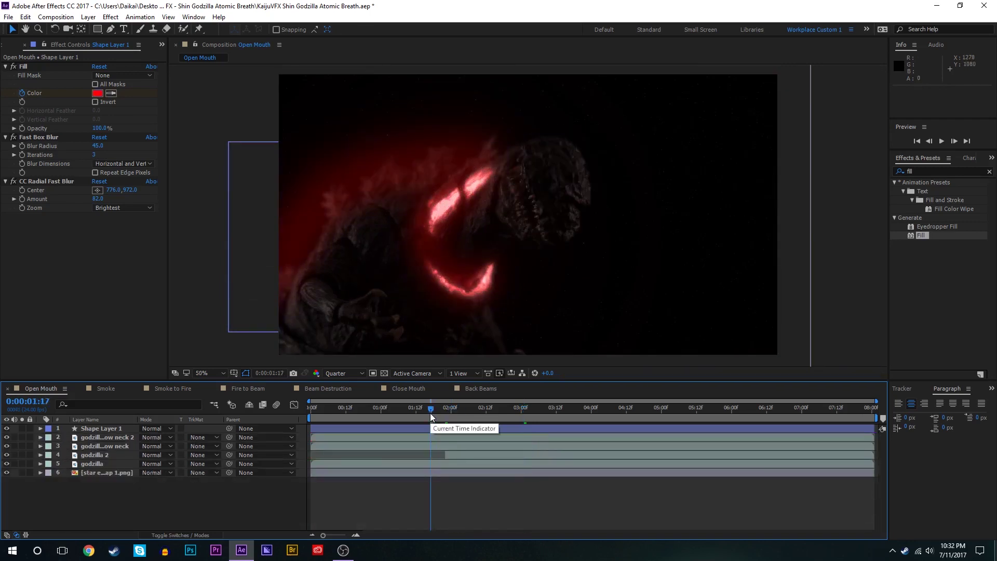
left_click_drag(425, 409, 445, 415)
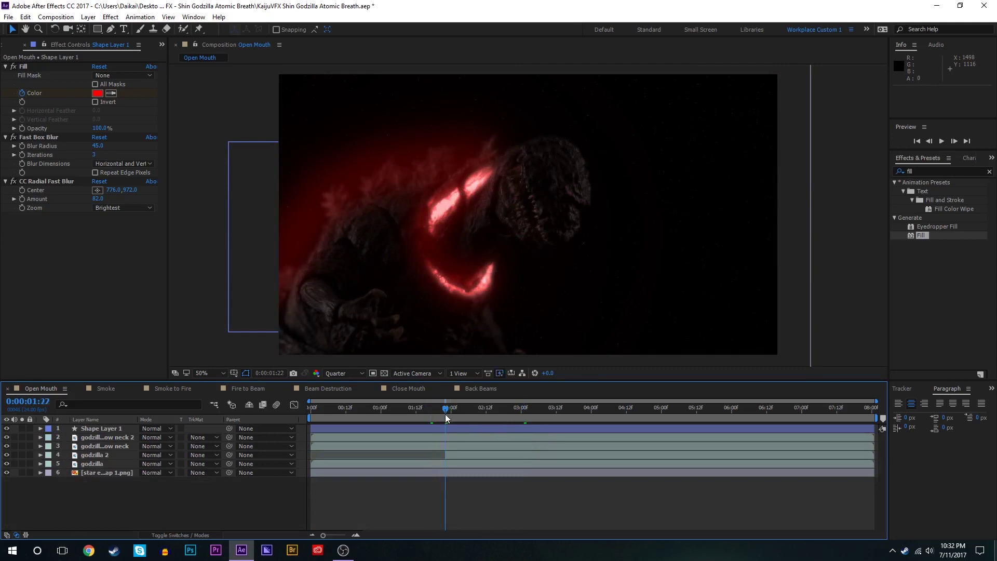
left_click(524, 414)
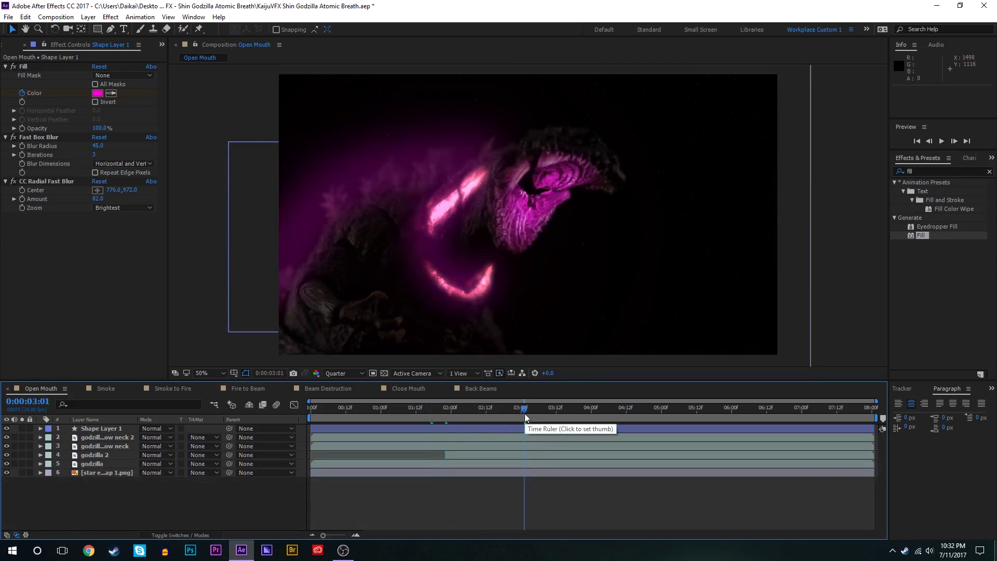
left_click(431, 414)
key("ctrl+s")
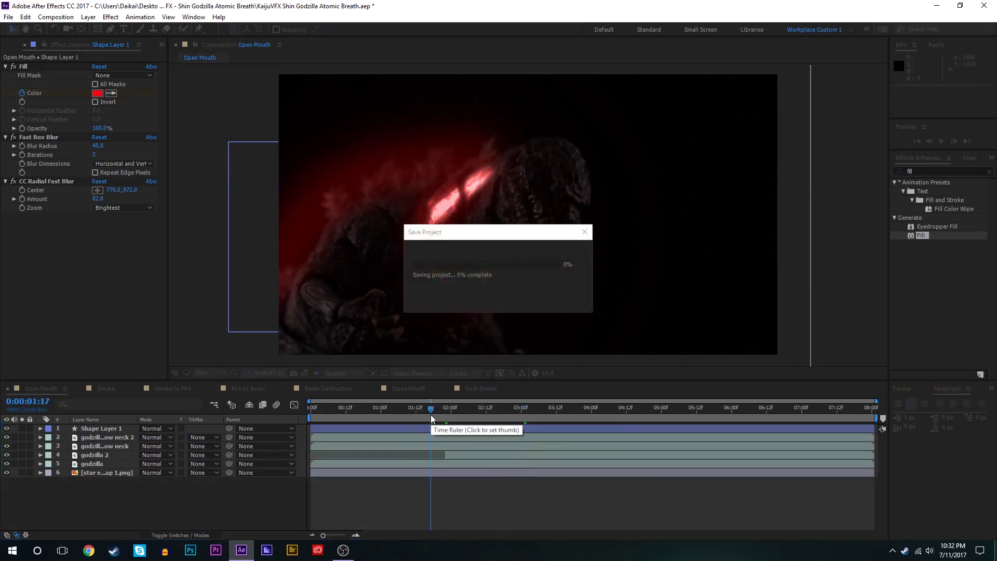
Step: Preview the red-to-magenta glow transition, replaying it from 0:00:01:18
key("space")
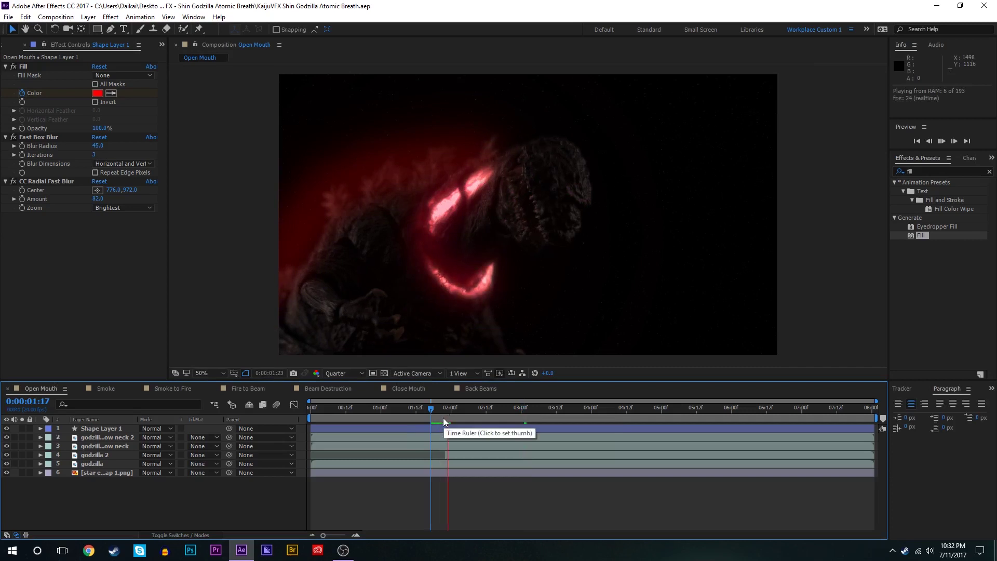
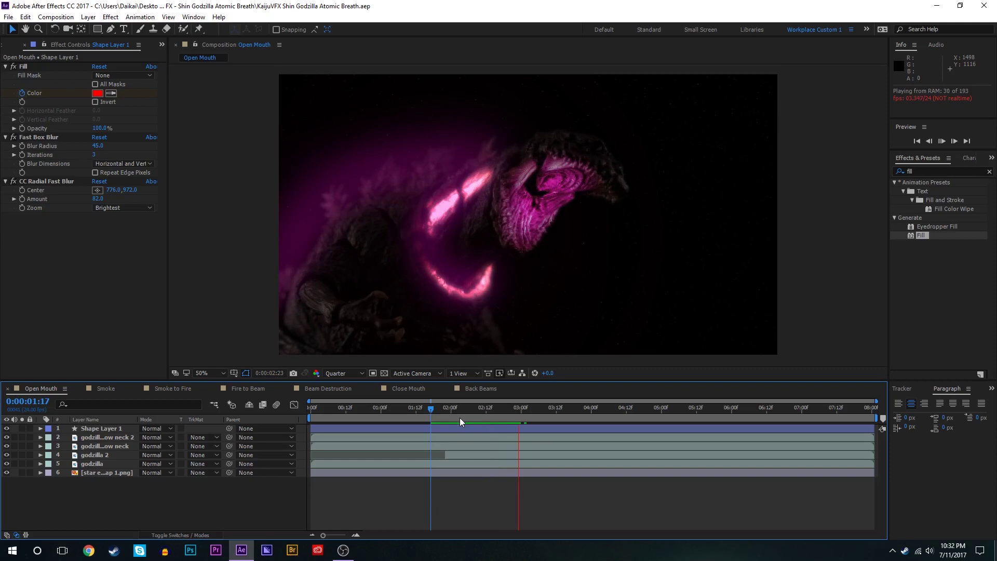
left_click(434, 410)
key("space")
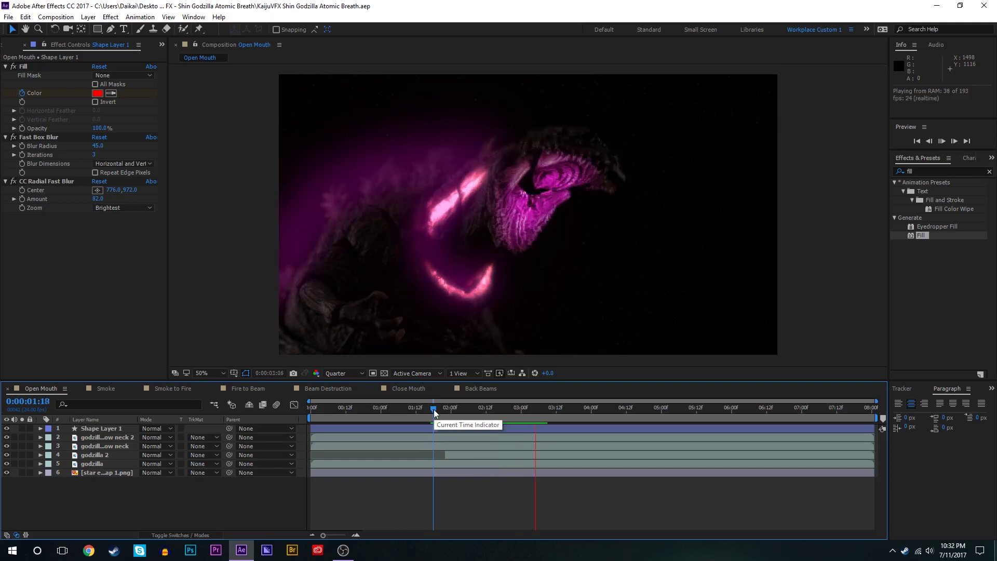
key("space")
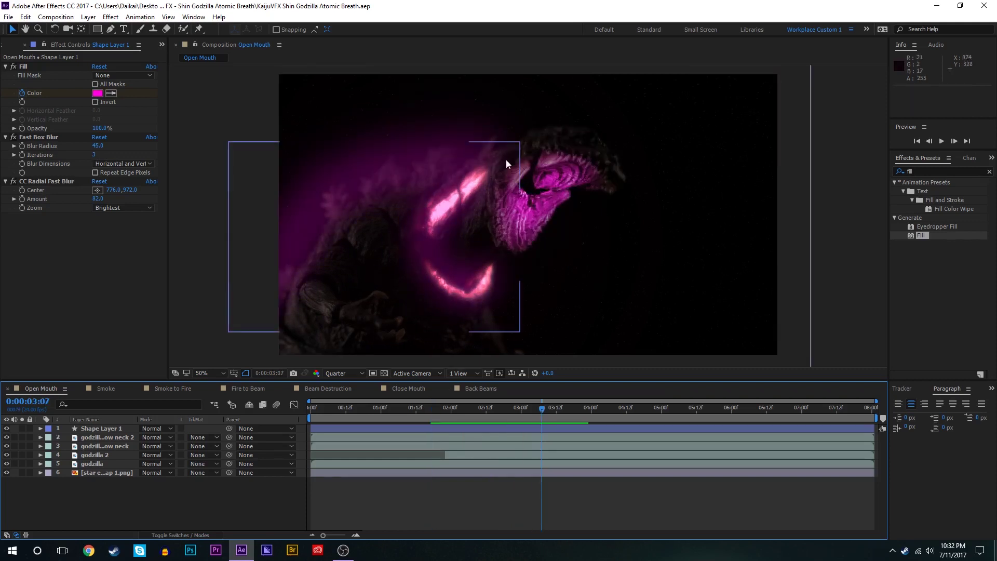
Step: Duplicate the godzilla 2 layer and hide the copy, godzilla 3
left_click(455, 455)
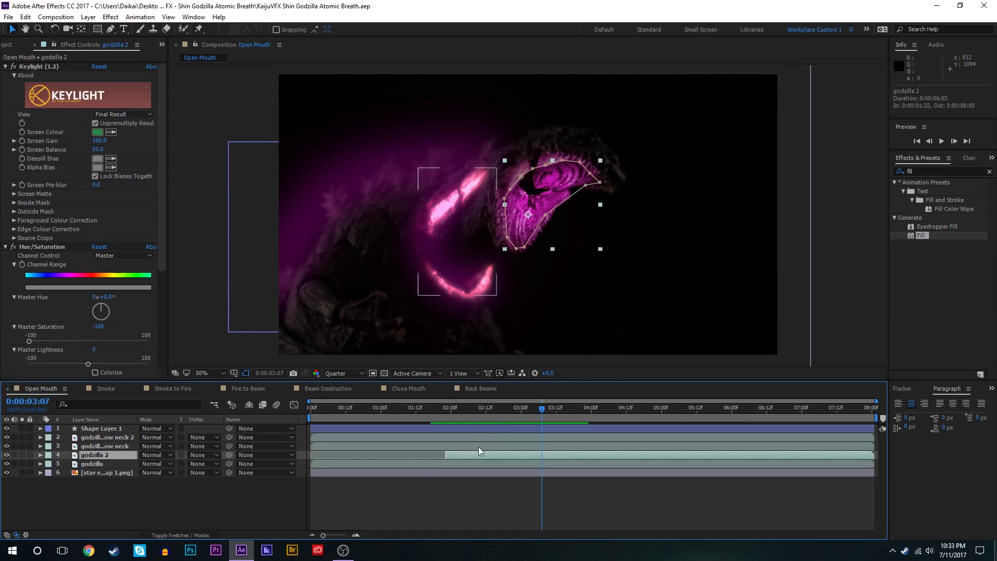
key("ctrl+d")
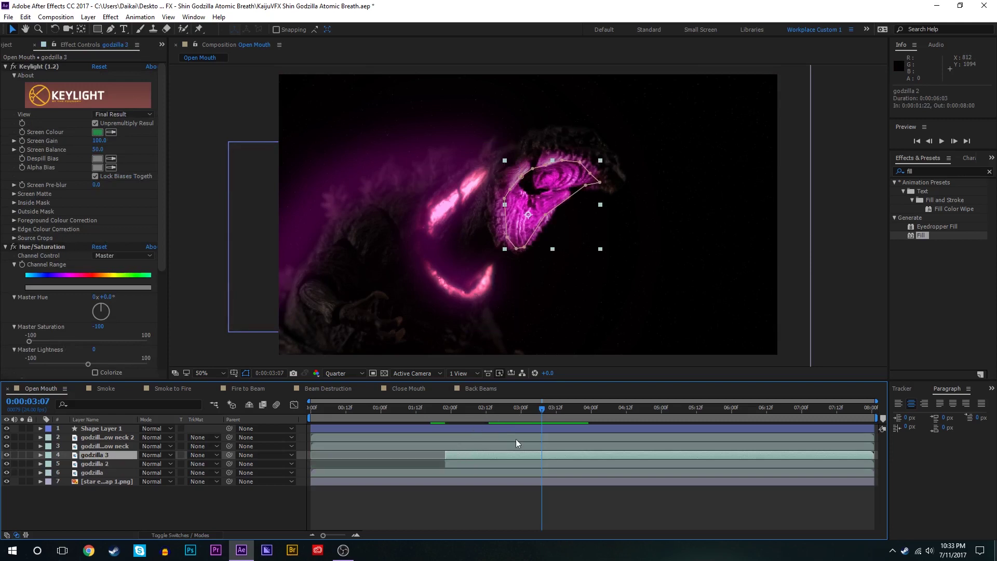
left_click(922, 170)
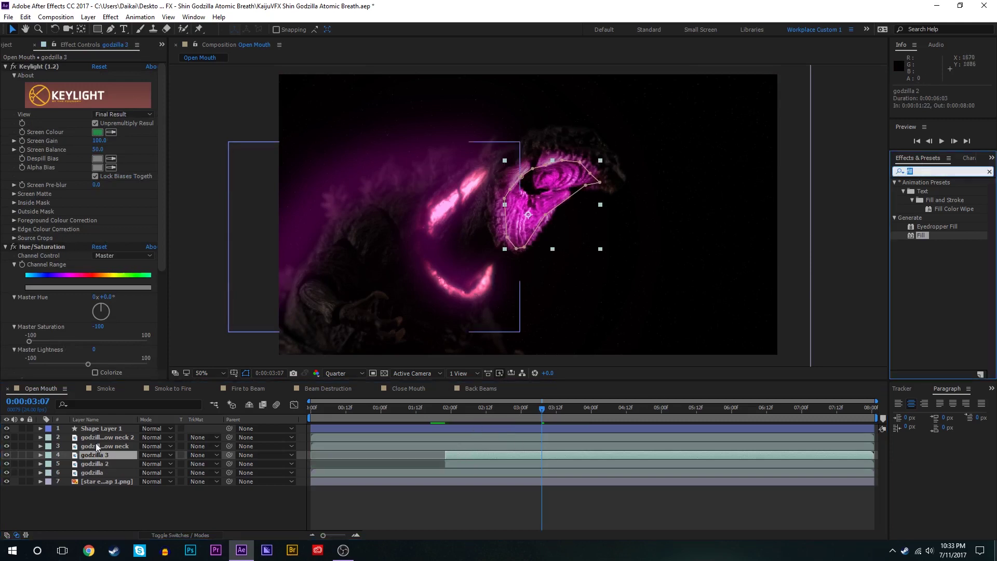
left_click(87, 465)
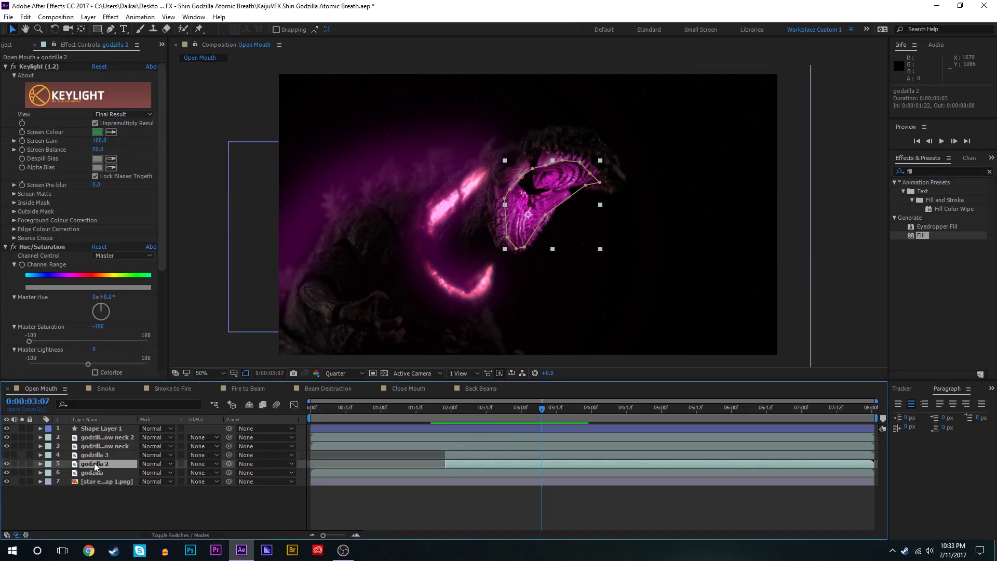
Step: Find the Glow effect under Stylize and apply it to the godzilla 2 layer
left_click(935, 171)
type("g")
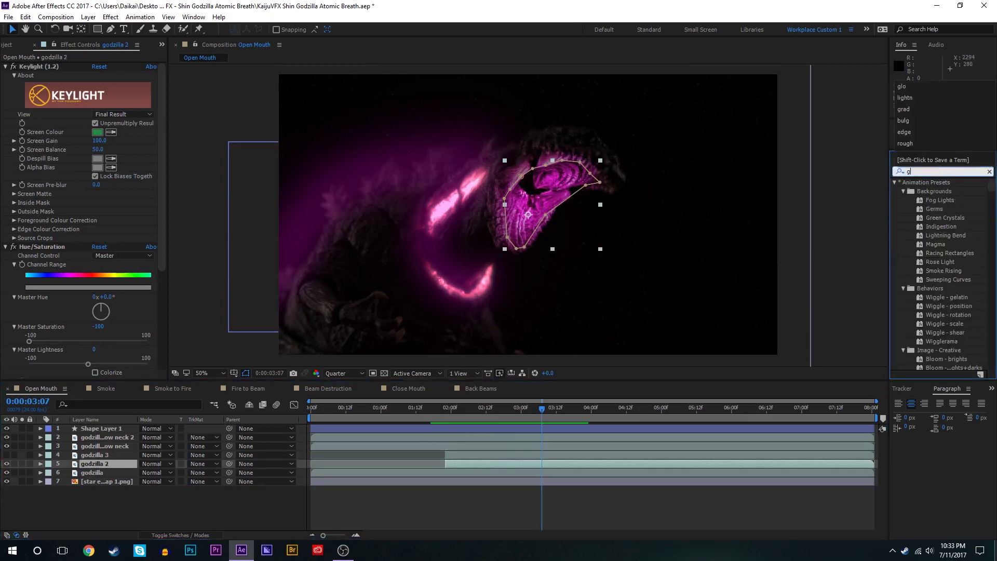
type("lo")
double_click(935, 297)
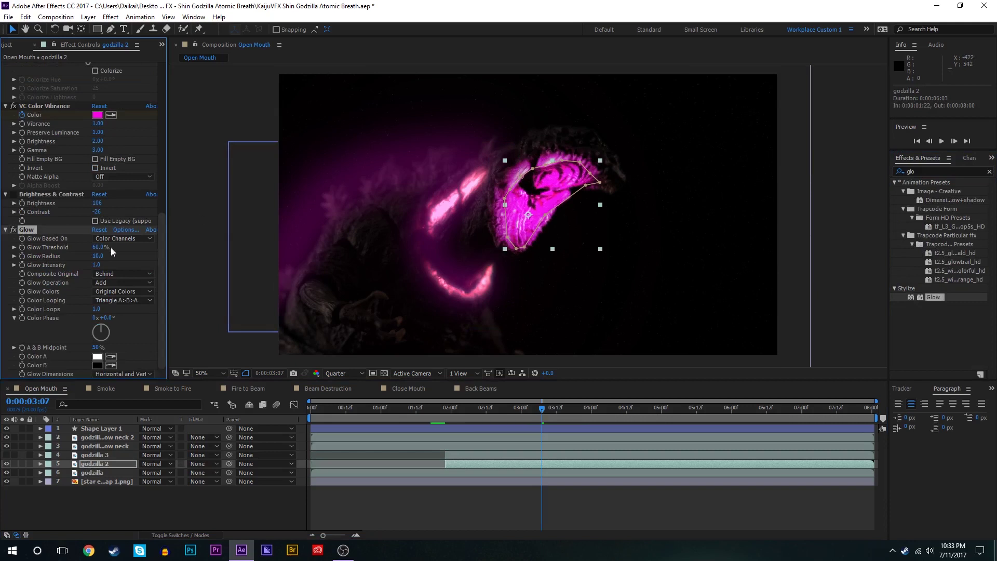
Step: Set godzilla 2's Glow Threshold to 5.5% and Glow Radius to 52 to intensify the mouth glow
left_click_drag(111, 247, 40, 242)
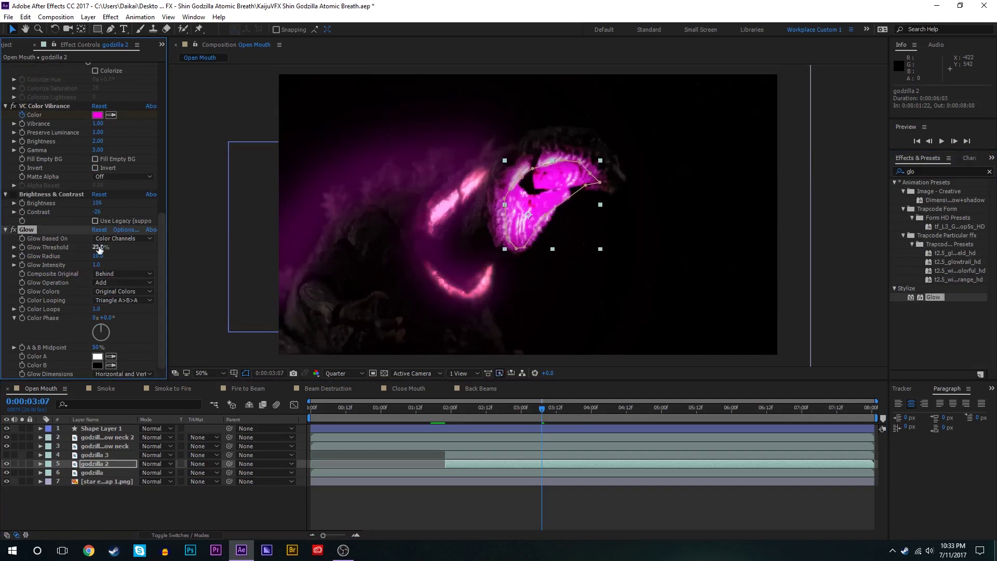
left_click_drag(100, 248, 124, 256)
left_click(503, 511)
scroll(673, 217, "down", 2)
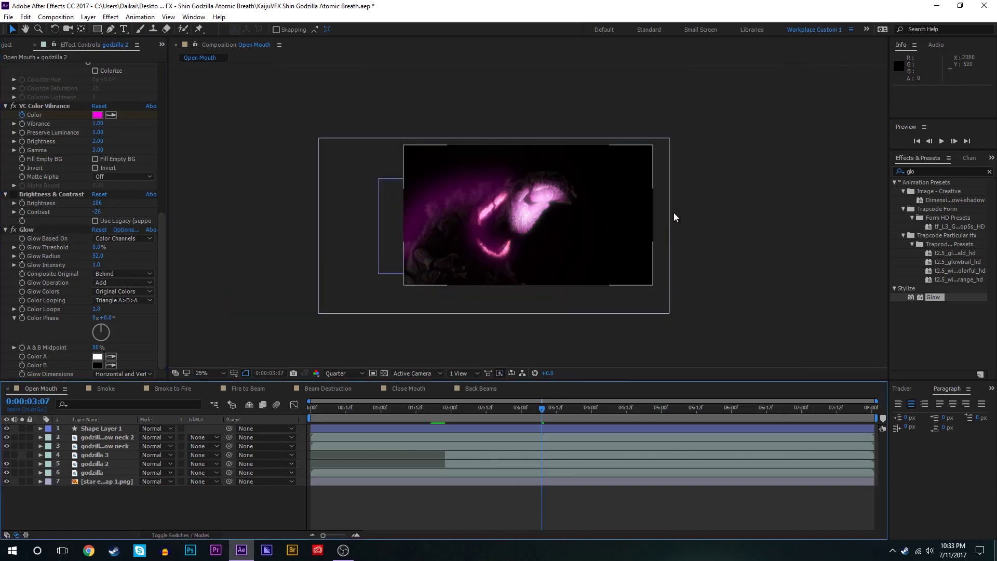
scroll(674, 213, "up", 2)
mouse_move(98, 247)
left_mouse_down()
mouse_move(115, 245)
mouse_move(89, 246)
mouse_move(103, 247)
left_mouse_up()
left_click(511, 519)
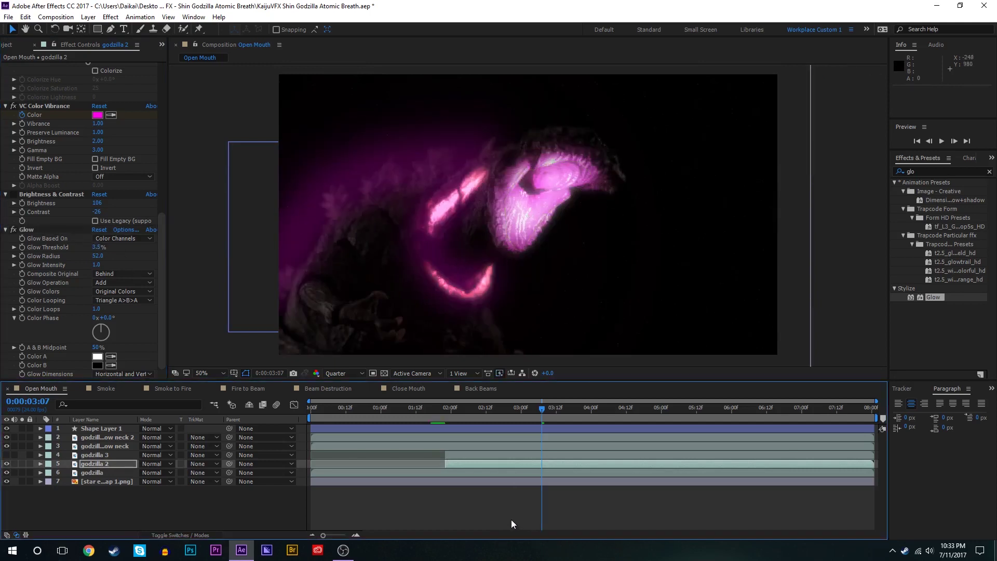
scroll(584, 215, "down", 2)
scroll(584, 215, "up", 2)
Step: Make the godzilla 3 layer visible again and apply the Glow effect to it
left_click(502, 455)
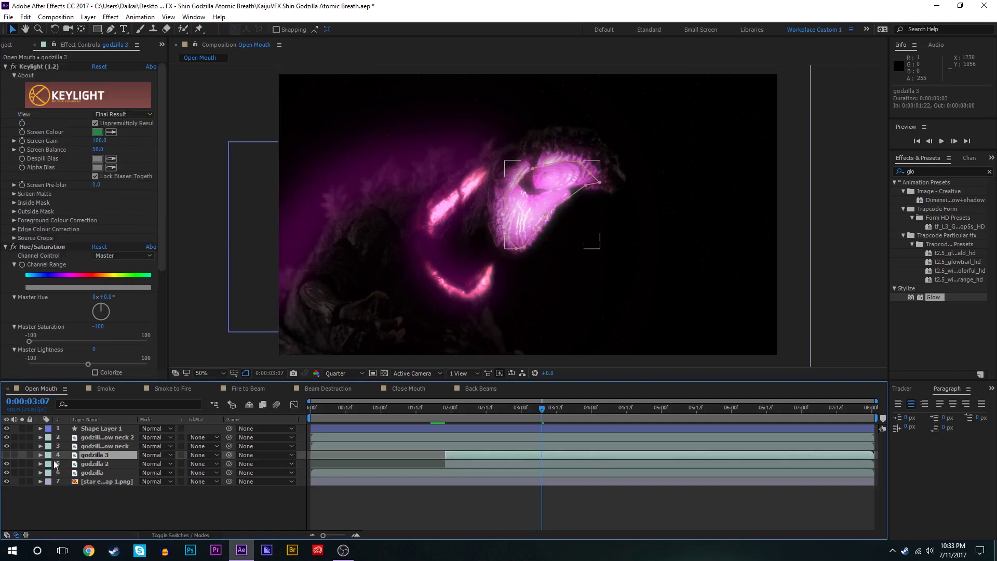
double_click(946, 297)
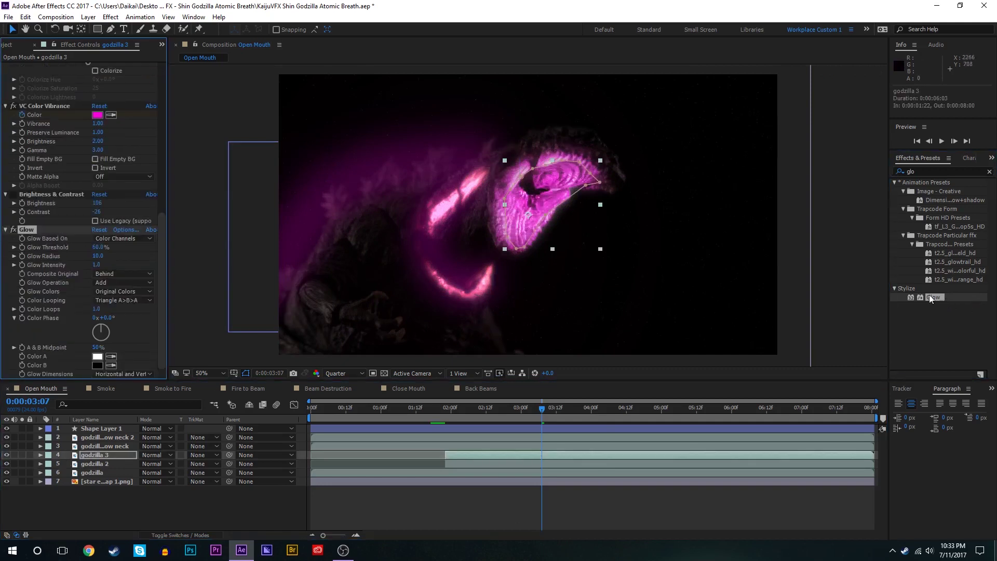
Step: Set godzilla 3's Glow Threshold to 0% and Glow Radius to 235, and switch that Glow effect off
left_click_drag(90, 248, 3, 253)
left_click(98, 255)
type("235")
key("Return")
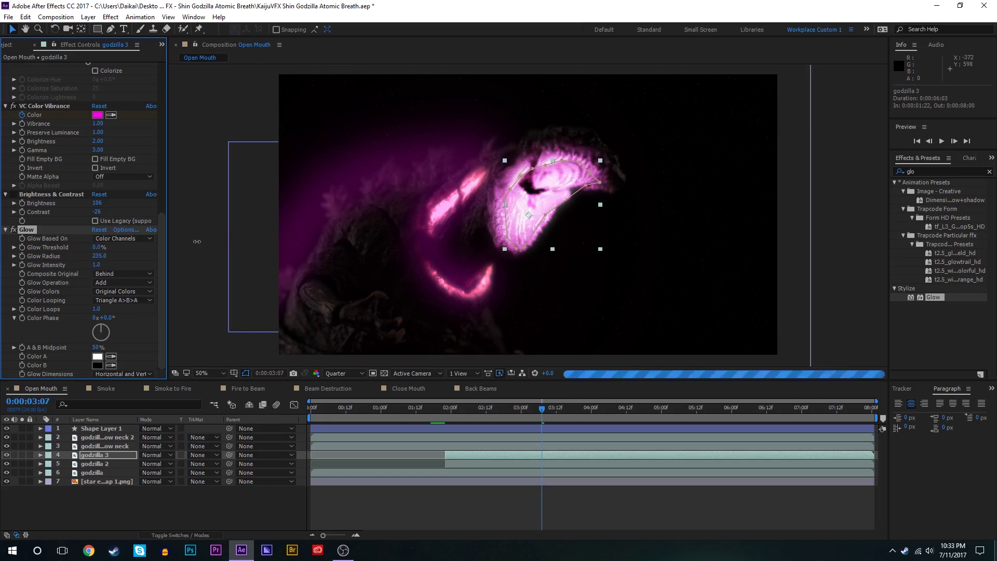
left_click(17, 231)
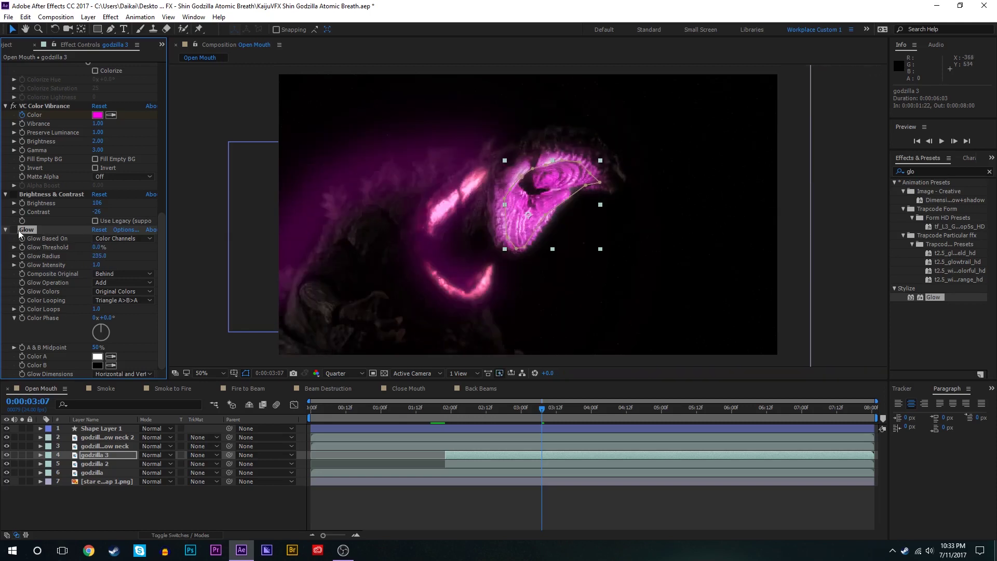
Step: Hide the godzilla 3 layer and duplicate the Glow effect on godzilla 2
left_click(6, 455)
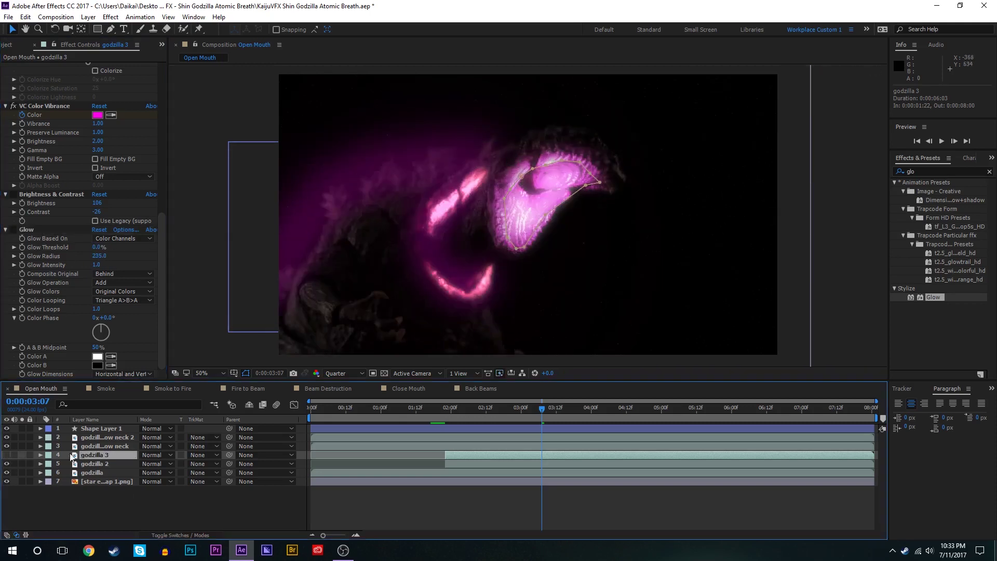
left_click(104, 463)
left_click_drag(160, 189, 160, 334)
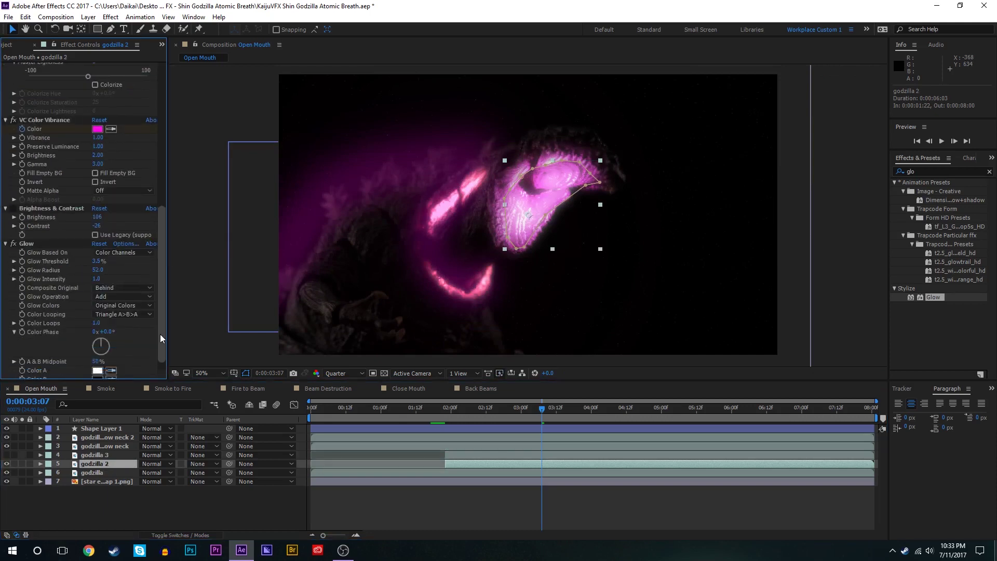
left_click(60, 230)
key("ctrl+d")
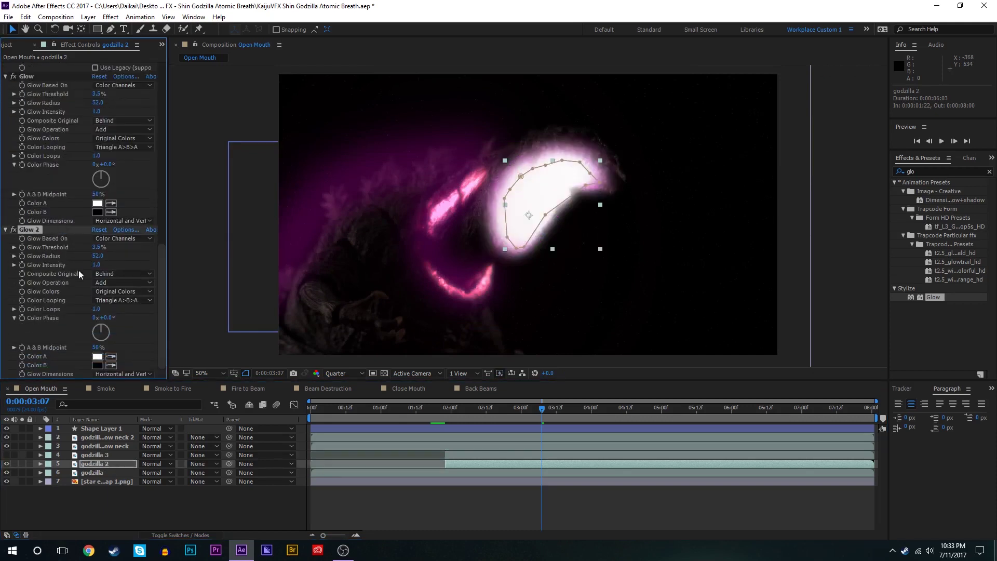
Step: Set godzilla 2's second Glow effect to a 100% threshold and raise its Glow Radius above 400
left_click_drag(15, 247, 439, 225)
left_click(107, 247)
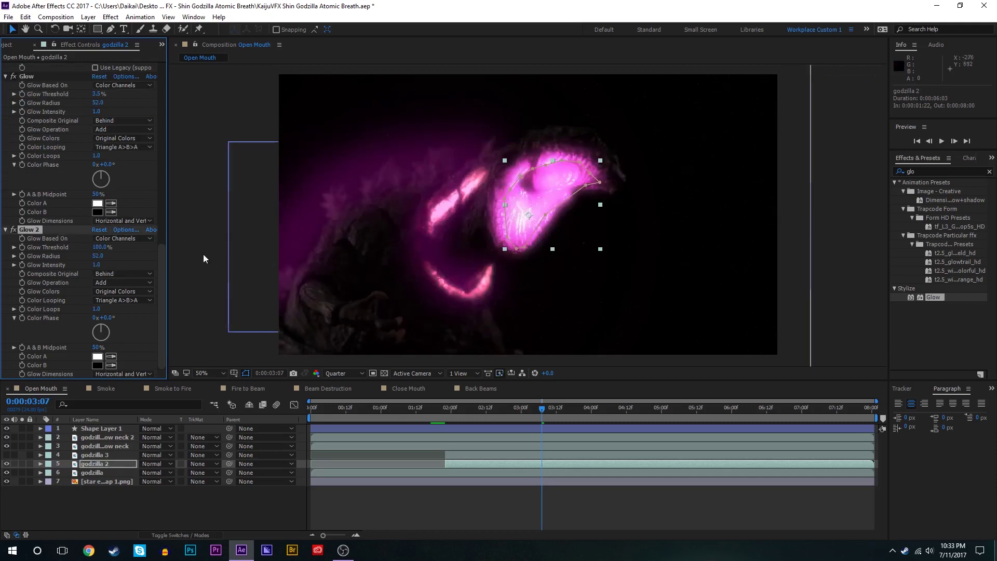
left_click_drag(98, 256, 254, 230)
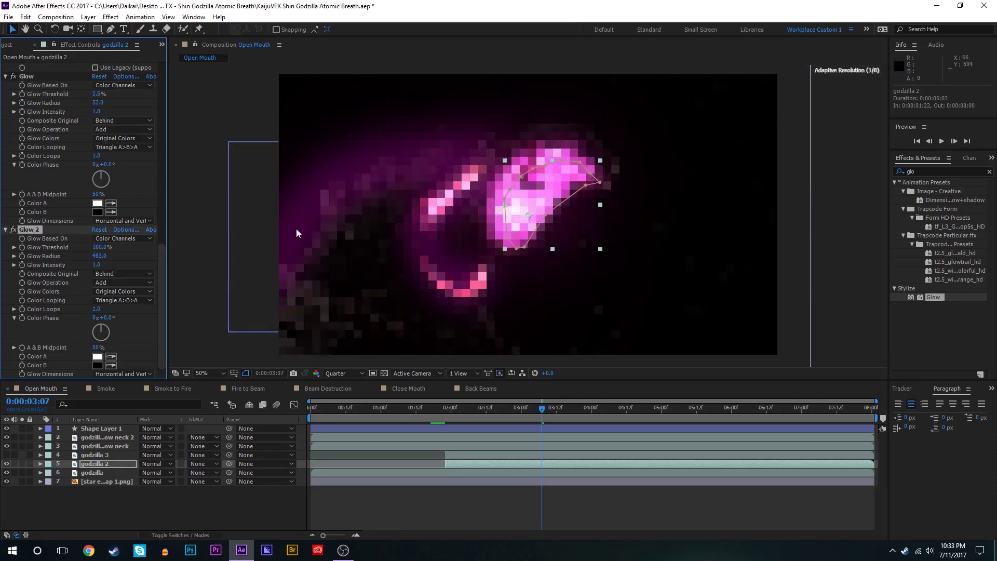
Step: Toggle godzilla 2's second Glow effect off and on to compare the mouth with and without it
left_click(636, 512)
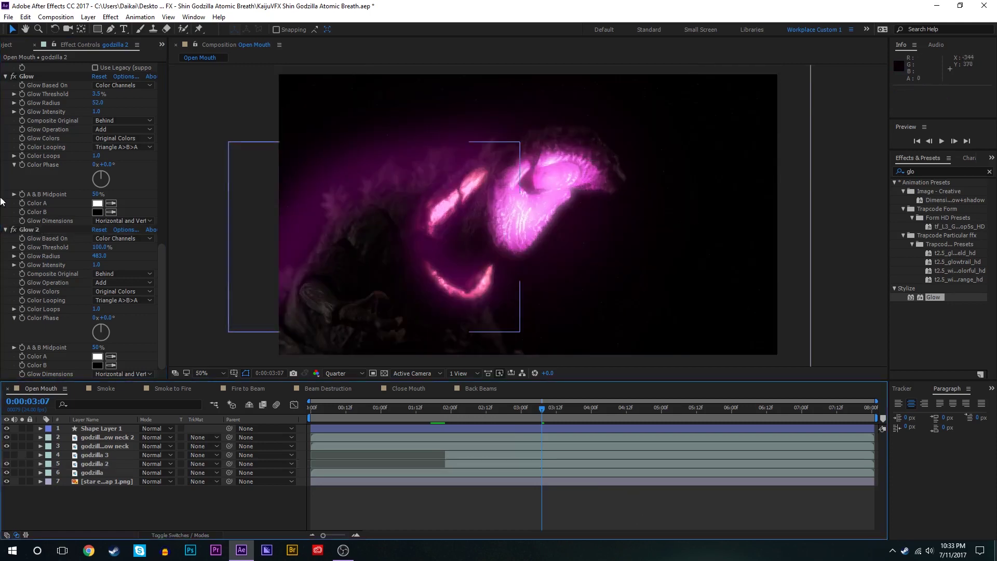
left_click(14, 231)
left_click(15, 231)
left_click(14, 231)
left_click(14, 231)
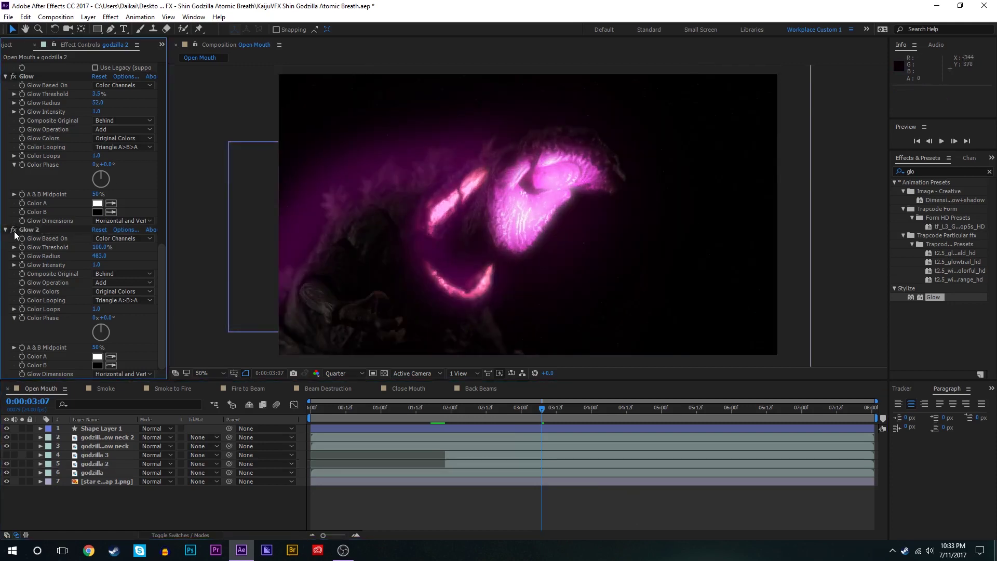
left_click(14, 231)
left_click(14, 231)
Step: Show the godzilla 3 layer, apply Fast Box Blur to it and set the Blur Radius to 129
left_click(518, 223)
double_click(923, 171)
type("fas")
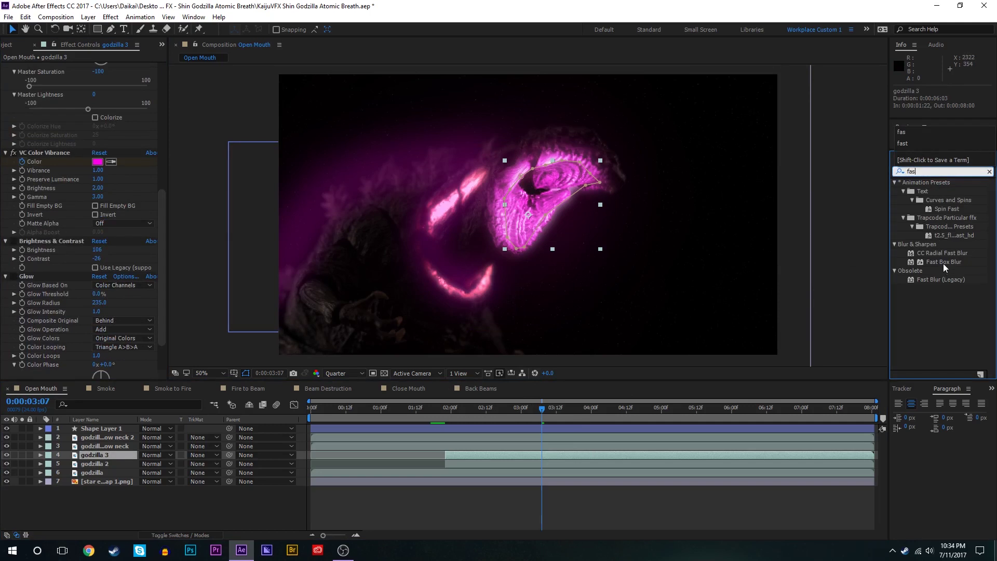
double_click(943, 262)
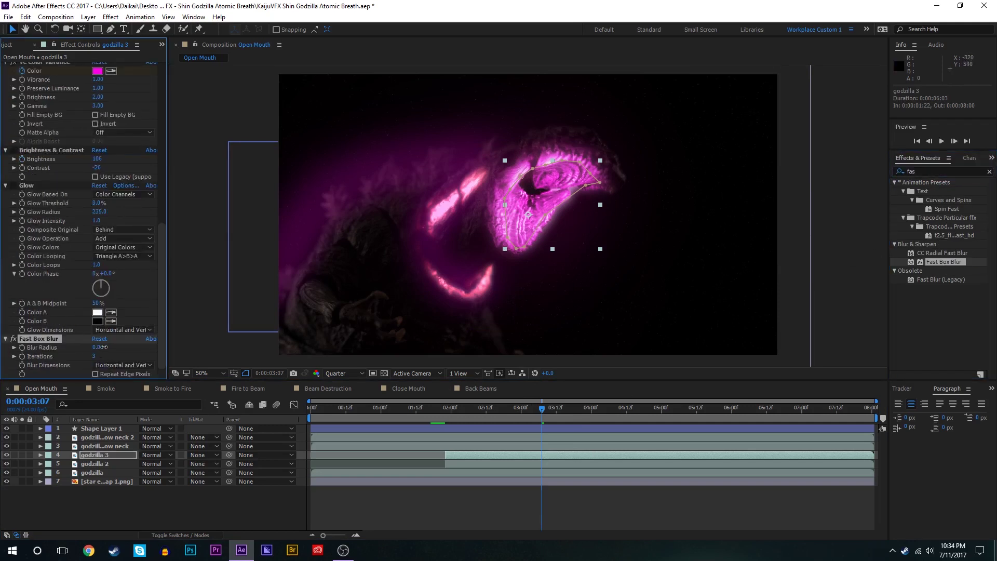
left_click_drag(98, 347, 144, 331)
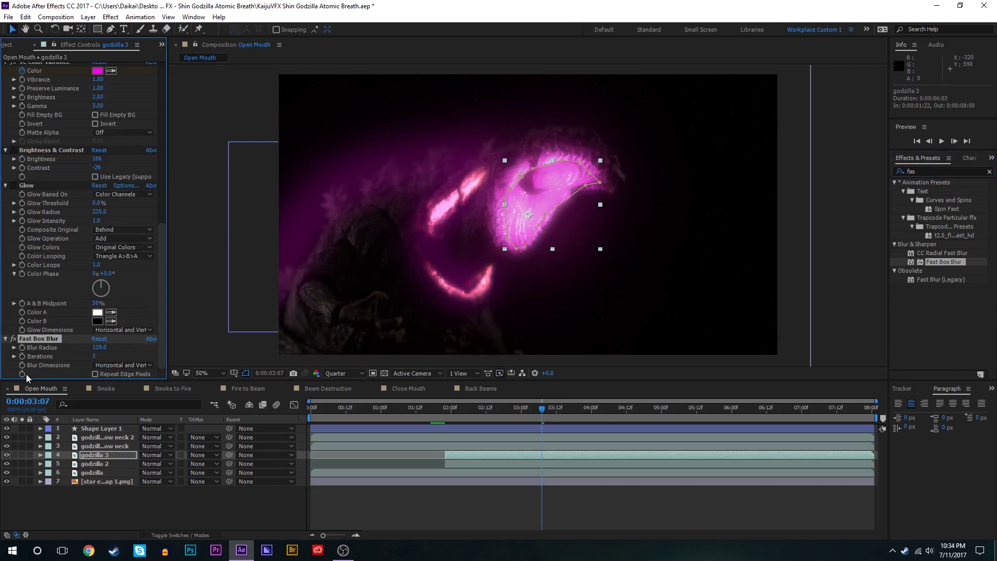
Step: Move the godzilla 3 layer beneath godzilla 2 and check the mouth glow at different times
left_click(480, 519)
left_click_drag(575, 416, 550, 410)
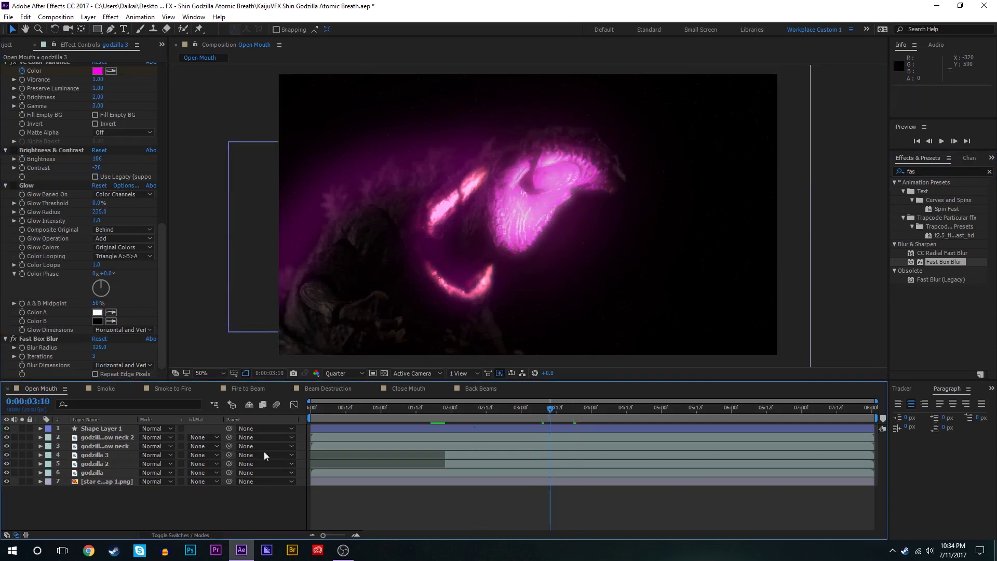
left_click_drag(104, 457, 111, 465)
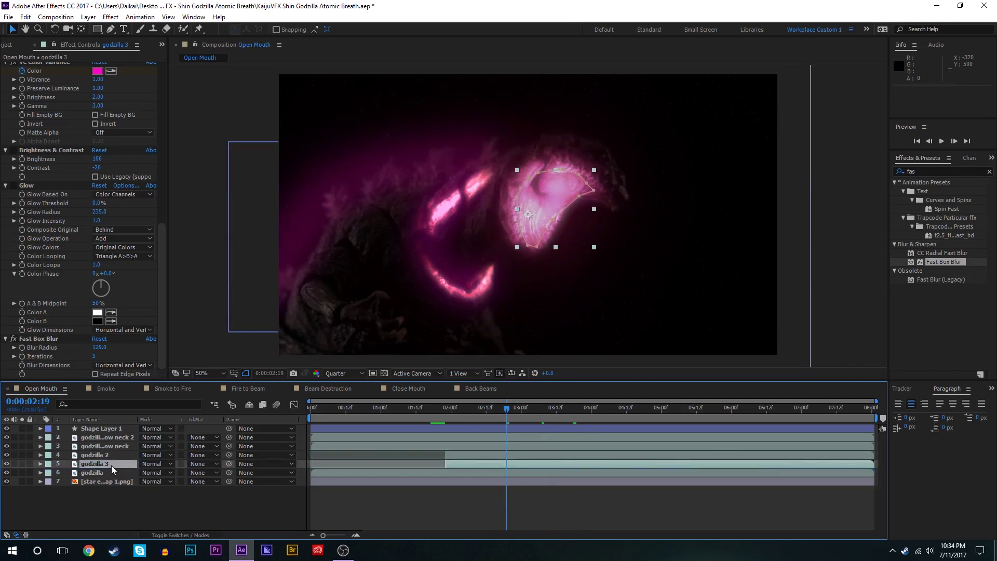
left_click(463, 503)
left_click_drag(538, 410, 550, 411)
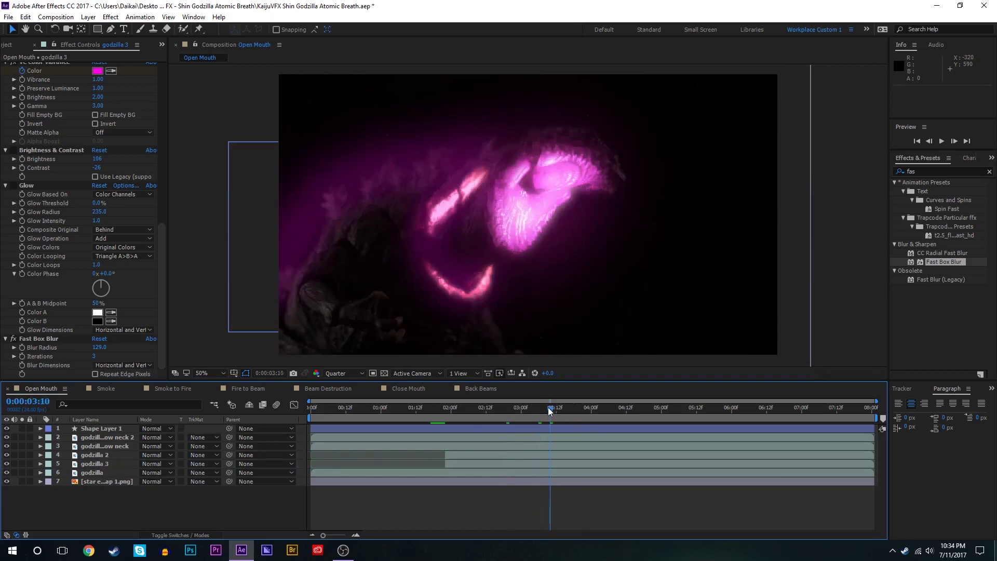
Step: Toggle the visibility of godzilla 2 and godzilla 3 to compare each layer's contribution to the mouth glow
left_click(114, 455)
left_click(7, 455)
left_click(7, 454)
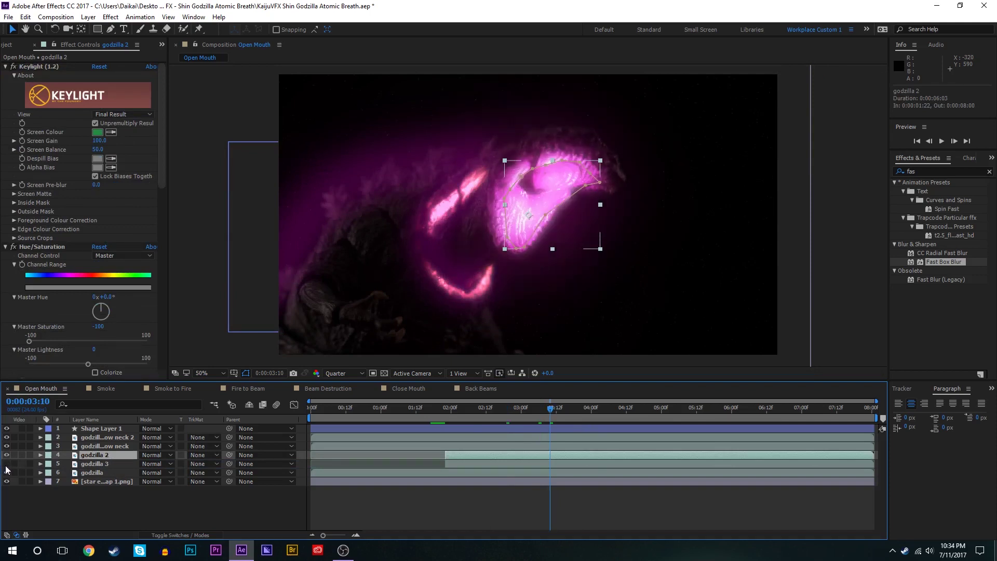
left_click(525, 524)
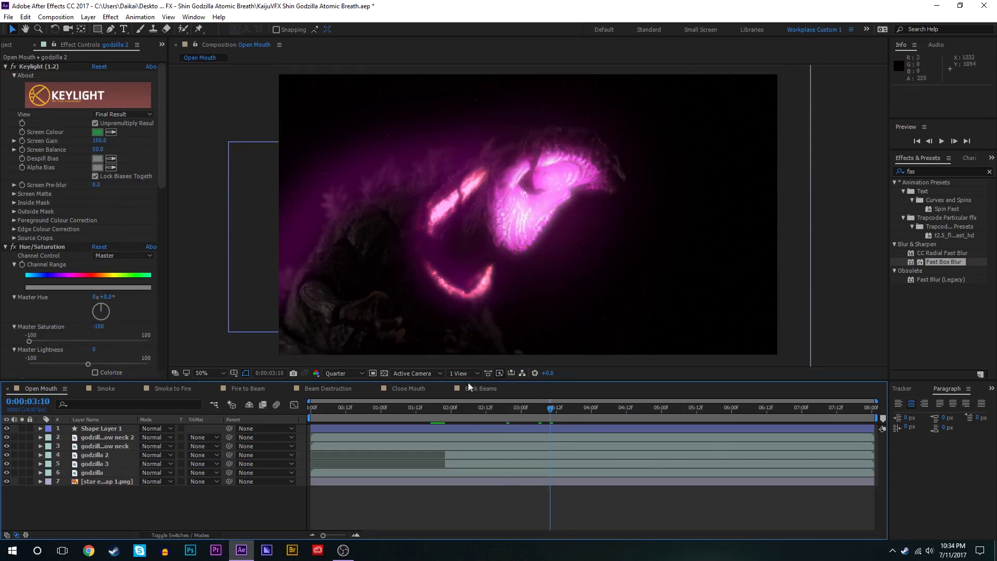
Step: Preview the Open Mouth glow animation from about 0:00:01:18 and scrub through the glowing section
left_click(429, 413)
key("space")
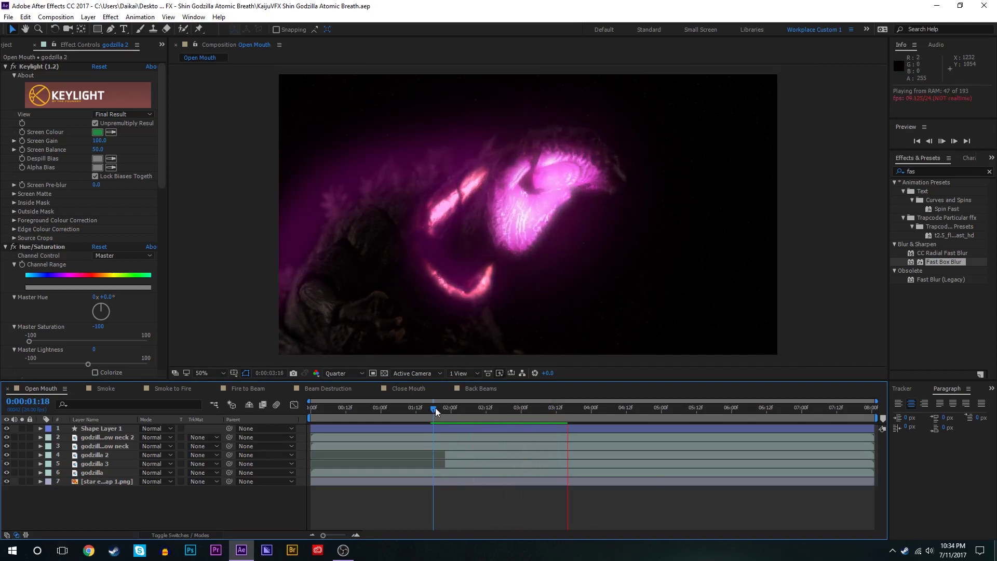
left_click_drag(437, 412, 587, 408)
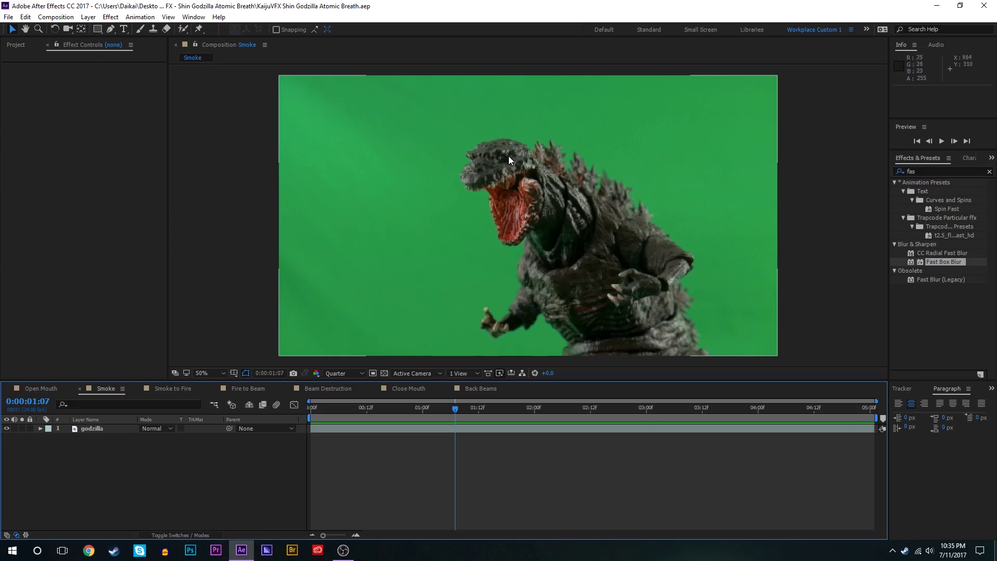
Step: Find the Keylight (1.2) effect and apply it to the godzilla layer in the Smoke composition
left_click(475, 429)
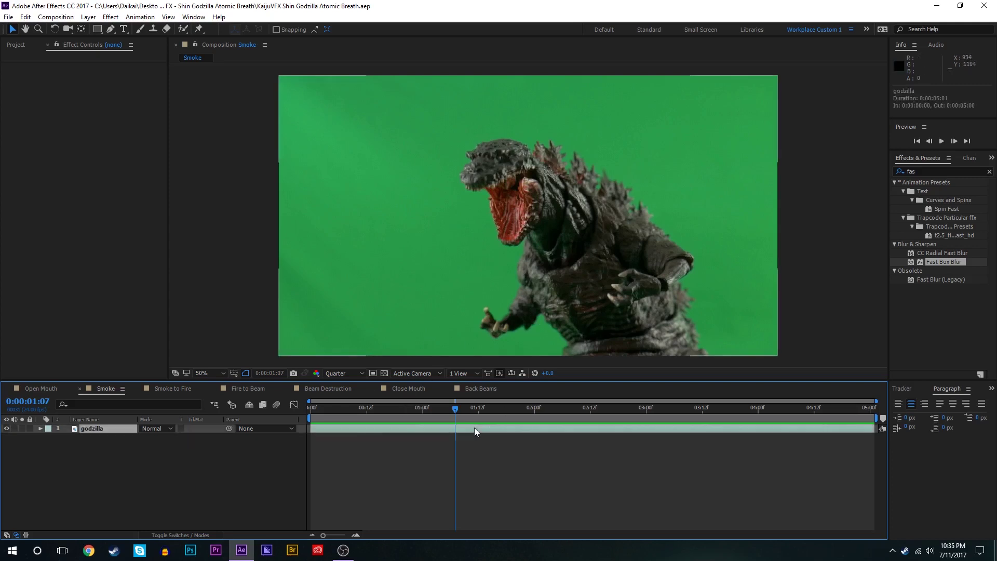
left_click(915, 170)
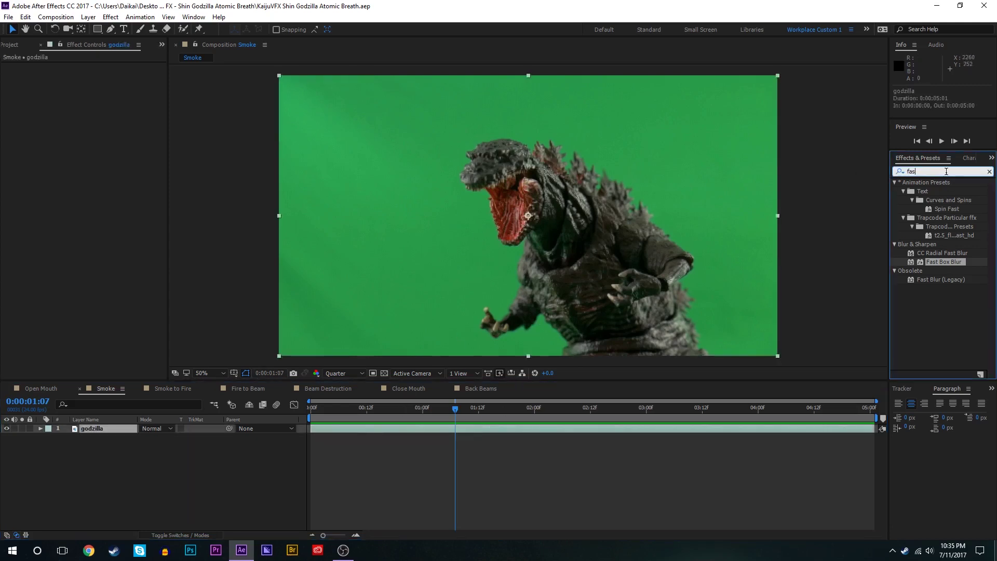
key("BackSpace")
key("BackSpace")
key("BackSpace")
type("key")
double_click(935, 288)
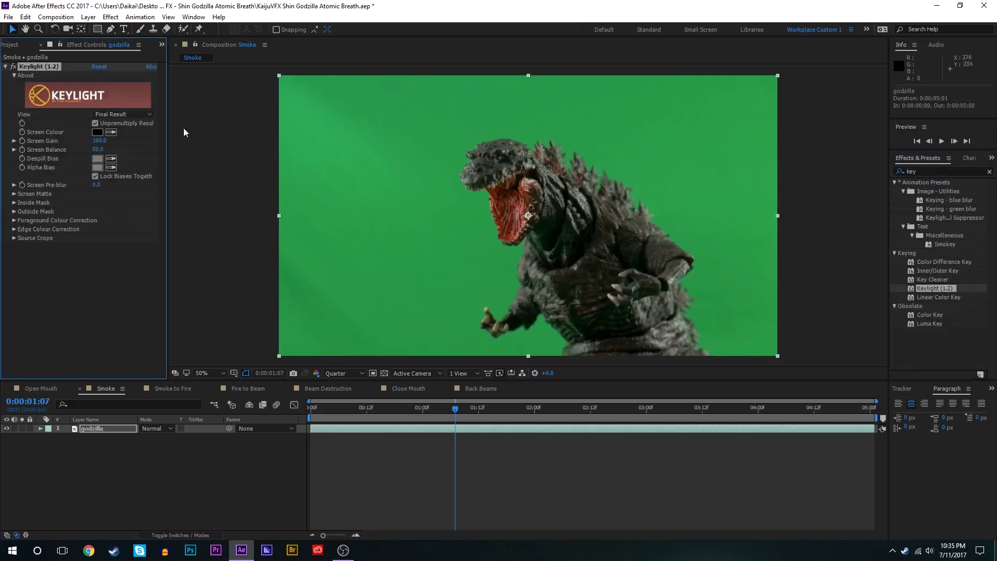
Step: Sample the green background as Keylight's Screen Colour and switch the view to Screen Matte
left_click(110, 133)
left_click(693, 185)
left_click(140, 114)
left_click(129, 171)
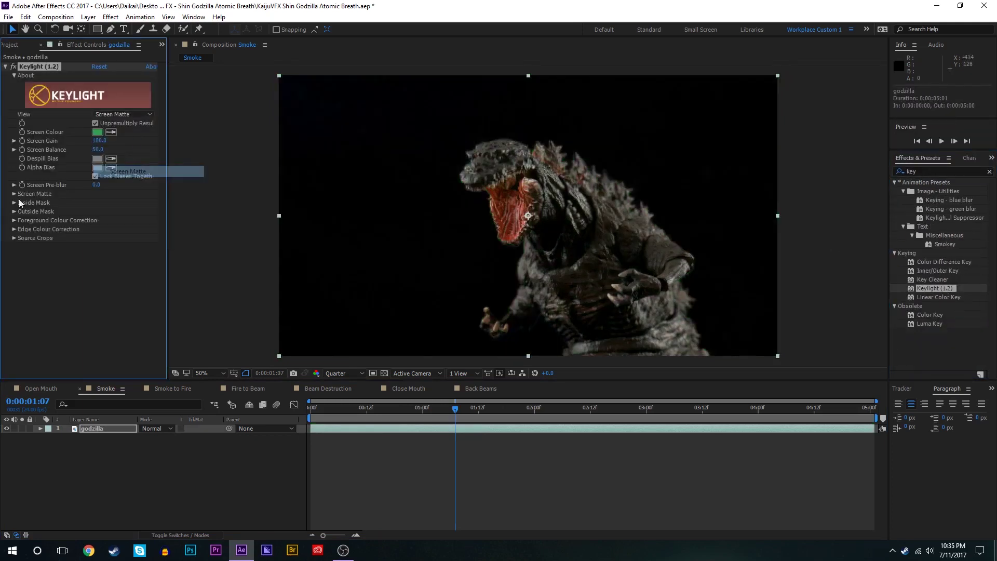
Step: Refine the matte with Clip Black 17, Clip White 65, Shrink/Grow -0.7 and Softness 1, and return the view to Final Result
left_click(14, 193)
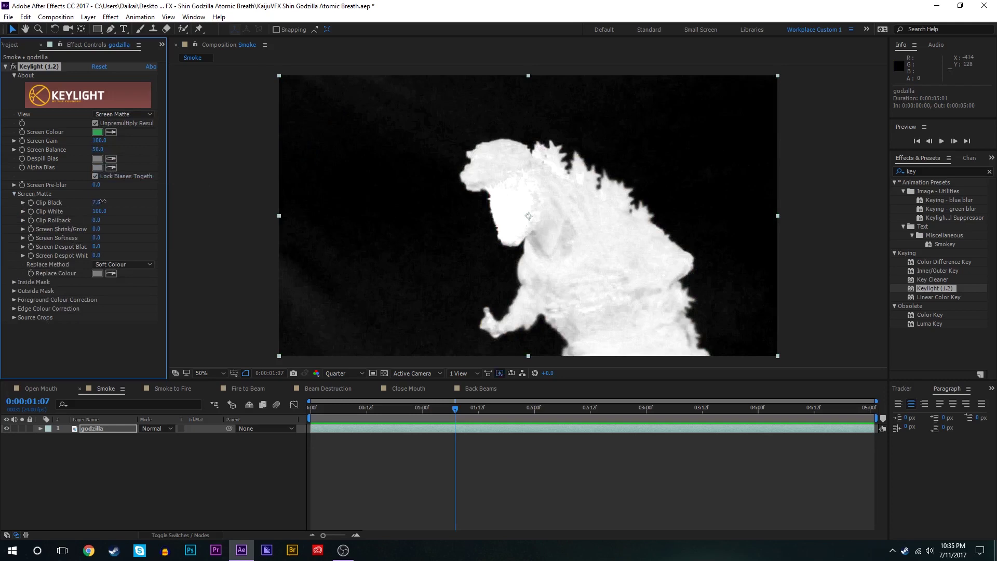
left_click_drag(96, 202, 74, 211)
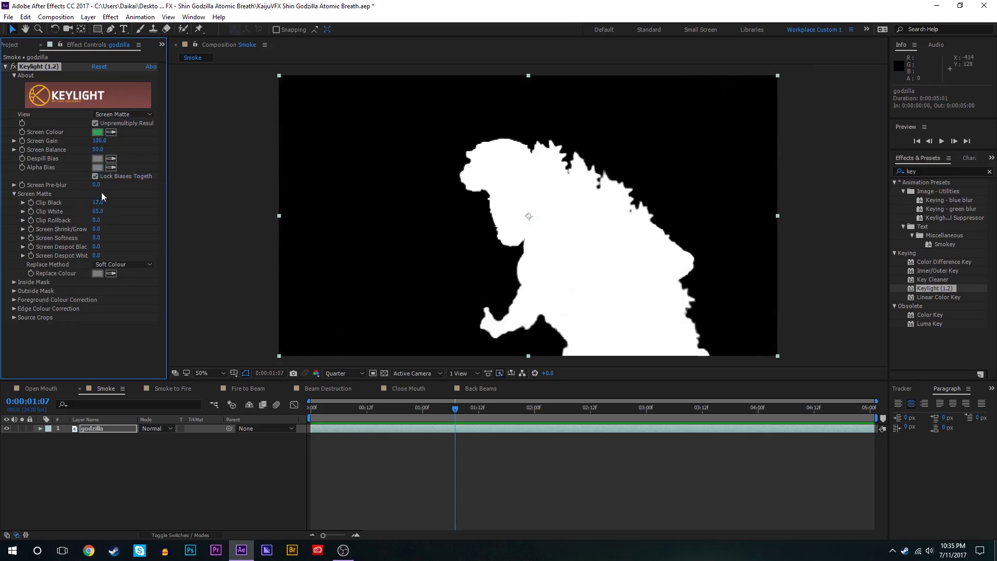
left_click(148, 240)
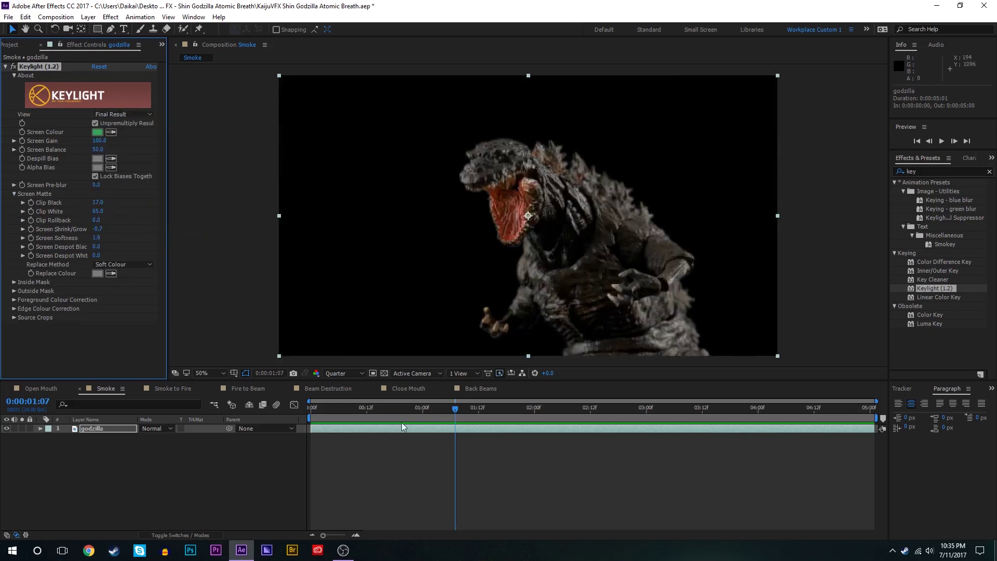
left_click(464, 457)
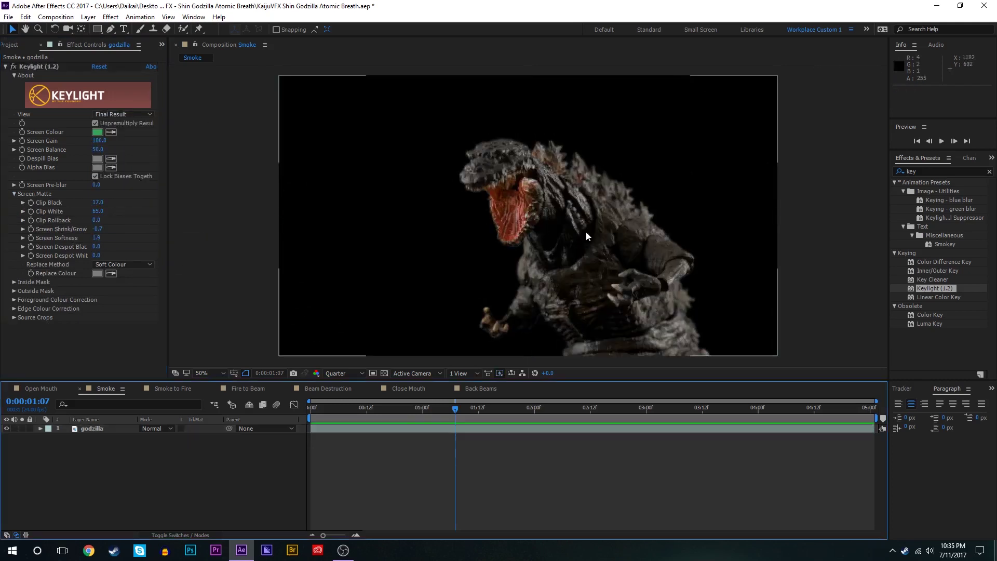
Step: Copy the star environment map layer from the Open Mouth composition into Smoke, beneath the godzilla layer
left_click(39, 388)
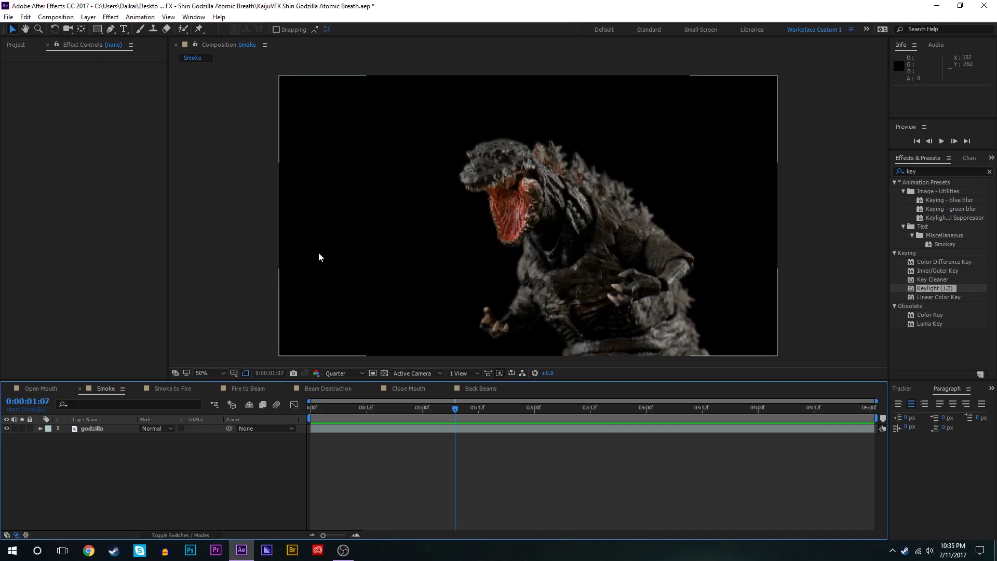
left_click(23, 391)
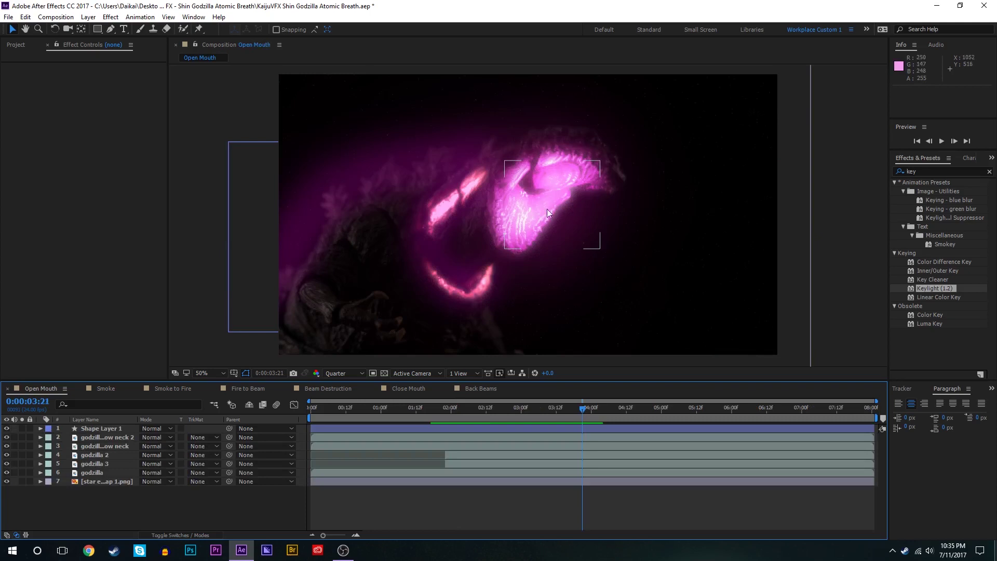
left_click(407, 472)
left_click(404, 482)
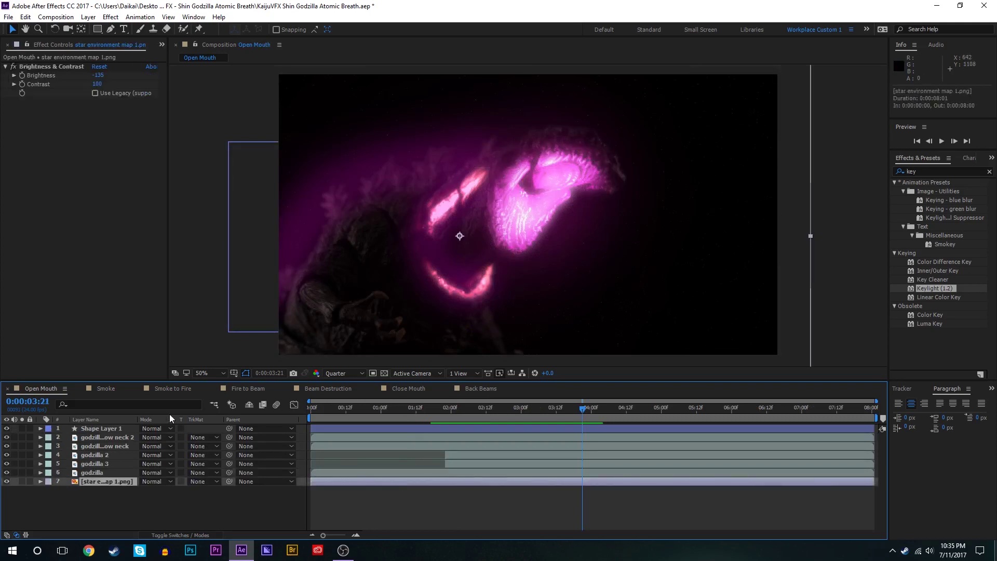
left_click(106, 388)
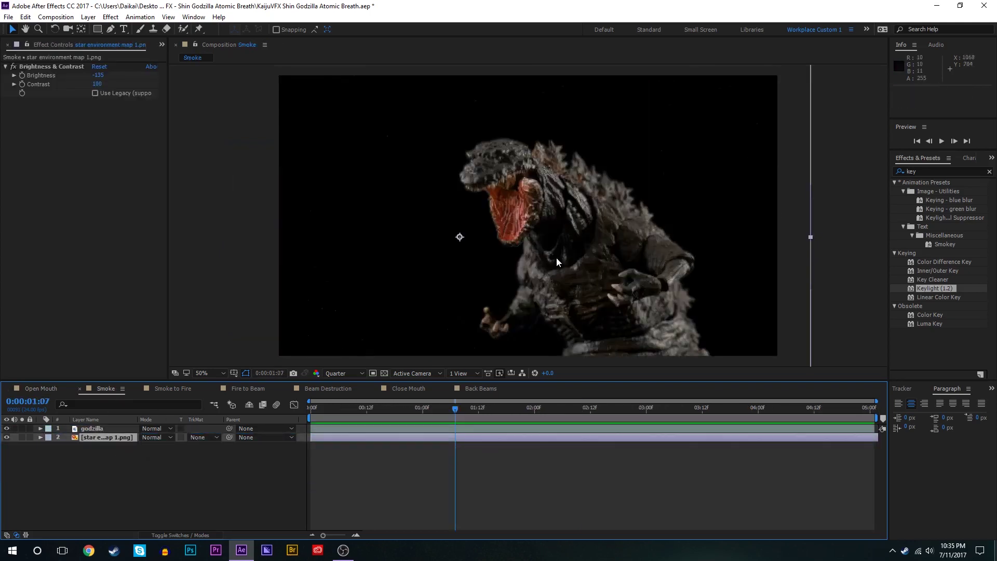
Step: Scale the star environment map in Smoke to 66% and reposition it so its stars fill the background
key("s")
left_click_drag(161, 445, 184, 442)
left_click_drag(362, 225, 762, 230)
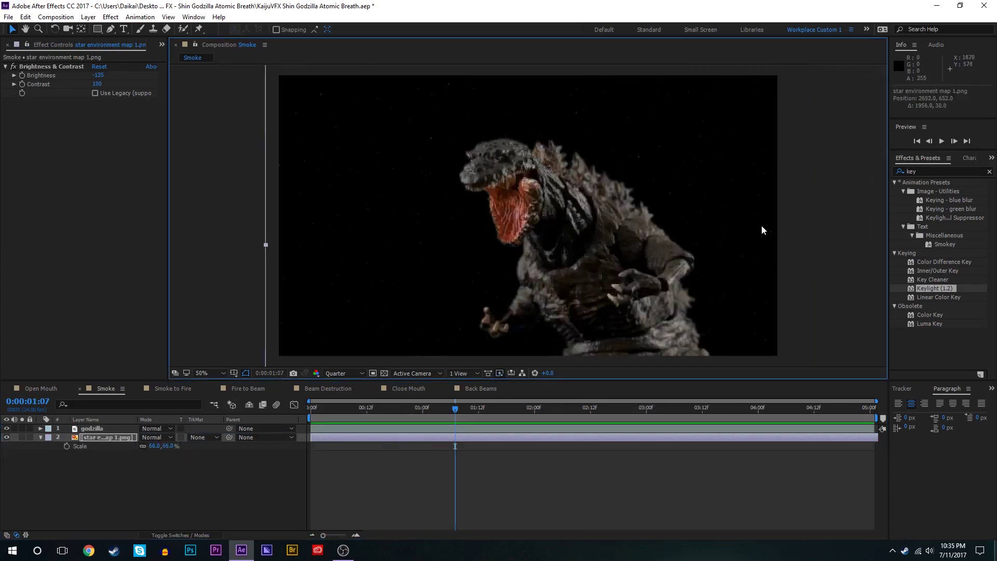
Step: Copy the Curves and Hue/Saturation effects from Open Mouth's godzilla layer onto the godzilla layer in Smoke
left_click(39, 389)
left_click(89, 471)
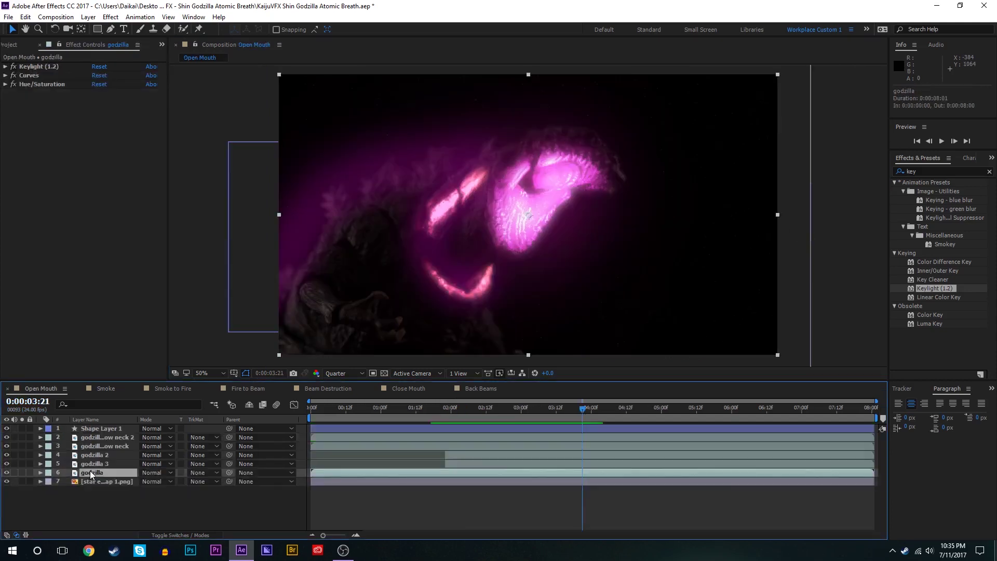
left_click(53, 78)
left_click(51, 83)
left_click(107, 387)
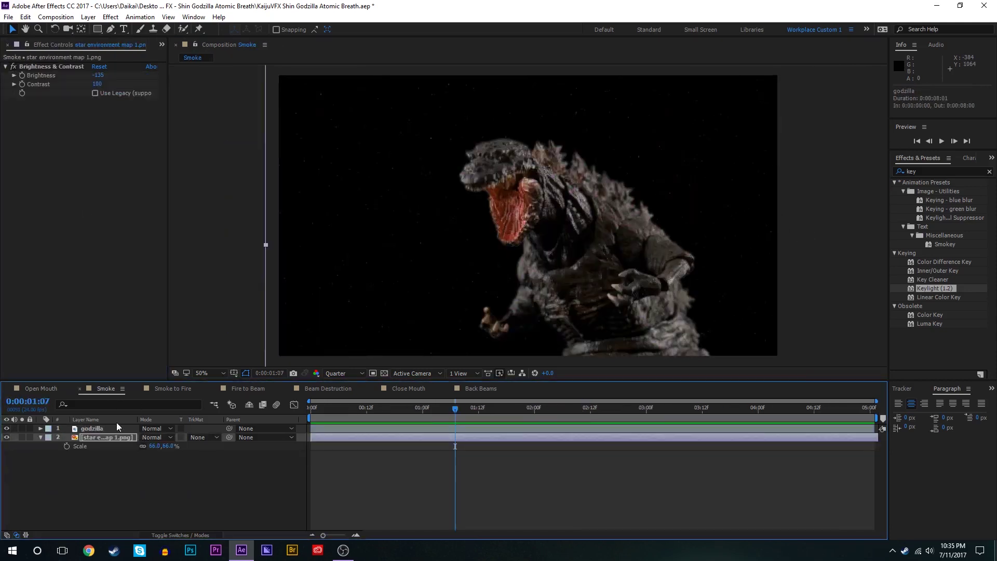
left_click(114, 428)
key("ctrl+v")
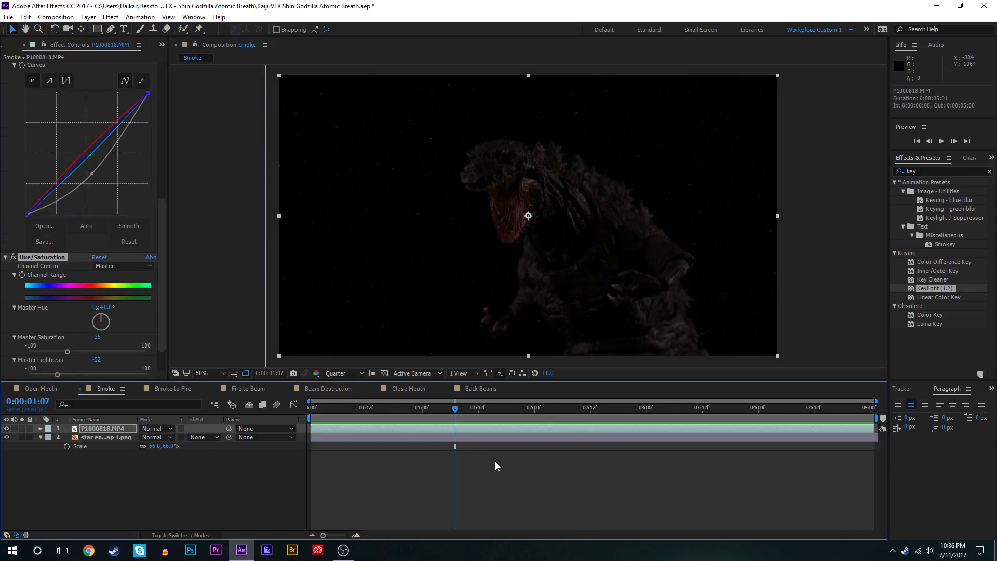
Step: Look over the glow effects in the Open Mouth composition, and return to the Smoke composition
left_click(496, 465)
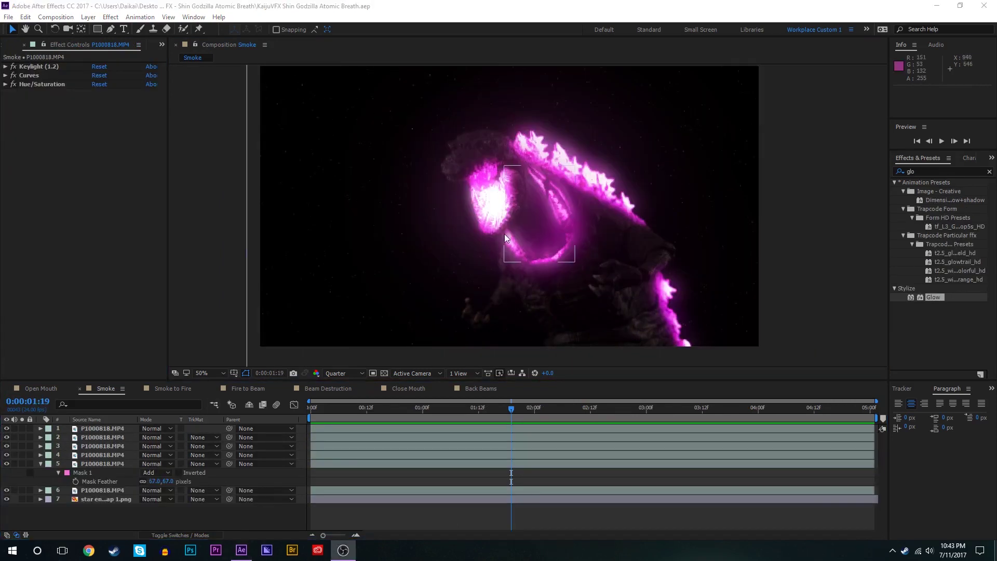
left_click(39, 387)
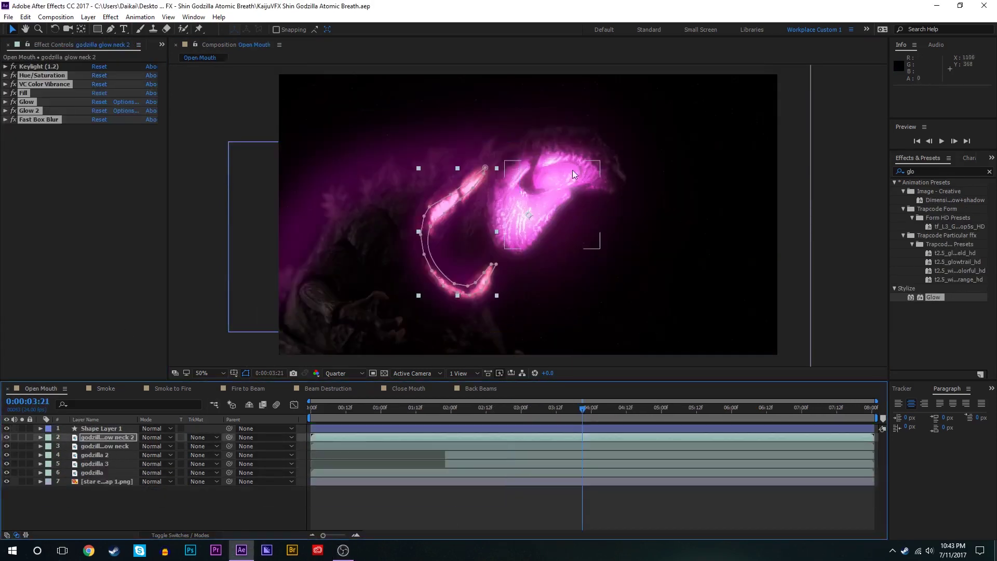
left_click(107, 388)
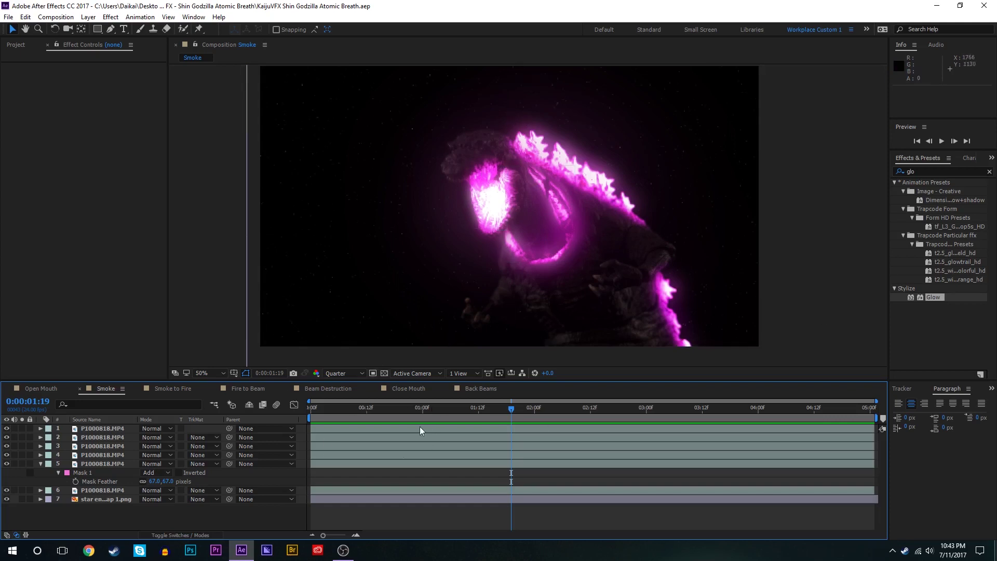
Step: Hide the five duplicated glow layers in Smoke and disable Curves and Hue/Saturation on the base godzilla layer
left_click_drag(7, 429, 9, 465)
left_click(123, 490)
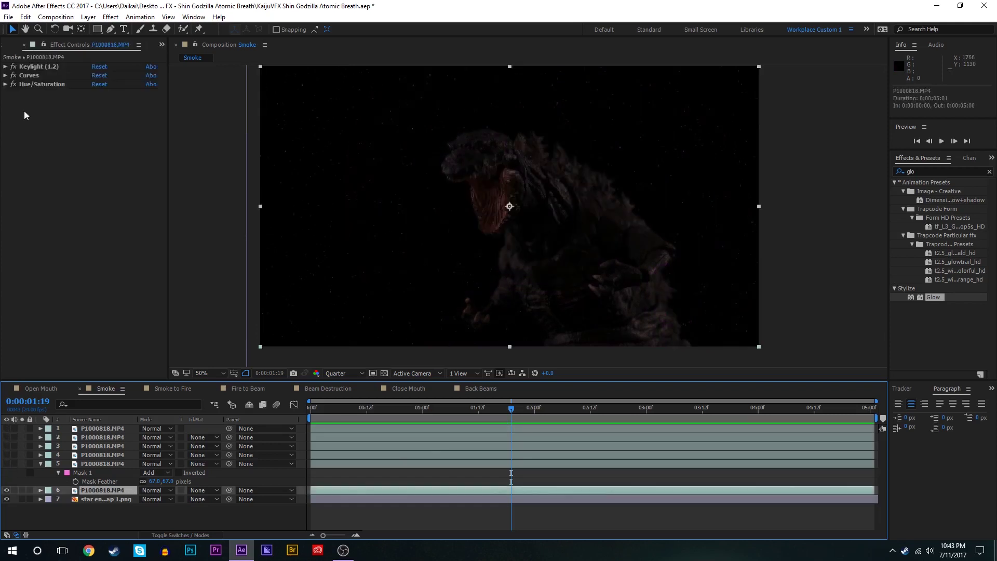
left_click(12, 84)
left_click(13, 76)
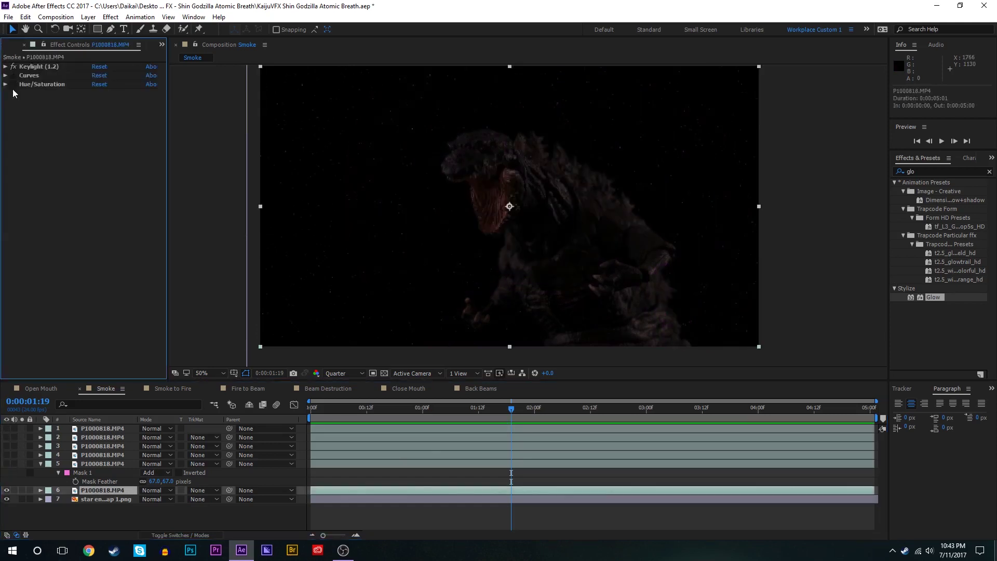
left_click(558, 472)
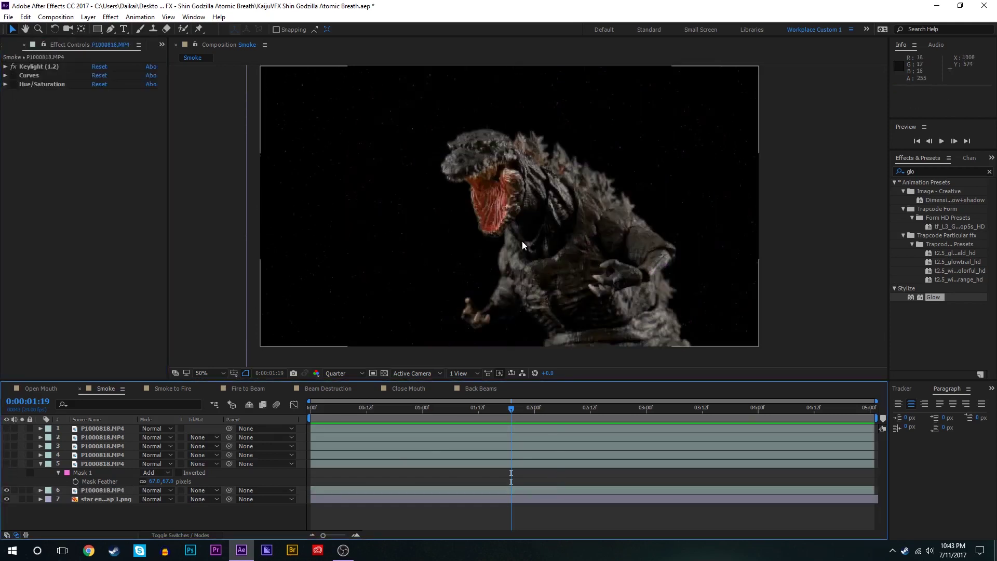
left_click(530, 490)
left_click(527, 479)
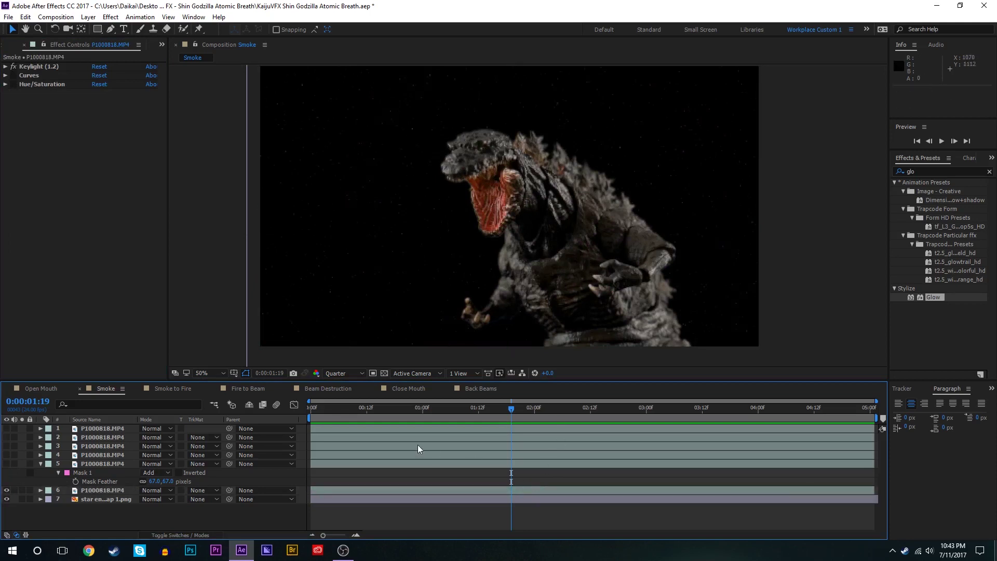
Step: Create a black 1920 x 1080 px solid at the start of the Smoke composition and rename its layer Smoke
key("Home")
key("ctrl+y")
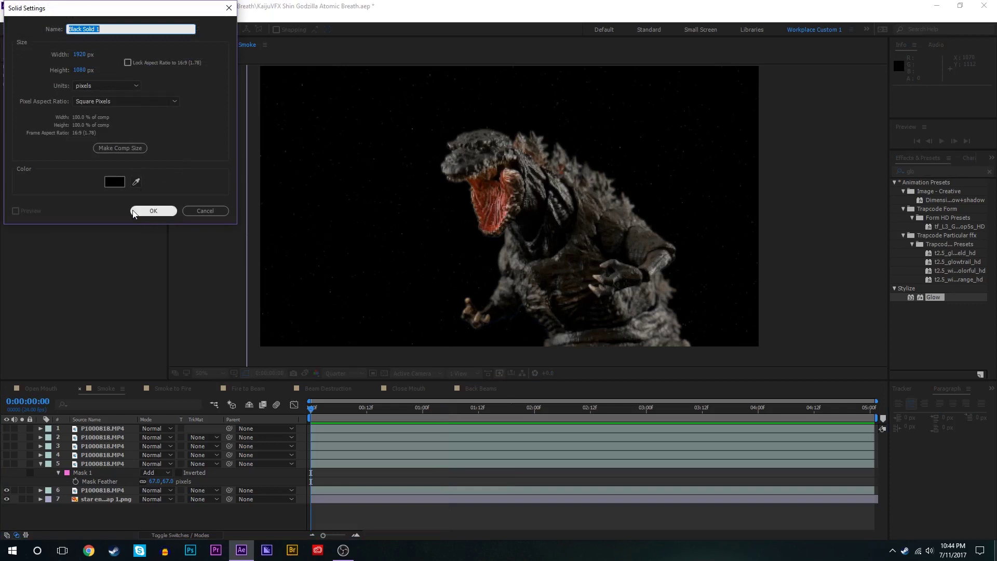
left_click(153, 210)
right_click(132, 430)
left_click(153, 423)
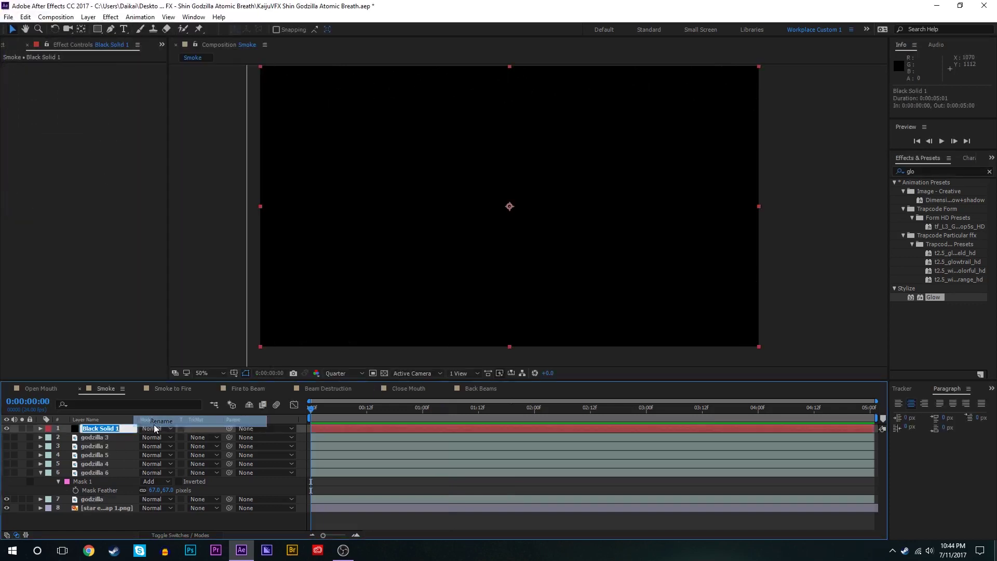
type("oke")
key("Return")
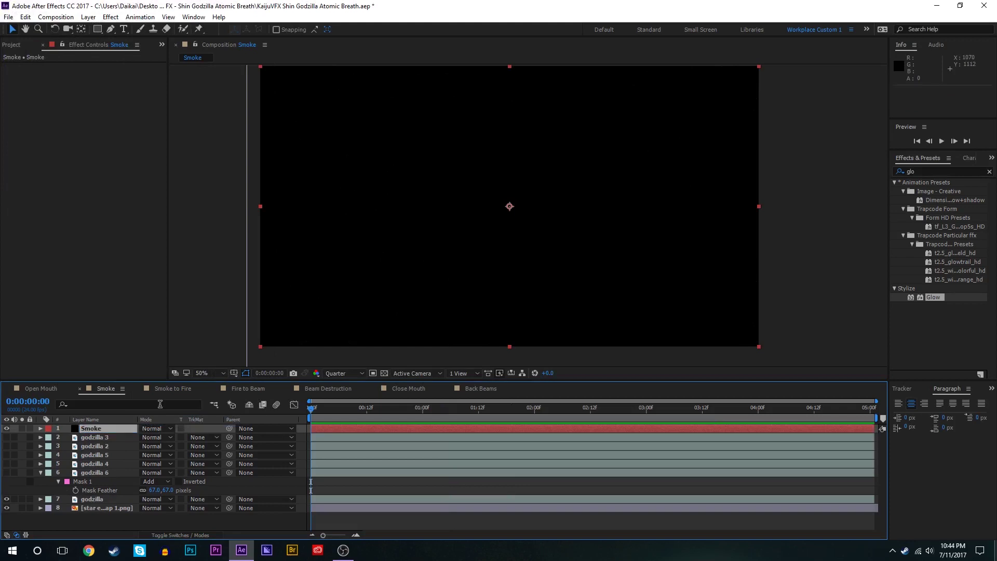
Step: Apply CC Particle World to the Smoke layer and place its emitter in Godzilla's open mouth
left_click(927, 172)
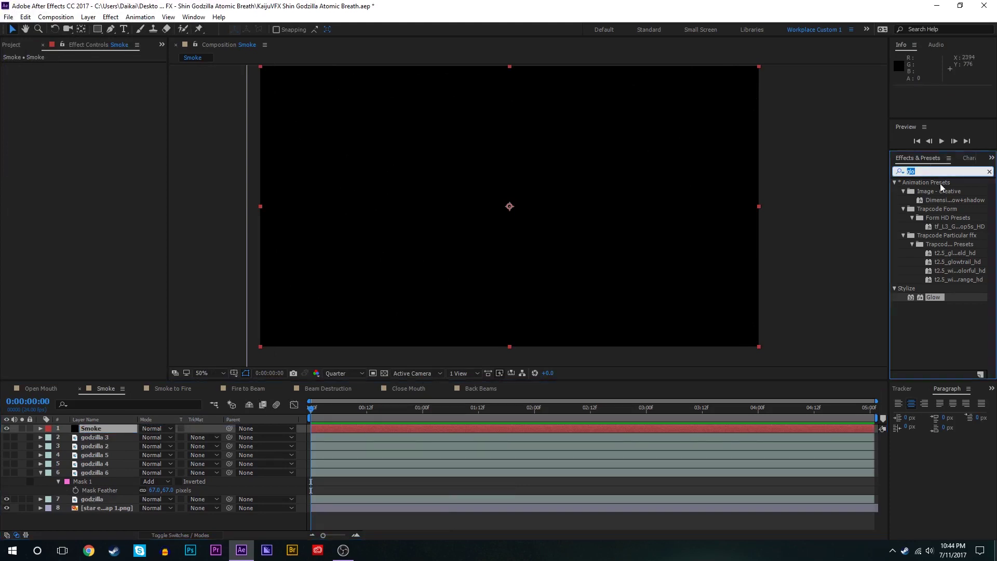
type("particle")
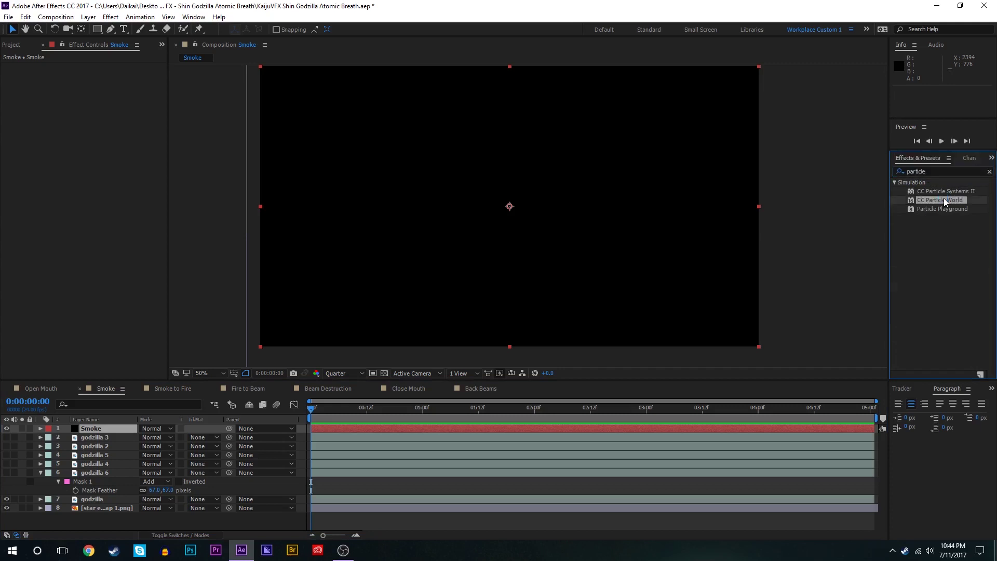
double_click(942, 200)
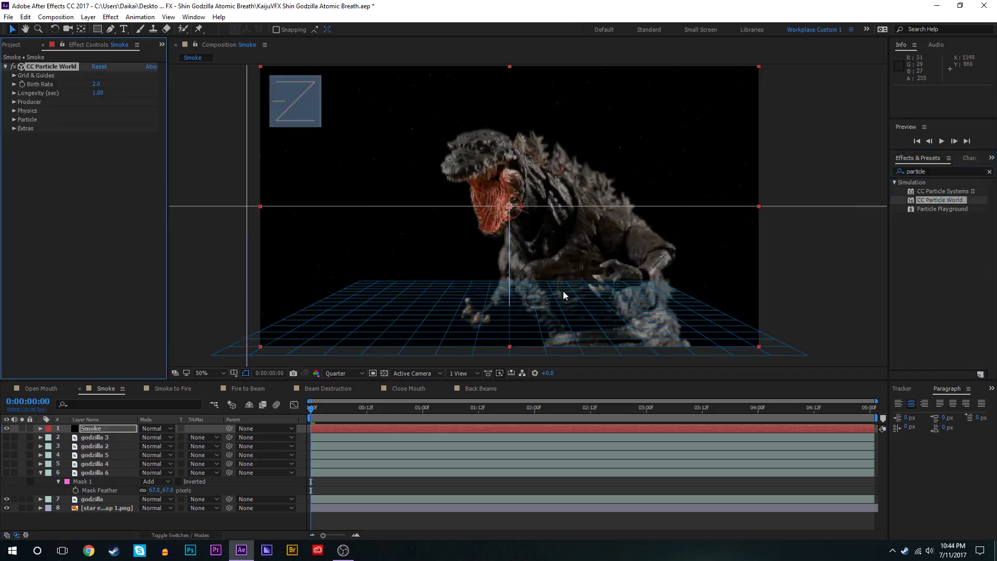
left_click_drag(511, 209, 491, 182)
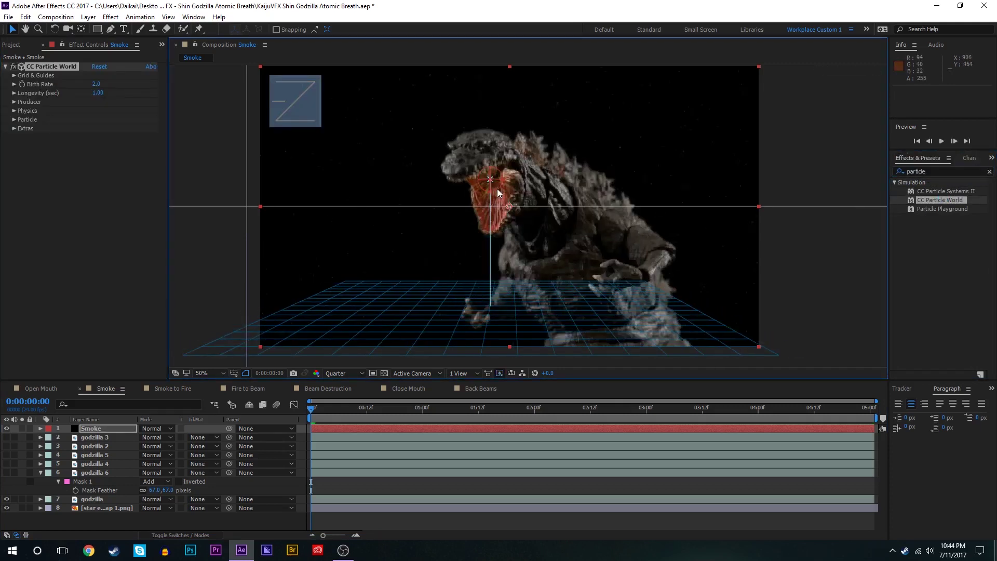
Step: Solo the Smoke and godzilla layers and reposition the particle emitter behind the mouth, at Godzilla's neck
left_click(22, 428)
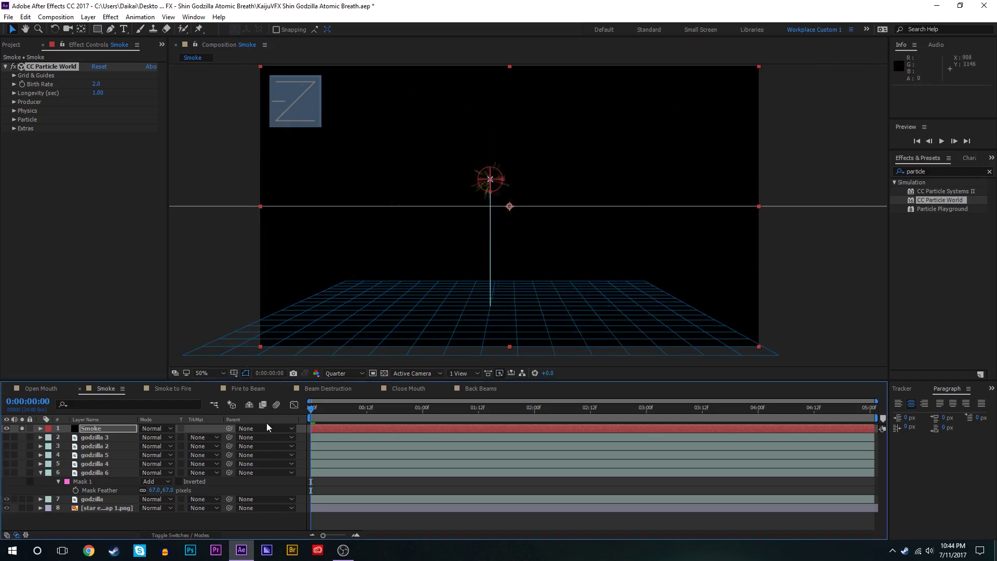
left_click_drag(355, 417, 578, 404)
left_click(362, 407)
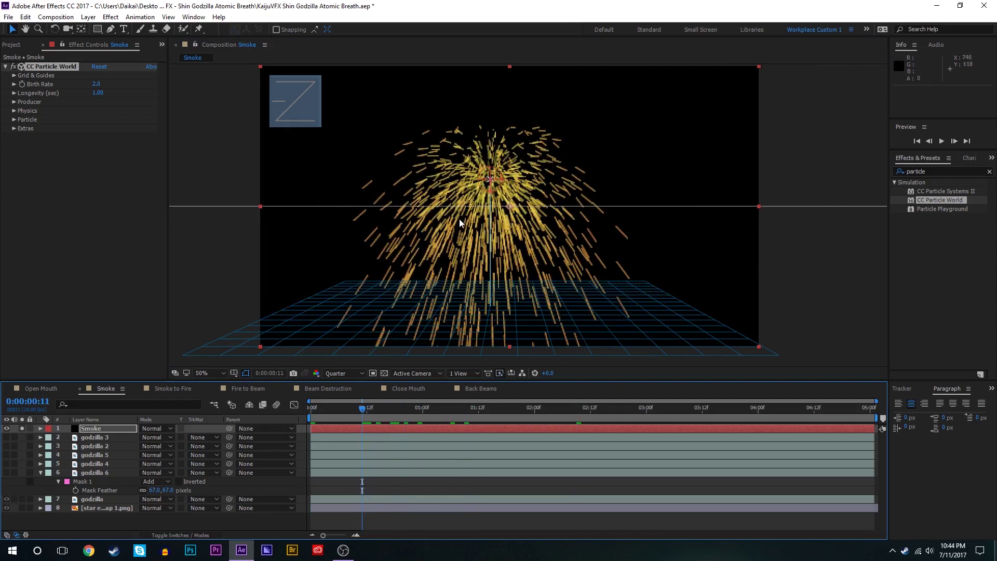
left_click_drag(495, 180, 504, 210)
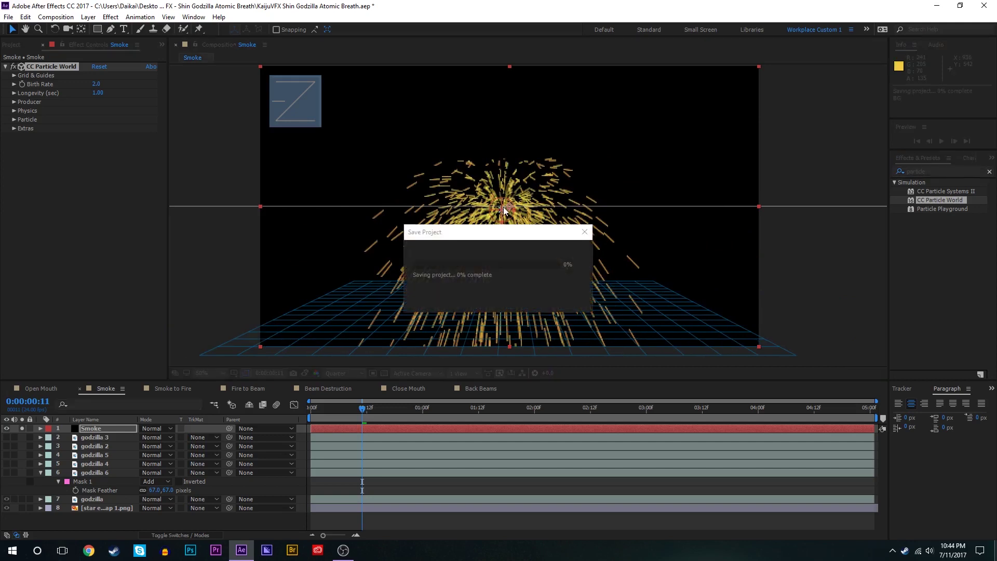
left_click(21, 499)
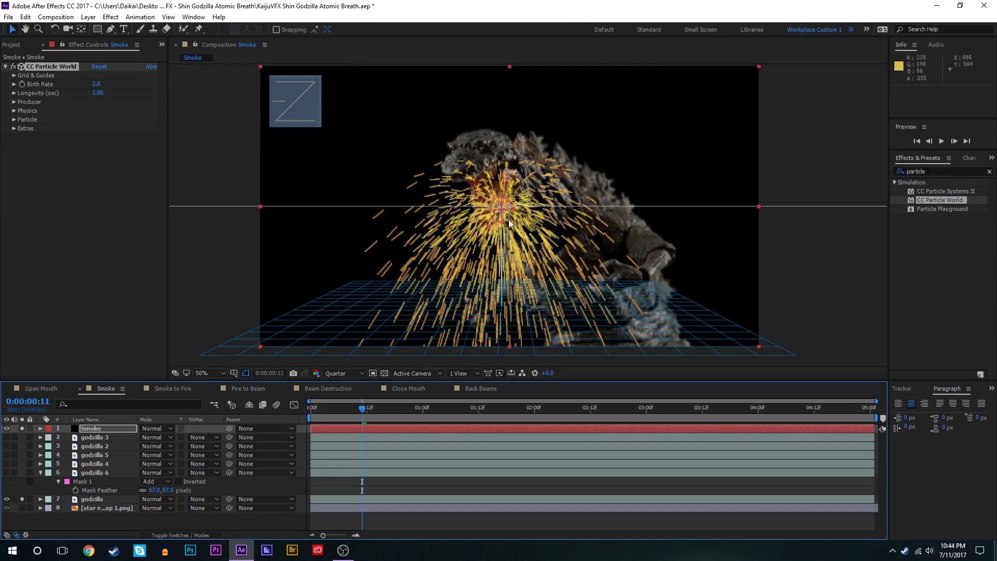
left_click_drag(478, 259, 526, 209)
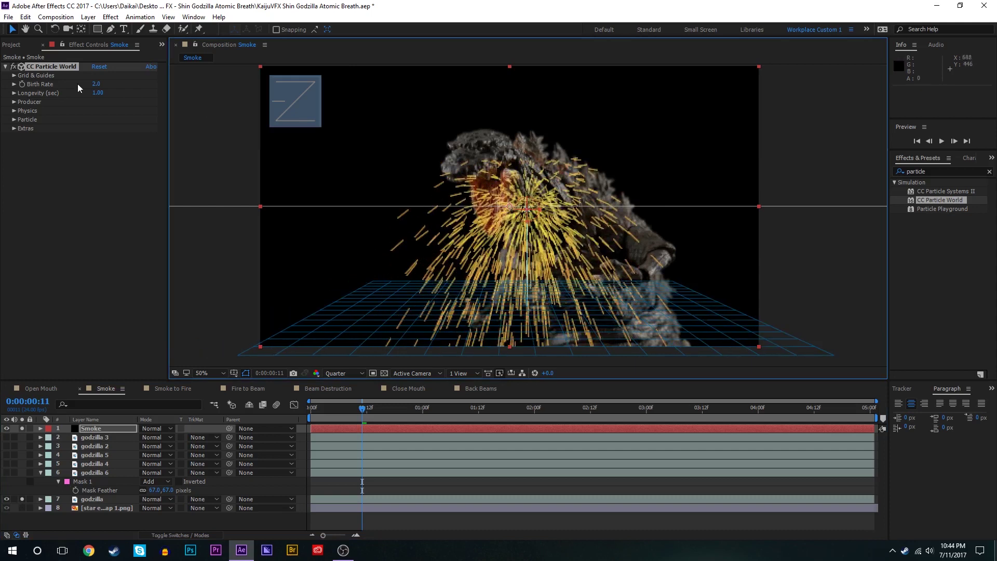
Step: Set the particle animation to Fire with Velocity 0.14 and lower the emitter to Godzilla's lower body
left_click(14, 111)
left_click(120, 120)
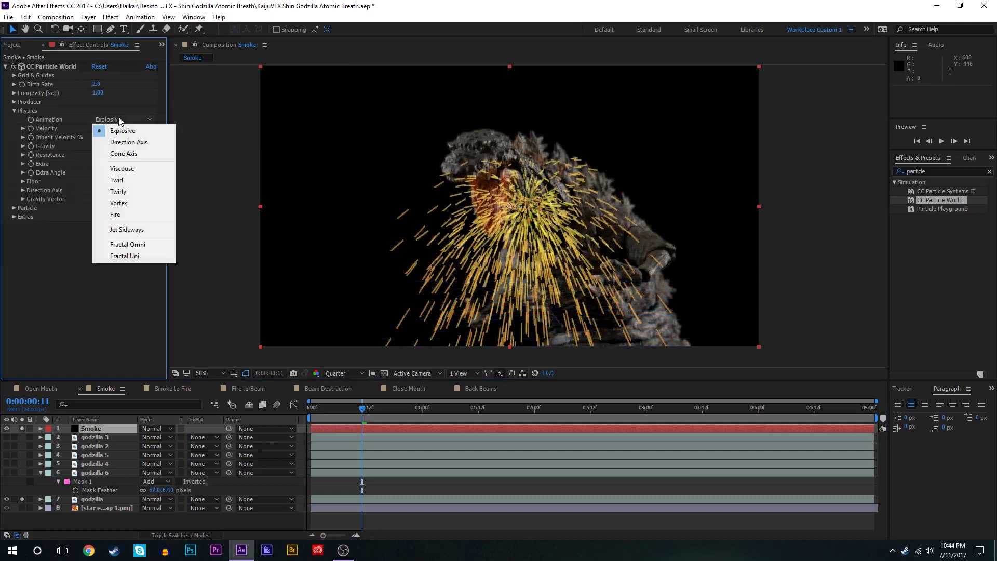
left_click(122, 217)
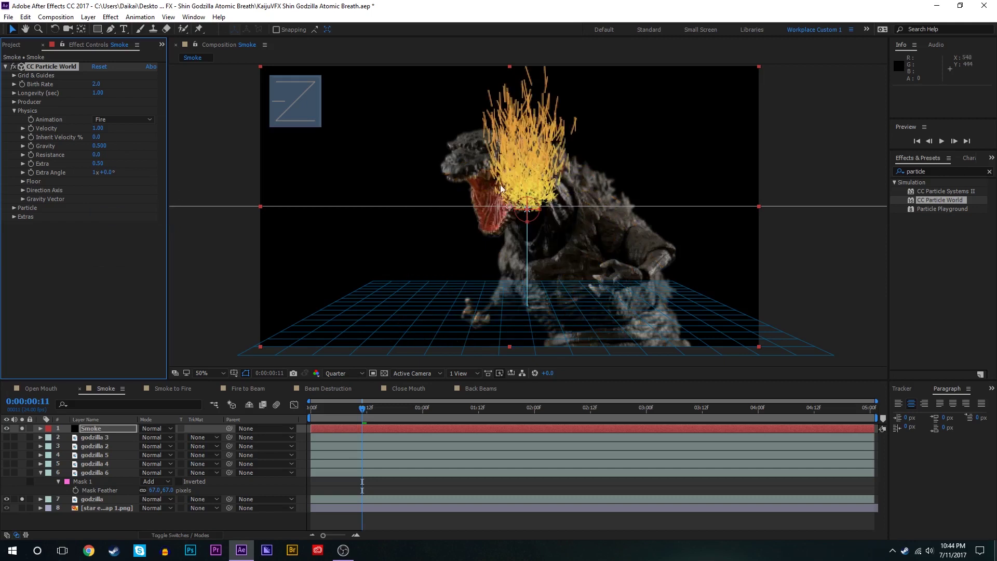
left_click_drag(369, 409, 539, 407)
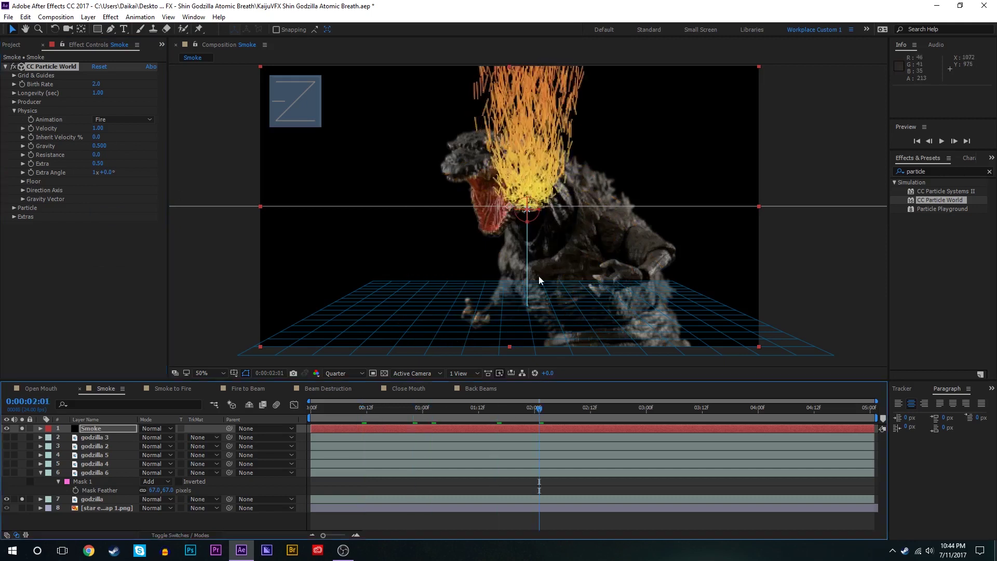
left_click_drag(528, 210, 525, 310)
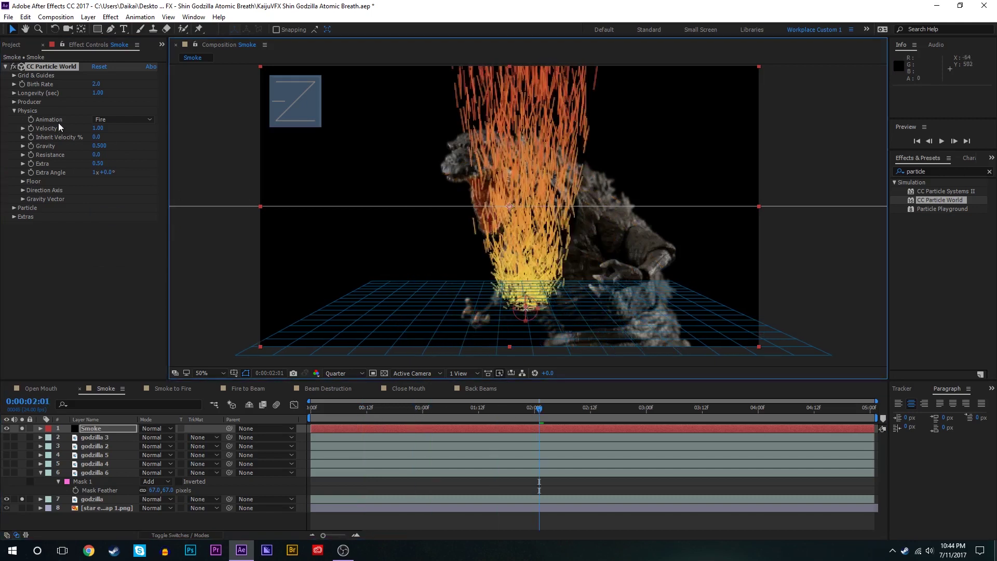
left_click_drag(98, 129, 54, 129)
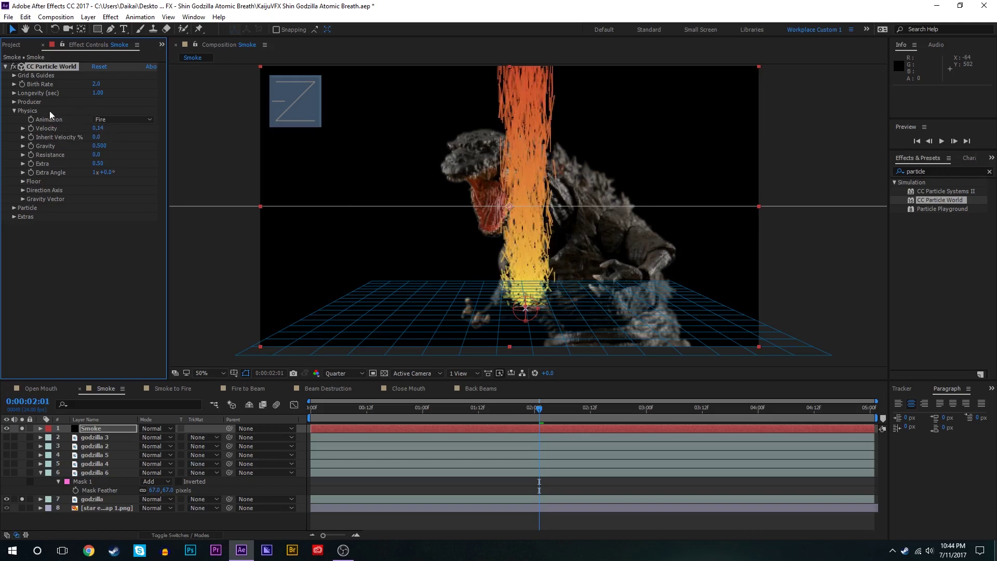
Step: Change the particle type to Faded Sphere and raise the Birth Rate to 17.4
left_click(14, 208)
left_click(124, 217)
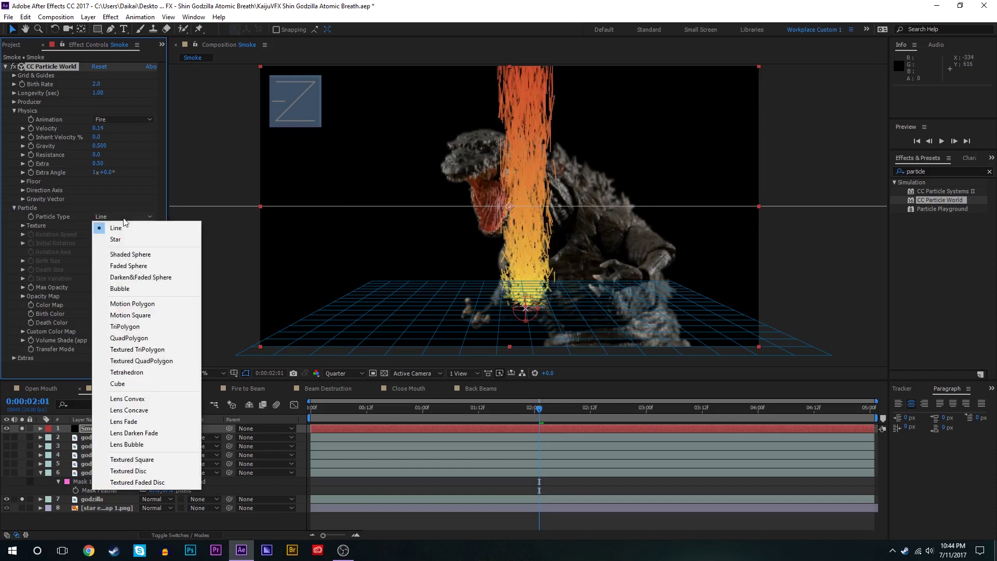
left_click(139, 266)
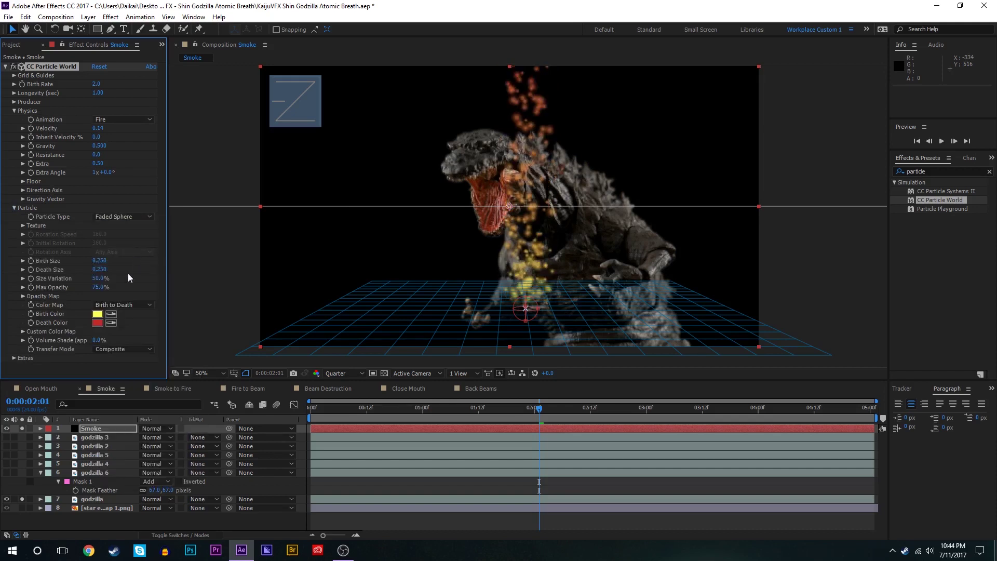
left_click_drag(129, 83, 176, 82)
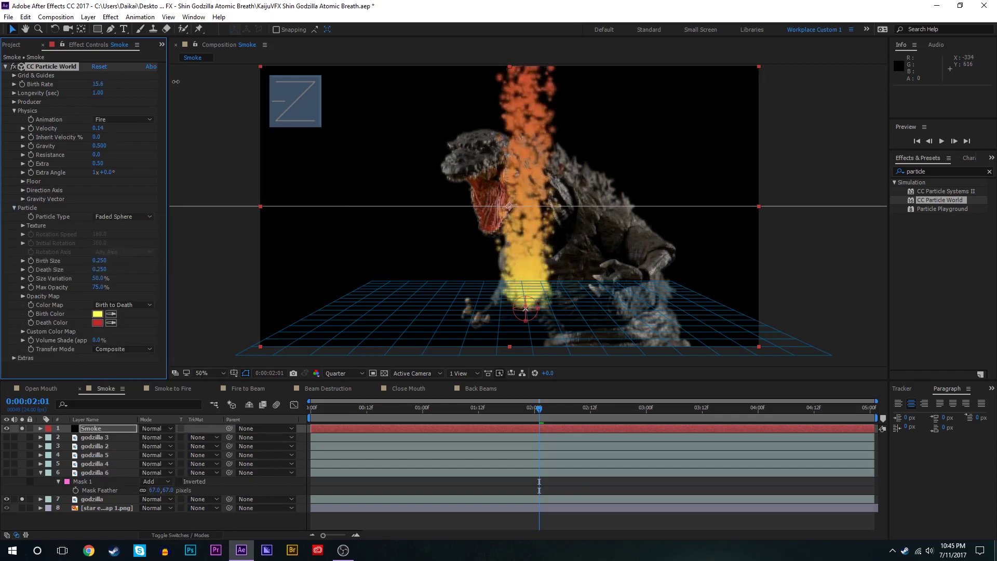
Step: Keep the Birth to Death color map, and set the particles' birth color to grey 545454 and death color to near-black 050505
left_click(122, 306)
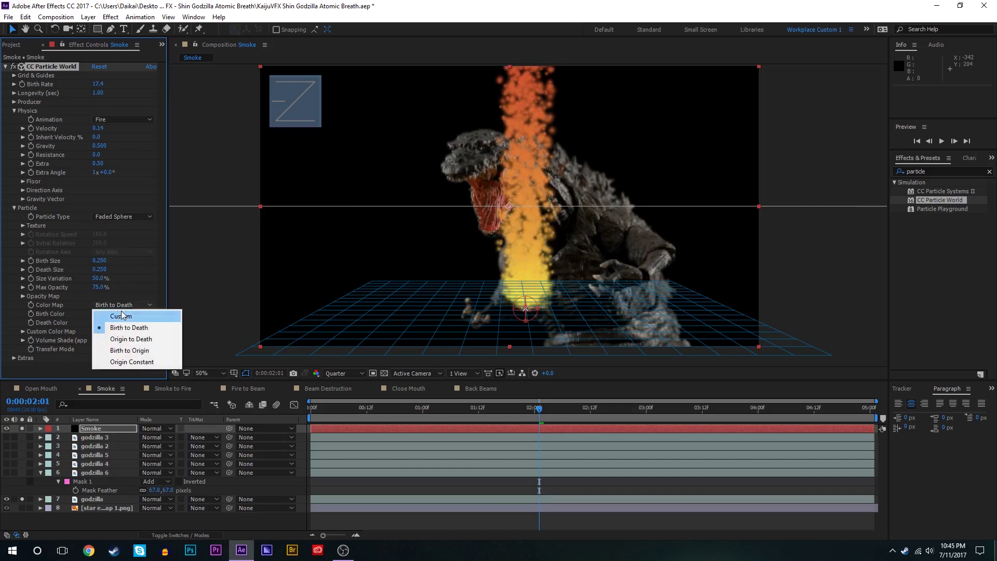
left_click(128, 327)
left_click(97, 314)
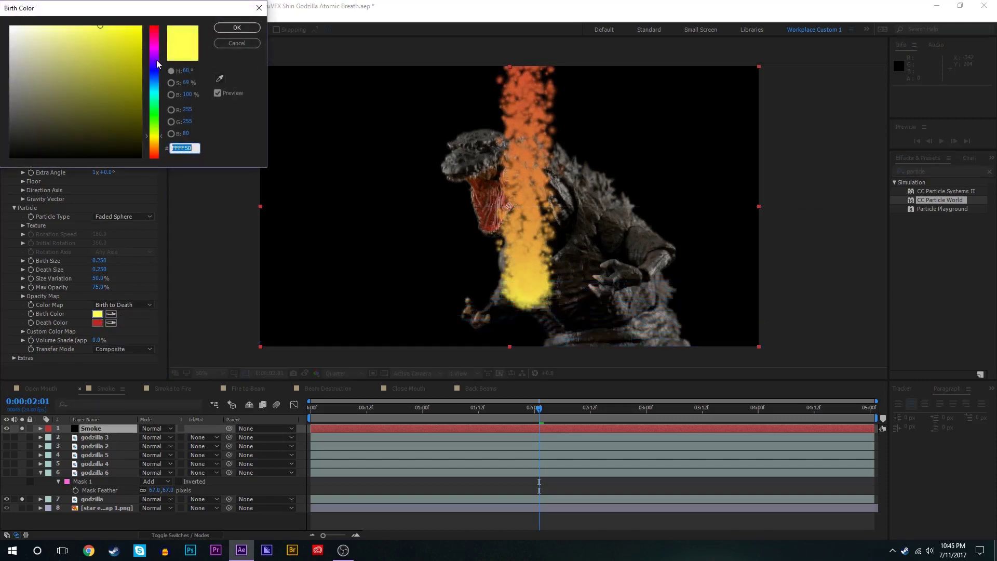
left_click_drag(78, 67, 3, 114)
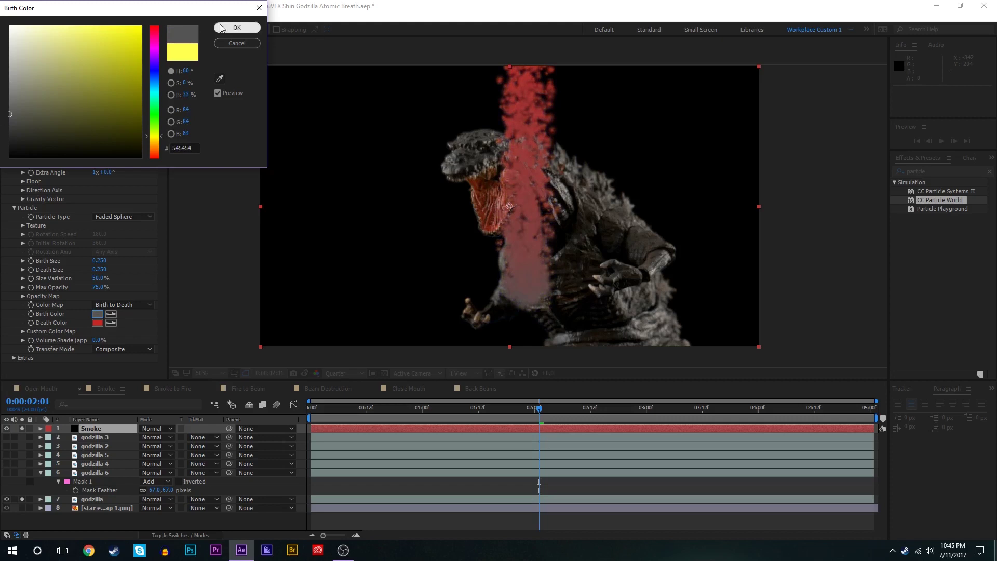
left_click(237, 28)
left_click(102, 325)
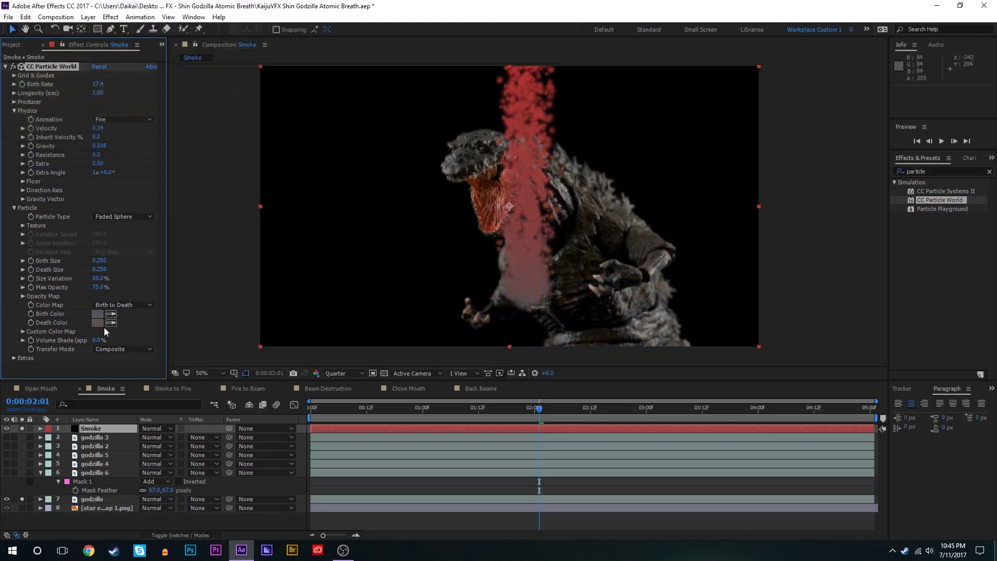
left_click_drag(2, 151, 2, 154)
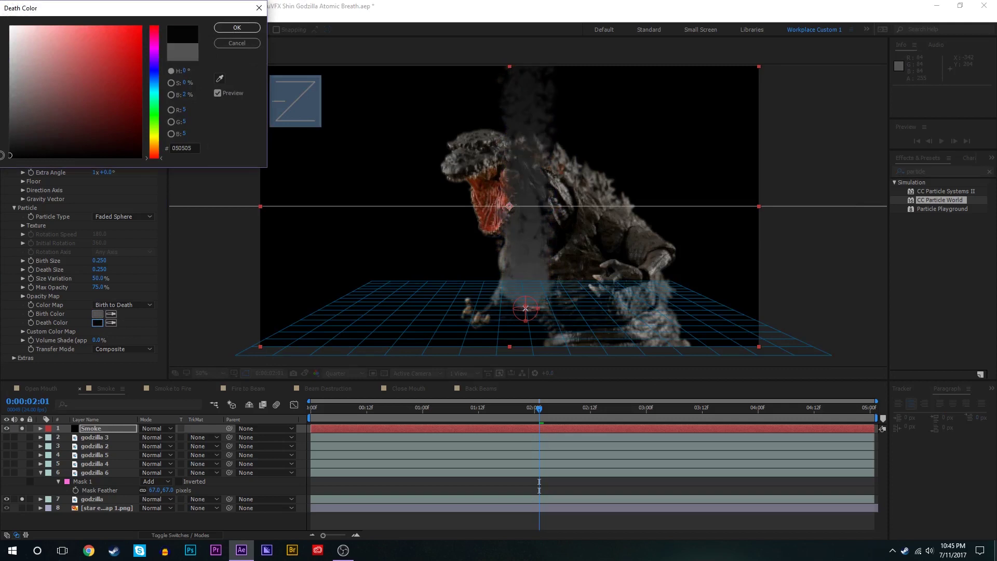
left_click(237, 28)
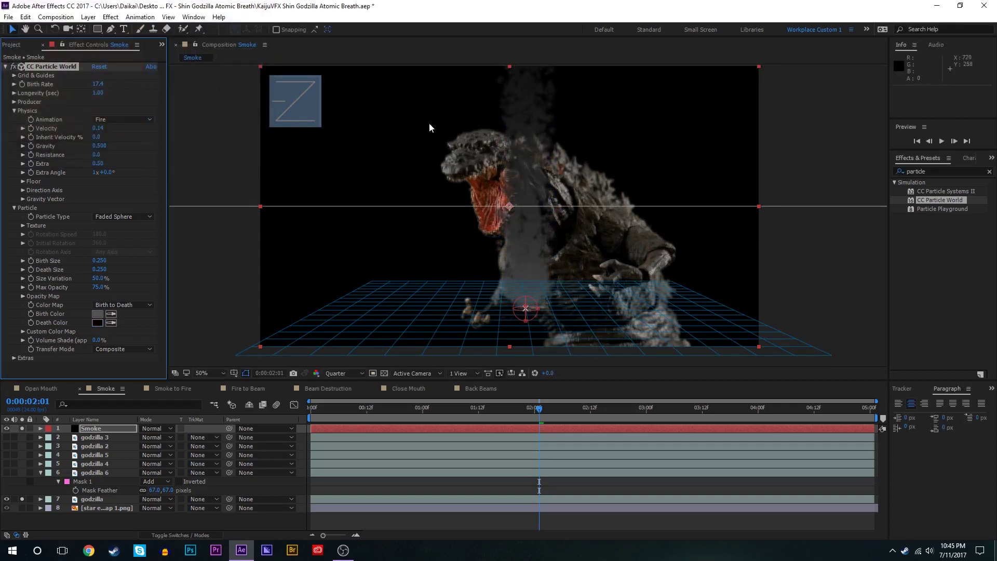
Step: Rotate the CC Particle World effect camera to Rotation X 29° and Rotation Z 191° so the smoke falls downward
left_click(13, 358)
scroll(53, 322, "down", 2)
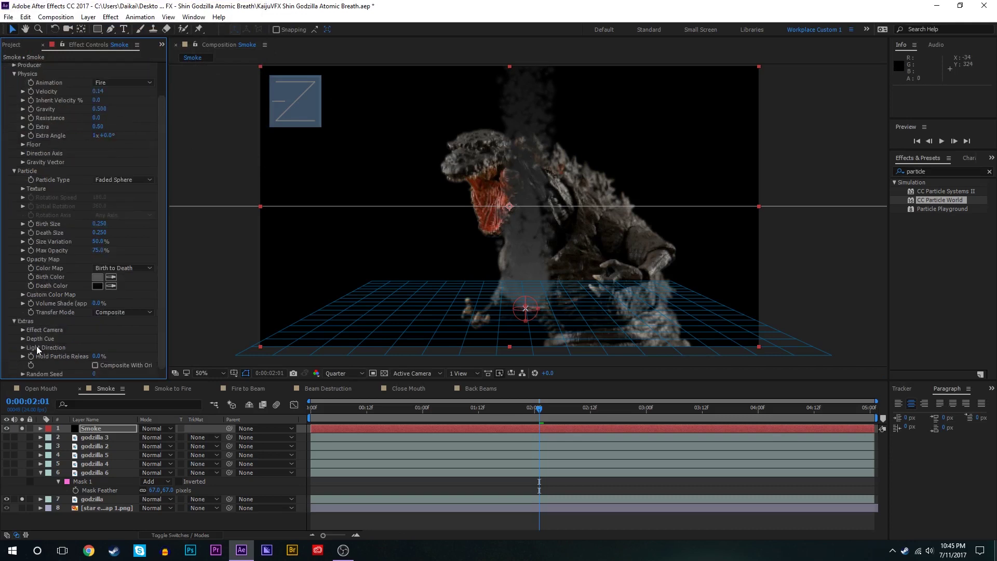
left_click(25, 331)
scroll(78, 287, "down", 1)
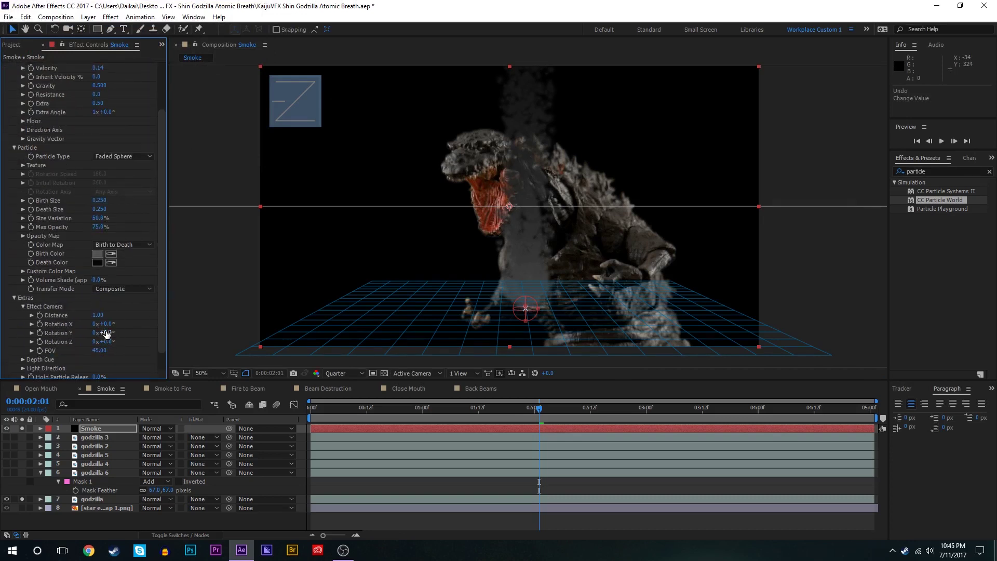
left_click_drag(117, 332, 204, 335)
key("ctrl+z")
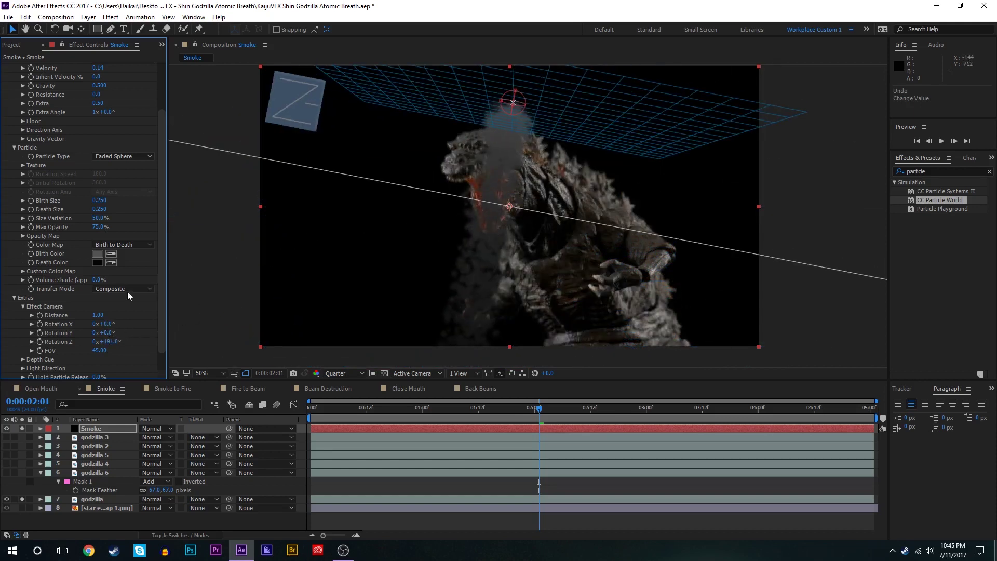
left_click_drag(114, 332, 116, 320)
key("ctrl+z")
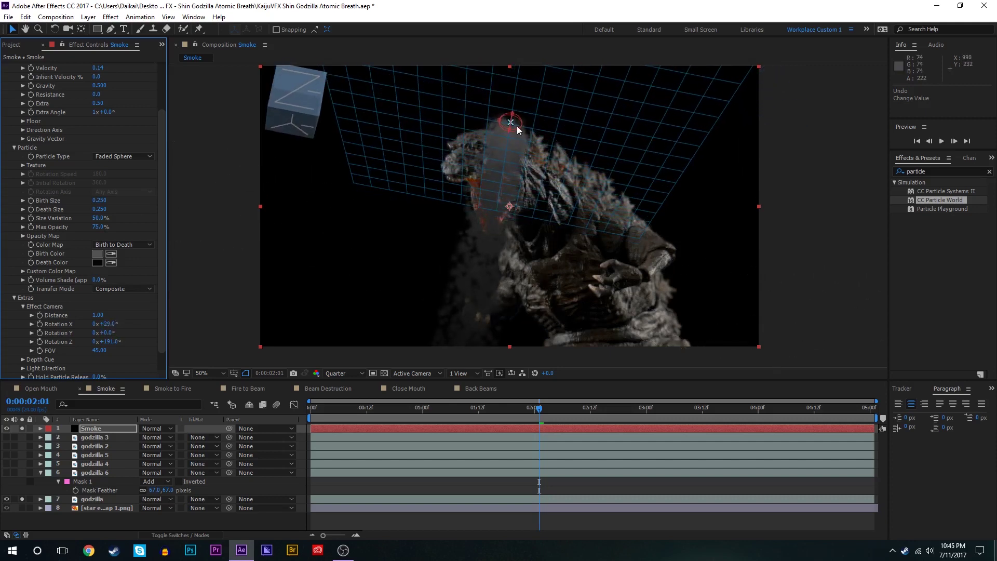
Step: Move the Smoke layer so its emitter sits at Godzilla's mouth, and set the effect camera to Rotation Y 4° and Rotation Z 193°
left_click_drag(523, 100, 500, 155)
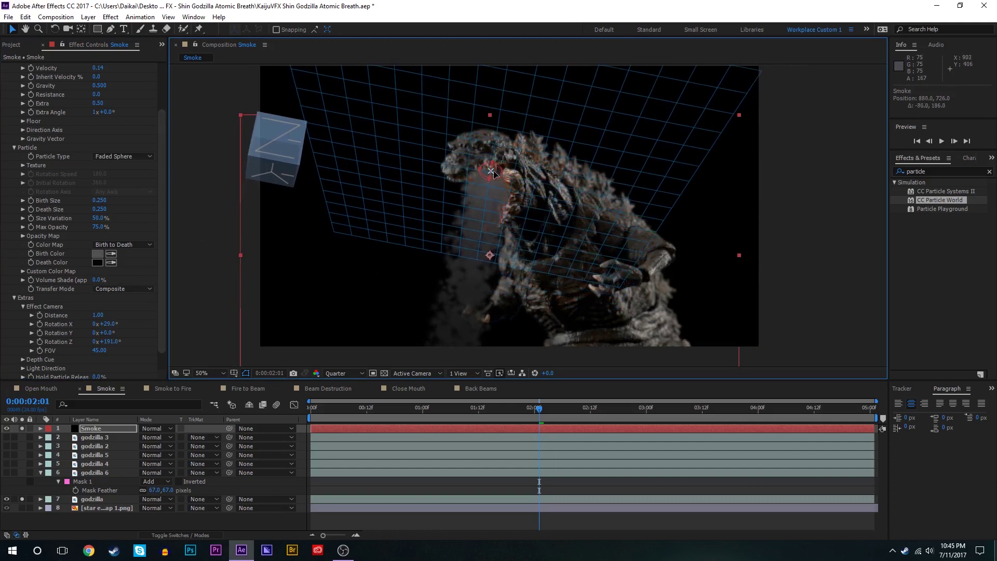
left_click_drag(107, 332, 114, 342)
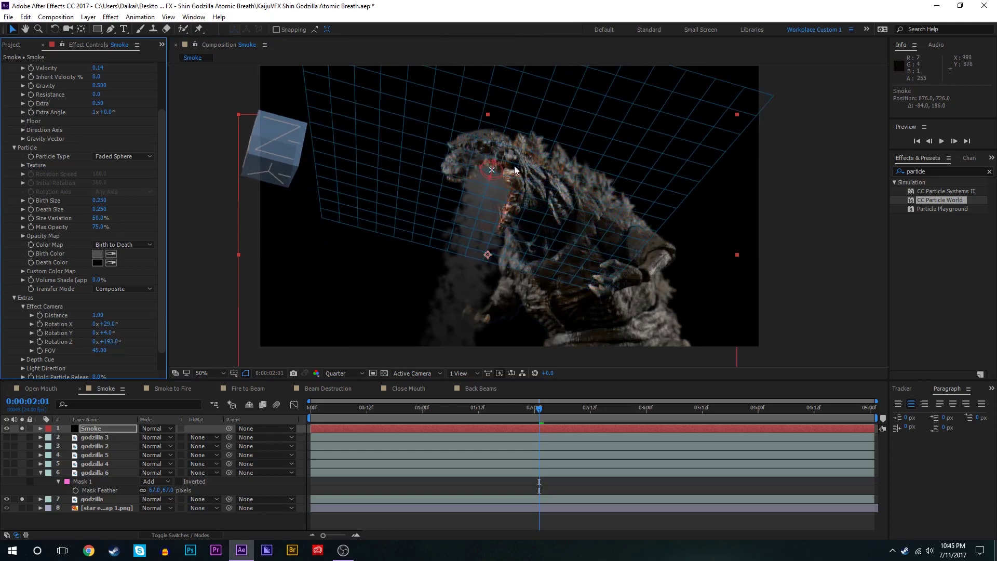
left_click_drag(494, 174, 491, 174)
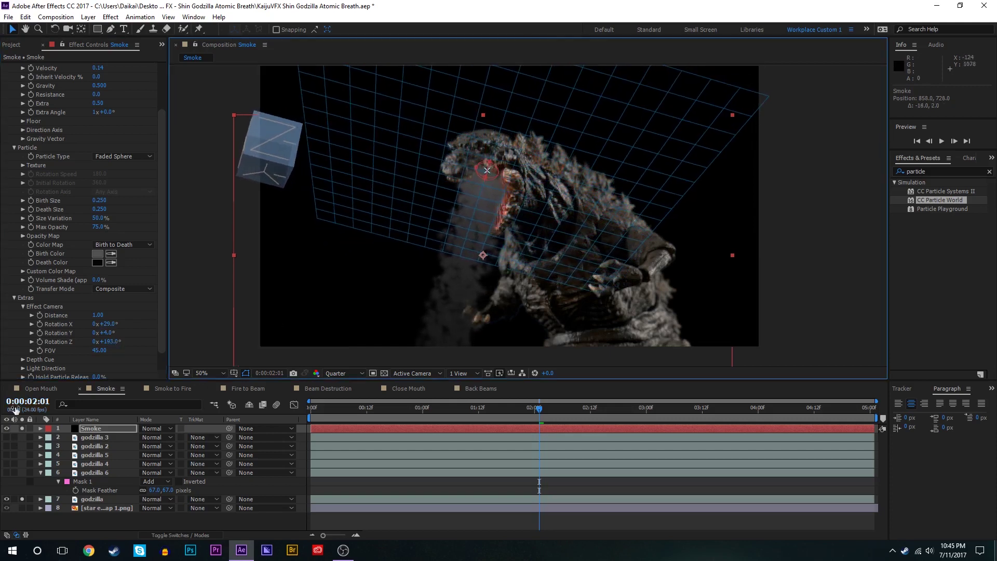
Step: Unsolo the godzilla layer and preview the smoke alone over the transparency grid
left_click(22, 499)
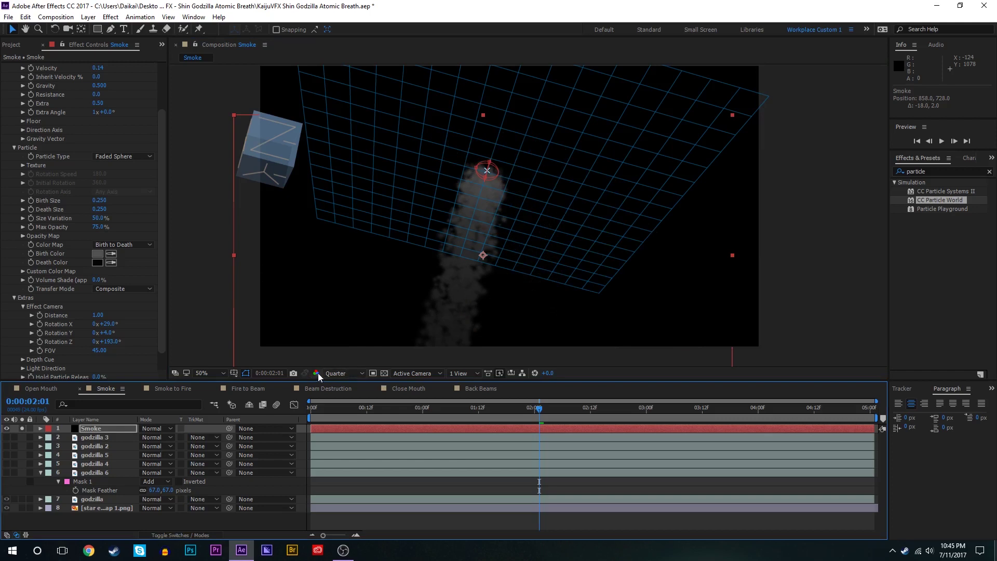
left_click(385, 374)
left_click_drag(530, 412, 436, 421)
key("space")
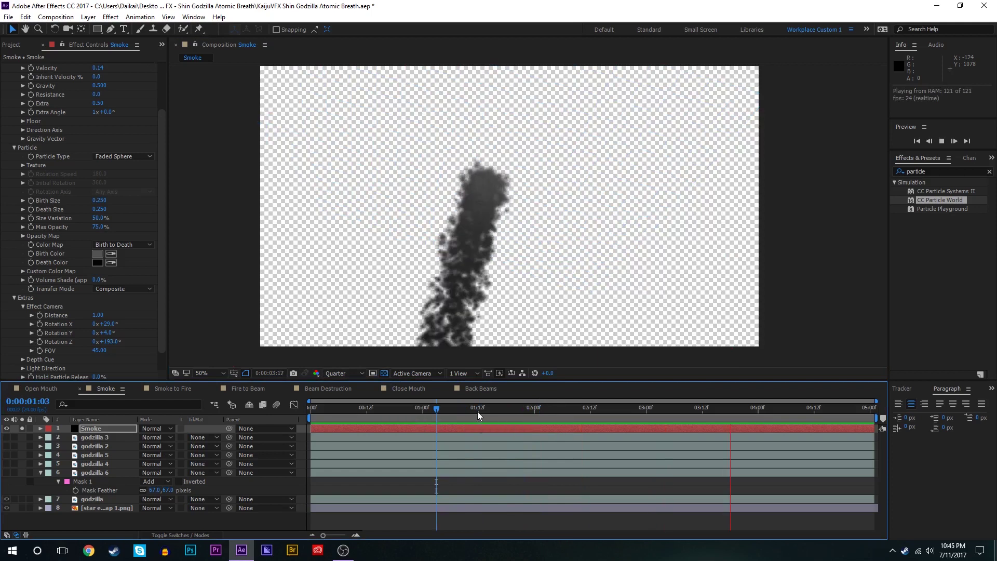
left_click(496, 410)
left_click(534, 408)
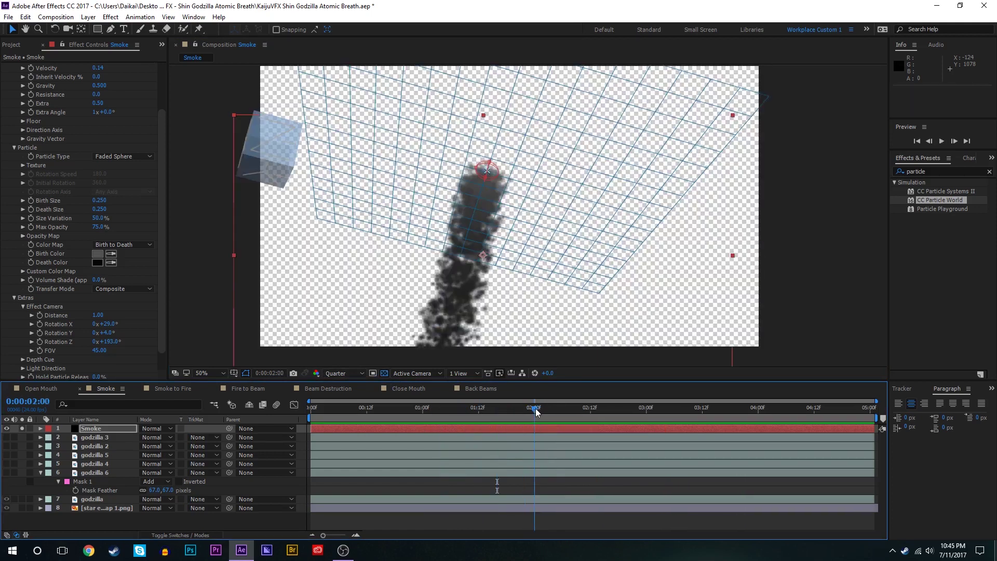
Step: Enable motion blur for the Smoke layer and the composition, and scrub through the blurred smoke
left_click(182, 535)
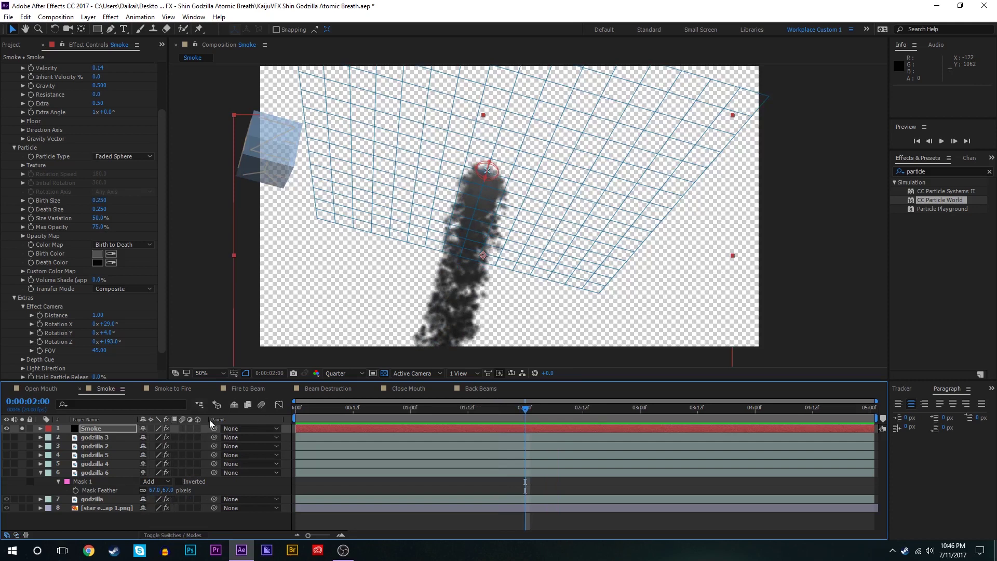
left_click(181, 429)
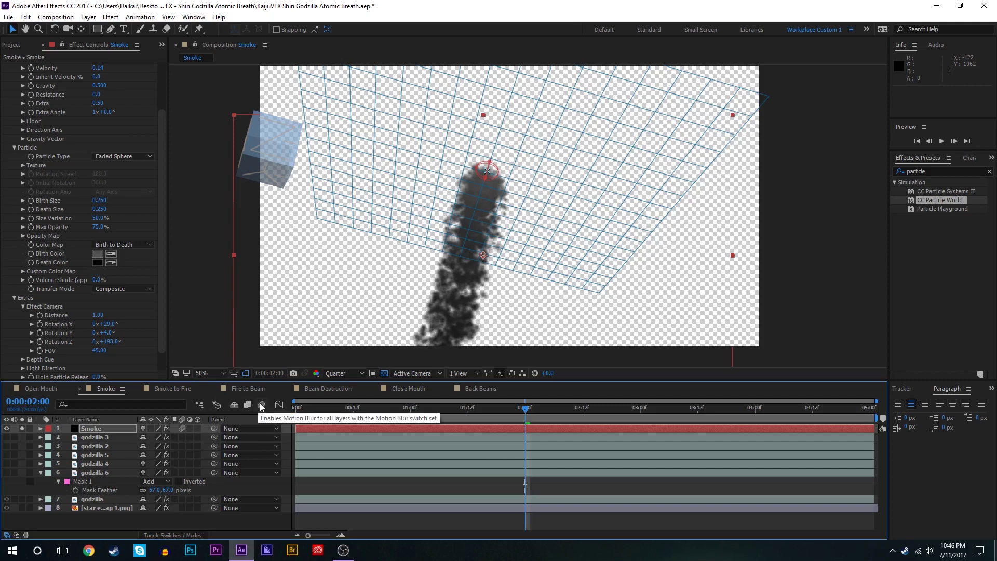
left_click(261, 405)
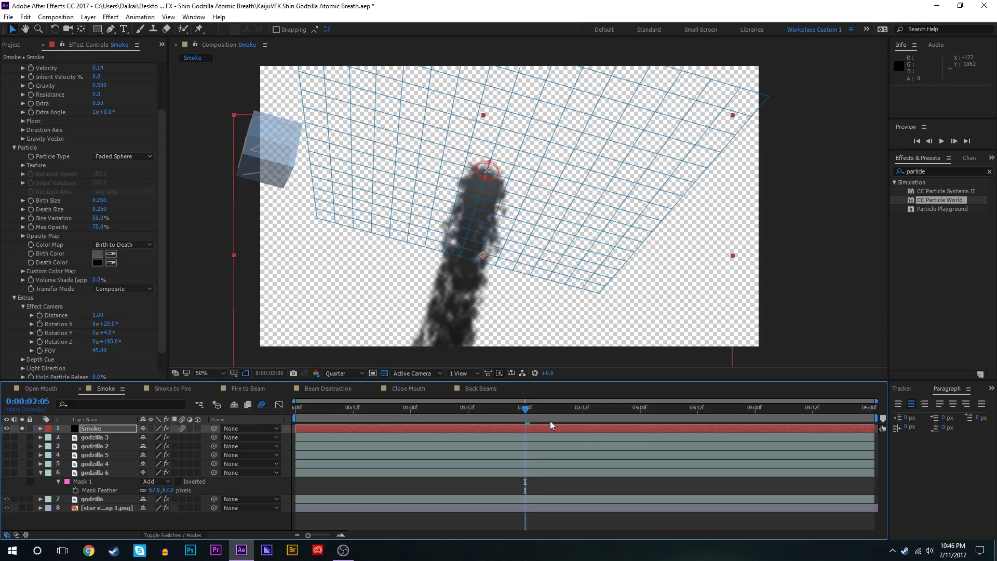
left_click_drag(525, 416, 496, 417)
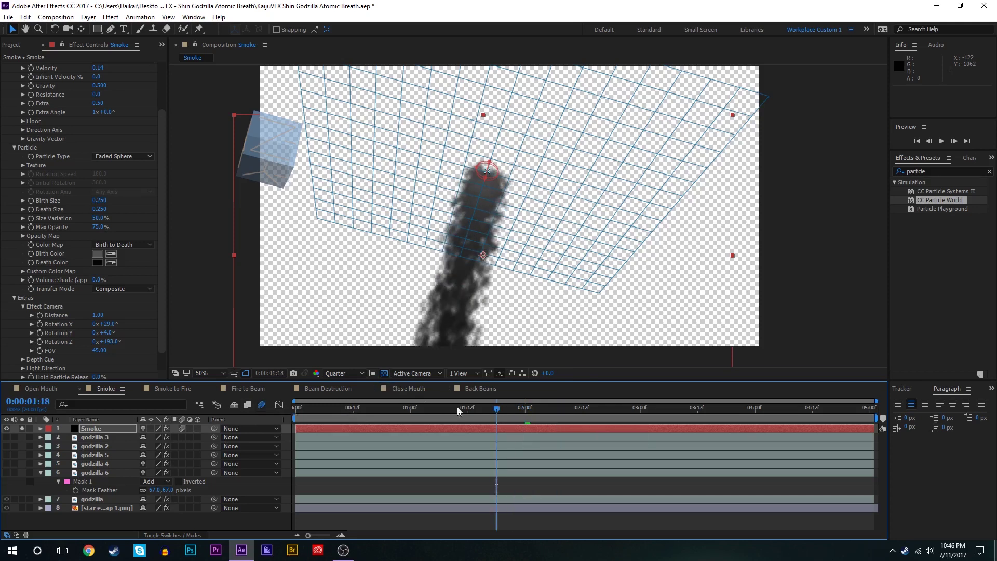
left_click_drag(498, 410, 530, 408)
Step: Raise the particle Birth Rate to 29.1, save the project and preview the denser smoke
scroll(35, 197, "up", 2)
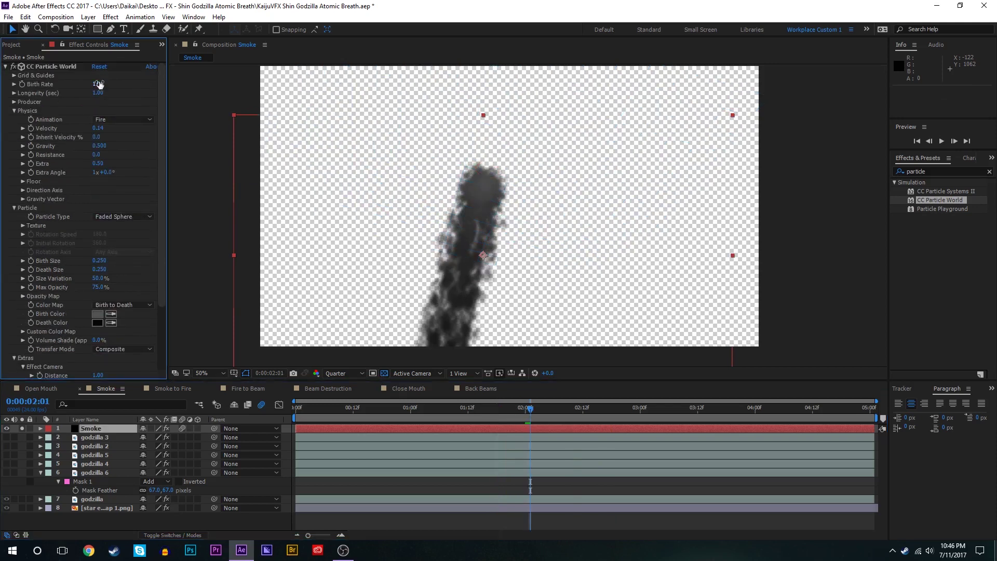
left_click_drag(99, 83, 206, 115)
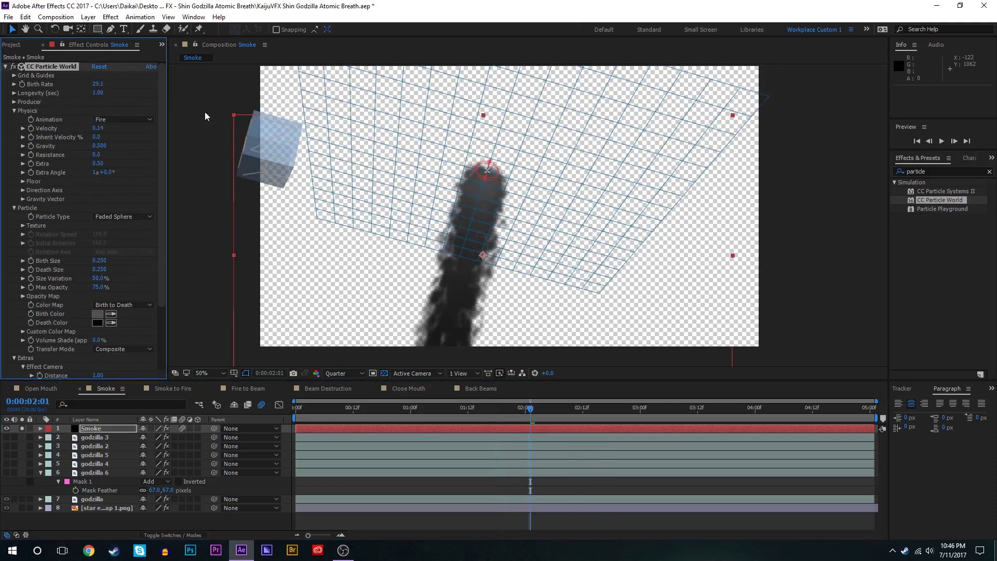
left_click_drag(544, 408, 574, 408)
key("ctrl+s")
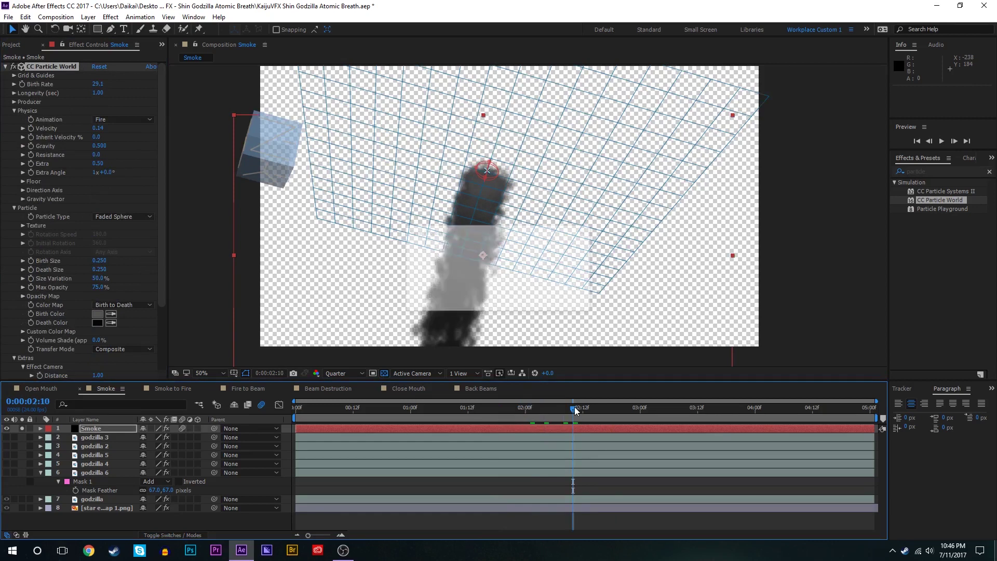
left_click(521, 408)
key("space")
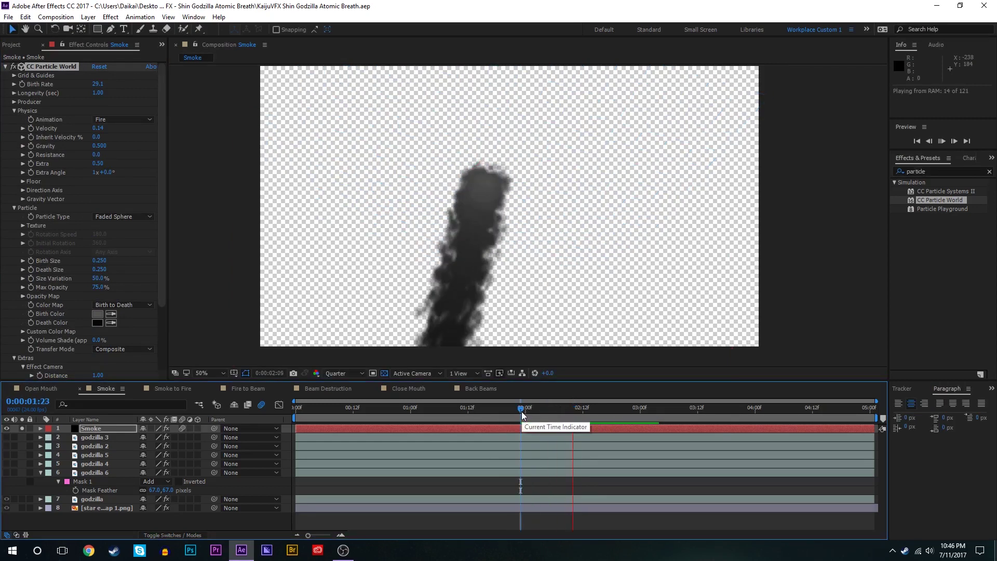
key("space")
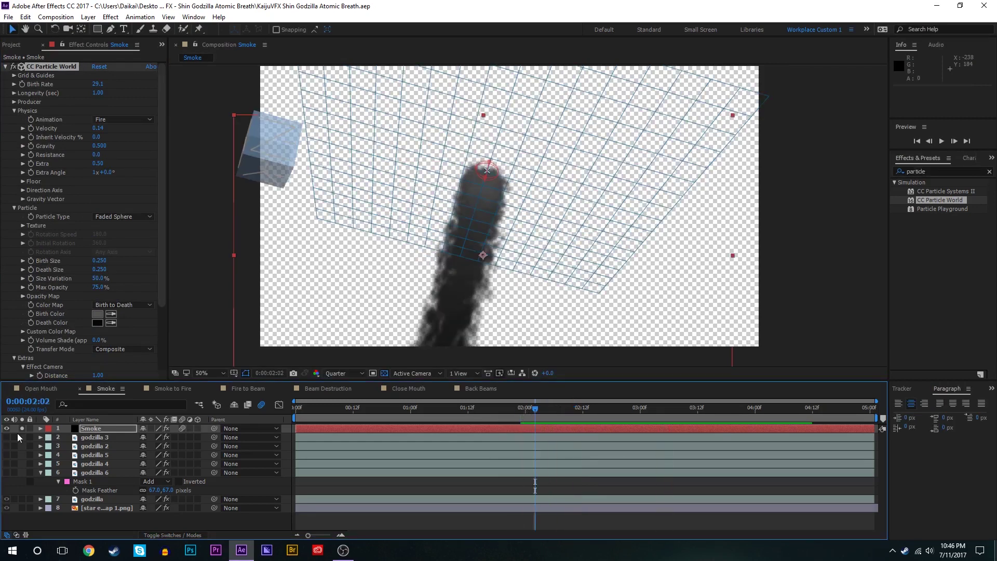
Step: Unsolo Smoke, set the particles' Extra to 0.68 and Extra Angle to 1x+24°, and move the emitter up inside Godzilla's mouth
left_click(22, 428)
left_click_drag(96, 163, 131, 165)
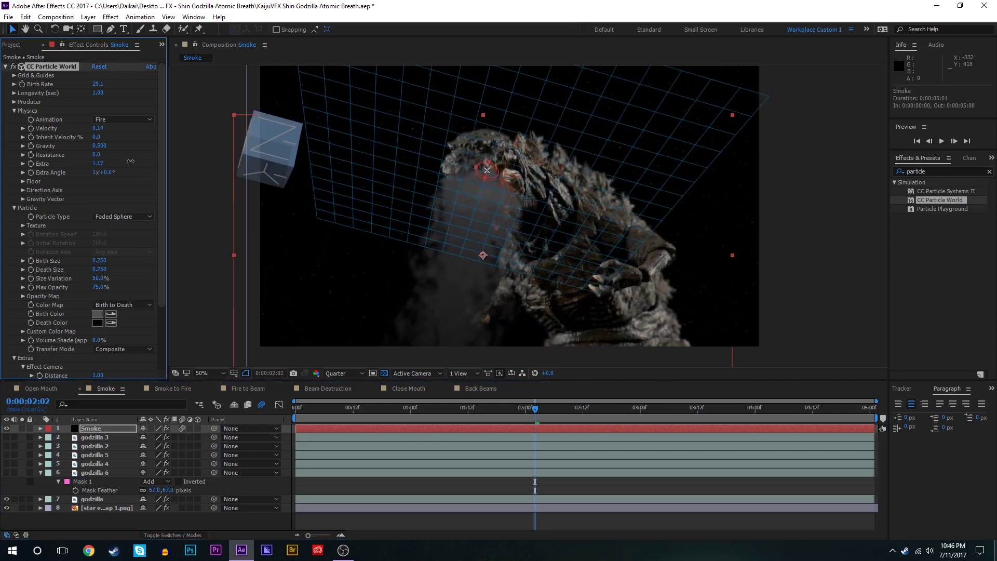
key("ctrl+z")
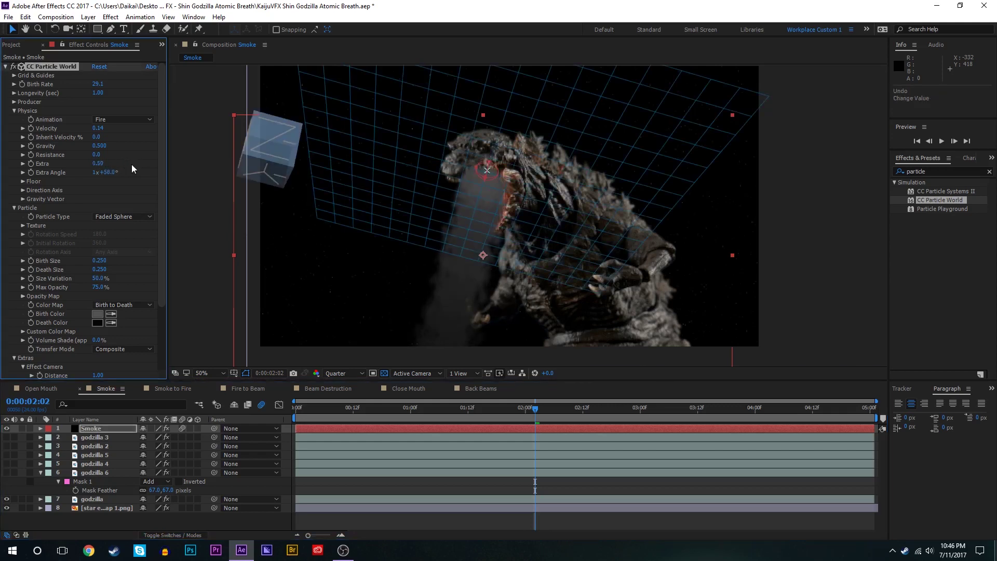
left_click_drag(100, 163, 105, 160)
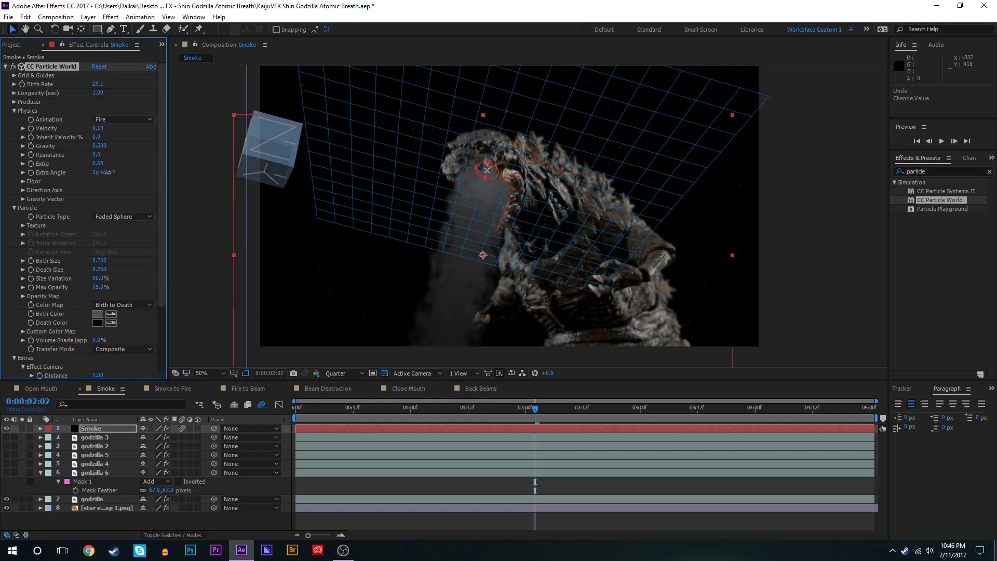
mouse_move(115, 171)
left_mouse_down()
mouse_move(150, 155)
mouse_move(108, 177)
mouse_move(115, 173)
left_mouse_up()
left_click_drag(492, 176, 496, 162)
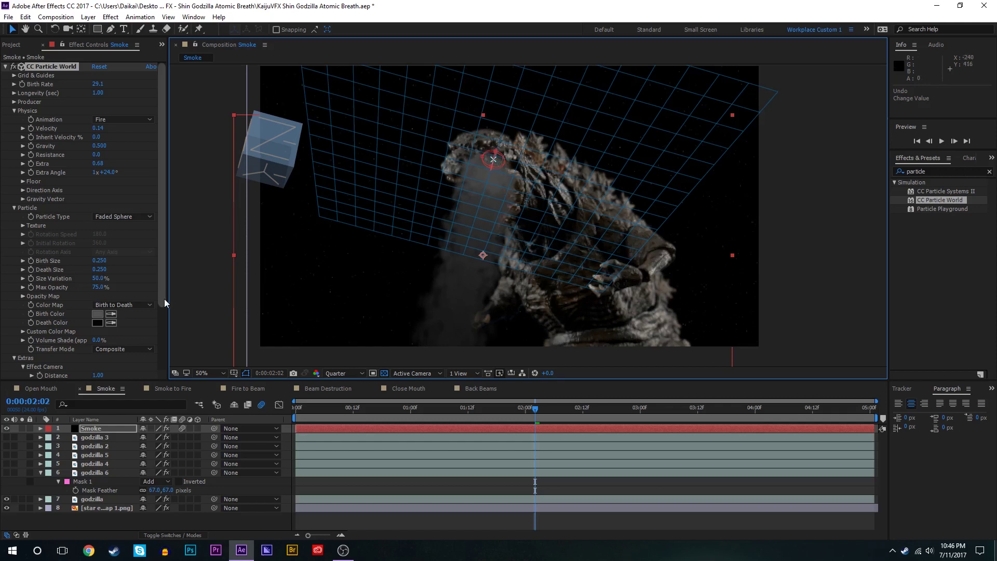
Step: Readjust the smoke particles' death color to a dark grey
left_click(97, 322)
left_click_drag(17, 145, 3, 143)
left_click(237, 27)
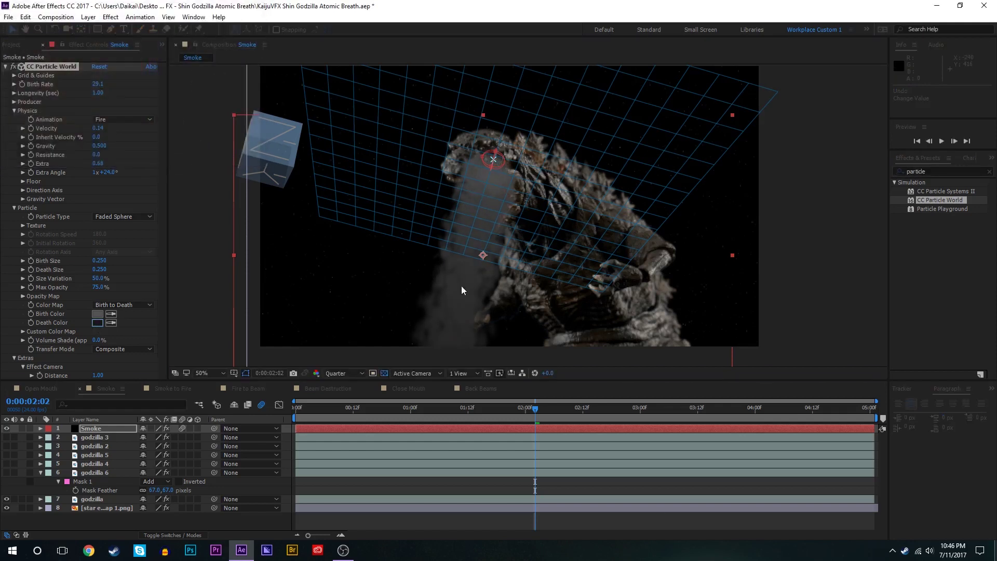
Step: Find the Fractal Noise effect and apply it to the Smoke layer
left_click(630, 484)
left_click(940, 170)
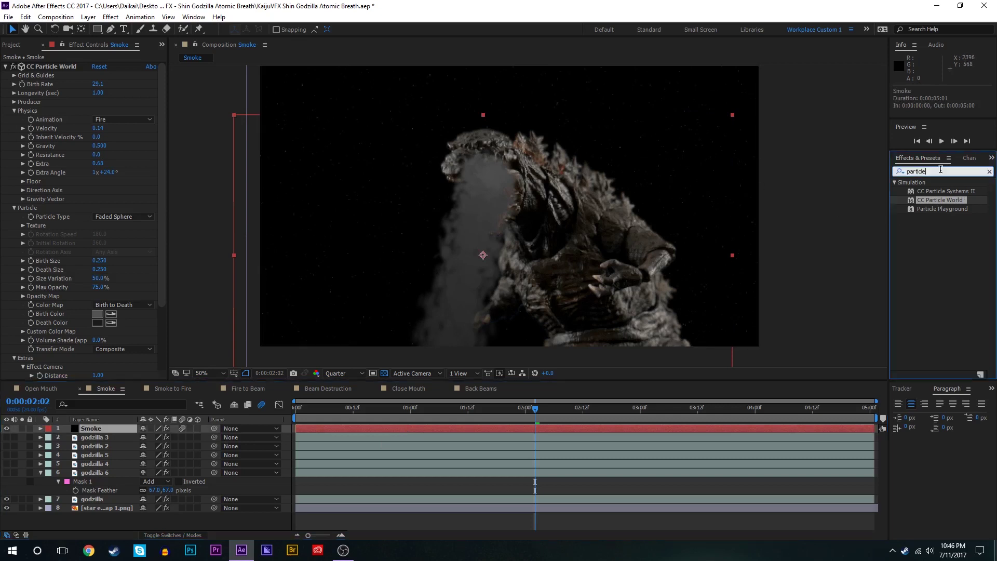
type("frac")
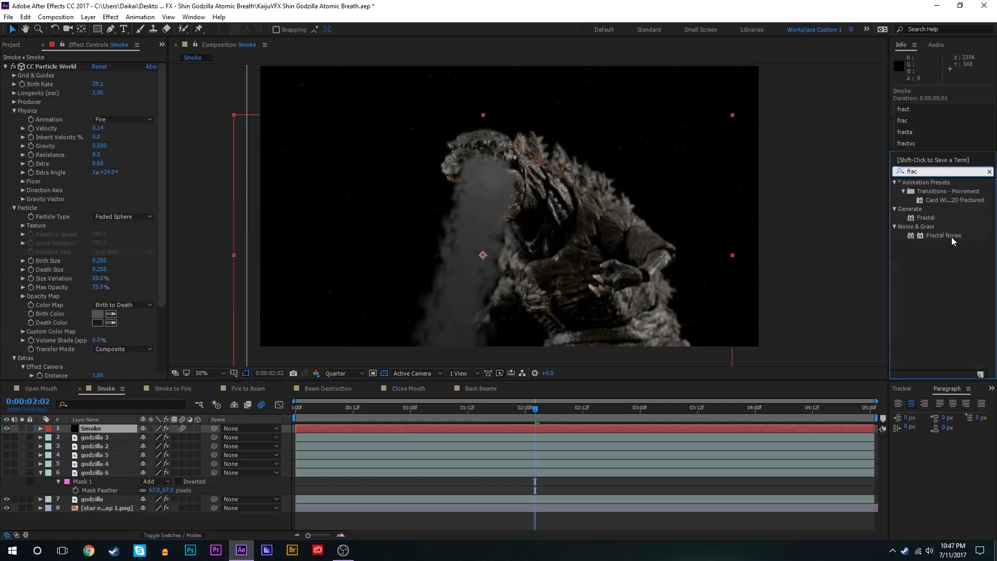
double_click(951, 236)
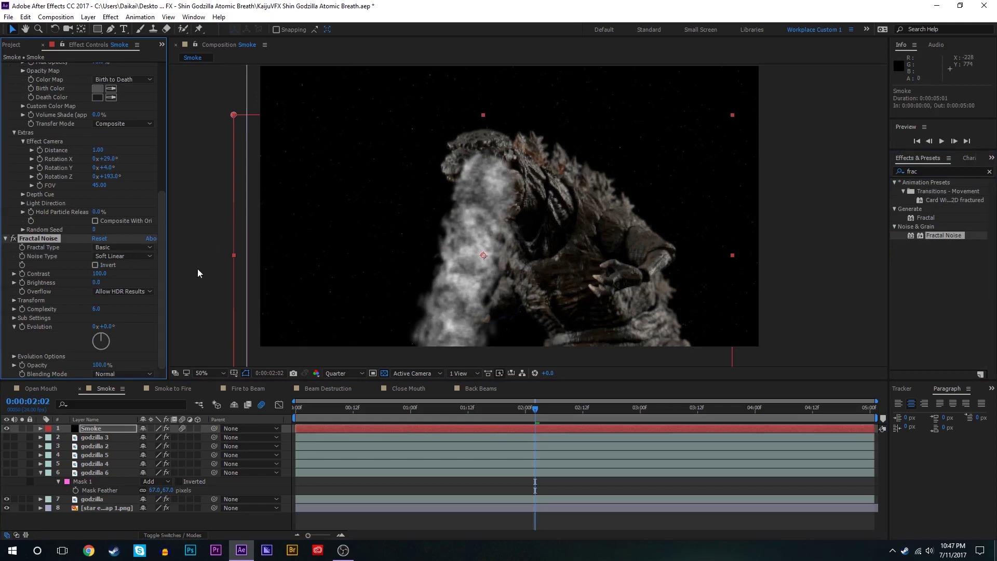
Step: Keep the Basic fractal type, and set the noise Contrast to 49, Brightness to -36 and Complexity to 19.2
left_click(129, 248)
left_click(110, 256)
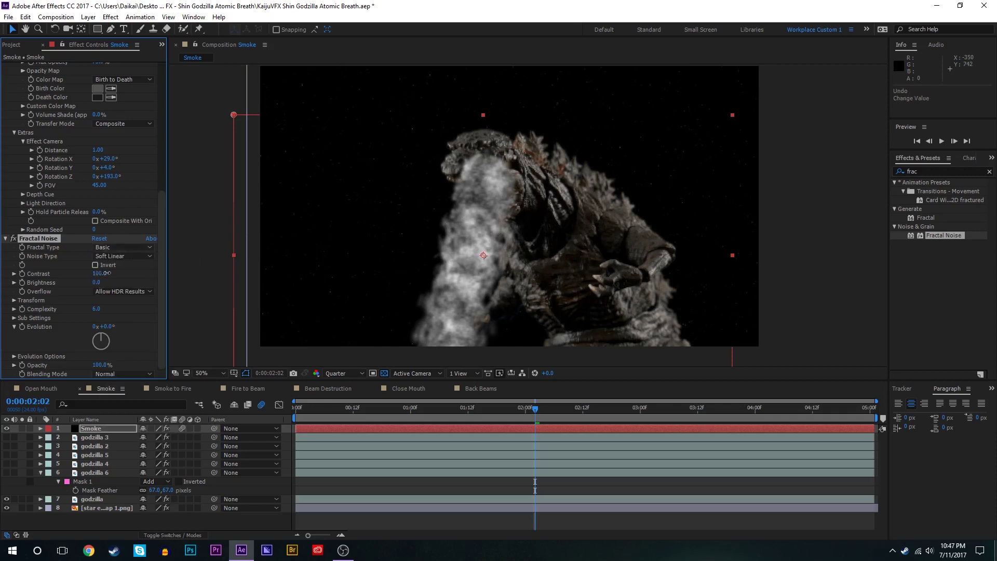
left_click_drag(107, 273, 76, 281)
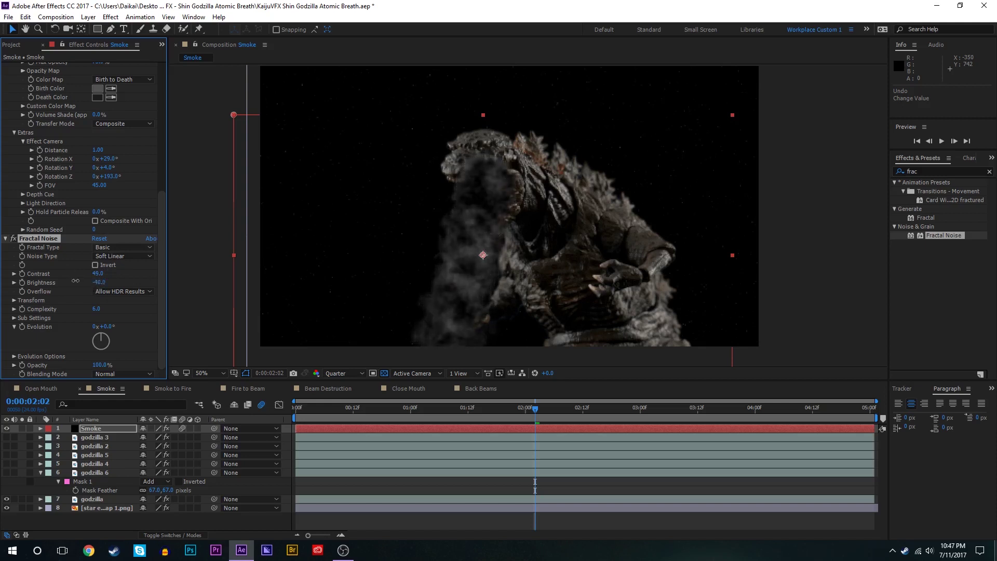
left_click_drag(73, 281, 76, 279)
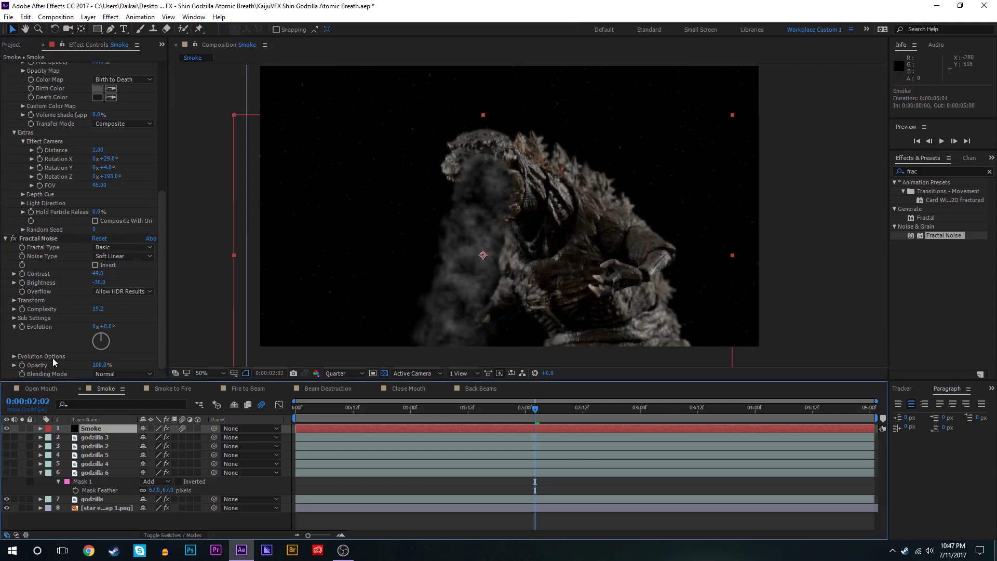
Step: Try driving Fractal Noise's Evolution with the expression time*500
left_click(22, 328, "alt")
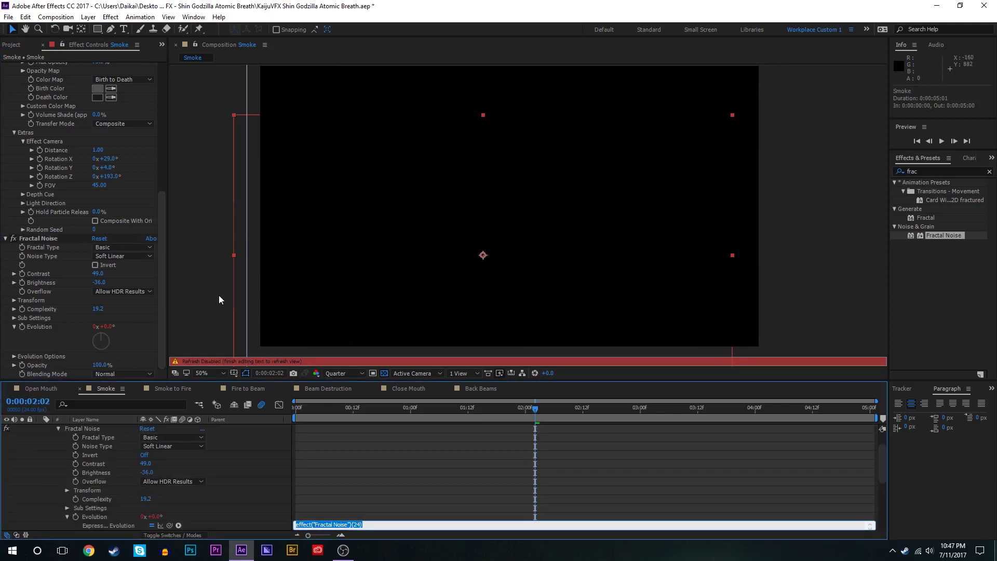
type("time*500")
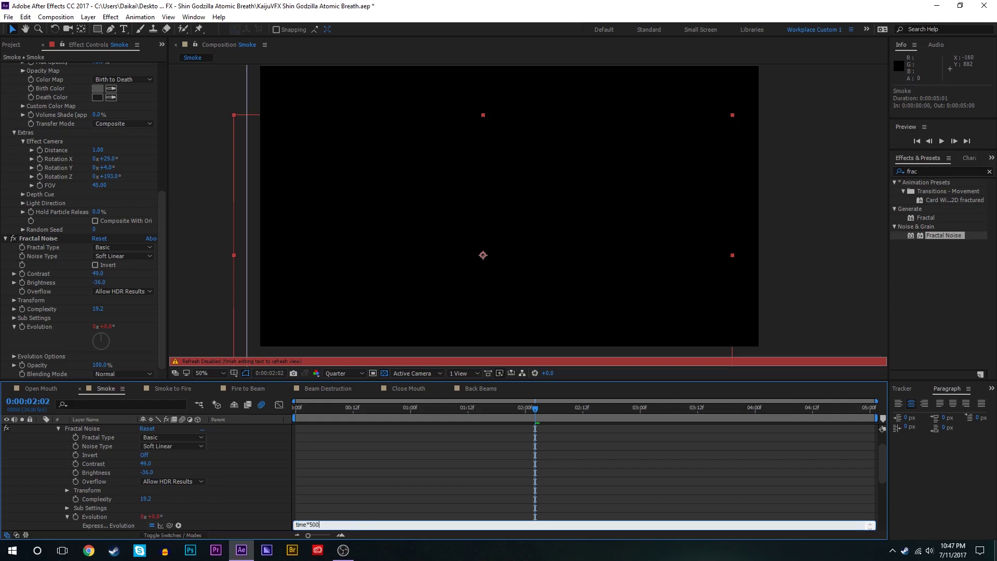
key("ctrl+a")
key("BackSpace")
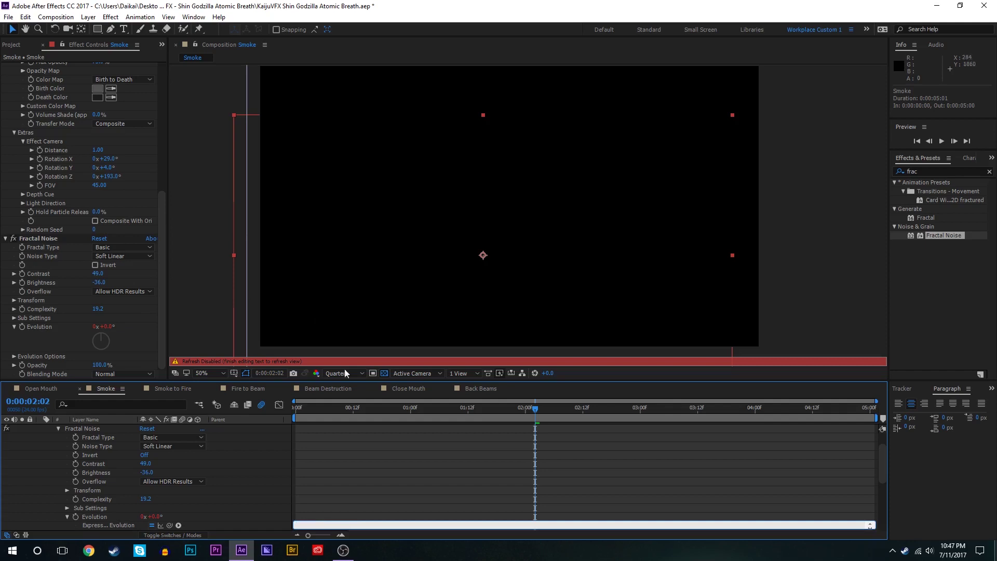
left_click(365, 438)
Step: At the composition's first frame, place Fractal Noise's Offset Turbulence point in Godzilla's mouth at 992, 268
scroll(430, 439, "up", 1)
left_click_drag(511, 420, 408, 421)
left_click_drag(519, 402, 490, 400)
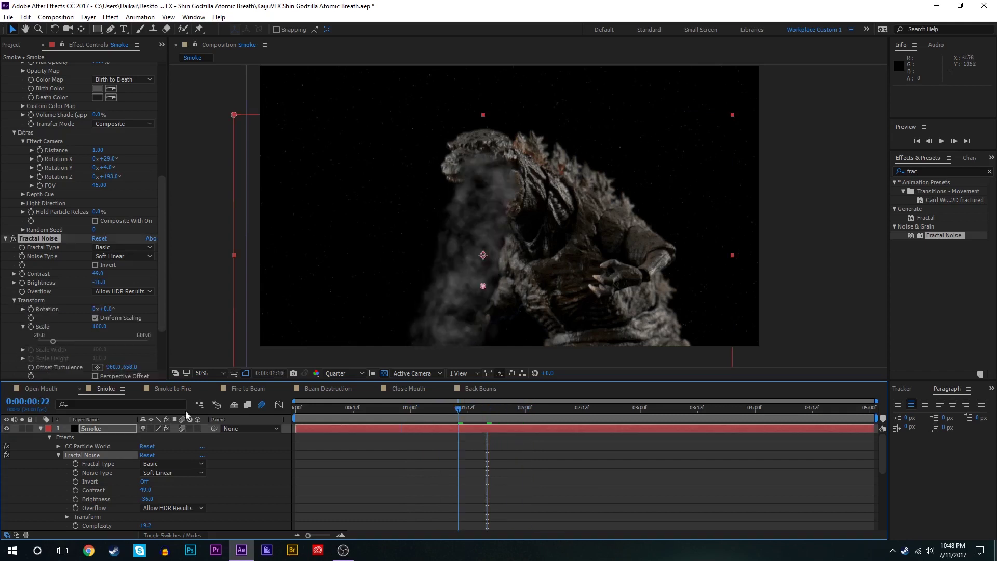
key("Home")
left_click_drag(482, 289, 497, 193)
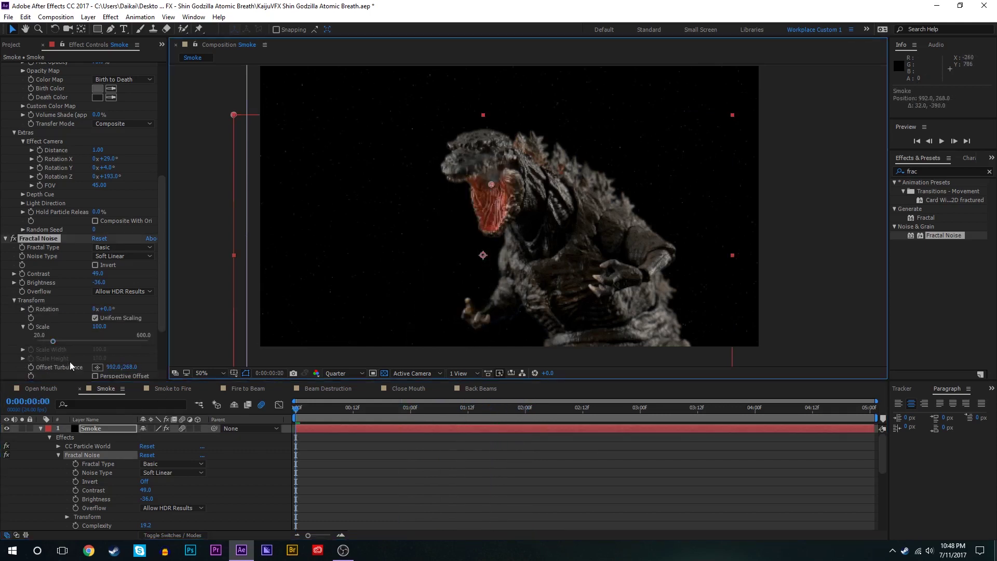
Step: Animate Fractal Noise's Offset Turbulence from its first-frame position to -6336, 10988 at 0:00:05:00, and preview the flowing smoke
left_click(29, 368)
left_click_drag(335, 408, 872, 407)
scroll(541, 224, "down", 6)
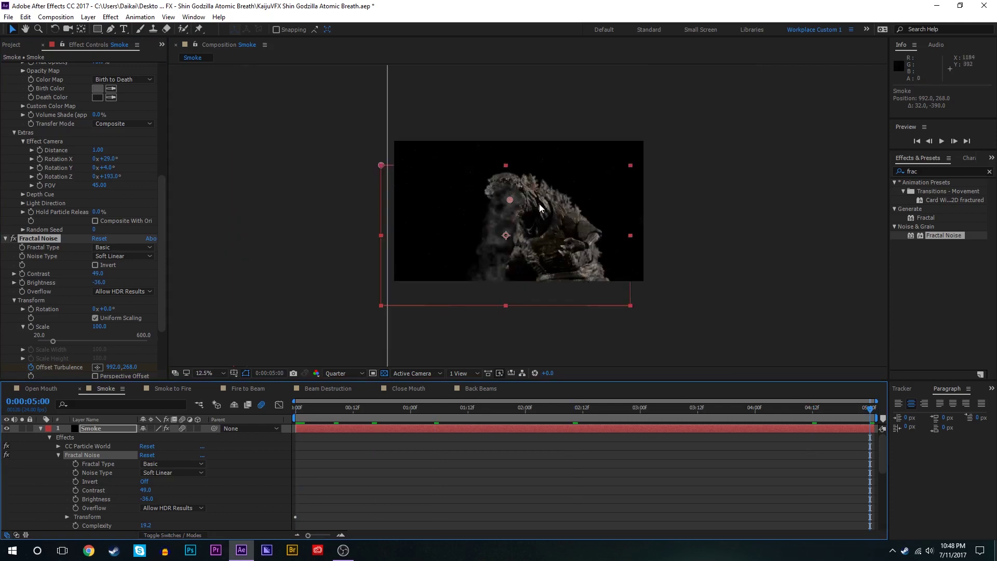
left_click_drag(523, 216, 512, 298)
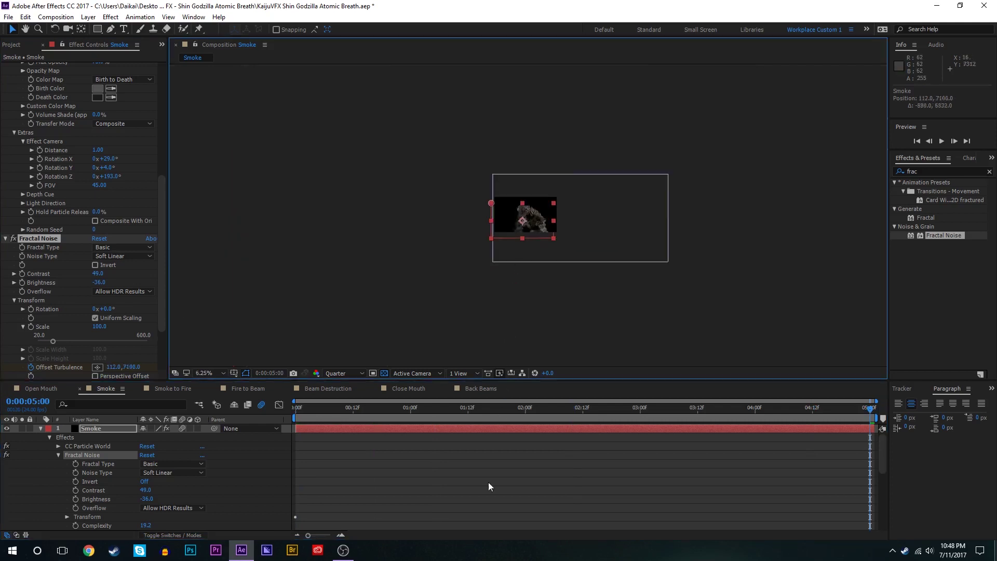
left_click_drag(488, 482, 363, 560)
scroll(557, 189, "up", 6)
left_click_drag(462, 407, 414, 407)
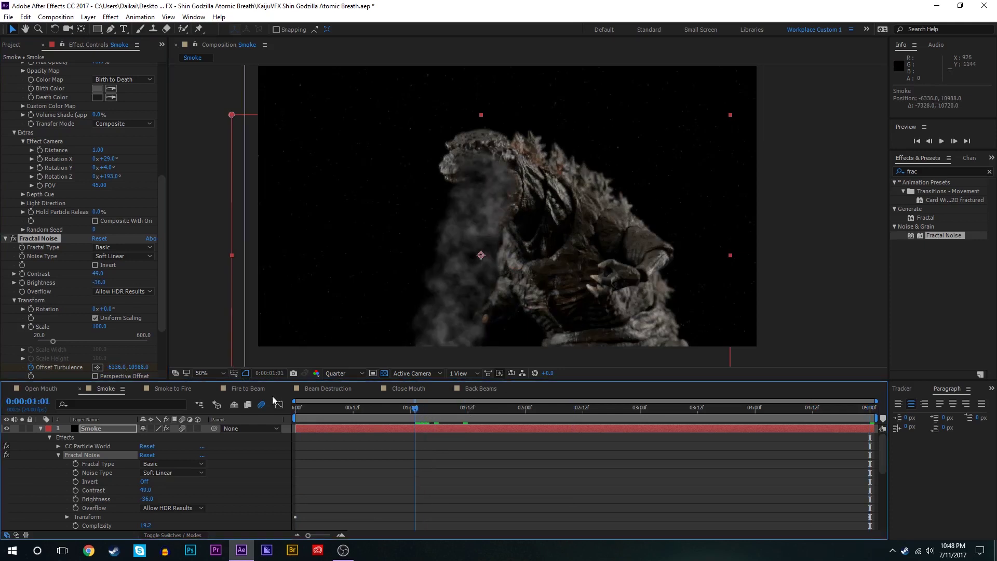
key("space")
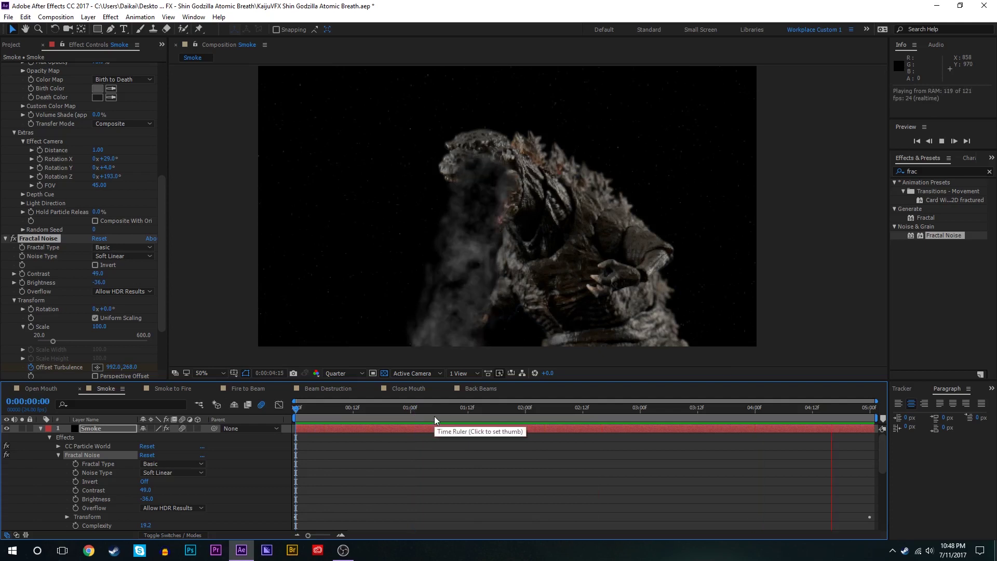
Step: Apply Fast Box Blur to the Smoke layer with Blur Radius 3 and Repeat Edge Pixels enabled, and preview the softened smoke
left_click(953, 171)
type("fas")
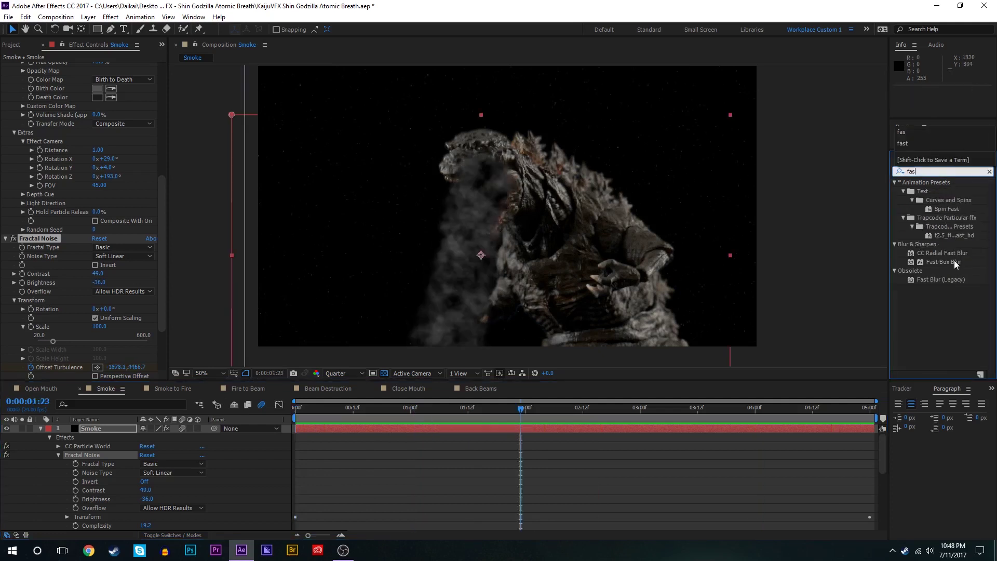
double_click(955, 260)
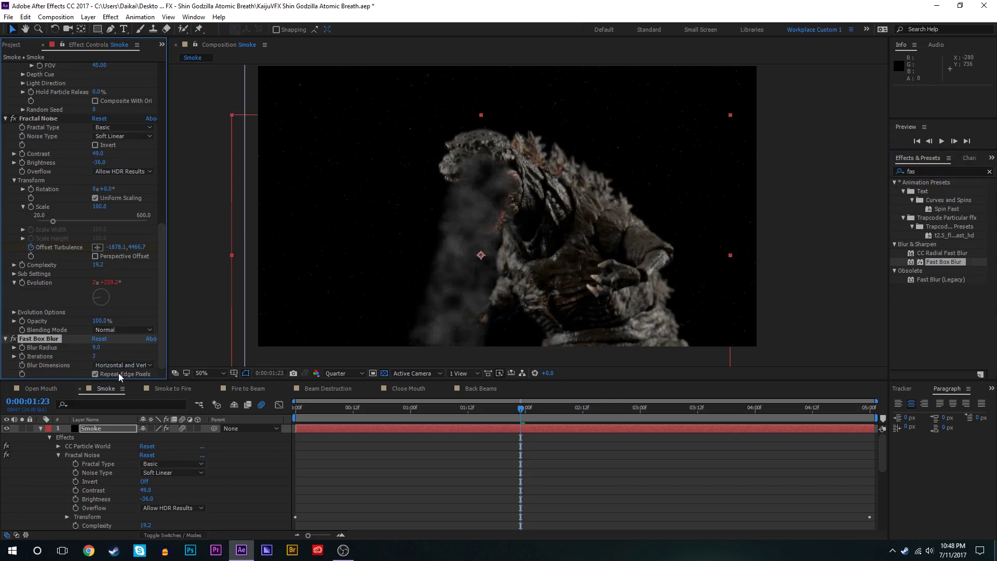
left_click(485, 462)
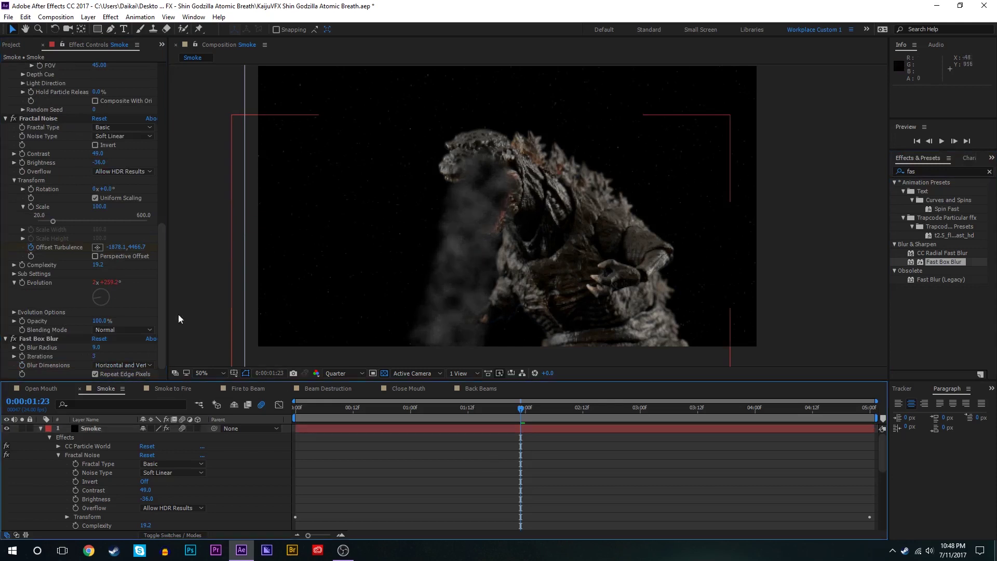
left_click(97, 349)
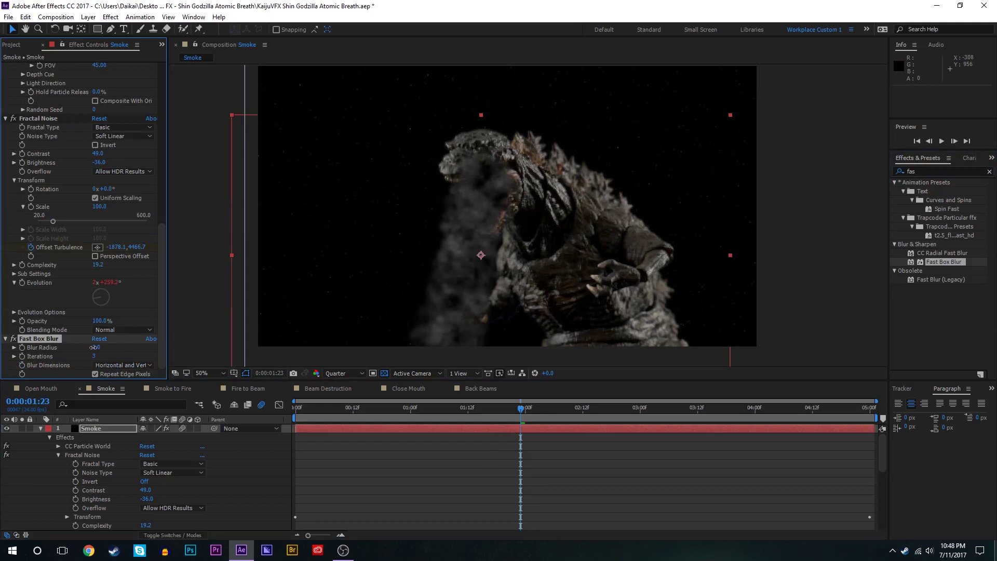
left_click(453, 456)
left_click(40, 429)
left_click(435, 411)
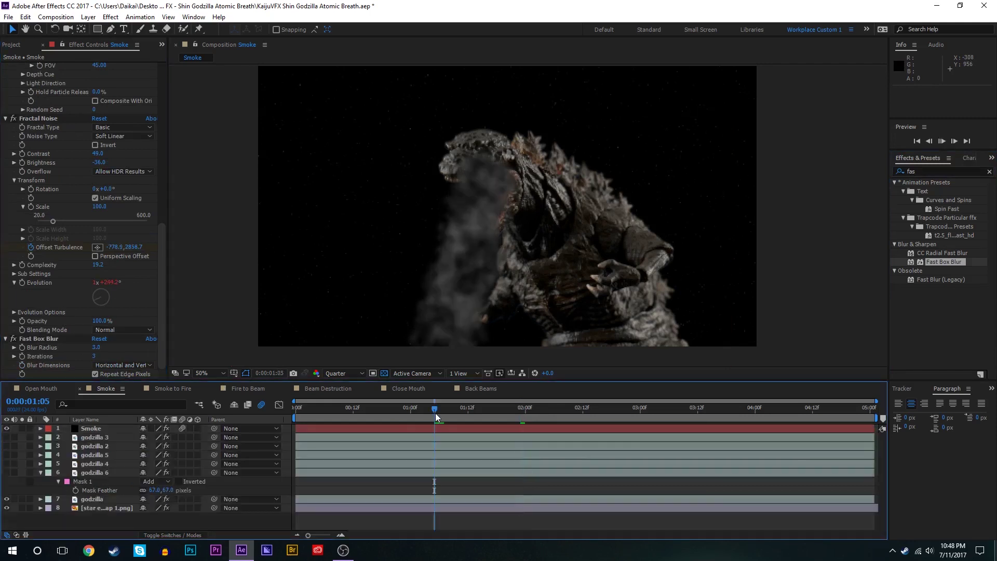
key("space")
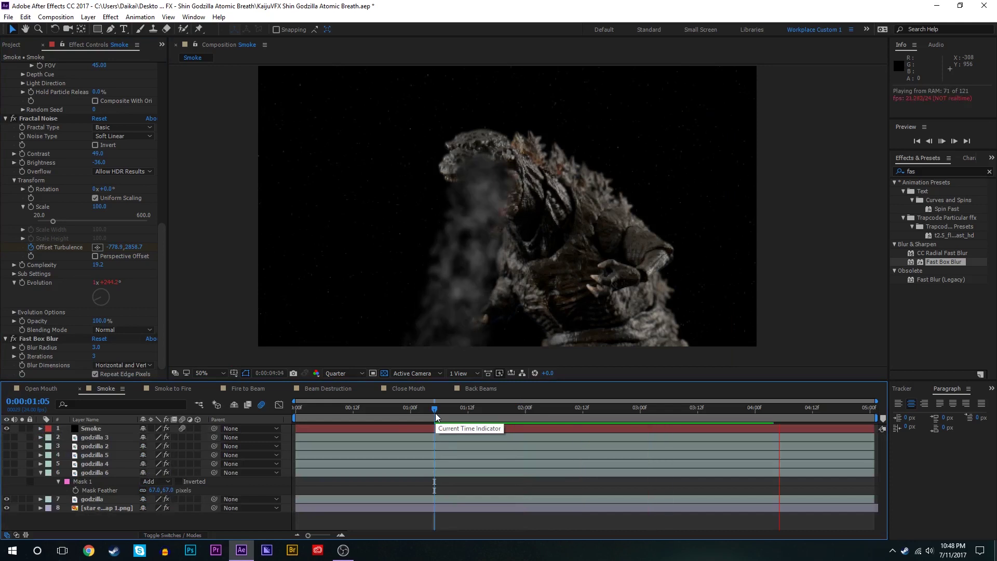
key("space")
Step: Trim the Smoke layer's start to 0:00:00:09 and preview the composition
left_click_drag(450, 411, 339, 412)
left_click(343, 409)
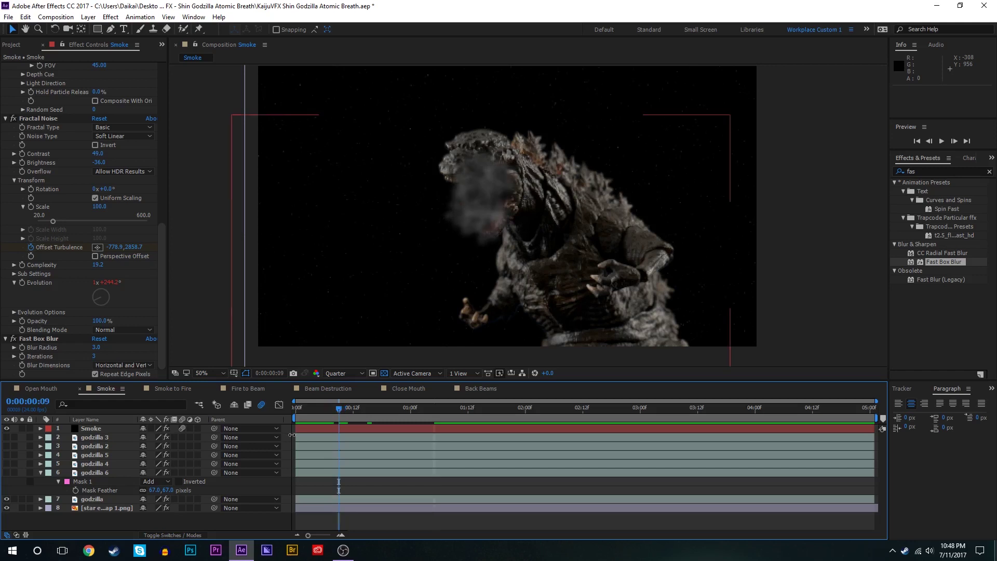
left_click(342, 429)
key("alt+[")
key("space")
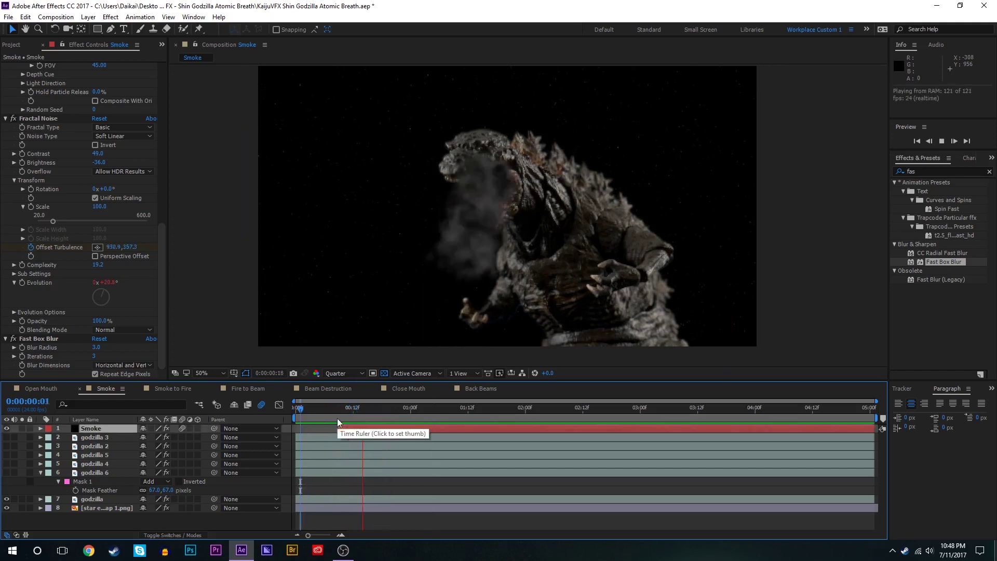
Step: Pre-compose the Smoke layer, moving all attributes into the new composition and adjusting its duration to the layer's time span
left_click(434, 409)
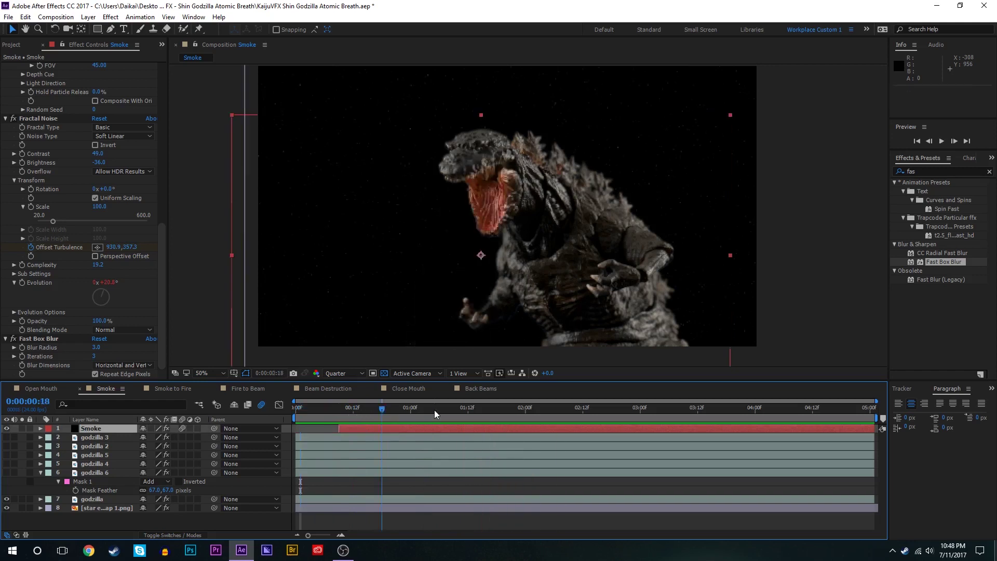
key("ctrl+shift+c")
left_click(26, 88)
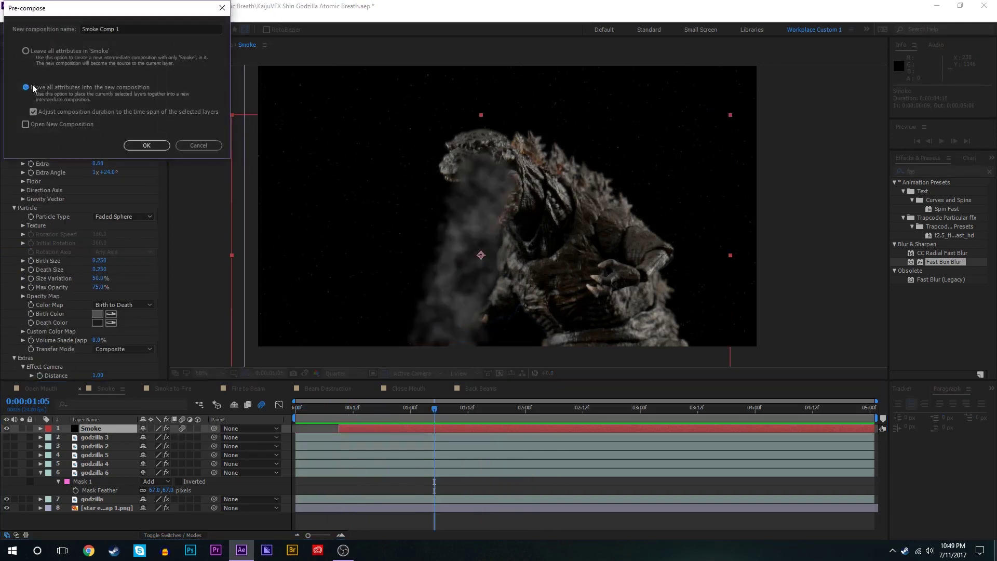
left_click(142, 146)
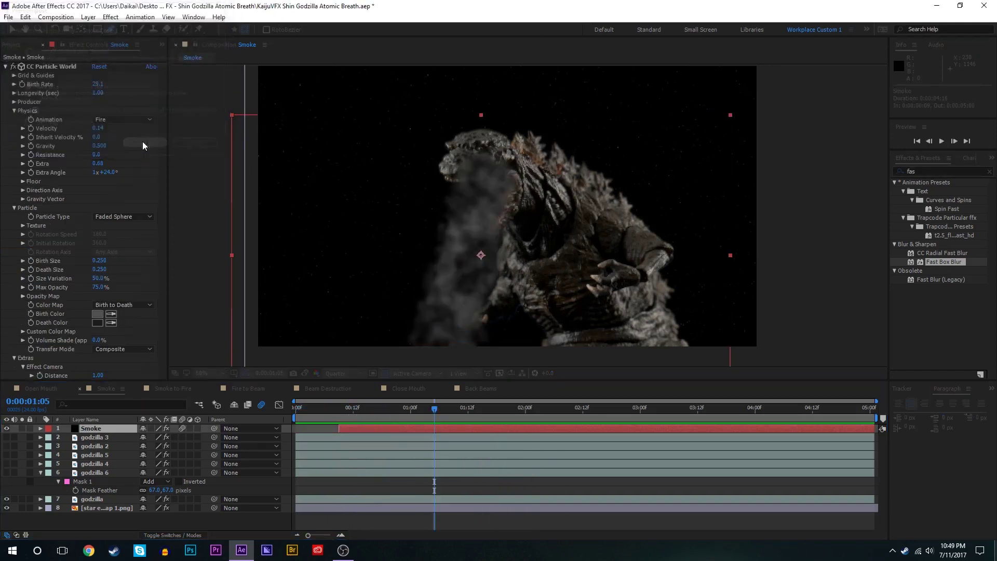
Step: With the pre-composed smoke hidden, draw a closed mask on it along Godzilla's upper jaw and mouth corner and around the head, and show it again
left_click(7, 428)
left_click(435, 177)
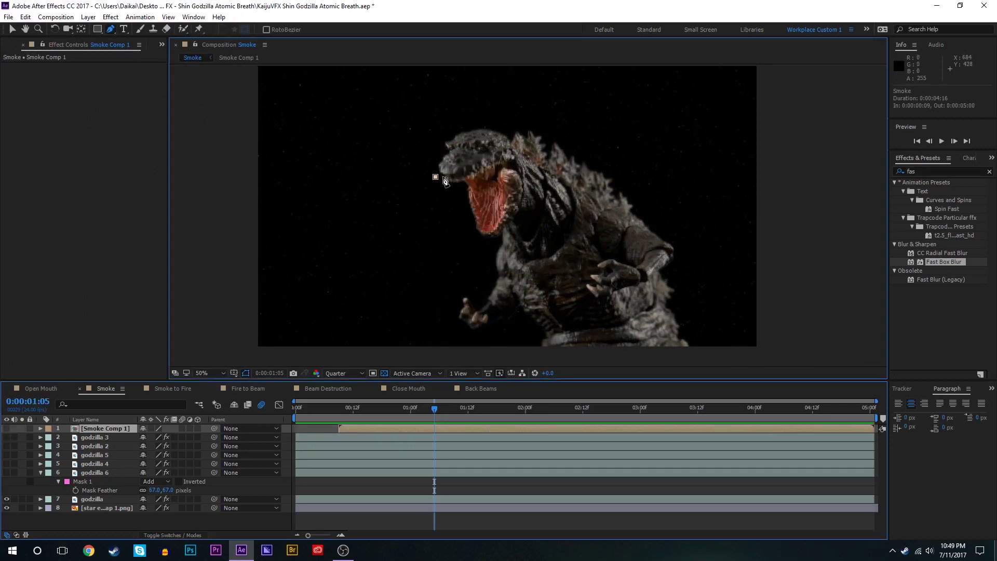
left_click_drag(448, 179, 470, 177)
left_click(488, 165)
left_click(501, 163)
left_click(503, 174)
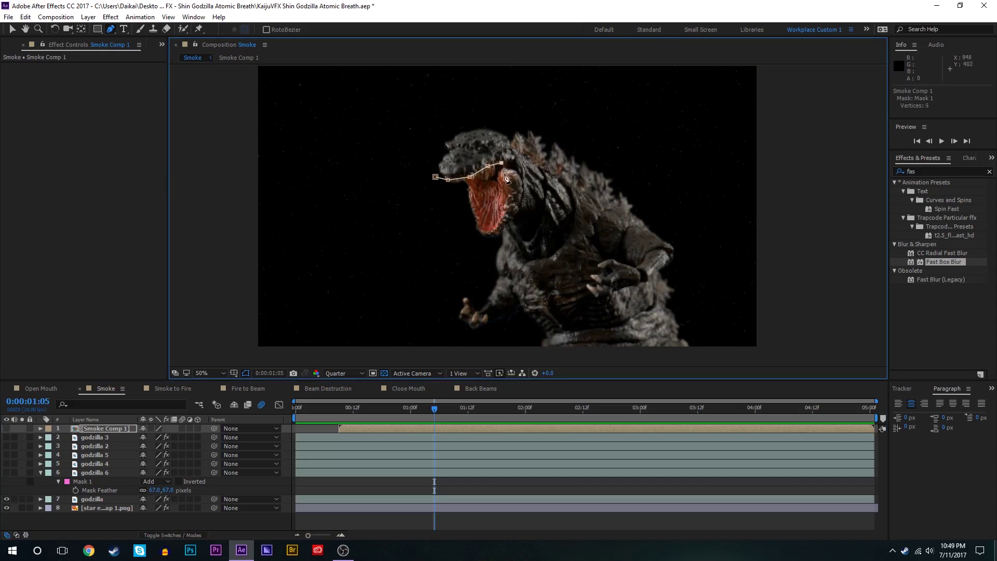
left_click(505, 185)
left_click(508, 194)
left_click(515, 221)
left_click(603, 212)
left_click(603, 126)
left_click(558, 87)
left_click(446, 79)
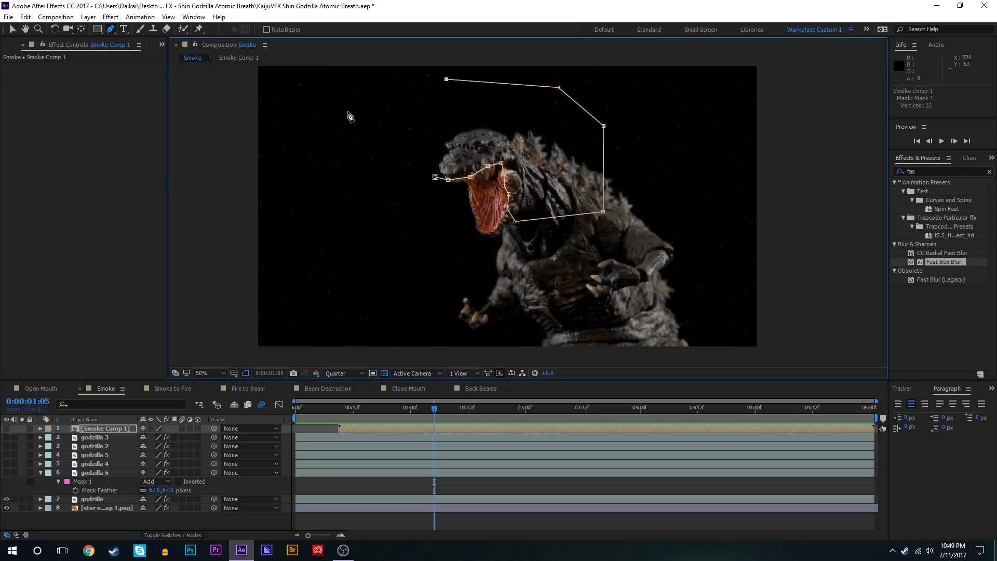
left_click(348, 110)
left_click(360, 150)
left_click(435, 177)
left_click(6, 429)
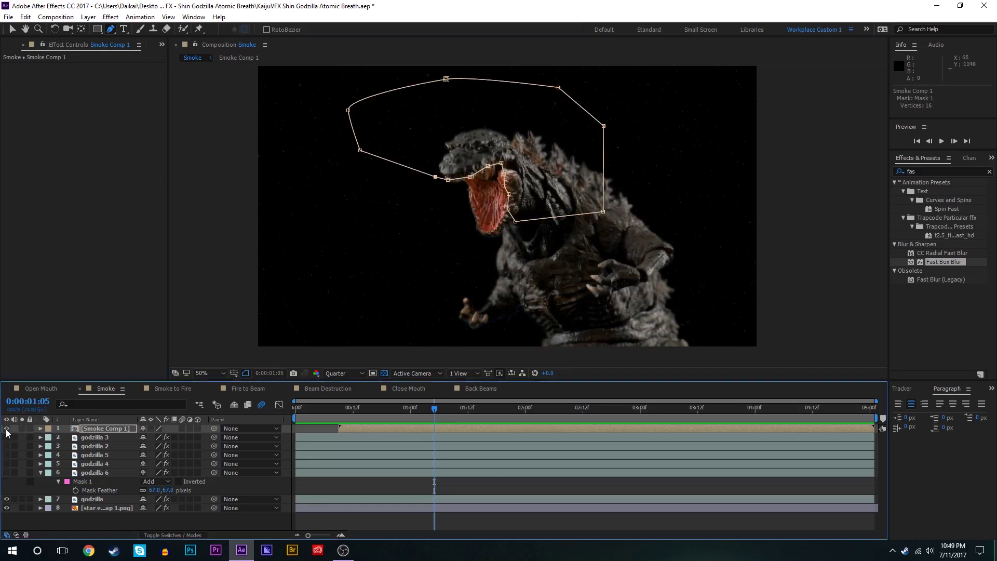
Step: Set the smoke mask's mode to Subtract and its Mask Feather to 38 pixels, and preview the smoke behind the jaw
key("f")
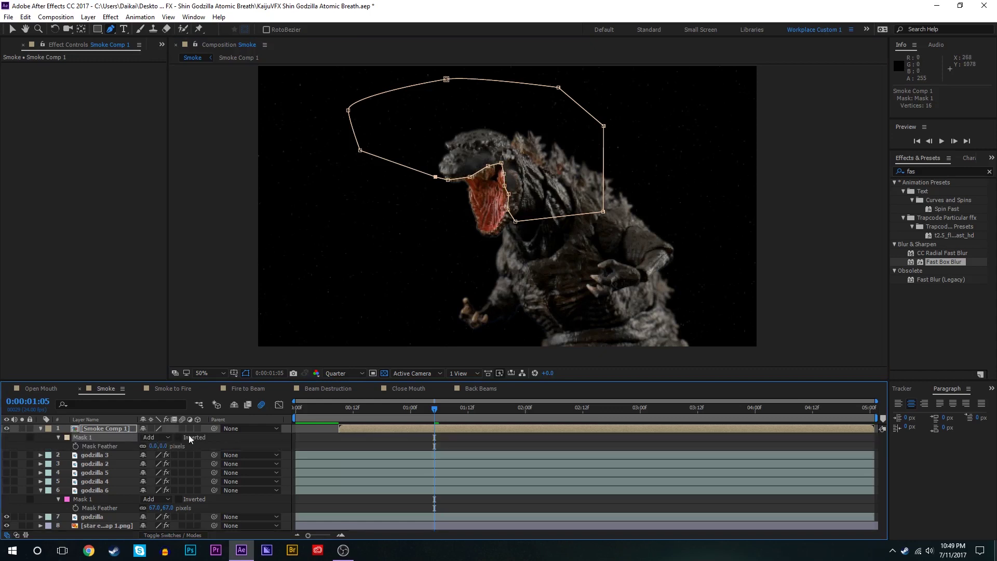
left_click(160, 439)
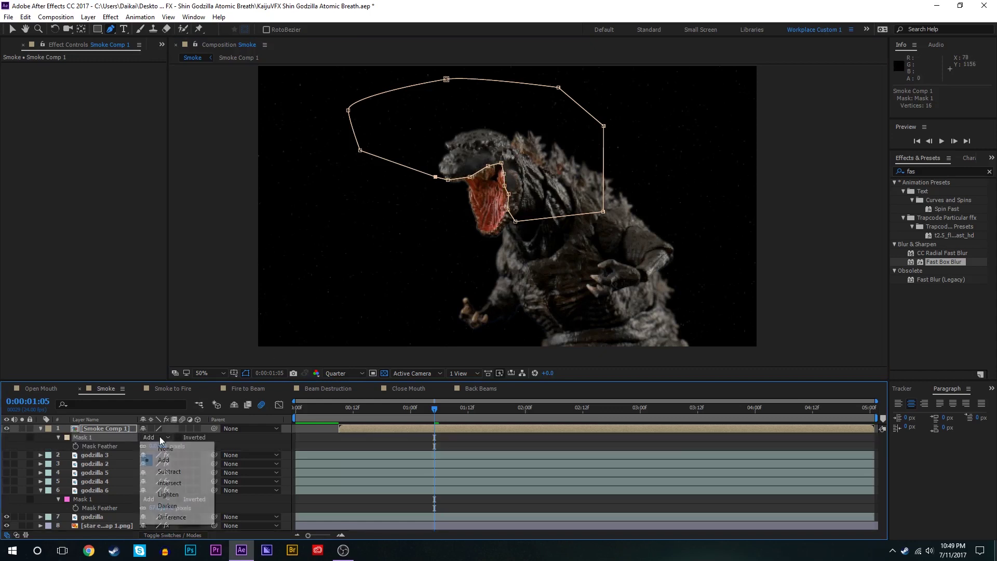
left_click(170, 471)
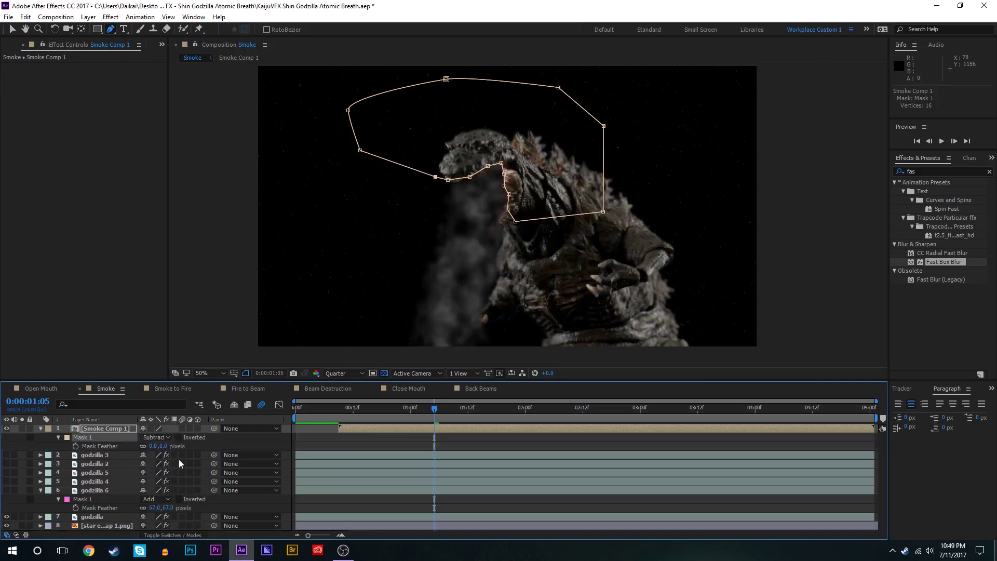
left_click_drag(171, 445, 172, 445)
left_click(436, 439)
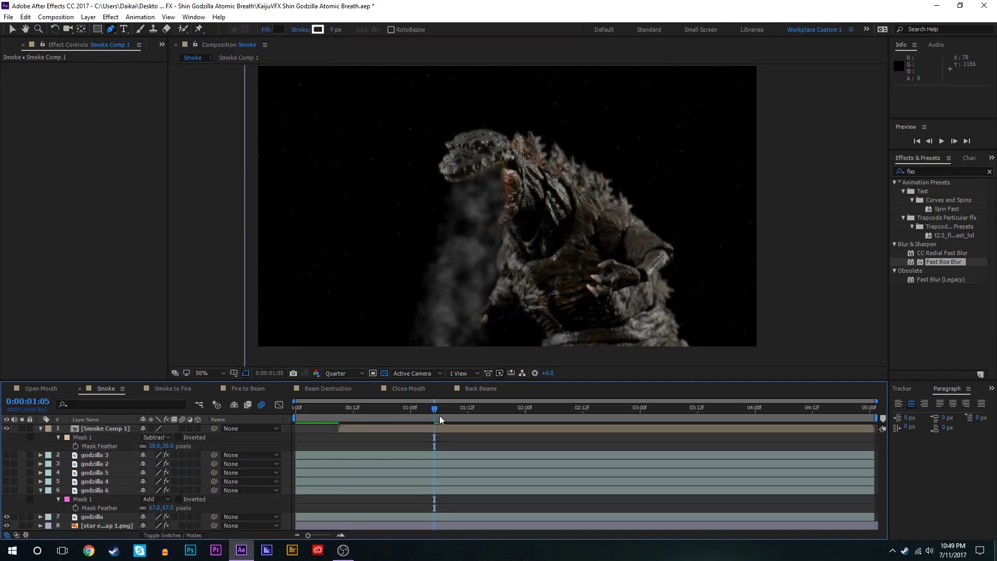
left_click_drag(436, 409, 331, 406)
key("space")
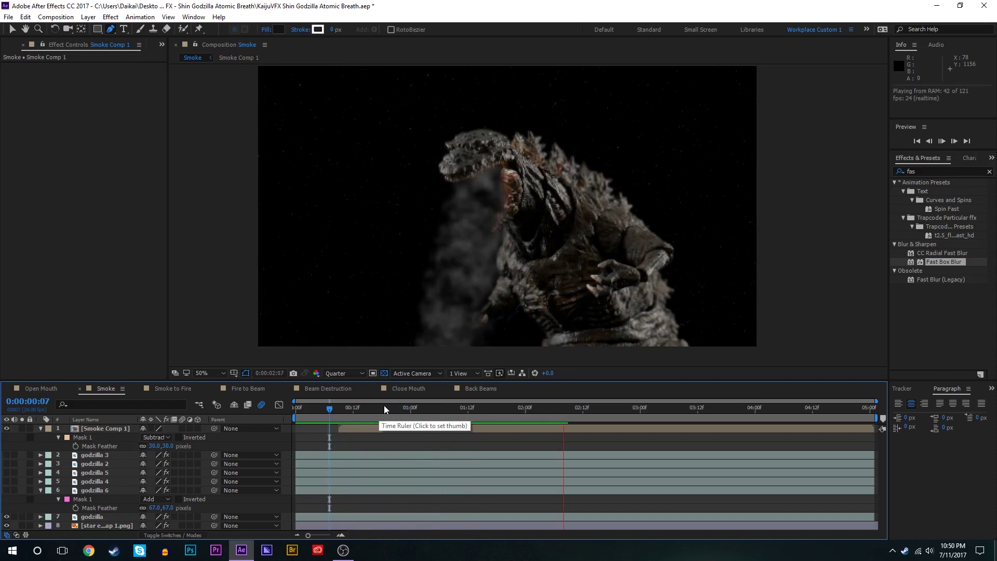
left_click(434, 410)
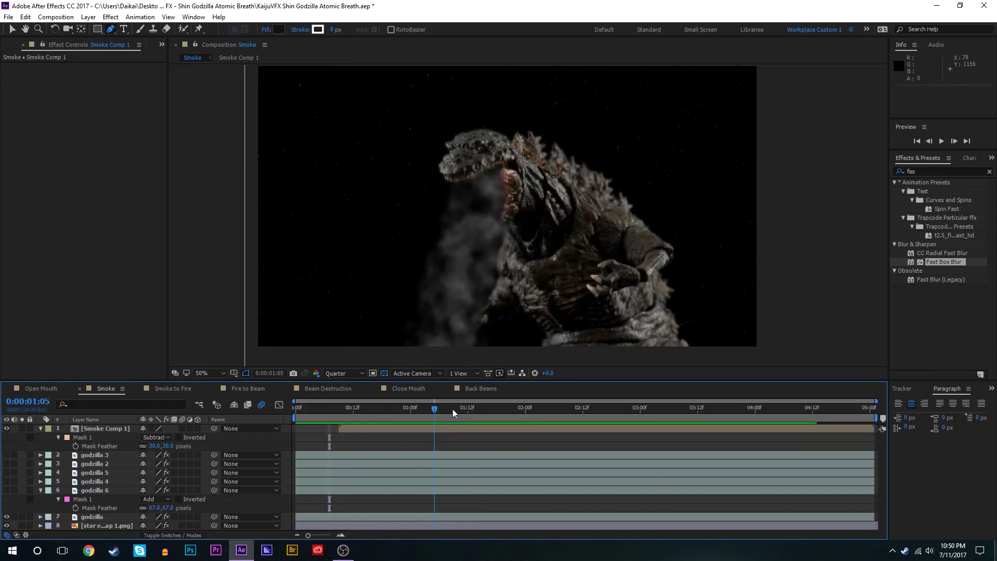
Step: Inside the smoke pre-composition, set Fractal Noise's Opacity to 50% and Contrast to 68, and preview the result in the Smoke composition
double_click(456, 427)
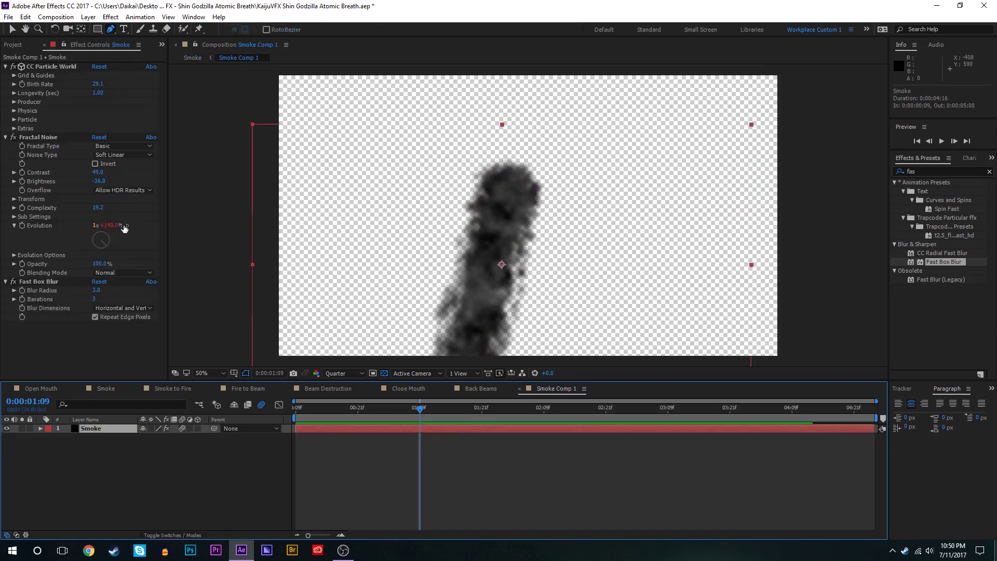
left_click_drag(98, 173, 67, 171)
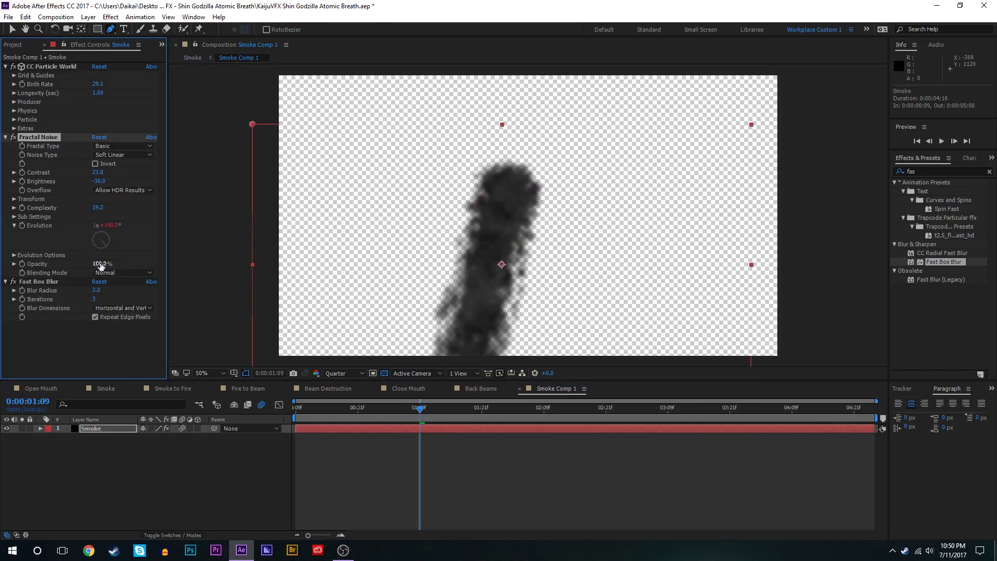
left_click_drag(93, 264, 67, 256)
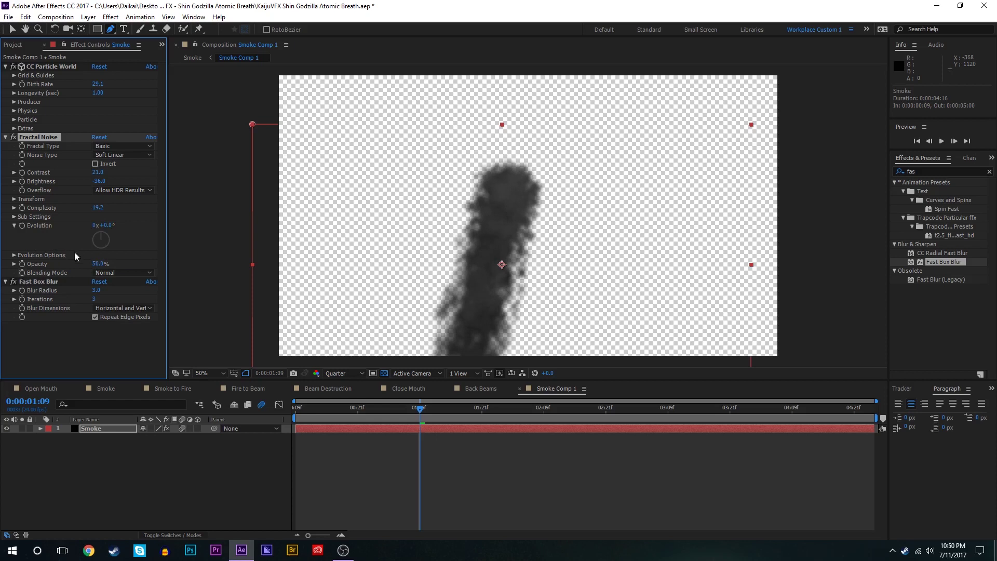
left_click_drag(98, 175, 120, 170)
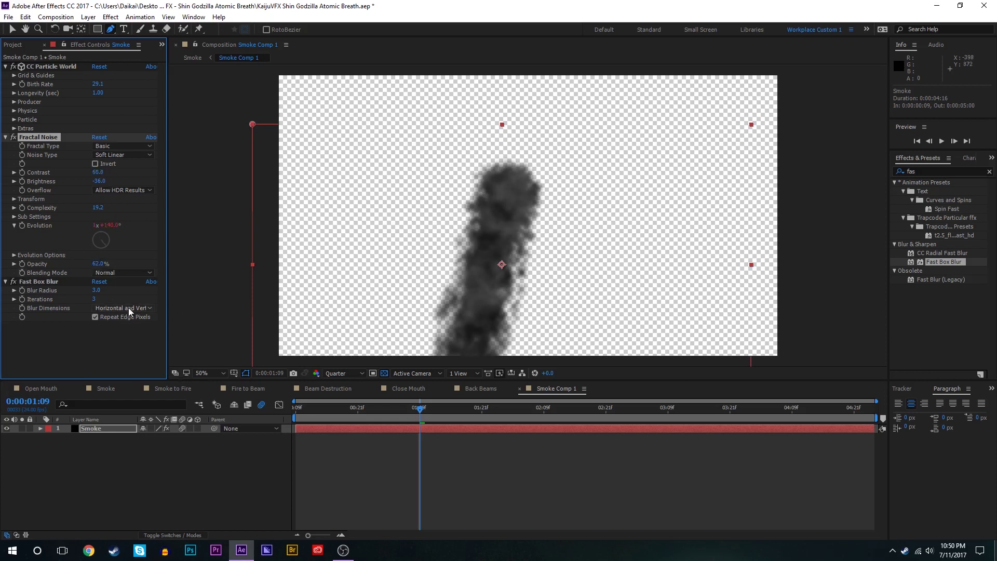
key("ctrl+z")
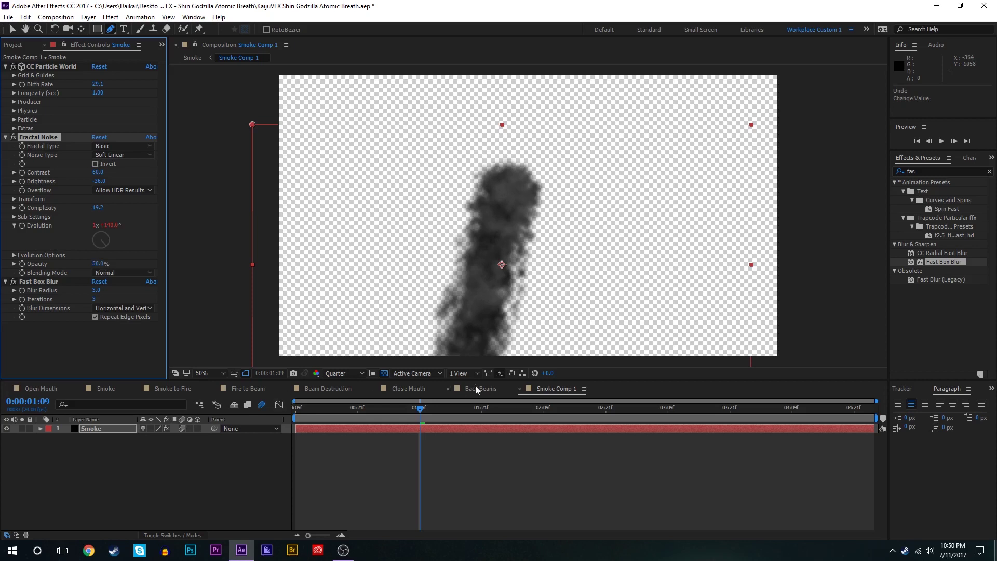
left_click(105, 388)
left_click(417, 433)
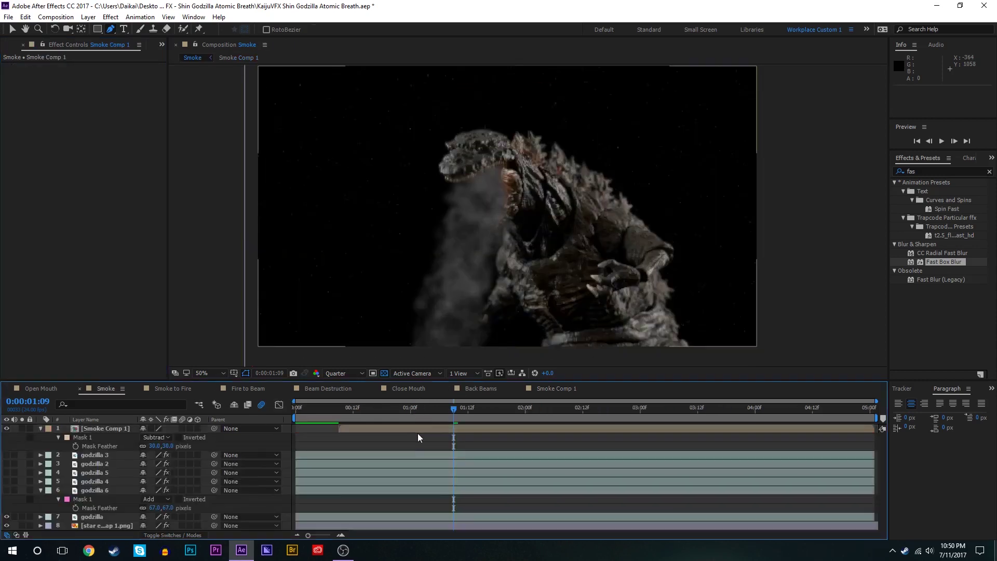
left_click(374, 407)
key("space")
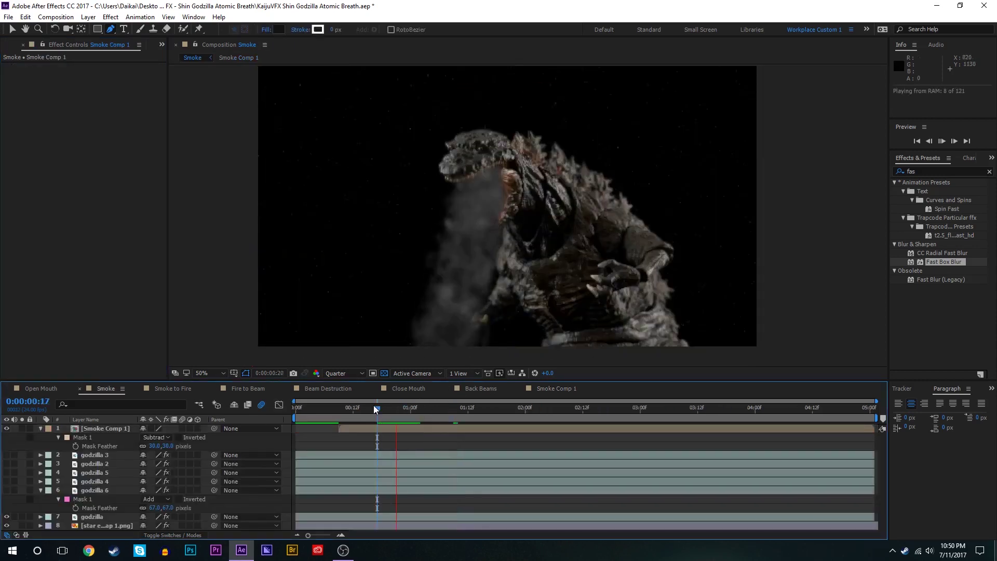
left_click_drag(378, 409, 462, 412)
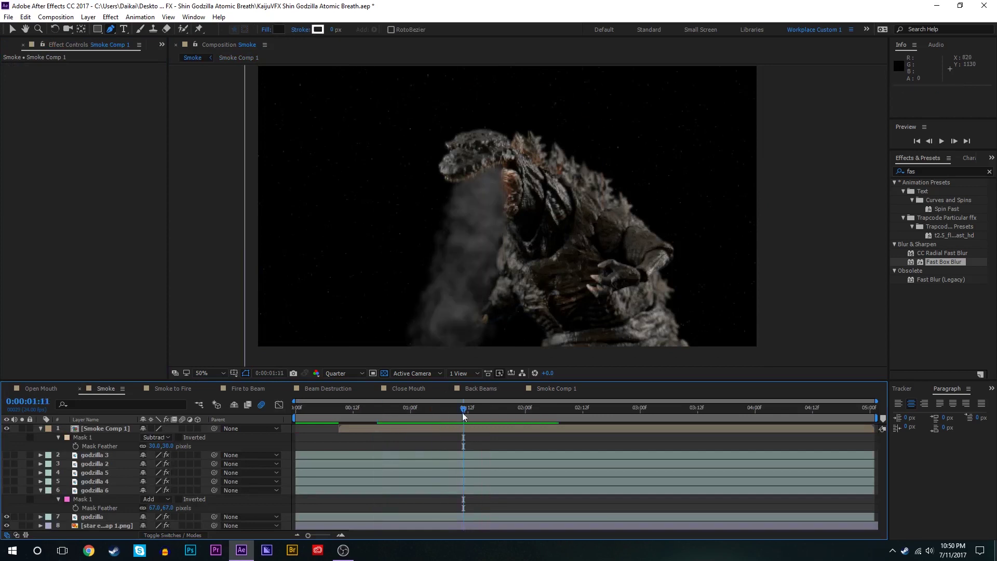
Step: Find the Directional Blur effect and apply it to the pre-composed smoke layer
left_click(467, 429)
left_click(943, 166)
left_click(943, 171)
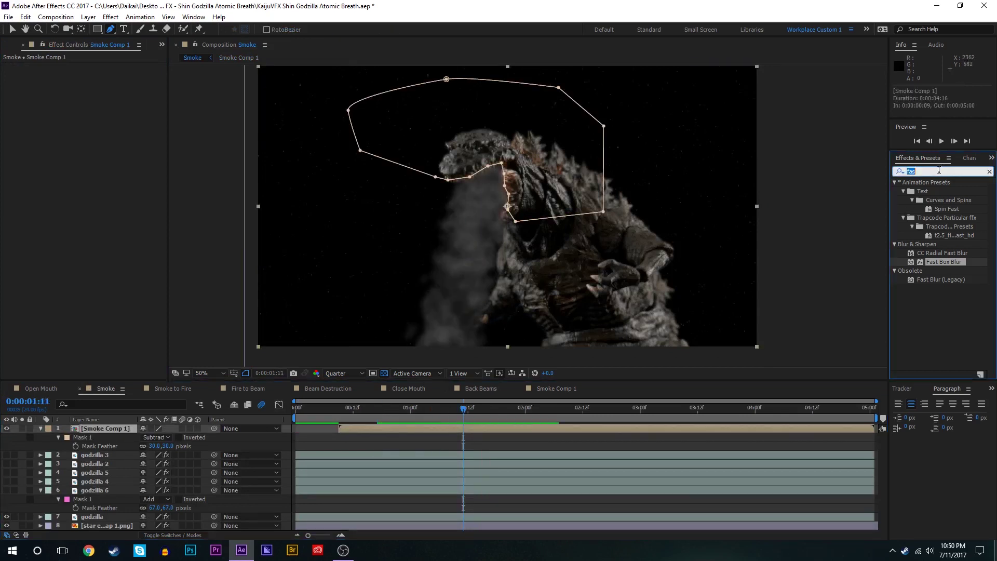
type("dire")
double_click(948, 192)
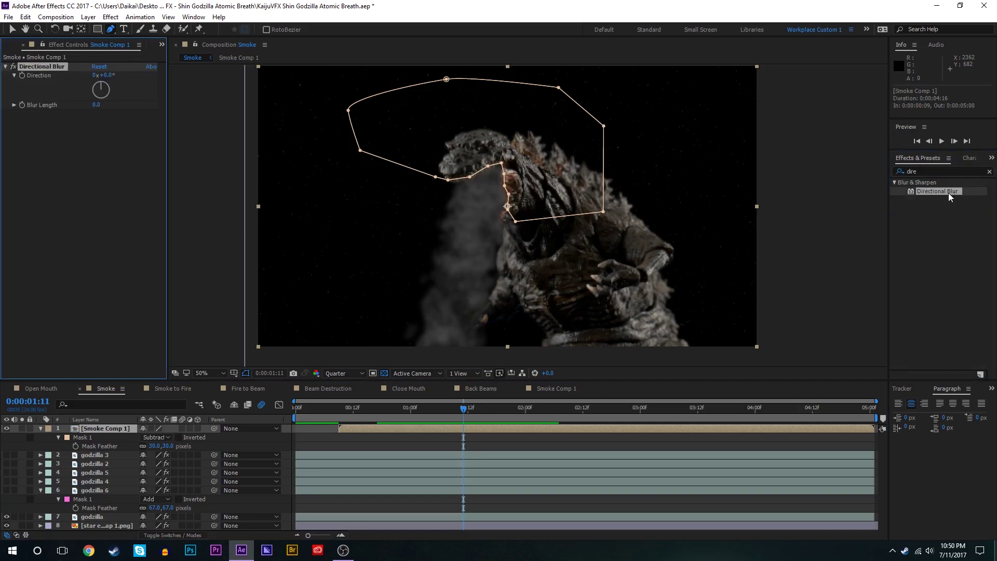
Step: Set Directional Blur's Direction to 18° and Blur Length to 25.4 on the smoke, and add a Motion Tile effect above it
left_click_drag(102, 90, 196, 73)
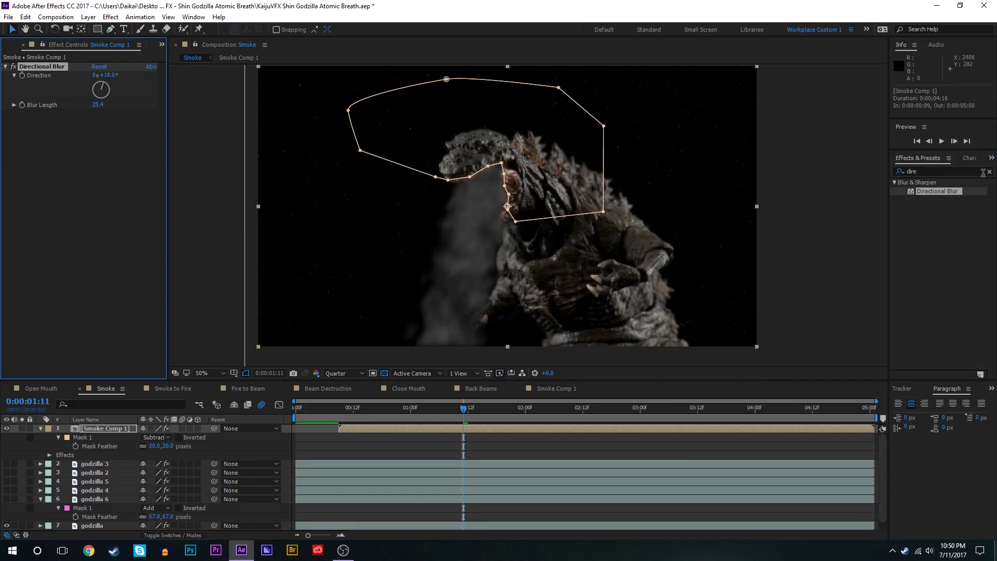
double_click(913, 171)
type("ti")
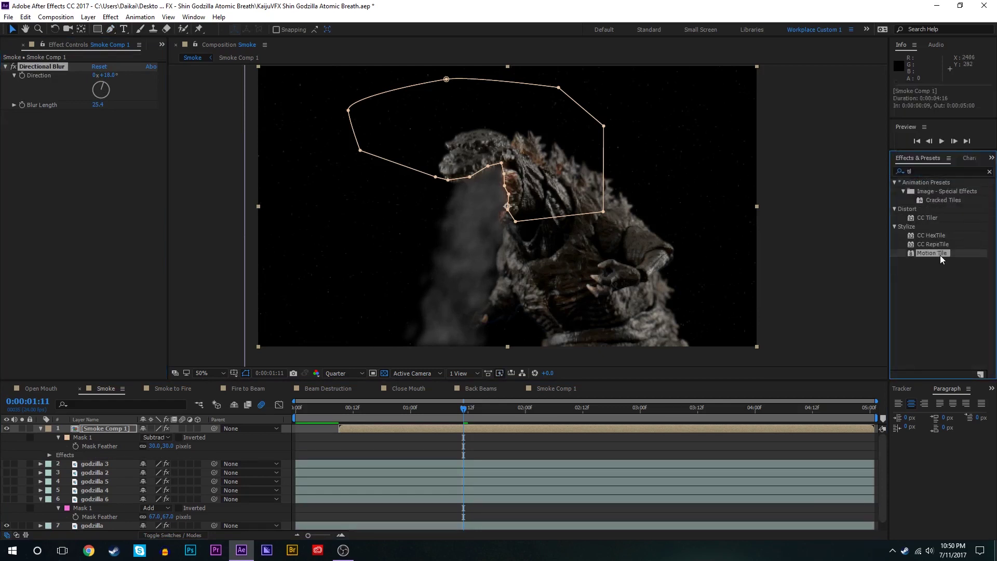
left_click_drag(932, 253, 117, 107)
left_click_drag(52, 113, 72, 62)
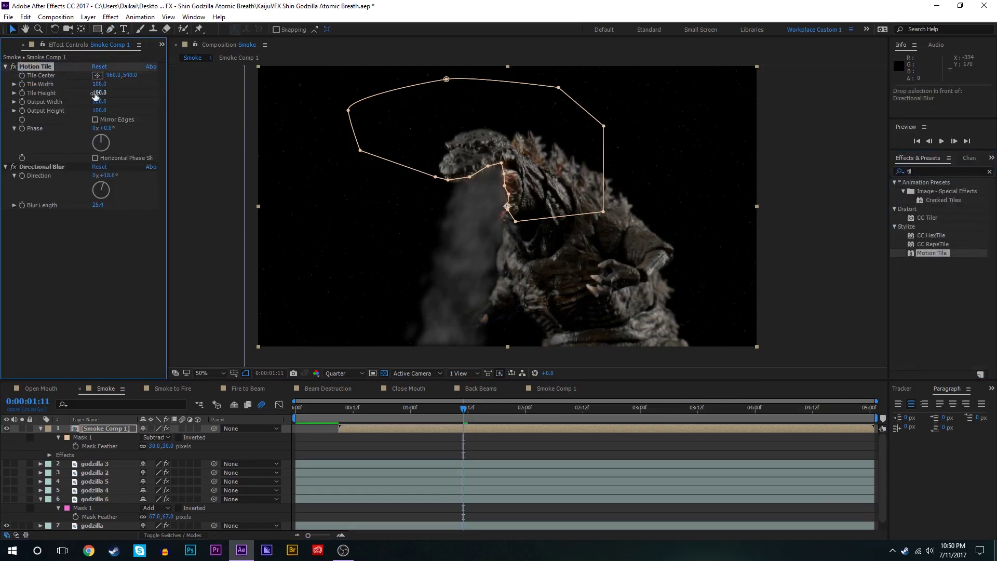
Step: Set Motion Tile's Output Height to 121 with Mirror Edges enabled, and preview the smoke
left_click(100, 110)
left_click(119, 120)
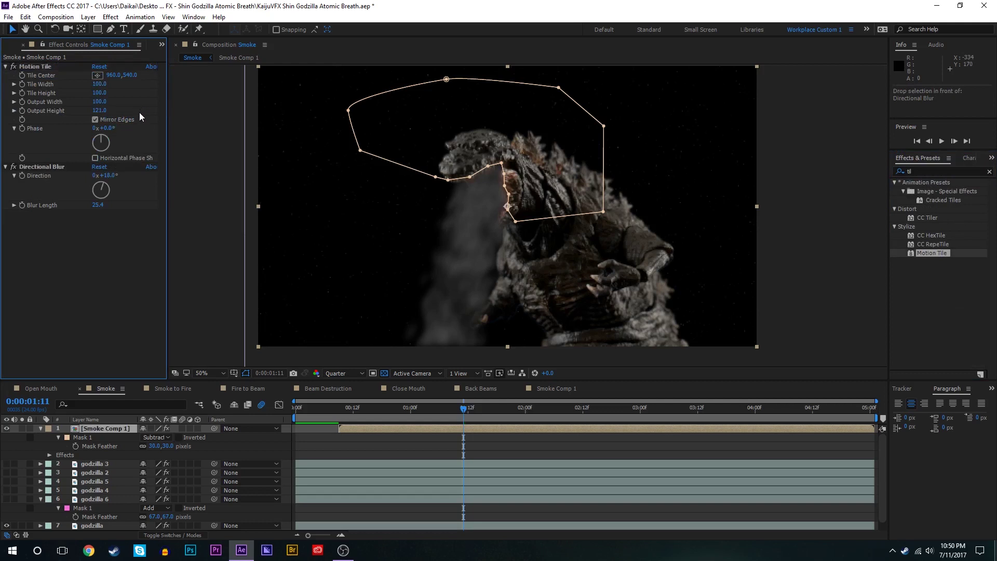
left_click(526, 456)
left_click(498, 414)
left_click_drag(499, 413, 473, 412)
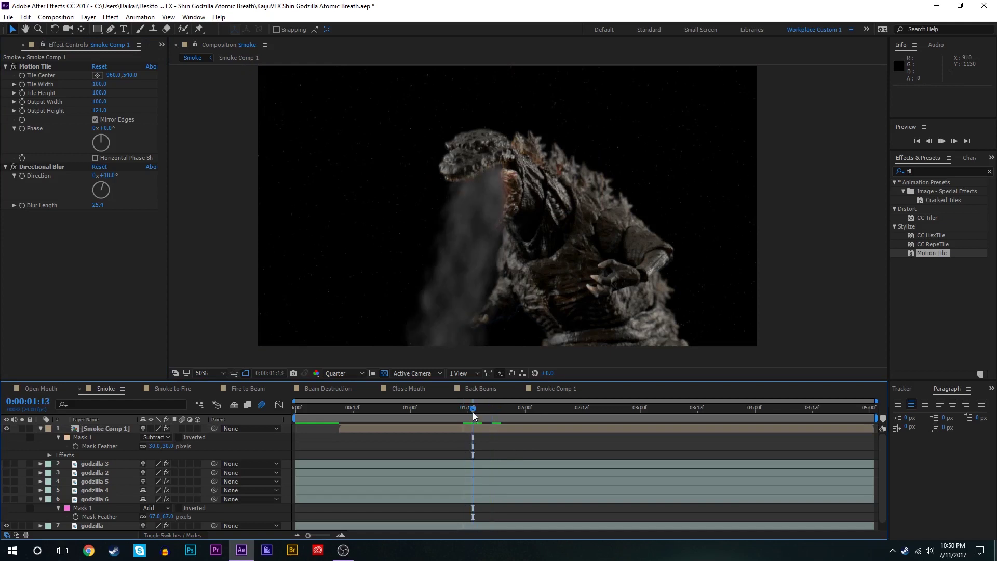
key("space")
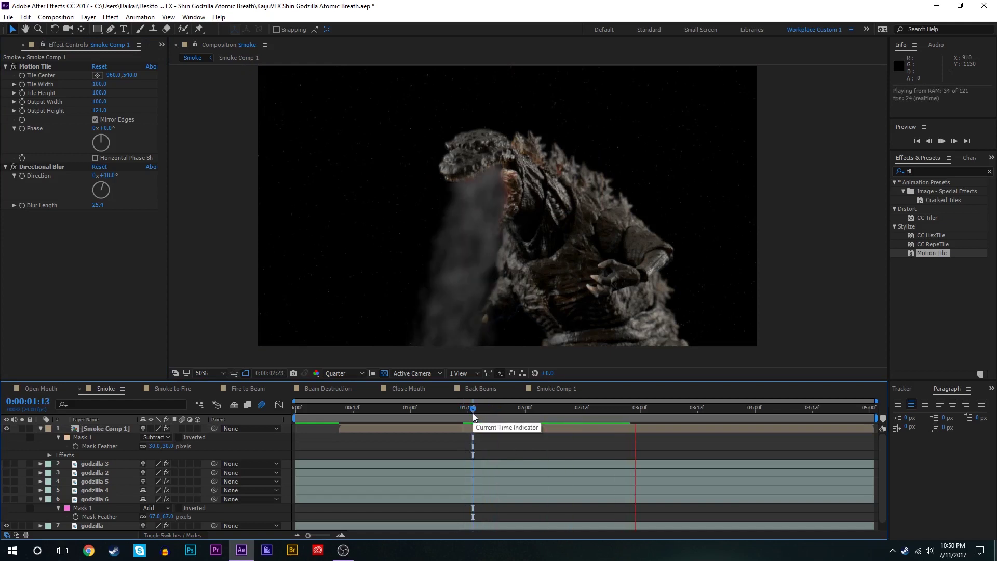
key("space")
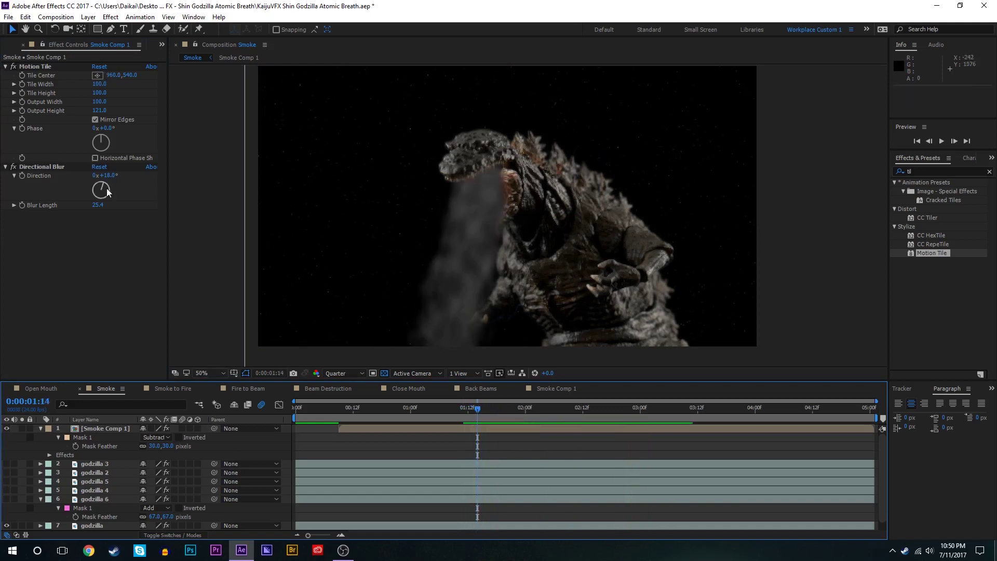
Step: Set the Directional Blur's Direction to 6° and preview the smoke from an earlier time
left_click_drag(107, 188, 101, 183)
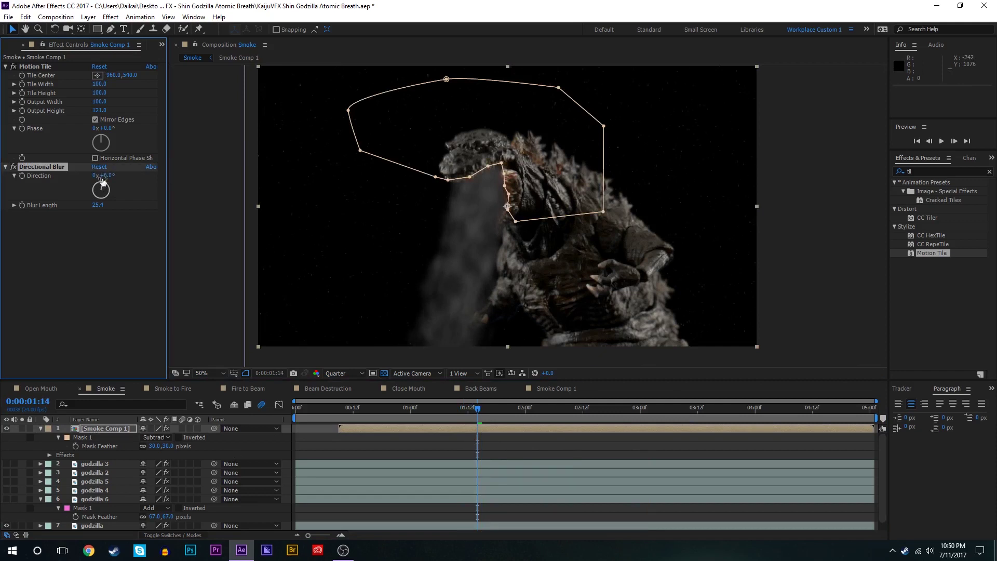
left_click(385, 416)
key("space")
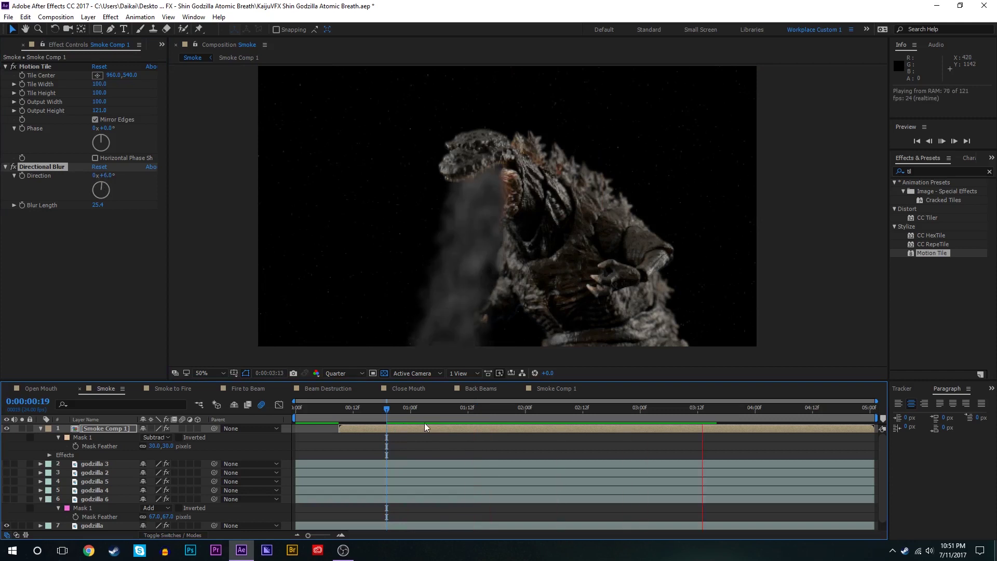
key("space")
Step: Set the smoke's Mask Feather to 7 pixels and darken it with Brightness & Contrast at Brightness -133, with the Godzilla glow layers shown
left_click_drag(156, 446, 143, 447)
left_click(322, 443)
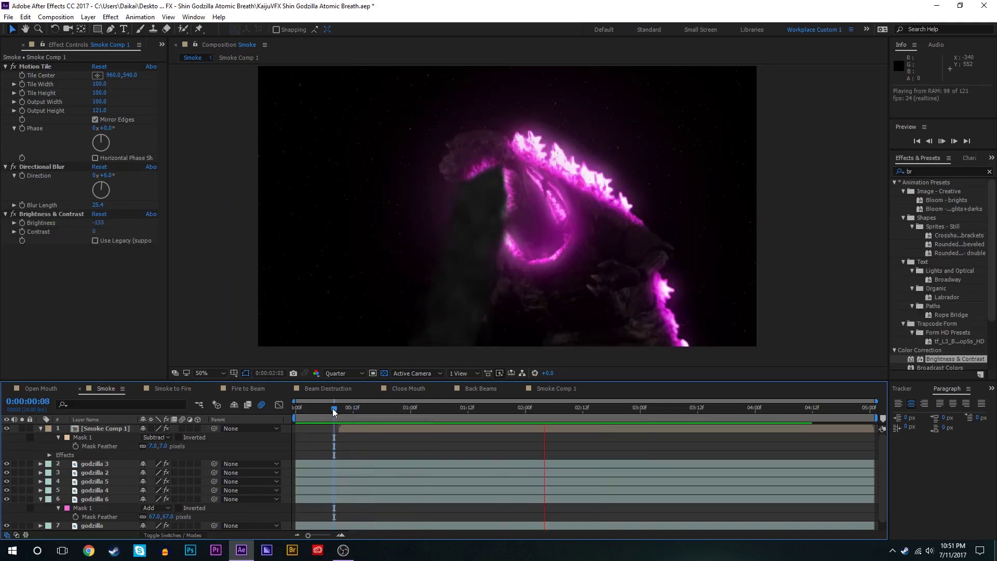
left_click(433, 413)
left_click_drag(434, 411, 458, 410)
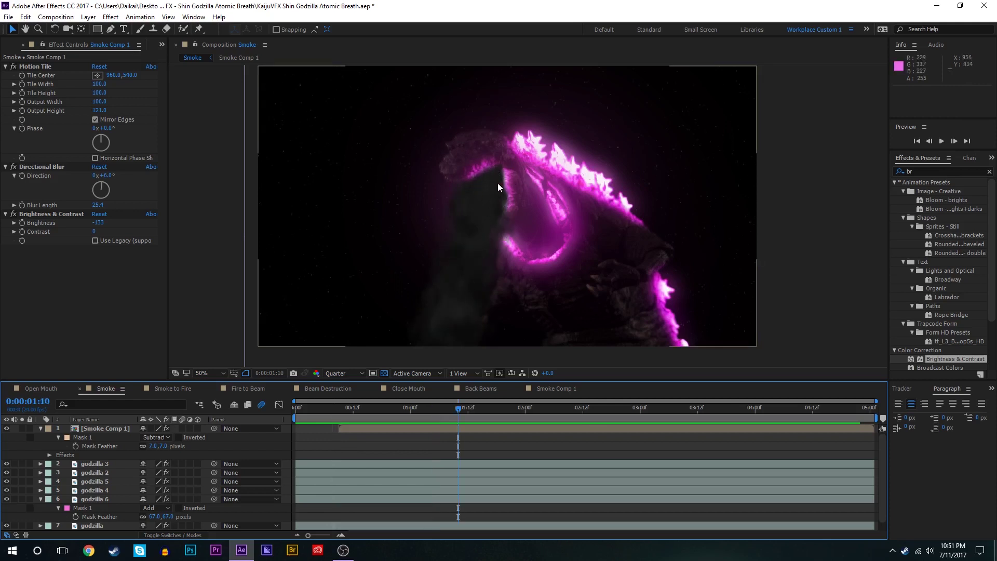
Step: Duplicate the smoke layer and draw a second closed mask on the copy around Godzilla's mouth, throat and head
left_click(409, 431)
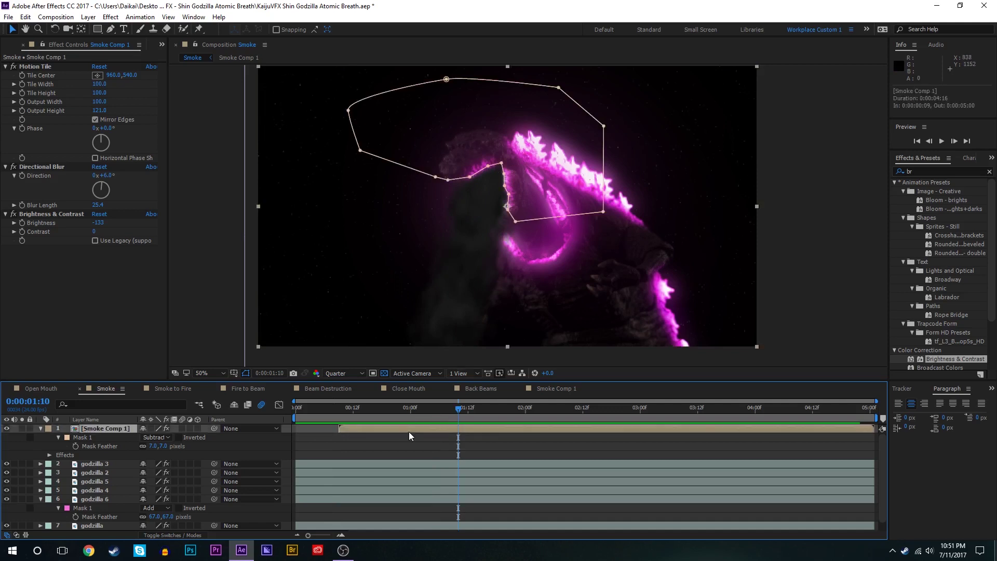
key("ctrl+d")
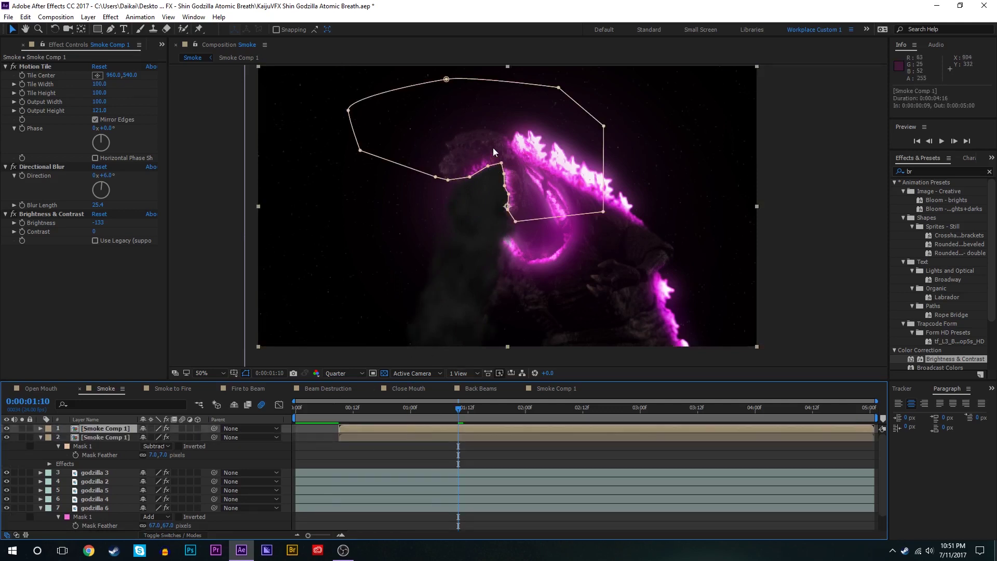
key("g")
left_click(448, 139)
left_click(459, 191)
left_click(468, 217)
left_click(482, 237)
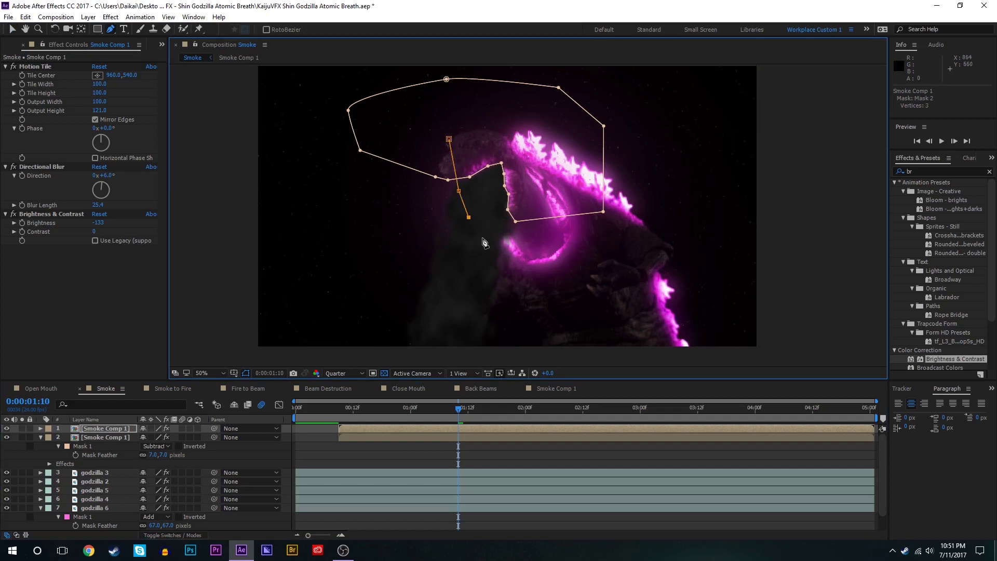
left_click(498, 249)
left_click(512, 258)
left_click(562, 268)
left_click(624, 254)
left_click(651, 184)
left_click(613, 126)
left_click(484, 115)
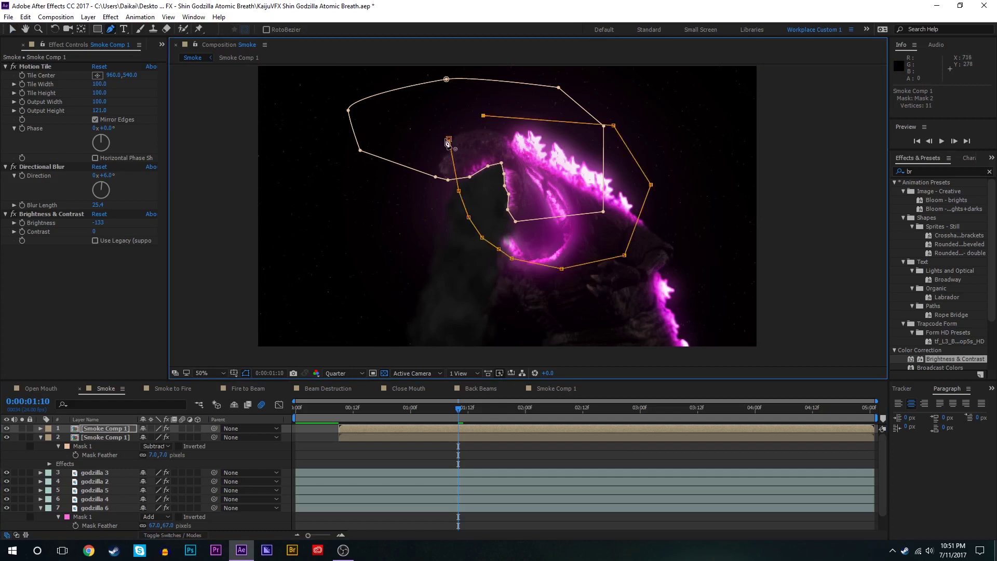
left_click(449, 139)
Step: Set the second mask's mode to Intersect on the duplicated smoke layer
key("m")
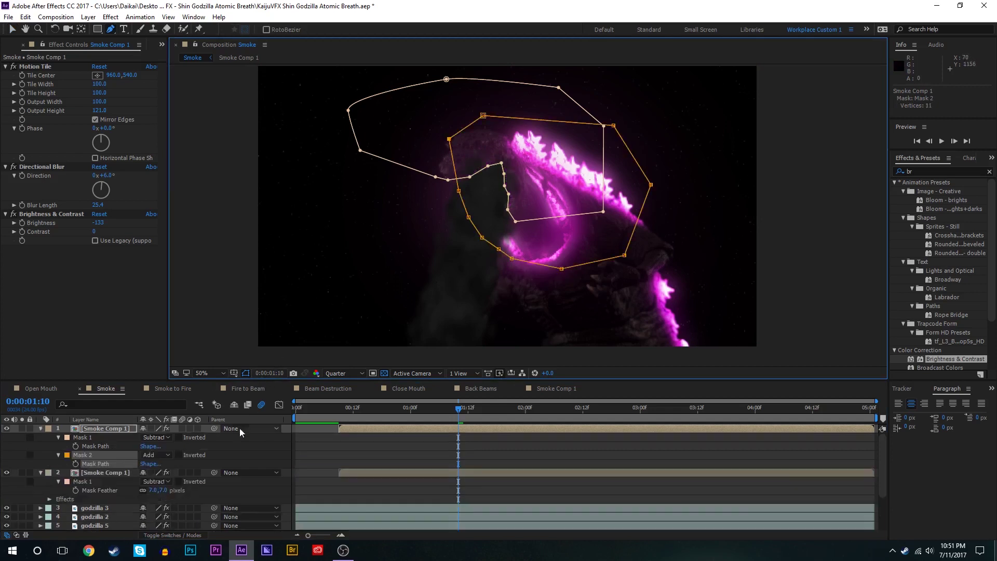
left_click(161, 457)
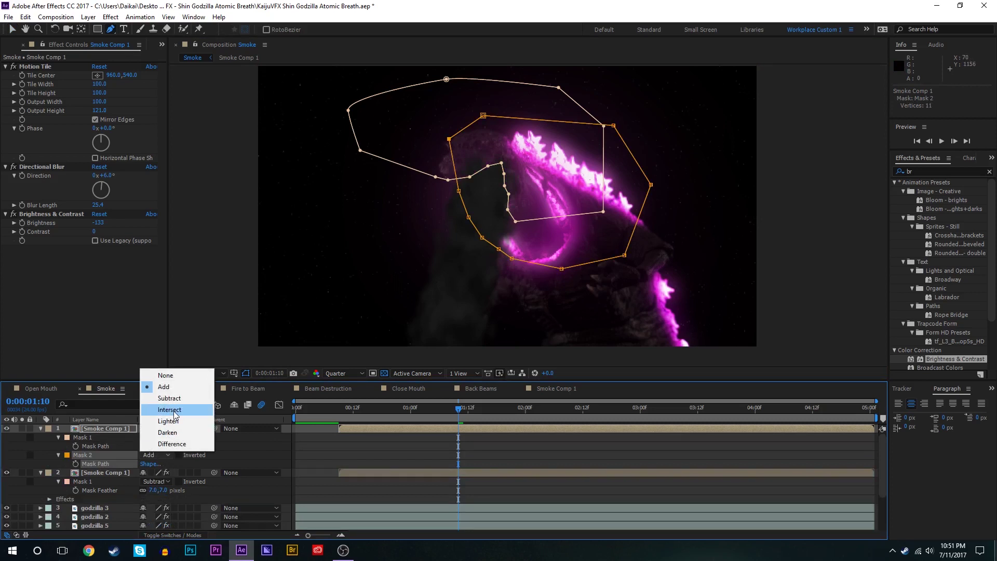
left_click(173, 410)
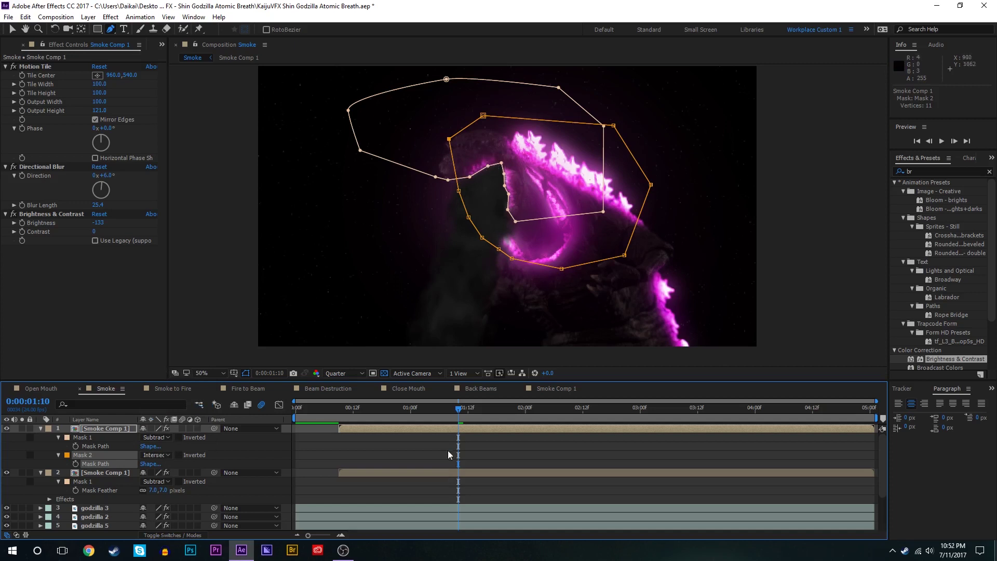
left_click(444, 436)
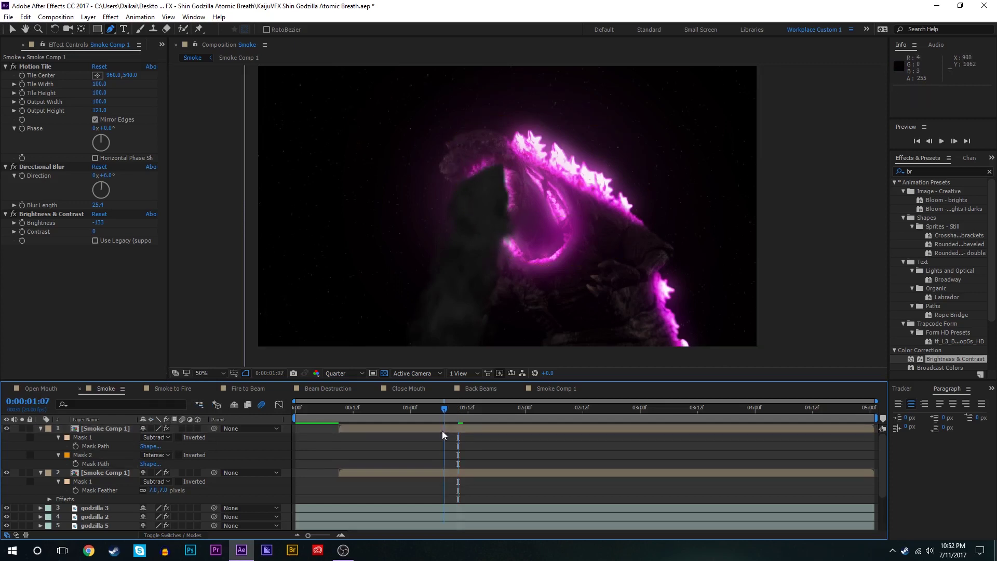
Step: Apply VC Color Vibrance to the duplicated smoke layer with a magenta colour and Brightness 2.00
left_click(443, 430)
key("v")
left_click_drag(919, 172, 887, 158)
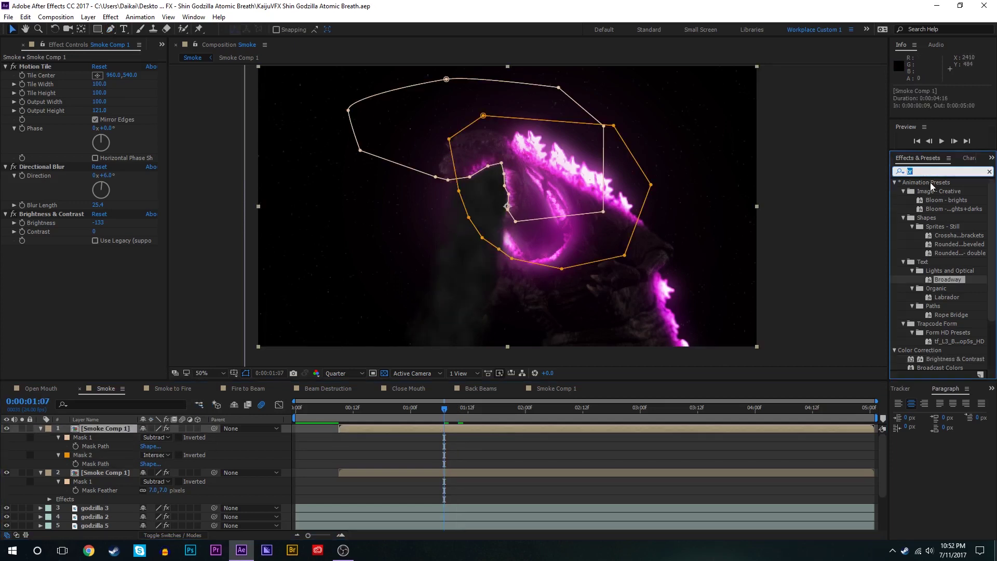
type("vc")
double_click(935, 190)
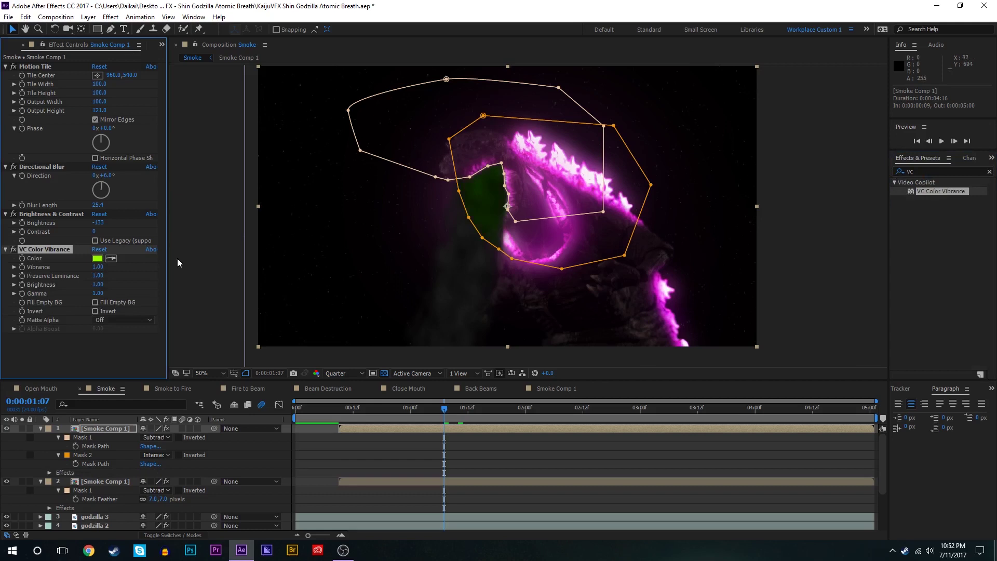
left_click(97, 258)
left_click(156, 47)
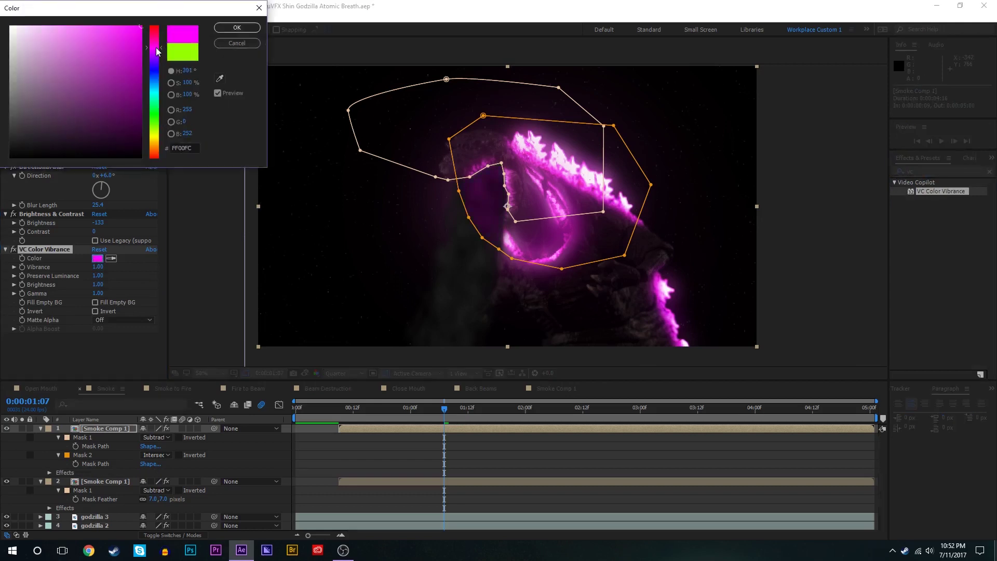
left_click(237, 27)
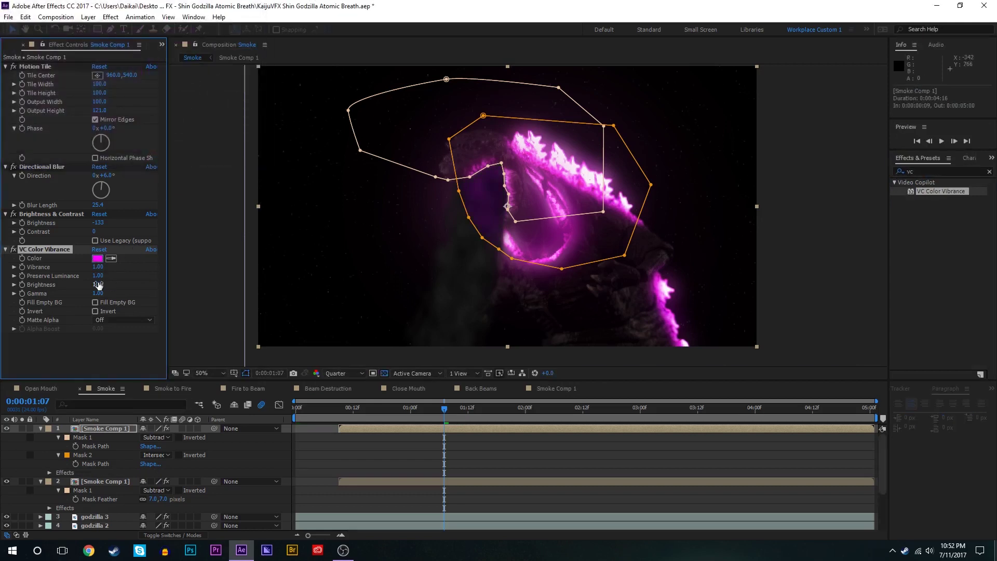
left_click_drag(98, 284, 204, 262)
Step: Set the Mask Feather of the duplicated smoke's second mask to 310 pixels
key("f")
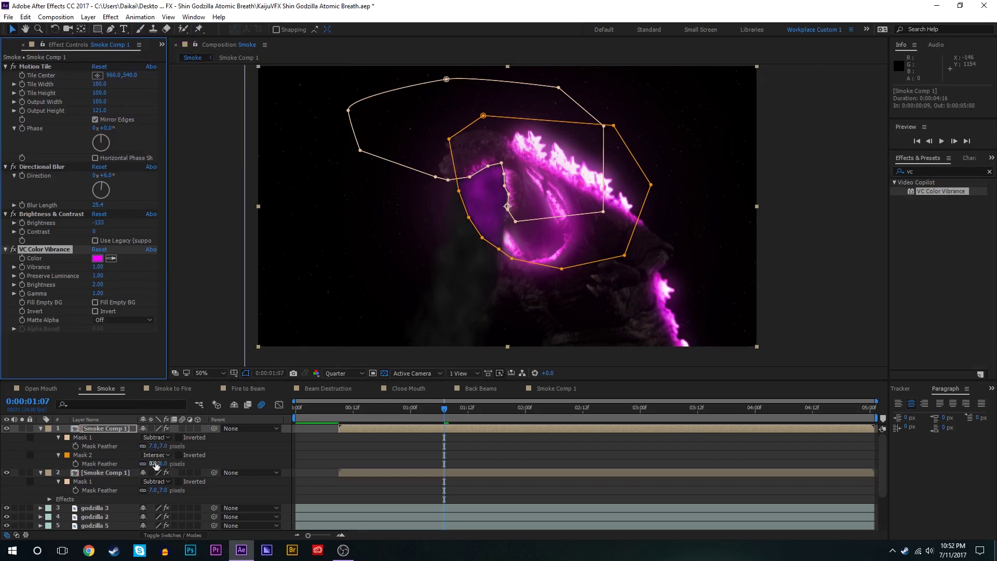
left_click_drag(156, 463, 275, 444)
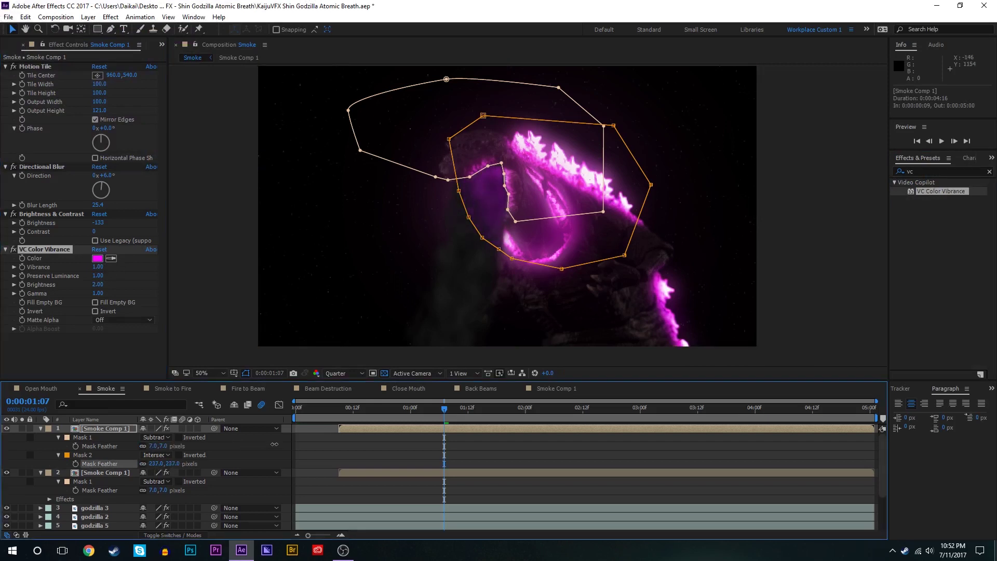
left_click(108, 273)
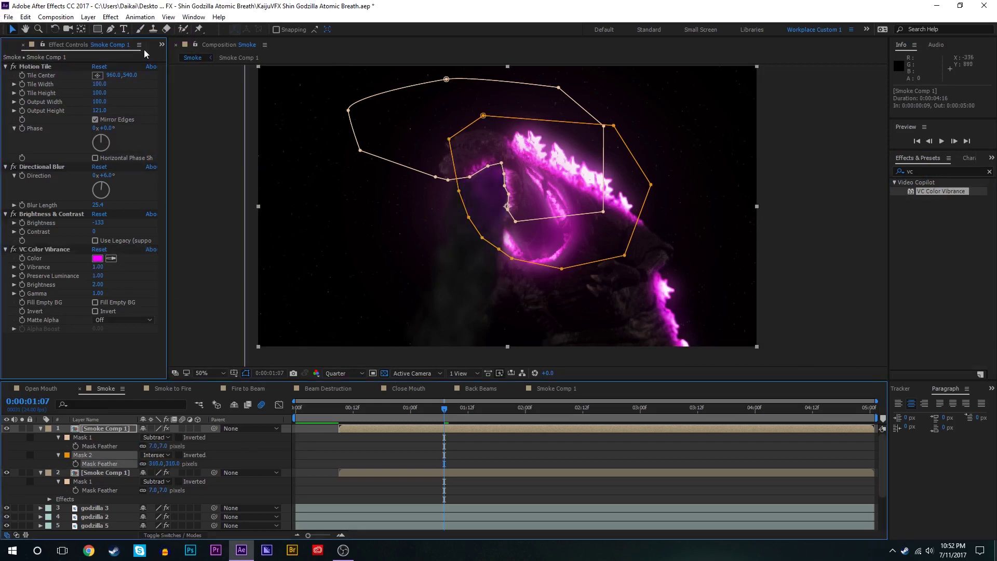
Step: Set VC Color Vibrance's Gamma to 2.43 and its colour to FF00EA
left_click_drag(96, 294, 160, 283)
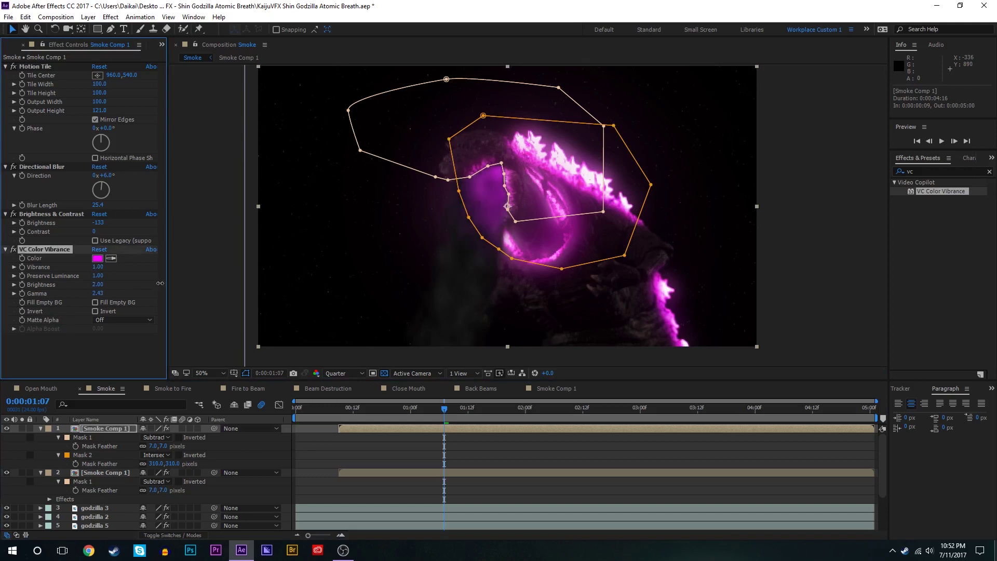
left_click(98, 258)
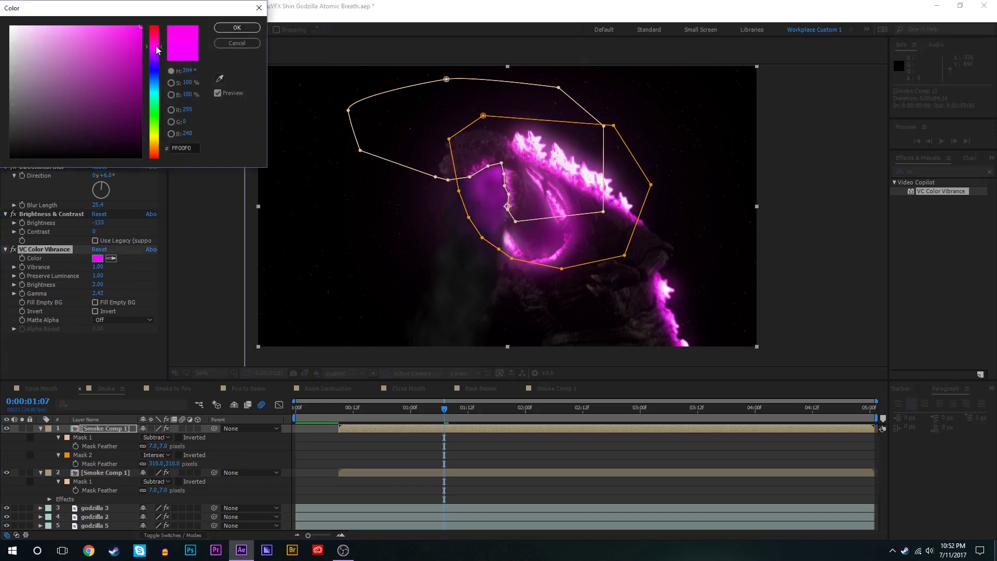
left_click(237, 28)
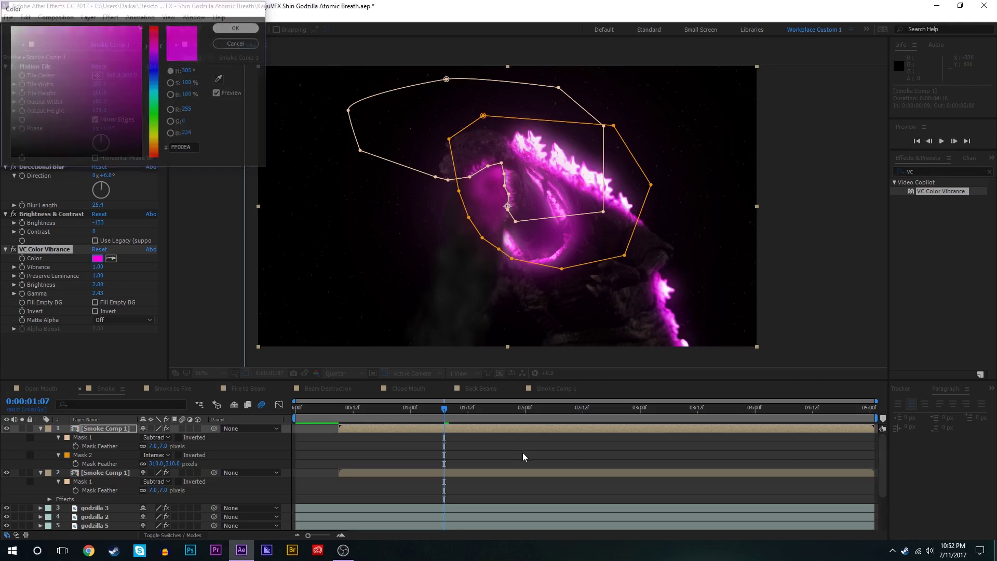
Step: Extend the second mask outward past Godzilla's snout and set VC Color Vibrance's Vibrance to 0.47
left_click(468, 454)
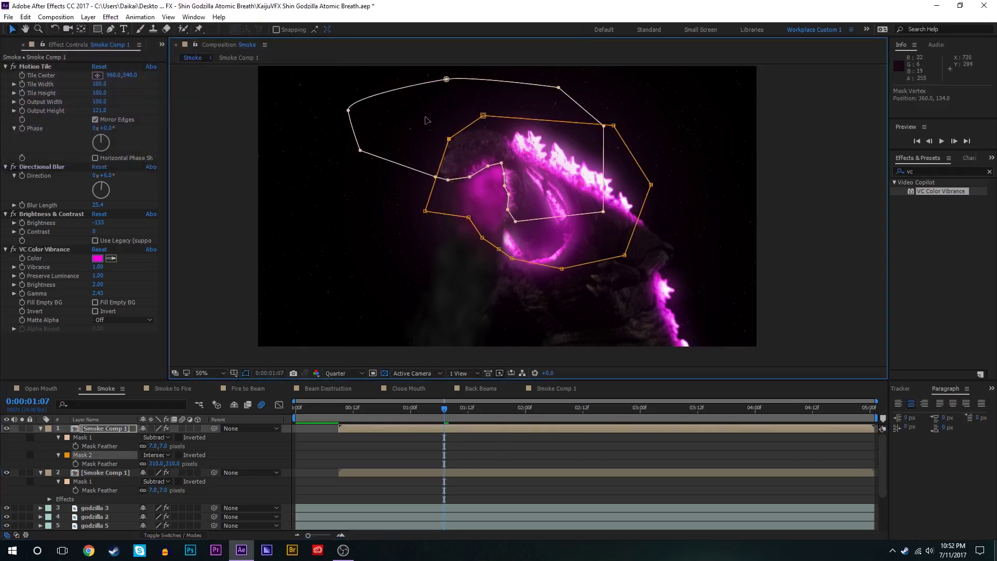
left_click_drag(449, 139, 429, 117)
left_click_drag(98, 268, 69, 268)
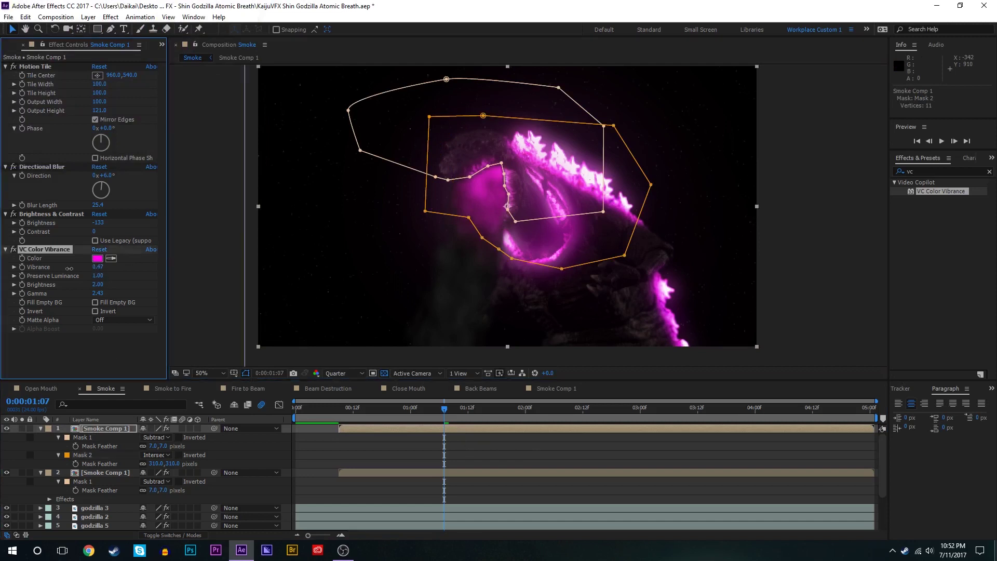
left_click(461, 457)
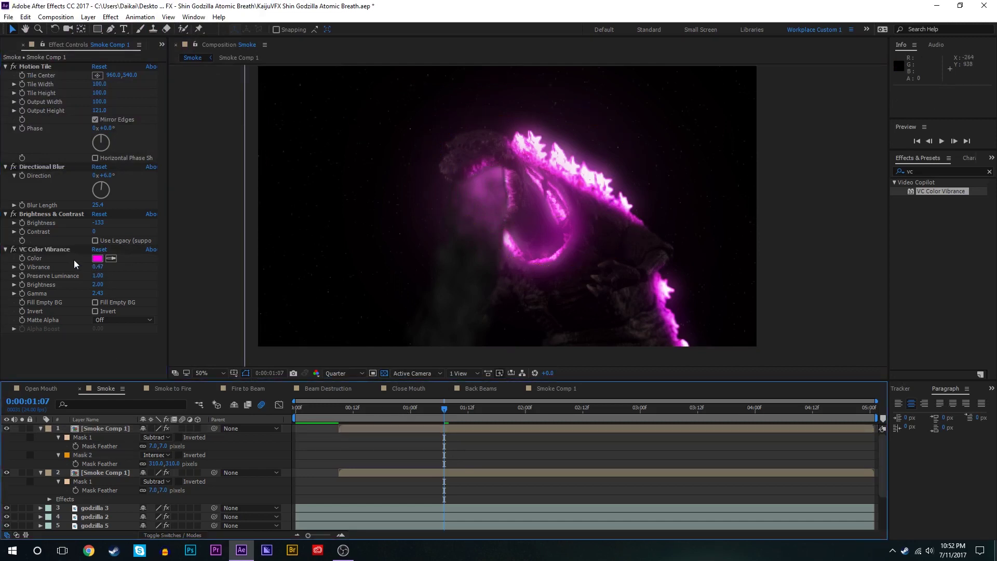
Step: Set the duplicated smoke layer's Opacity to 74% and preview the glowing mouth smoke from near the start
left_click(106, 429)
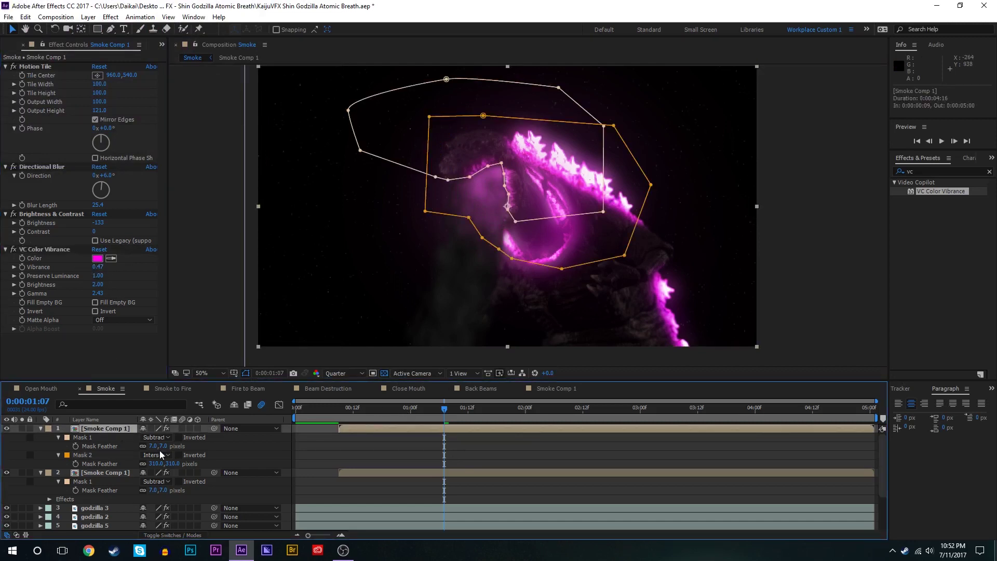
key("t")
left_click(421, 472)
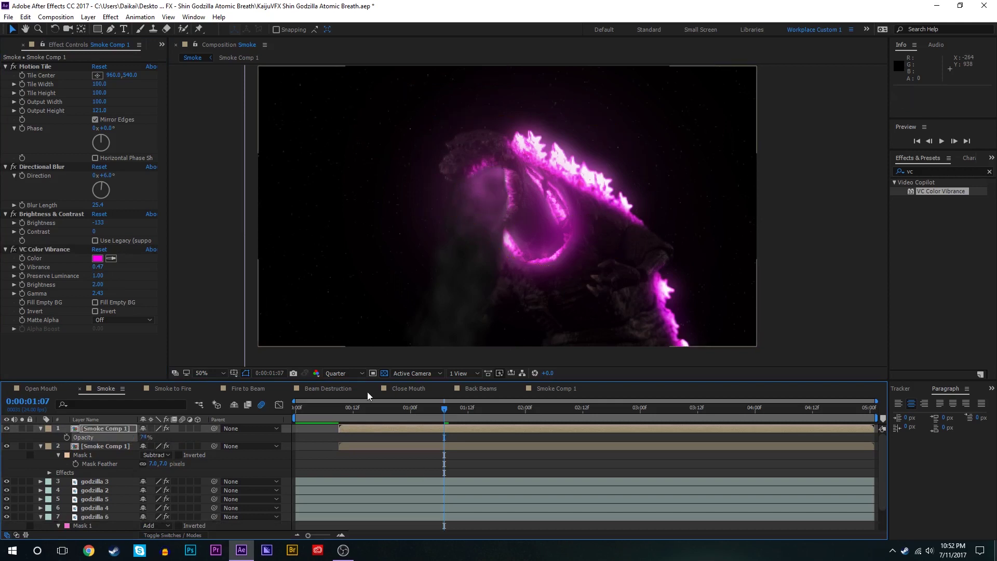
left_click(326, 409)
key("space")
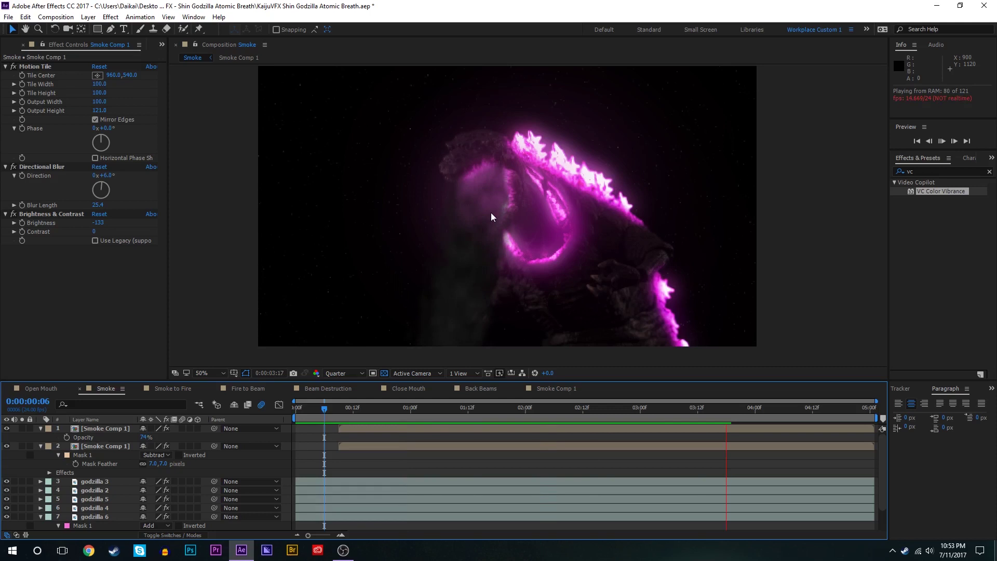
Step: Try a larger Mask Feather on the top smoke layer's second mask at 0:00:01:04
left_click(431, 419)
left_click(254, 430)
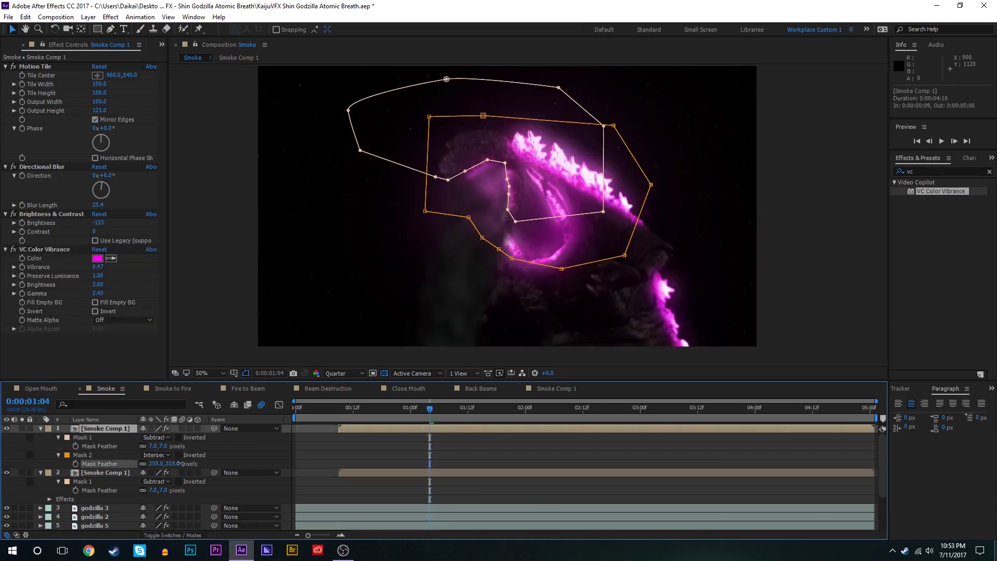
left_click_drag(180, 463, 180, 463)
Step: Apply the Glow effect to the top Smoke Comp 1 layer, with Glow Threshold 43.9% and Glow Radius 451
left_click(924, 172)
type("glo")
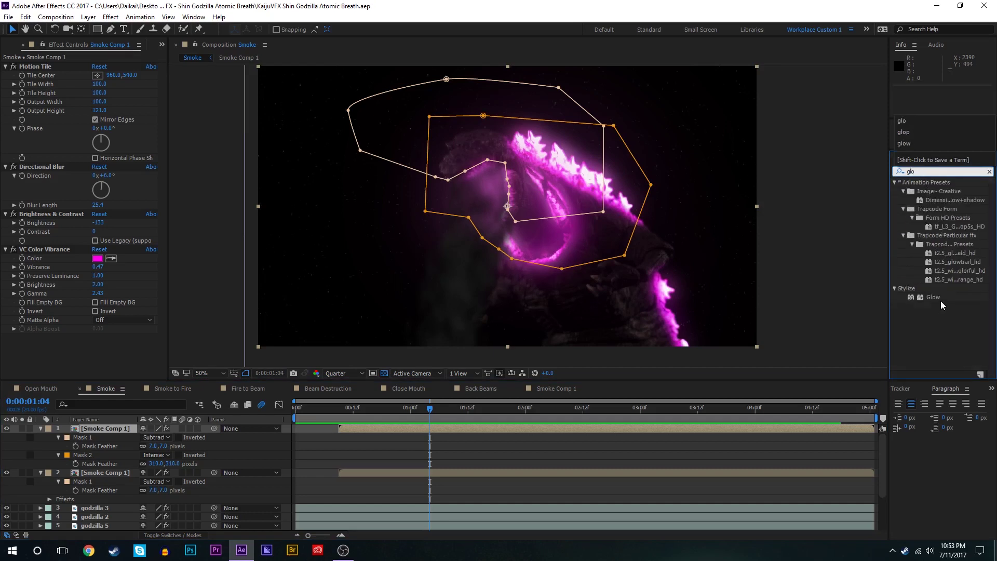
left_click_drag(941, 301, 312, 219)
left_click_drag(478, 413, 555, 413)
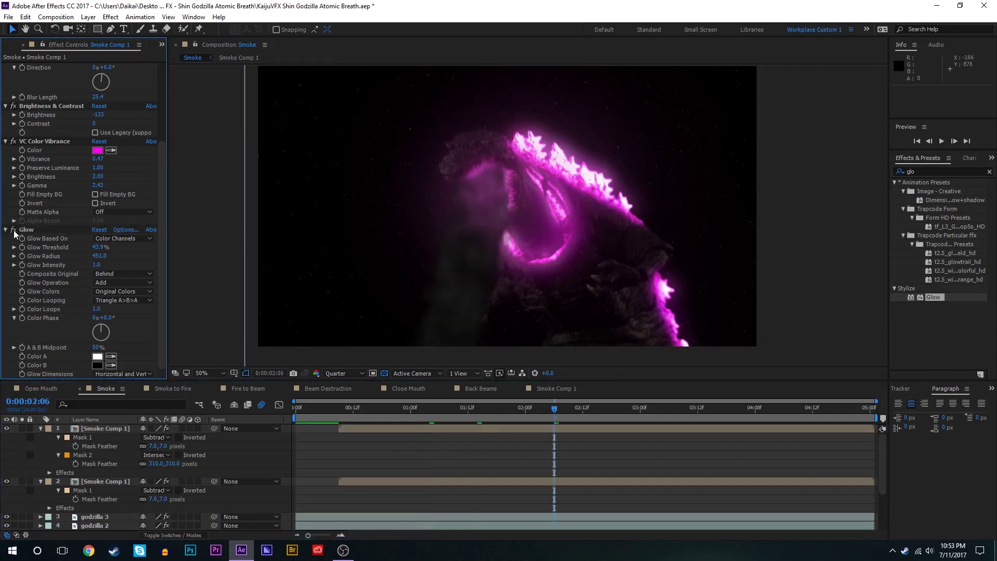
Step: Set the Glow Operation to Screen and preview the mouth smoke from 0:00:00:17 and 0:00:00:09
left_click(125, 290)
left_click(97, 280)
left_click(99, 282)
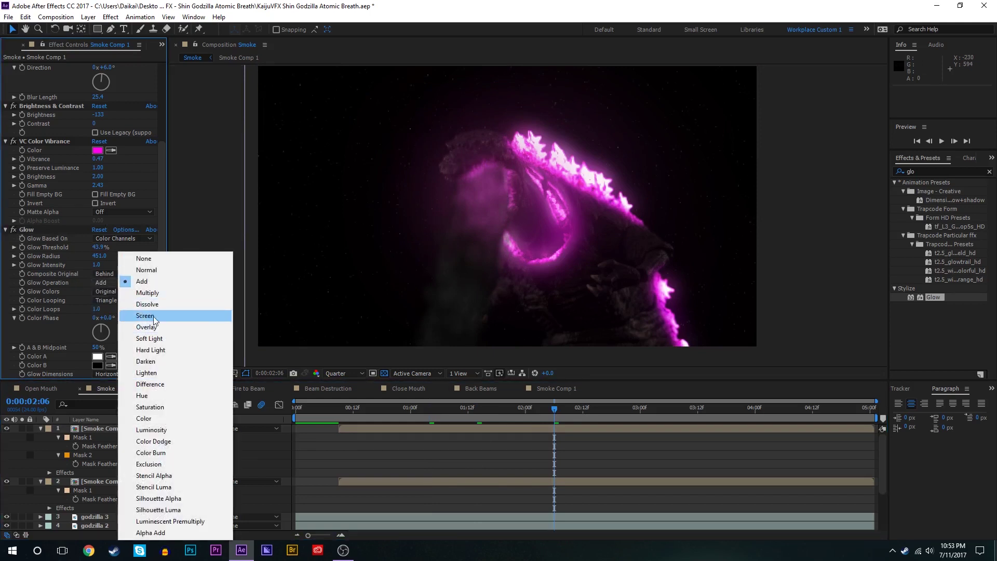
left_click(145, 316)
left_click(377, 459)
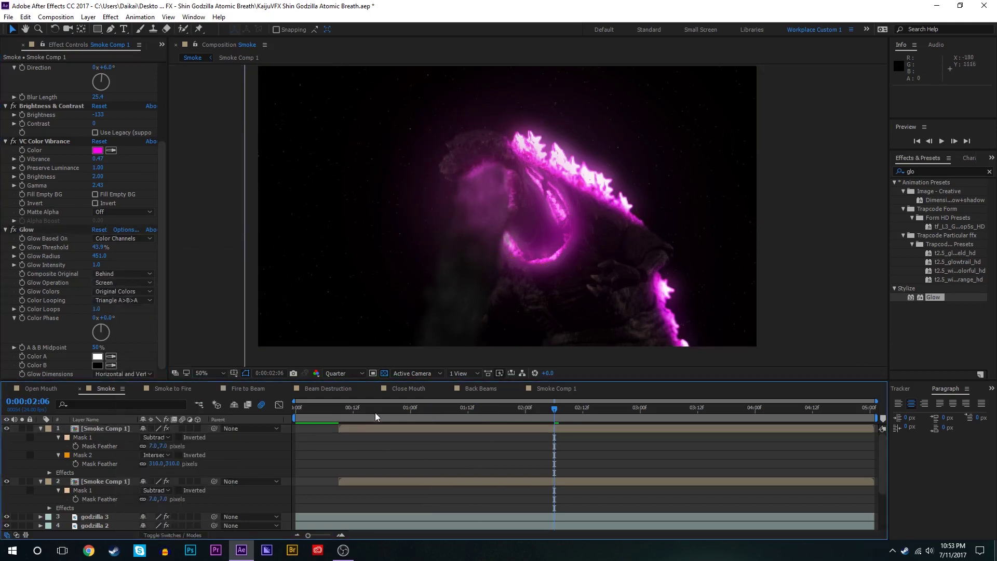
left_click(376, 413)
key("space")
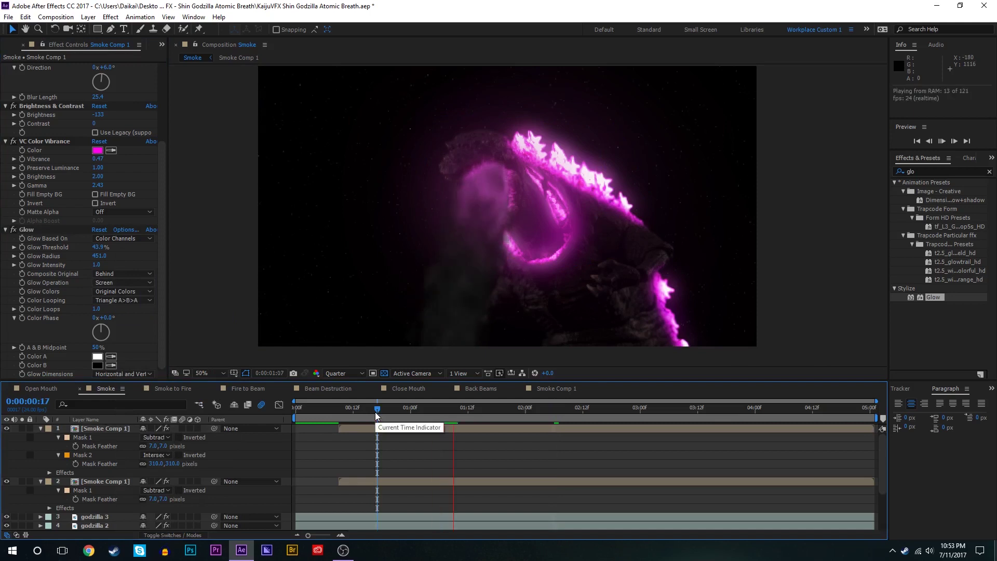
left_click(337, 412)
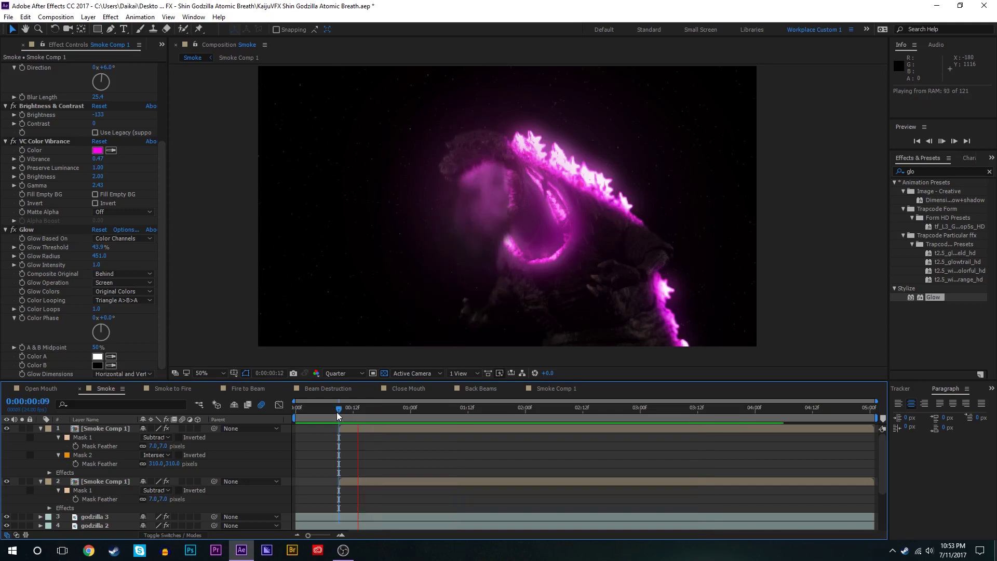
key("space")
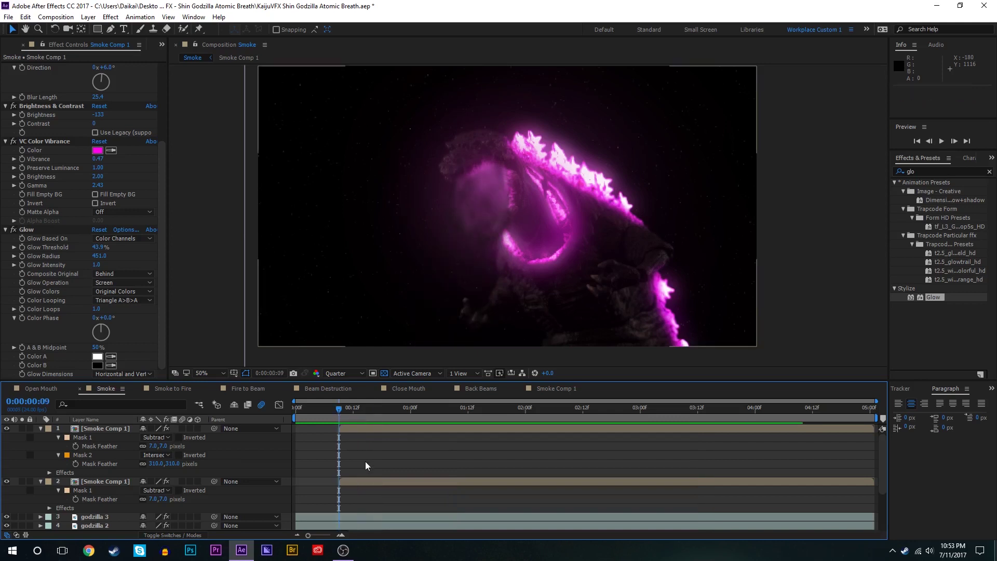
Step: Pre-compose the two Smoke Comp 1 layers together
key("u")
left_click(355, 432)
left_click(350, 435, "shift")
right_click(350, 434)
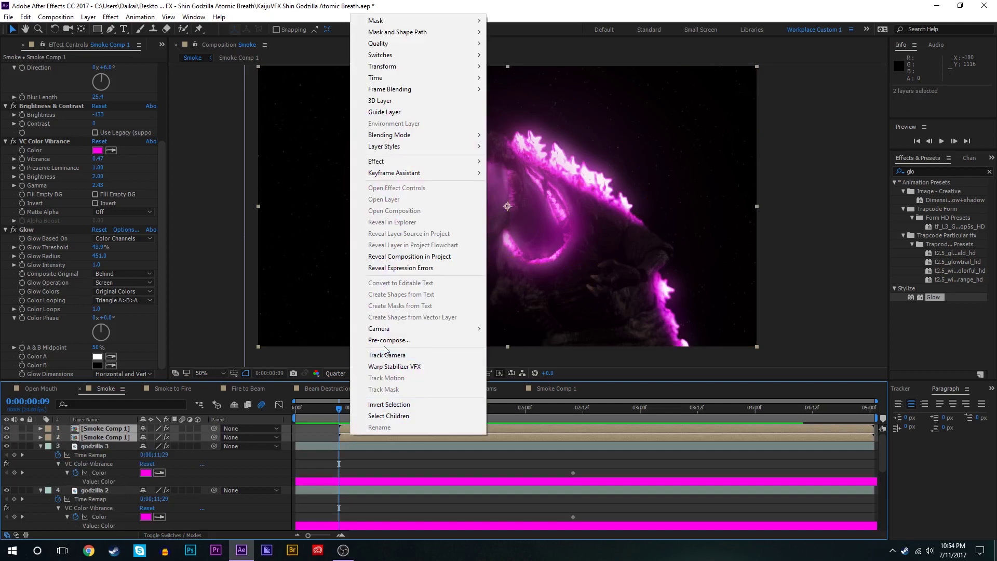
left_click(379, 338)
left_click(145, 144)
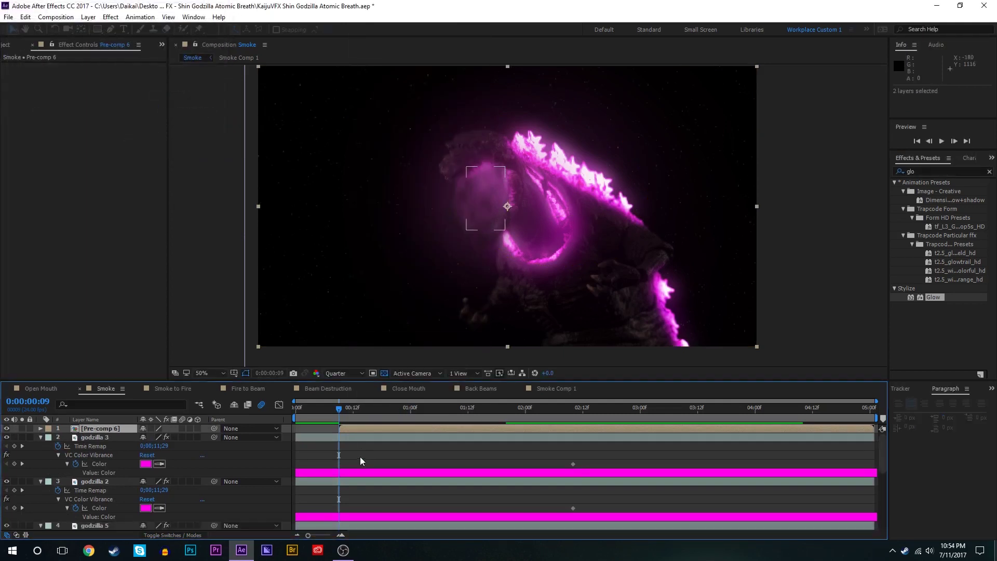
Step: Collapse the layers' keyframe properties and duplicate the smoke pre-comp twice
left_click(356, 447)
key("u")
left_click(346, 430)
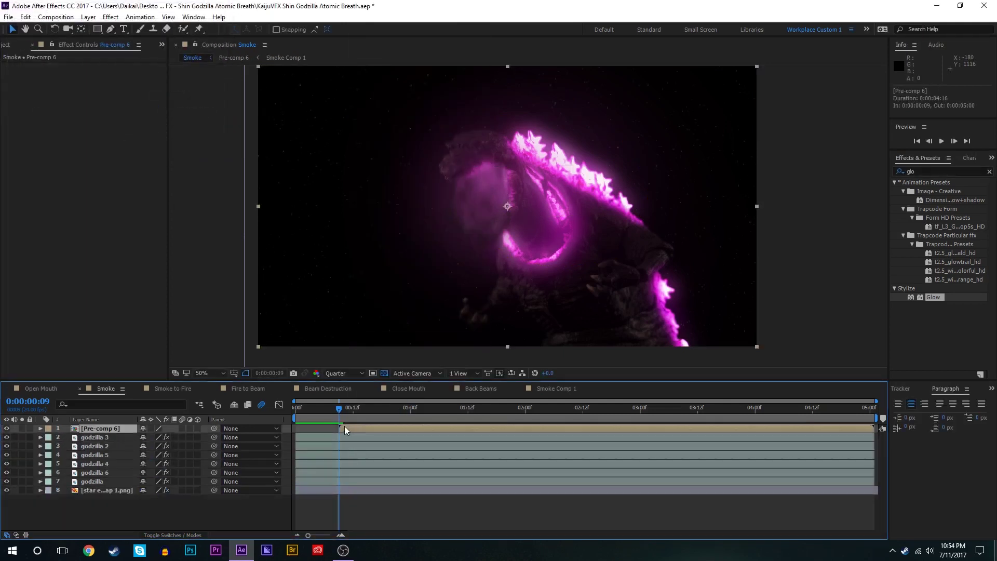
key("ctrl+d")
key("ctrl+d")
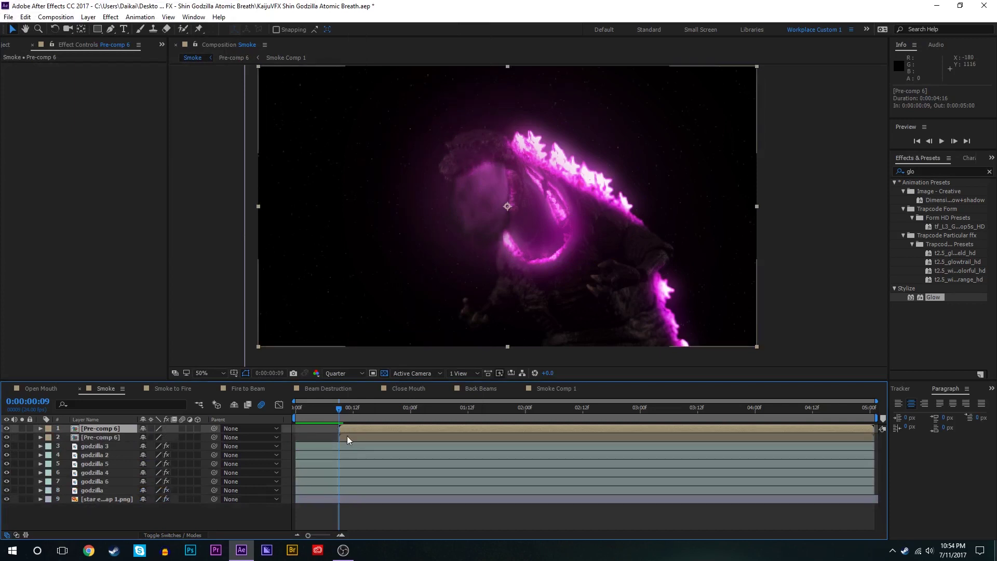
Step: Trim the start of the top smoke copy to about 0:00:00:17 and cut the middle copy down to a sliver at 0:00:00:13
left_click_drag(346, 427, 368, 427)
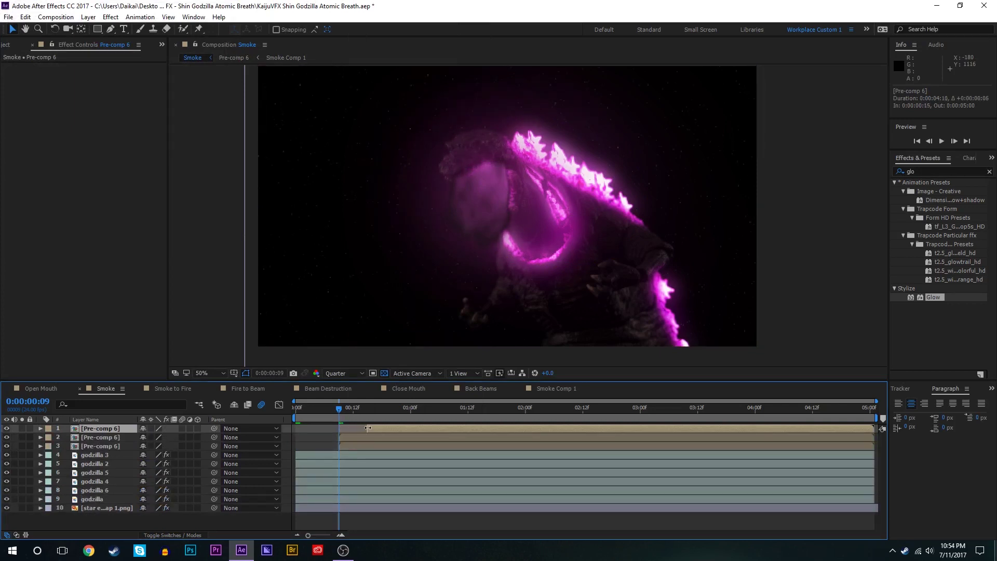
left_click(372, 410)
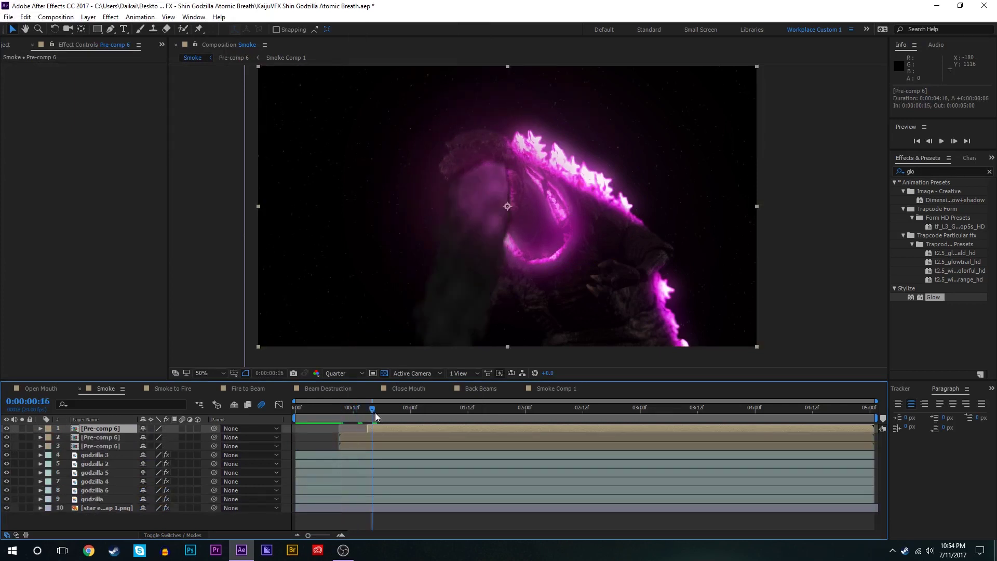
left_click_drag(368, 414, 359, 436)
left_click(357, 412)
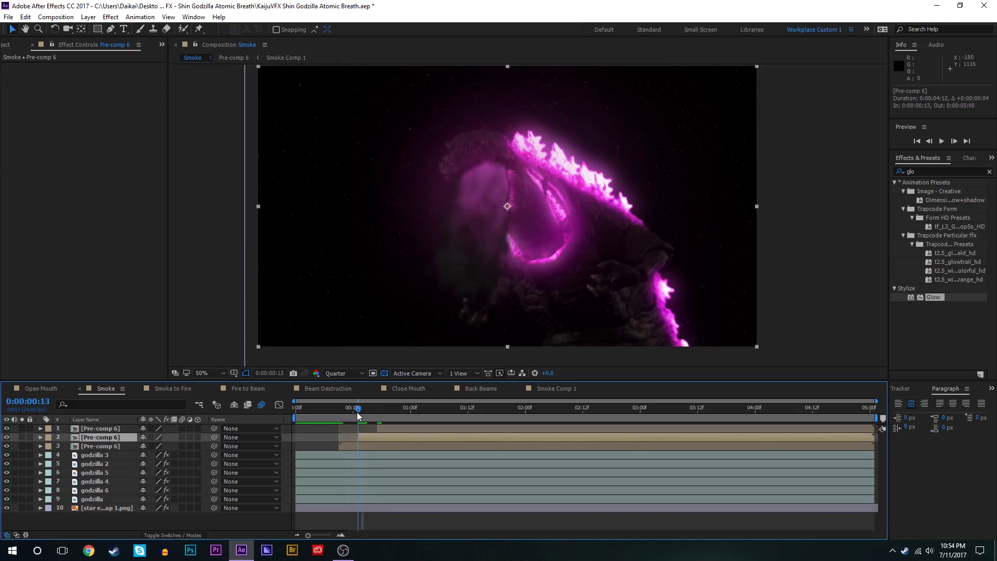
key("alt+]")
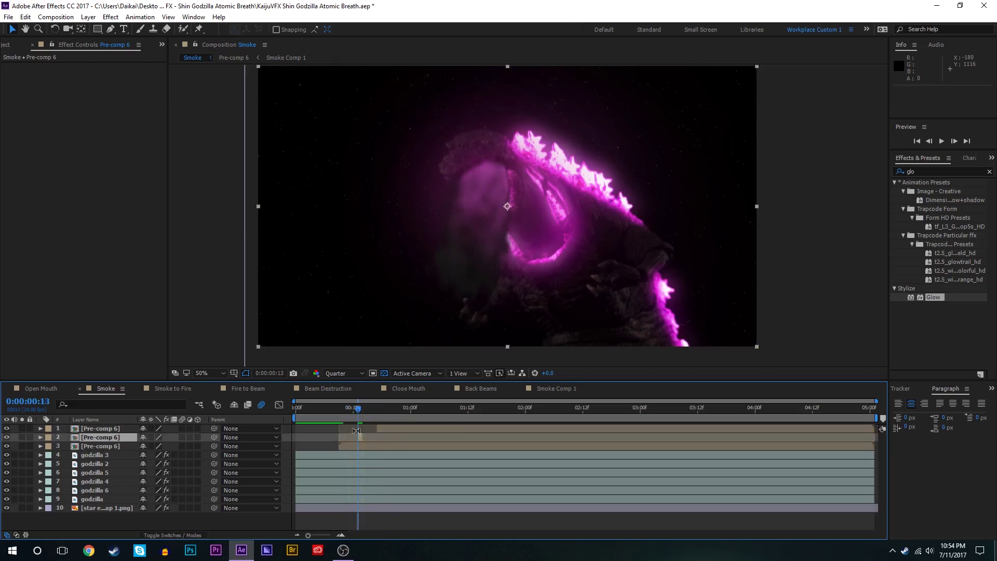
Step: Trim the bottom copy and arrange the three smoke pre-comps back to back, with the top one starting at 0:00:00:20
left_click_drag(874, 446, 403, 428)
left_click(371, 437, "shift")
left_click(359, 446, "shift")
left_click_drag(345, 411, 296, 421)
left_click(318, 431)
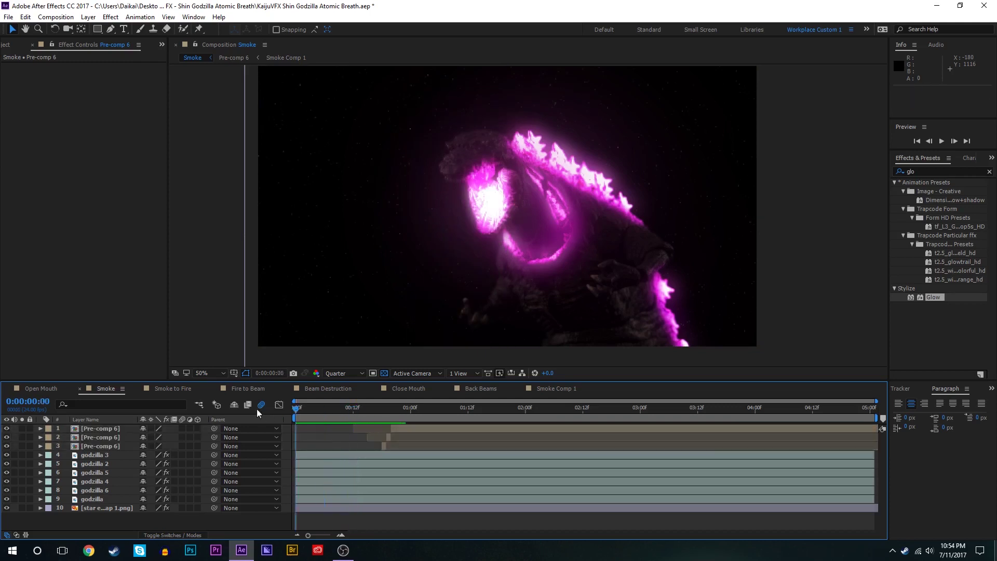
Step: Preview the staggered smoke start from the beginning and again from around 0:00:00:17
key("space")
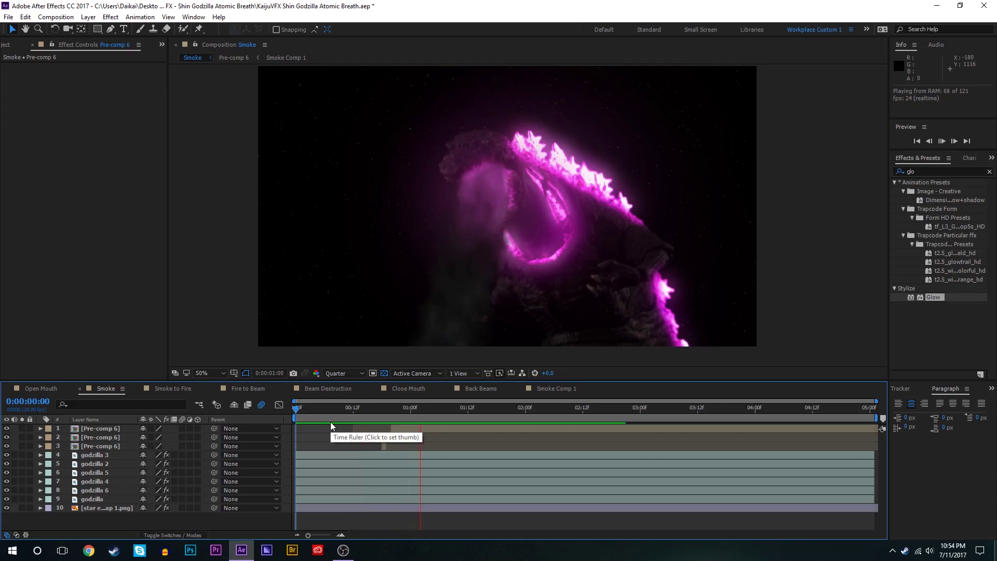
left_click_drag(388, 409, 377, 412)
key("space")
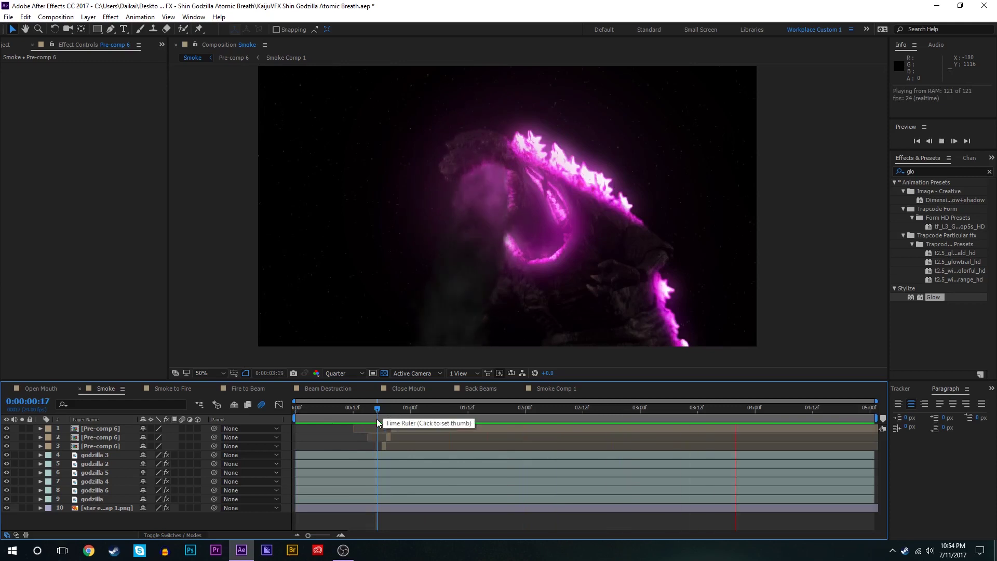
key("space")
left_click_drag(381, 416, 359, 414)
key("space")
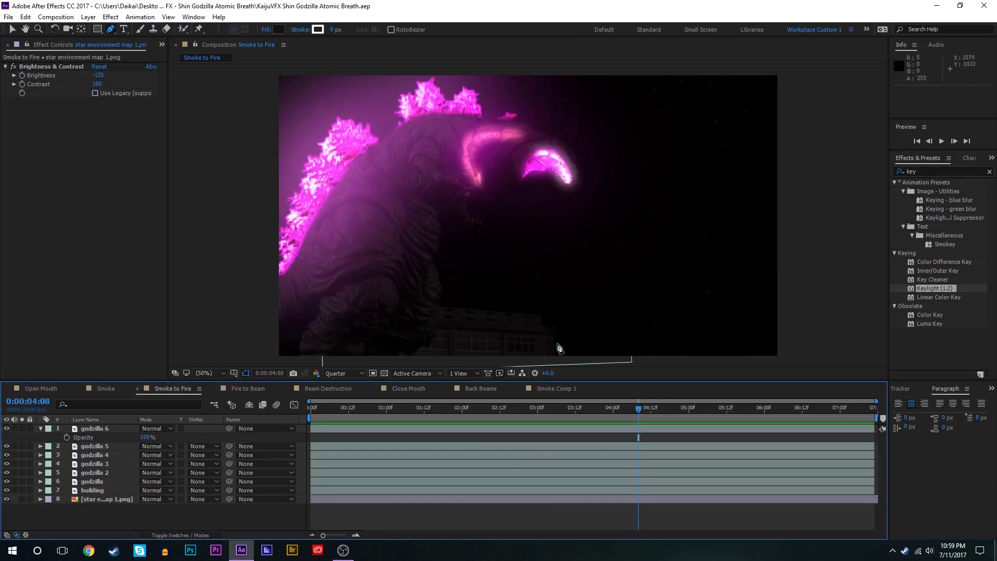
Step: Open the smoke pre-comp and its nested Smoke Comp 1, and copy the Smoke layer
key("v")
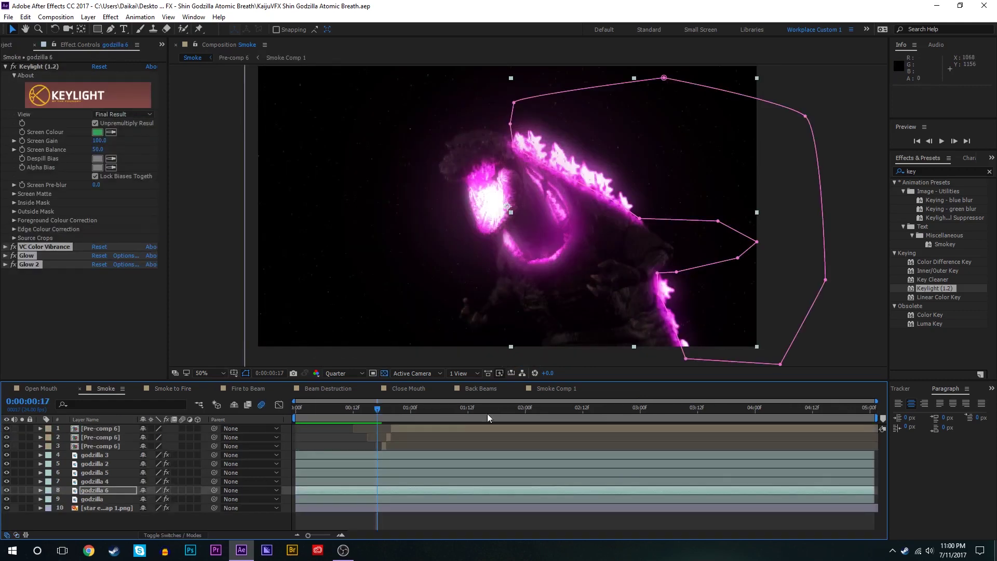
left_click(347, 442)
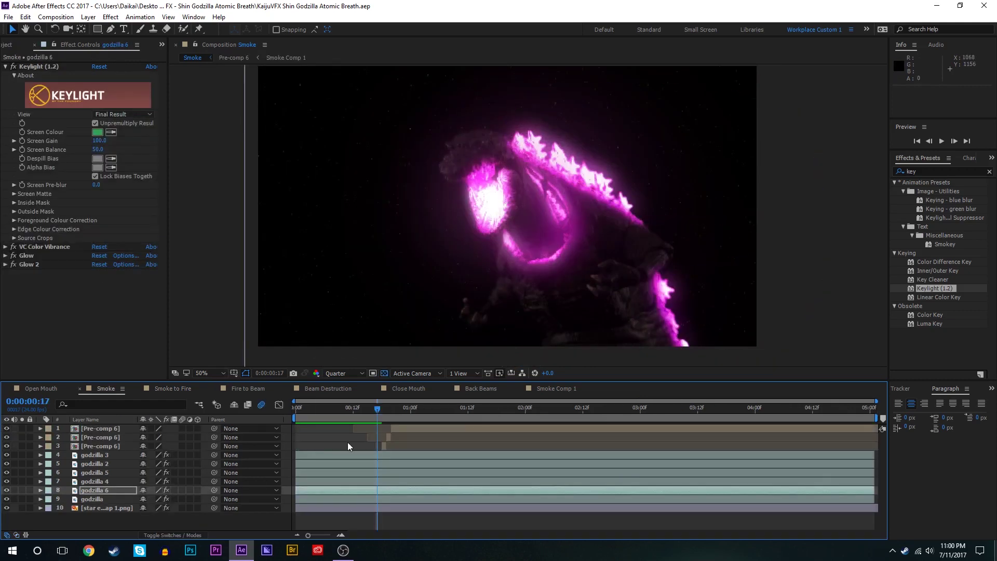
left_click(395, 419)
double_click(404, 428)
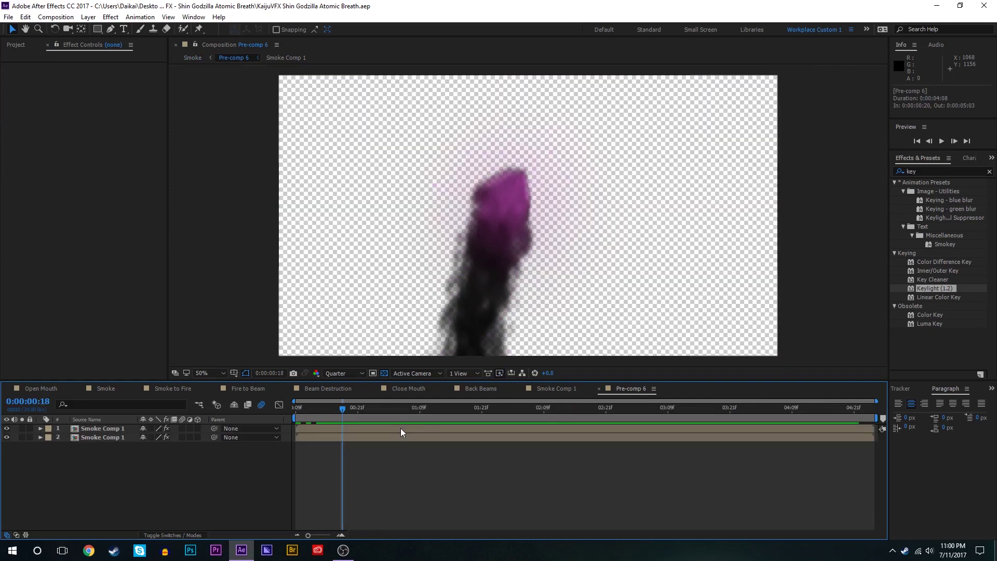
left_click(400, 428)
double_click(370, 437)
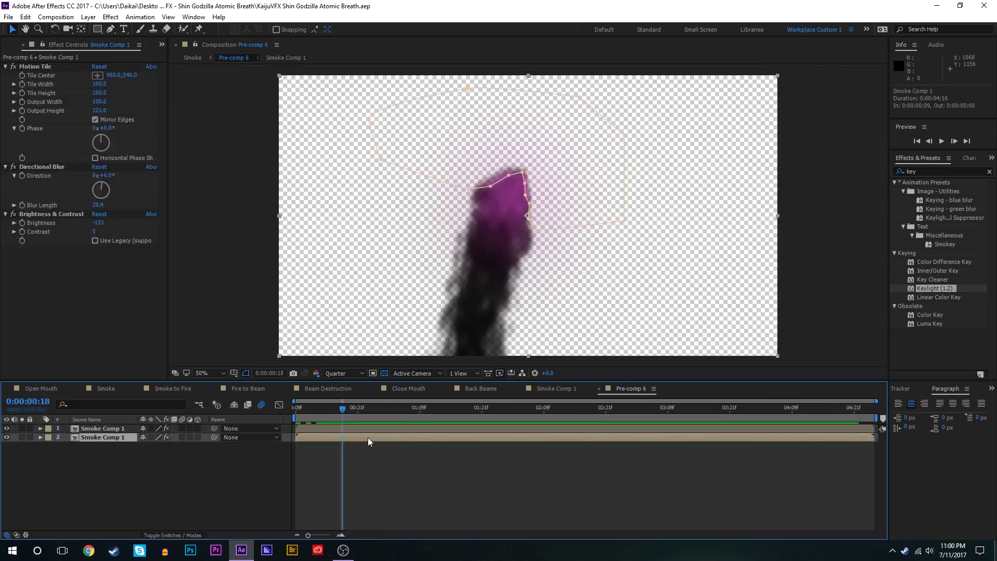
left_click(363, 428)
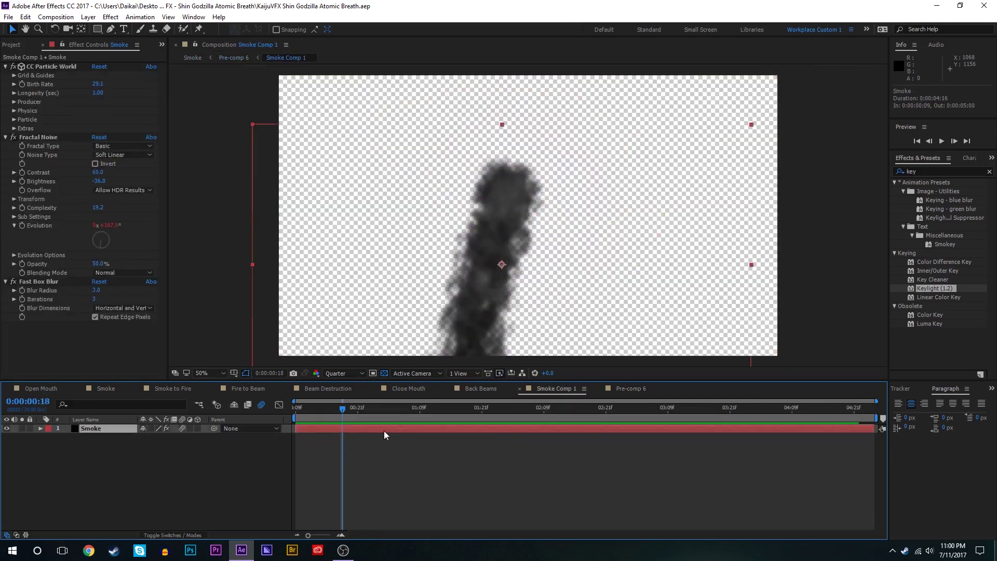
key("ctrl+c")
Step: Paste the Smoke layer at the start of the Smoke to Fire composition and trim its end to 0:00:02:21
left_click(255, 389)
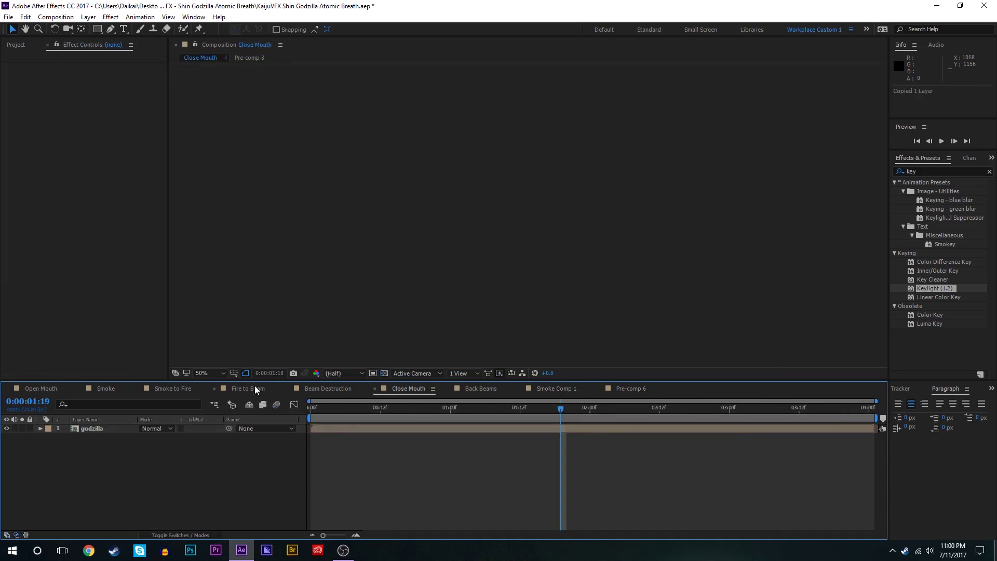
left_click(193, 389)
left_click_drag(488, 411, 312, 411)
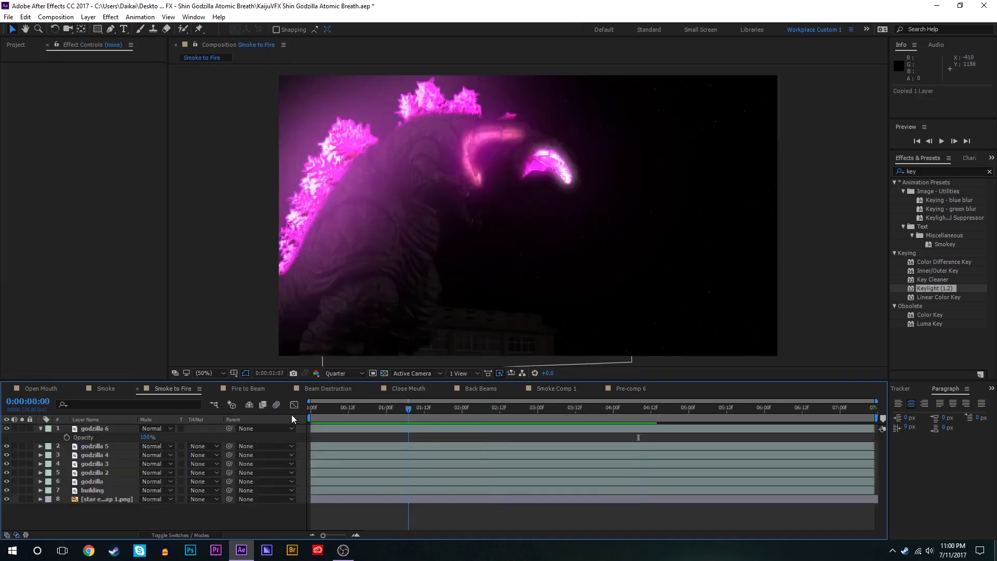
key("ctrl+v")
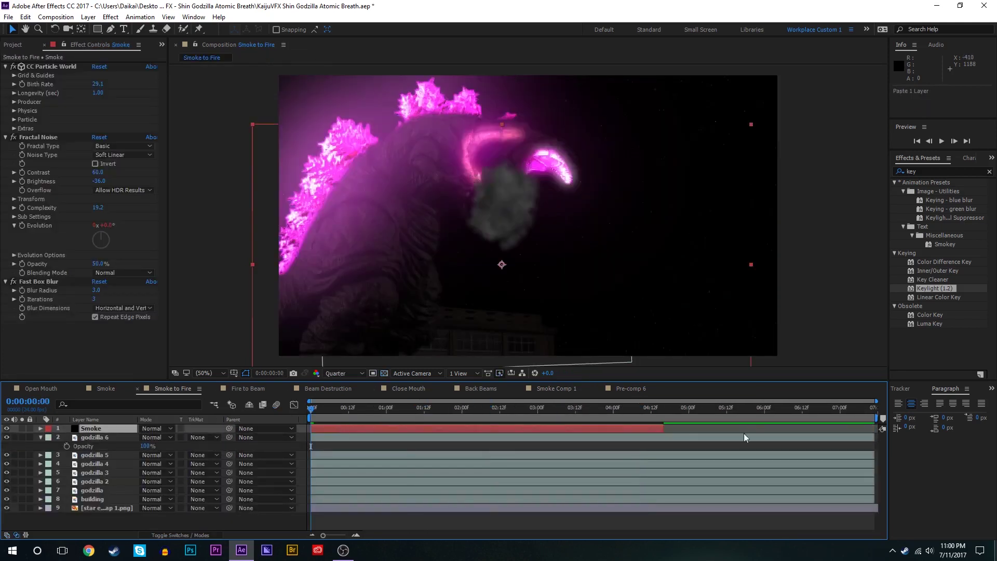
left_click_drag(664, 427, 531, 427)
left_click_drag(322, 409, 486, 409)
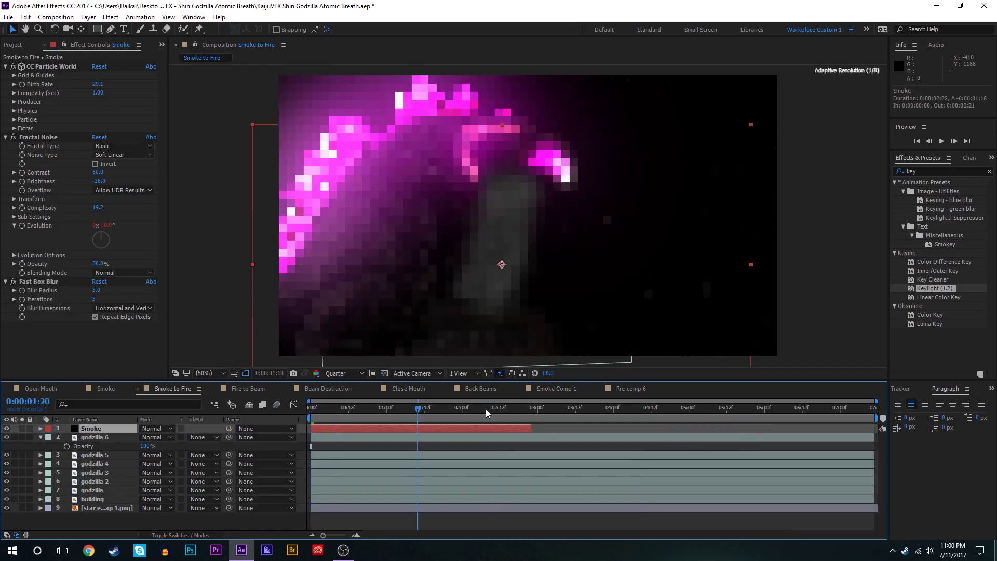
Step: Set CC Particle World's Effect Camera to Rotation Z 165°, Rotation X 0° and Rotation Y 0°
left_click(14, 129)
left_click(22, 138)
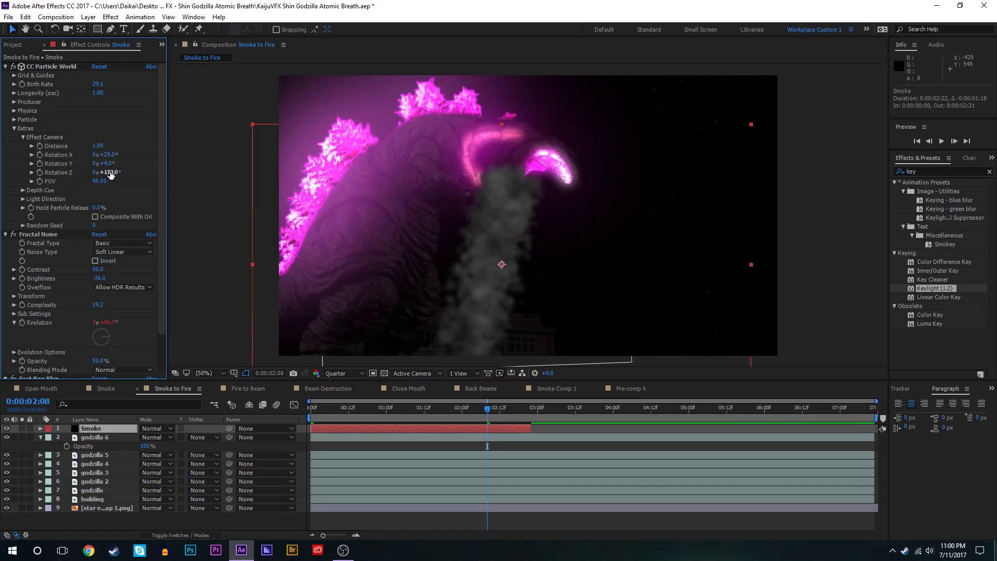
mouse_move(111, 175)
left_mouse_down()
mouse_move(98, 175)
mouse_move(119, 173)
left_mouse_up()
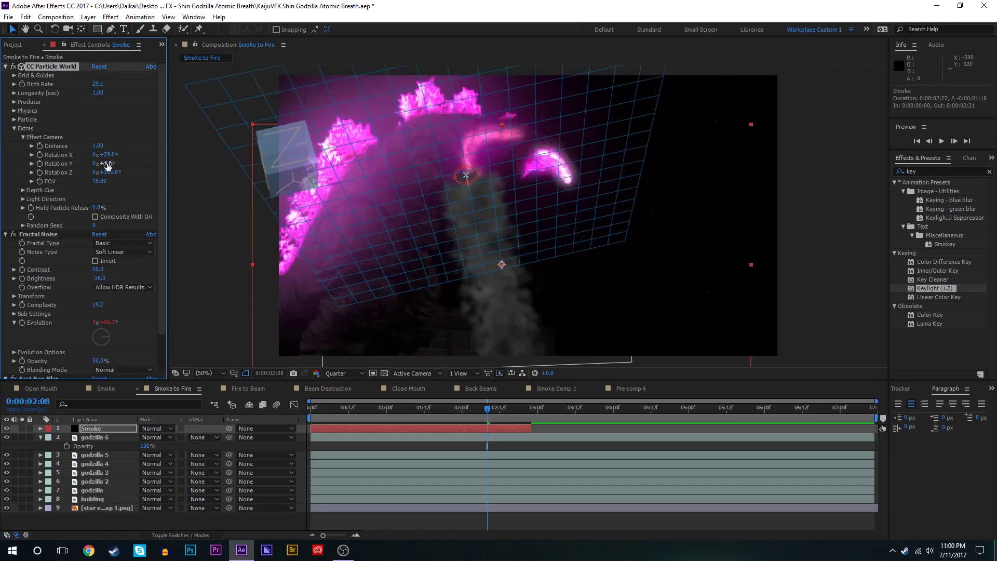
left_click(108, 153)
type("0")
key("Tab")
type("0")
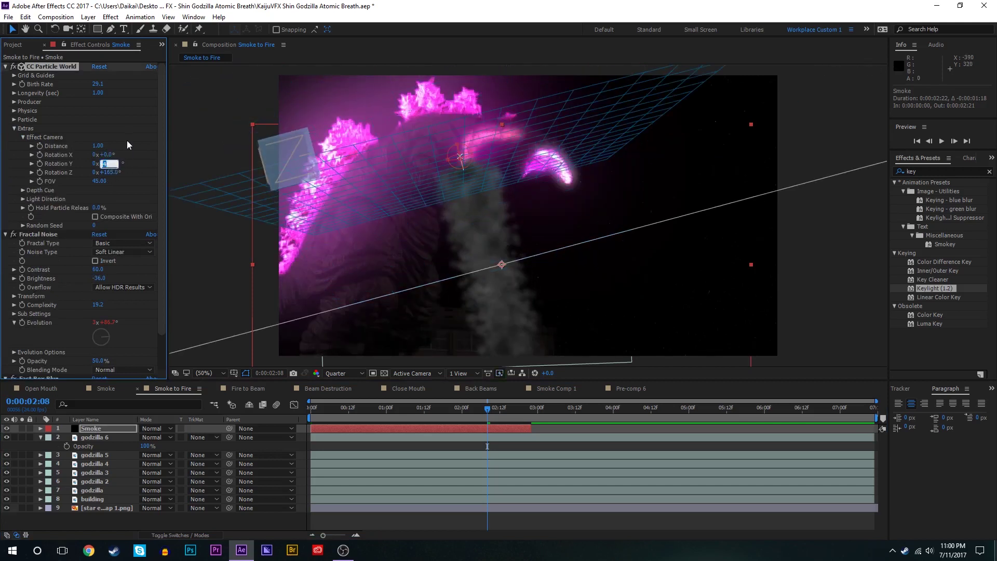
key("Return")
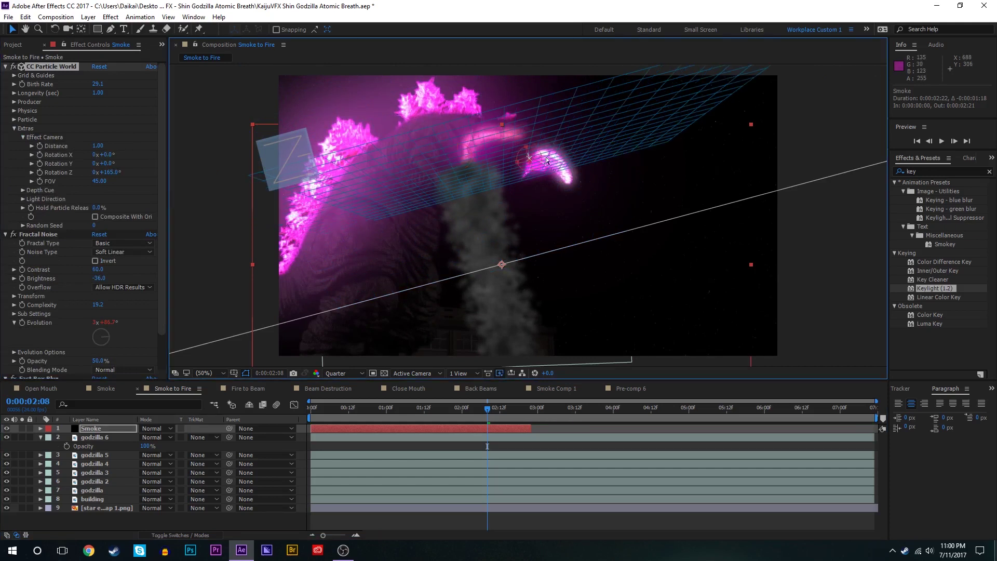
Step: Align the Smoke layer's emitter with Godzilla's open mouth, setting CC Particle World's Physics Extra to 0.43 and fine-tuning the camera's Rotation Z
left_click_drag(459, 168, 546, 159)
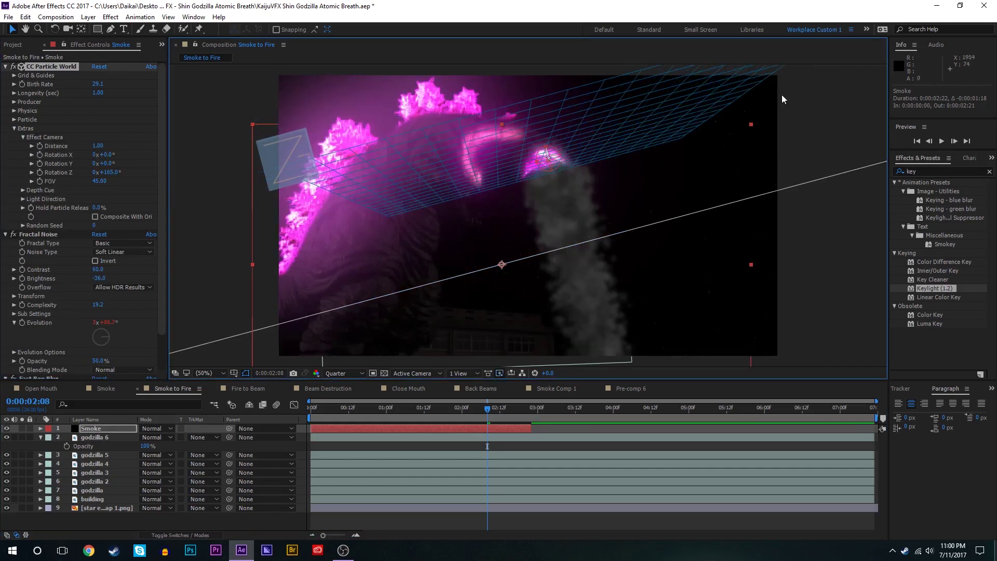
left_click(13, 111)
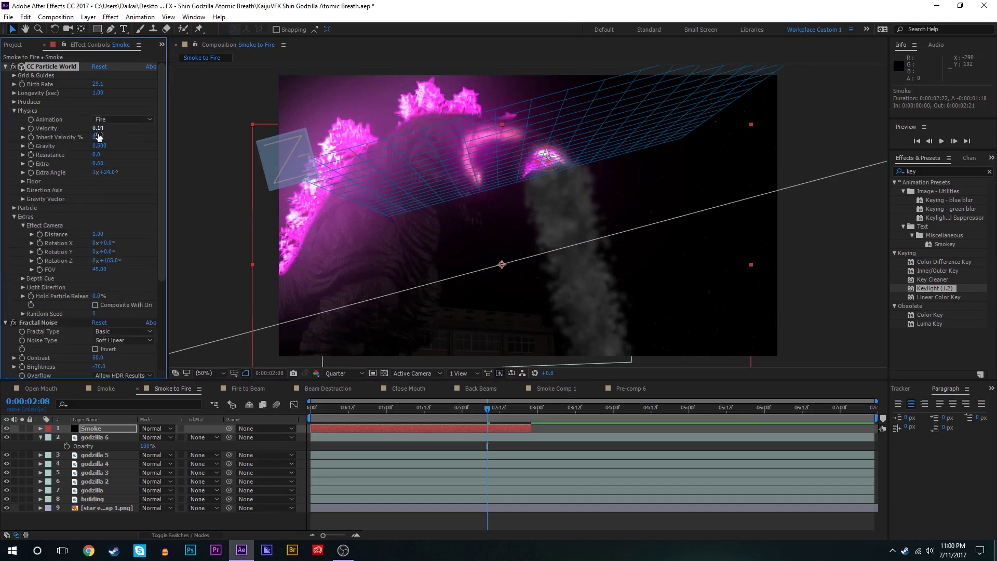
left_click_drag(97, 164, 85, 166)
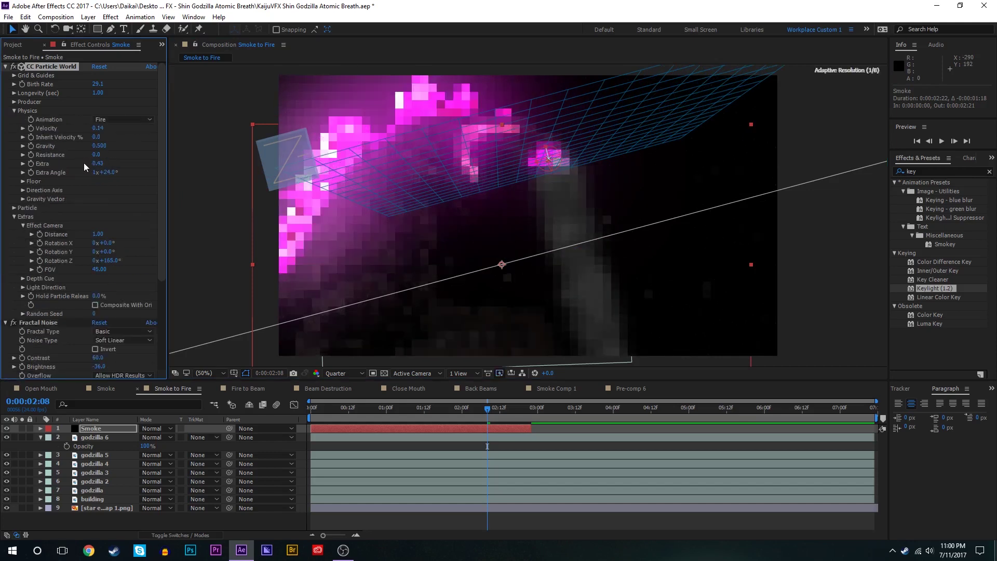
left_click_drag(549, 152, 539, 148)
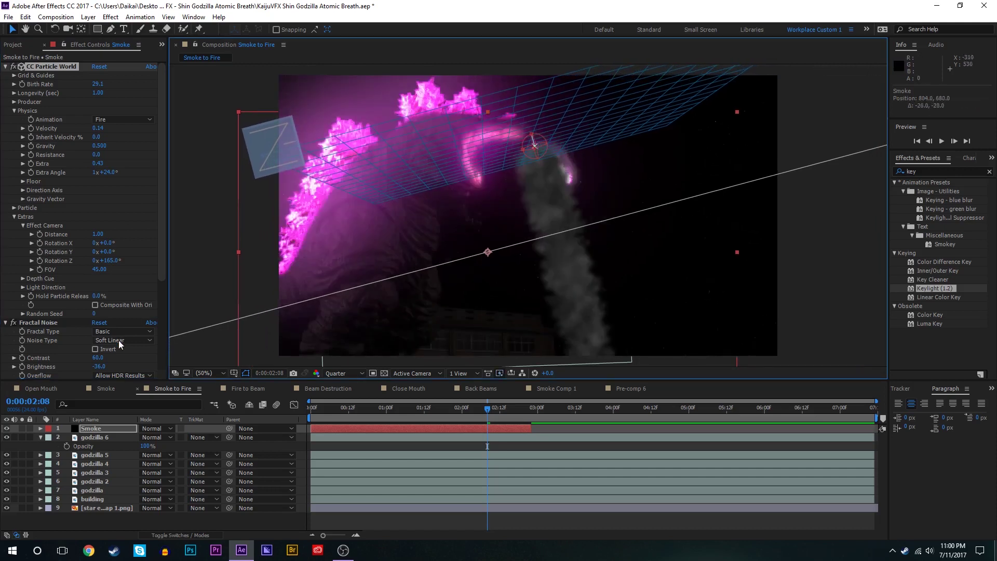
left_click_drag(108, 260, 110, 258)
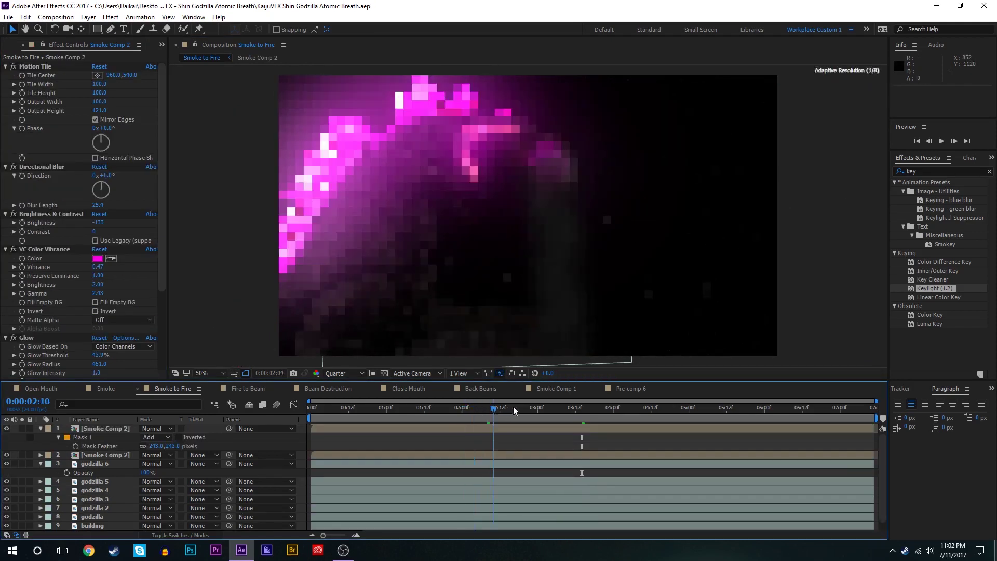
Step: Preview the Smoke to Fire composition from the beginning and check the smoke around 0:00:03:00
left_click(539, 409)
left_click(541, 409)
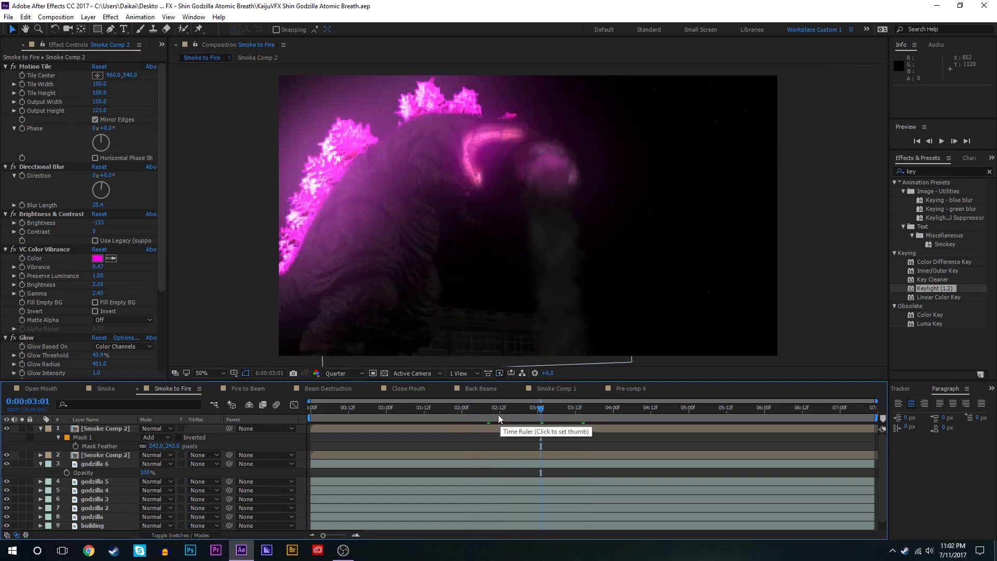
left_click(310, 410)
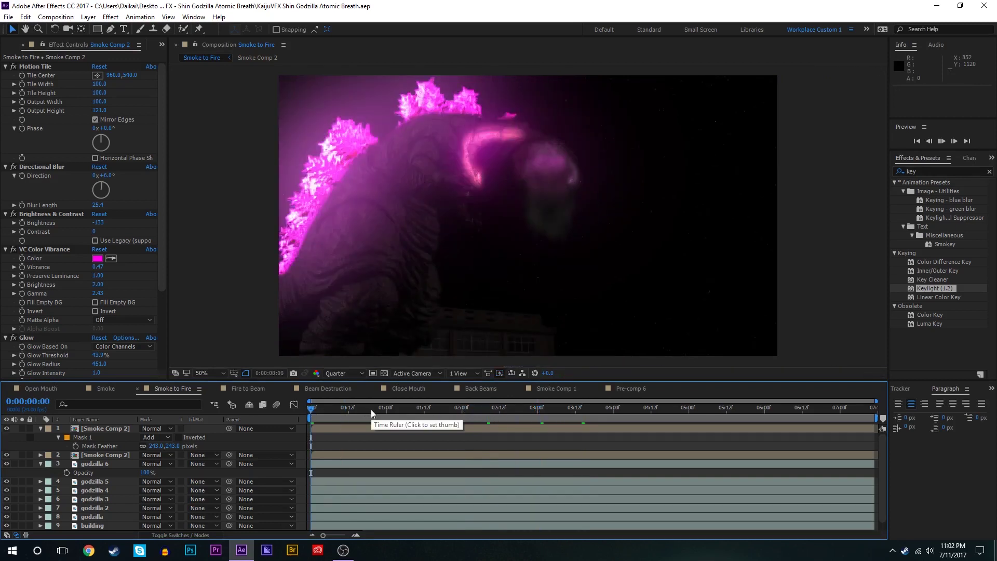
key("space")
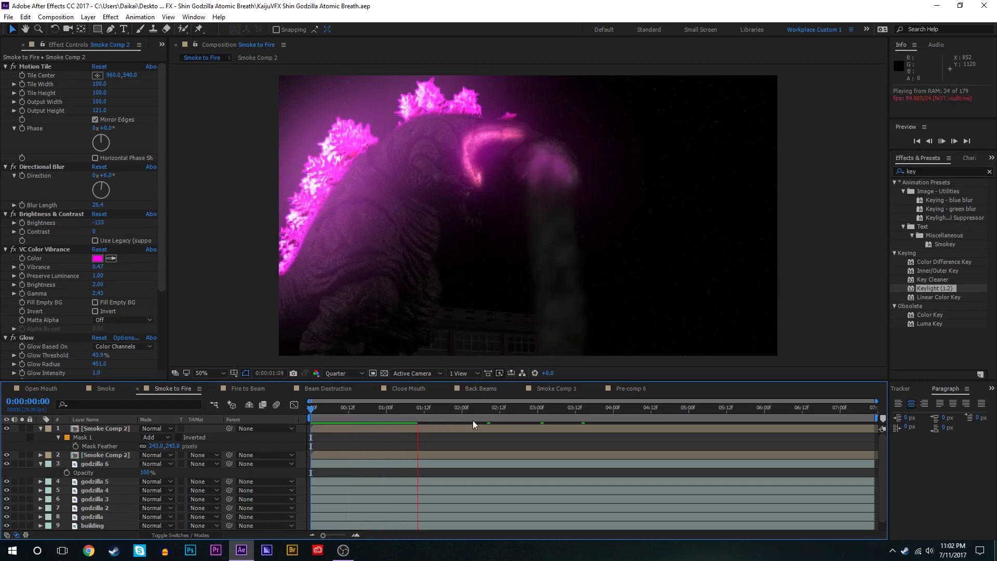
left_click_drag(481, 417, 539, 410)
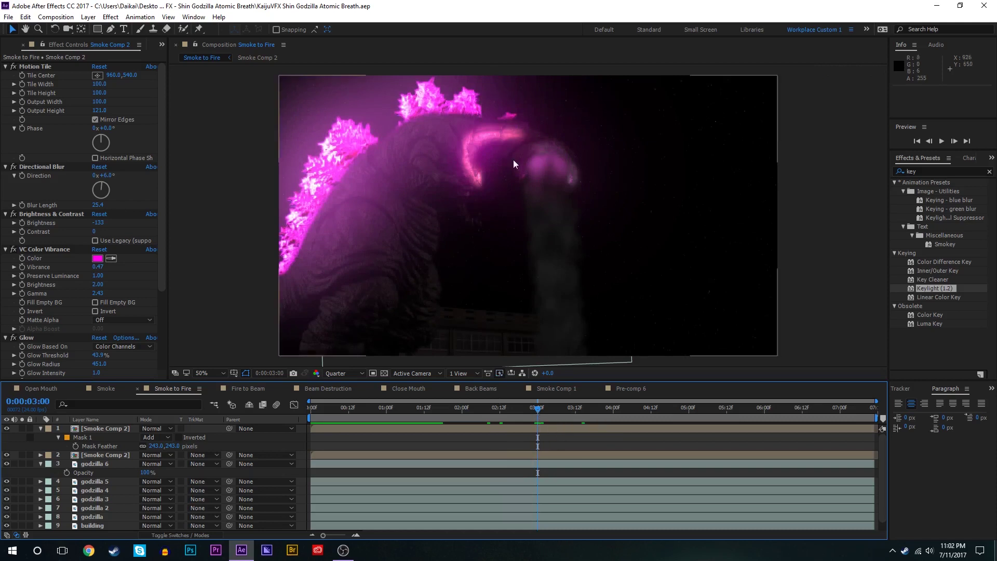
Step: Paste the Smoke layer into the Smoke to Fire composition and shift it to start at 0:00:03:00
left_click(312, 420)
key("ctrl+v")
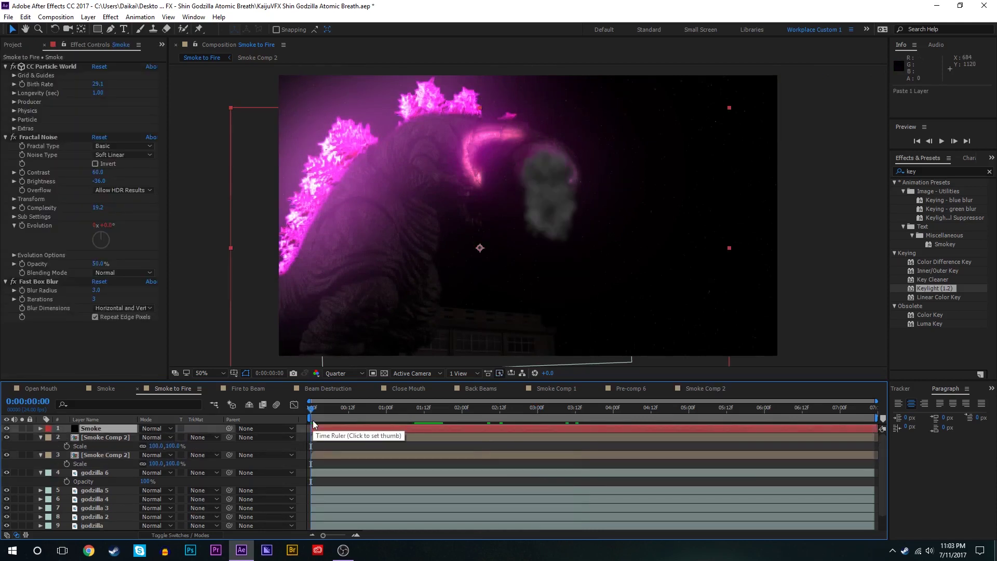
left_click_drag(415, 429, 636, 428)
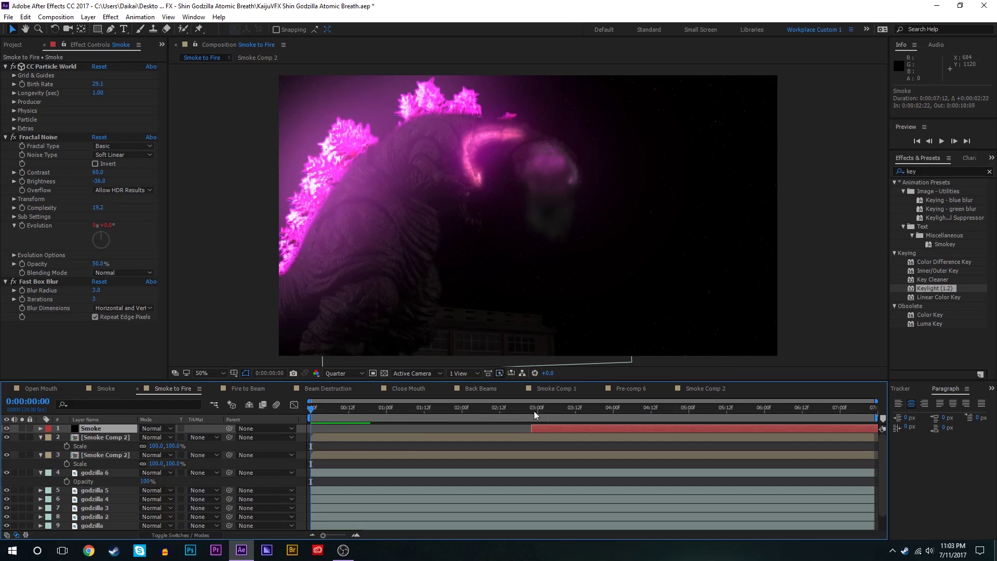
left_click_drag(533, 410, 610, 410)
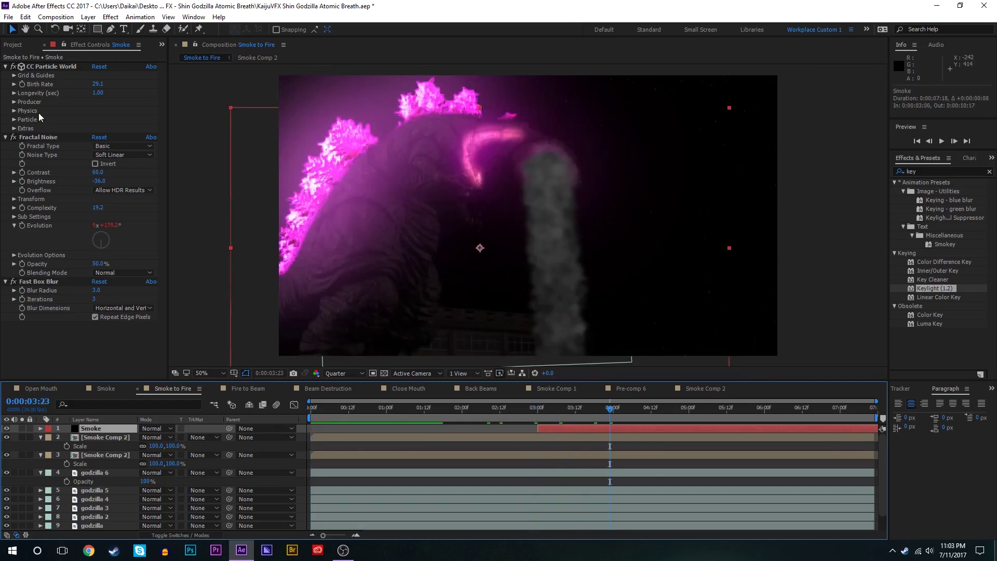
Step: Solo the new Smoke layer and remove its Fractal Noise and Fast Box Blur effects, undoing the accidental reset of controls
left_click(22, 429)
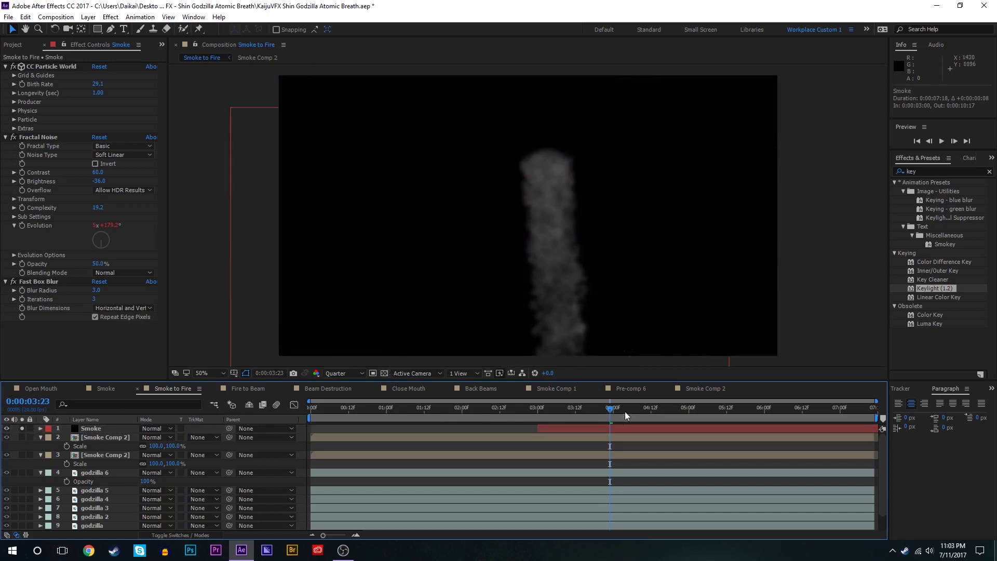
left_click(612, 428)
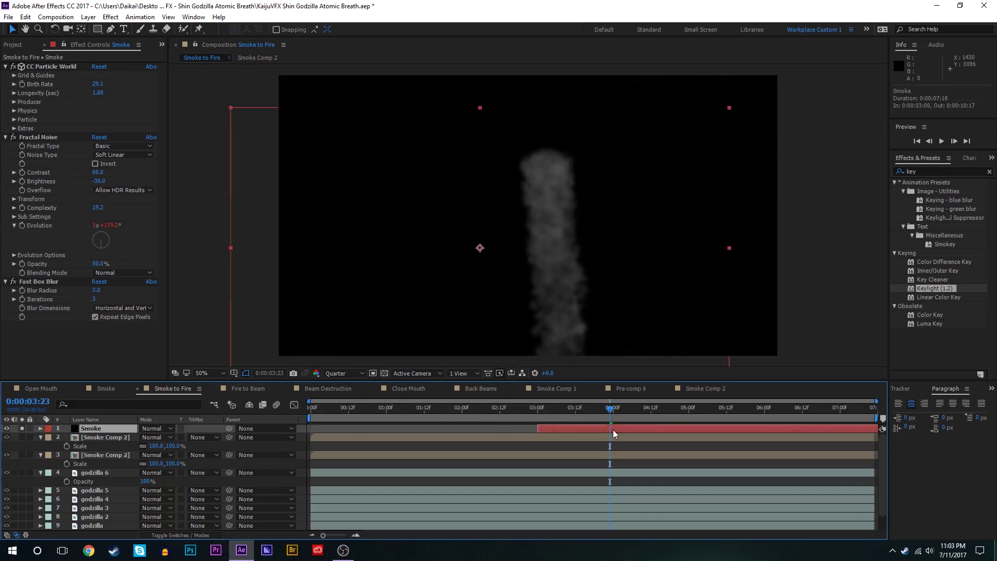
left_click(41, 139)
key("Delete")
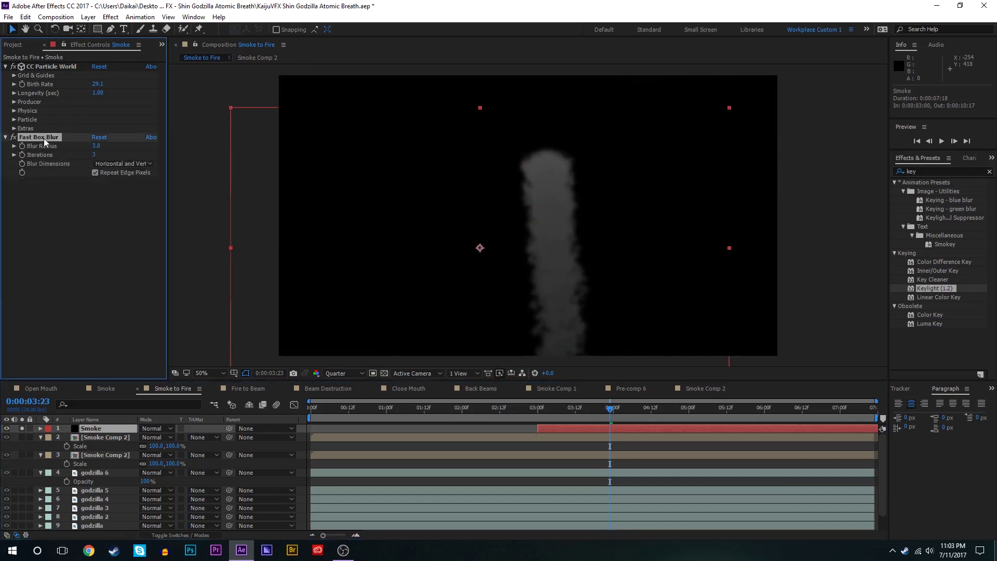
key("Delete")
key("ctrl+z")
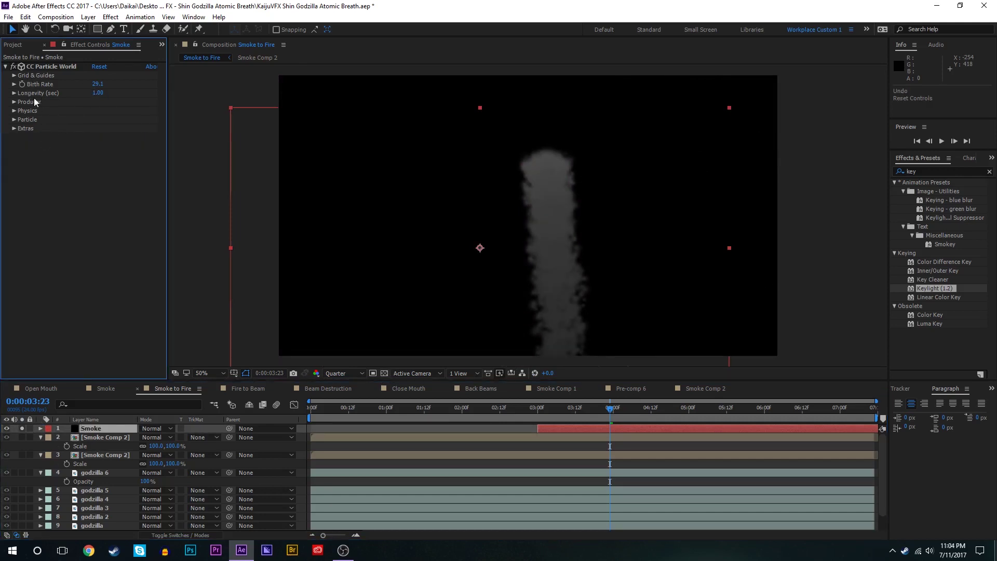
Step: Raise CC Particle World's Gravity to 1.140 and enable motion blur for the composition
left_click(14, 111)
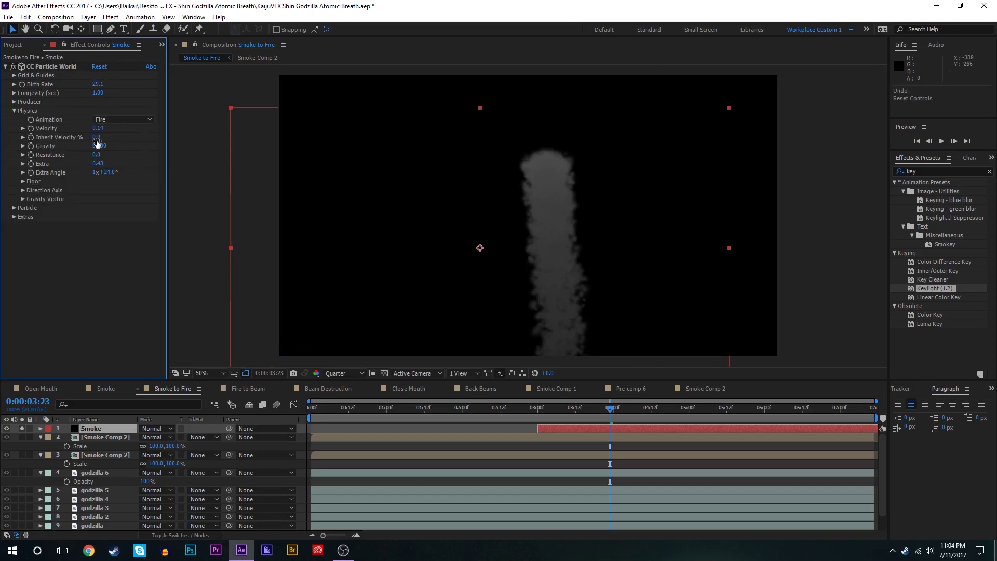
left_click_drag(98, 150, 129, 146)
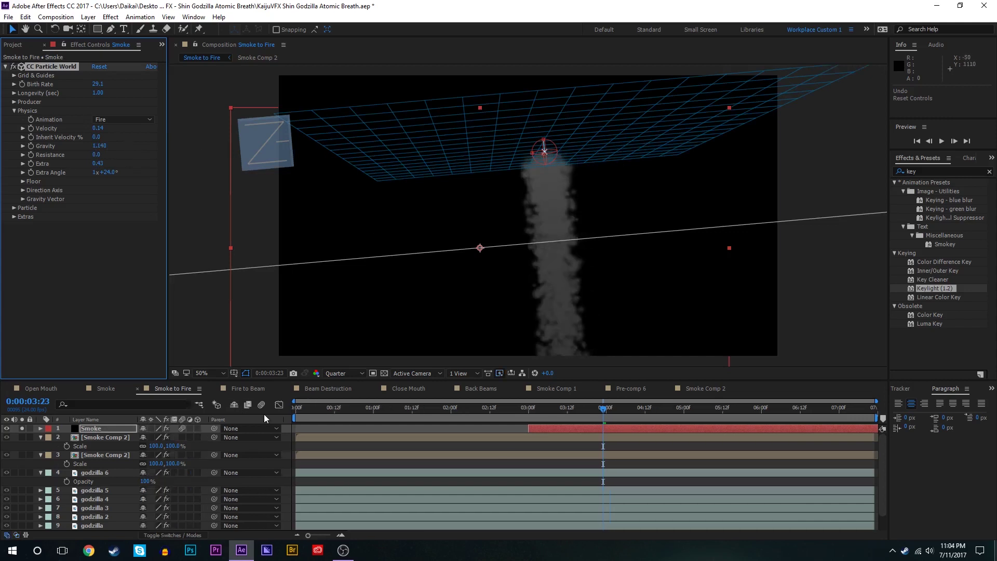
left_click(276, 404)
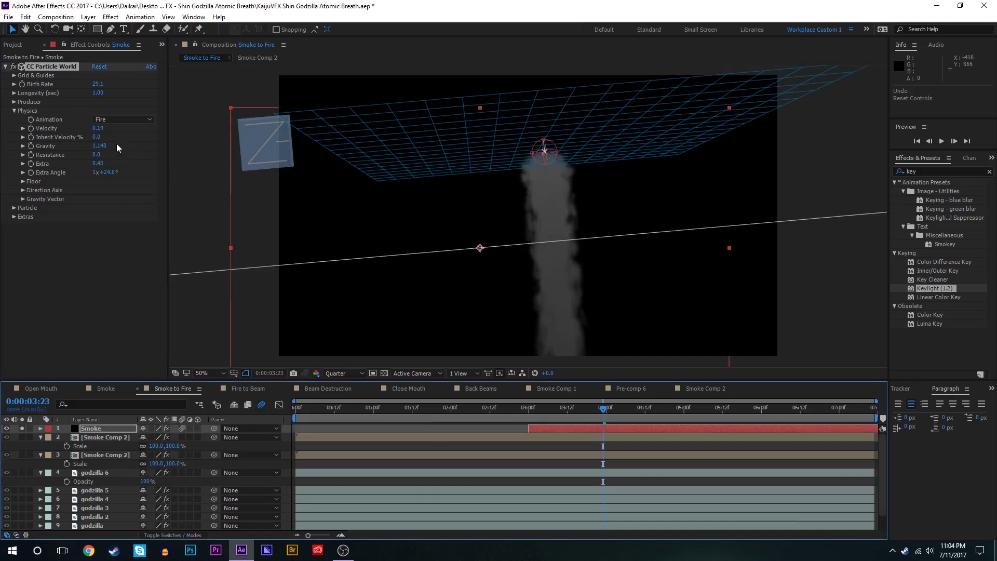
Step: Set Inherit Velocity to 60% and Gravity to 1.320, and preview the particle stream from 0:00:03:12
mouse_move(98, 137)
left_mouse_down()
mouse_move(113, 143)
mouse_move(55, 154)
mouse_move(113, 146)
left_mouse_up()
left_click(568, 413)
key("space")
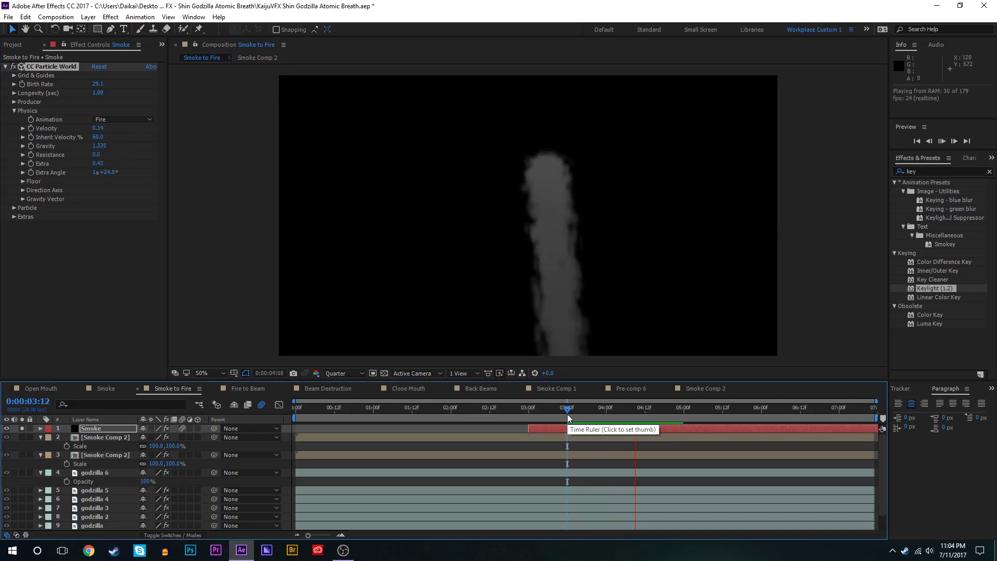
key("space")
Step: Set CC Particle World's particle Birth Color to bright orange, about FF632C, keeping the Birth to Death color map
left_click(14, 208)
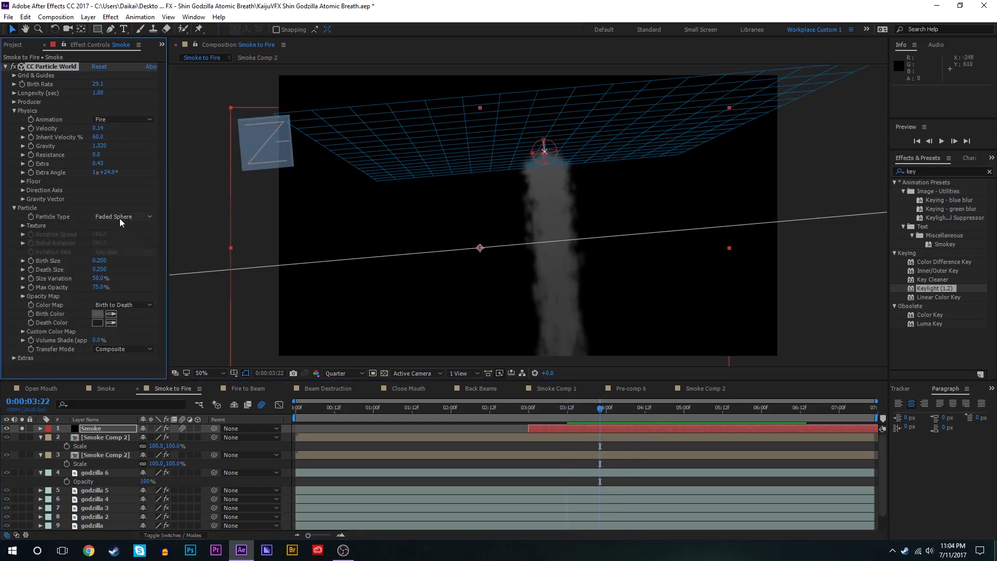
key("ctrl+z")
left_click(126, 306)
left_click(126, 297)
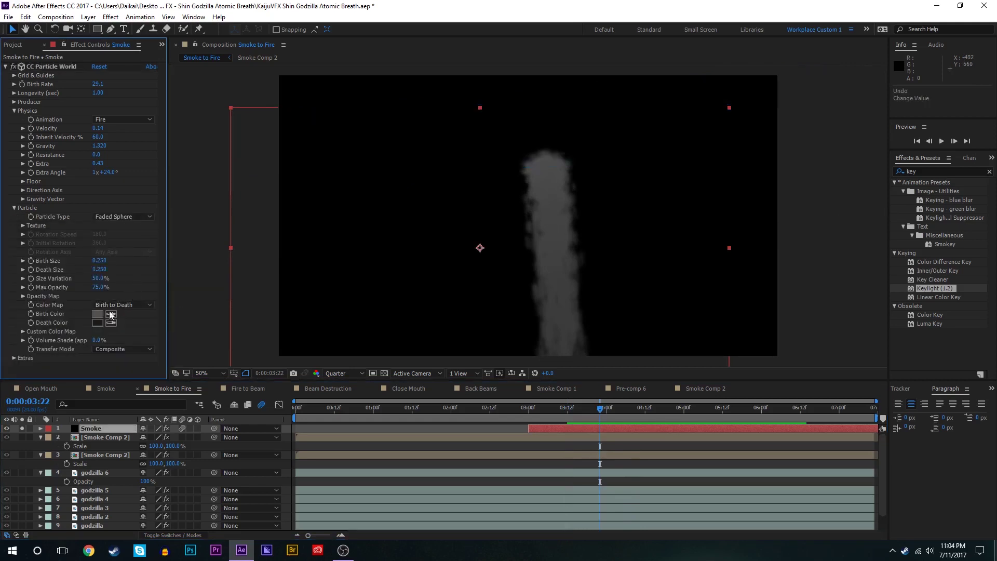
left_click(98, 314)
left_click_drag(154, 128, 159, 152)
left_click_drag(117, 77, 209, 1)
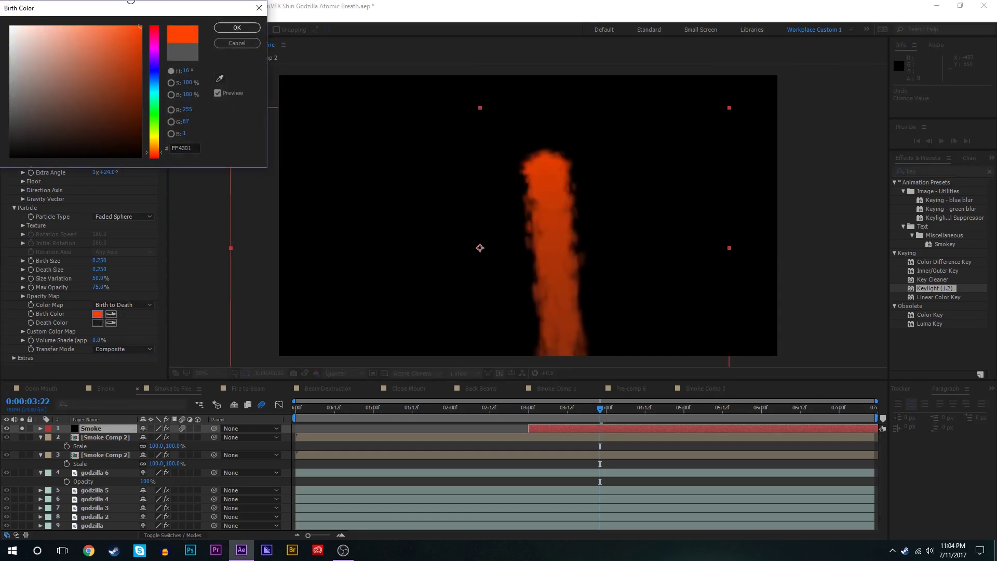
left_click(237, 27)
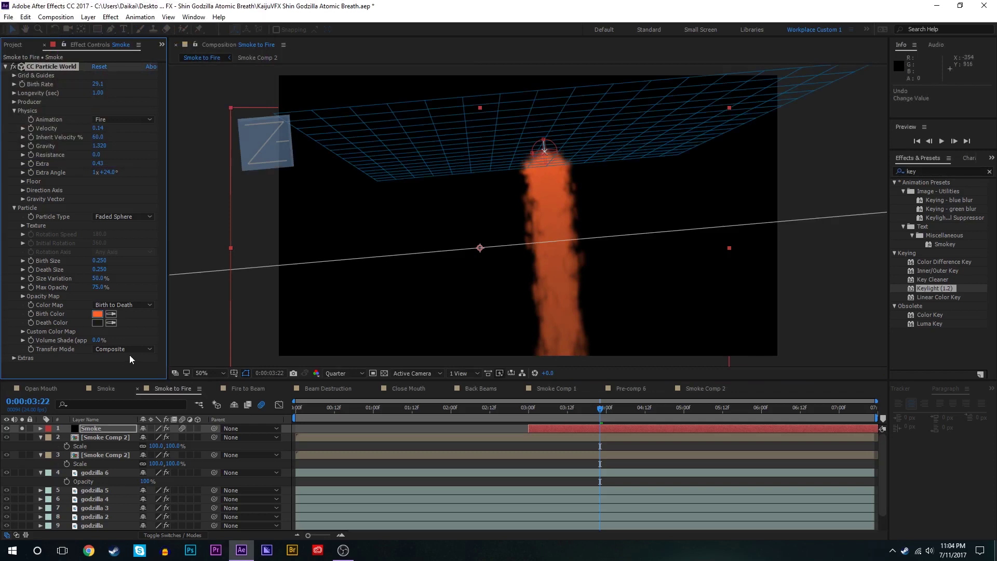
Step: Sample the Birth Color for the particle Death Color and lighten it to pale orange FFC4AF
left_click(111, 323)
left_click(99, 314)
left_click(98, 323)
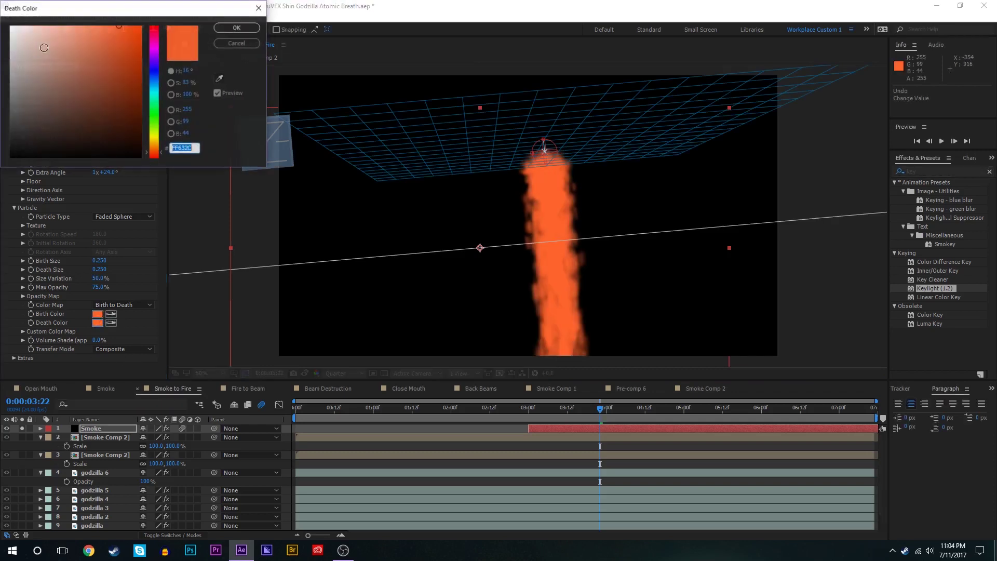
left_click(50, 26)
left_click(216, 27)
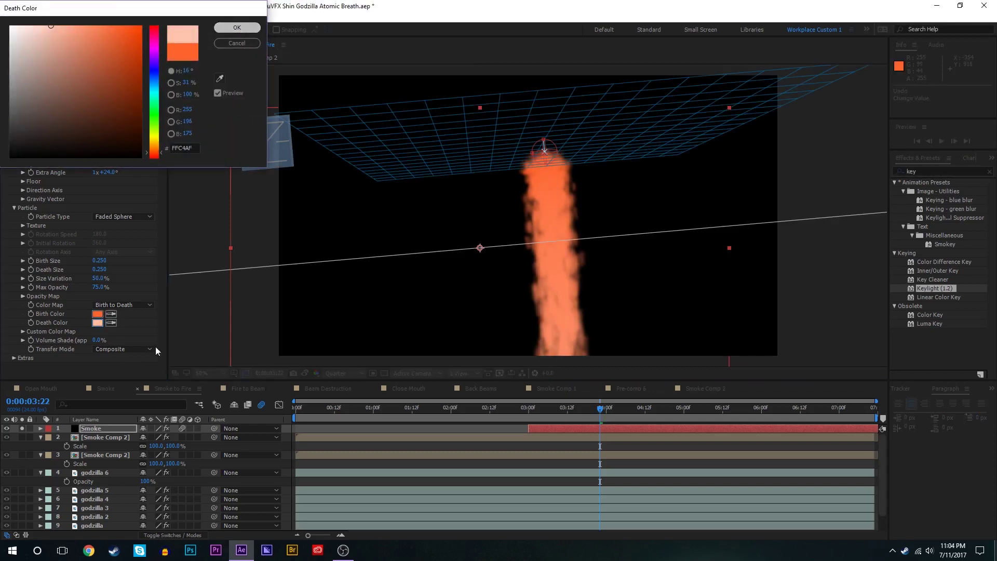
Step: Set the CC Particle World Transfer Mode to Add and the Birth Rate to 44.2, saving the project
left_click(121, 348)
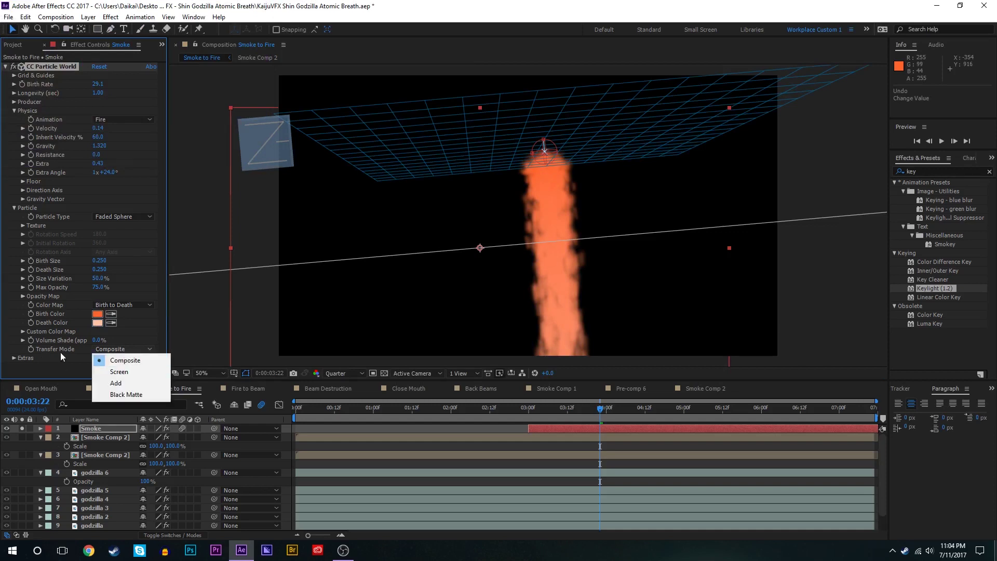
left_click(129, 386)
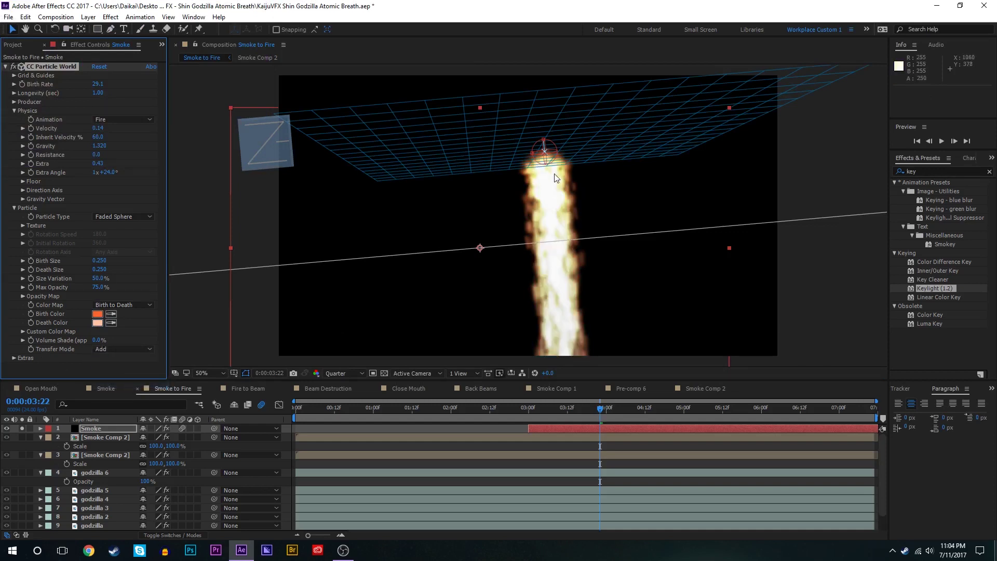
left_click(553, 411)
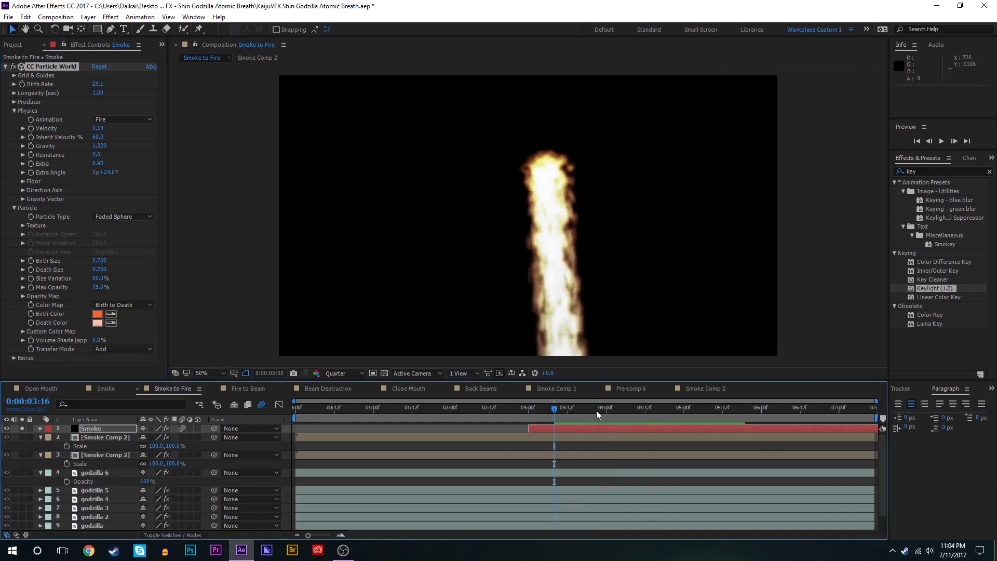
left_click_drag(97, 85, 175, 83)
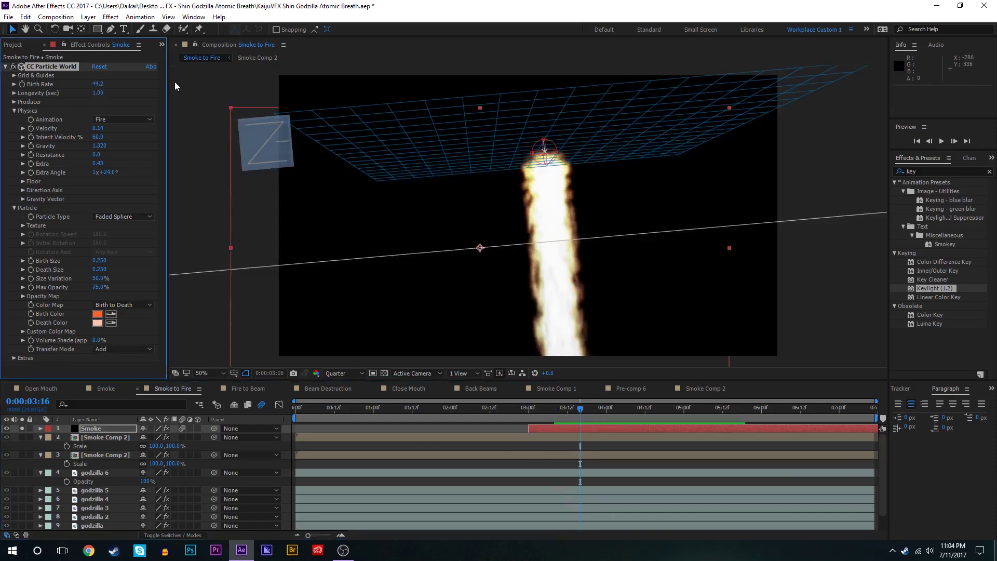
key("ctrl+s")
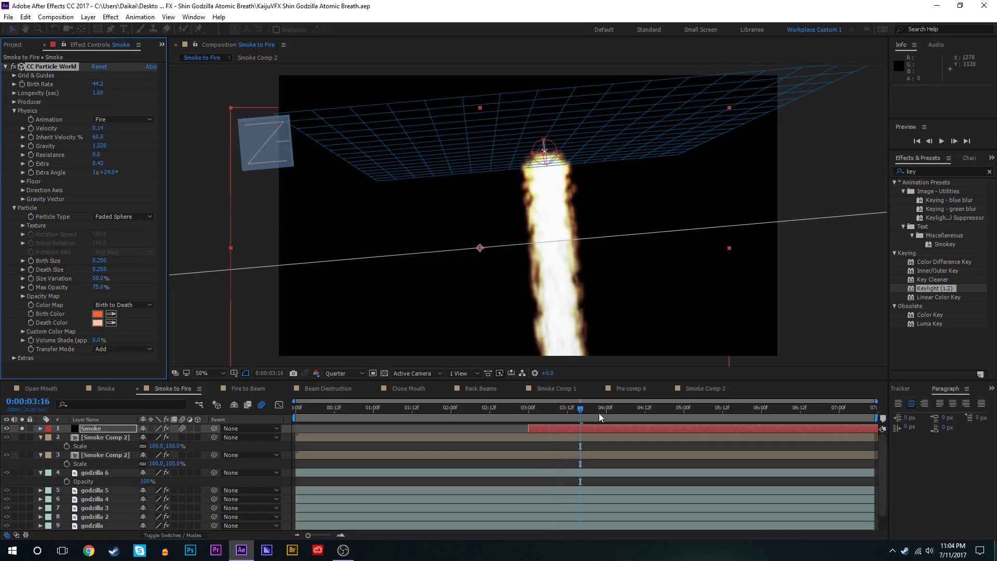
Step: Apply CC Vector Blur to the Smoke layer and set its Amount to 11
left_click(922, 174)
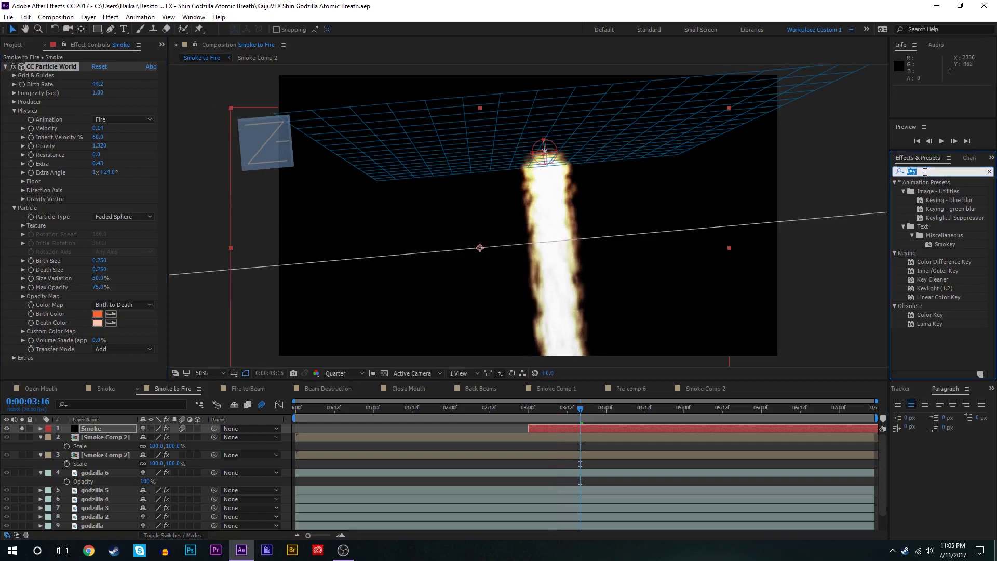
type("vec")
double_click(956, 190)
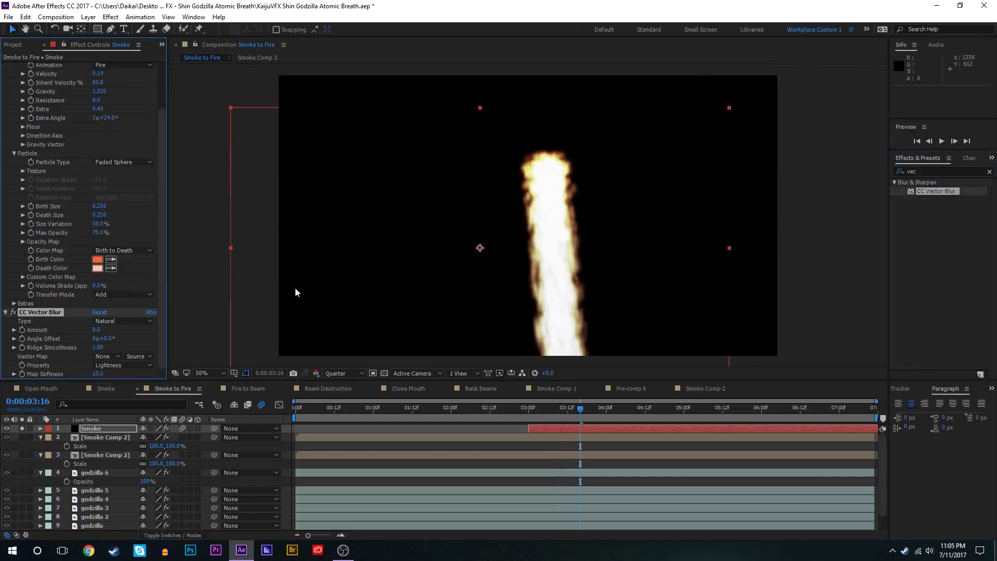
left_click_drag(96, 329, 100, 331)
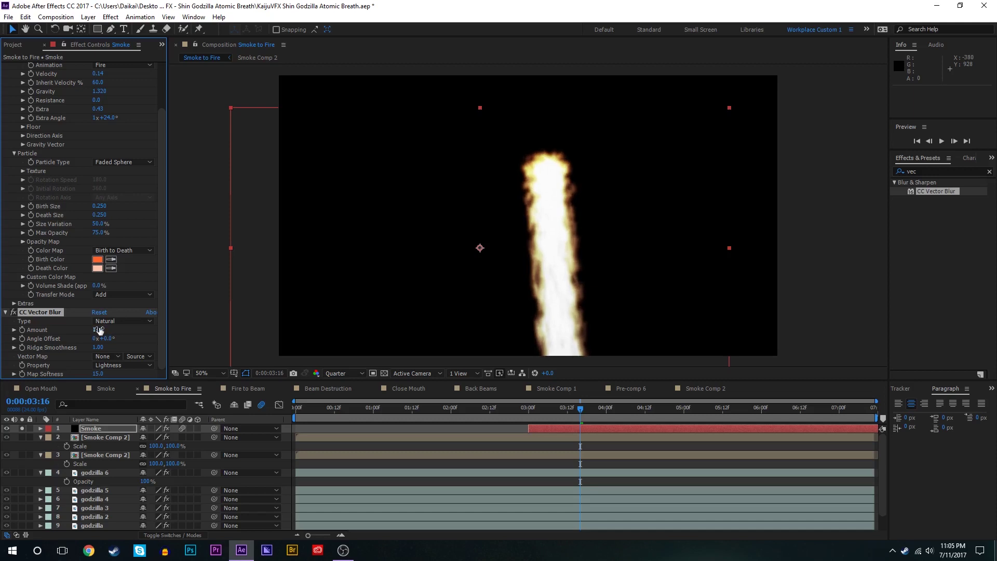
Step: Inspect the blurred fire up close at higher preview resolution, and return the preview to Quarter resolution
left_click(353, 373)
left_click(354, 389)
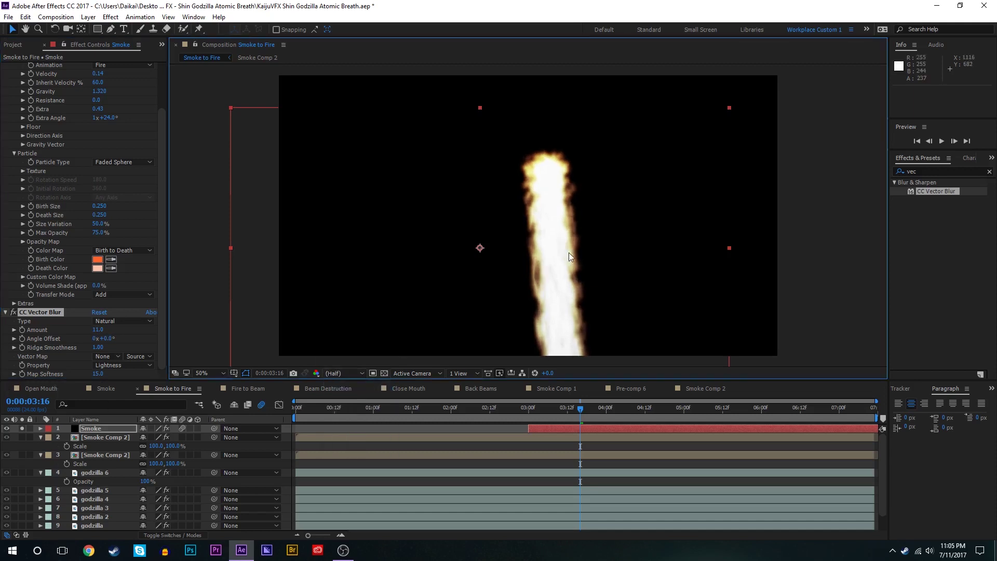
scroll(568, 251, "up", 1)
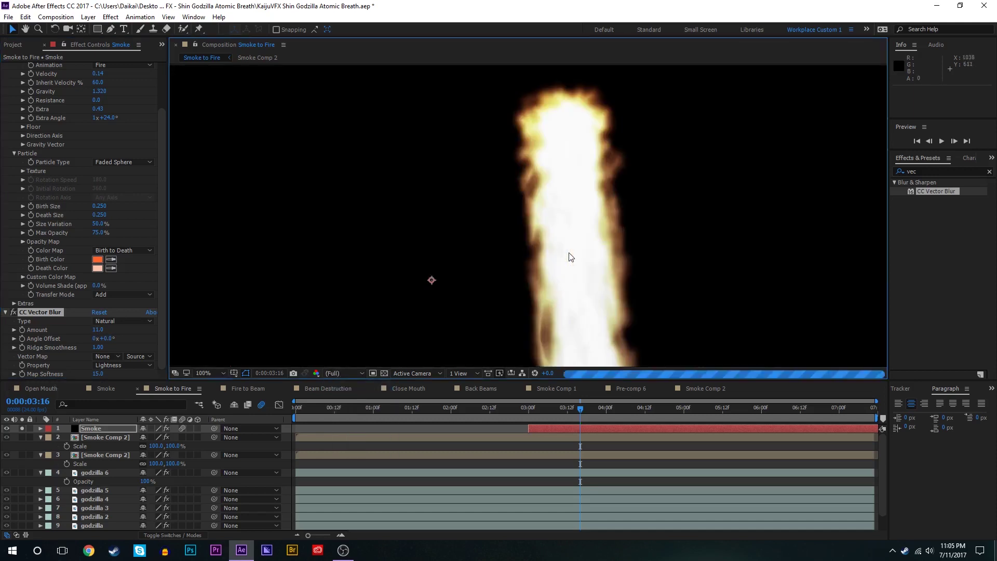
left_click(602, 406)
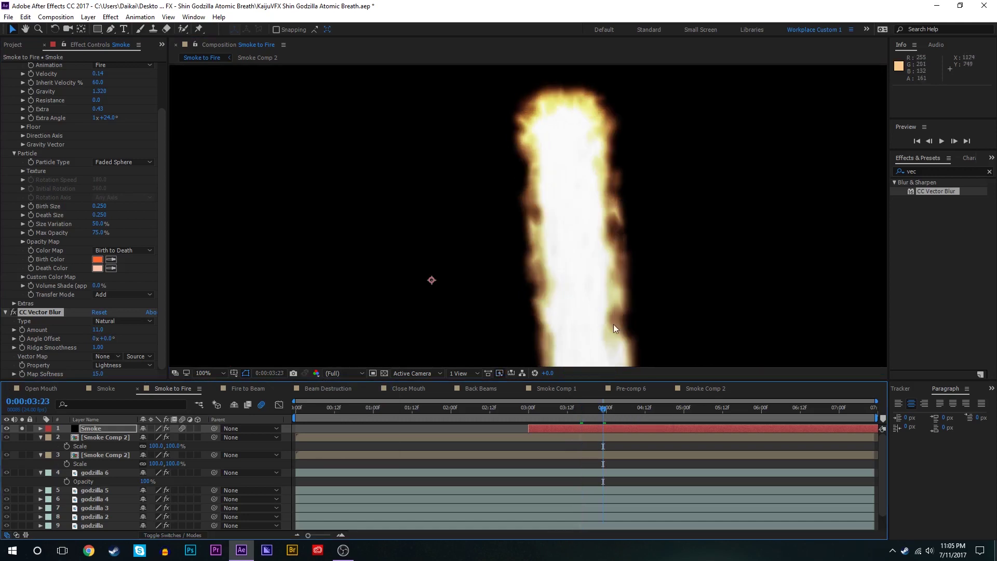
scroll(613, 324, "down", 1)
left_click(344, 373)
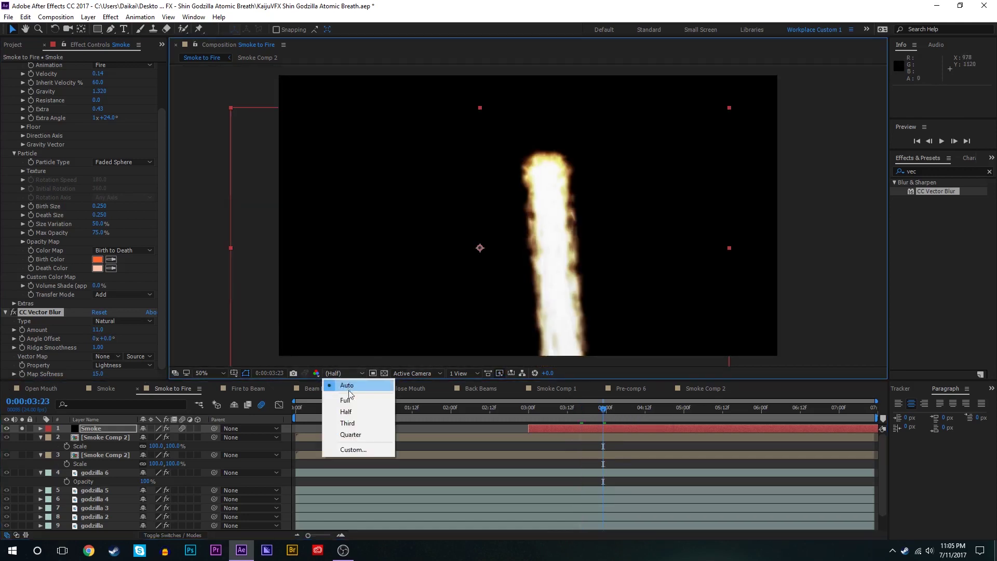
left_click(351, 434)
Step: Apply the Glow effect to the Smoke layer with a threshold of 85.5% and a radius of 55
left_click(937, 171)
type("g")
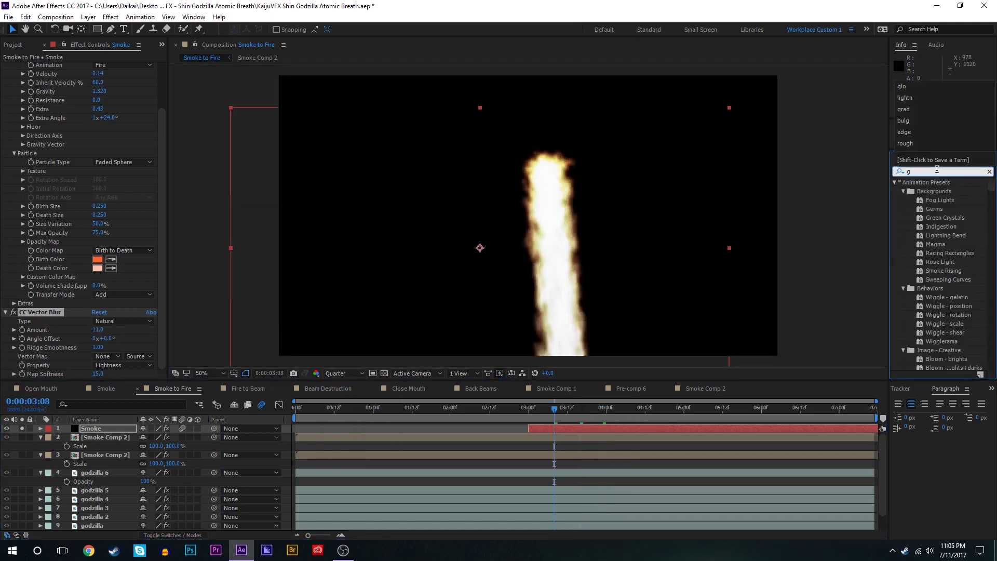
type("lo")
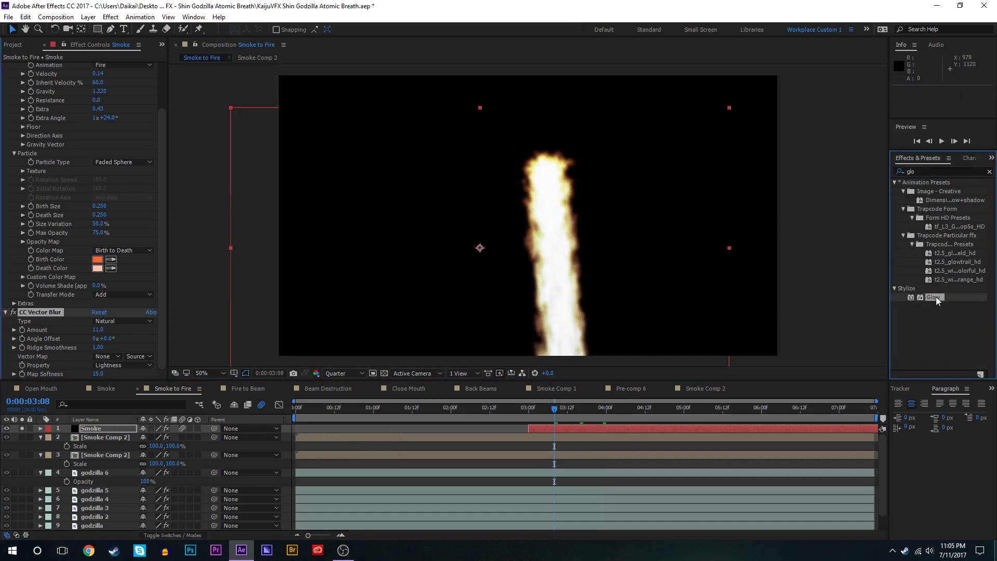
double_click(935, 297)
left_click_drag(97, 247, 216, 238)
Step: Duplicate the Glow, setting the copy to 100% threshold and 400 radius and the original to 100% threshold and 128 radius
left_click(57, 231)
key("ctrl+d")
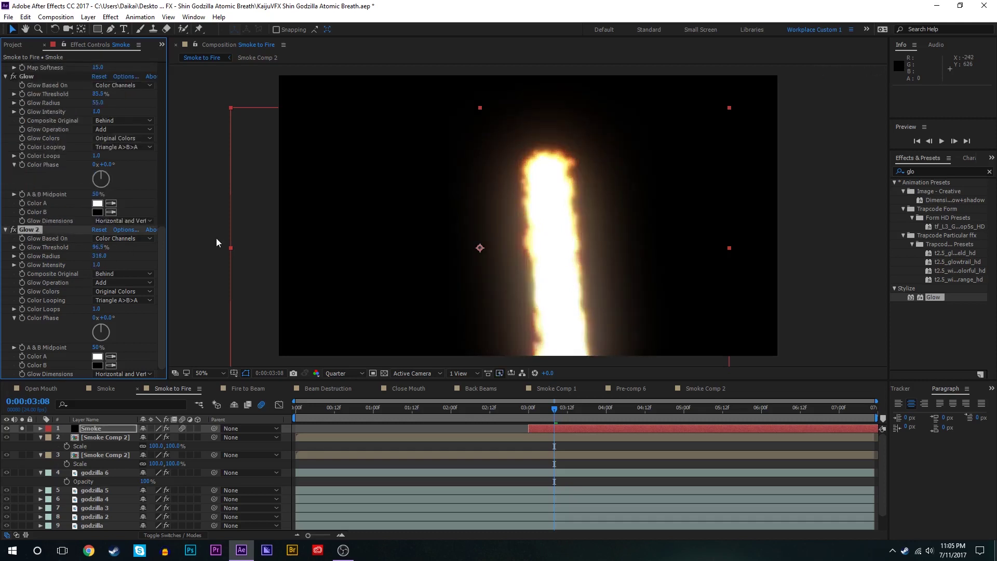
left_click_drag(97, 247, 107, 246)
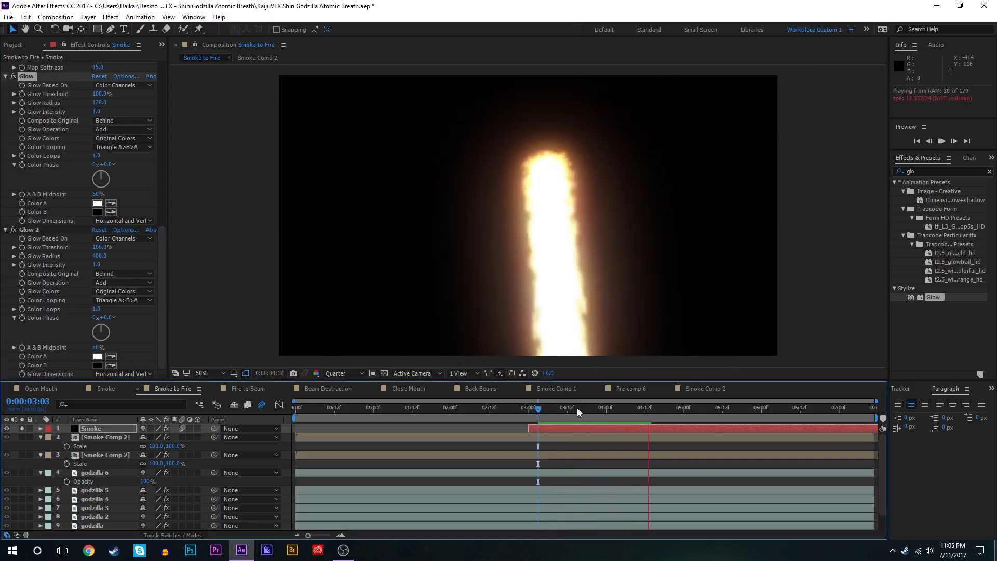
left_click(57, 205)
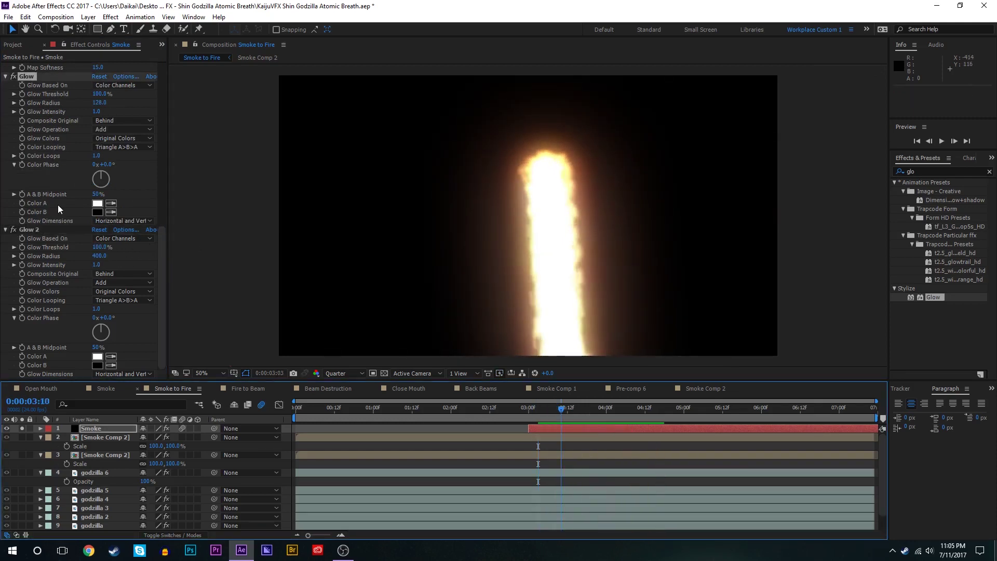
left_click(14, 230)
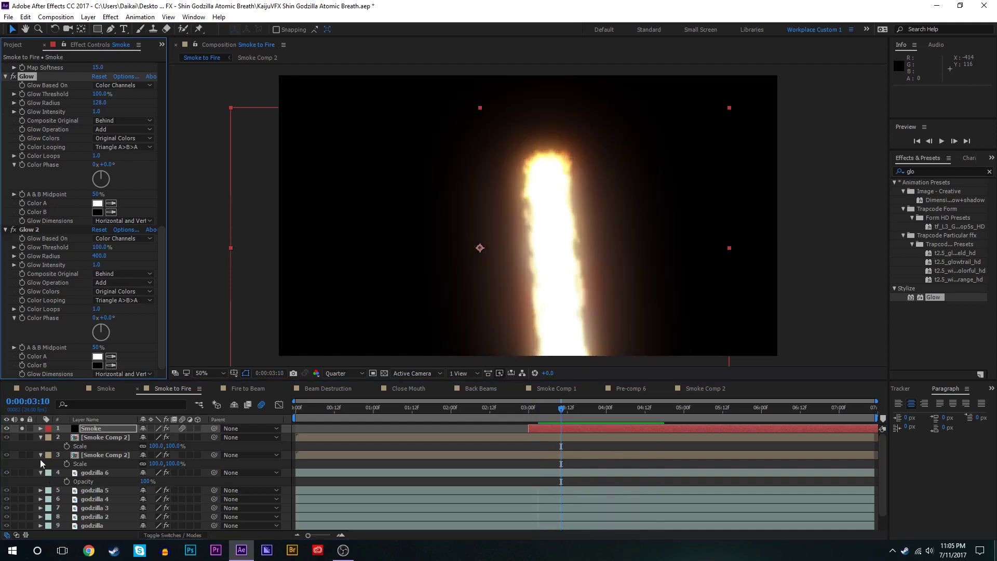
Step: Turn off solo on the Smoke layer and preview the fire's start within the full Godzilla scene
left_click(22, 427)
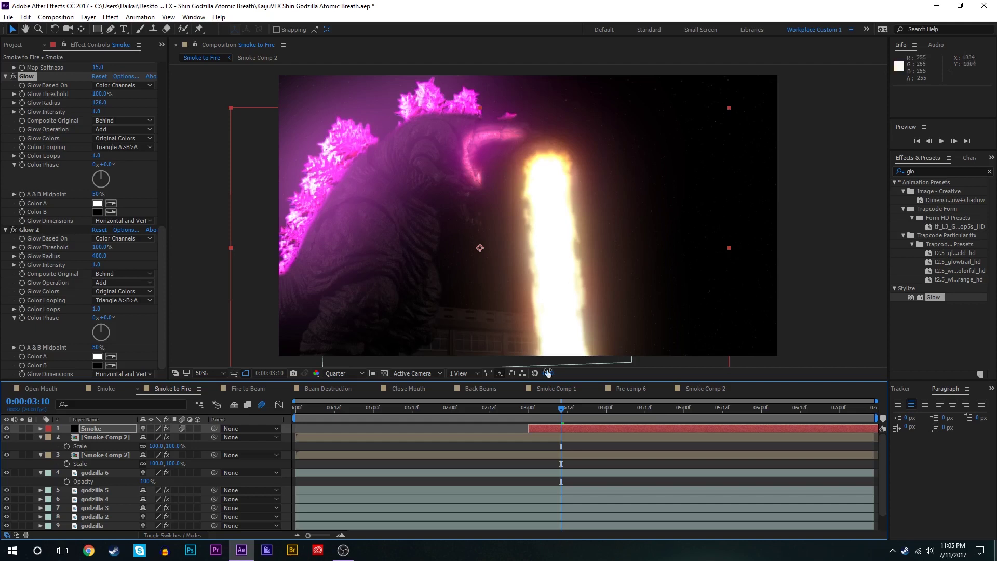
left_click(533, 409)
left_click_drag(530, 429, 518, 405)
key("space")
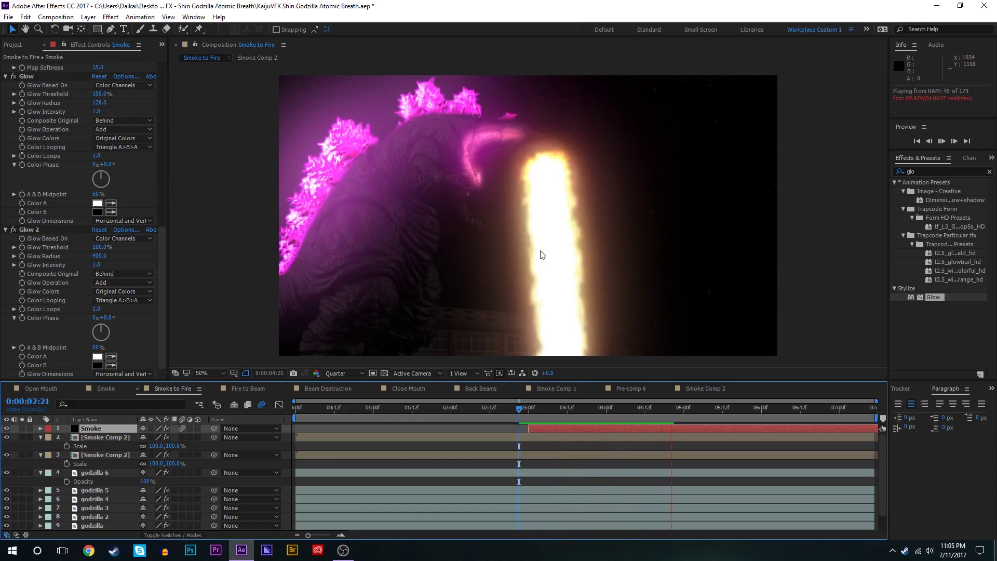
left_click(565, 409)
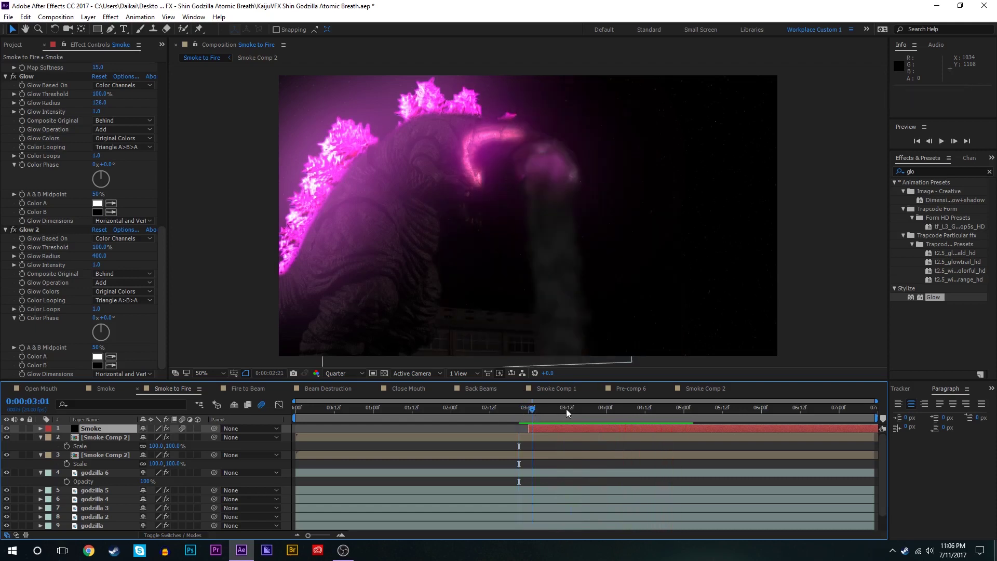
left_click_drag(525, 416, 573, 415)
Step: Duplicate the godzilla layer and trim the copy's start to 0:00:03:00
scroll(544, 497, "down", 1)
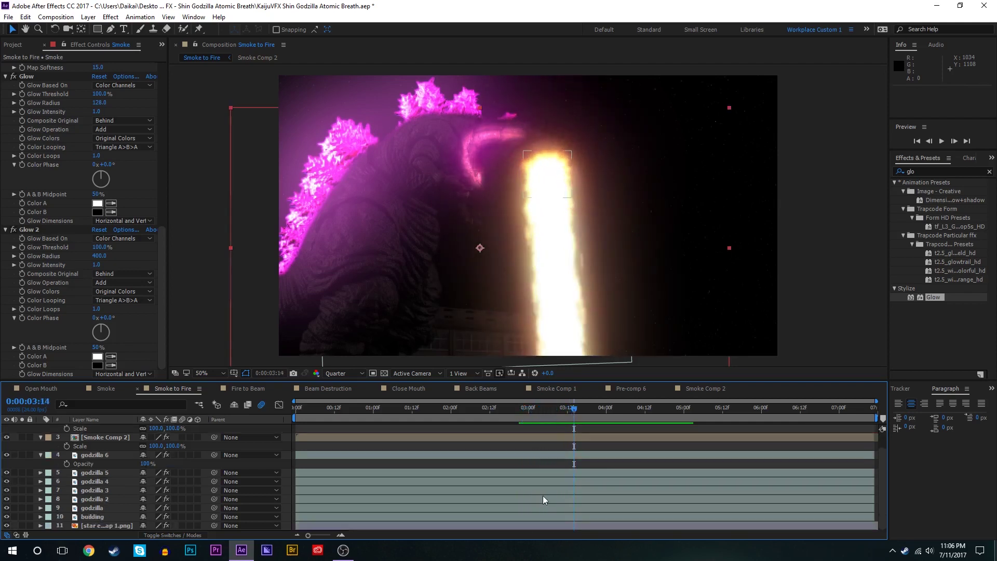
left_click(112, 507)
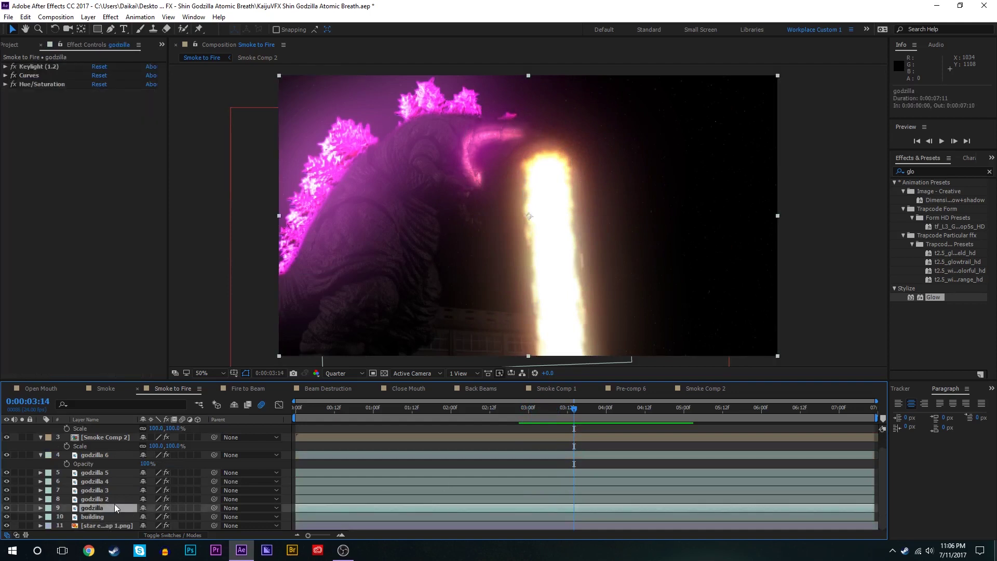
key("ctrl+d")
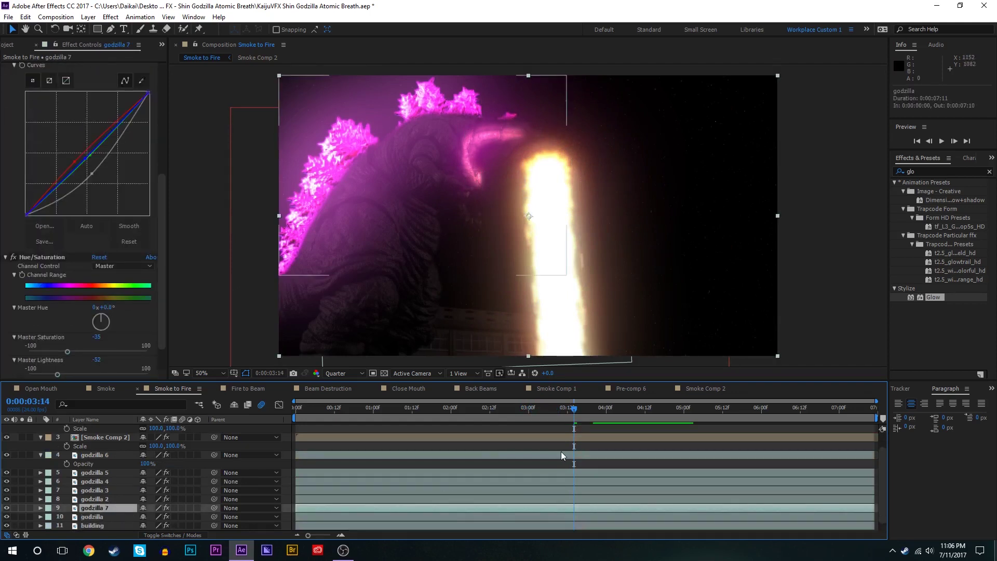
scroll(561, 450, "up", 1)
left_click(528, 411)
scroll(521, 444, "down", 2)
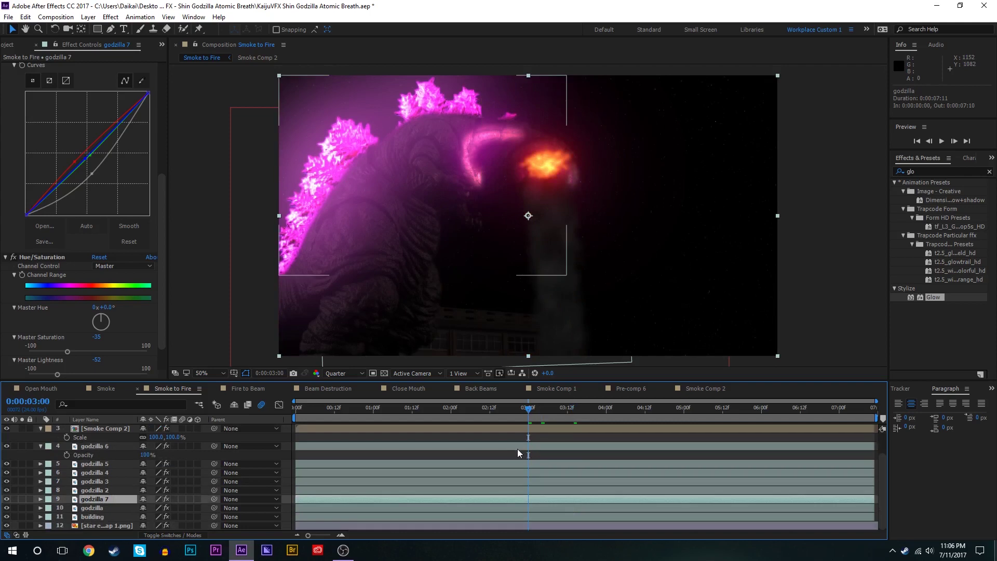
key("alt+bracketleft")
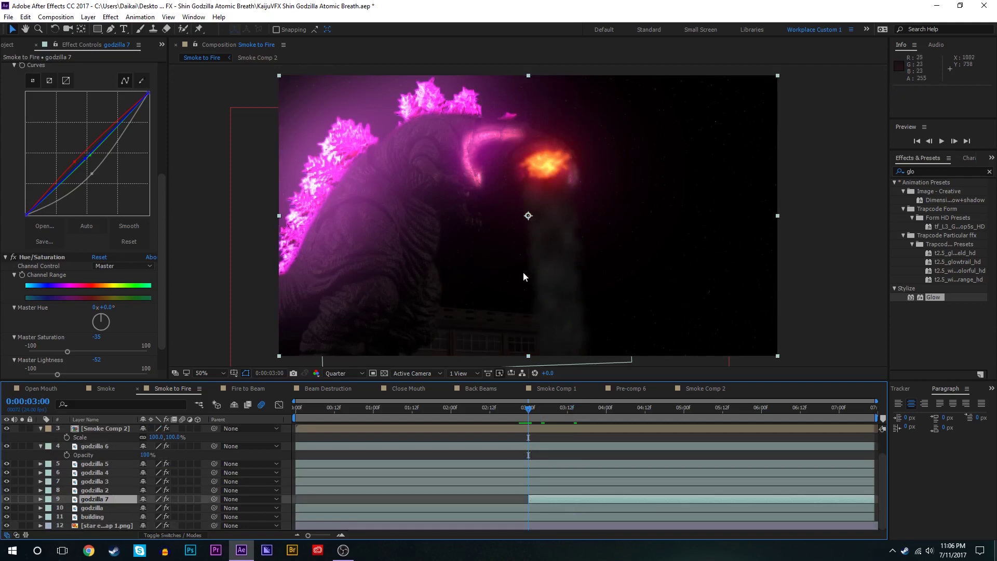
Step: Draw a closed Pen mask on the godzilla 7 layer from the mouth along the neck and chest, extending below the frame
key("g")
left_click(509, 160)
left_click(428, 182)
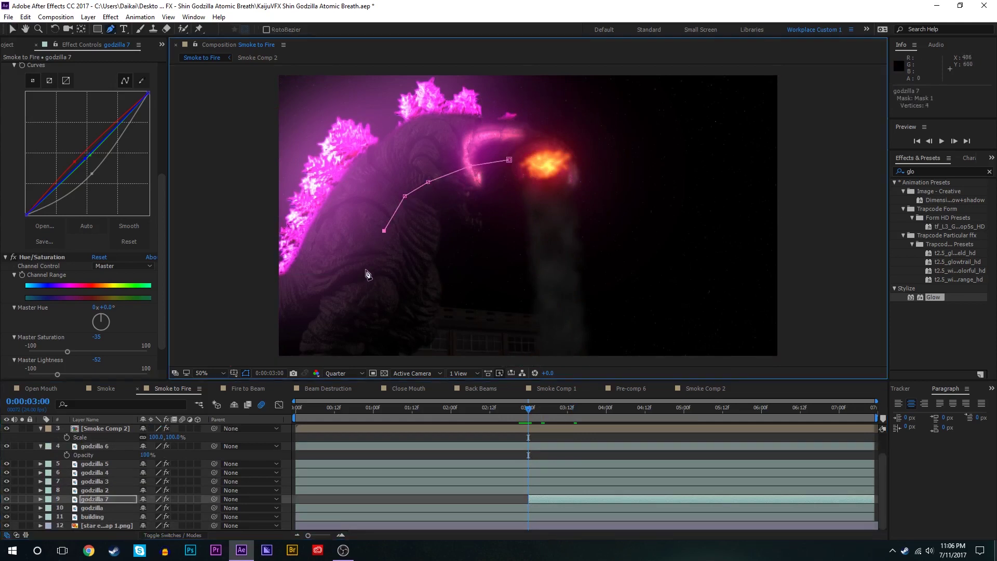
left_click(365, 270)
left_click(357, 323)
key("comma")
key("comma")
left_click(443, 303)
left_click(533, 320)
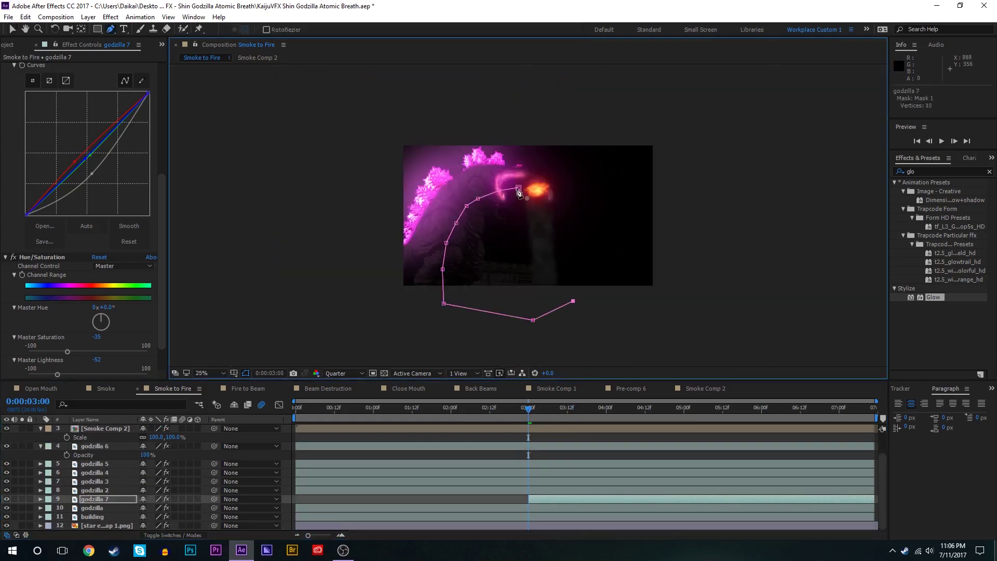
left_click(518, 188)
key("period")
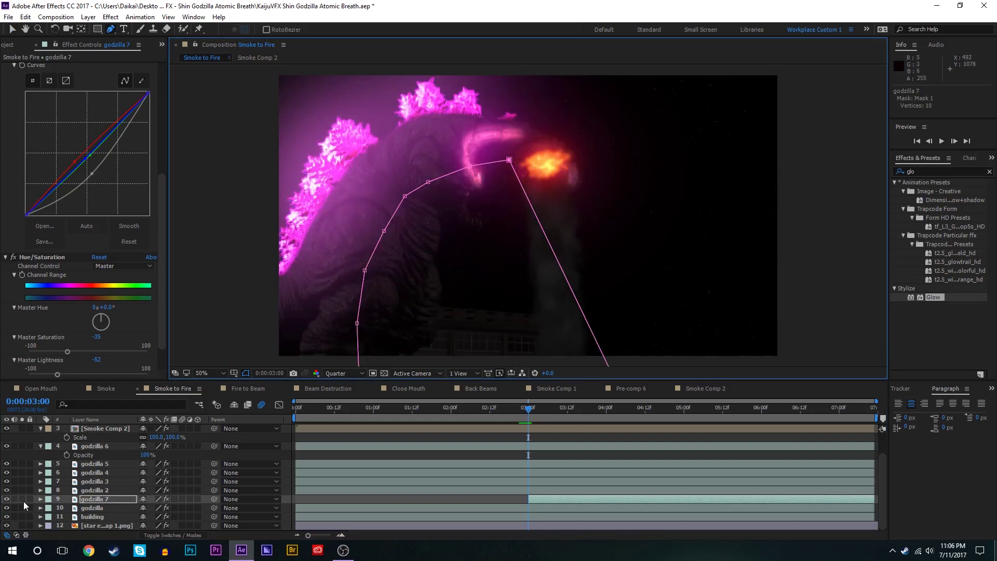
Step: Solo the godzilla 7, godzilla, Smoke and both Smoke Comp 2 layers, and go to 0:00:03:20
left_click(22, 499)
scroll(30, 436, "up", 1)
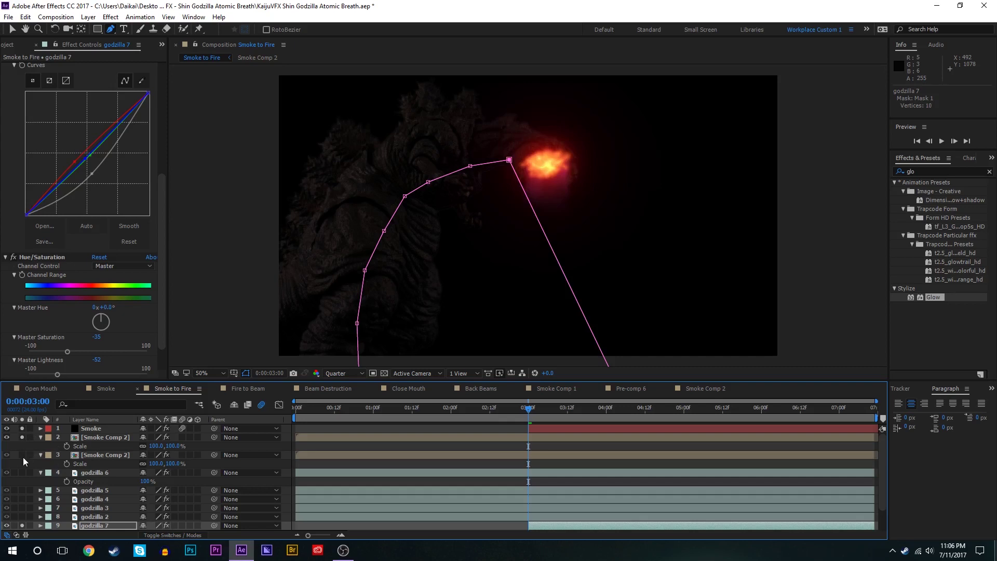
left_click(22, 454)
scroll(533, 455, "down", 1)
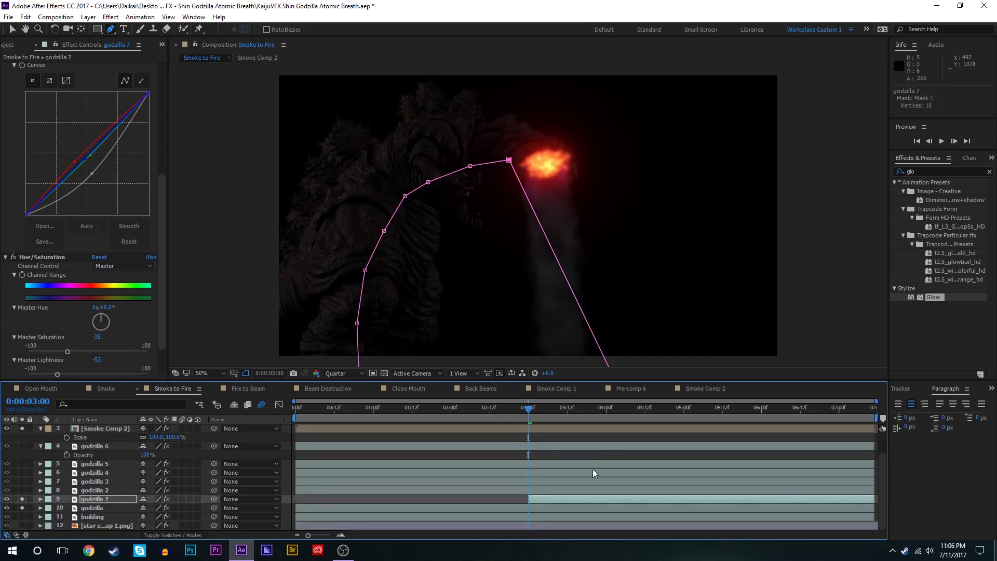
left_click_drag(530, 410, 577, 409)
left_click(593, 407)
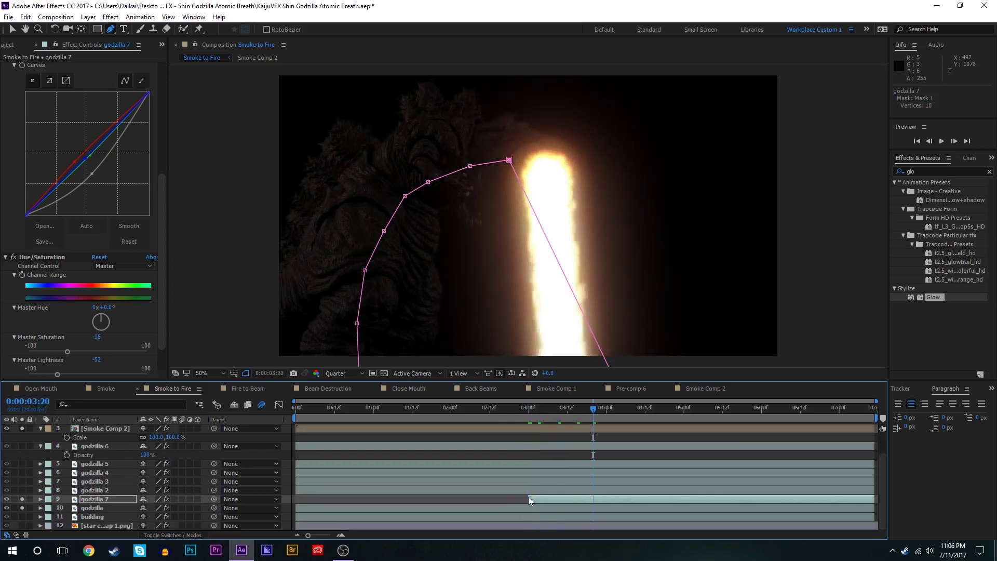
Step: Apply an additional Curves effect to the godzilla 7 layer
left_click(530, 499)
left_click(933, 167)
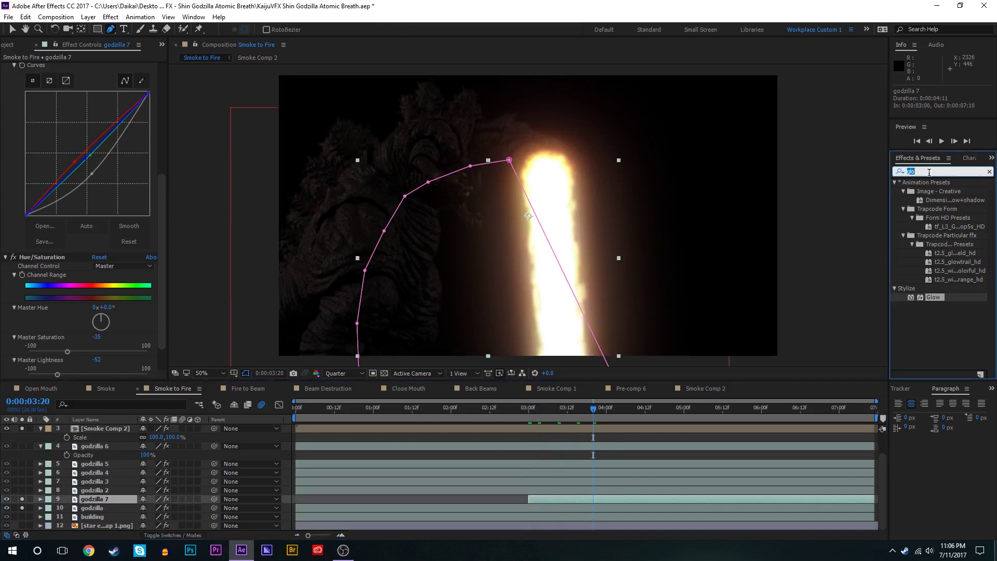
type("curves")
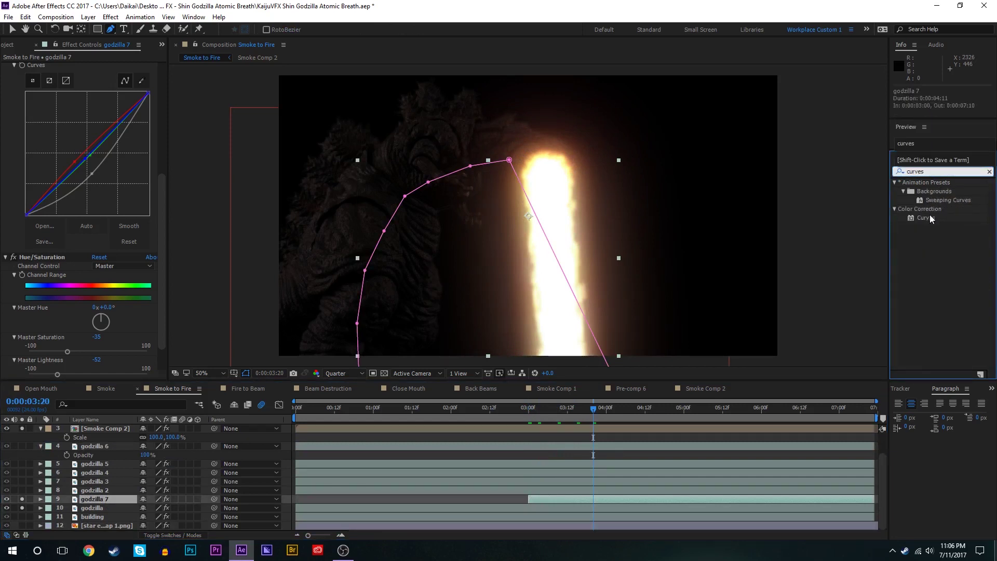
double_click(925, 217)
scroll(30, 201, "up", 10)
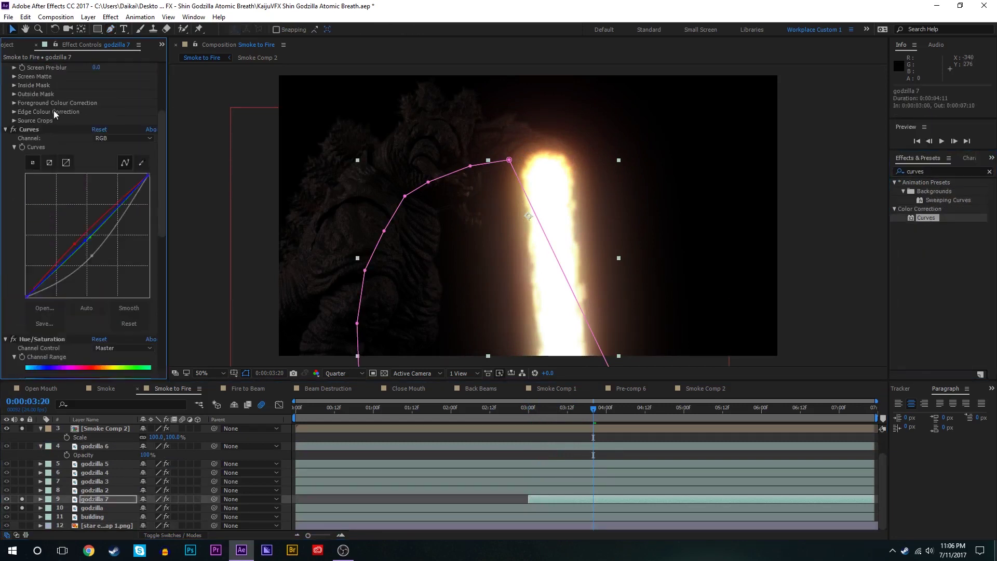
Step: Shape godzilla 7's second Curves effect for warm firelight, raising RGB and especially red, lifting green slightly and lowering blue slightly
scroll(43, 131, "down", 10)
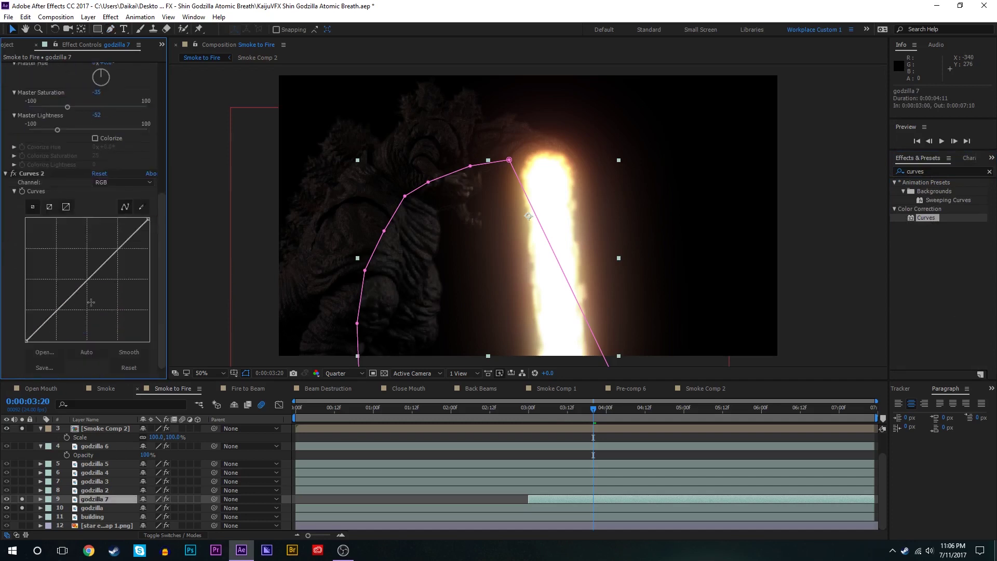
left_click_drag(62, 308, 80, 287)
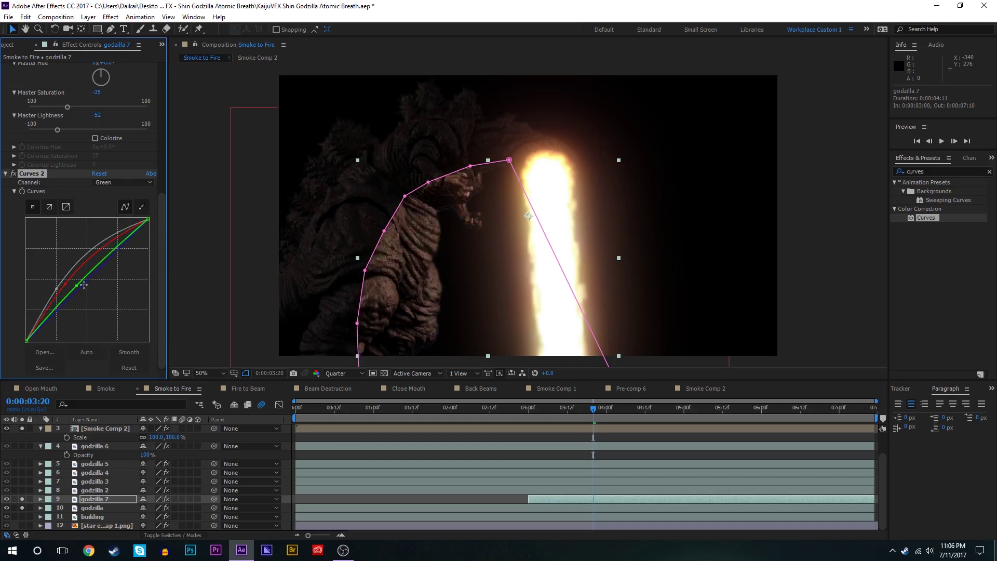
left_click(83, 285)
left_click(68, 281)
left_click_drag(59, 278, 57, 277)
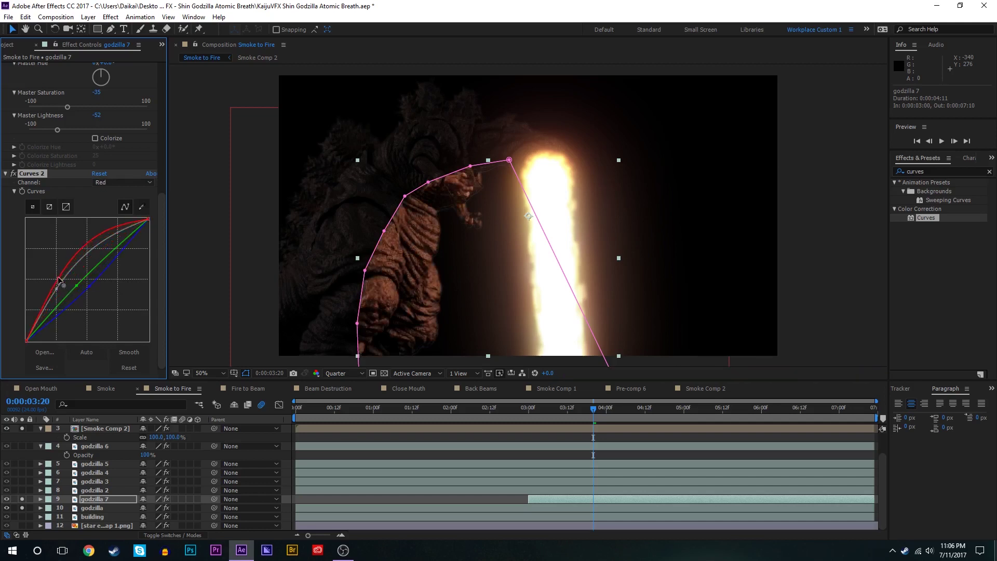
Step: Set the Mask 1 feather on godzilla 7 to 204 pixels and turn off solo on all layers
left_click(108, 495)
key("f")
left_click_drag(151, 517, 218, 499)
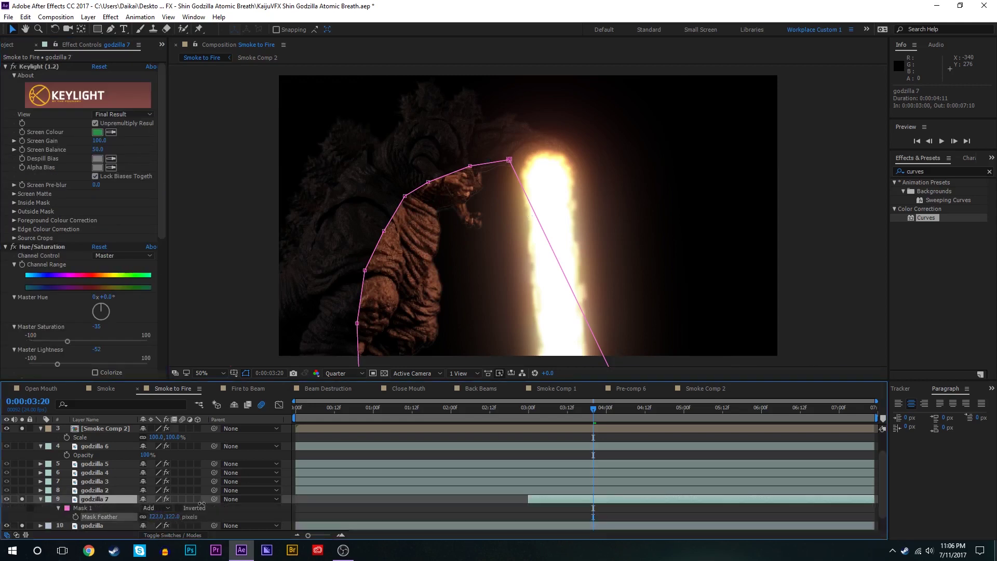
left_click(542, 509)
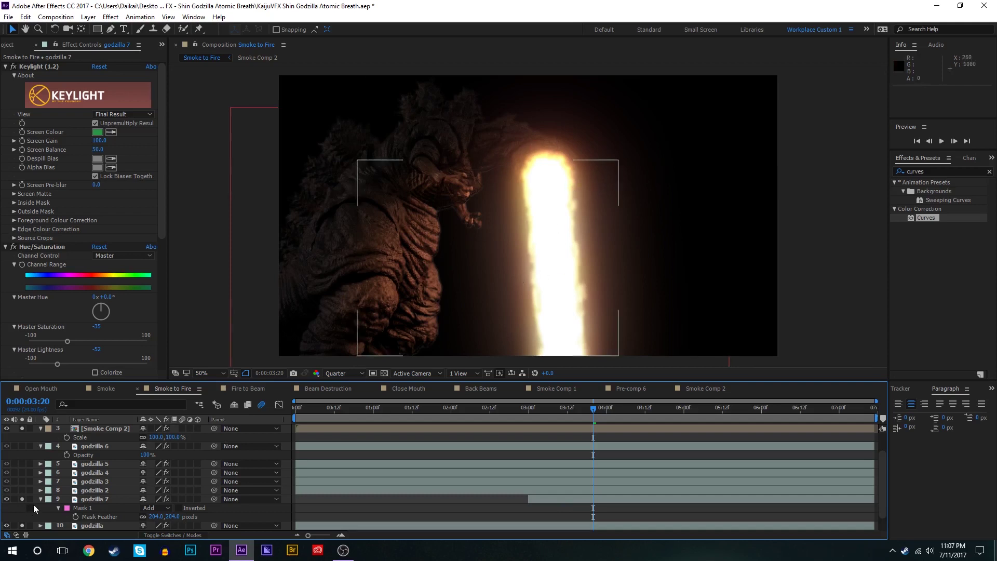
scroll(22, 499, "down", 1)
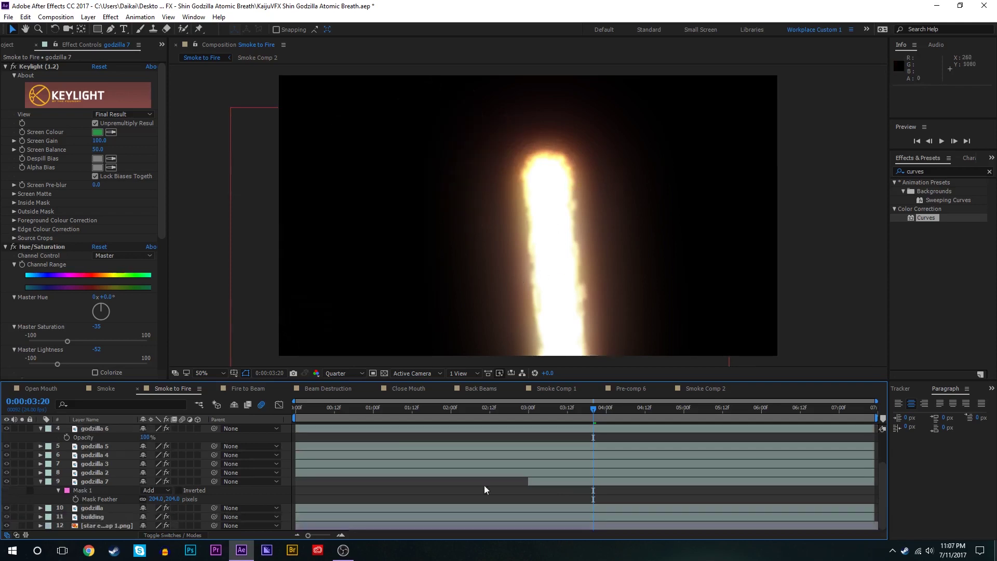
scroll(256, 468, "up", 2)
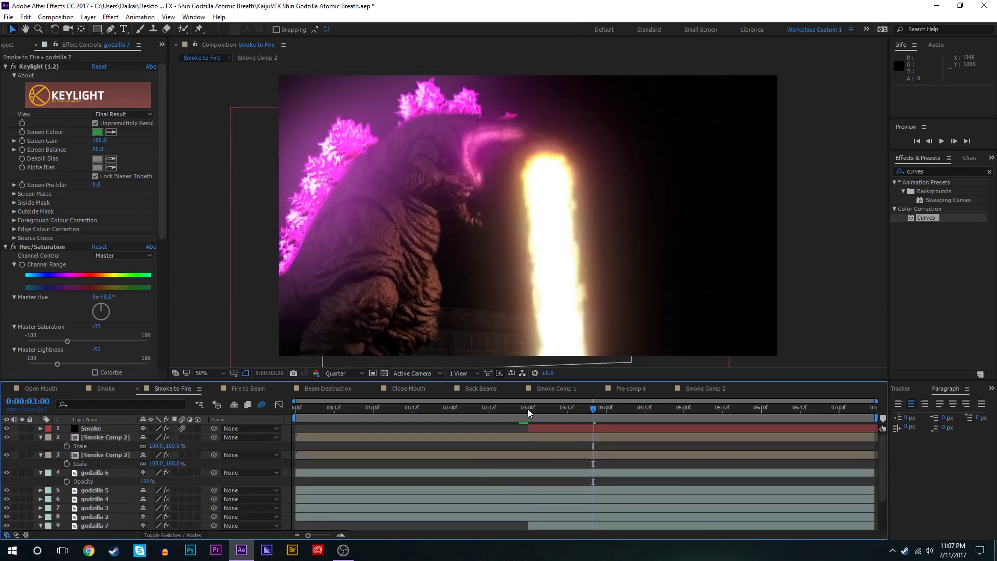
Step: Keyframe godzilla 7's Opacity at 0% at 0:00:03:00 and 100% at 0:00:03:10
left_click_drag(528, 413, 560, 413)
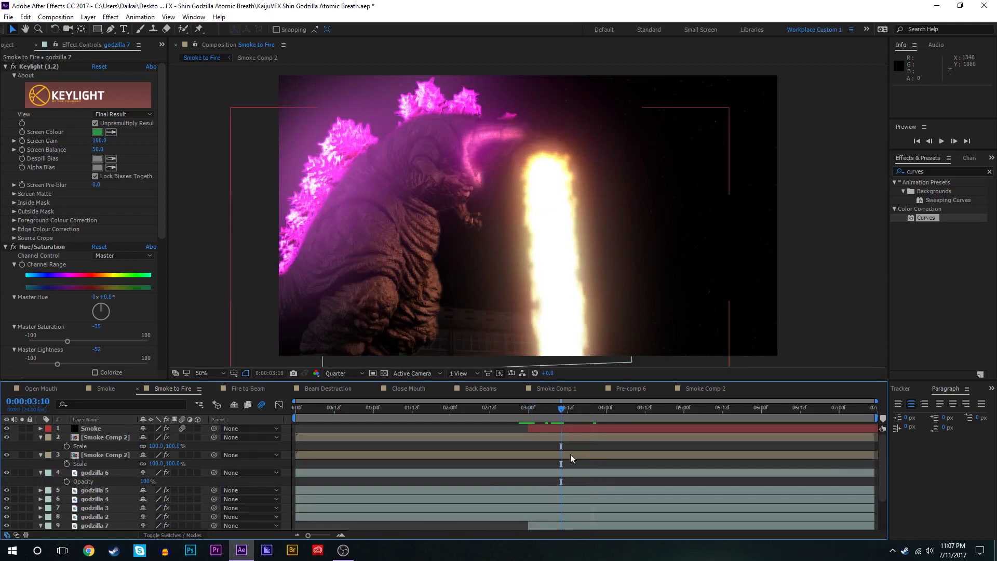
scroll(571, 456, "down", 2)
left_click(560, 482)
key("t")
left_click(67, 499)
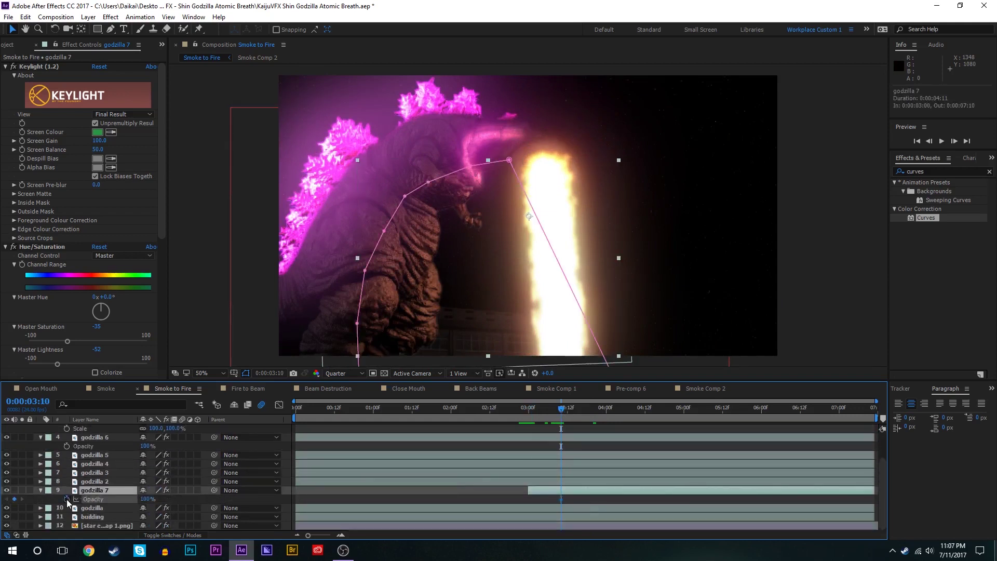
left_click(526, 410)
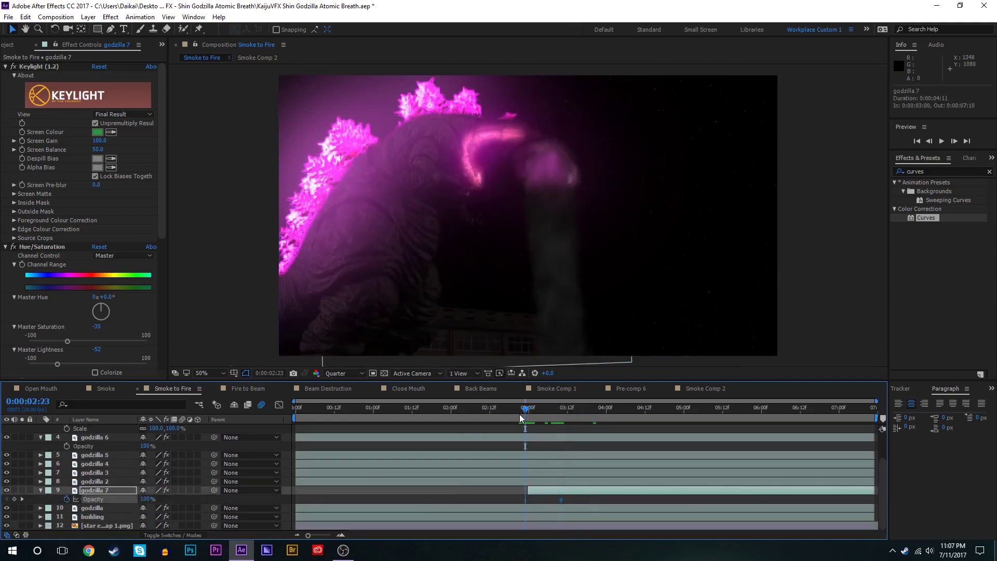
left_click(528, 410)
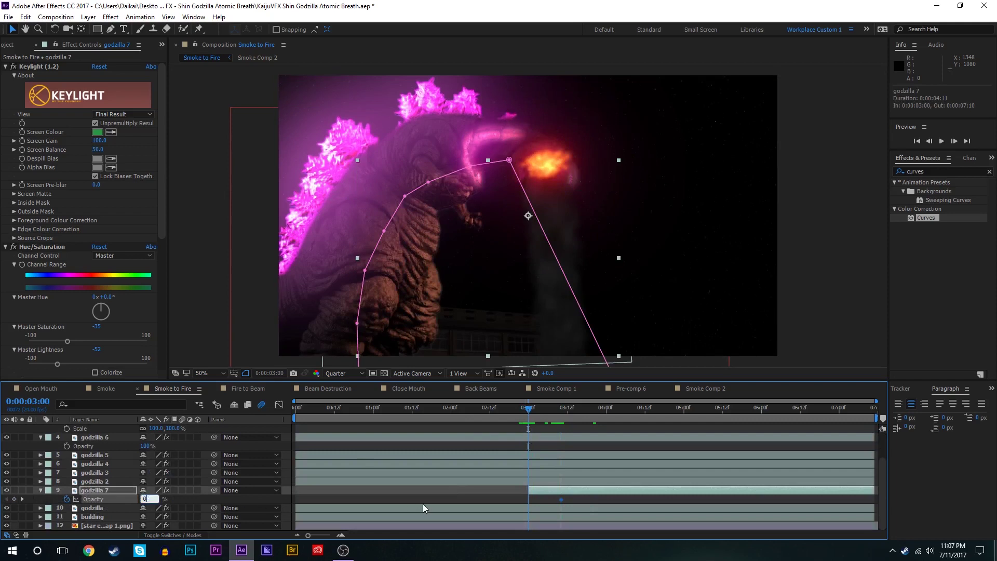
left_click(438, 496)
Step: Preview the fire breath and body light fading in from 0:00:02:05, and scrub to 0:00:03:11
left_click(516, 413)
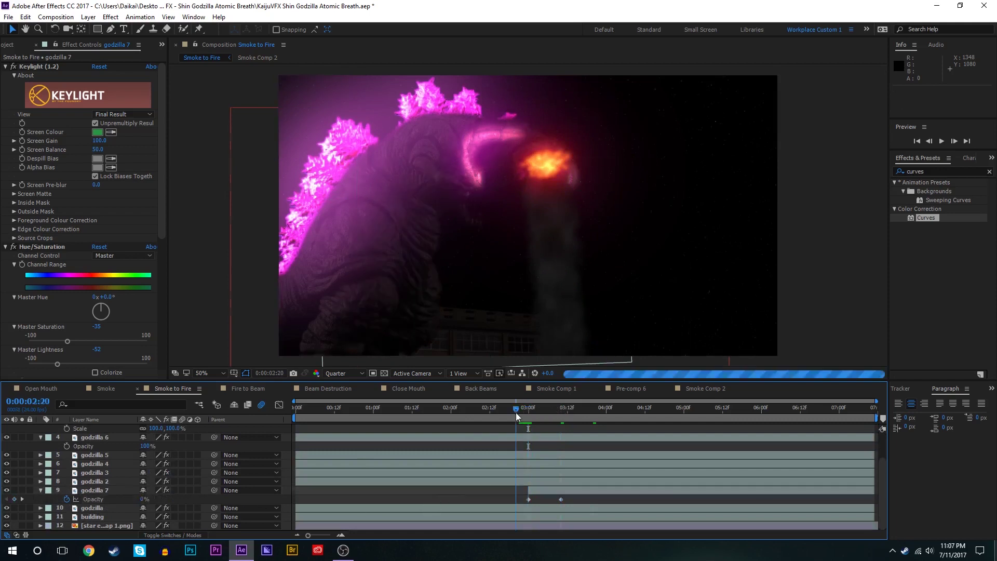
left_click_drag(515, 413, 468, 409)
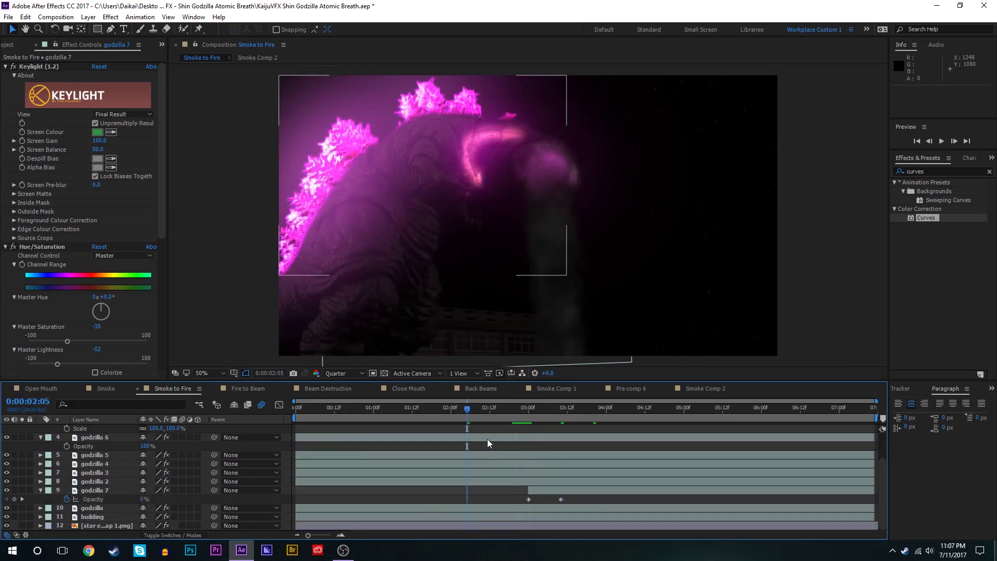
key("space")
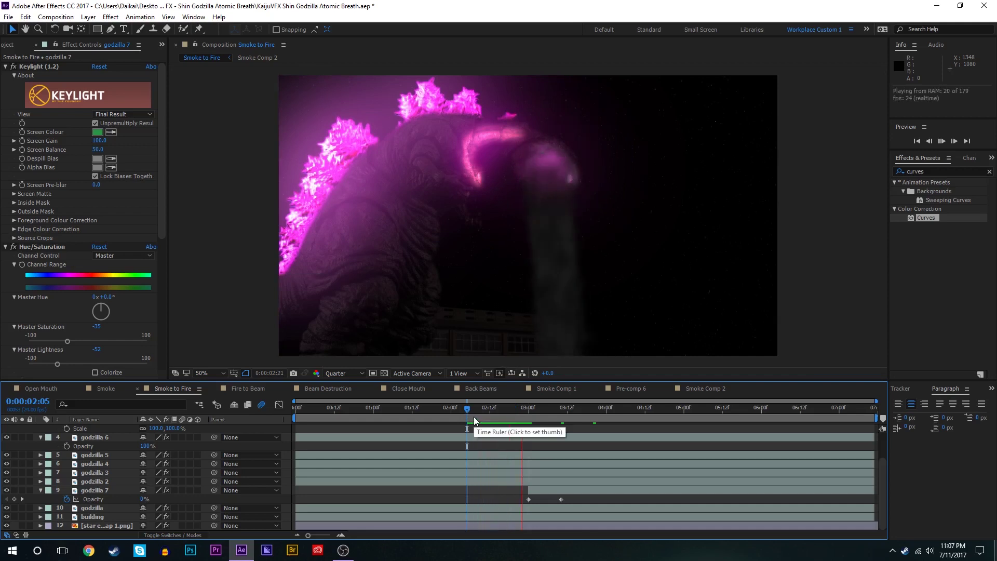
key("space")
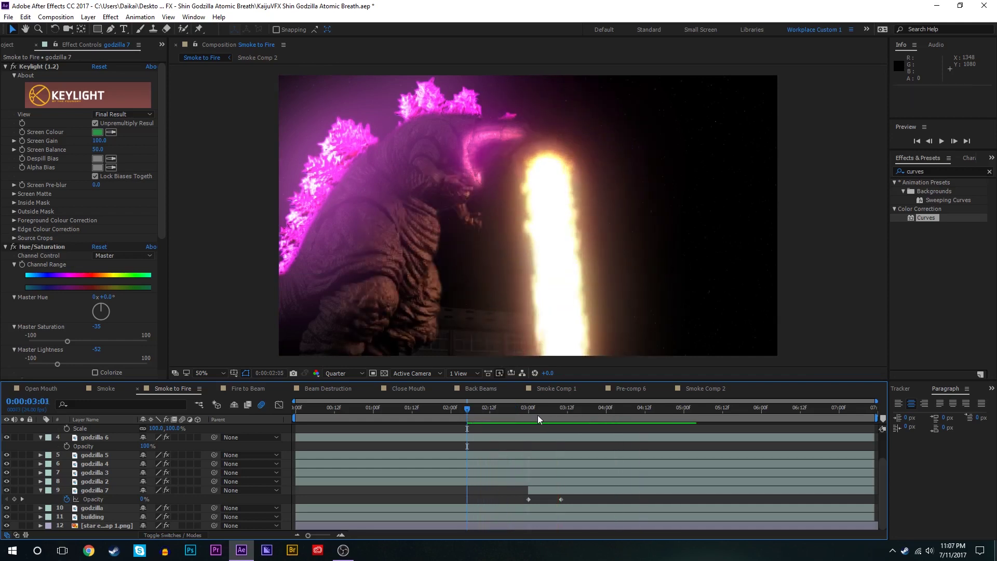
left_click_drag(540, 410, 563, 409)
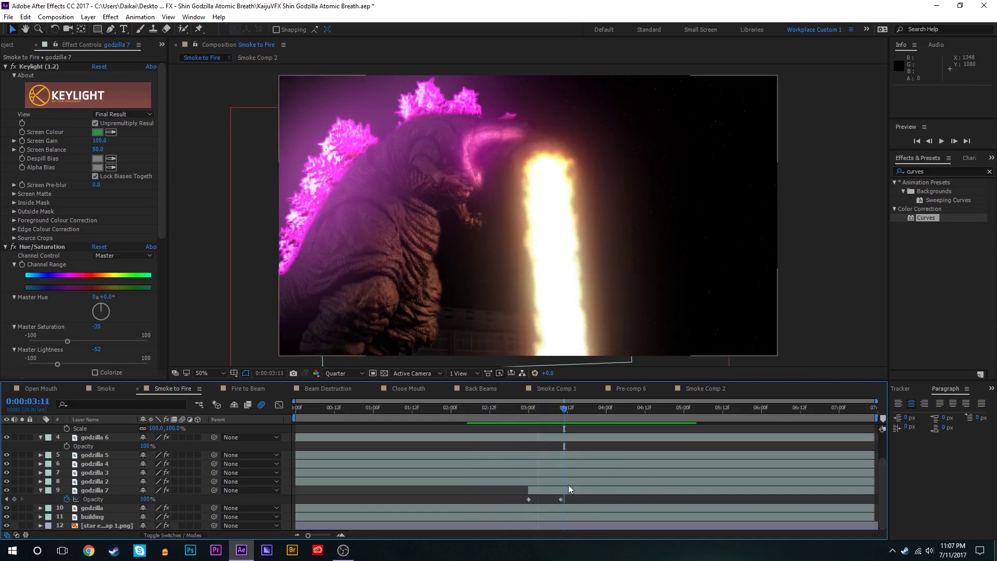
Step: At 0:00:03:10, draw a wide rectangular mask on godzilla 7 below the frame and shift it slightly lower
left_click(568, 488)
left_click(559, 414)
key("comma")
key("comma")
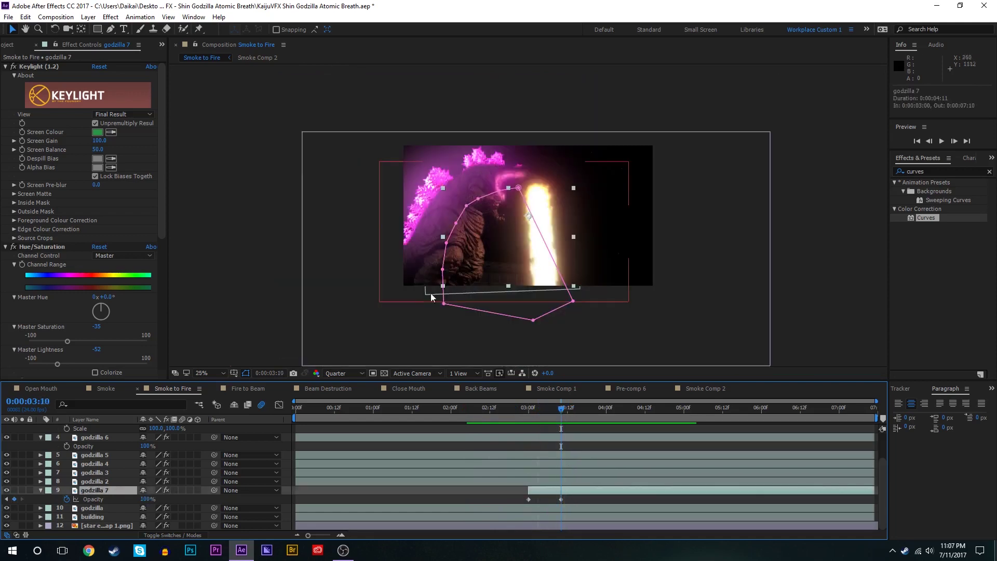
key("q")
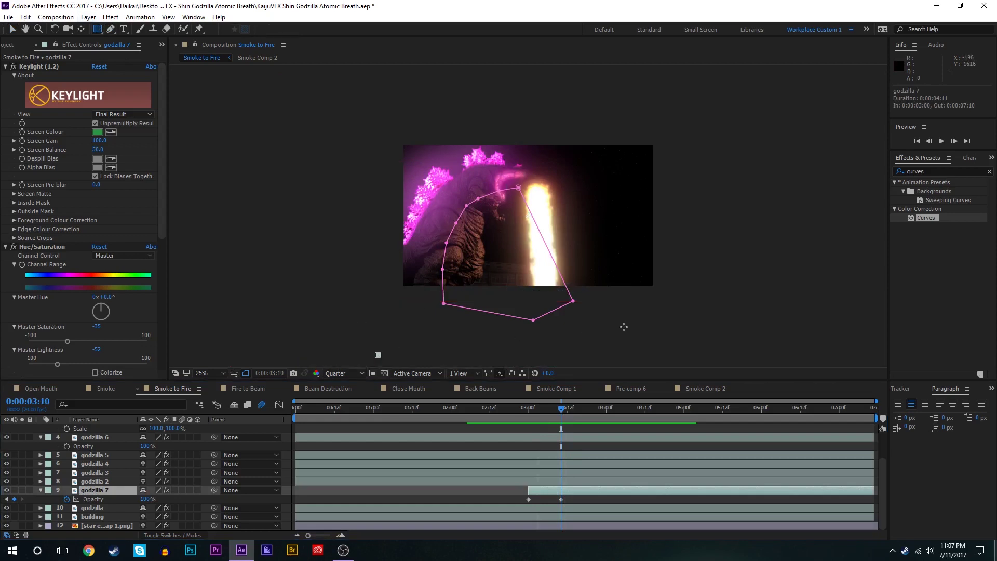
left_click_drag(624, 326, 643, 289)
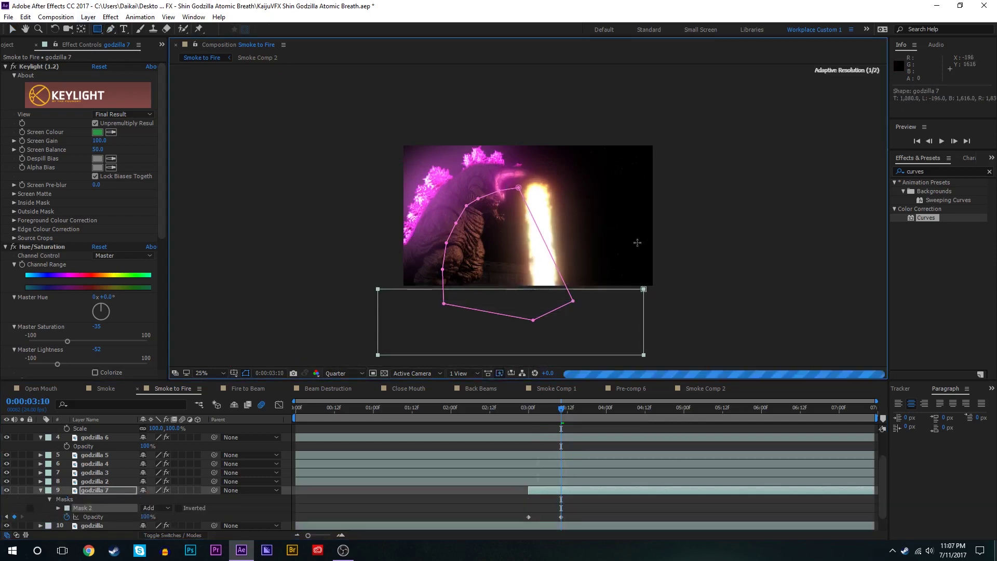
key("v")
left_click_drag(638, 242, 639, 304)
key("period")
Step: Set godzilla 7's Mask 2 to Intersect mode with a feather of 108 pixels
key("m")
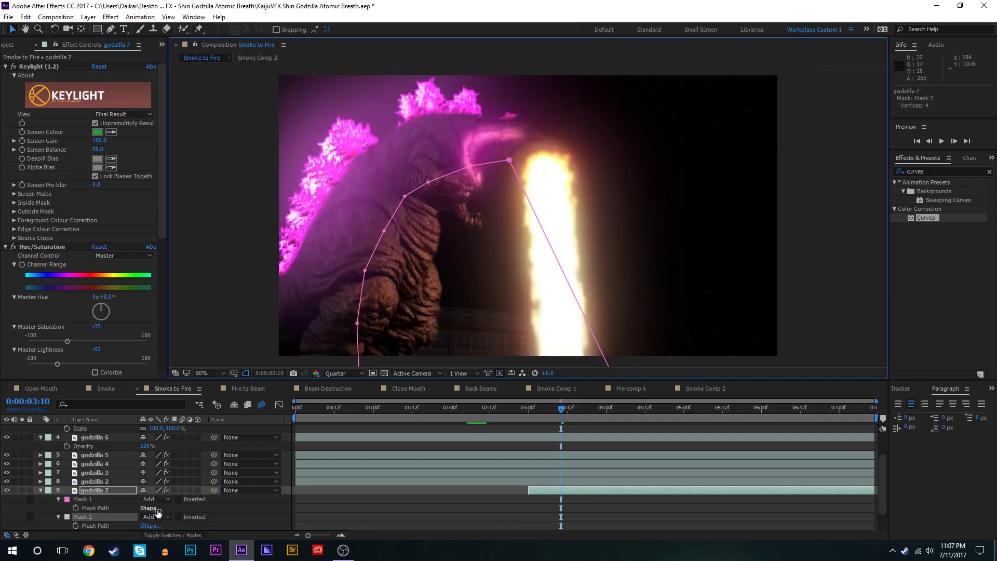
left_click(157, 513)
left_click(169, 471)
scroll(183, 501, "down", 1)
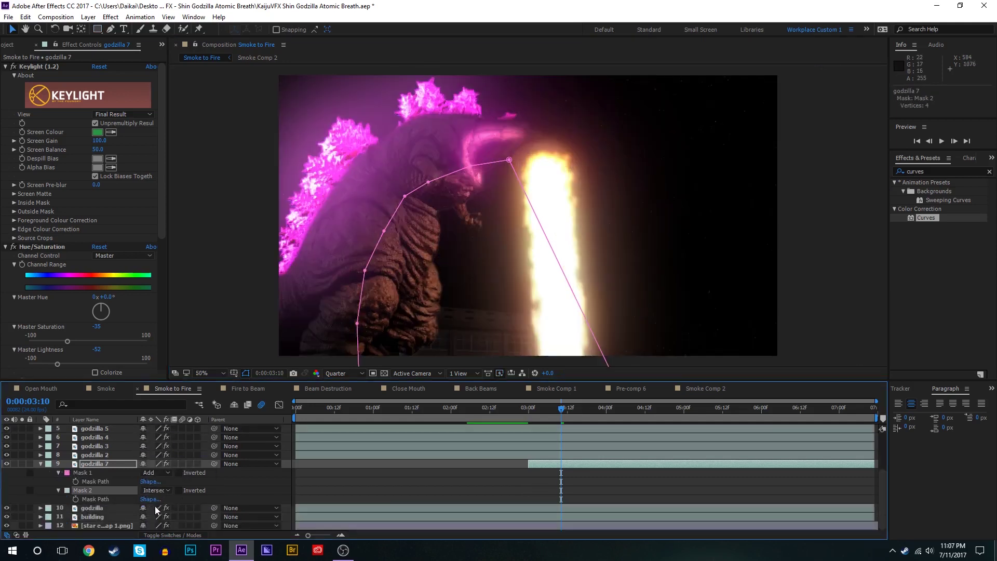
key("f")
left_click_drag(153, 499, 181, 498)
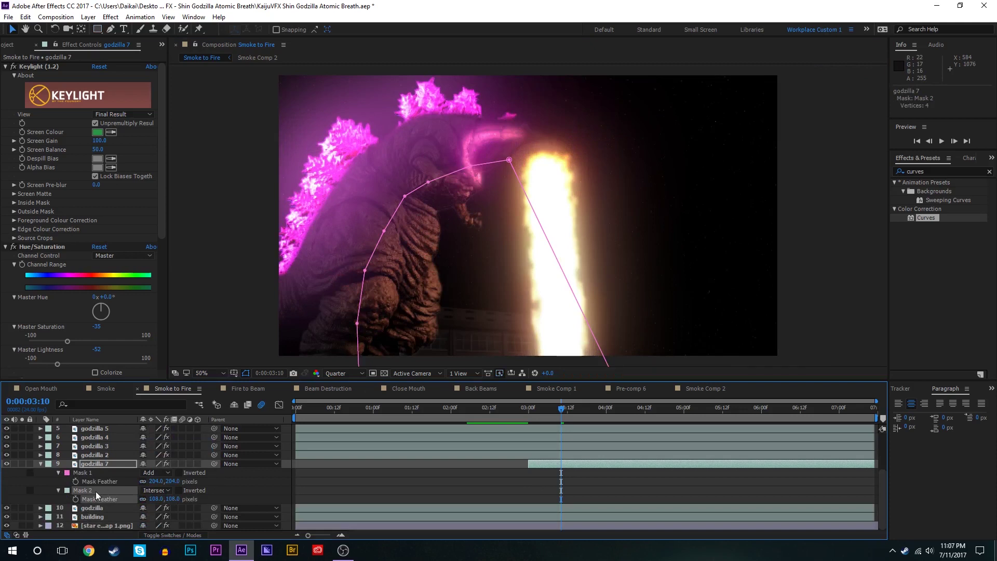
Step: Keyframe Mask 2's path below the frame at 0:00:03:10 and raised over Godzilla's body at 0:00:03:00
key("m")
left_click(75, 499)
left_click(528, 408)
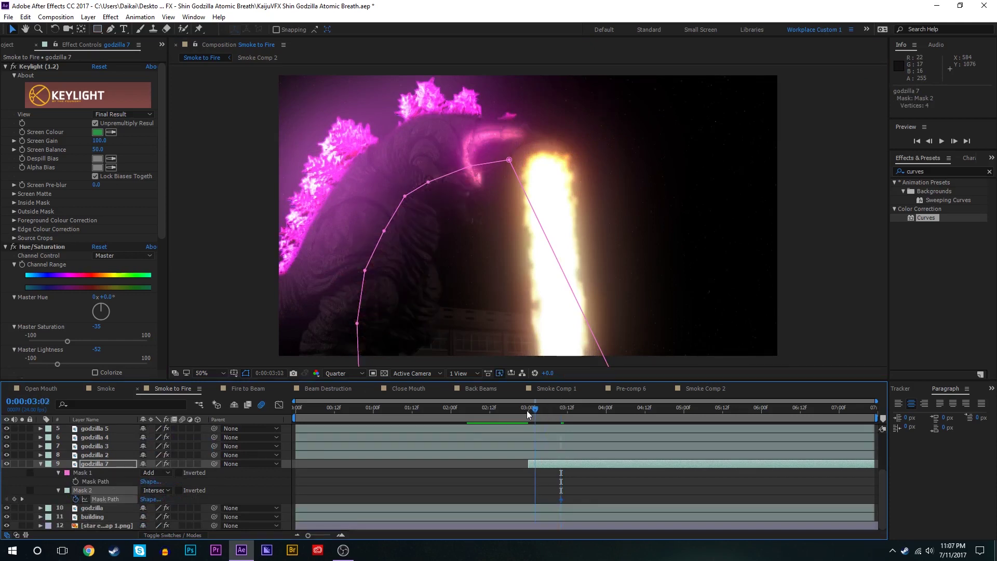
scroll(505, 255, "down", 1)
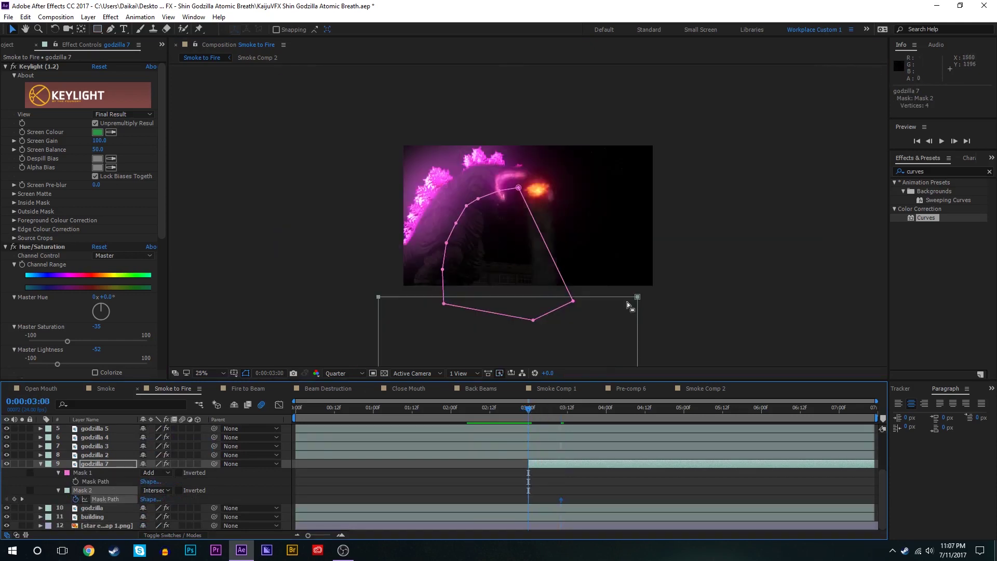
left_click_drag(637, 297, 626, 184)
scroll(626, 193, "up", 2)
left_click(529, 499)
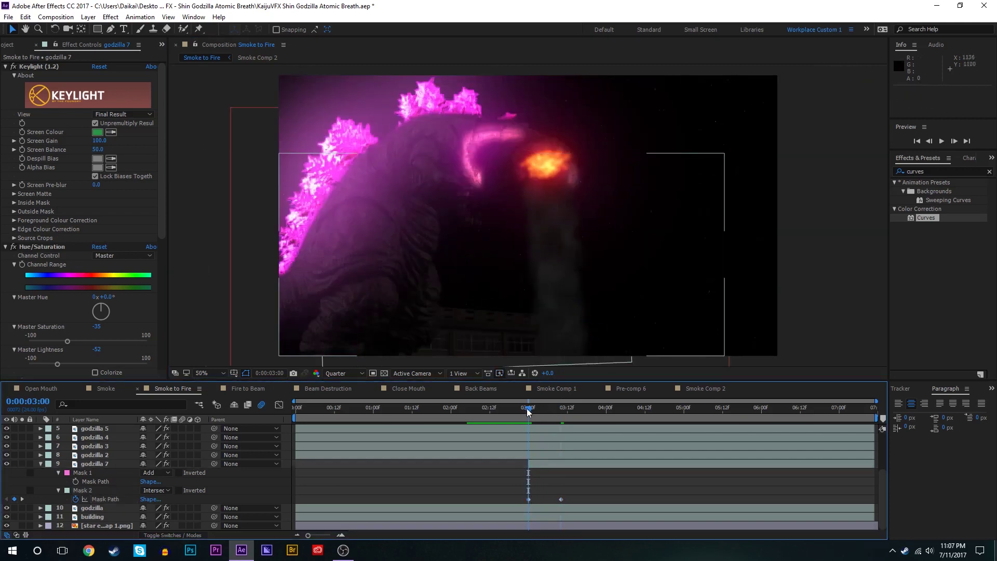
Step: Change Mask 2's mode to Subtract and preview the light reveal from 0:00:02:22
left_click_drag(537, 412, 551, 410)
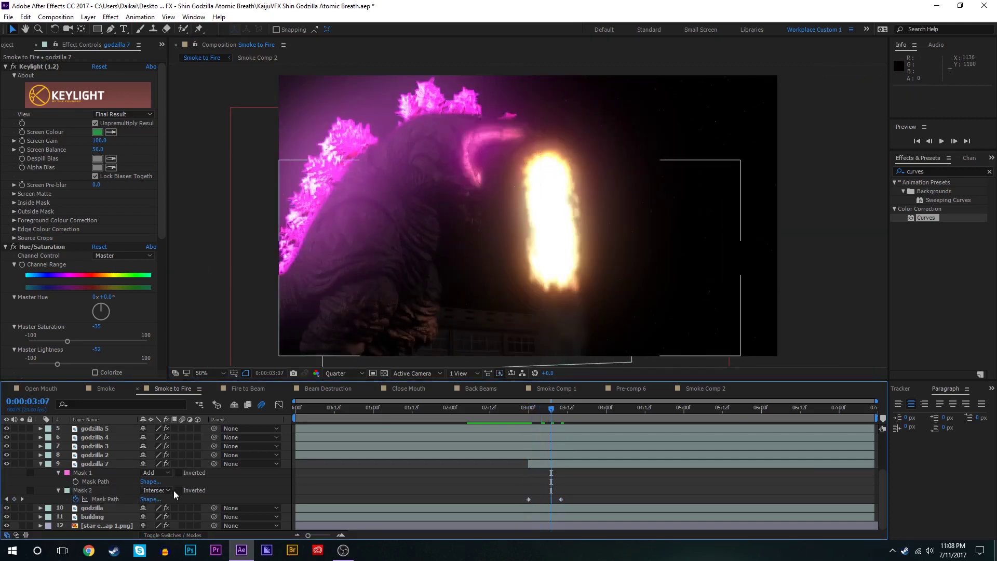
left_click(166, 490)
left_click(169, 433)
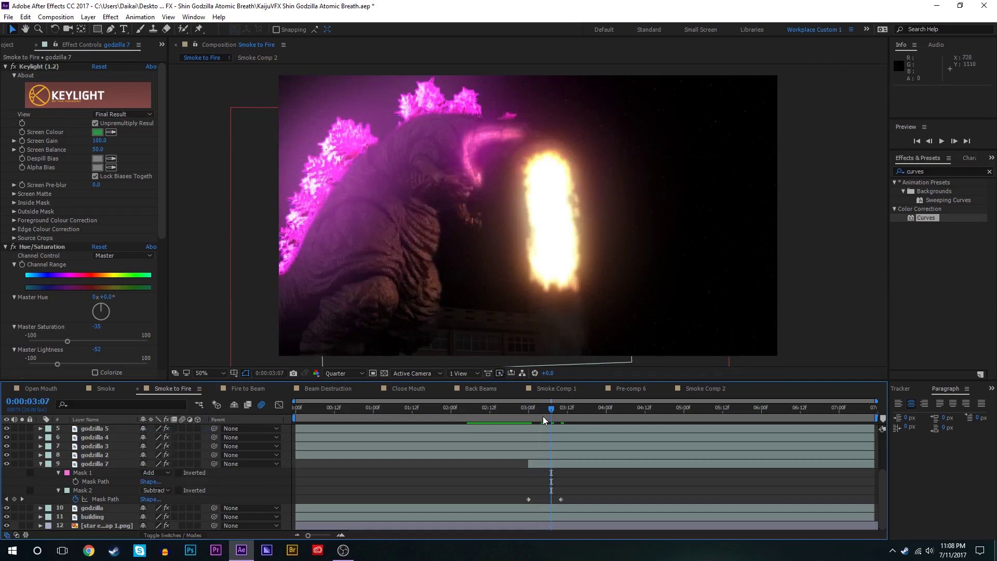
left_click(521, 414)
key("space")
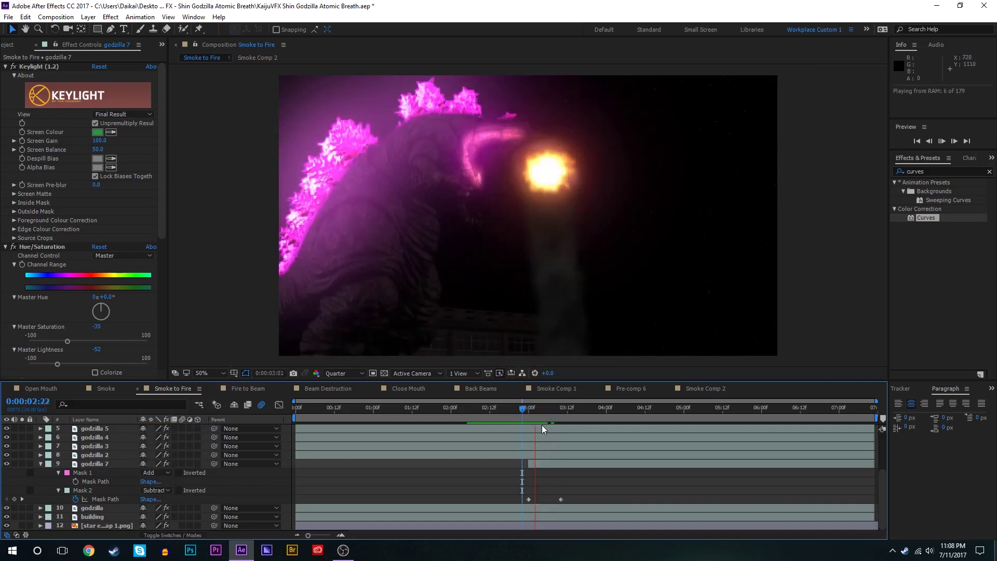
Step: Set Mask 2's feather to 337 pixels while viewing 0:00:03:06, and check the lighting up to 0:00:04:00
left_click_drag(547, 416, 547, 409)
left_click(547, 466)
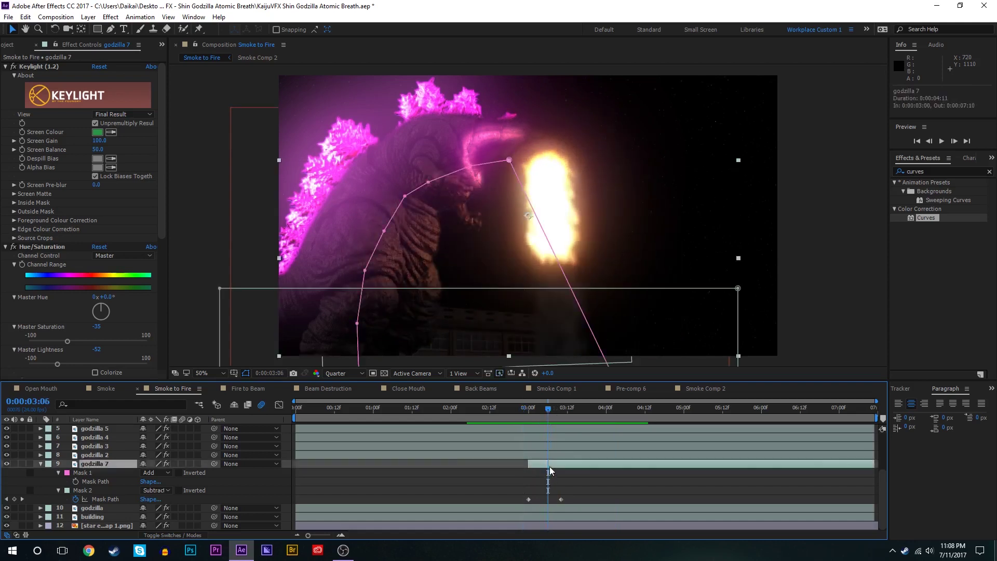
key("f")
left_click_drag(172, 498, 259, 479)
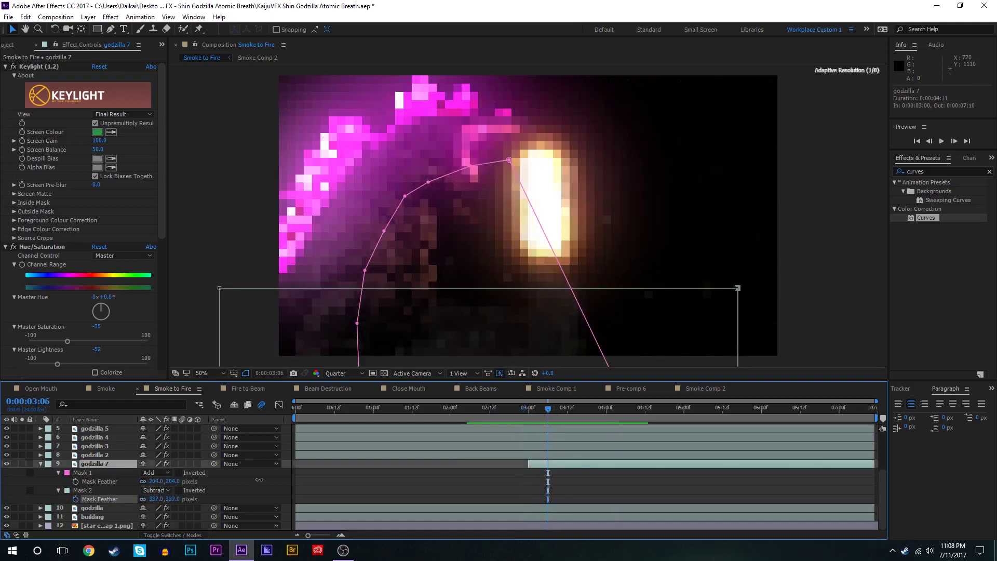
left_click(417, 481)
left_click(580, 413)
left_click_drag(580, 413, 607, 414)
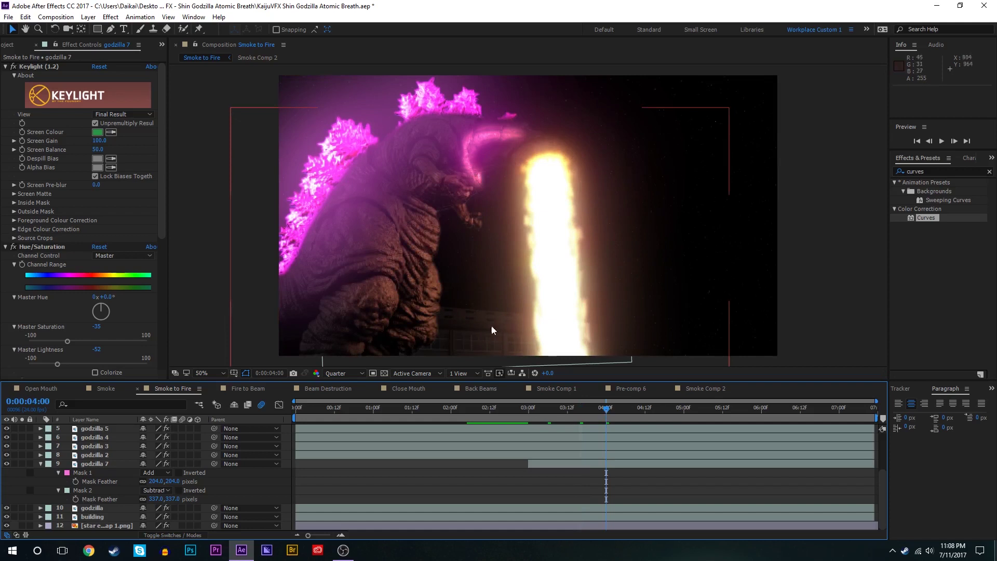
Step: Duplicate the building layer and trim the copy's start to 0:00:03:00
left_click(525, 325)
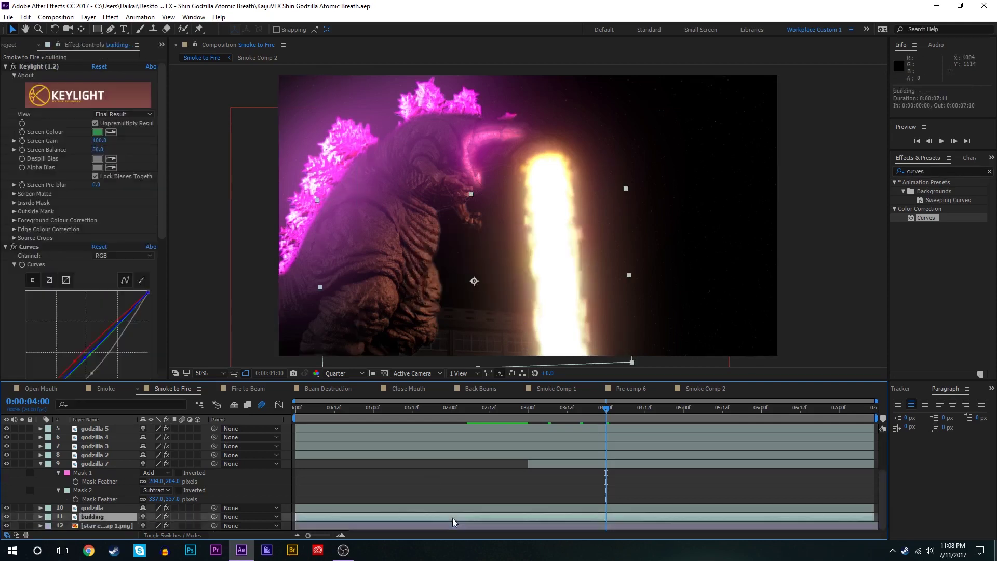
left_click(528, 410)
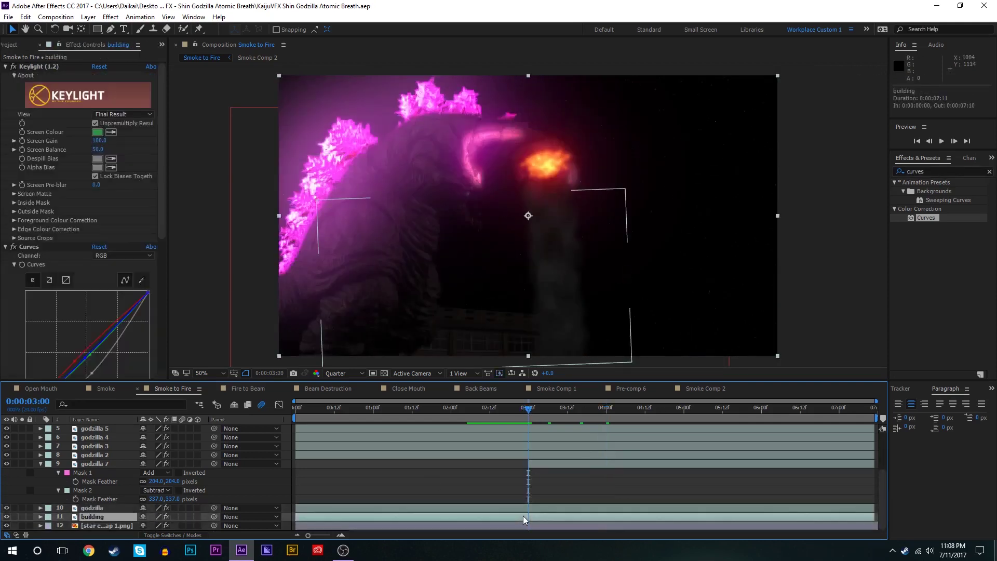
key("ctrl+shift+d")
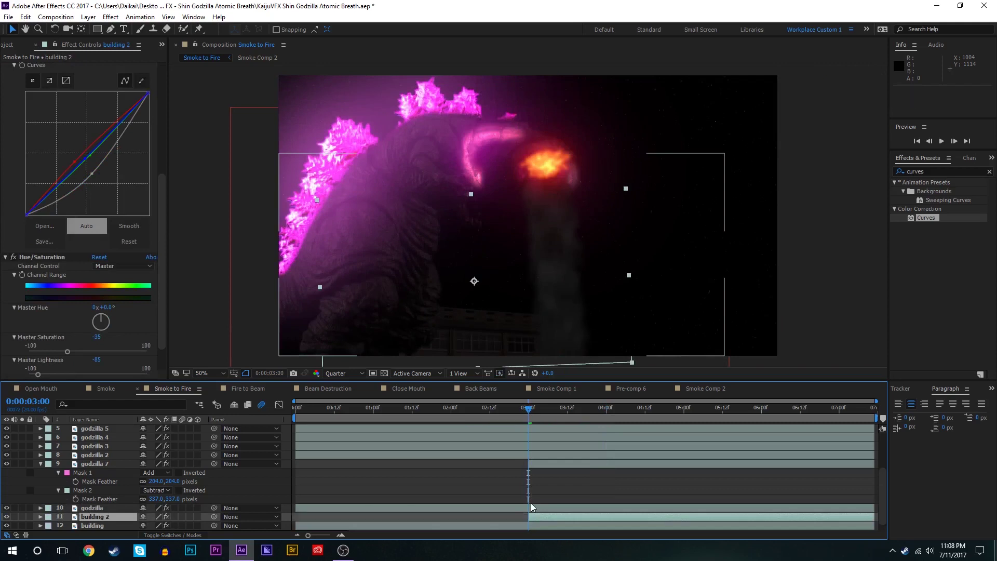
scroll(503, 483, "down", 1)
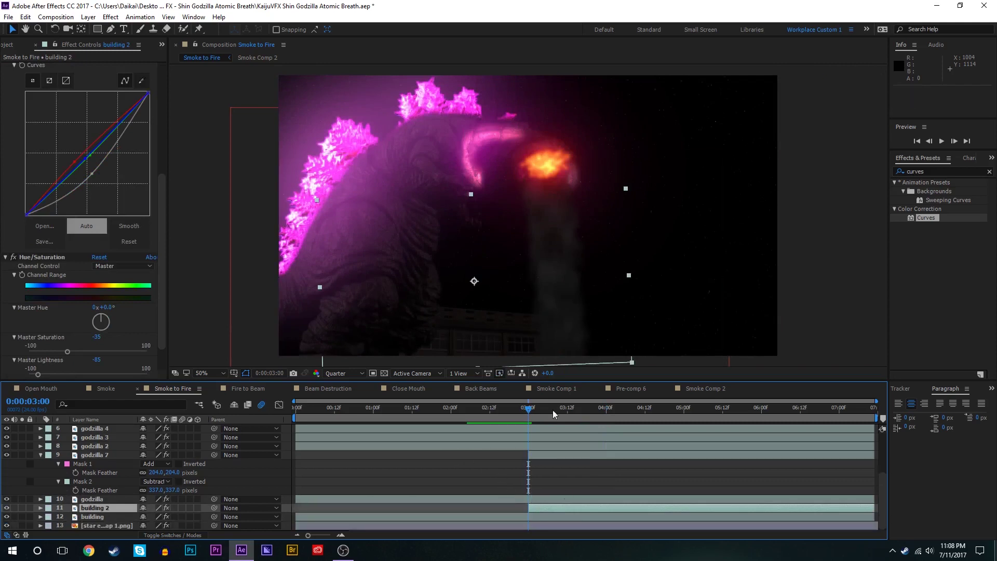
Step: Draw a seven-point Pen mask on building 2 over the part nearest the fire at 0:00:03:00 and feather it 115 pixels
key("comma")
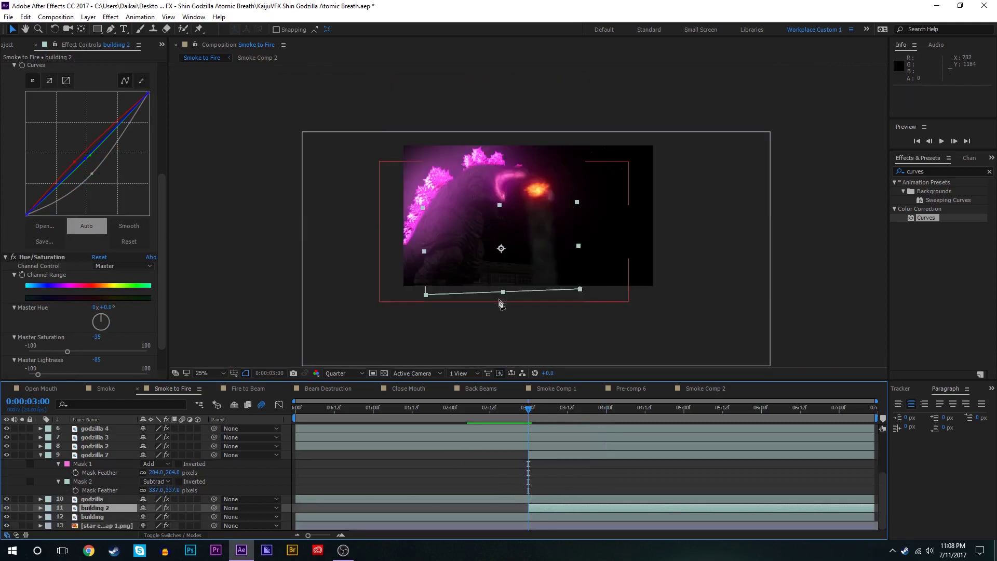
key("g")
left_click(514, 253)
left_click(535, 236)
left_click(574, 233)
left_click(593, 254)
left_click(614, 294)
left_click(609, 304)
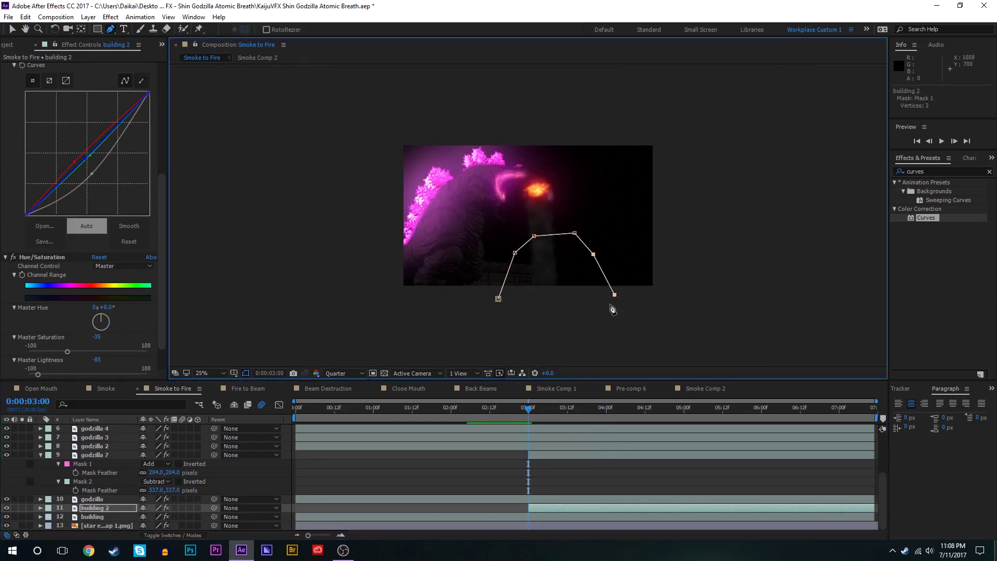
key("period")
key("f")
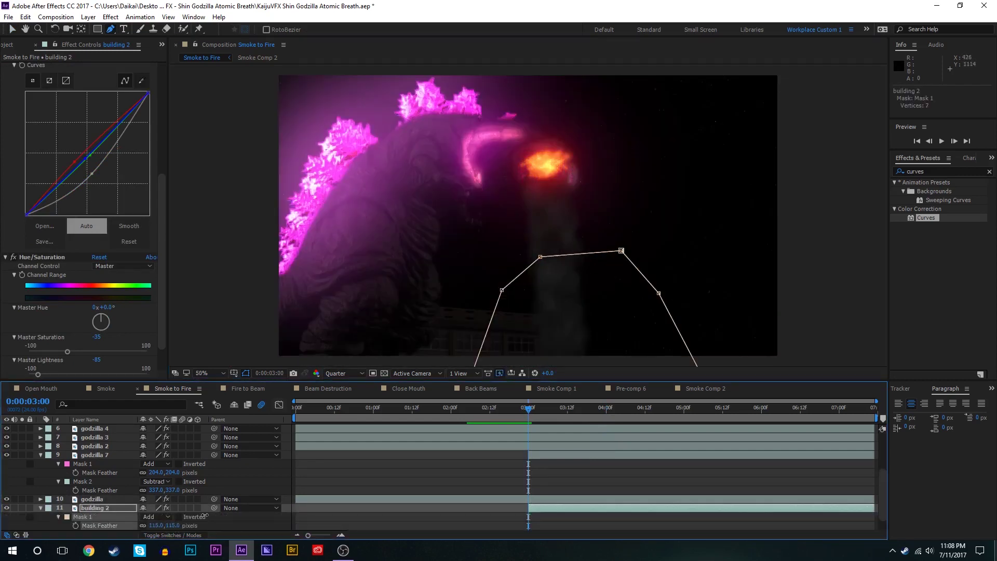
Step: Copy the Curves 2 effect from godzilla 7 to building 2 and move it below Hue/Saturation
left_click(562, 499)
left_click(556, 460)
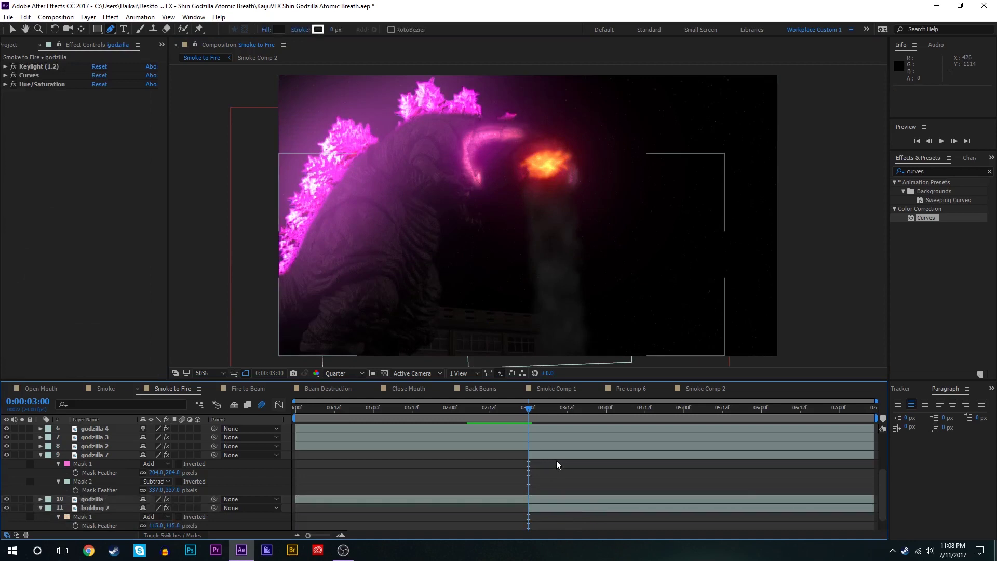
left_click(76, 253)
scroll(76, 251, "down", 7)
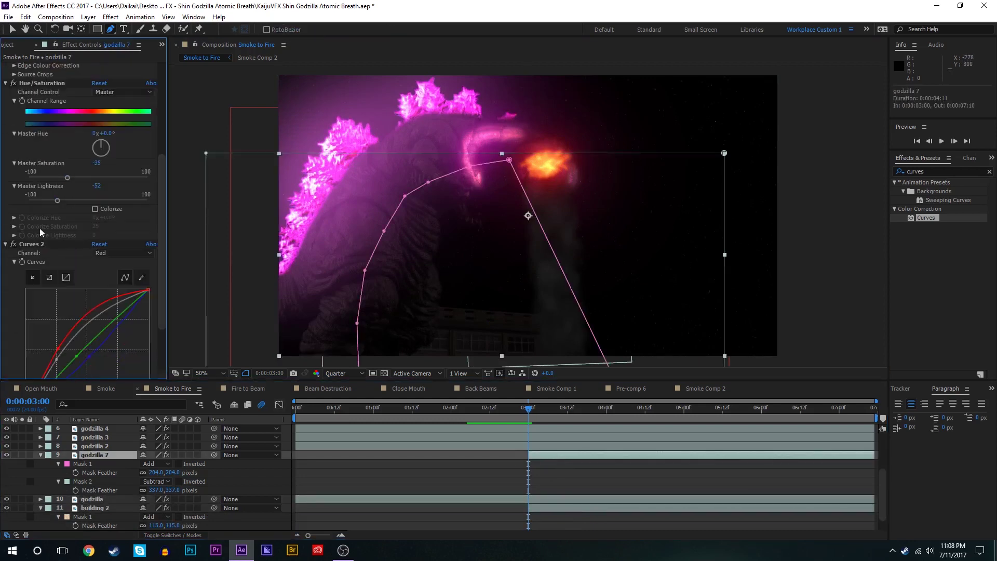
left_click(41, 245)
scroll(44, 249, "down", 3)
left_click(553, 508)
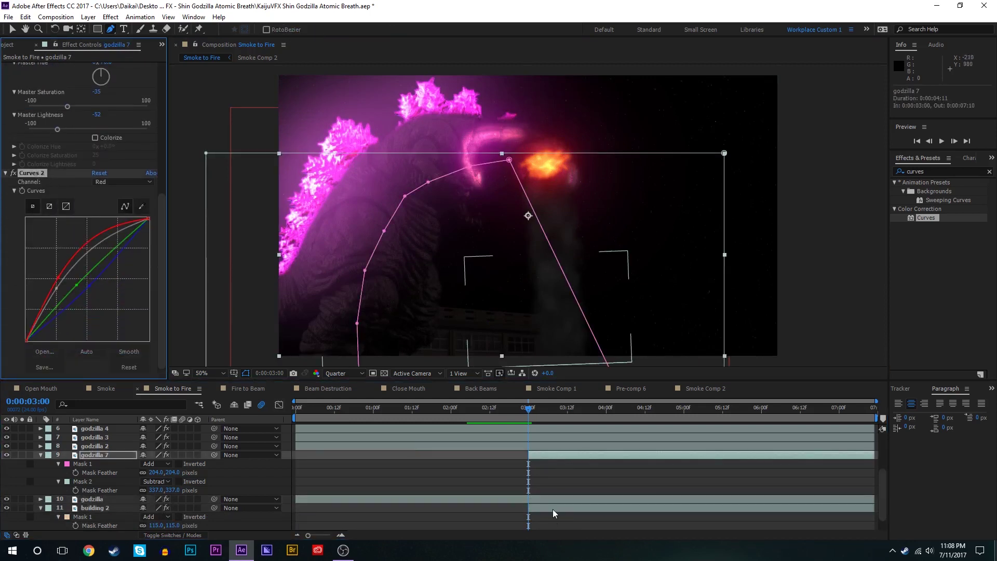
key("ctrl+v")
scroll(57, 214, "down", 7)
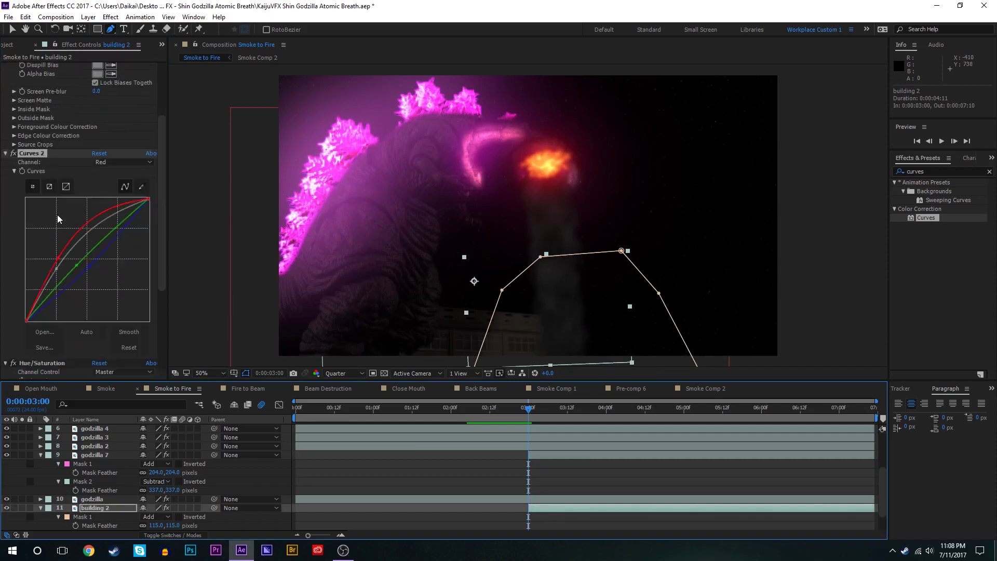
left_click_drag(35, 83, 57, 346)
scroll(135, 331, "down", 3)
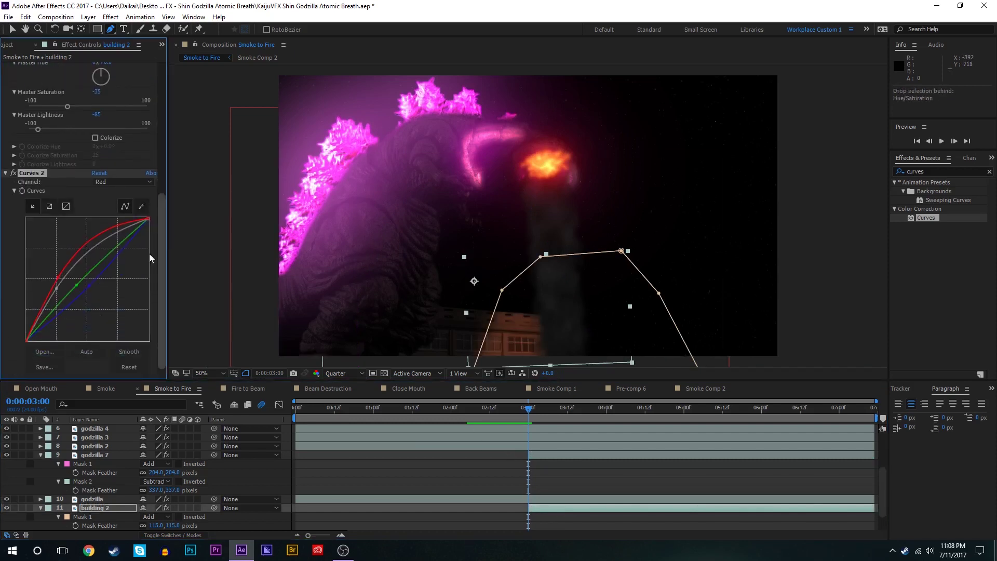
Step: Try a stronger RGB curve on building 2, undo it, and set the Master Lightness to -75
left_click_drag(57, 288, 44, 277)
key("ctrl+z")
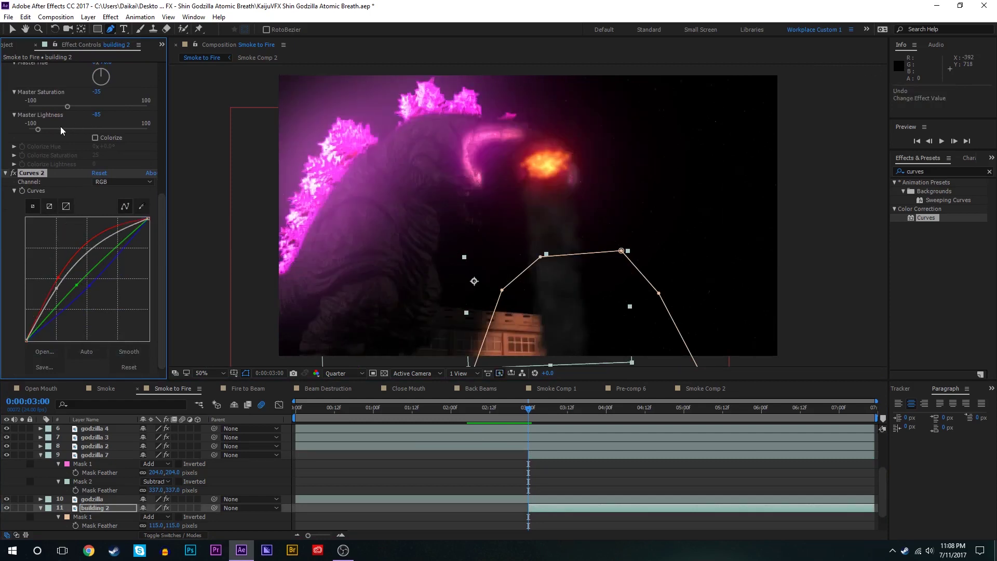
left_click(59, 128)
left_click_drag(85, 129, 44, 130)
left_click(542, 471)
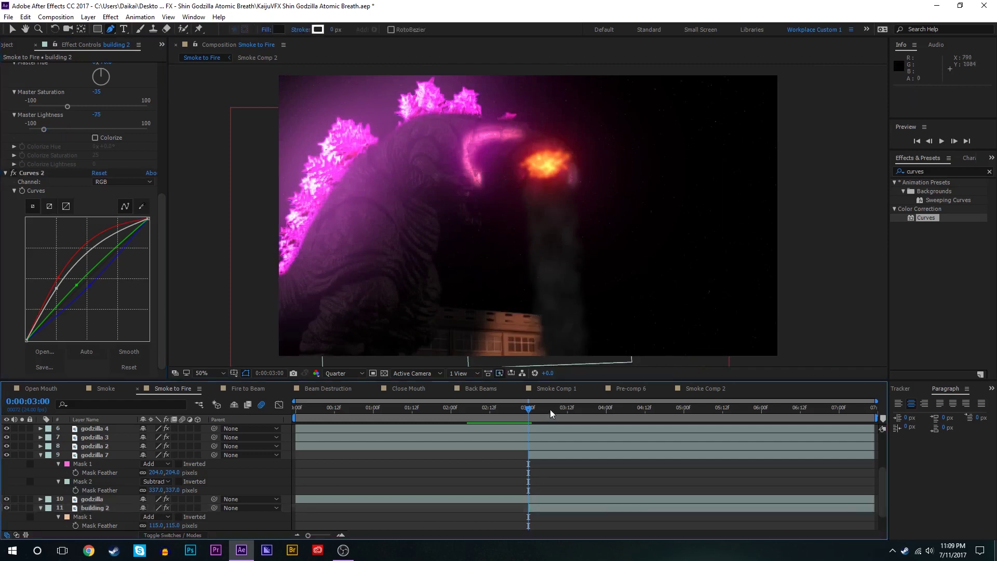
Step: Keyframe building 2's opacity at 0% at 0:00:03:06, using the fire's descent to choose the timing
left_click(537, 507)
scroll(537, 510, "down", 3)
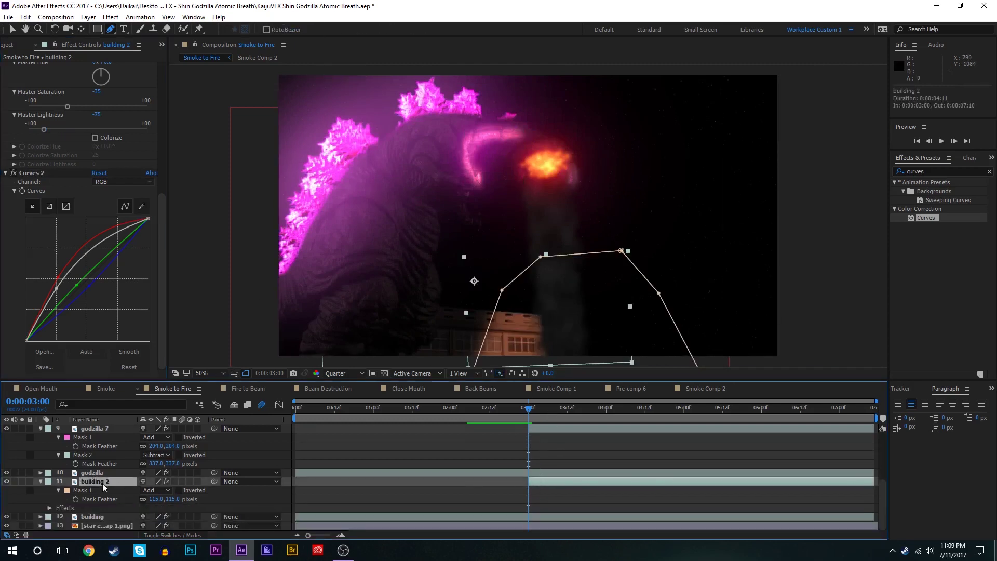
left_click(537, 409)
left_click(550, 405)
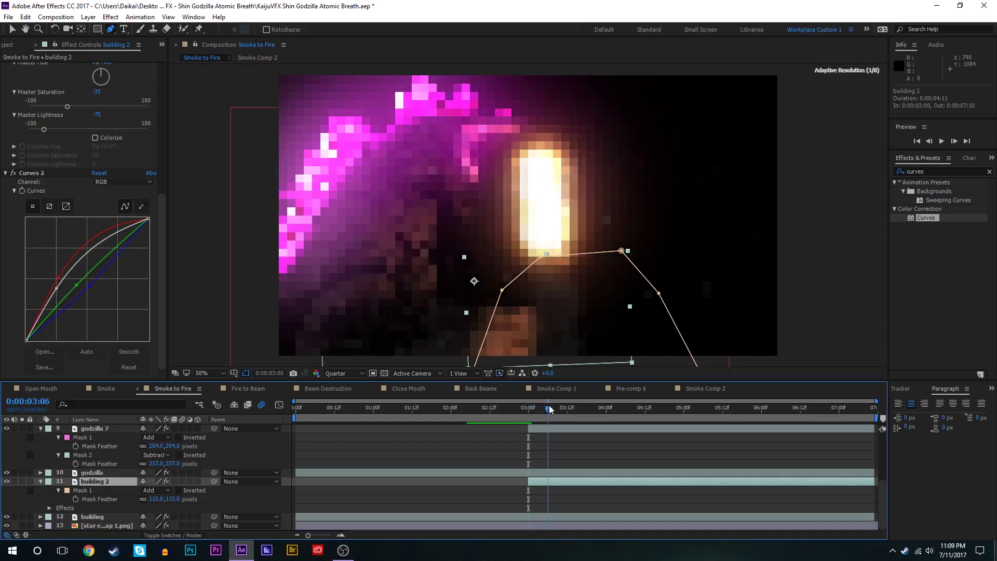
left_click(554, 405)
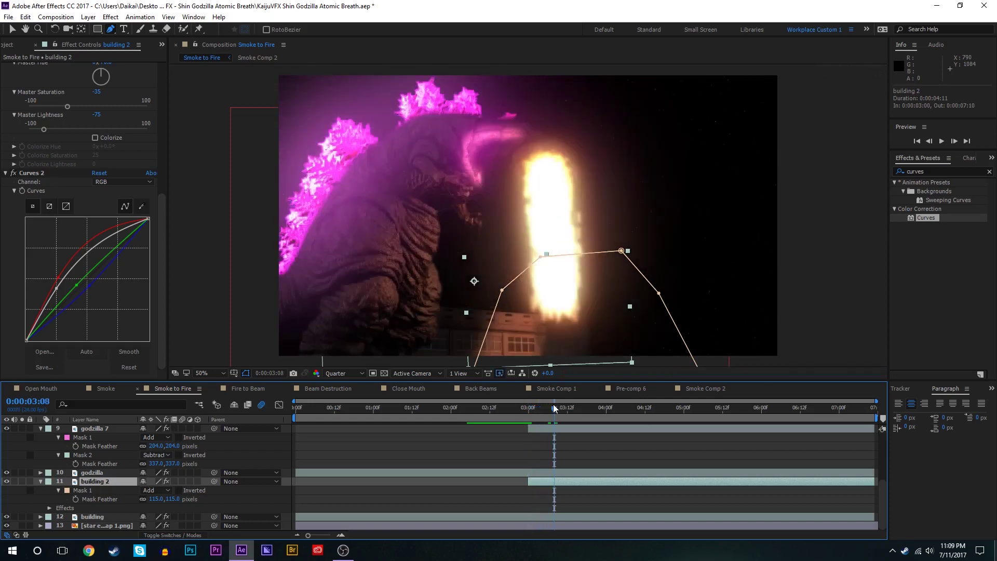
left_click(551, 407)
key("t")
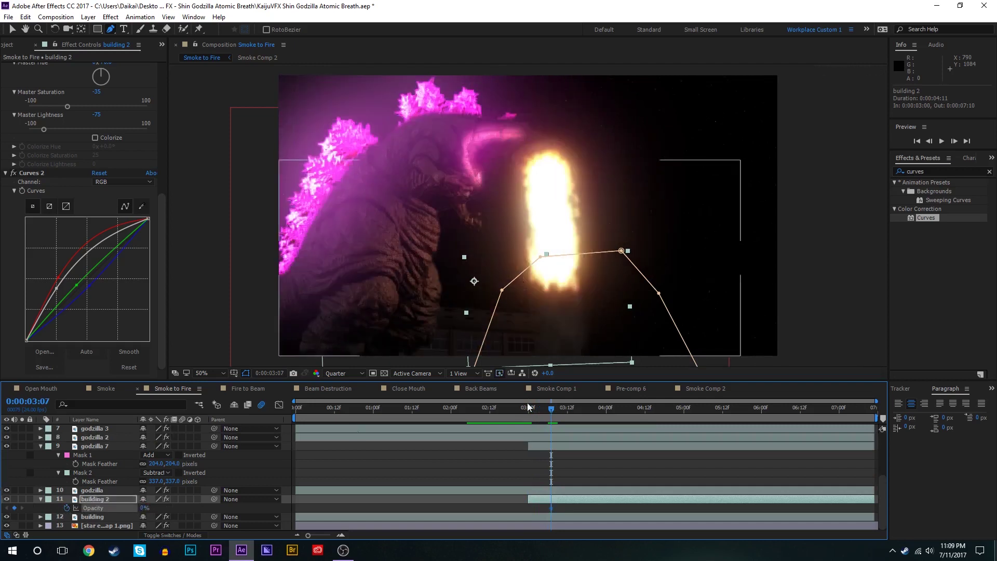
left_click_drag(548, 510, 545, 510)
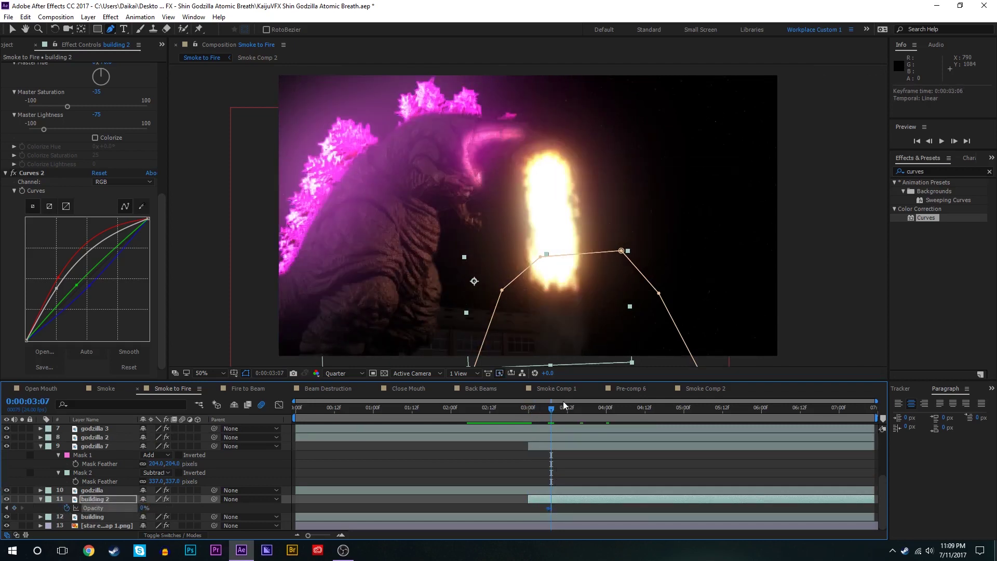
Step: Keyframe building 2's opacity at 100% at 0:00:03:10
left_click(559, 409)
left_click_drag(560, 409, 560, 409)
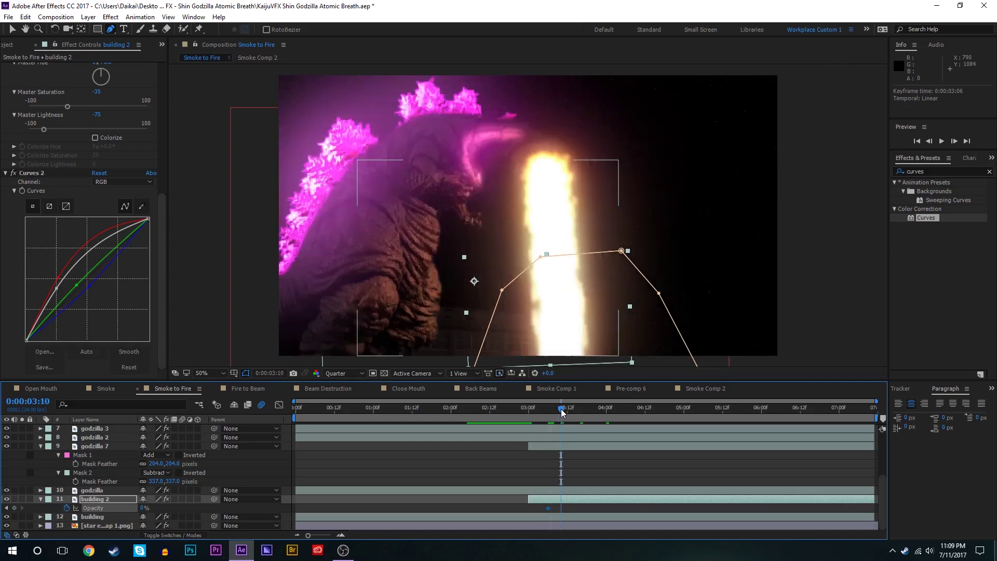
left_click_drag(144, 509, 646, 460)
left_click(646, 460)
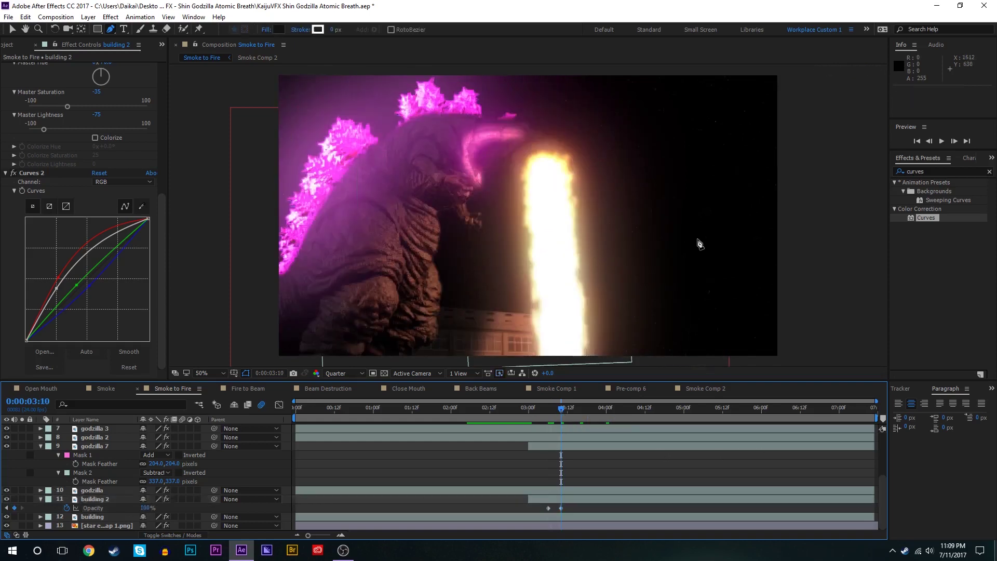
Step: Set the feather of building 2's mask to 442 pixels
left_click(542, 499)
key("f")
mouse_move(153, 516)
left_mouse_down()
mouse_move(321, 516)
mouse_move(476, 467)
left_mouse_up()
left_click(475, 467)
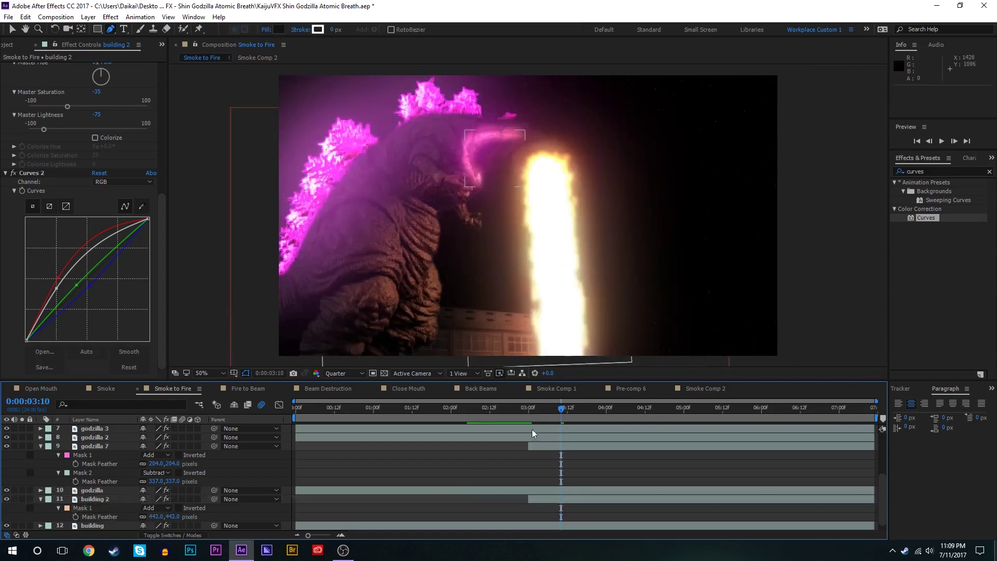
Step: Save the project and preview the fire lighting from before the ignition
left_click(506, 413)
key("ctrl+s")
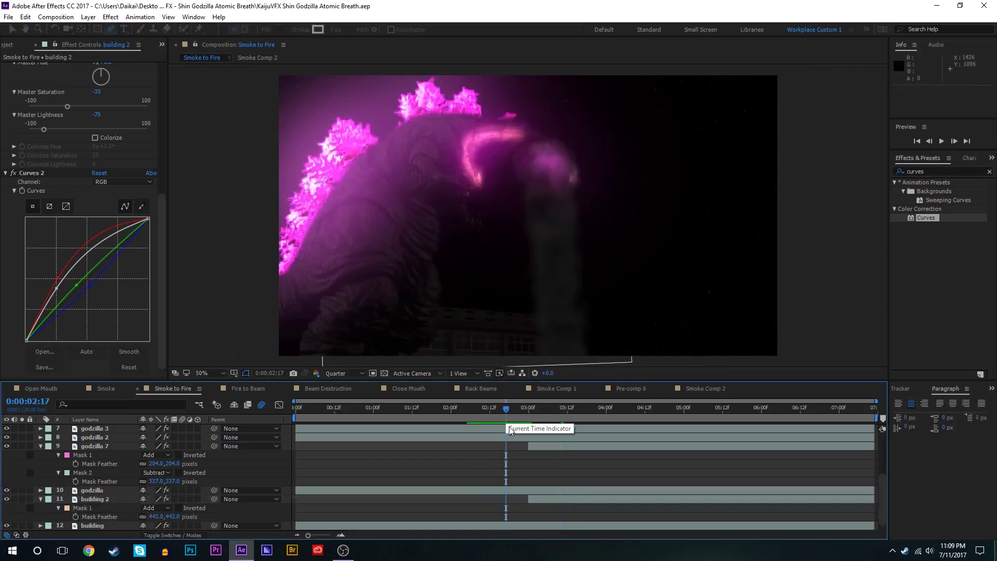
left_click_drag(506, 413, 467, 414)
key("space")
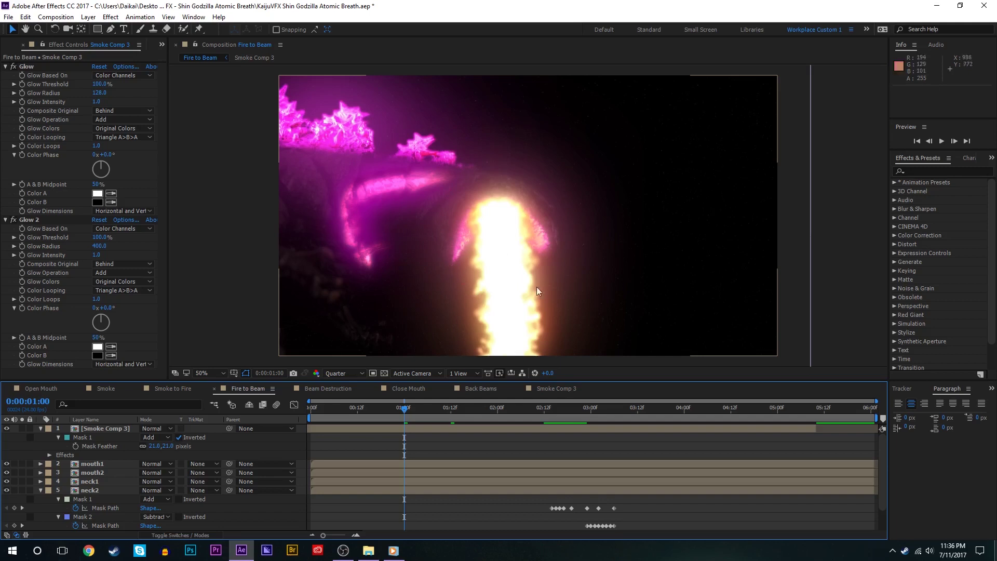
Step: Hide Smoke Comp 3 in the Fire to Beam composition, collapse the layer properties, and preview Godzilla's mouth movement around 0:00:02:09
left_click(547, 408)
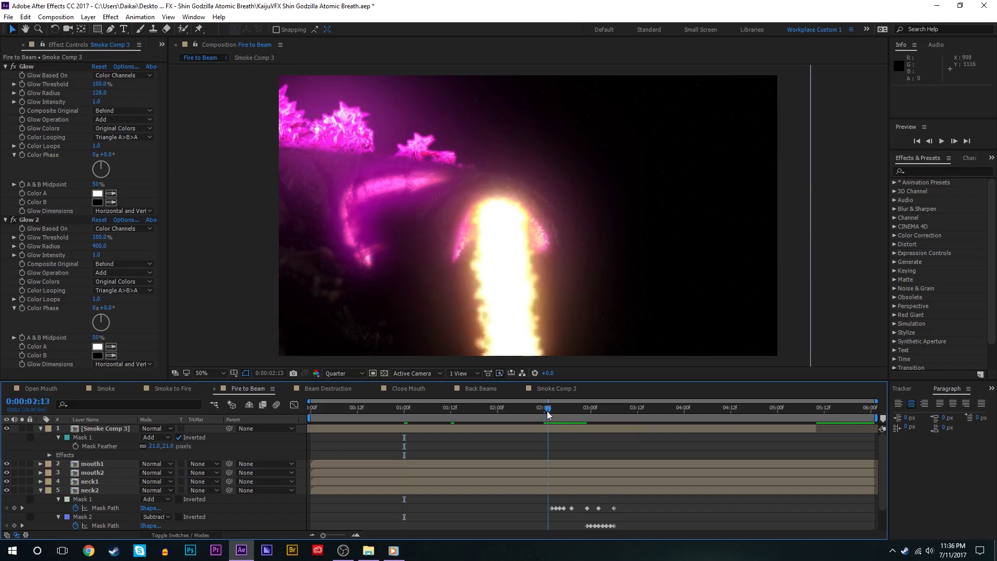
left_click(6, 429)
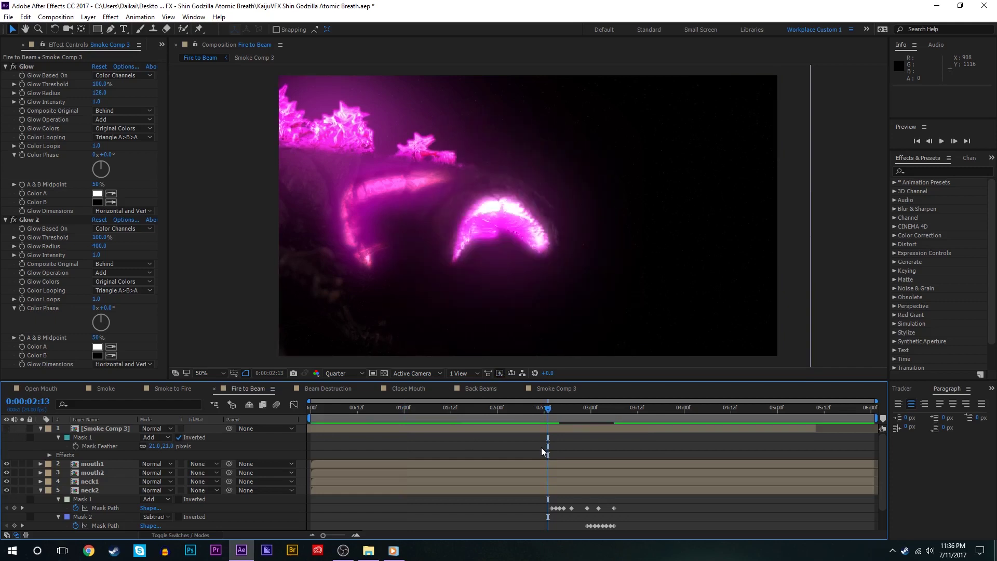
key("u")
key("u")
left_click(541, 413)
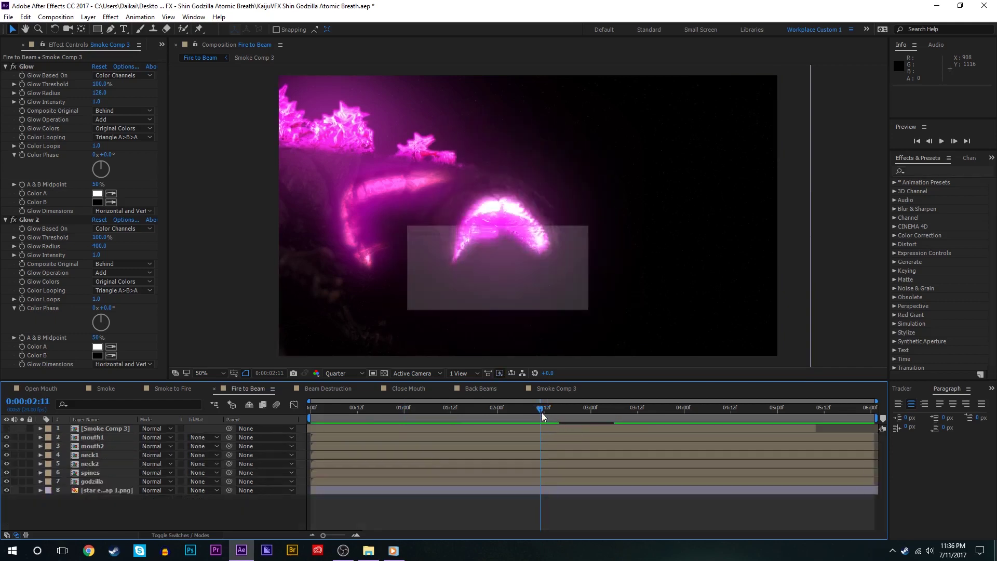
key("space")
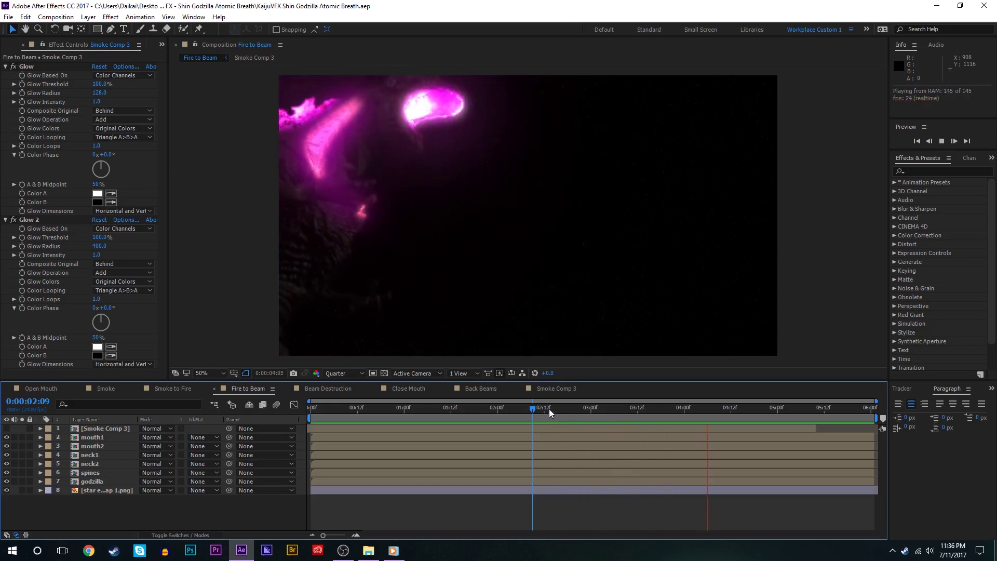
left_click(546, 409)
mouse_move(549, 413)
left_mouse_down()
mouse_move(525, 410)
mouse_move(536, 410)
left_mouse_up()
key("space")
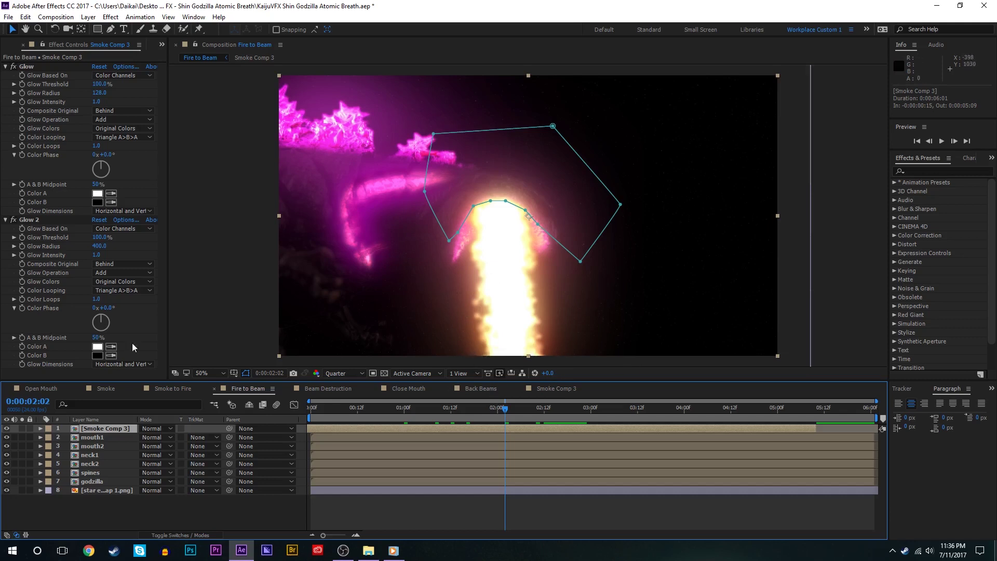
Step: Hide Smoke Comp 3 and create a black 1920 x 1080 solid named Beam while at 0:00:02:07
left_click(7, 428)
left_click(524, 416)
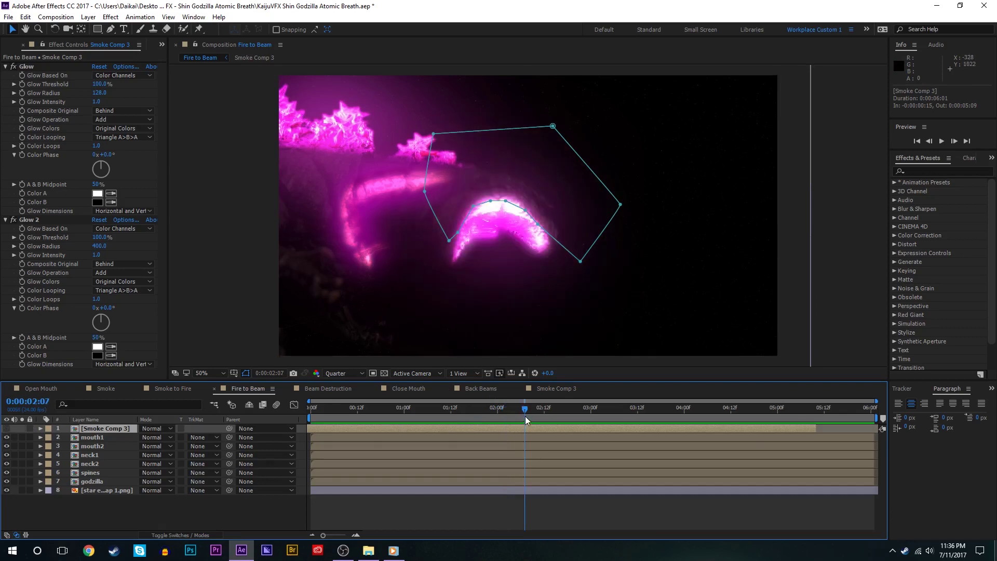
key("ctrl+y")
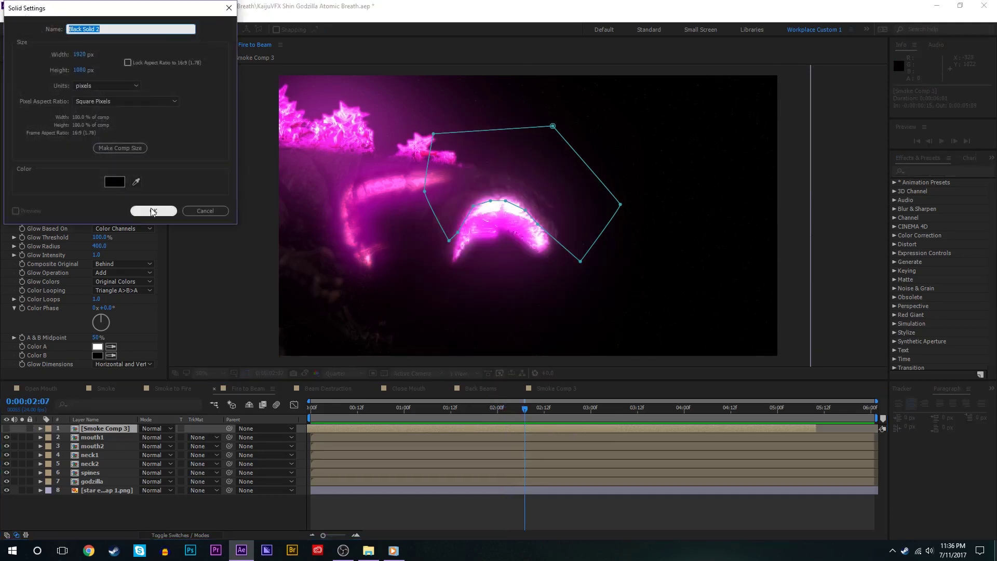
type("Beam")
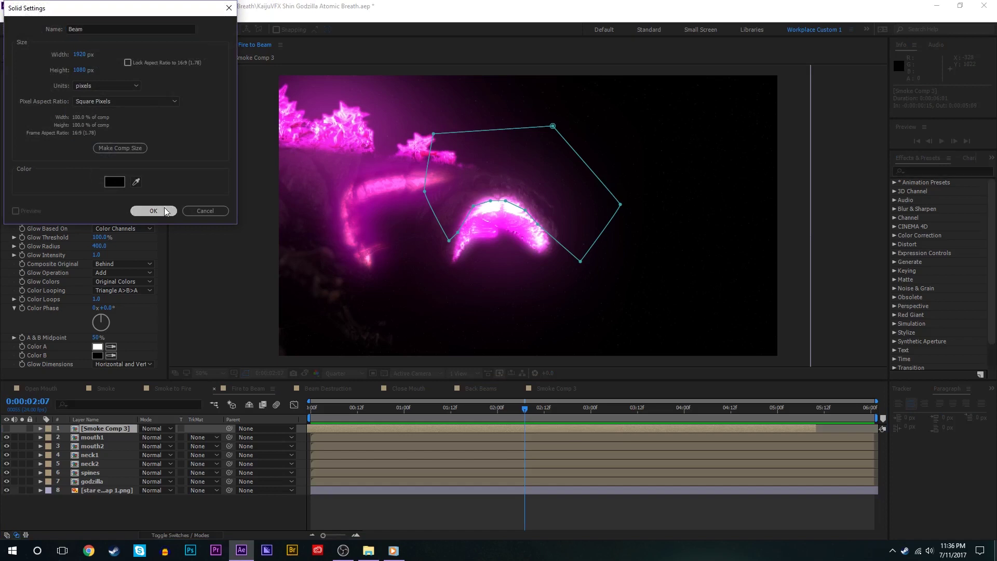
left_click(154, 210)
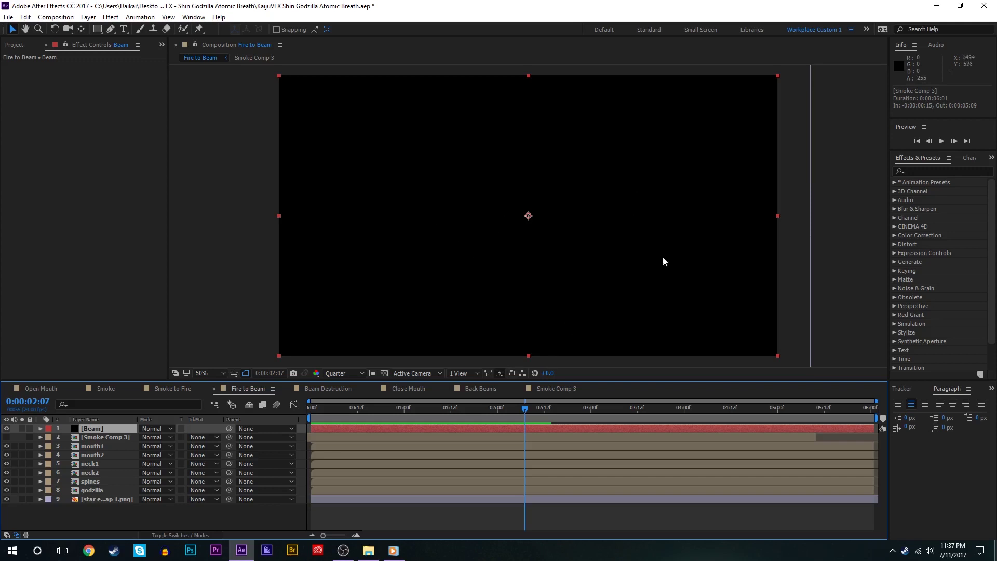
Step: Find the Saber effect and apply it to the Beam layer
left_click(937, 172)
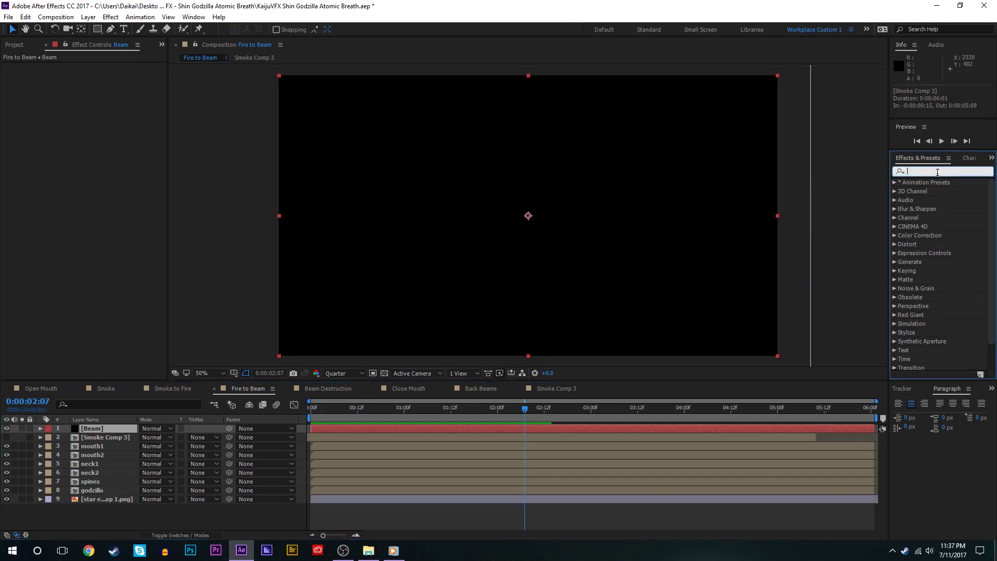
type("saber")
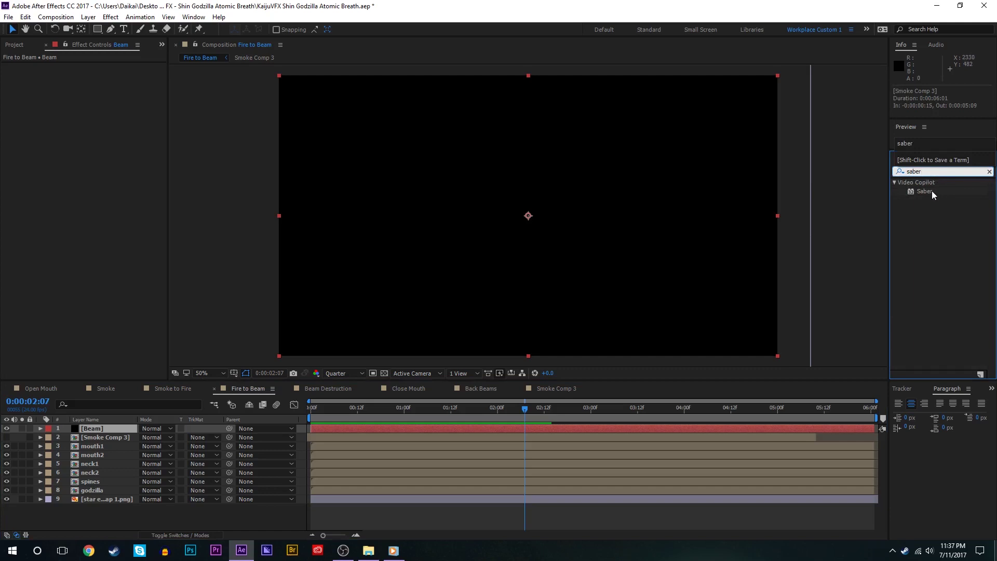
double_click(928, 193)
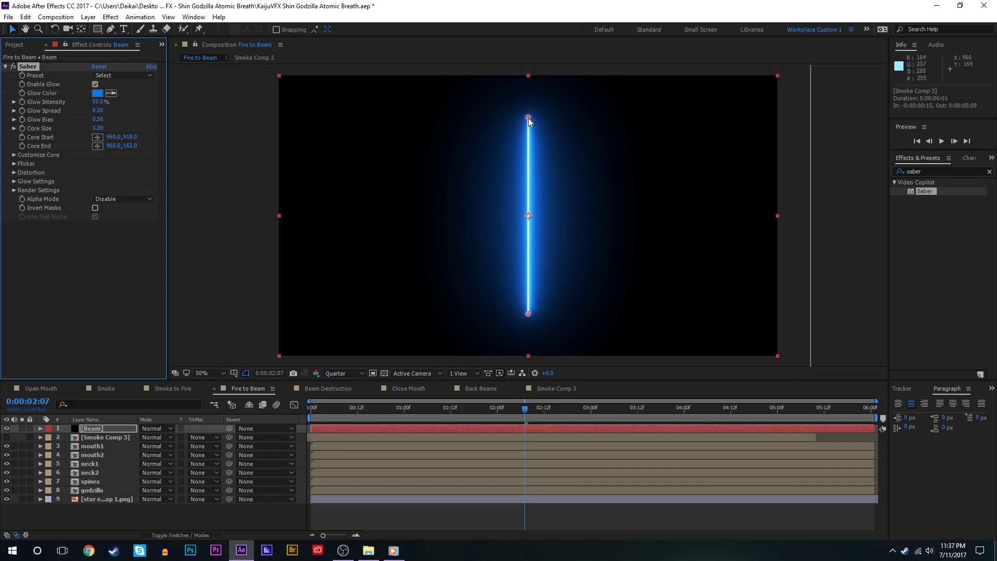
Step: Move the Saber's Core End to about 576, 246 and choose the Replicant preset
left_click_drag(528, 118, 421, 139)
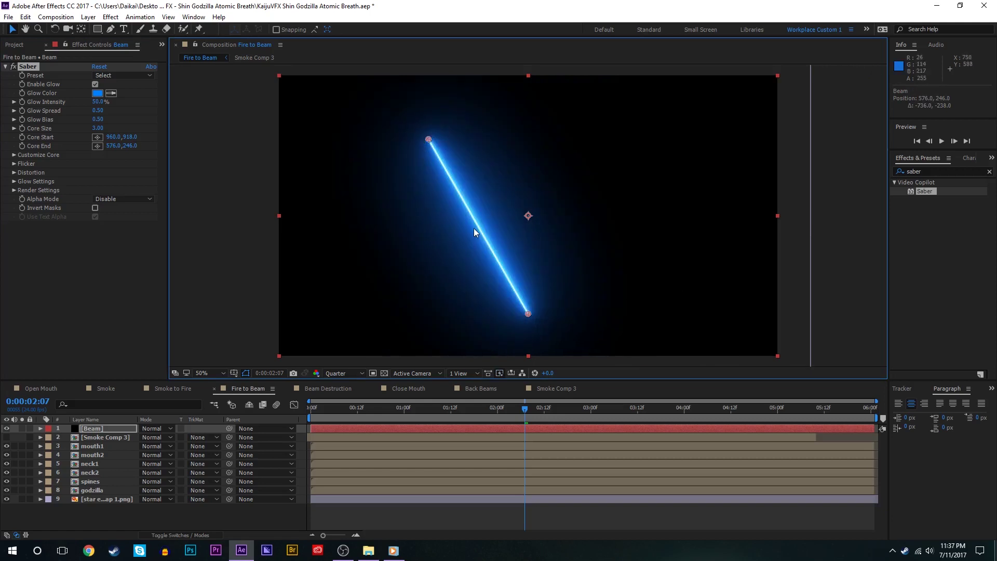
left_click(101, 76)
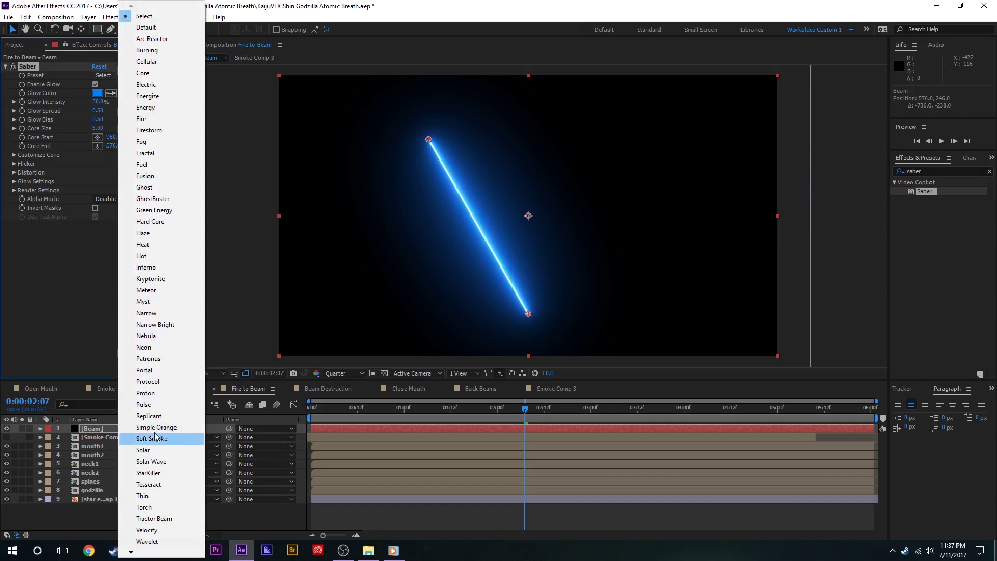
left_click(150, 415)
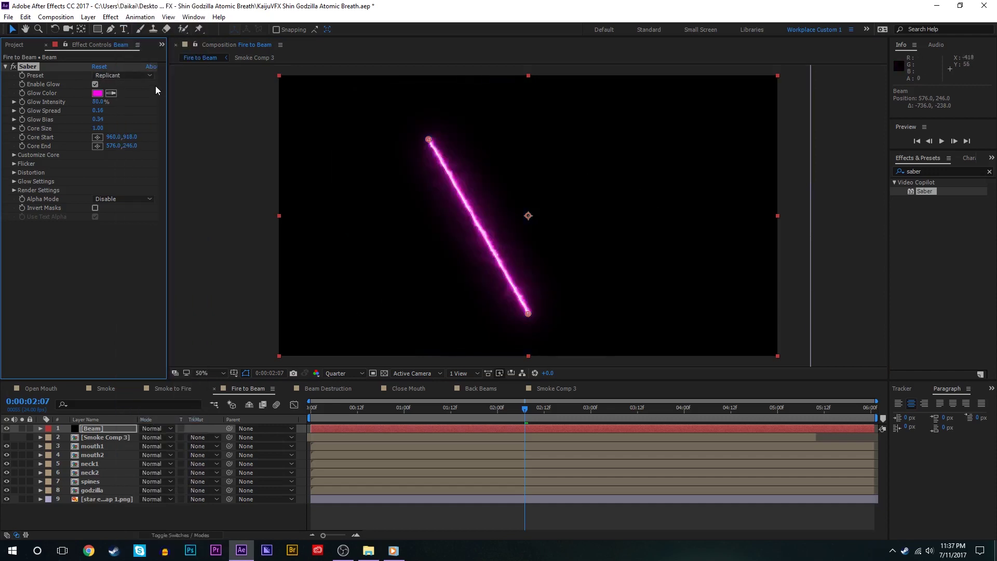
Step: Try lengthening the beam by moving the Saber's Core End to about 490, 138, and undo the accidental shift of the Beam layer
left_click_drag(428, 139, 408, 115)
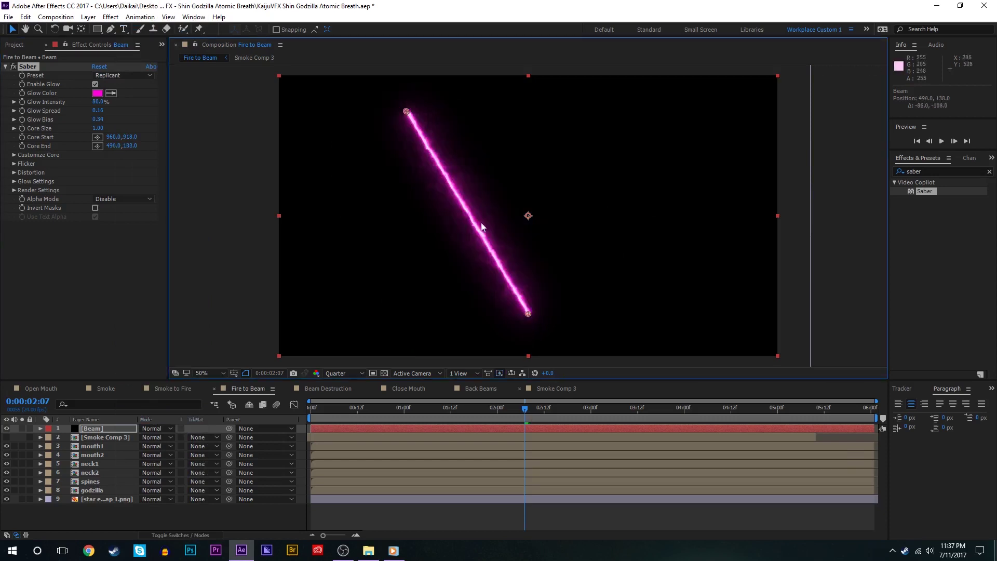
left_click_drag(529, 316, 609, 258)
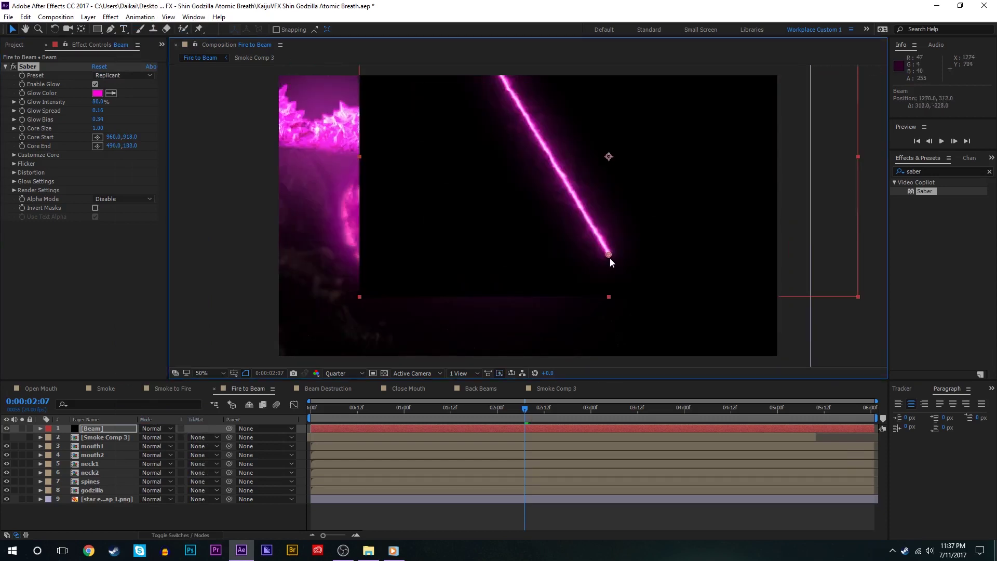
key("ctrl+z")
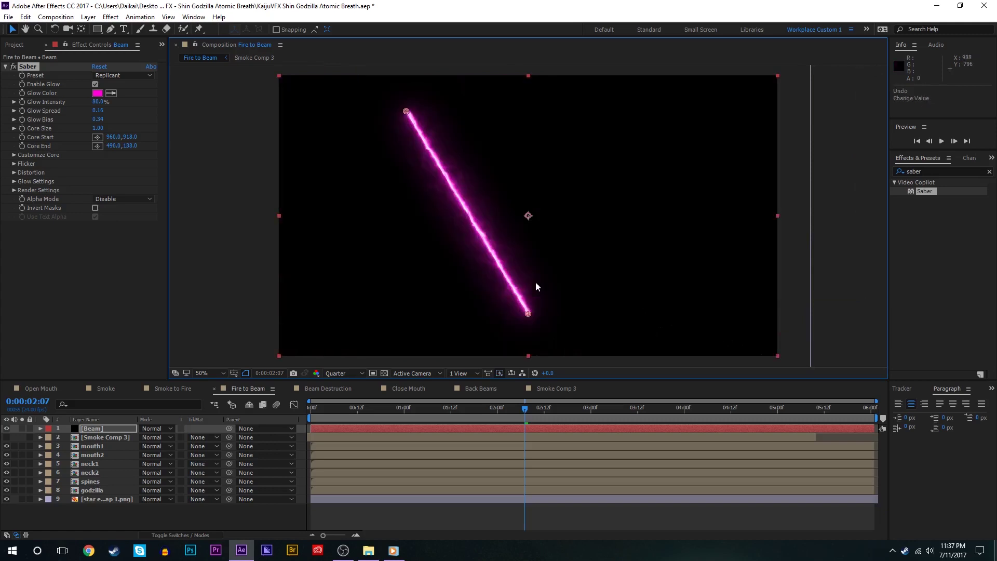
Step: Blend the Beam layer in Screen mode and place its Core Start at about 964, 1498 and Core End in Godzilla's mouth at about 838, 648
left_click(163, 428)
left_click(190, 218)
left_click_drag(406, 112, 498, 229)
left_click_drag(528, 313, 528, 464)
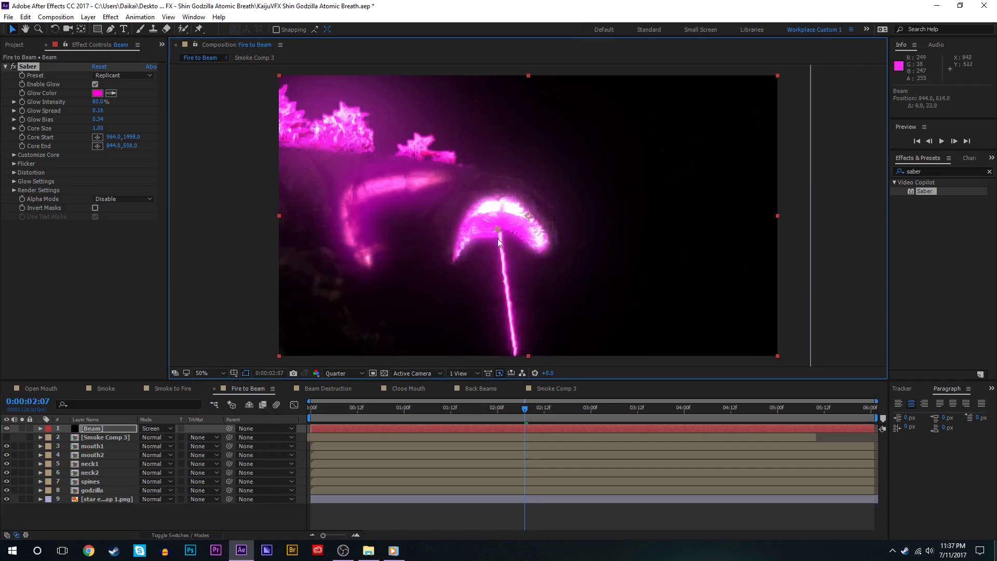
left_click_drag(498, 229, 496, 244)
left_click(840, 439)
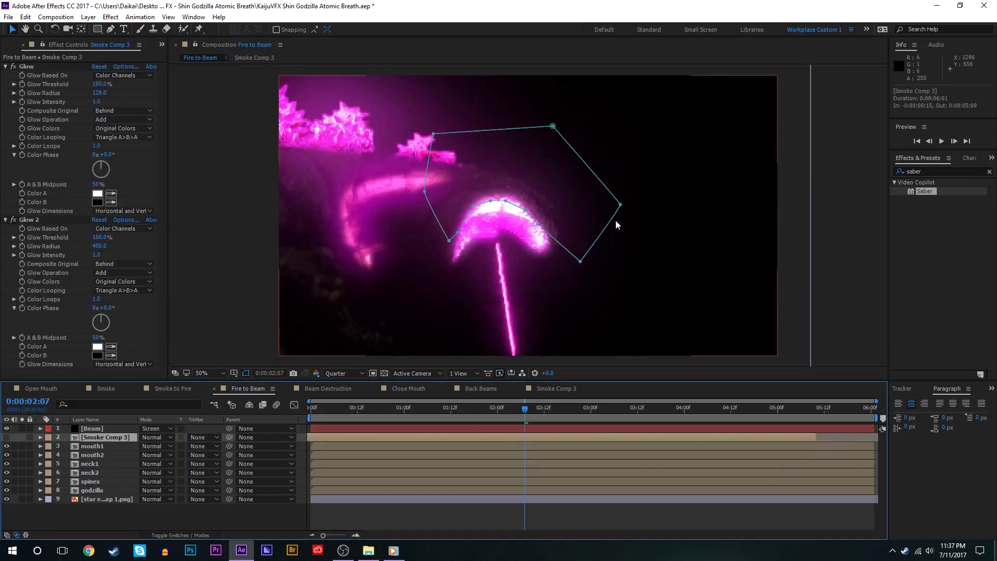
left_click(534, 429)
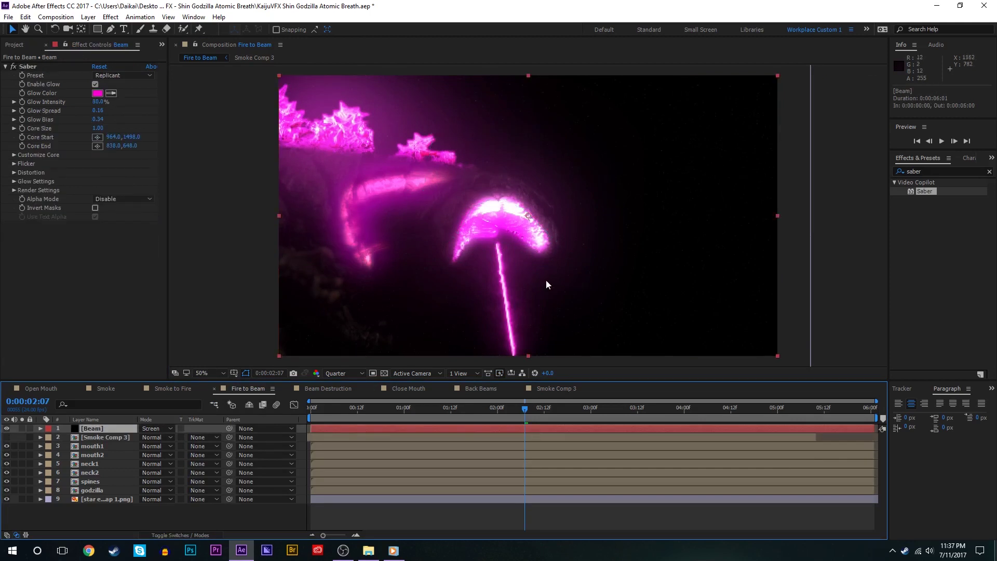
Step: Set the Saber's Core Distortion to the Energy type with a Distortion Amount of 7
left_click(14, 172)
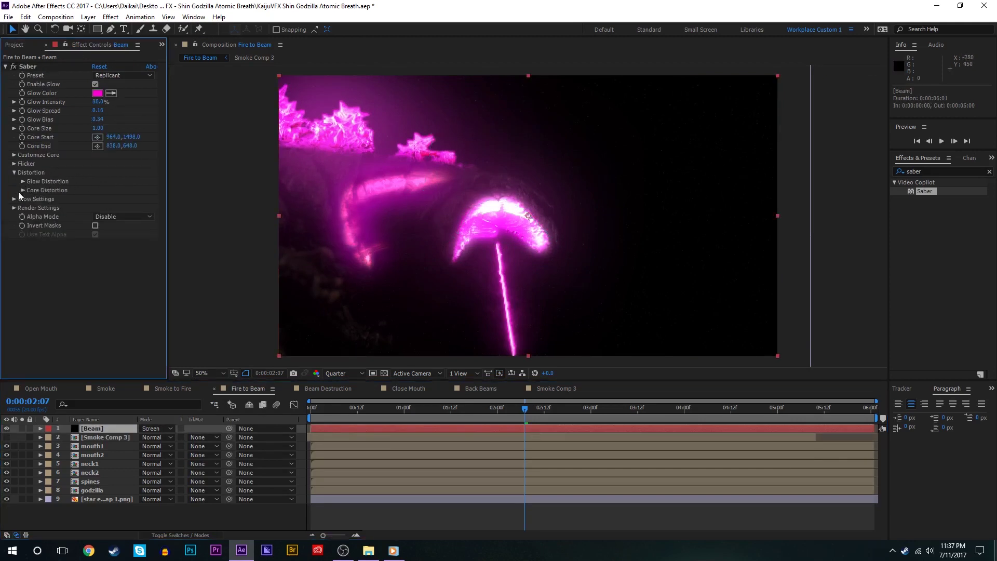
left_click(23, 190)
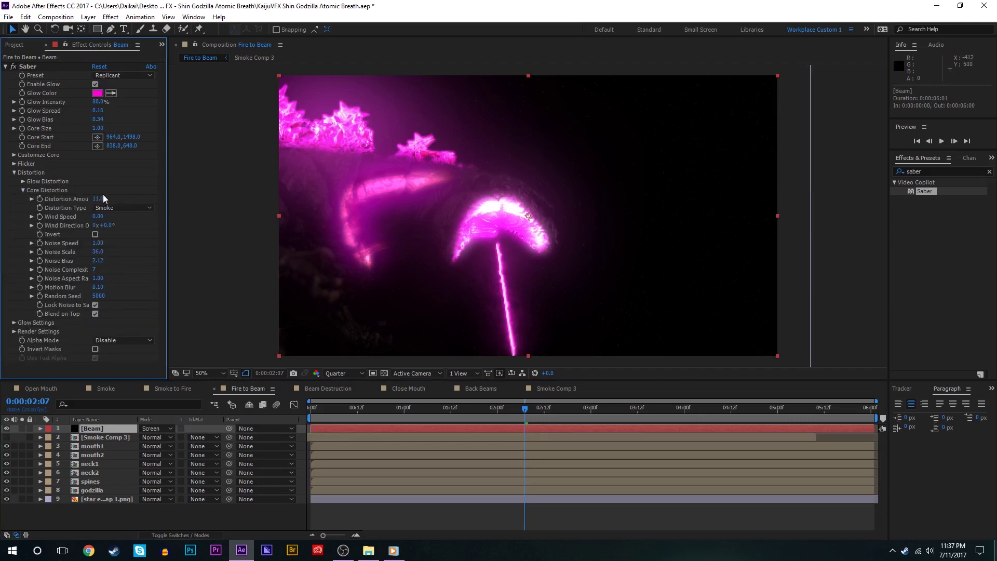
left_click_drag(104, 197, 109, 197)
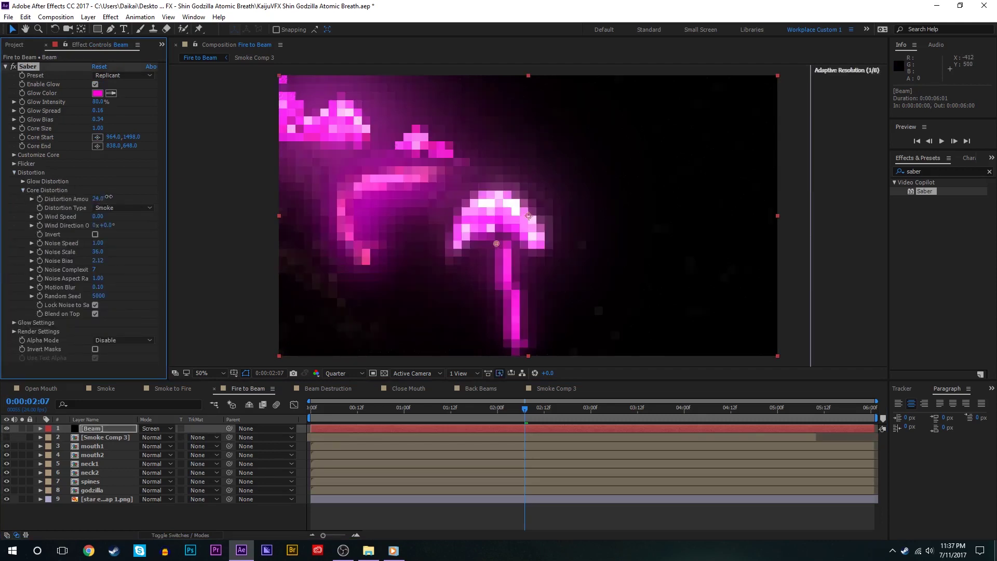
left_click(120, 207)
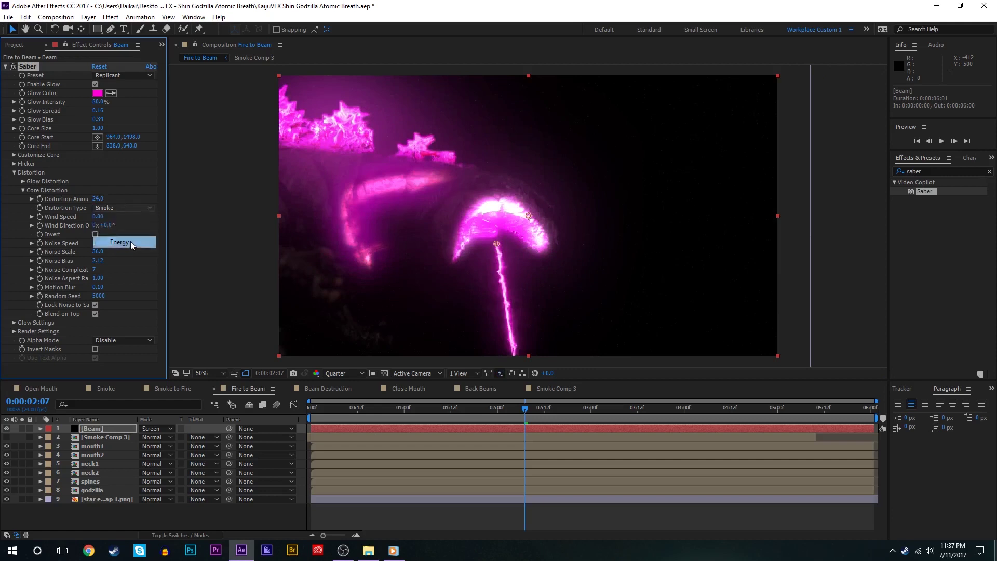
left_click(130, 241)
left_click_drag(97, 201, 81, 201)
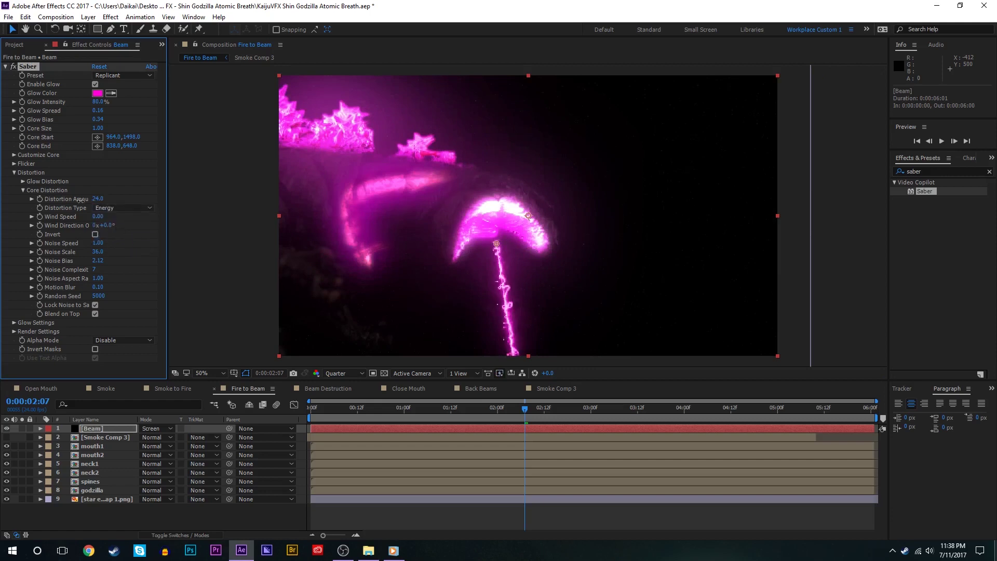
left_click(97, 199)
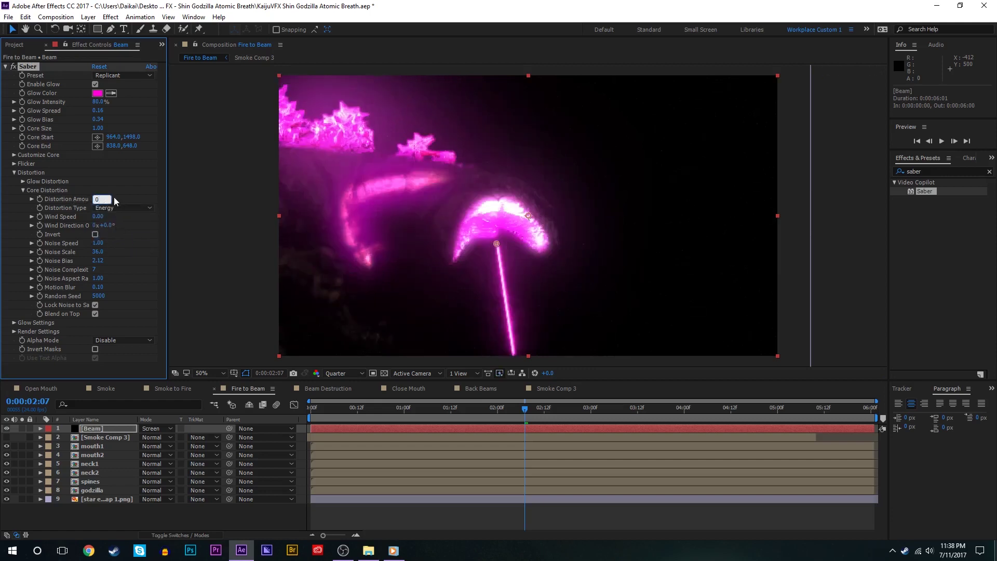
type("7")
key("Return")
Step: Solo the Beam layer at Full preview resolution and save the project
left_click(22, 428)
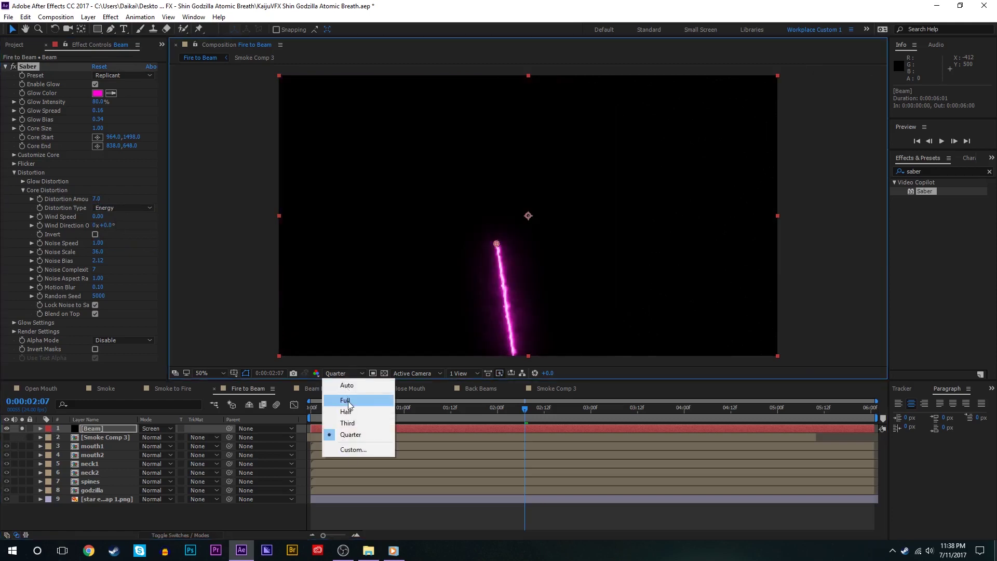
left_click(347, 401)
key("slash")
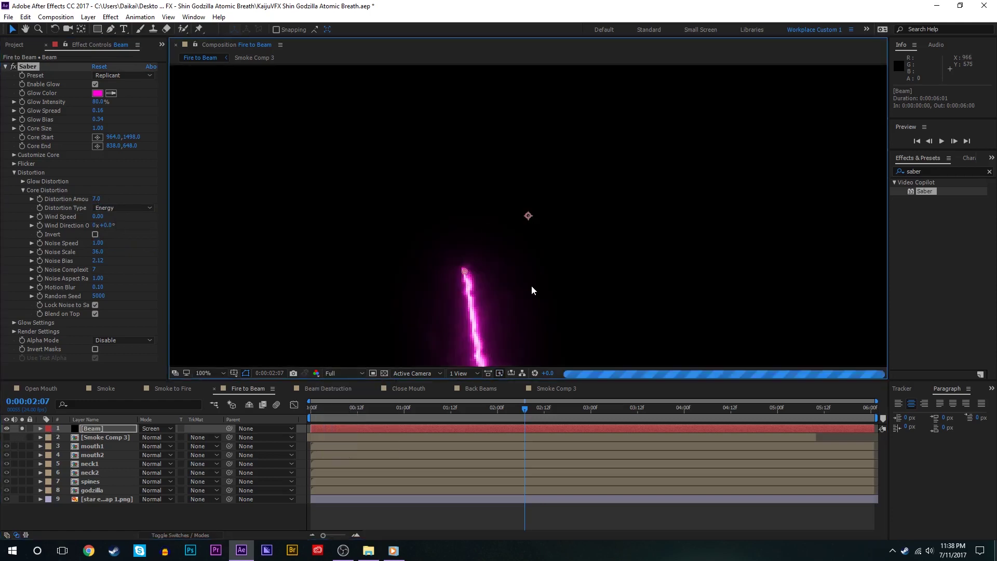
left_click_drag(531, 285, 551, 165)
key("ctrl+s")
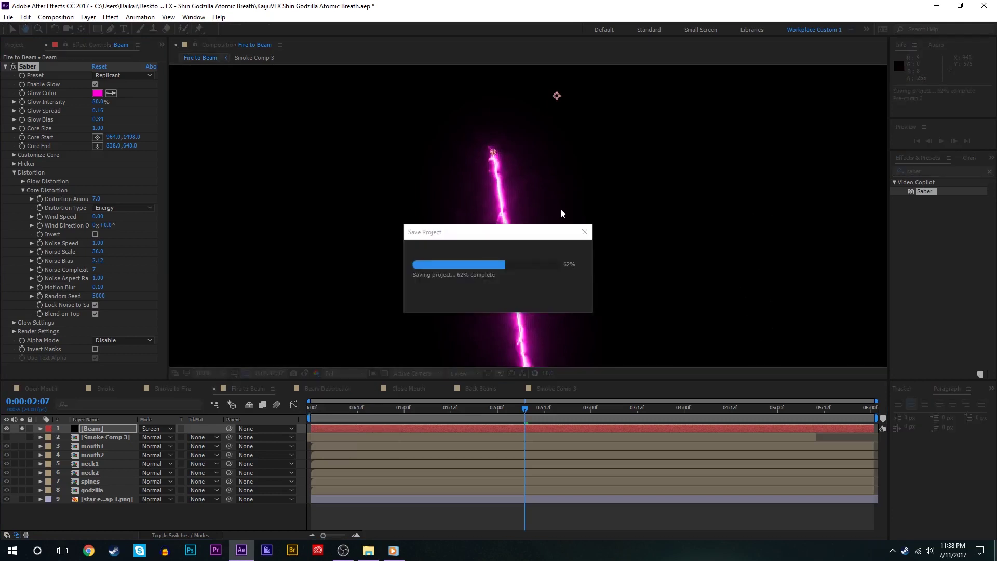
left_click_drag(590, 245, 599, 266)
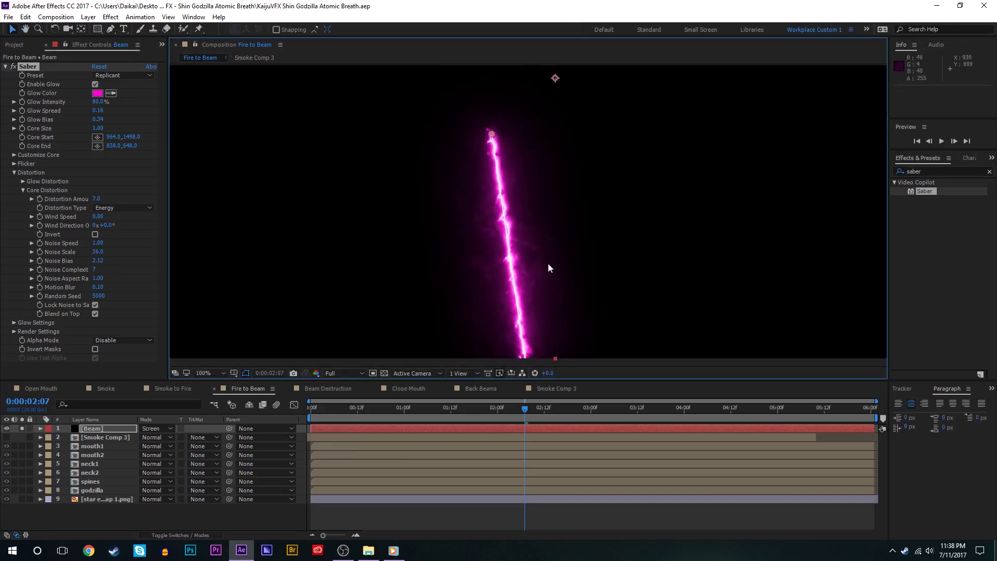
Step: Compare the Smoke and Fluid types for the Saber's Core Distortion and settle on Smoke
left_click(123, 206)
left_click(128, 218)
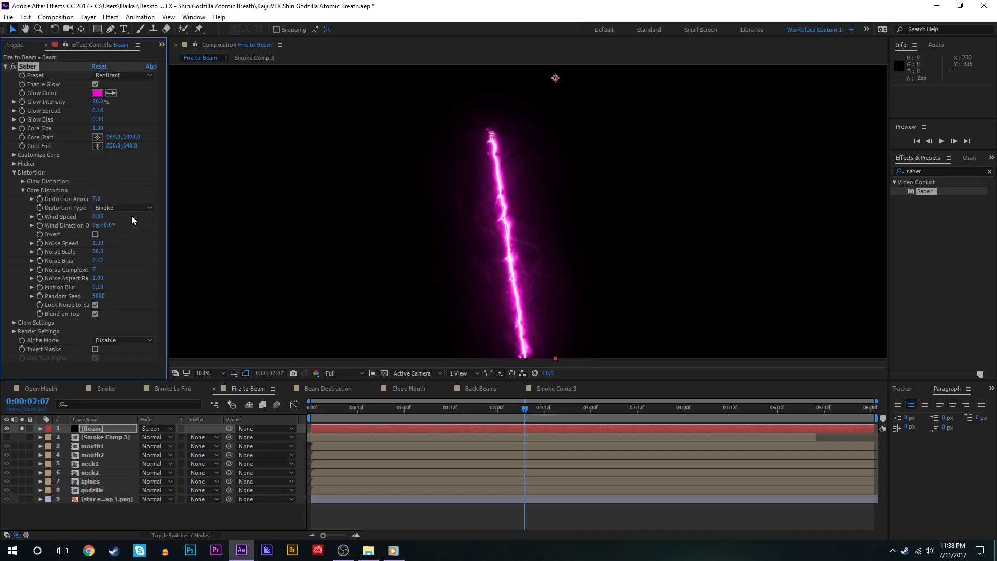
left_click(122, 206)
left_click(131, 230)
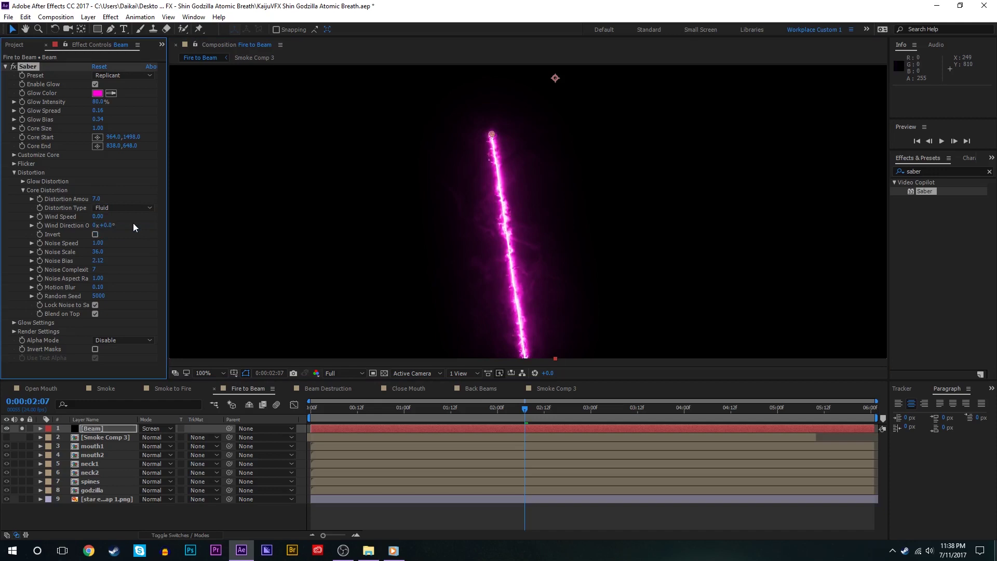
left_click(131, 207)
left_click(131, 219)
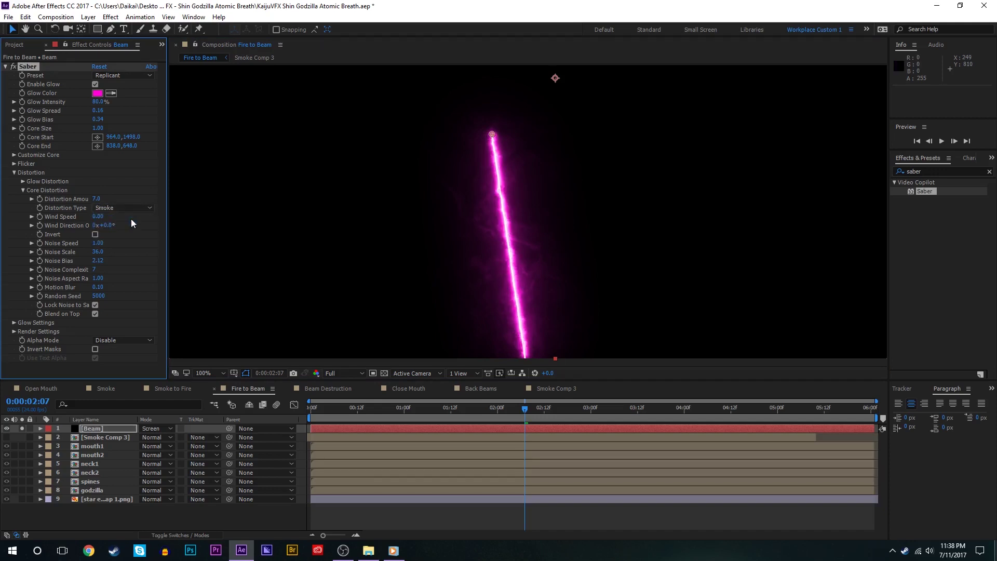
Step: Try a Core Distortion Amount of 17, set it to 13 instead, and save the project
left_click(106, 199)
type("17")
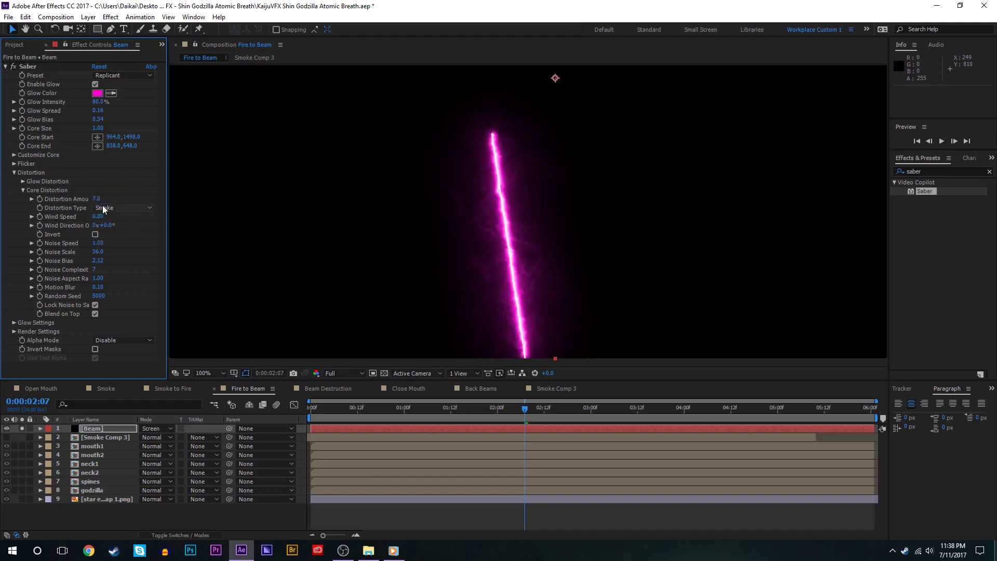
key("Return")
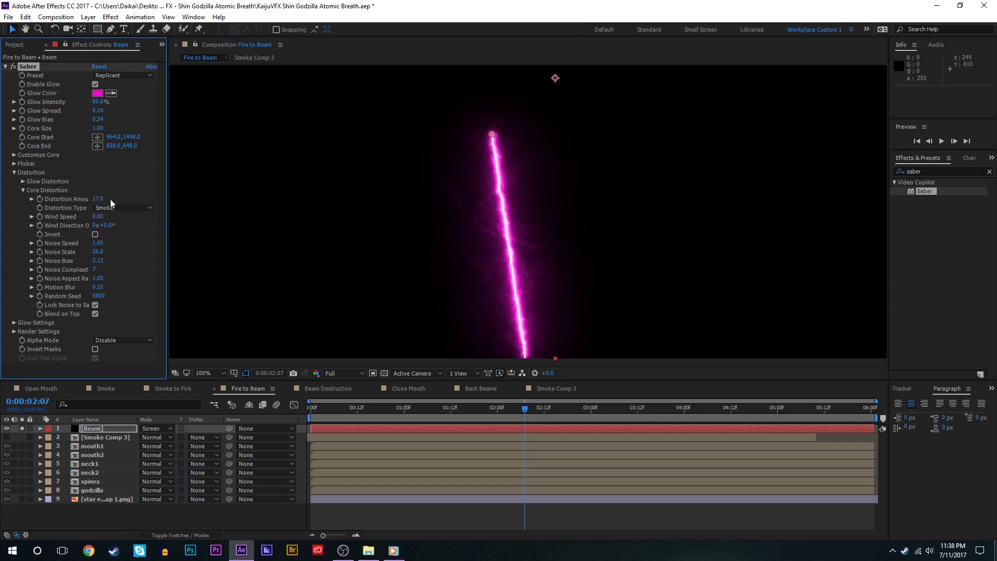
key("ctrl+z")
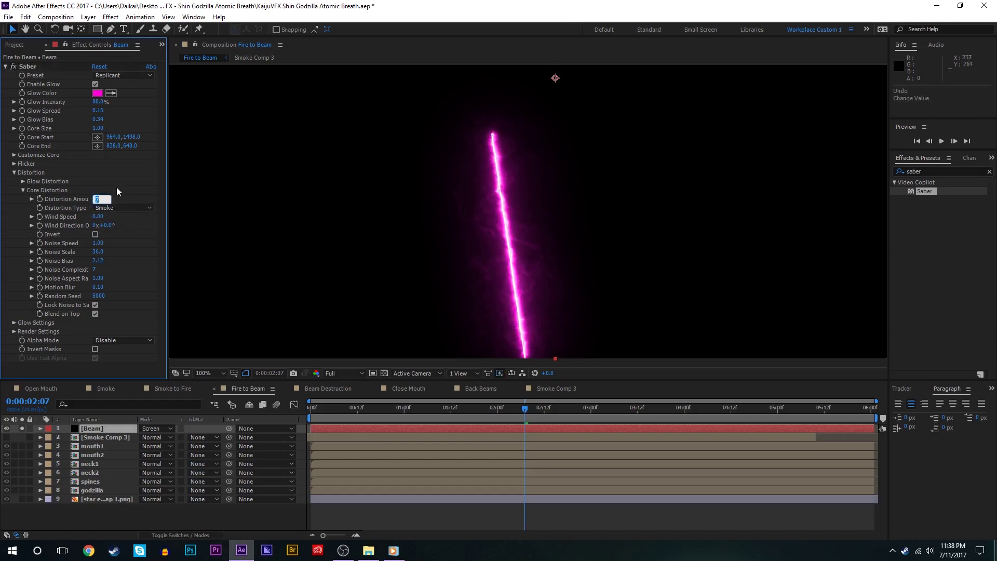
type("3")
key("Return")
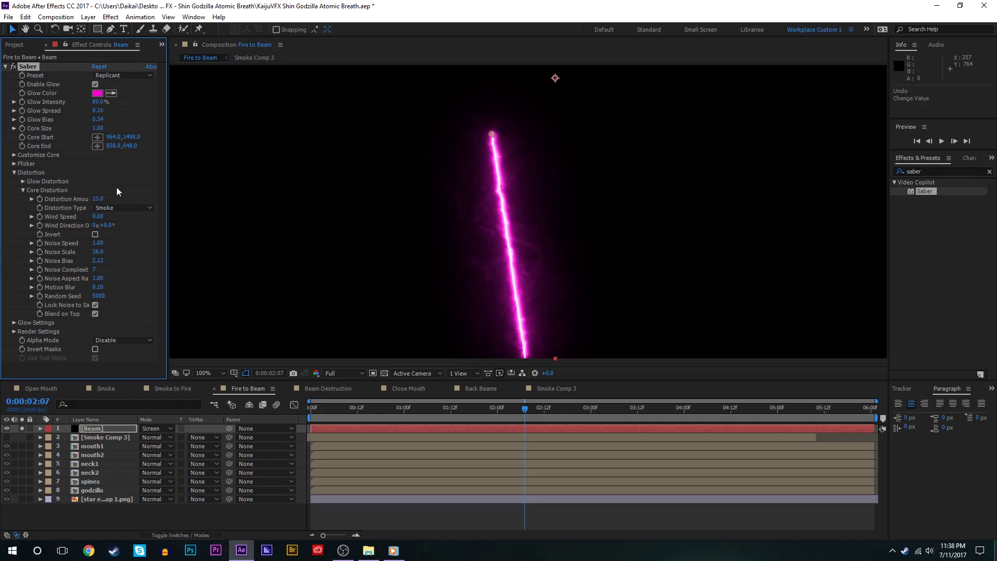
key("ctrl+s")
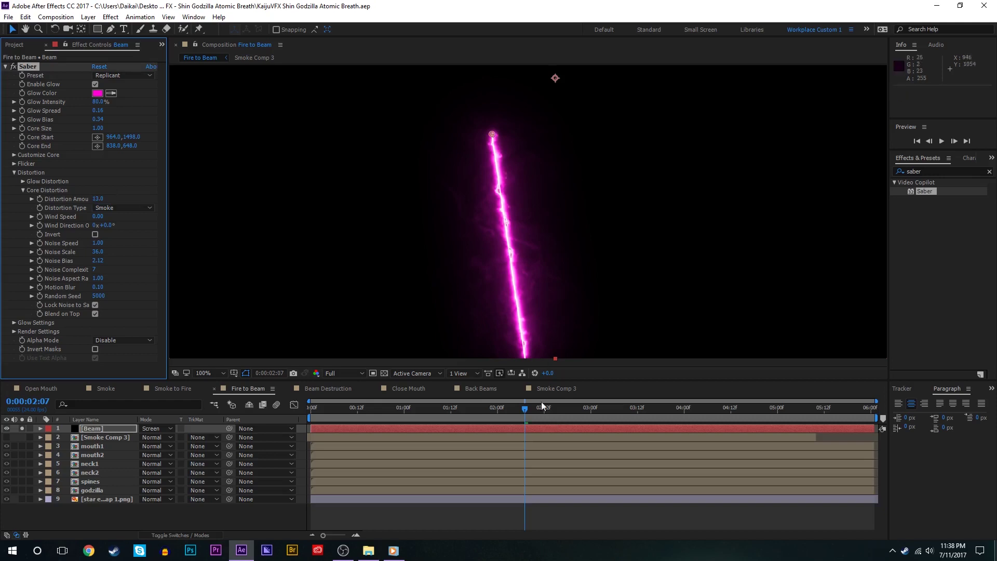
Step: Set the Core Distortion's Wind Direction to 180° and its Wind Speed to about 20.36, and preview the beam from 0:00:02:04
left_click(532, 426)
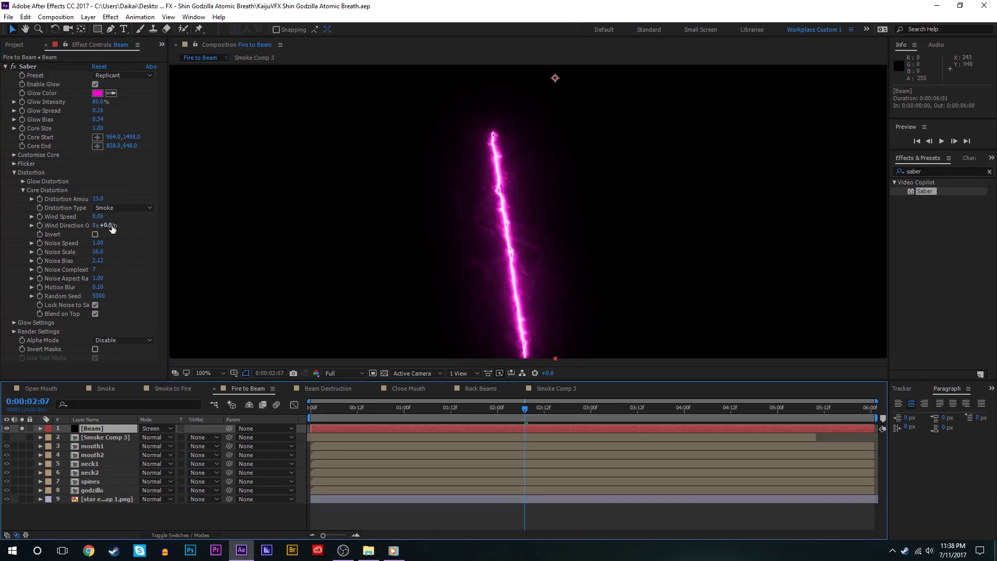
left_click(32, 225)
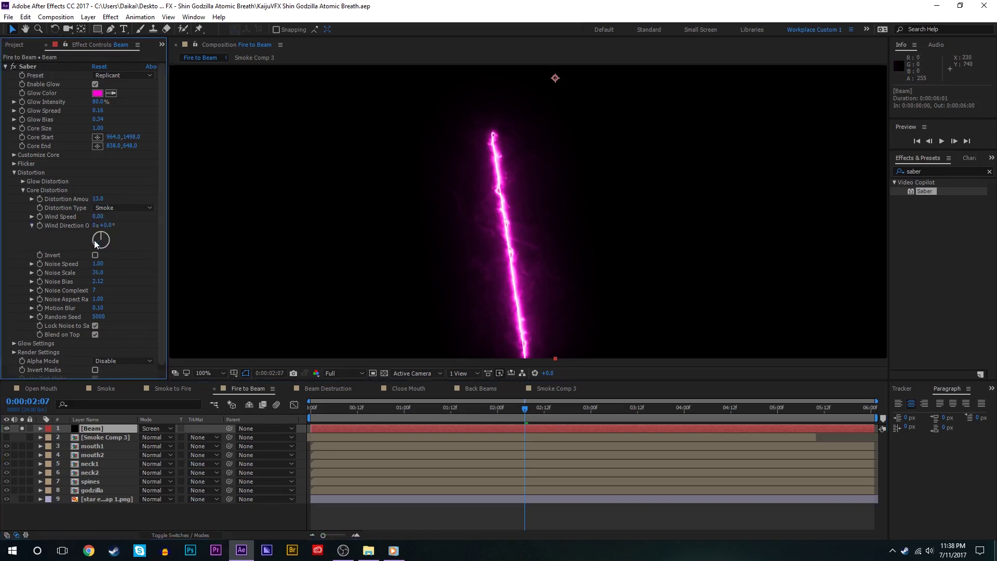
left_click(102, 242)
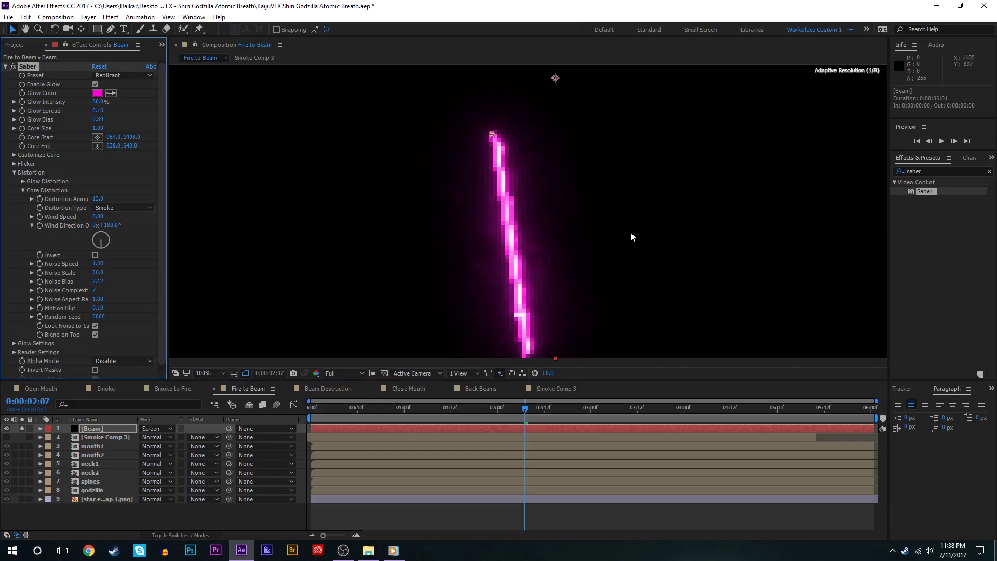
left_click_drag(96, 217, 161, 217)
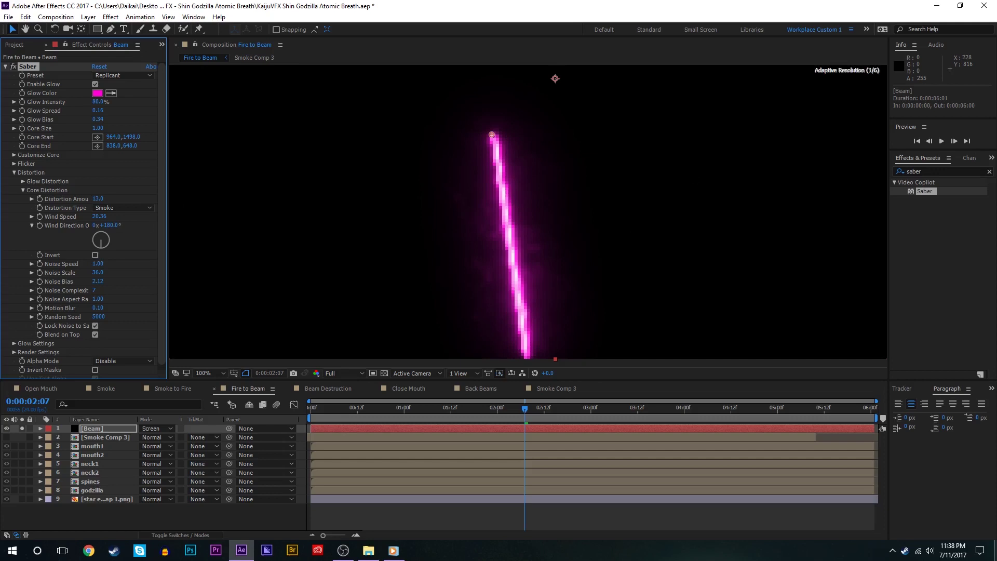
key("comma")
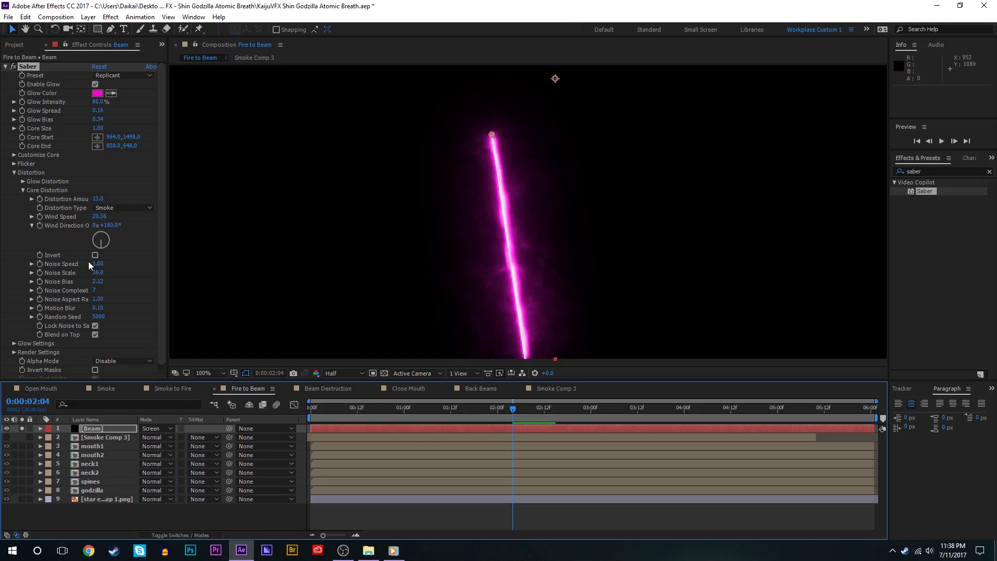
Step: Set the Saber's Glow Distortion Amount to 99, compare the Energy and Smoke types, and settle on Energy
left_click(24, 182)
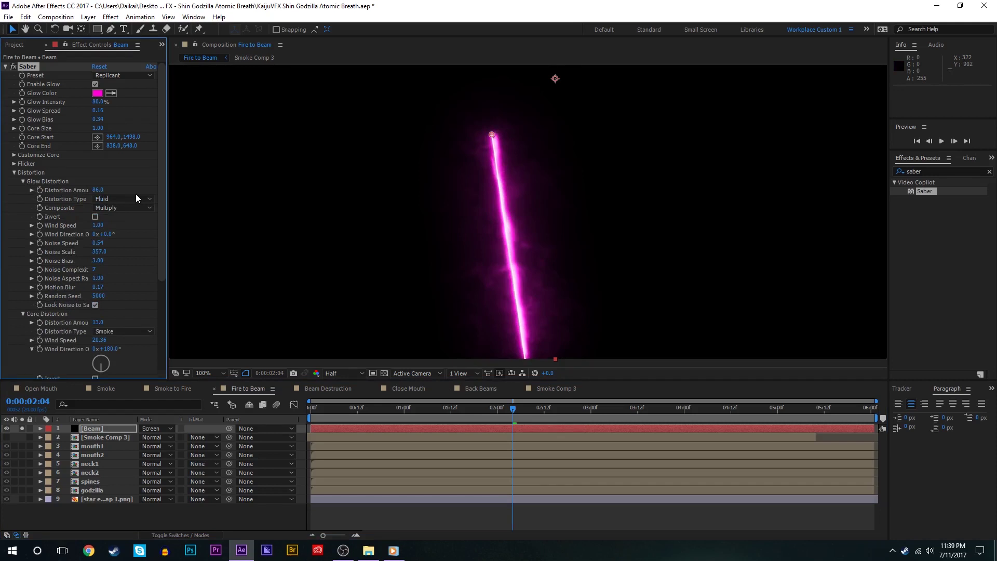
left_click_drag(96, 189, 100, 189)
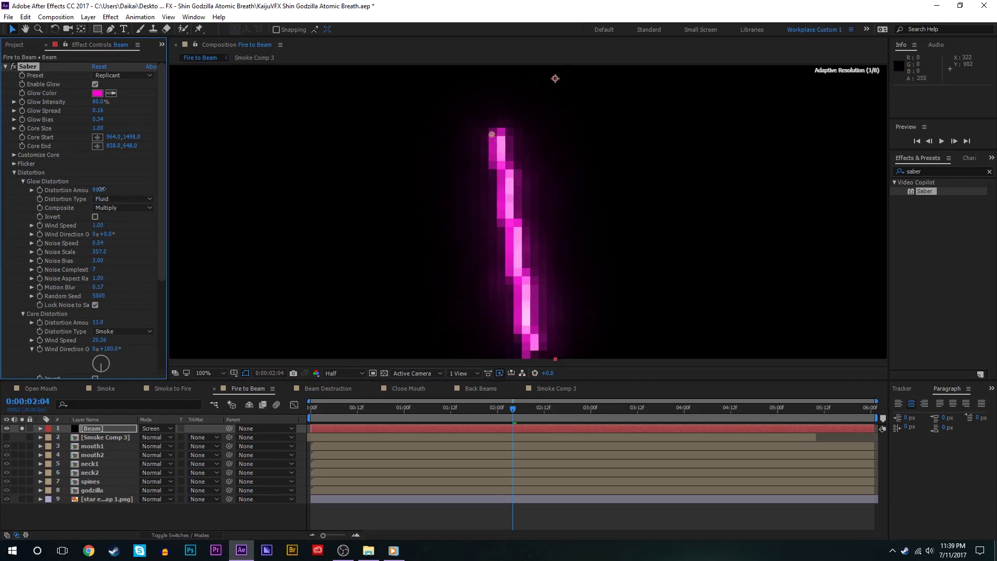
left_click(123, 199)
left_click(134, 236)
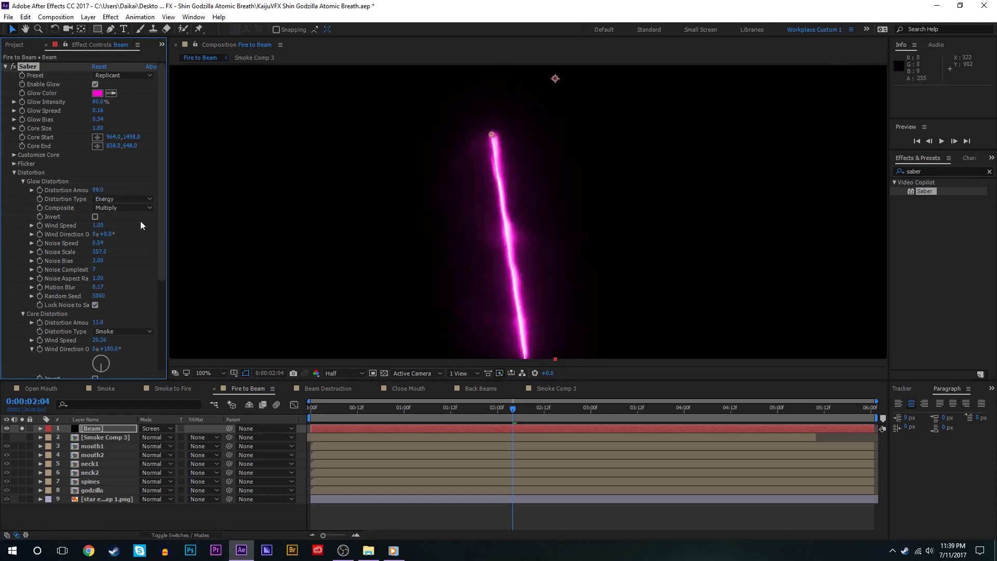
left_click(133, 199)
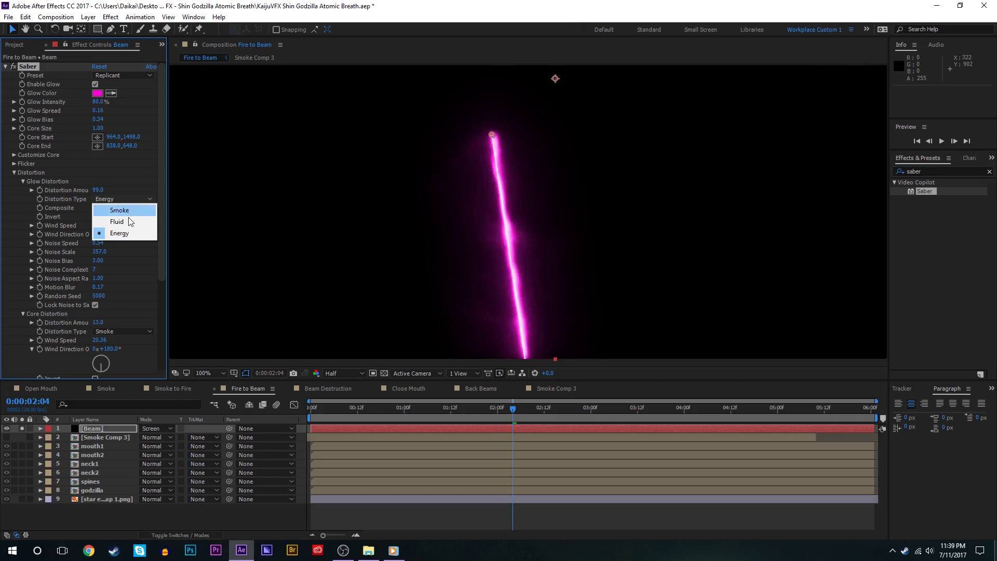
left_click(127, 209)
left_click(127, 200)
left_click(136, 232)
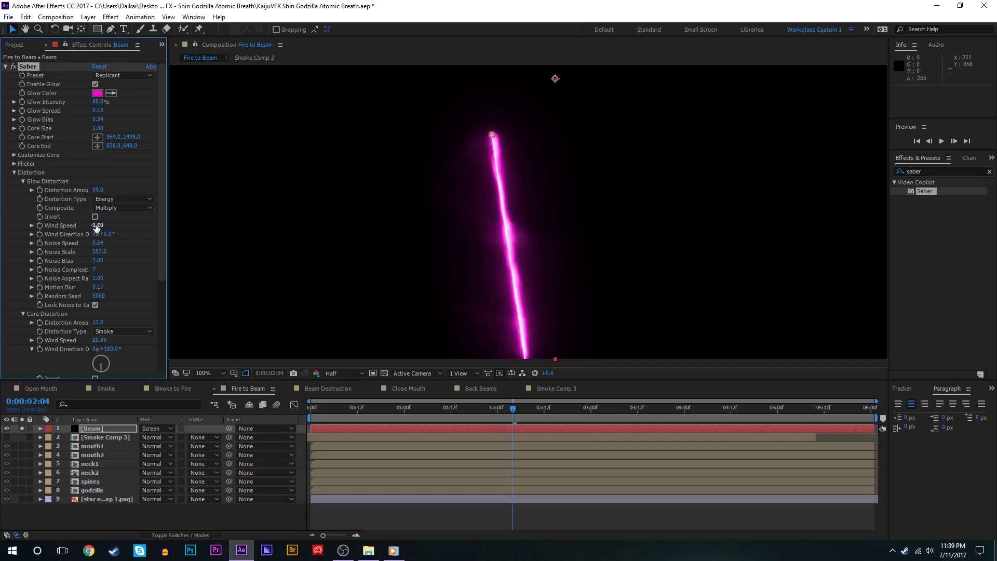
Step: Set the Glow Distortion's Wind Direction to -188° and its Wind Speed to 21.73, previewing the beam from 0:00:02:04 in between
left_click(32, 234)
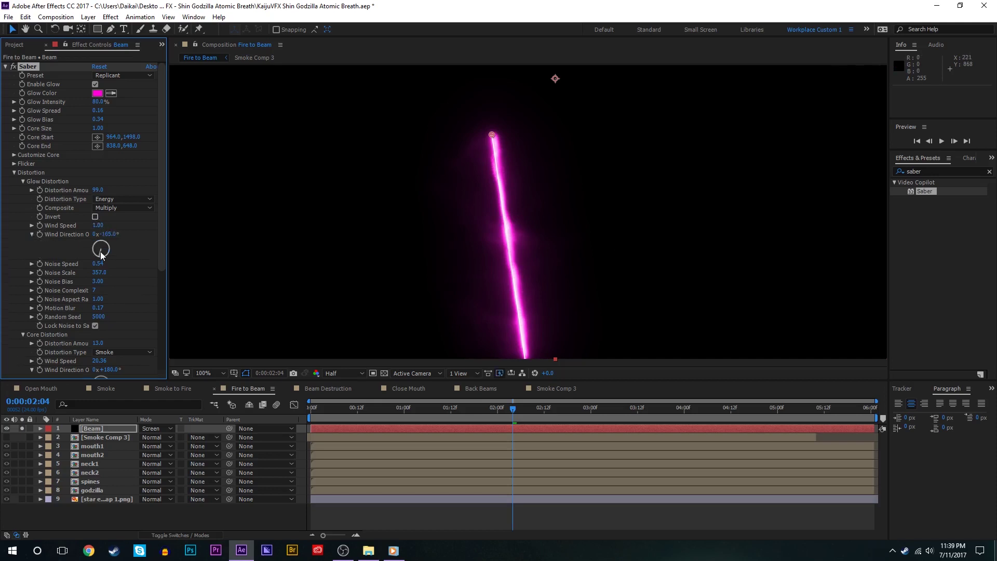
left_click_drag(101, 252, 102, 258)
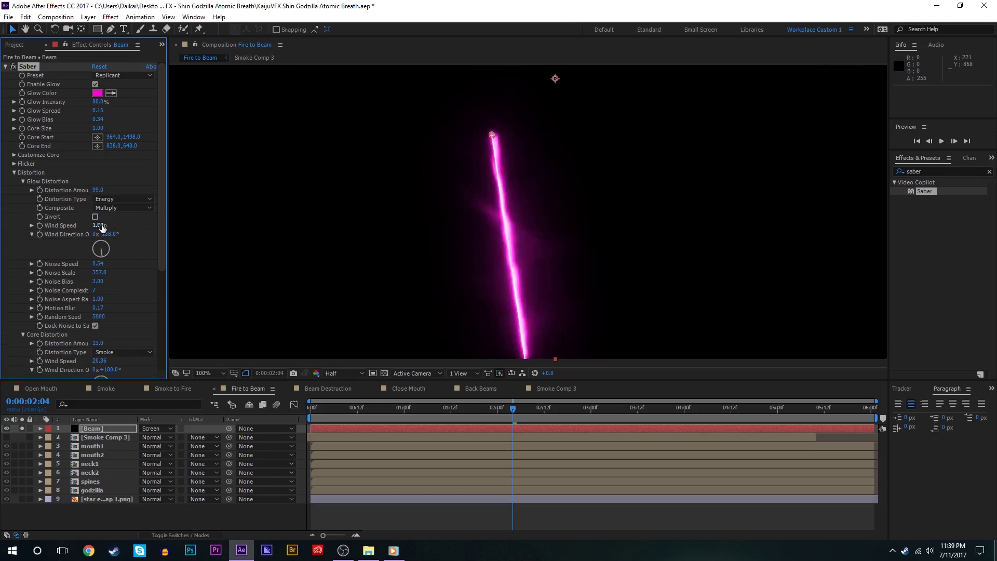
left_click_drag(99, 225, 228, 206)
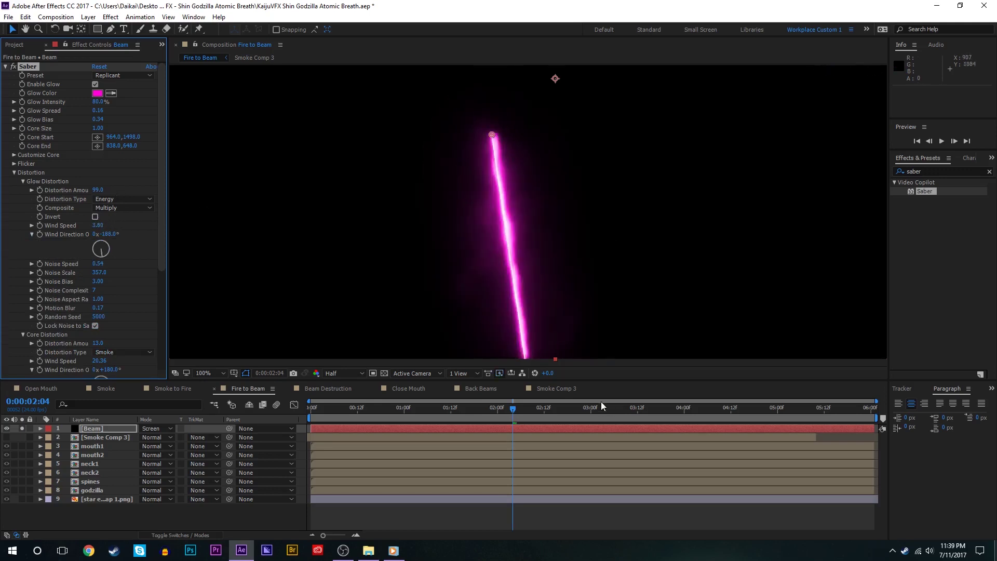
key("space")
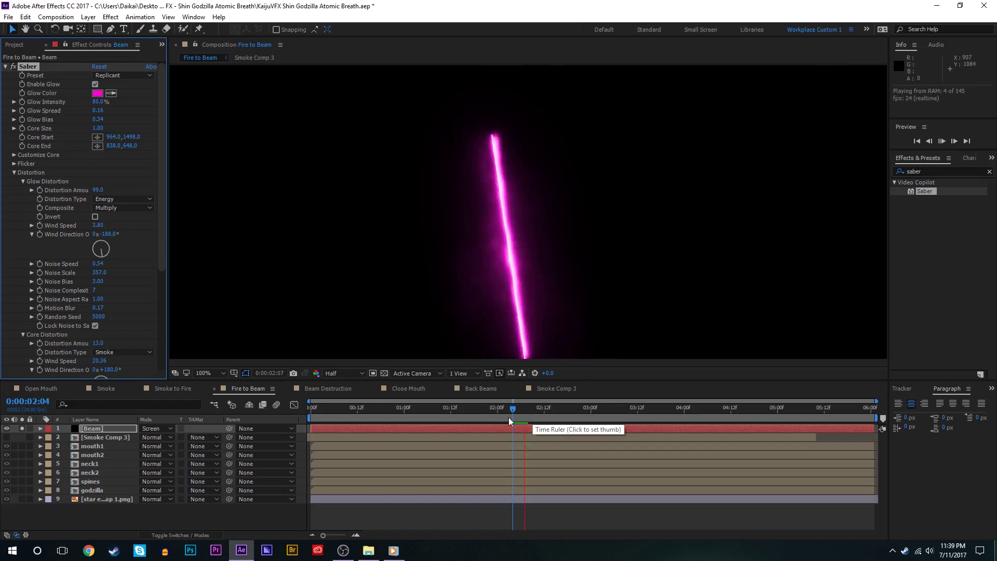
key("space")
left_click_drag(101, 226, 521, 406)
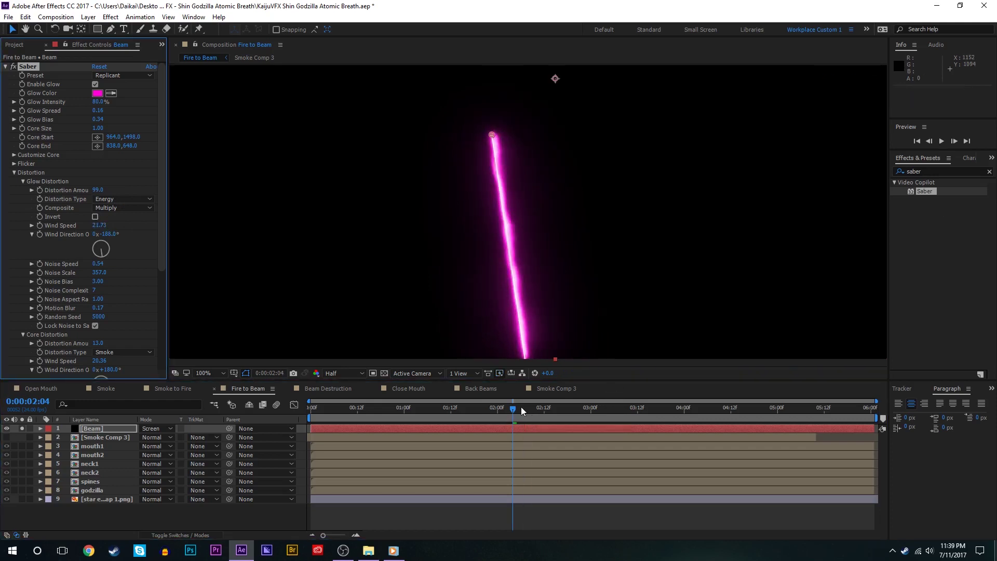
left_click(521, 406)
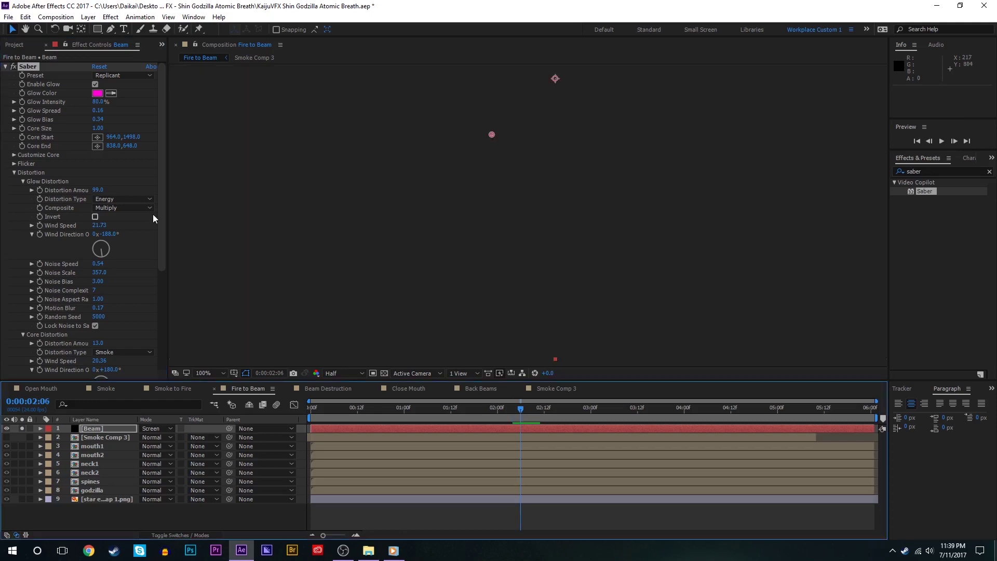
Step: Try a different Glow Distortion Amount, undo it, and raise the Saber's Glow Bias
left_click_drag(97, 190, 123, 183)
key("ctrl+z")
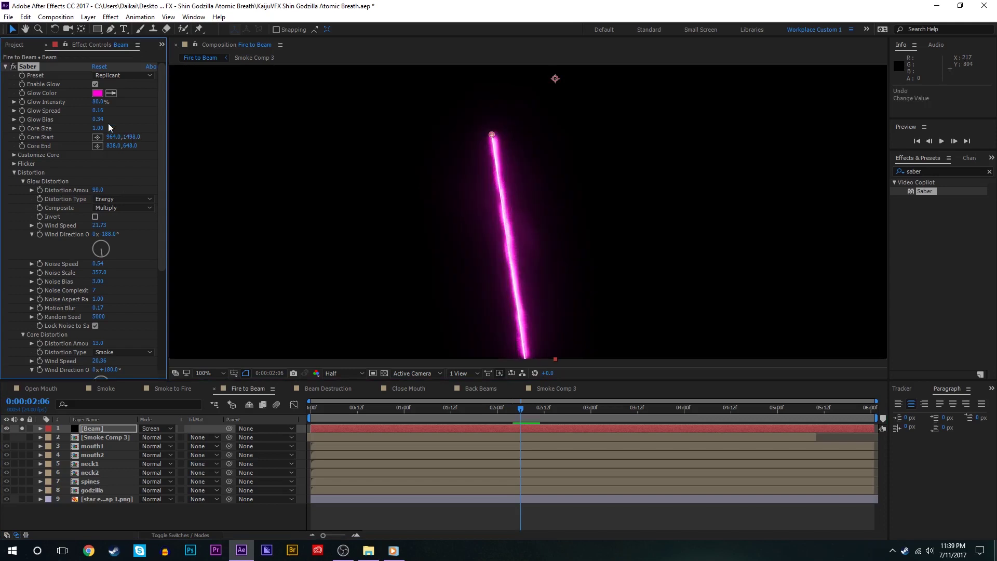
mouse_move(100, 119)
left_mouse_down()
mouse_move(78, 120)
mouse_move(154, 121)
mouse_move(98, 121)
mouse_move(129, 107)
mouse_move(129, 117)
mouse_move(115, 115)
left_mouse_up()
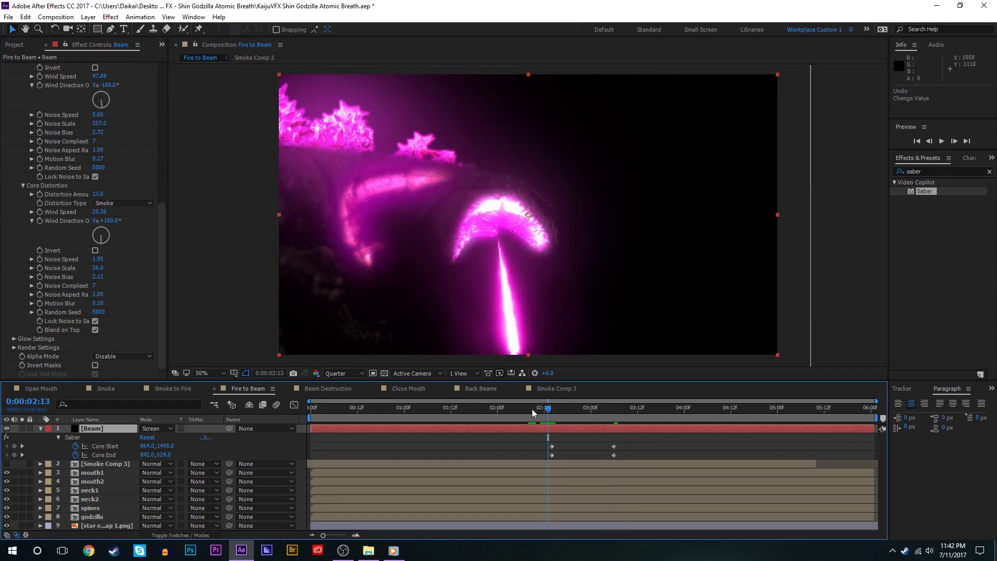
Step: Check the beam at 0:00:02:14 and 0:00:03:06, and turn the Saber's Motion Blur off in its render settings
left_click(553, 416)
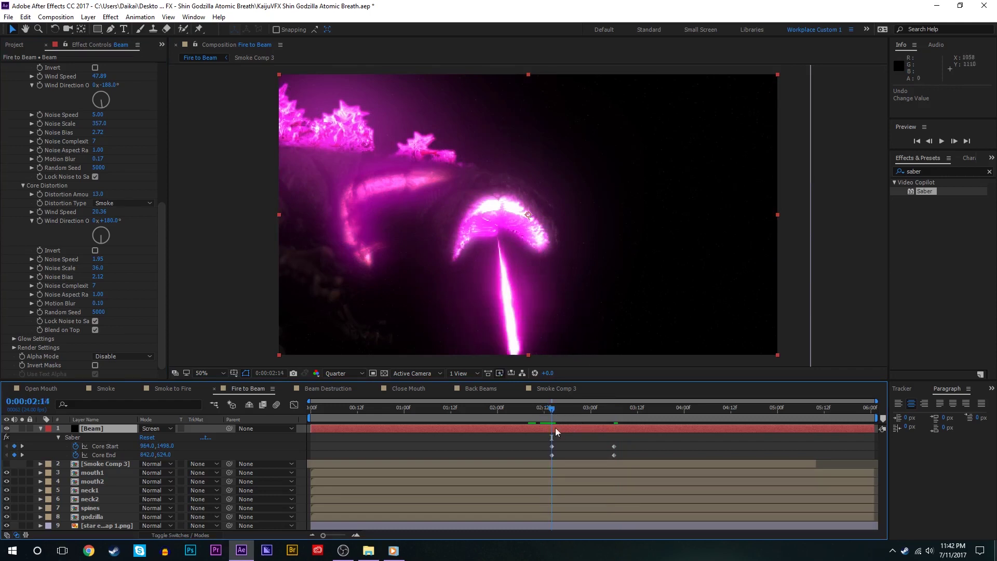
left_click(615, 414)
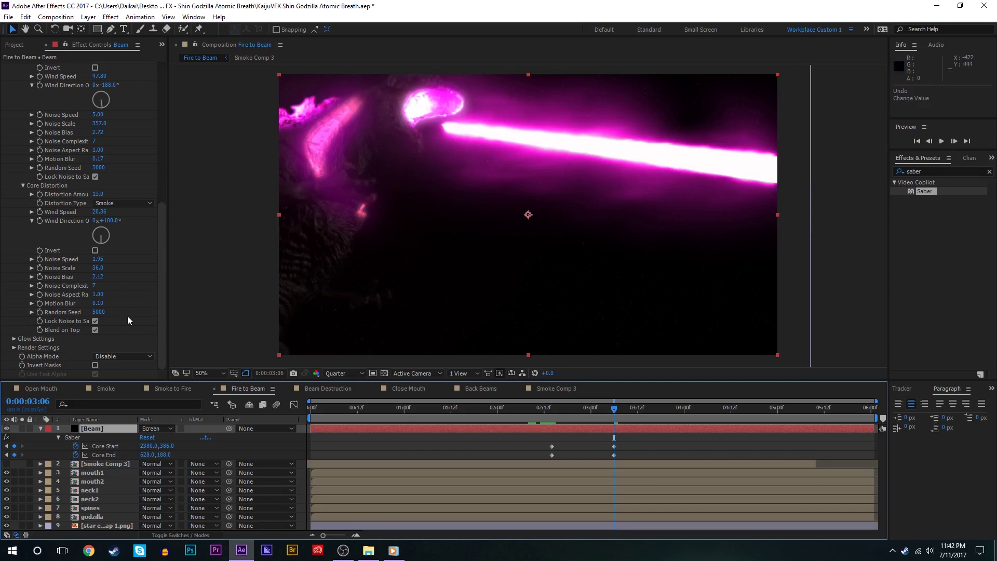
left_click(13, 347)
scroll(13, 345, "down", 3)
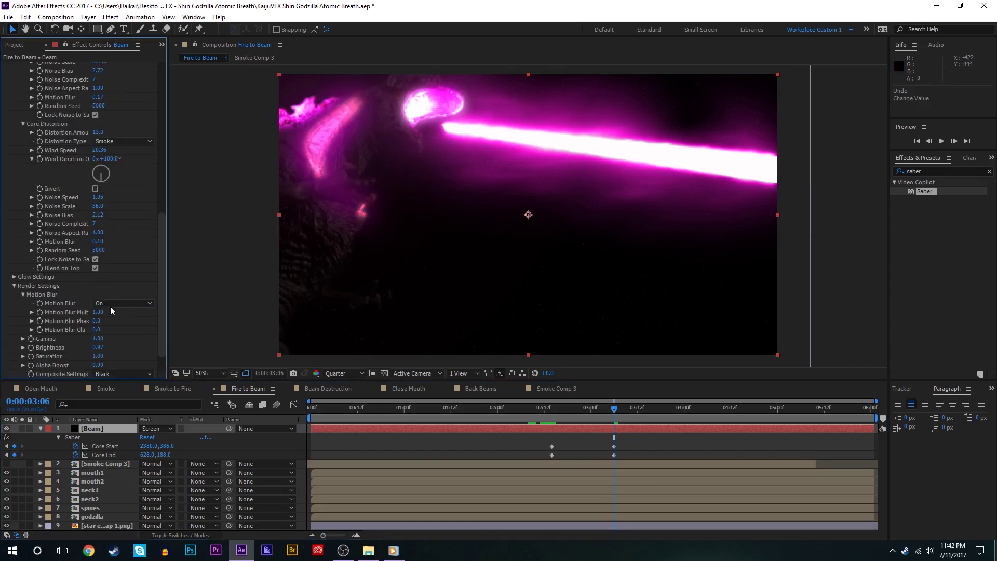
left_click(118, 304)
left_click(119, 325)
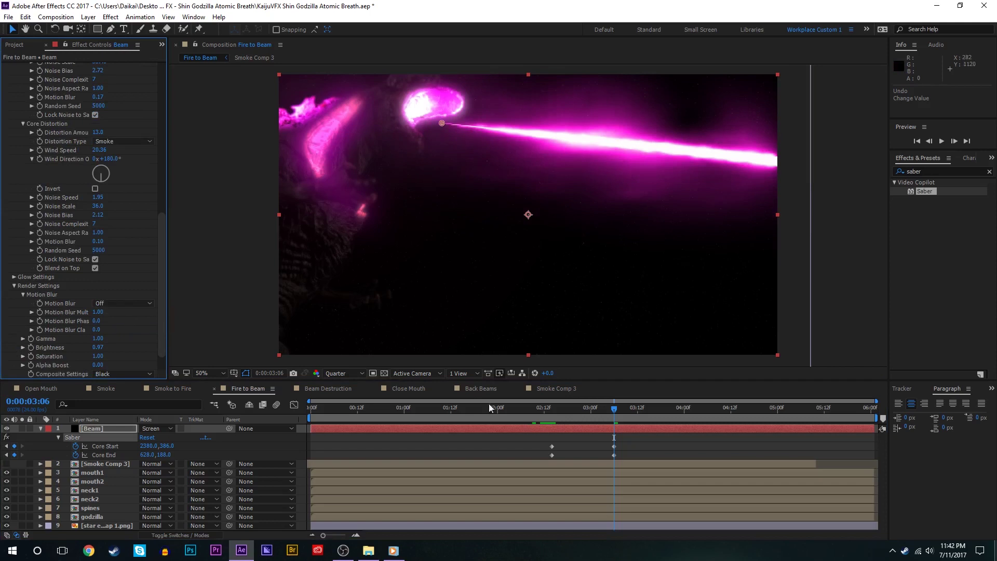
scroll(718, 242, "down", 1)
scroll(718, 242, "up", 1)
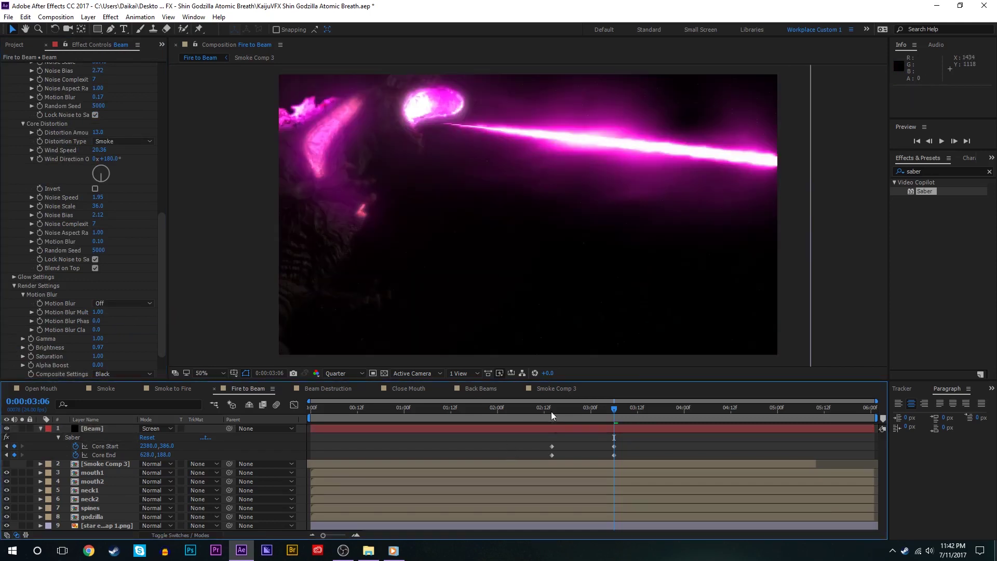
Step: Keyframe the beam's Core End at 867.1, 517.8 at 0:00:02:19 and its Core Start at 1953.5, 807.5 at 0:00:03:01
left_click(552, 410)
left_click(572, 411)
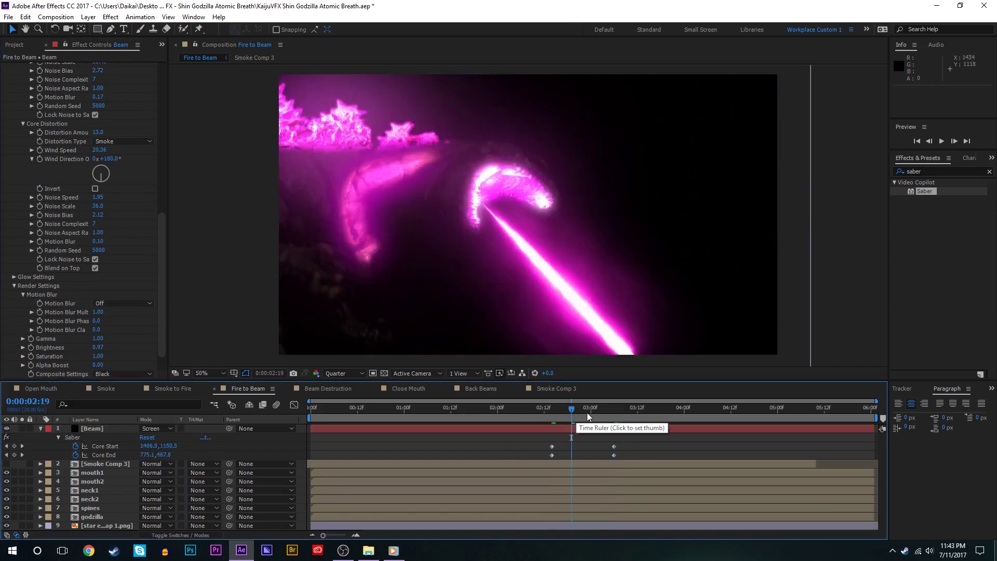
left_click(83, 72)
left_click_drag(482, 202, 505, 210)
left_click(595, 410)
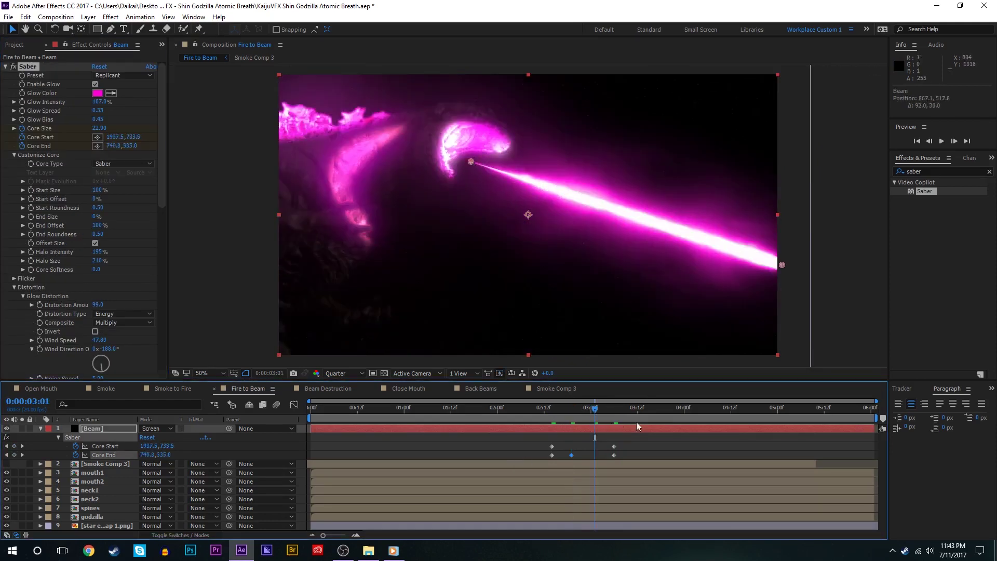
left_click_drag(783, 267, 784, 284)
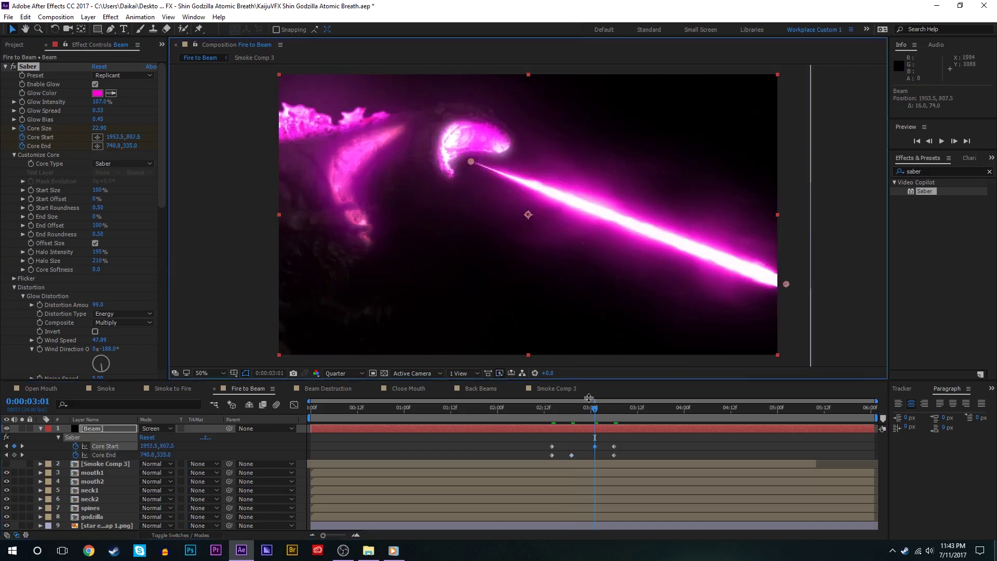
Step: Preview the adjusted beam movement from 0:00:02:12
left_click(544, 409)
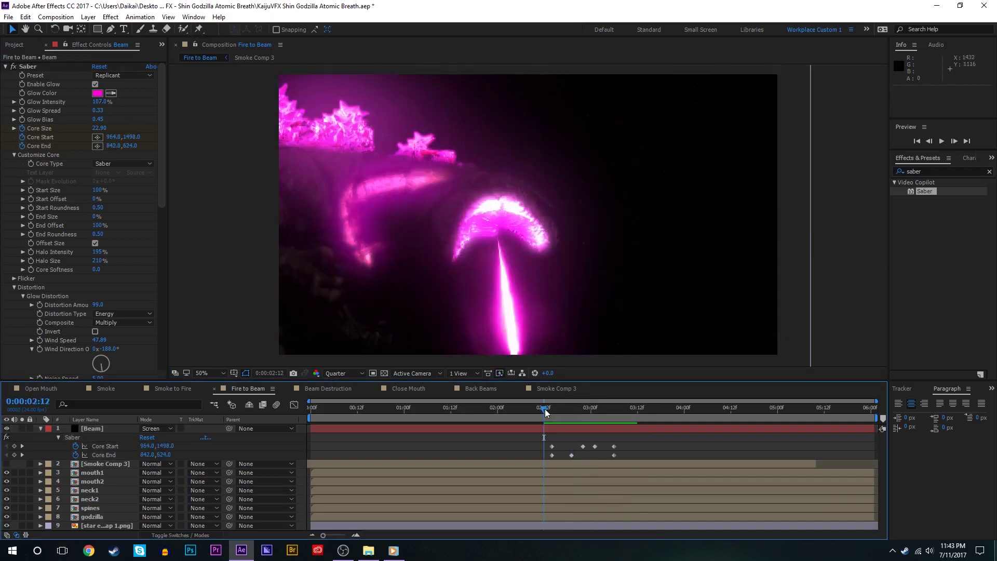
key("space")
left_click(547, 414)
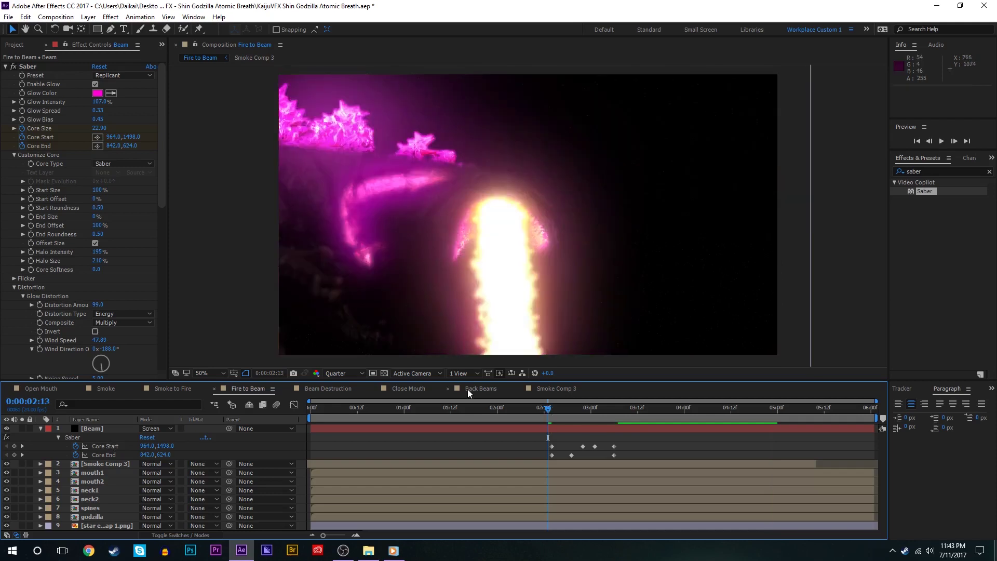
Step: Start the Beam layer at 0:00:01:12 and keyframe its Opacity from 0% there to 100% at 0:00:01:22
left_click(443, 410)
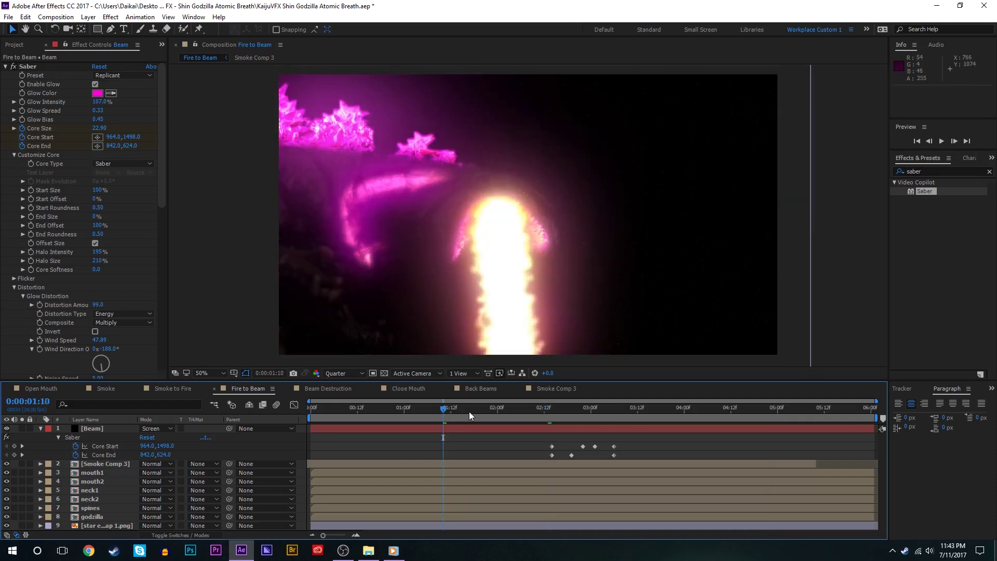
left_click(474, 462)
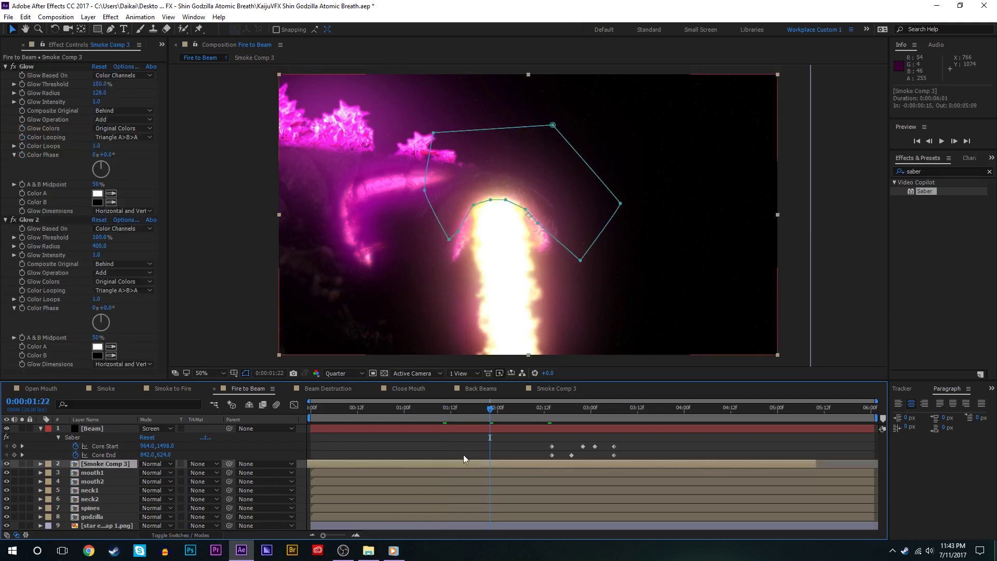
key("t")
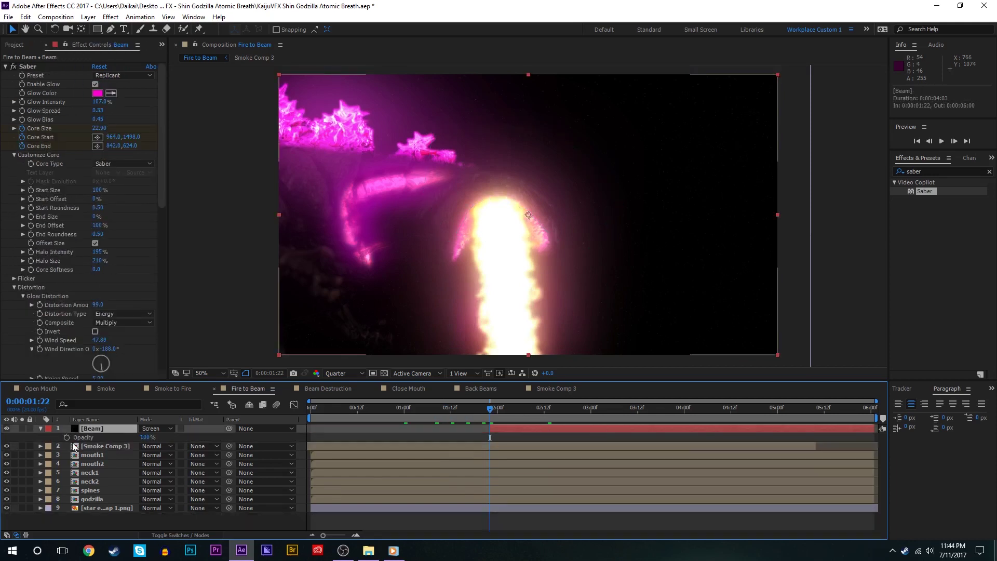
key("u")
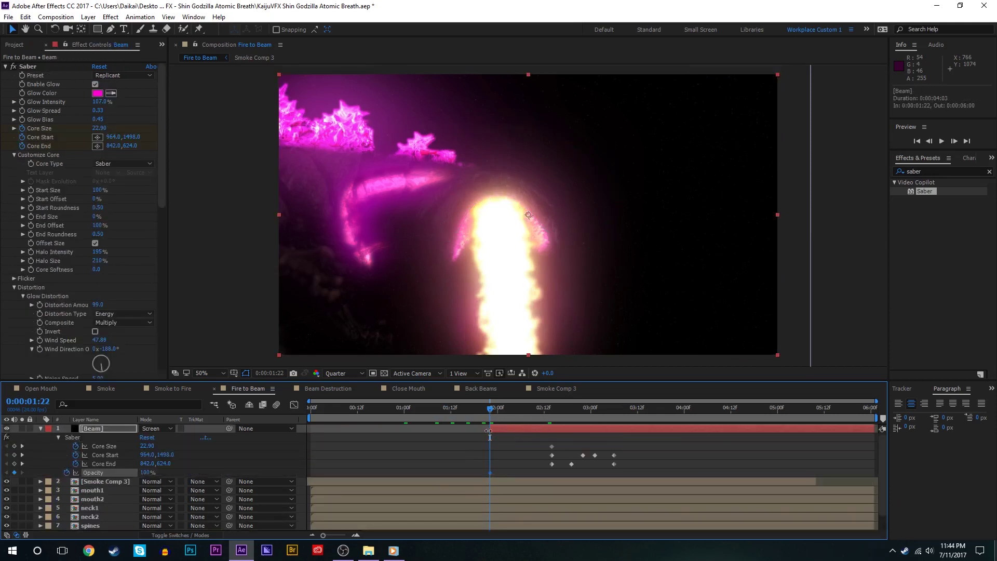
left_click_drag(490, 428, 450, 409)
left_click(490, 473)
left_click_drag(149, 473, 43, 464)
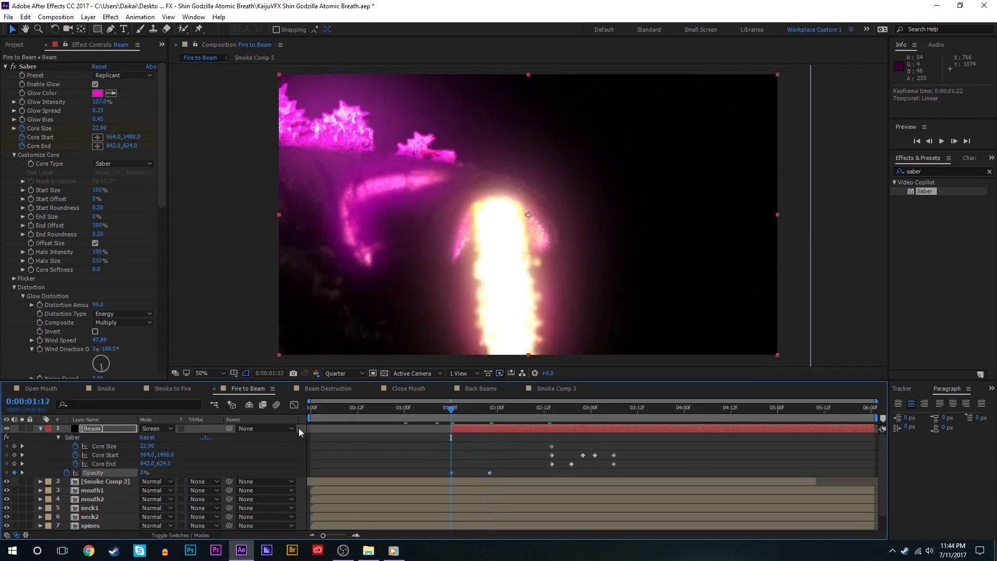
Step: Reveal the Scale of Smoke Comp 3 and move the layer's anchor point down into the flame below the mouth
left_click(466, 482)
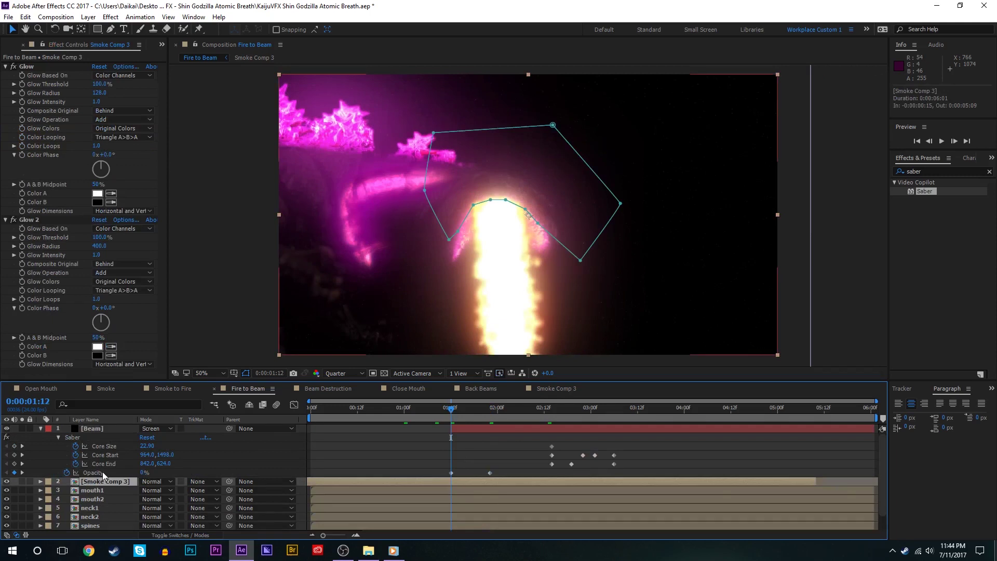
key("s")
scroll(519, 169, "down", 2)
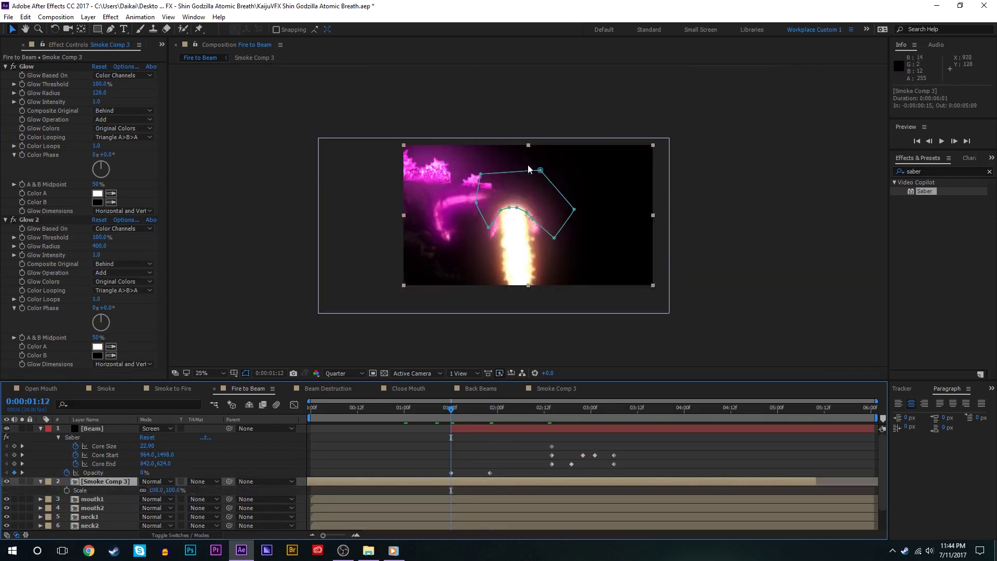
scroll(533, 167, "up", 2)
key("y")
left_click_drag(525, 229, 502, 262)
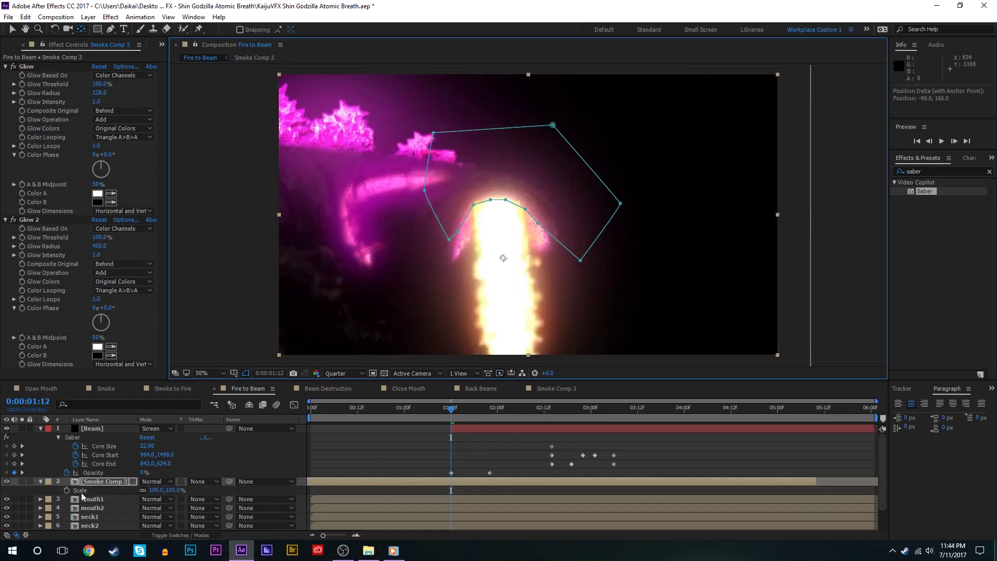
Step: Keyframe Smoke Comp 3's Scale at 0:00:01:12 and narrow the layer horizontally to about 12% at 0:00:01:22
key("v")
left_click(67, 490)
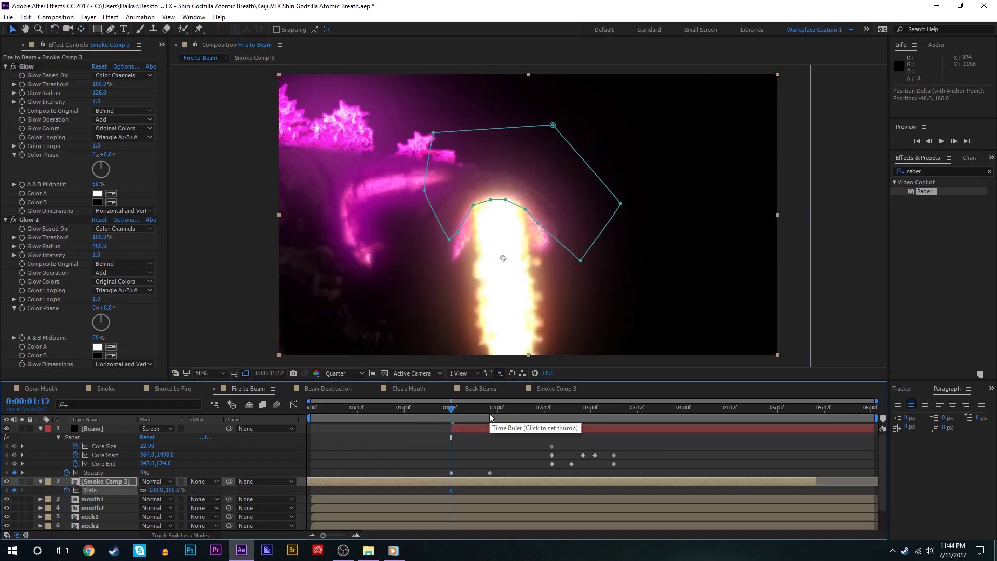
left_click(490, 409)
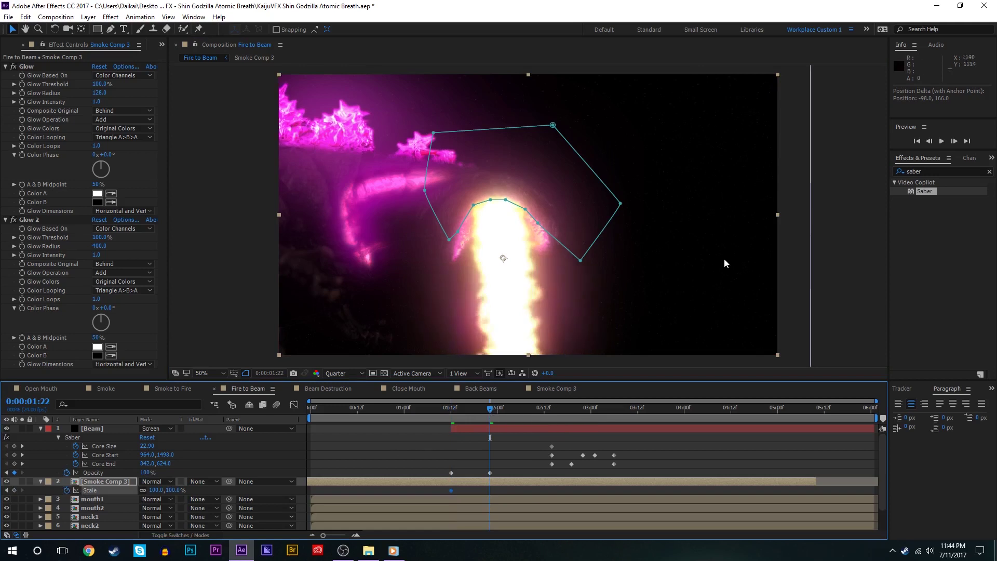
left_click(21, 429)
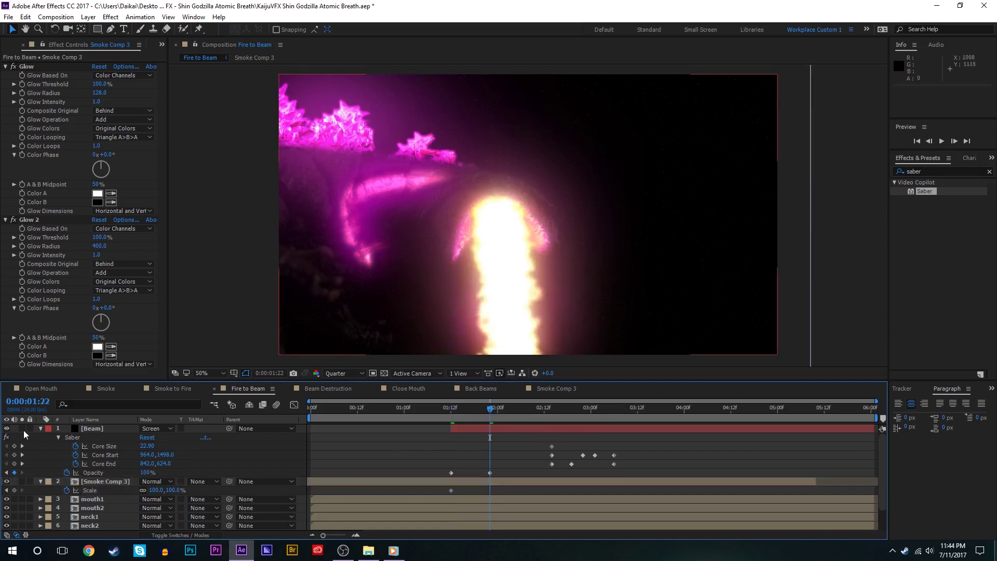
left_click(22, 429)
left_click(474, 481)
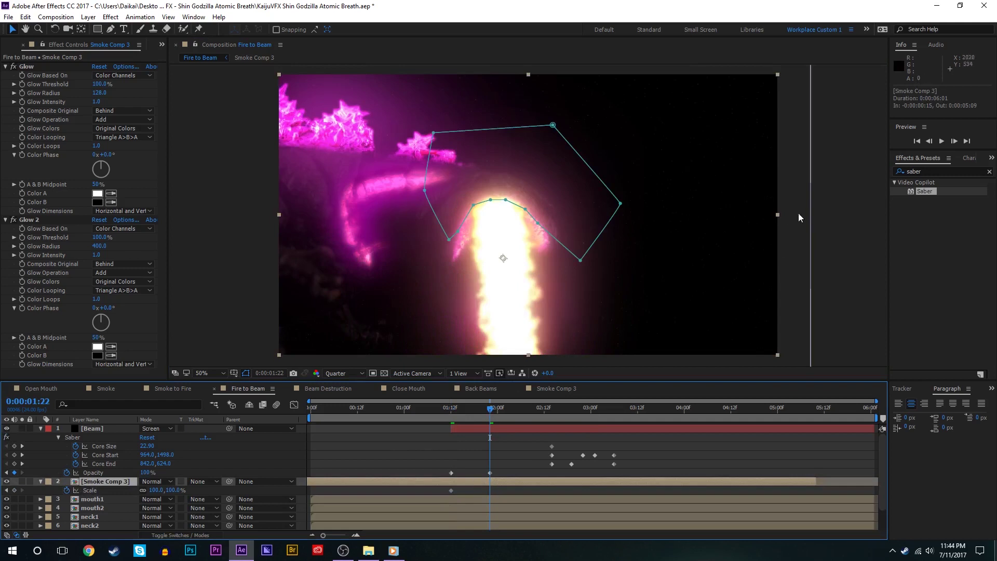
left_click_drag(777, 216, 534, 216)
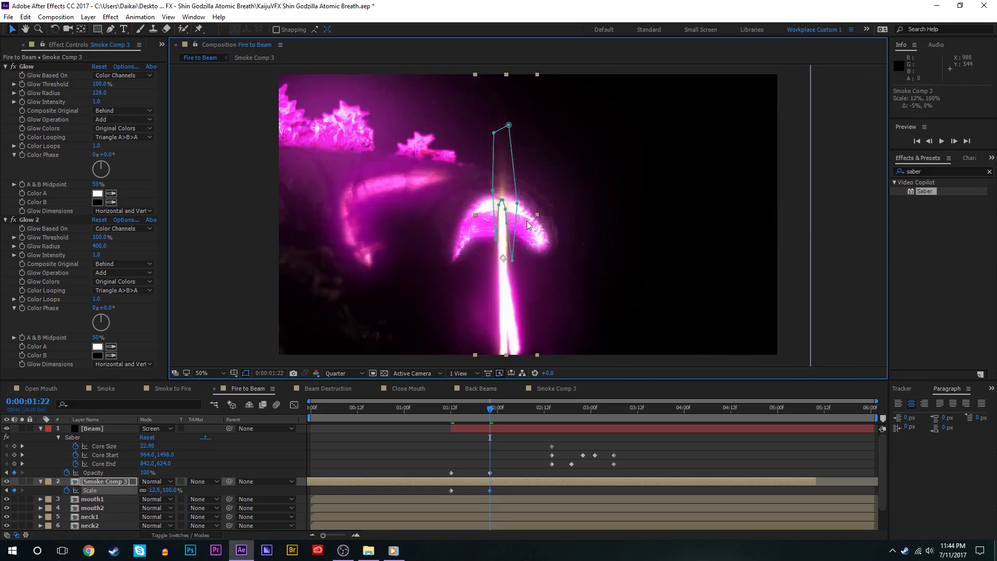
Step: Unlink Smoke Comp 3's Scale proportions and set only its horizontal Scale to 0% at 0:00:01:22
left_click(160, 489)
type("0")
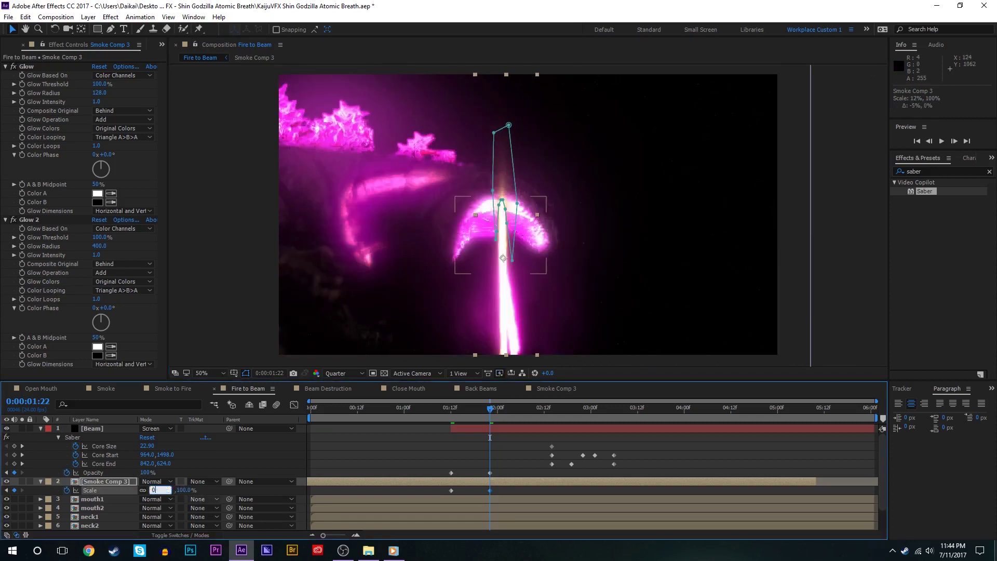
key("Return")
key("ctrl+z")
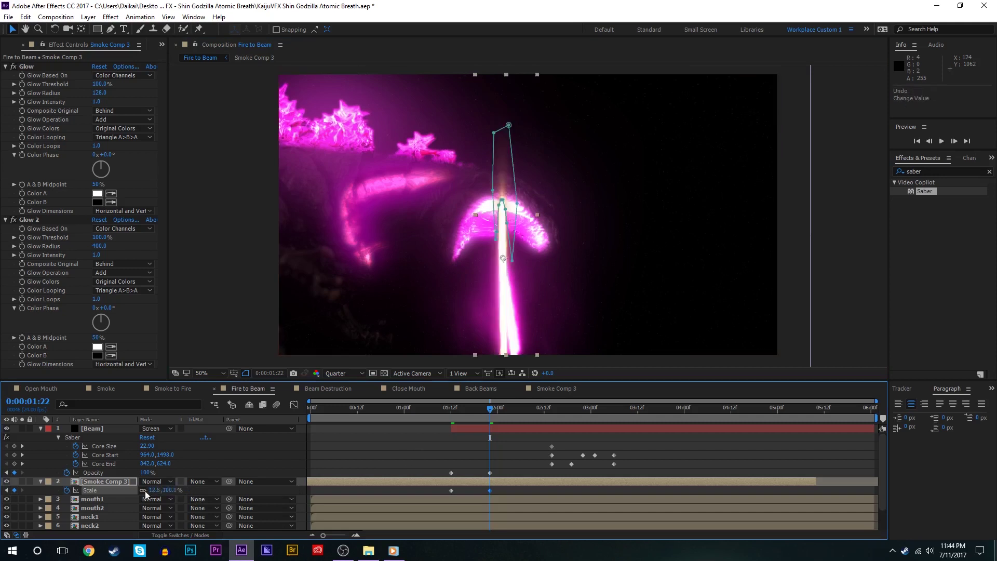
left_click(143, 491)
left_click(155, 491)
type("0")
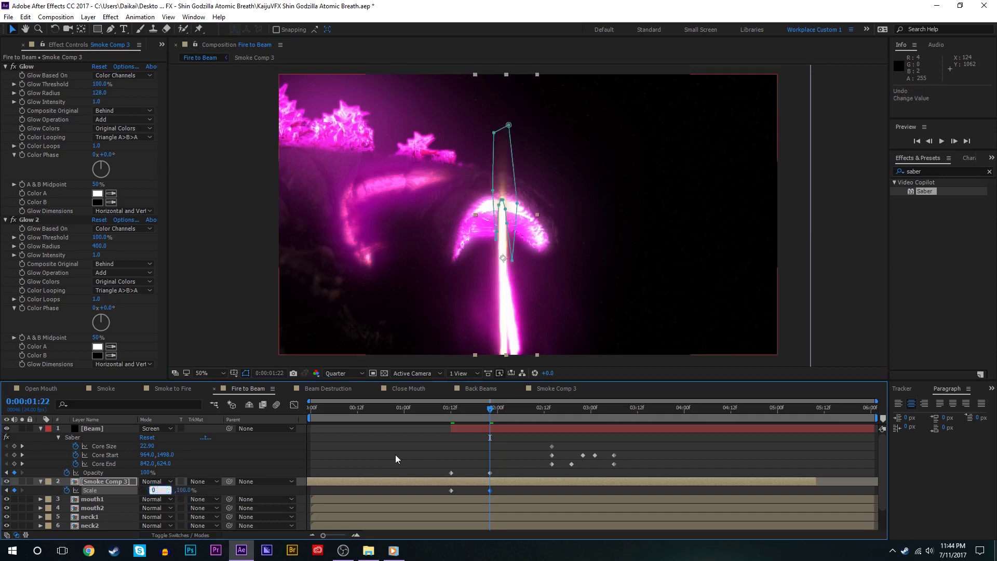
key("Return")
left_click(398, 453)
Step: Start the Beam layer at 0:00:01:00 and move its first Opacity keyframe and Smoke Comp 3's first Scale keyframe there
left_click(451, 411)
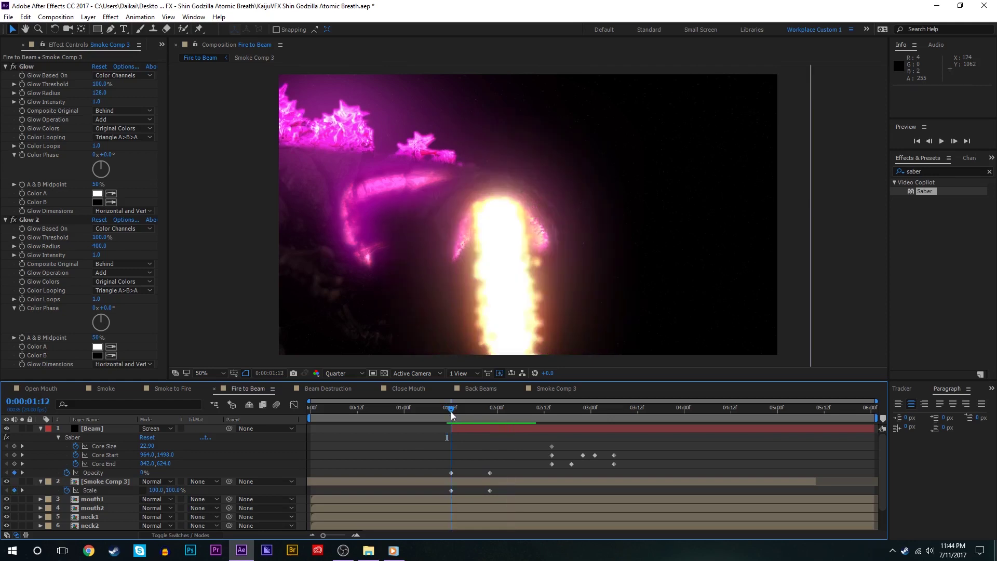
left_click_drag(451, 412, 467, 413)
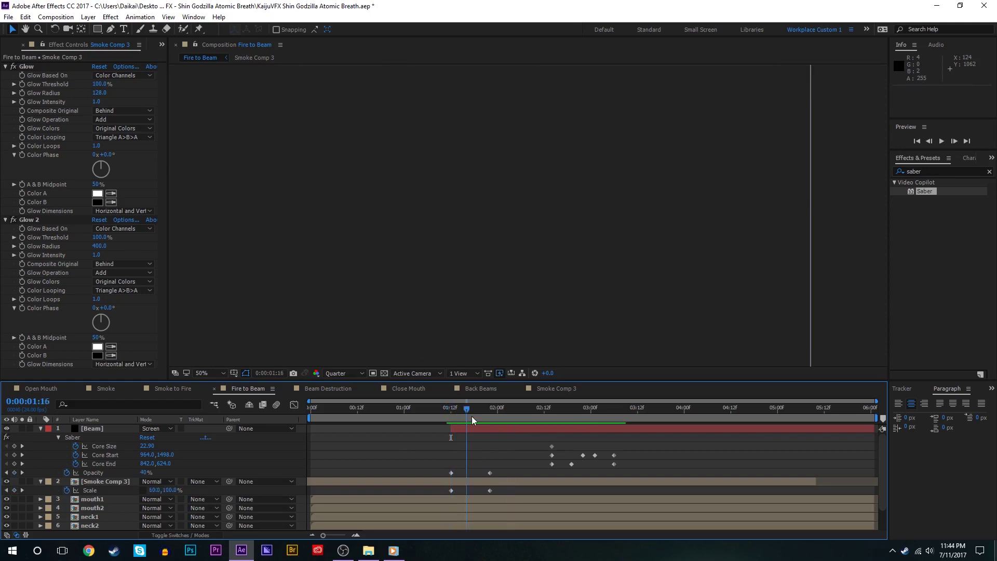
left_click(483, 481)
scroll(448, 428, "down", 1)
scroll(447, 431, "up", 1)
left_click(404, 410)
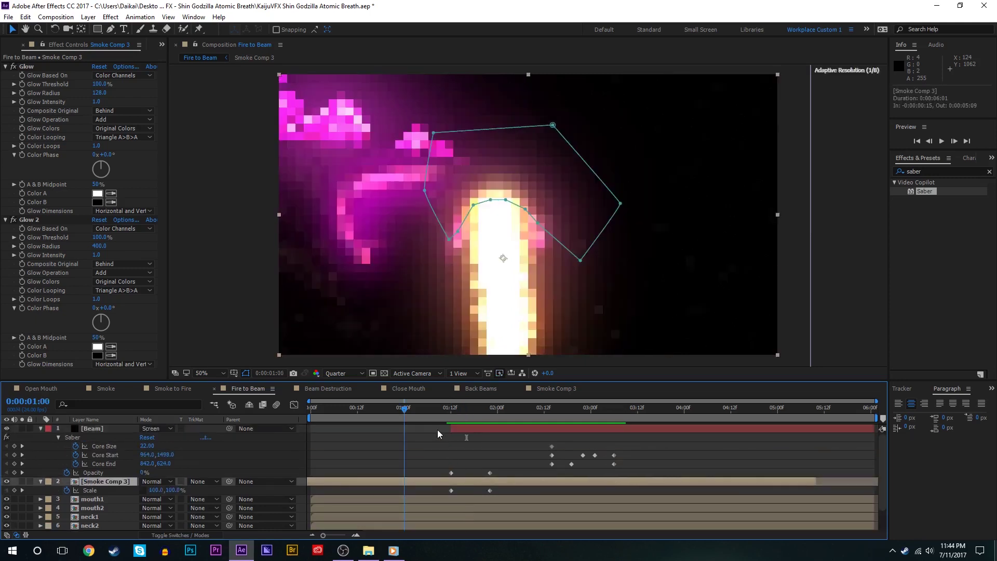
left_click_drag(452, 431, 404, 431)
left_click_drag(441, 466, 414, 479)
Step: Apply Easy Ease to Smoke Comp 3's Scale keyframe at 0:00:01:22 and check the narrowing
left_click(490, 410)
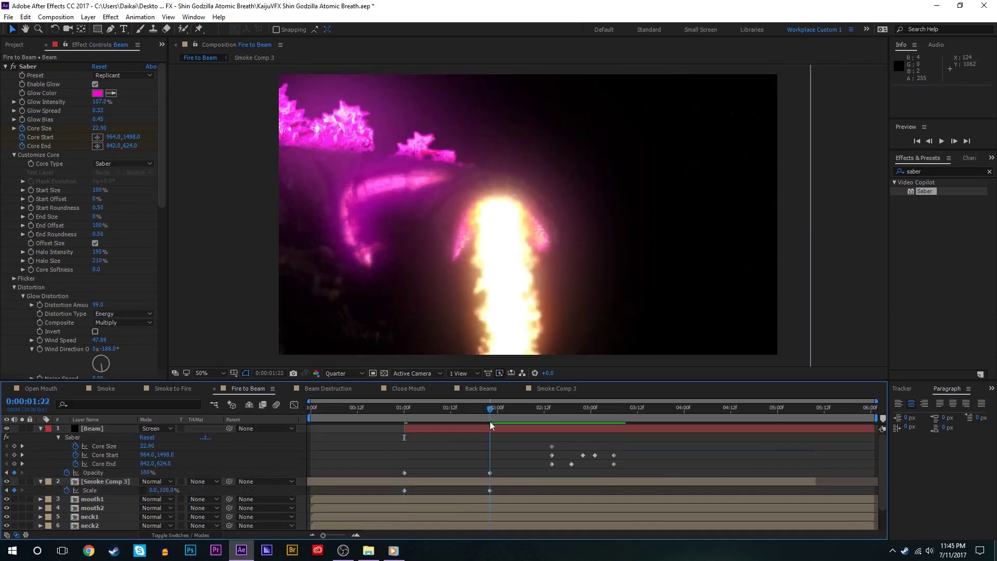
left_click(497, 482)
left_click(489, 490)
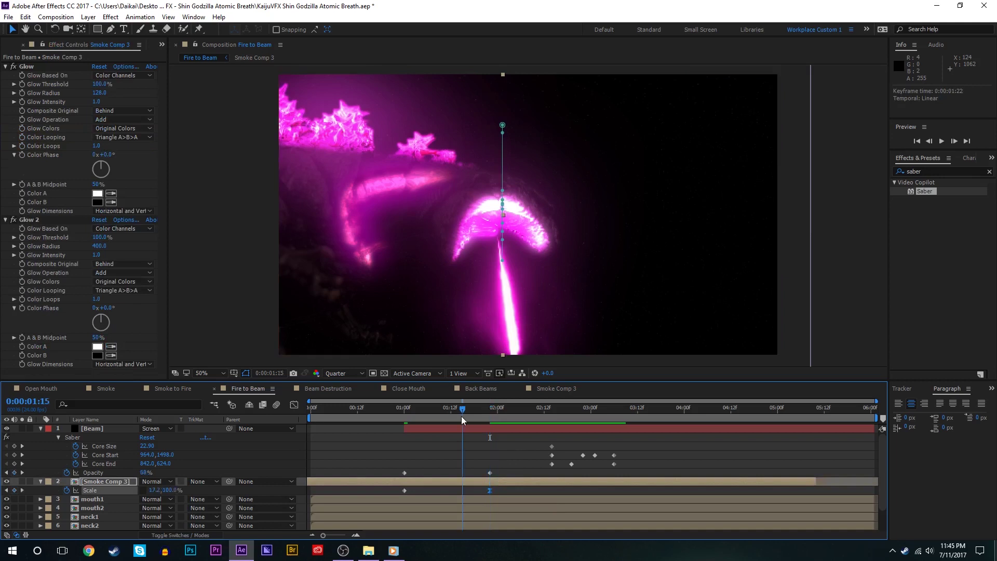
left_click_drag(462, 416, 487, 413)
left_click(512, 445)
Step: Keyframe Smoke Comp 3's Opacity from 100% at 0:00:01:11 to 0% at 0:00:01:22
left_click(418, 481)
left_click(426, 414)
key("t")
left_click(67, 490)
left_click(148, 490)
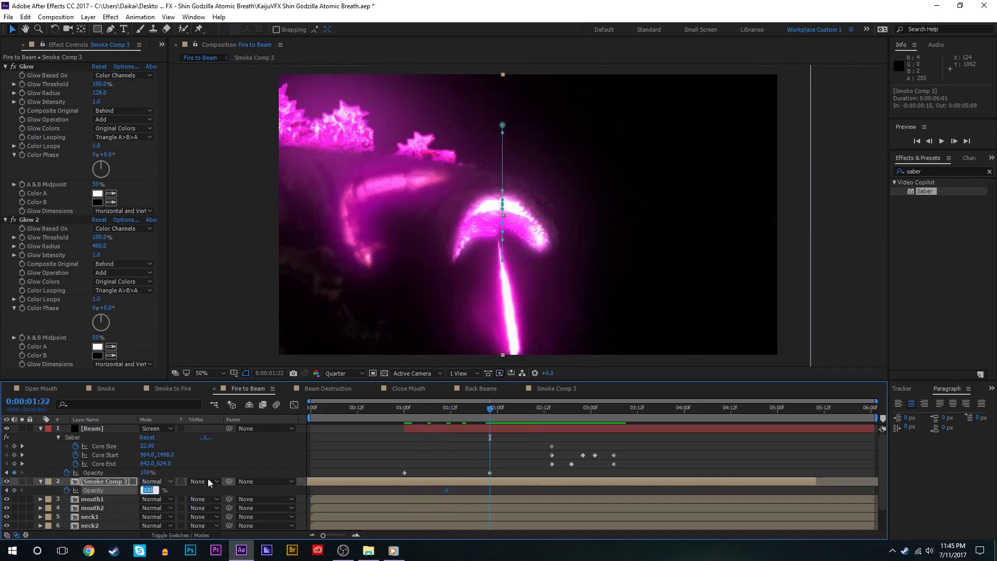
type("0")
key("Return")
left_click_drag(461, 415, 476, 410)
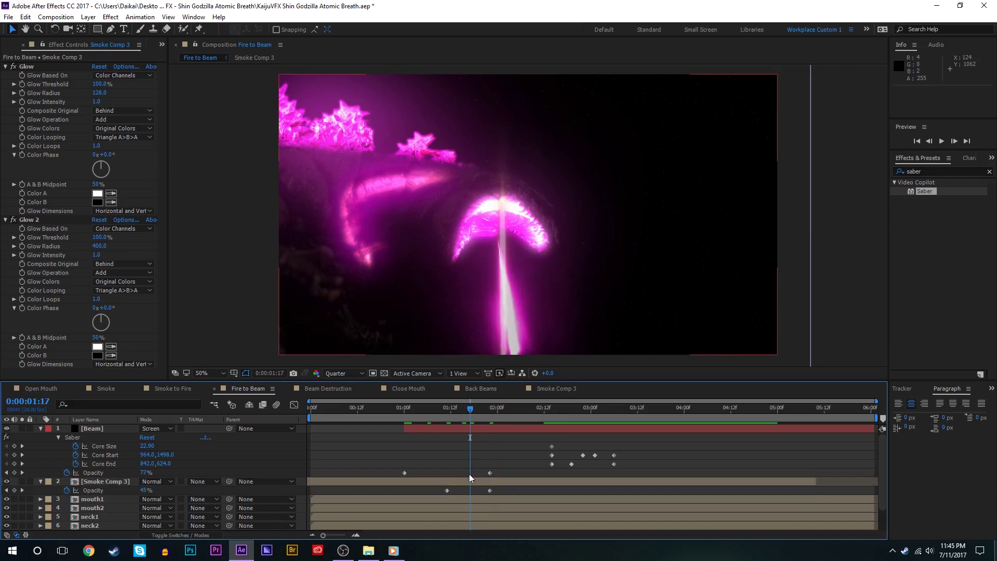
Step: Move the beam's Core Start to 888, 1498 on its first keyframe at 0:00:02:14 and check the alignment with the fire
left_click(481, 428)
left_click_drag(492, 410, 553, 413)
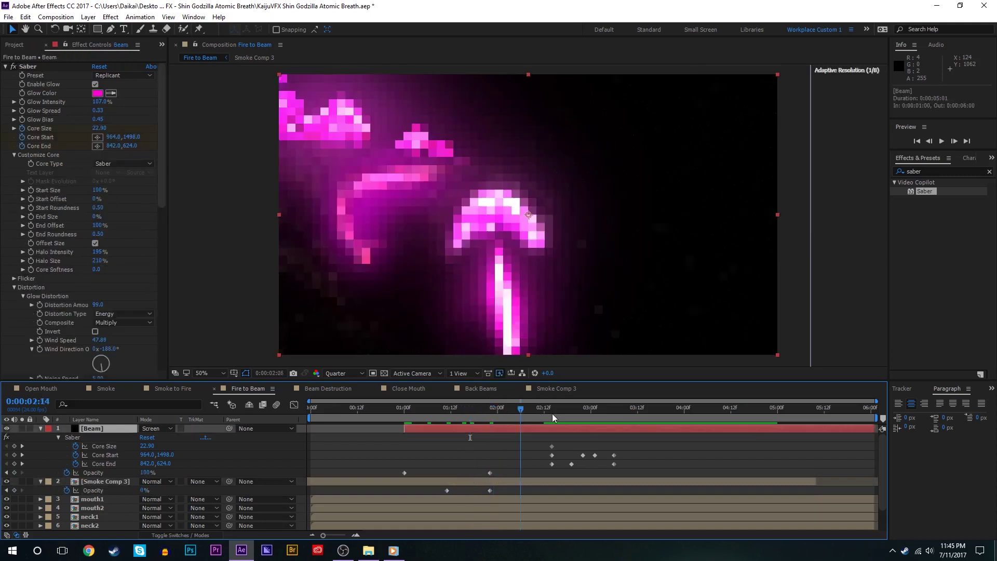
left_click(58, 67)
key("comma")
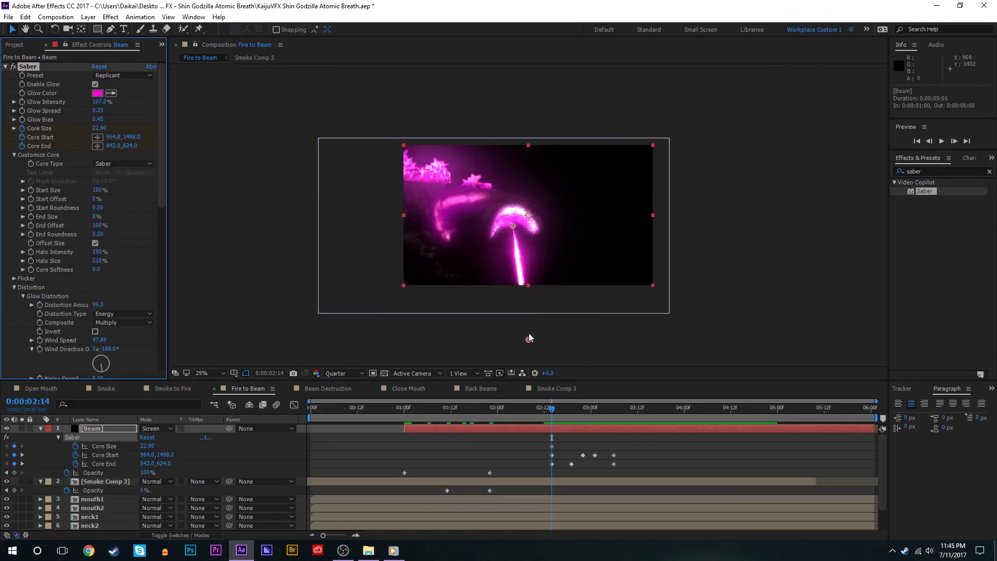
left_click_drag(528, 339, 518, 339)
key("period")
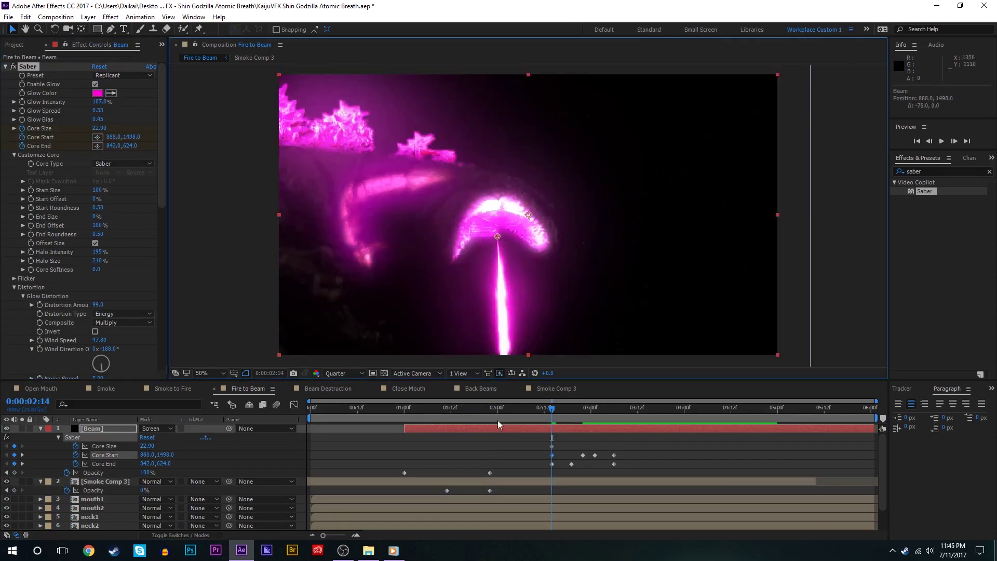
left_click(490, 416)
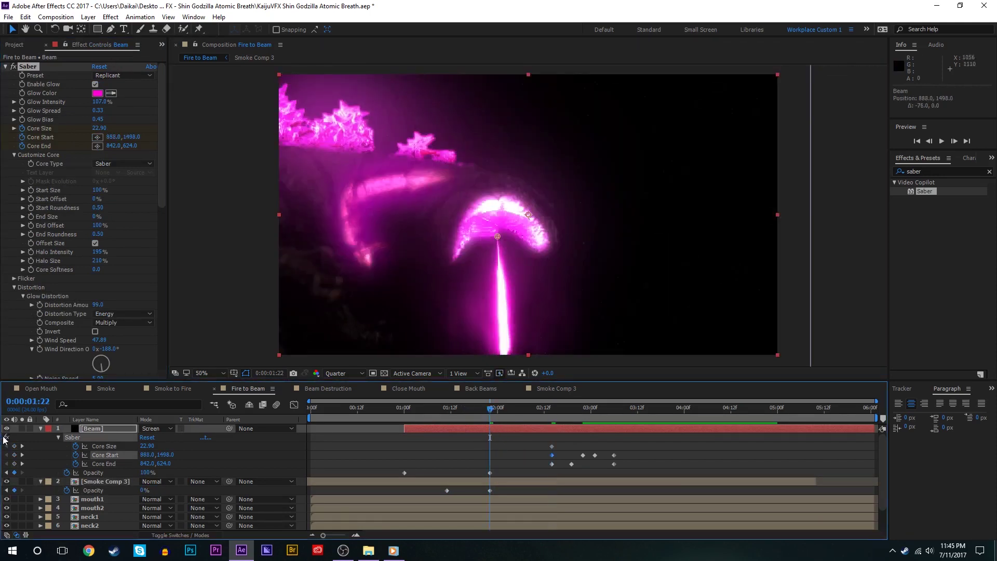
left_click(455, 427)
left_click(458, 414)
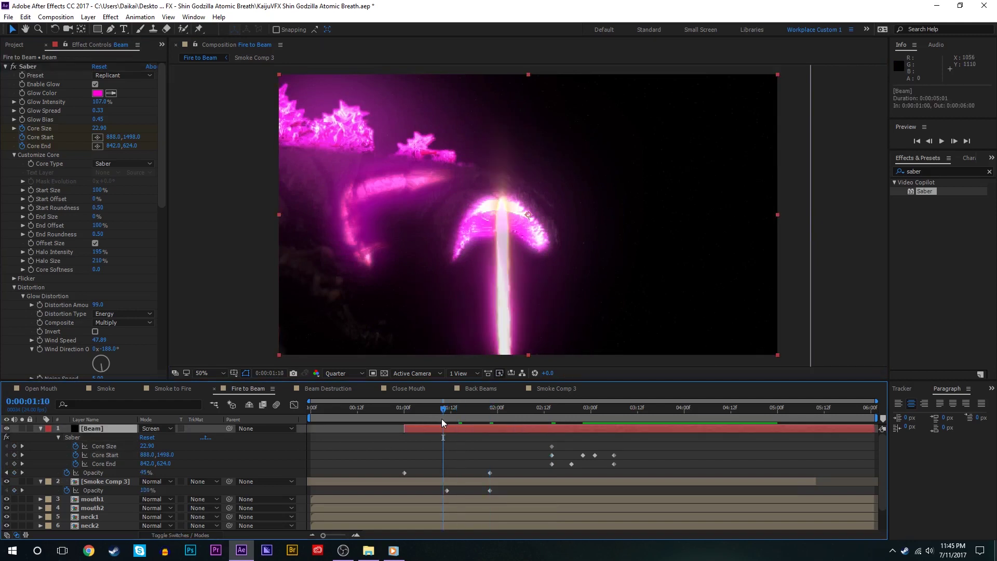
left_click(464, 419)
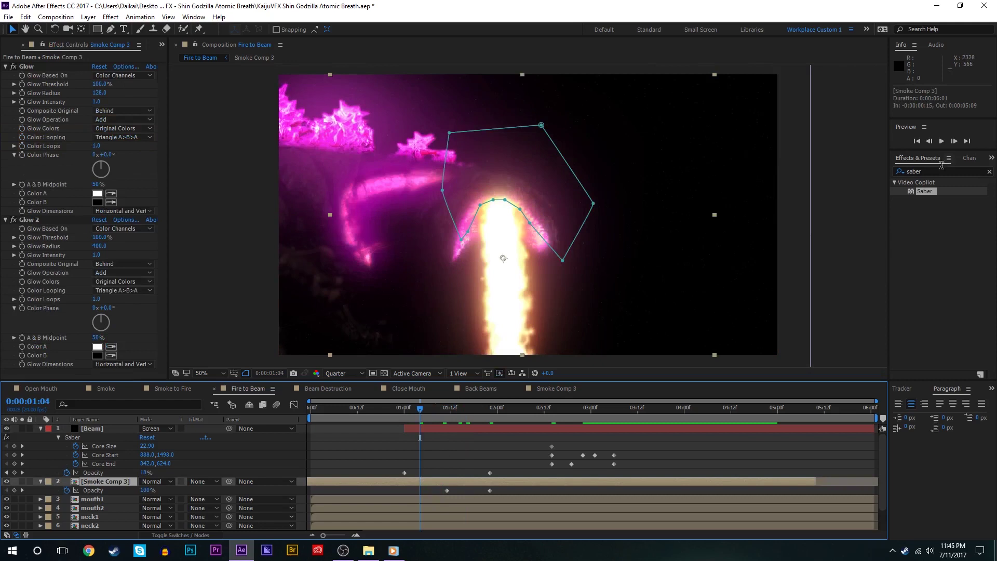
Step: Apply VC Color Vibrance to Smoke Comp 3 and set its Color to orange FF9600 at 0:00:01:00
left_click(940, 170)
type("vc")
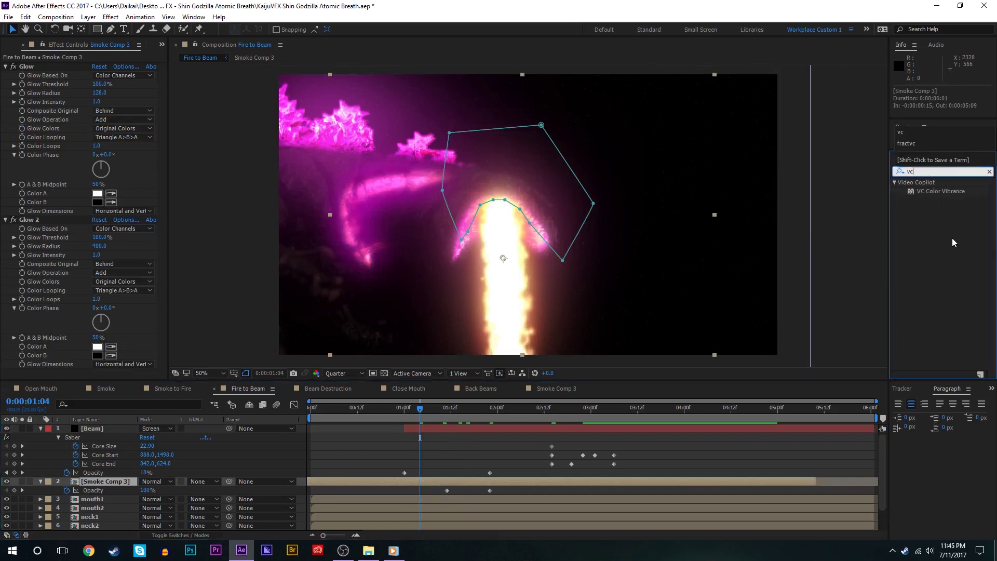
double_click(940, 192)
left_click(406, 411)
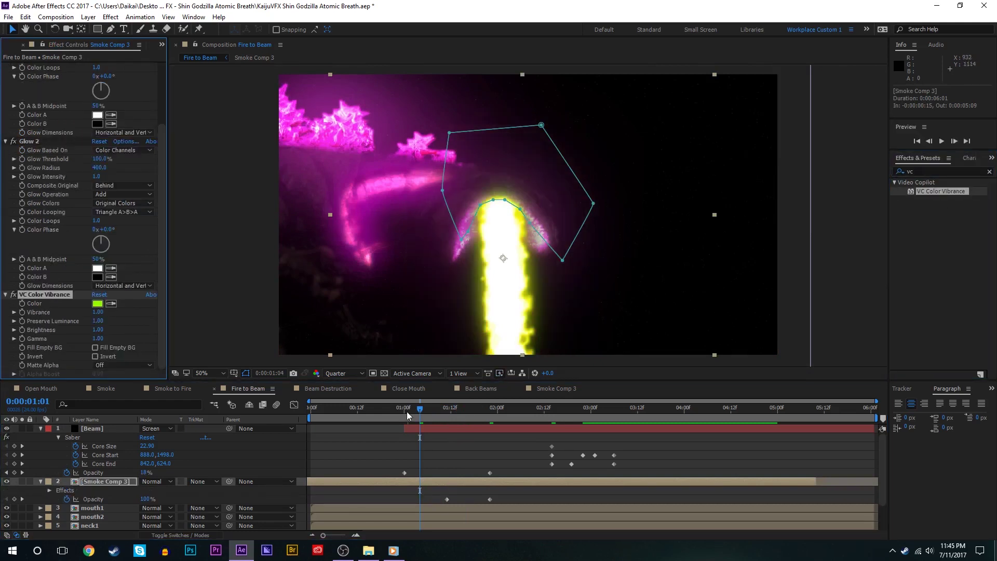
left_click(97, 303)
left_click(155, 152)
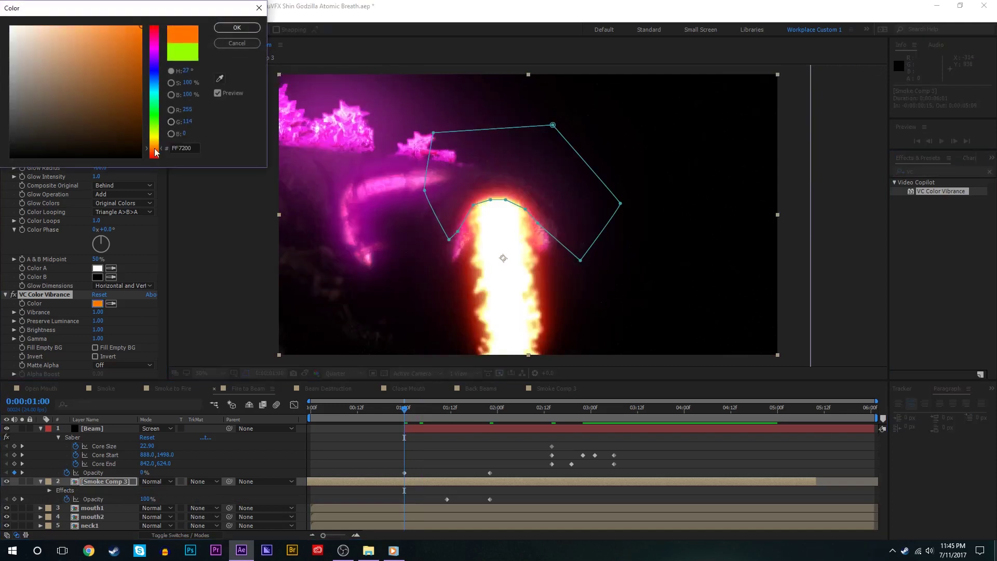
left_click_drag(156, 152, 155, 145)
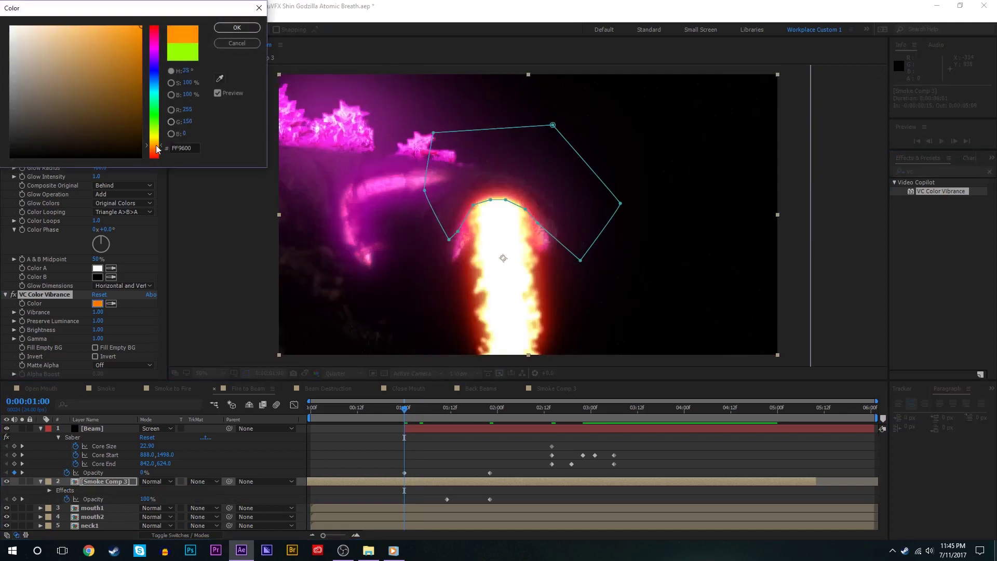
left_click(237, 28)
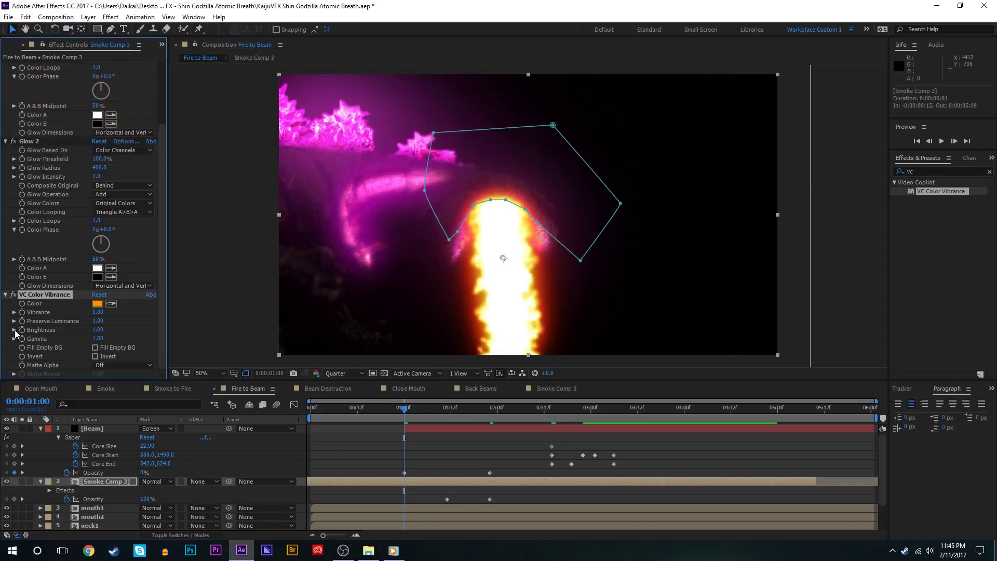
Step: Keyframe the VC Color Vibrance Color from orange at 0:00:01:00 to magenta at 0:00:01:22 and reveal Smoke Comp 3's keyframed properties
left_click(486, 409)
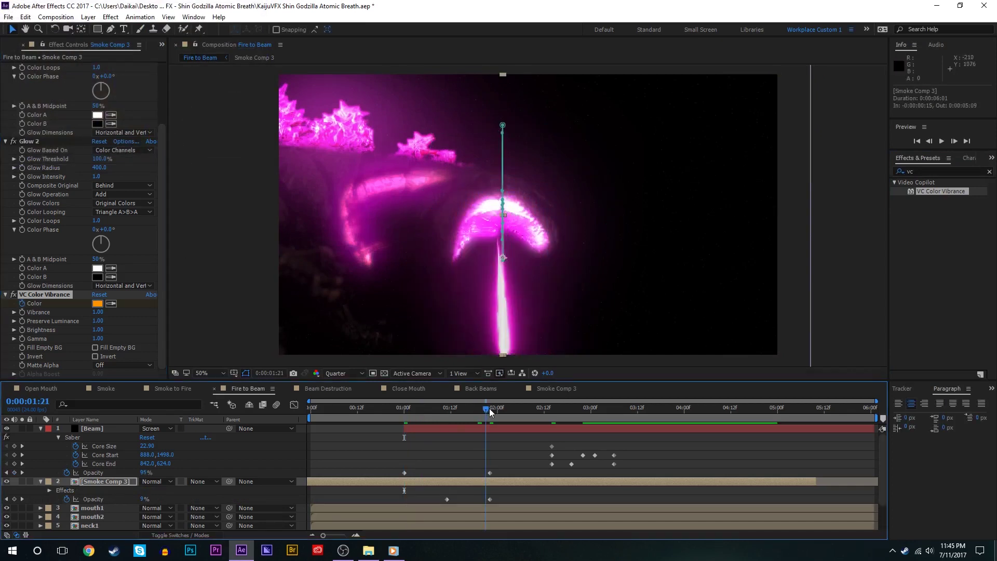
left_click(97, 304)
left_click_drag(154, 61, 155, 46)
left_click(232, 29)
left_click_drag(476, 412, 459, 415)
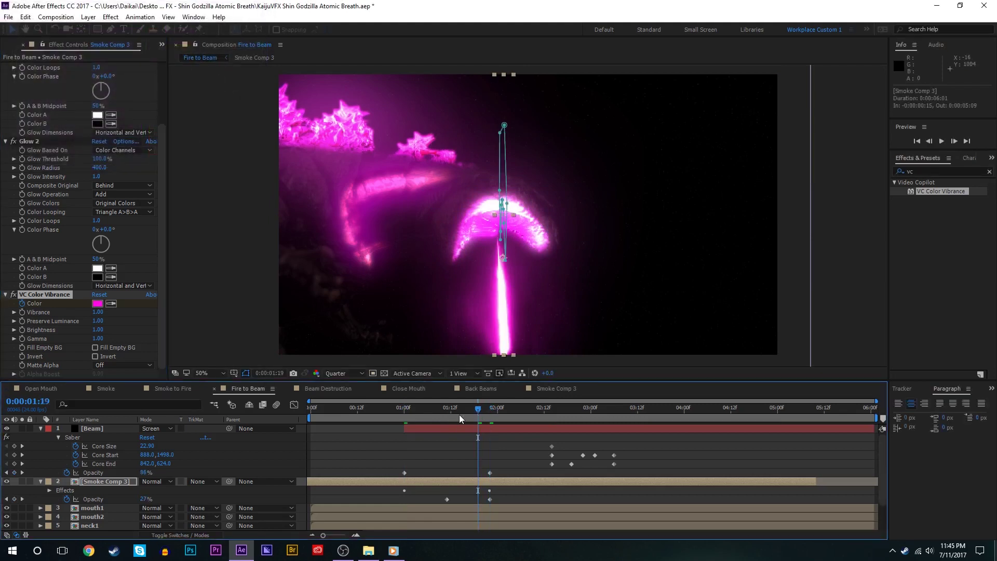
left_click(423, 414)
left_click(427, 414)
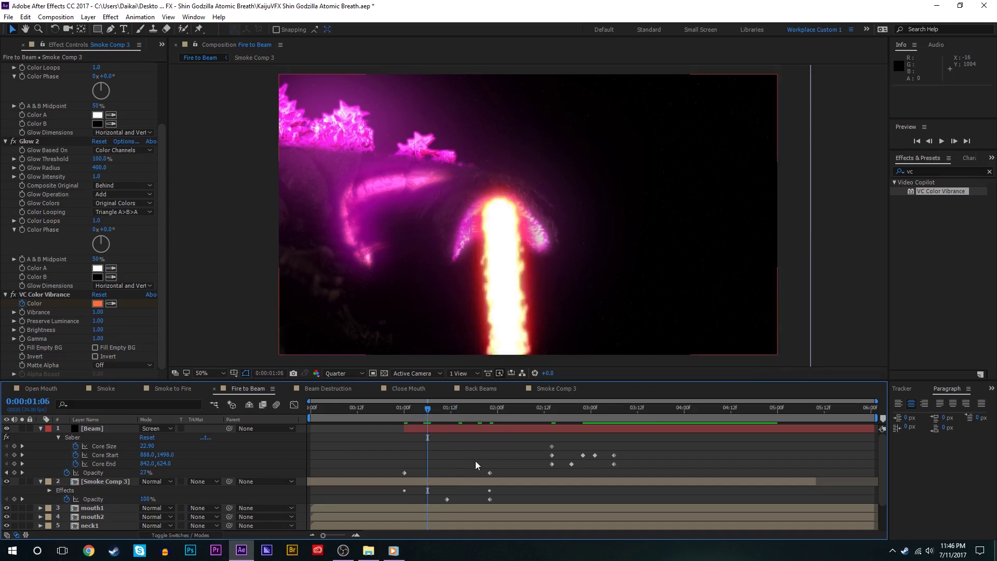
left_click(469, 482)
key("u")
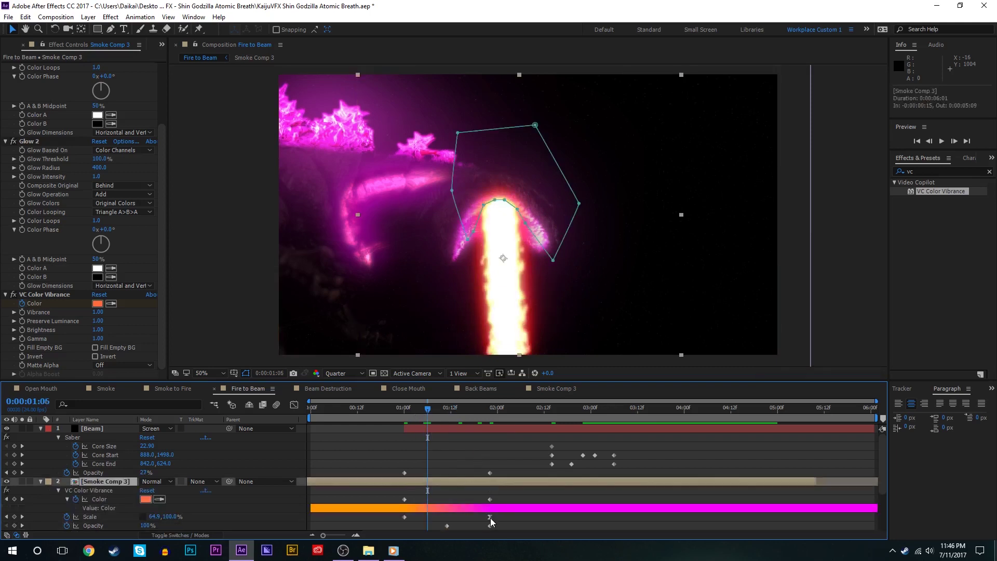
Step: Inside Smoke Comp 3, keyframe the Smoke layer's Birth Rate from 0:00:01:00 down to 0 at 0:00:01:14, and return to Fire to Beam
double_click(441, 482)
left_click(426, 427)
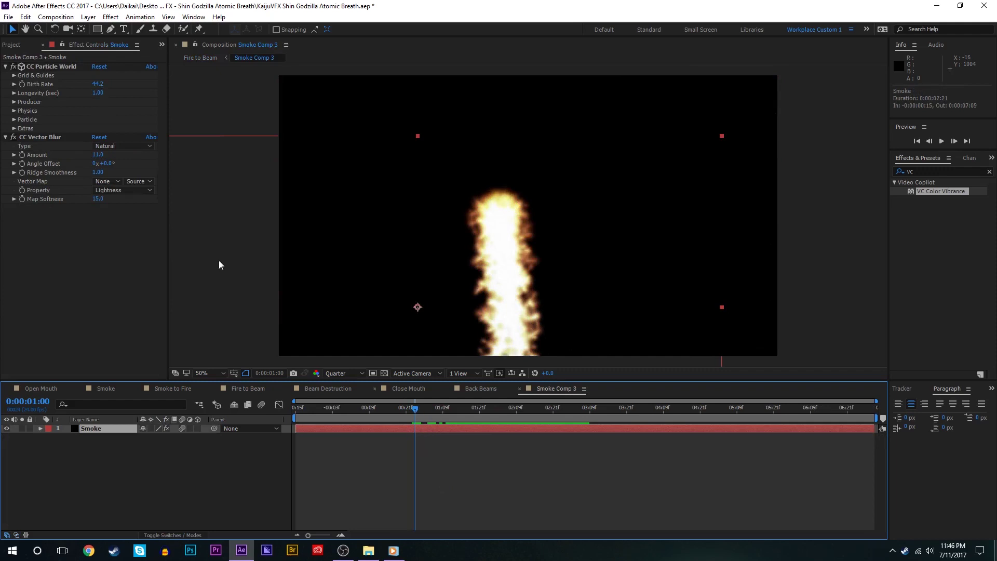
left_click(22, 84)
left_click(435, 409)
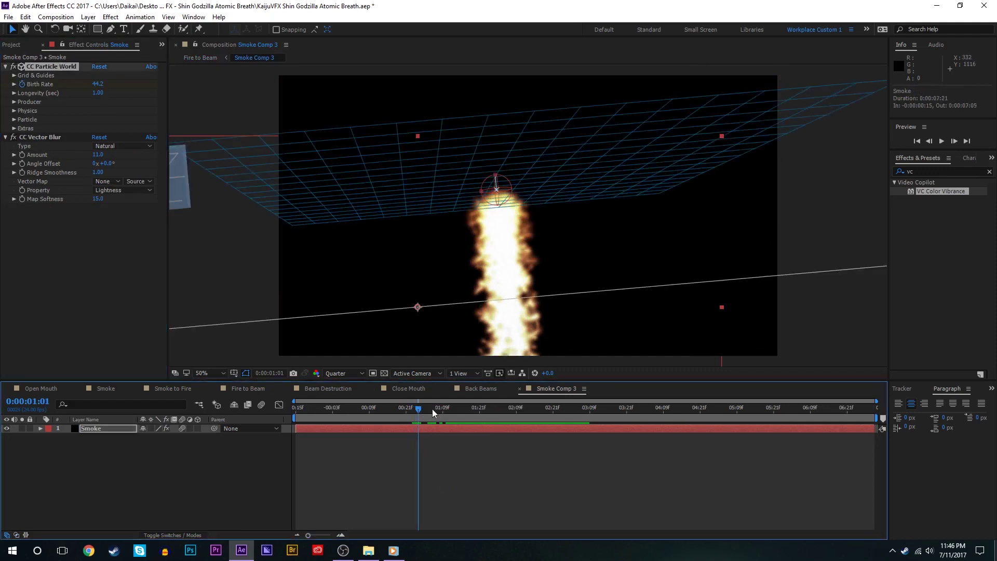
left_click_drag(450, 407, 459, 407)
left_click(98, 85)
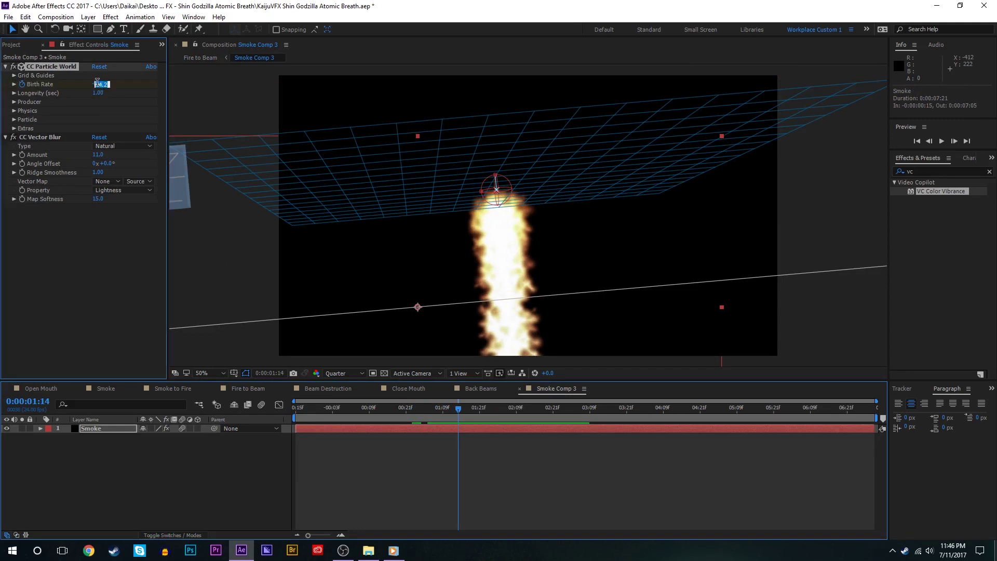
type("0")
key("Return")
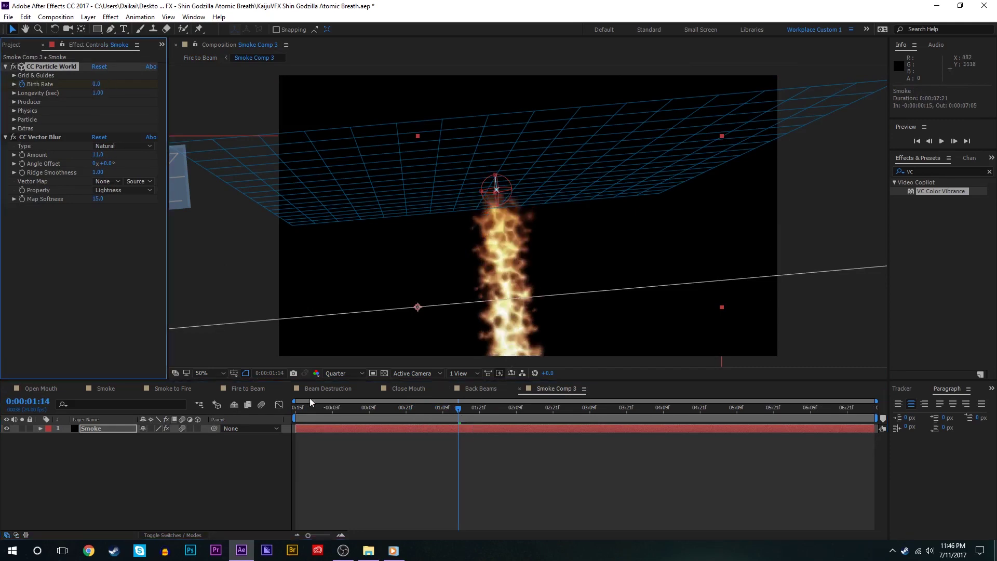
left_click(225, 391)
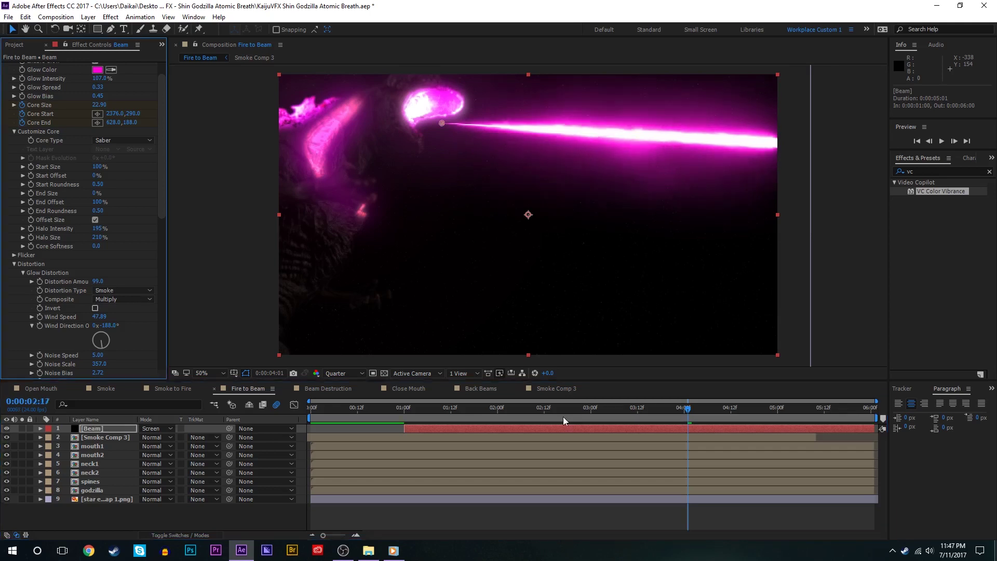
Step: Try to nudge Smoke Comp 3's mask points at the top of the fire at 0:00:01:13
left_click(562, 417)
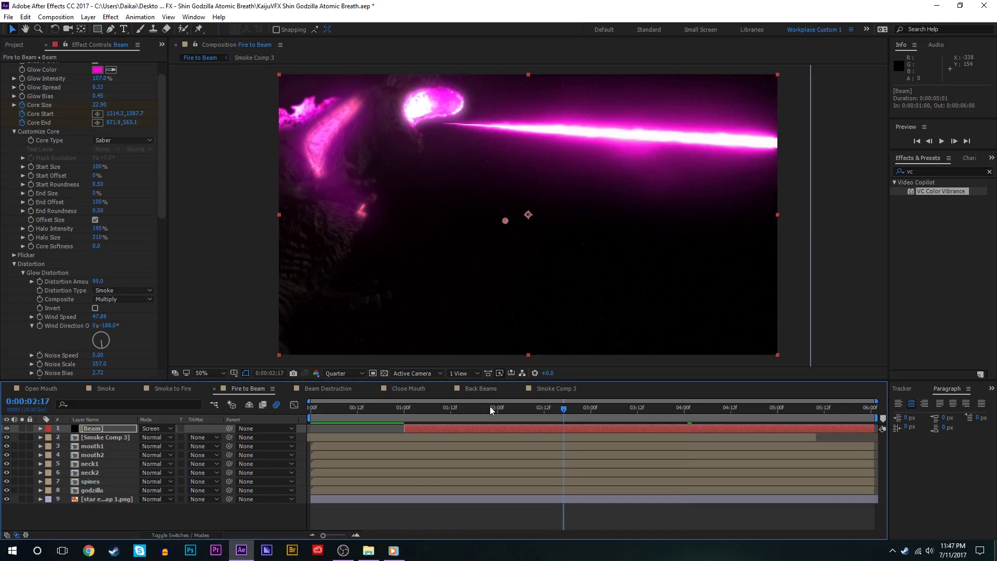
left_click_drag(490, 406, 455, 408)
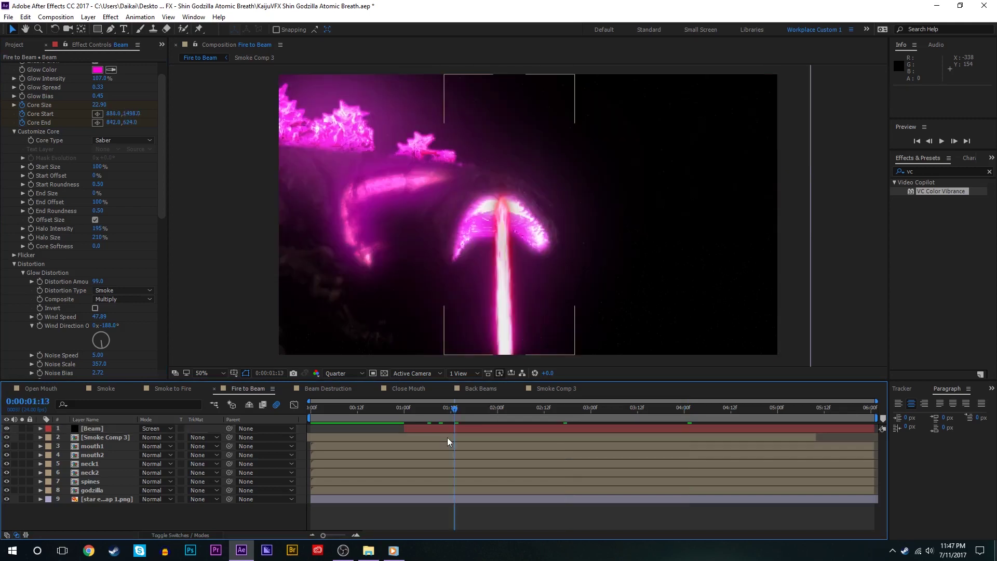
left_click(447, 438)
left_click_drag(504, 200, 506, 203)
left_click_drag(500, 201, 499, 204)
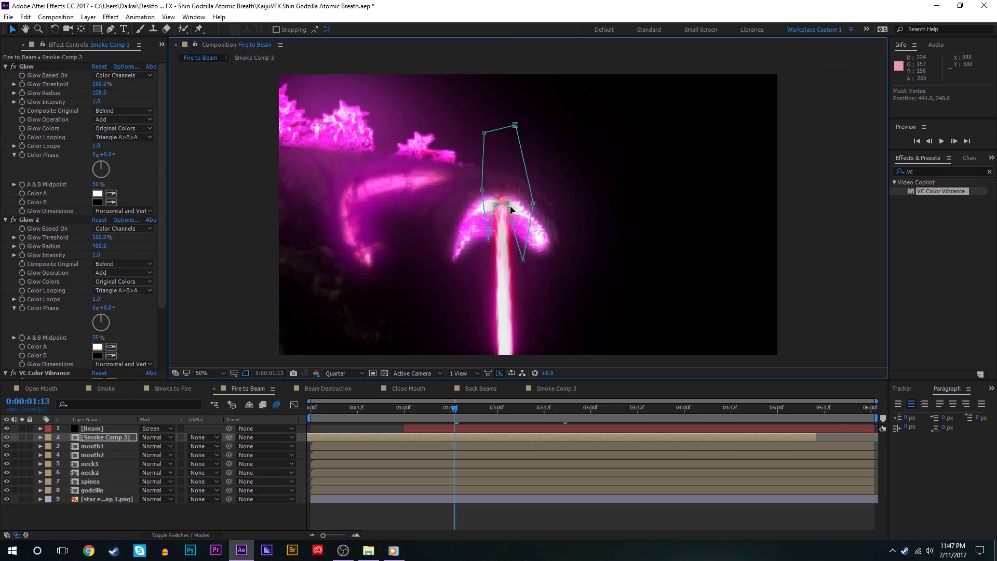
left_click(498, 507)
left_click(450, 437)
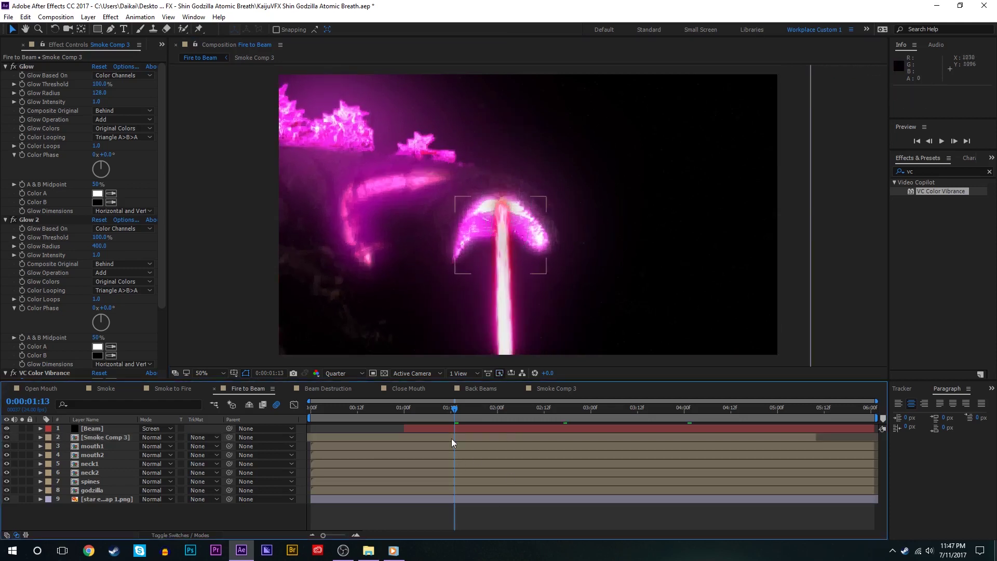
Step: Keyframe Smoke Comp 3's Mask Path at 0:00:01:07 and shift the mask down over the beam's origin at 0:00:01:18
left_click(431, 413)
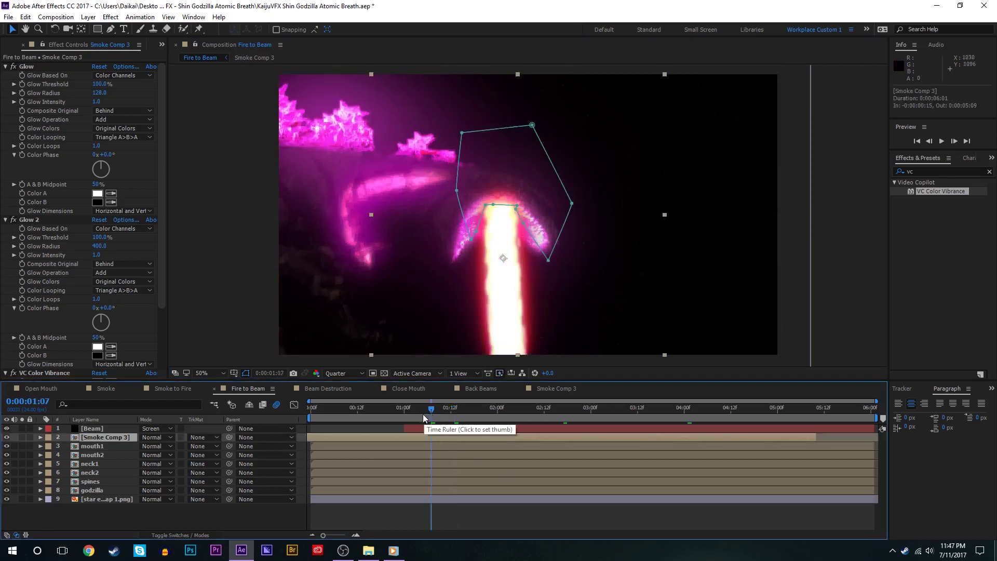
key("n")
key("m")
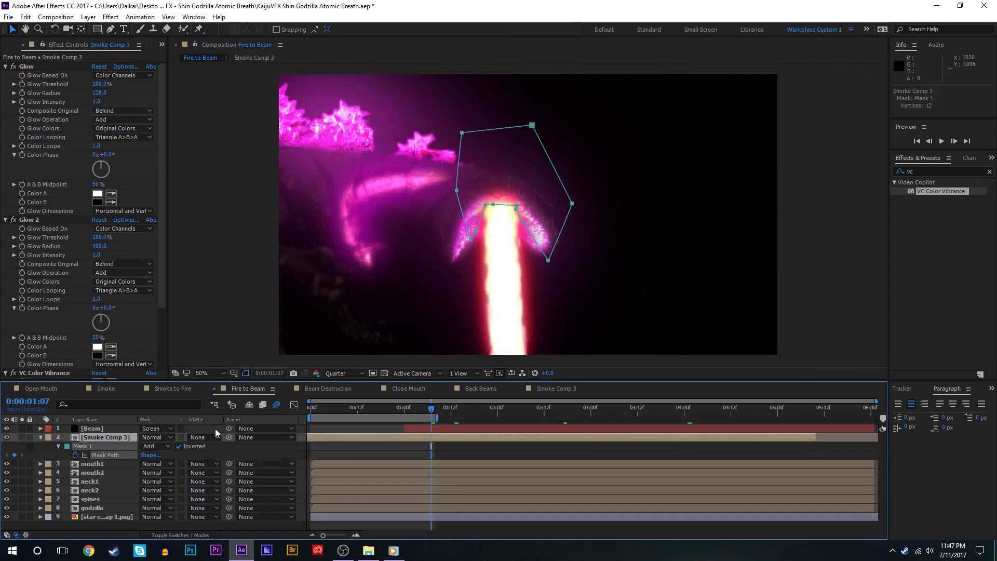
double_click(476, 414)
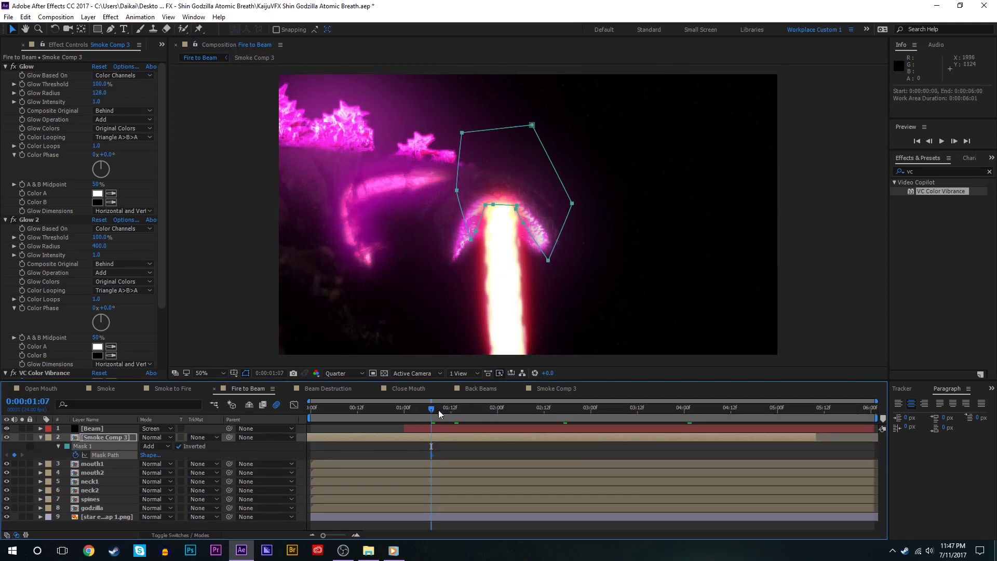
left_click_drag(438, 409, 474, 410)
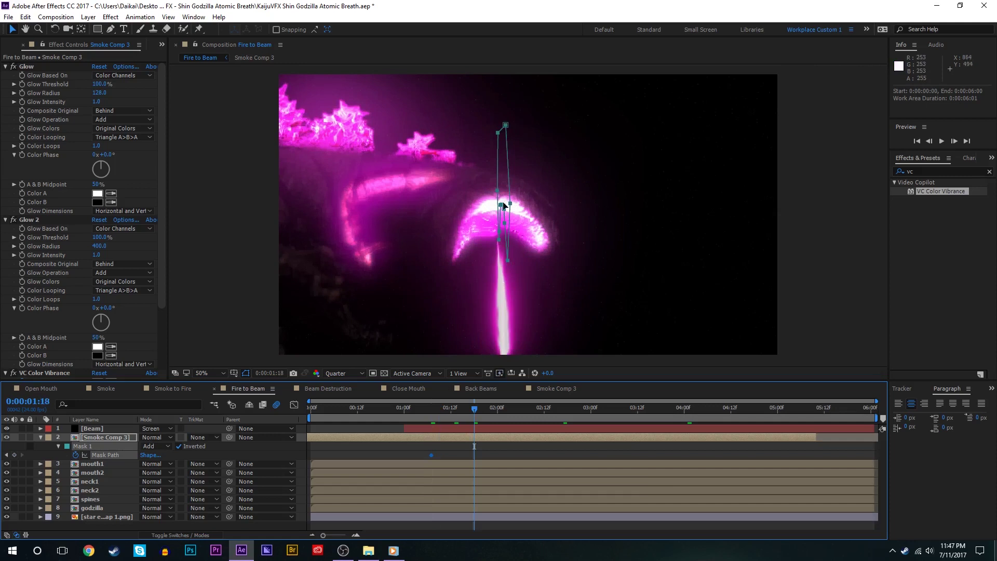
left_click_drag(504, 205, 499, 229)
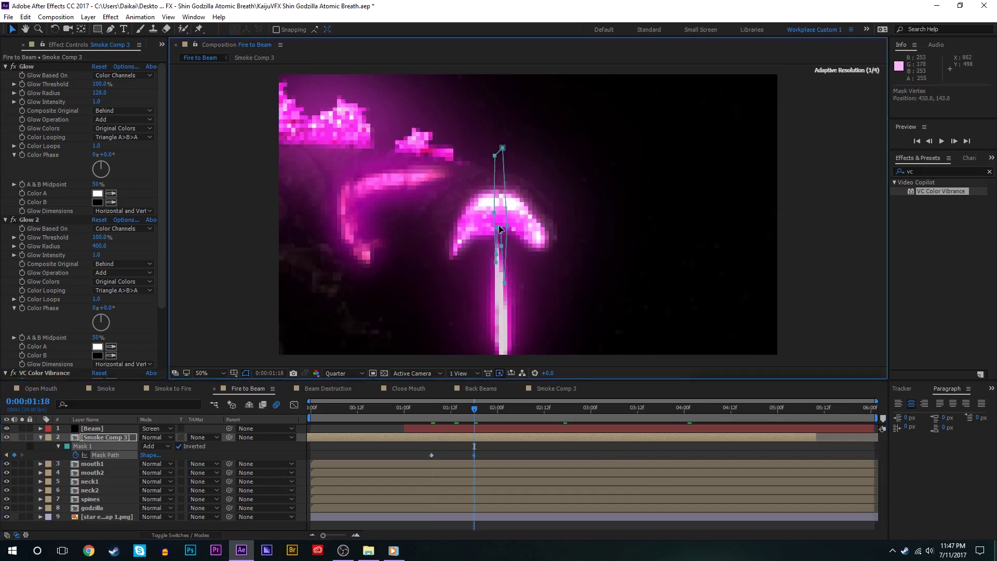
Step: Preview the fire-to-beam transition around the new mask keyframes, including playback from 0:00:01:00
left_click(456, 423)
left_click(456, 415)
left_click_drag(455, 414, 423, 413)
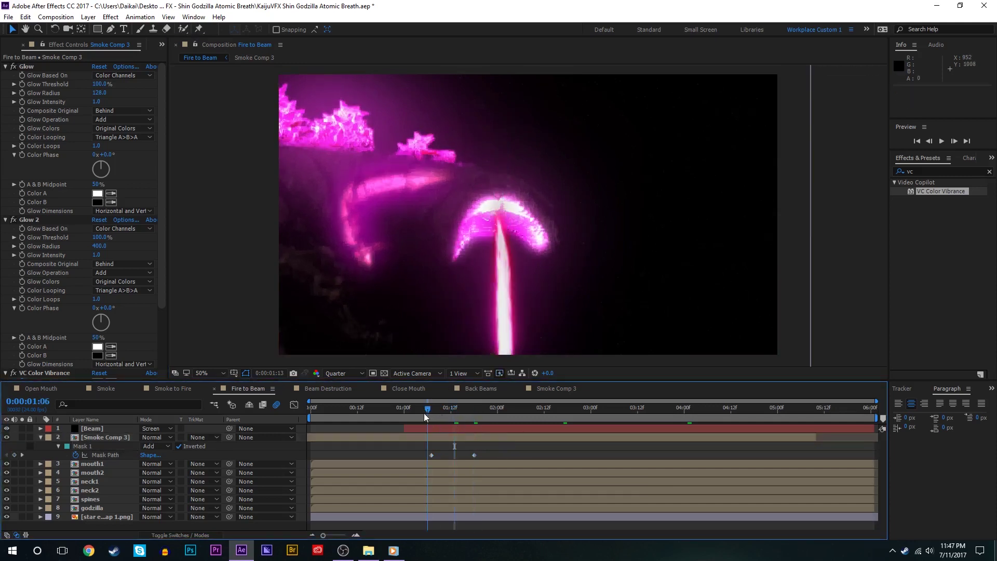
key("space")
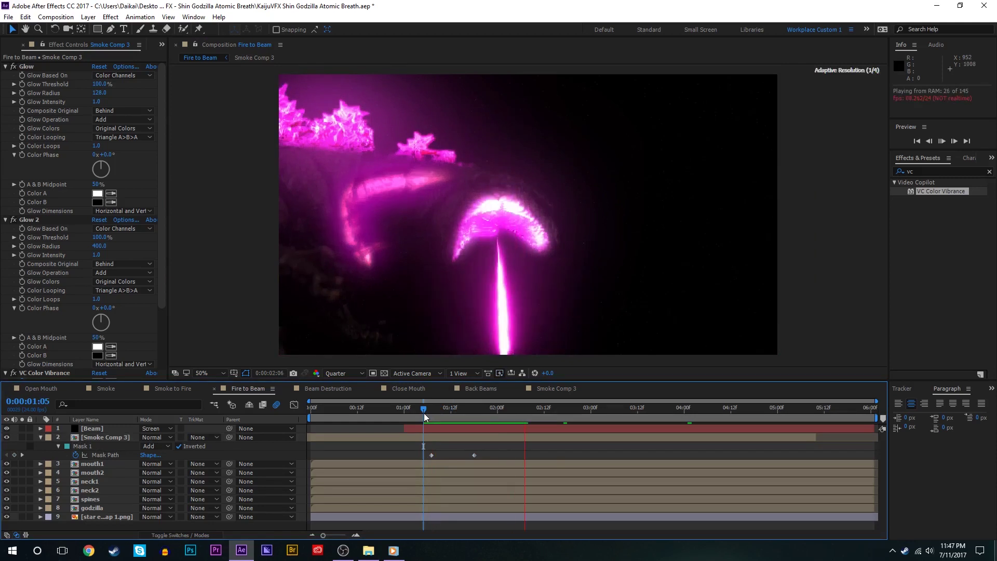
key("space")
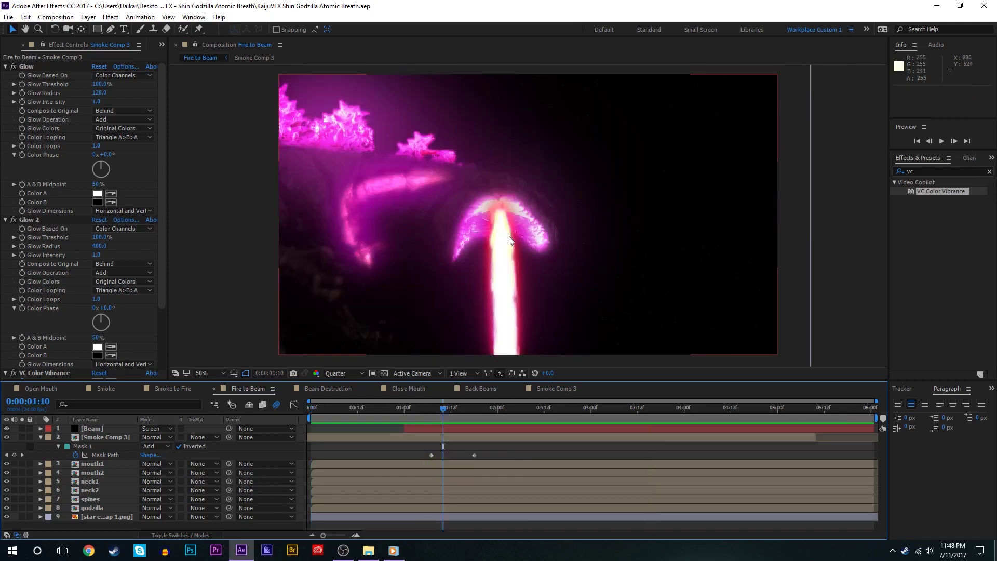
left_click(404, 413)
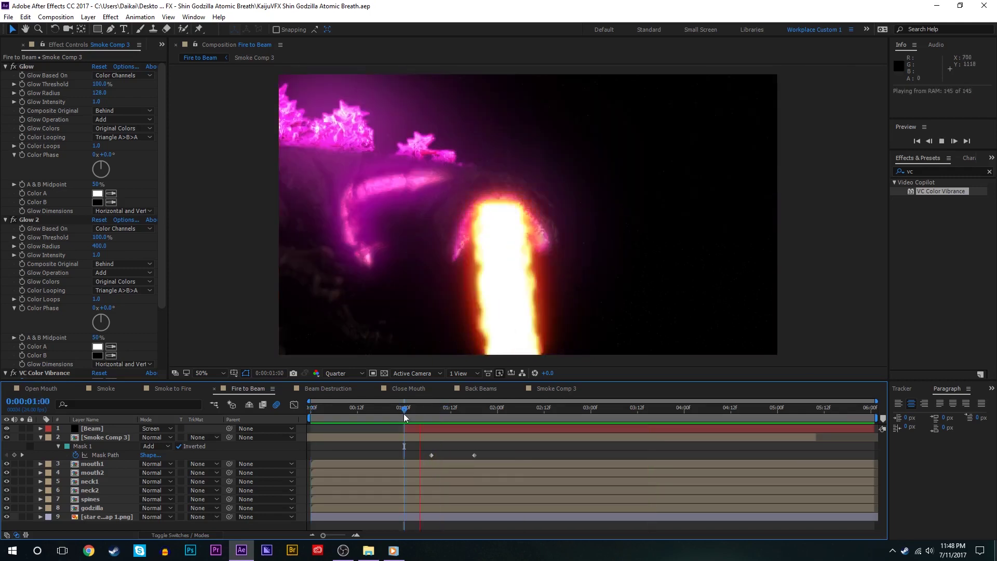
key("space")
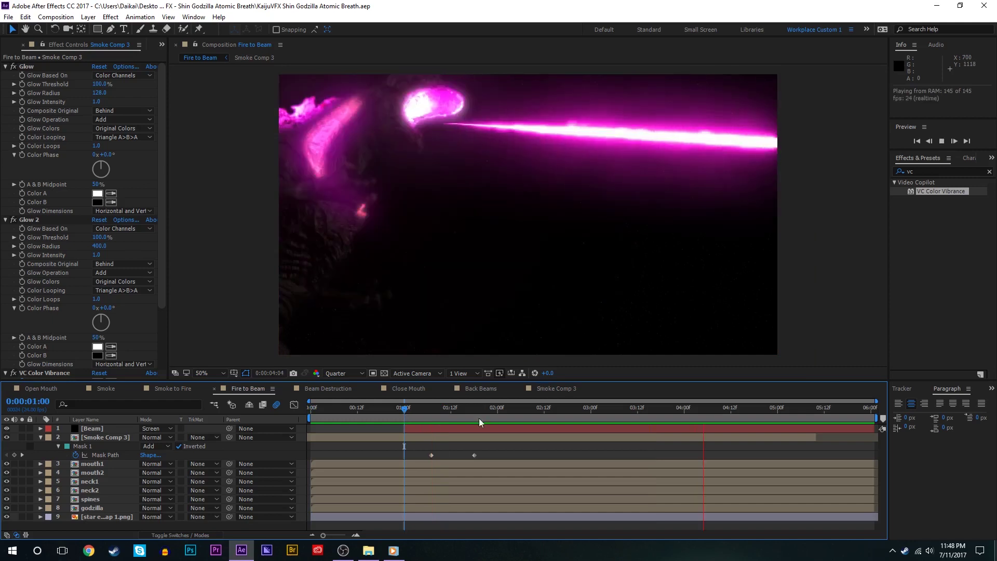
Step: Apply Pixel Motion Blur to the godzilla layer and move the effect above Keylight
left_click(114, 507)
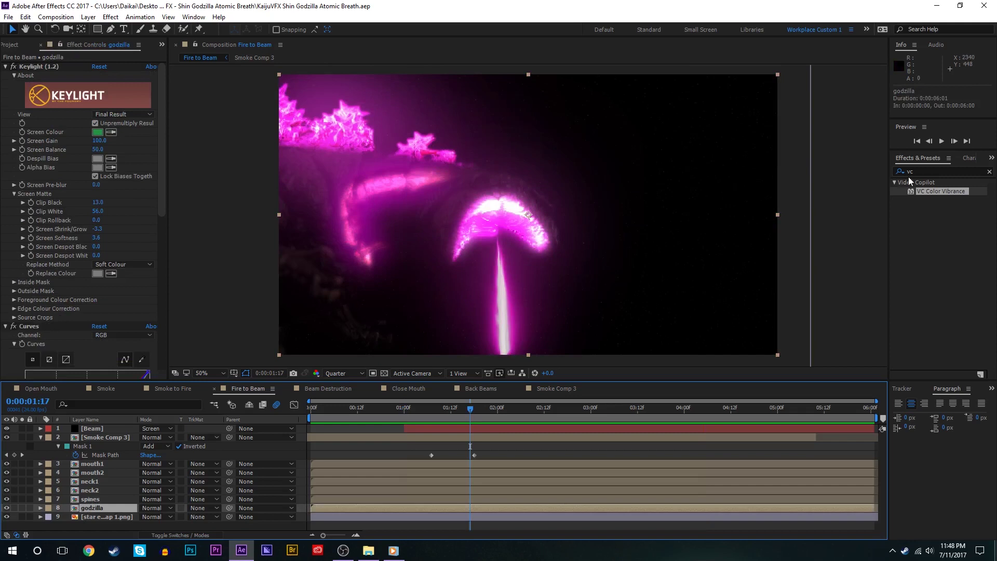
left_click(948, 170)
type("xel")
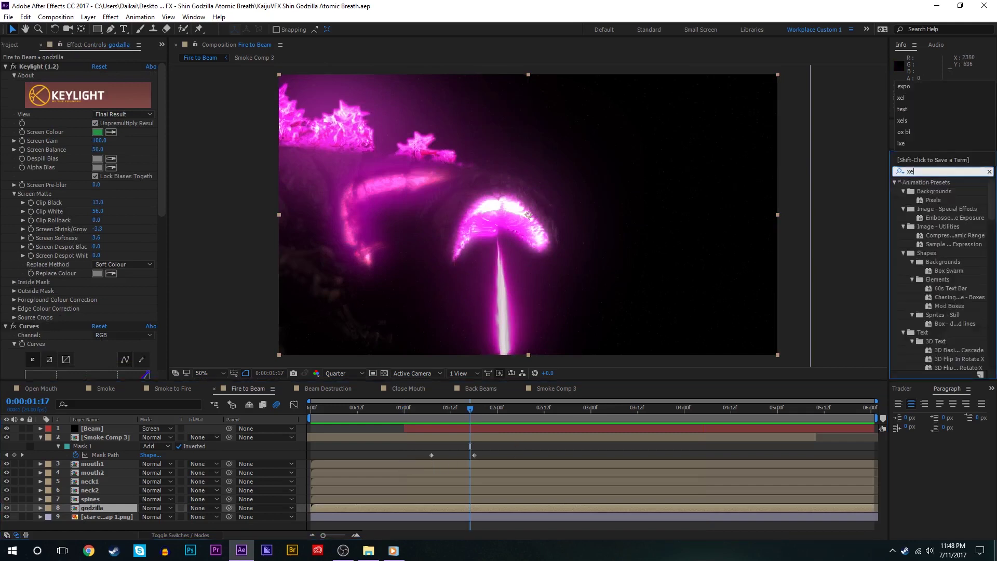
double_click(951, 254)
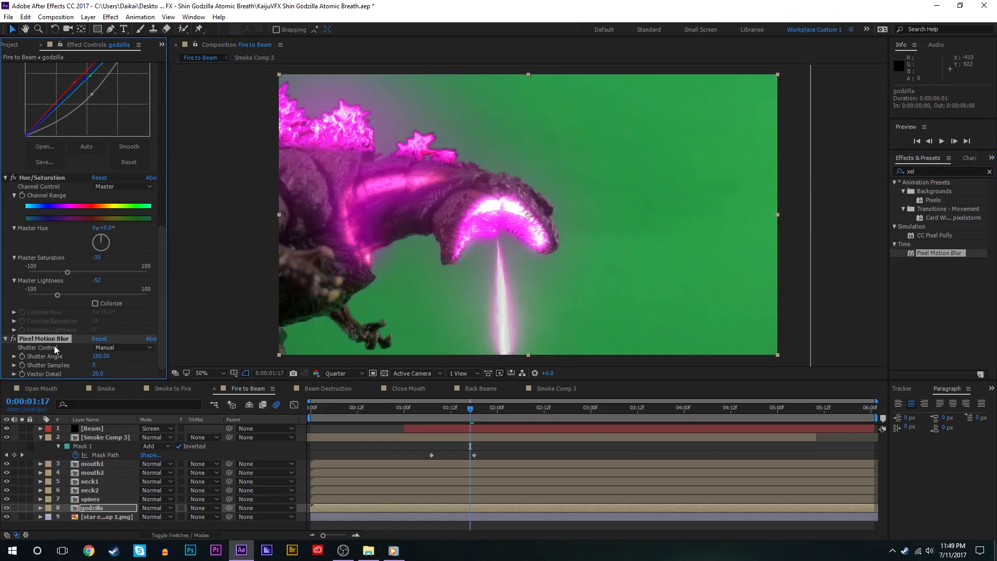
left_click_drag(45, 339, 76, 64)
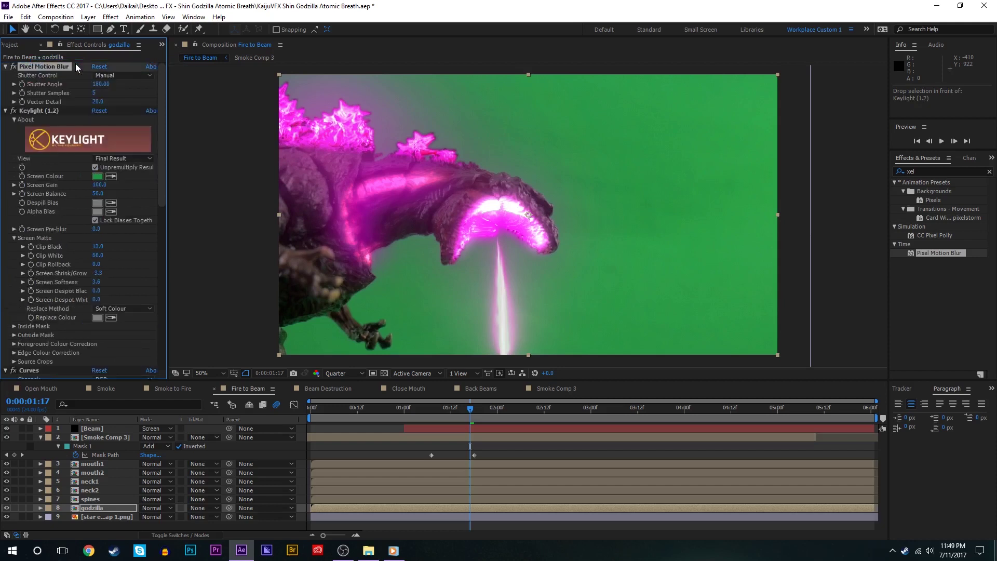
Step: Try adding Pixel Motion Blur to the spines and neck2 layers, placing it above Keylight on spines
key("ctrl+Up")
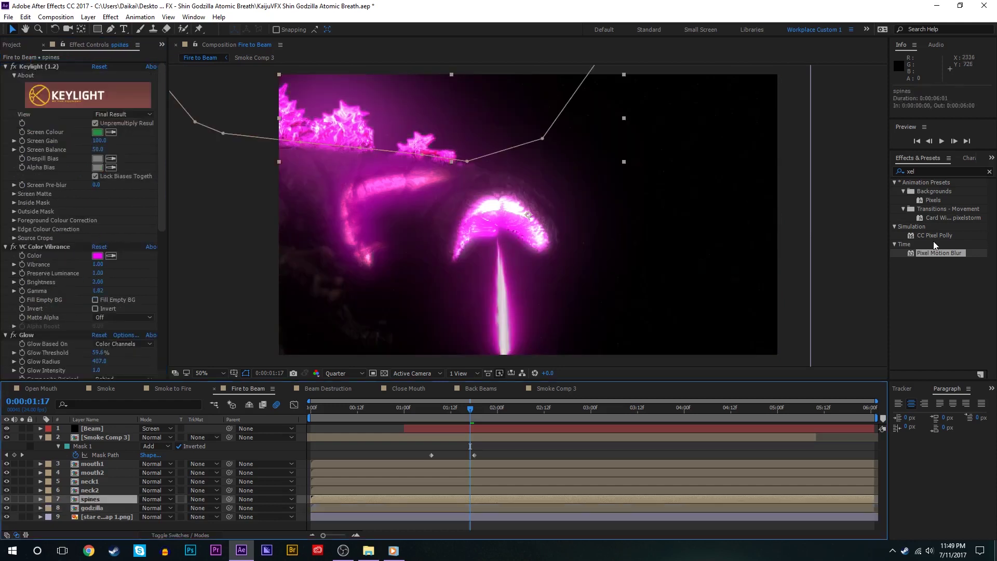
double_click(934, 253)
left_click_drag(52, 339, 71, 67)
key("ctrl+Up")
double_click(934, 253)
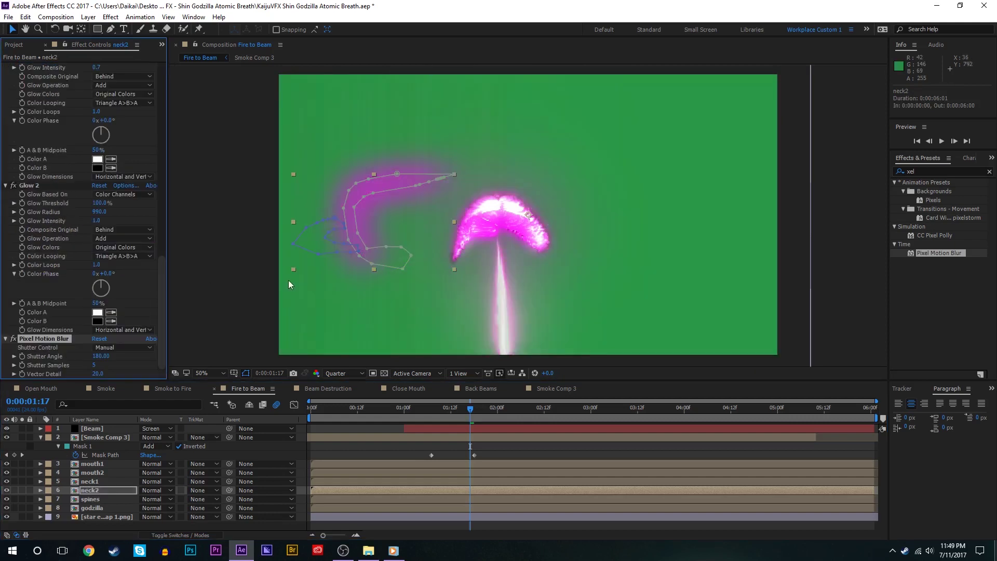
key("ctrl+Down")
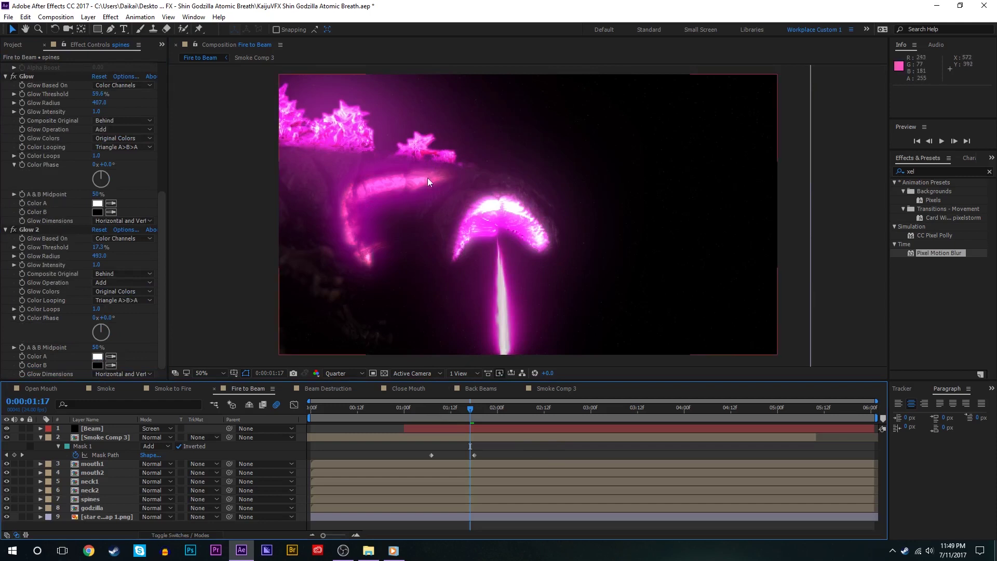
Step: Check the effects on godzilla and spines and examine the blurred motion at several frames between 0:00:01:11 and 0:00:02:22
left_click(438, 505)
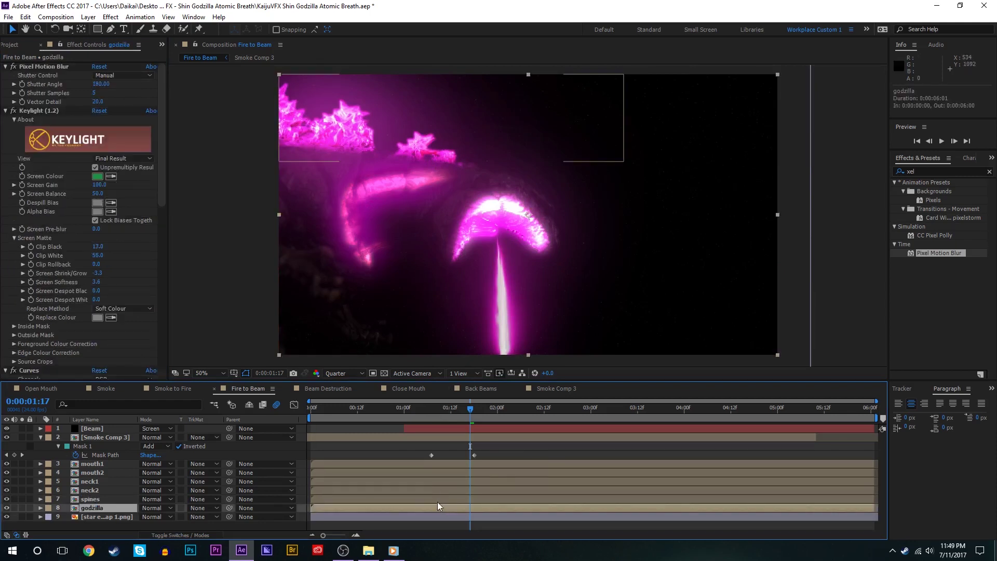
left_click(447, 465)
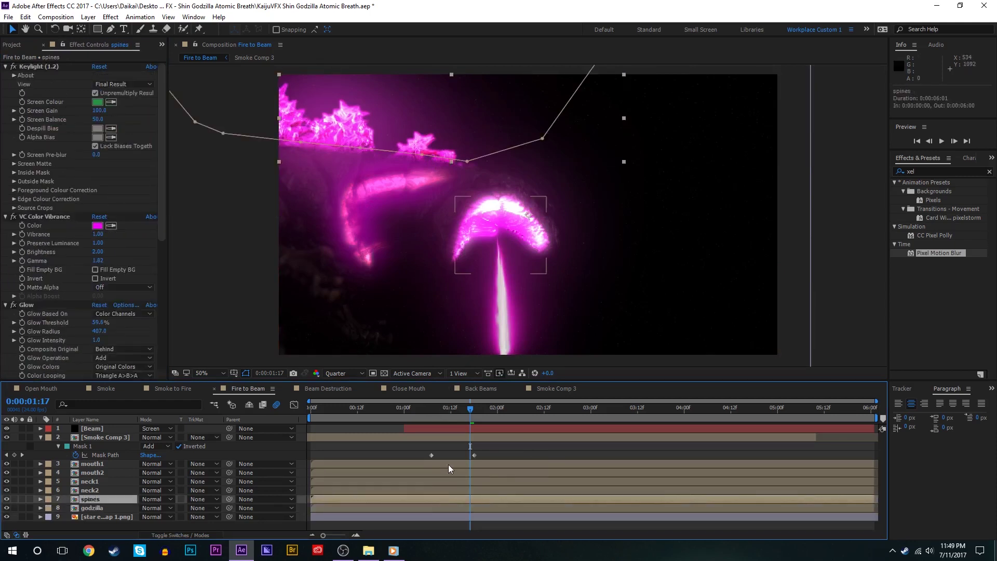
left_click(447, 498)
left_click(447, 418)
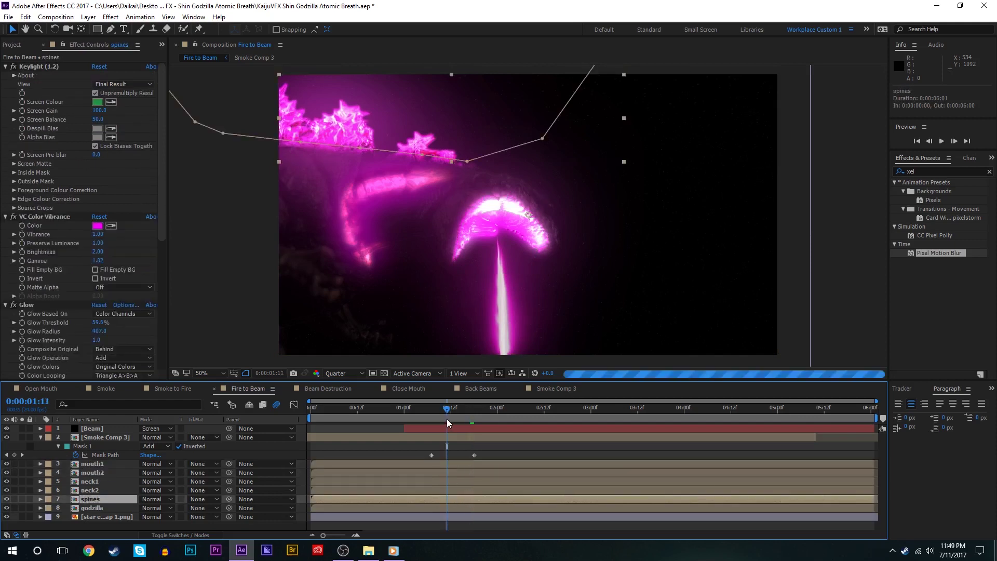
left_click(490, 411)
left_click(519, 409)
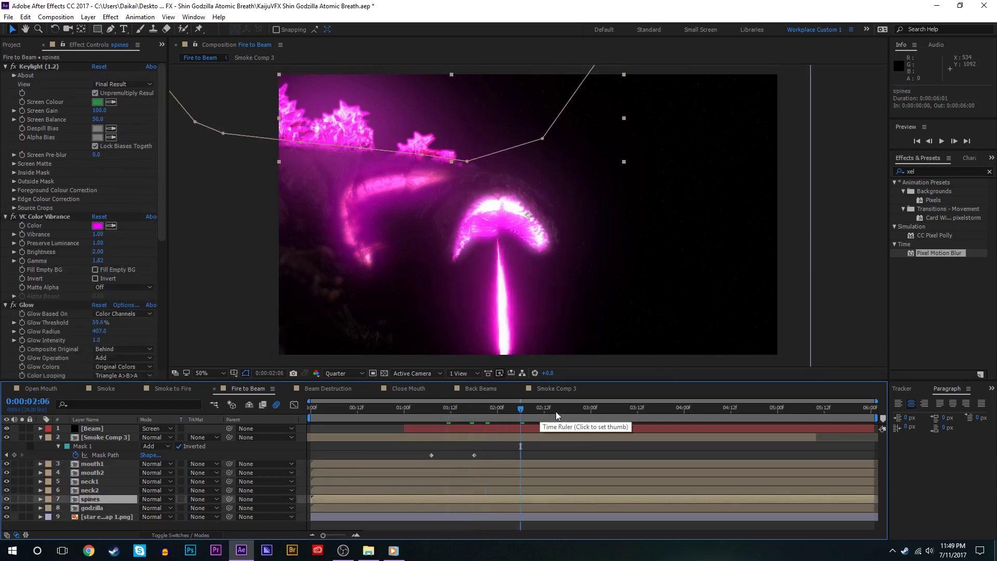
left_click(584, 410)
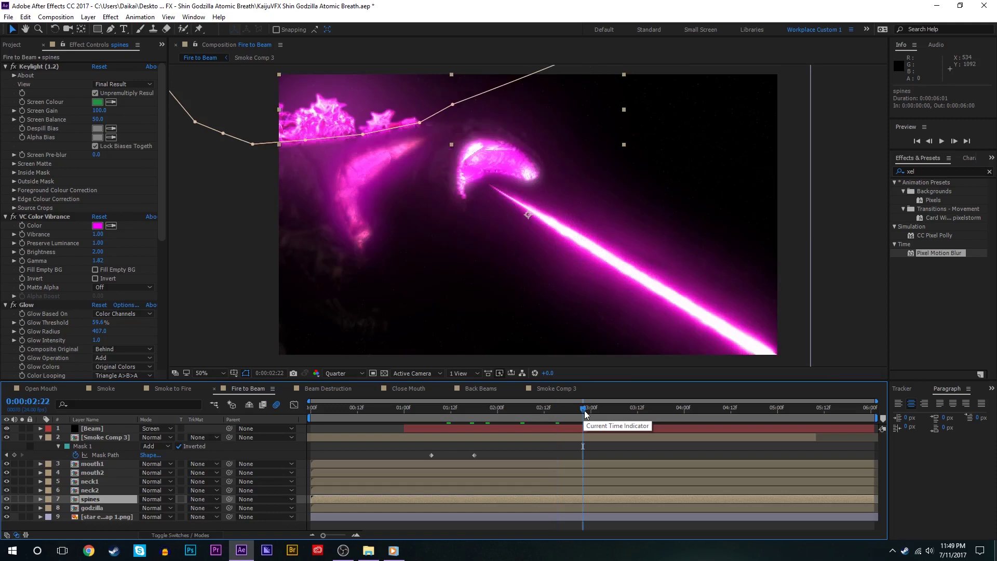
left_click(392, 412)
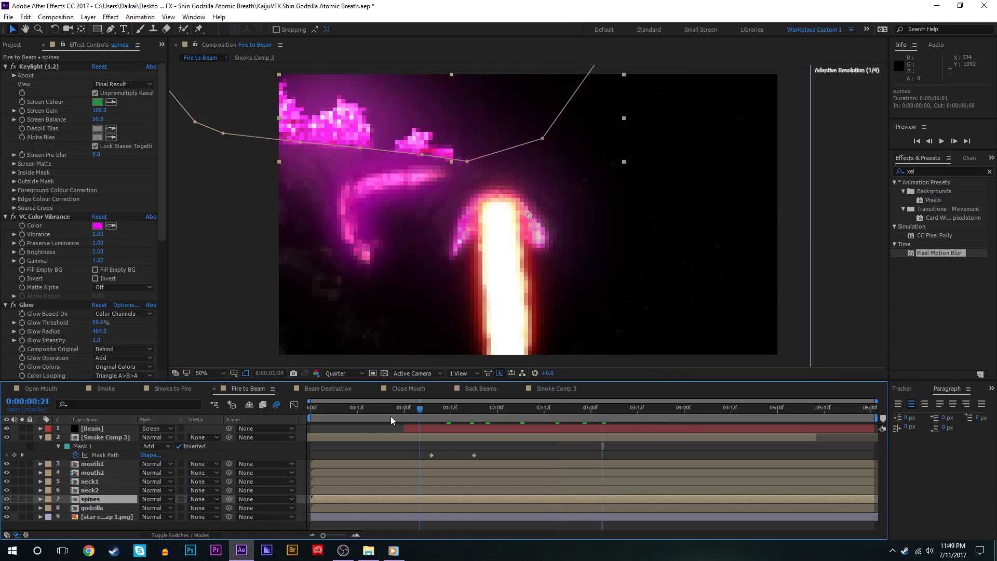
Step: Save the project and preview the Fire to Beam animation from 0:00:00:21
left_click(512, 444)
key("ctrl+s")
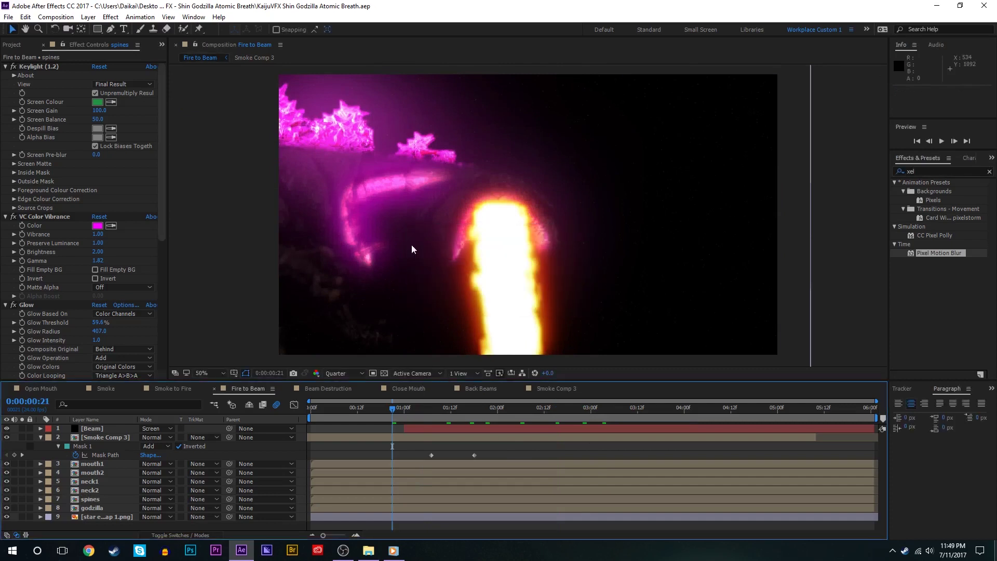
key("space")
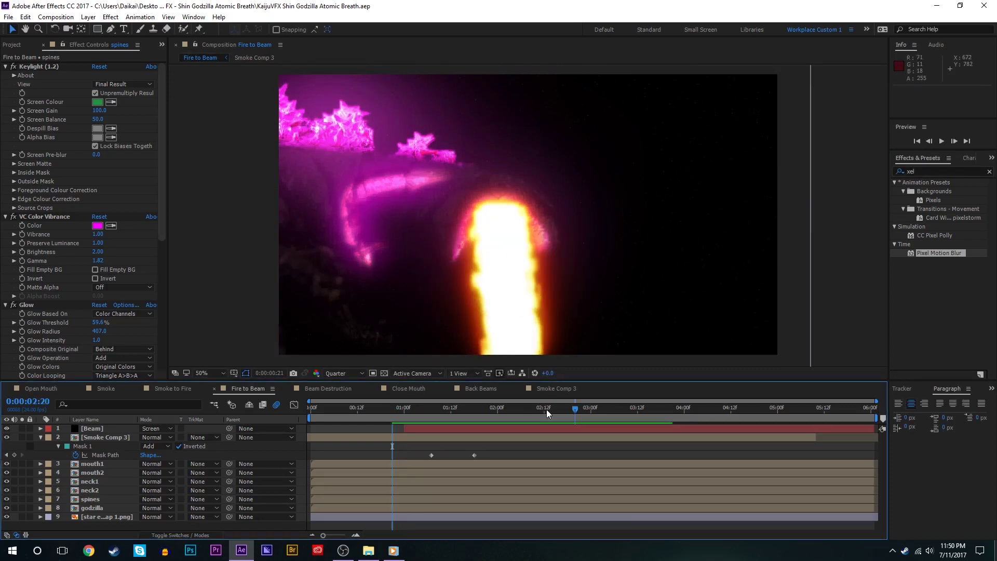
key("space")
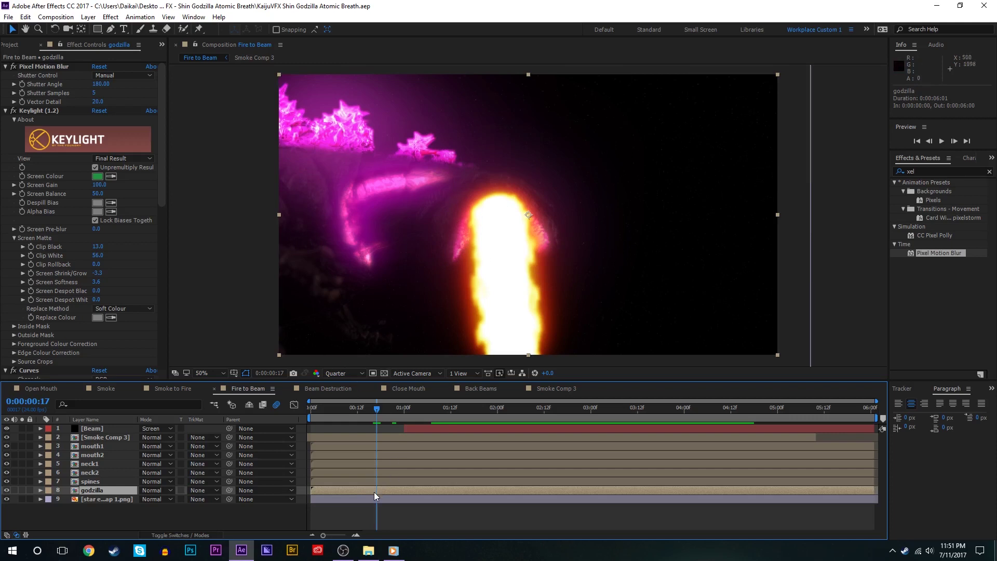
Step: Duplicate the godzilla layer and rename the copy godzilla glow
key("ctrl+d")
right_click(119, 491)
left_click(121, 486)
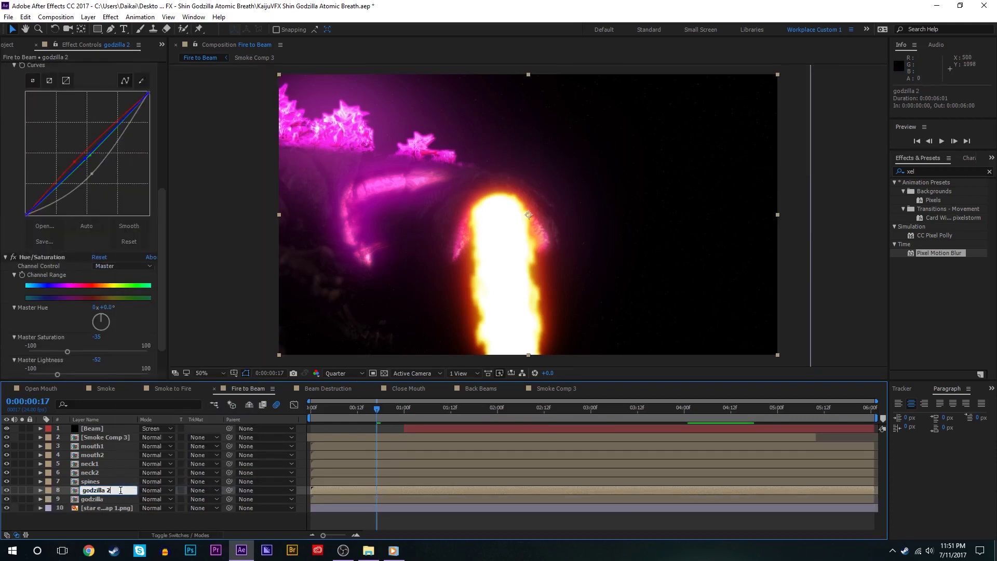
key("BackSpace")
type("glow")
key("Return")
left_click(33, 254)
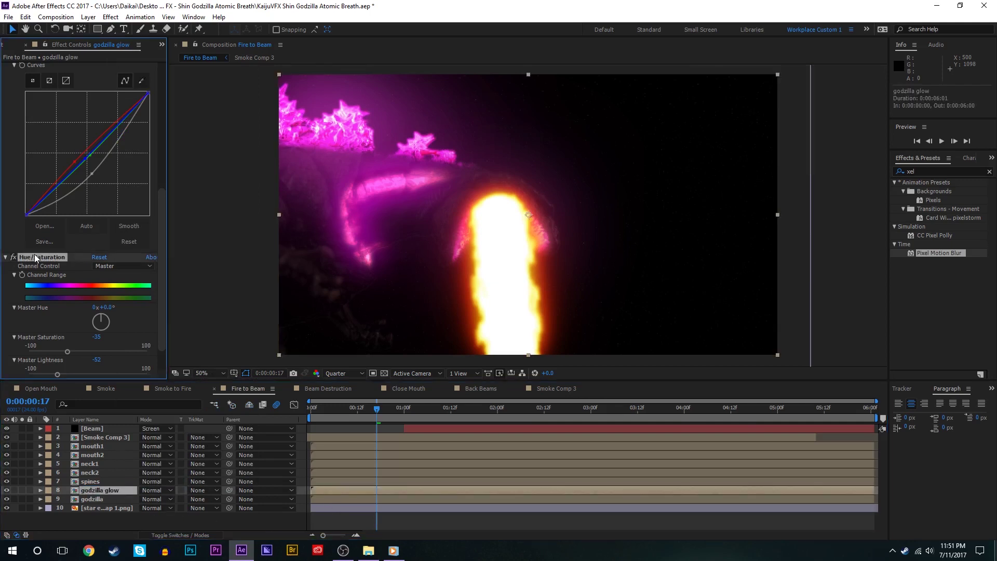
key("Delete")
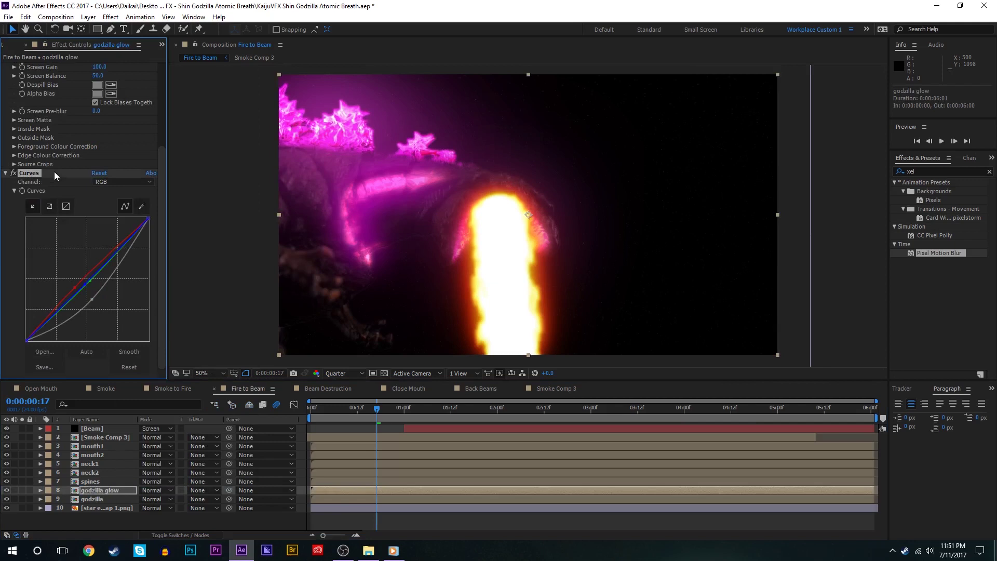
key("ctrl+z")
Step: Delete the Curves effect from the godzilla glow layer
scroll(50, 111, "down", 2)
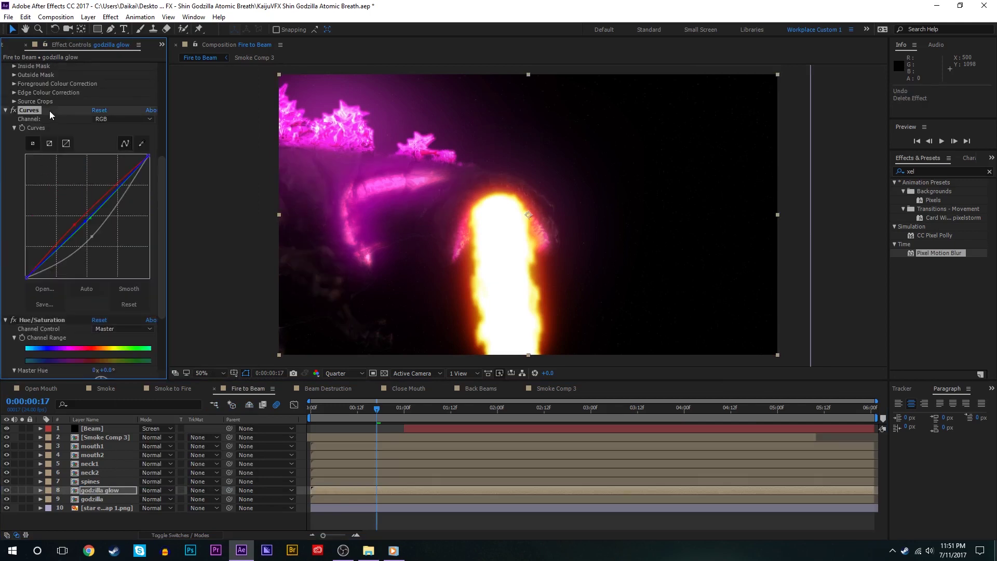
key("Delete")
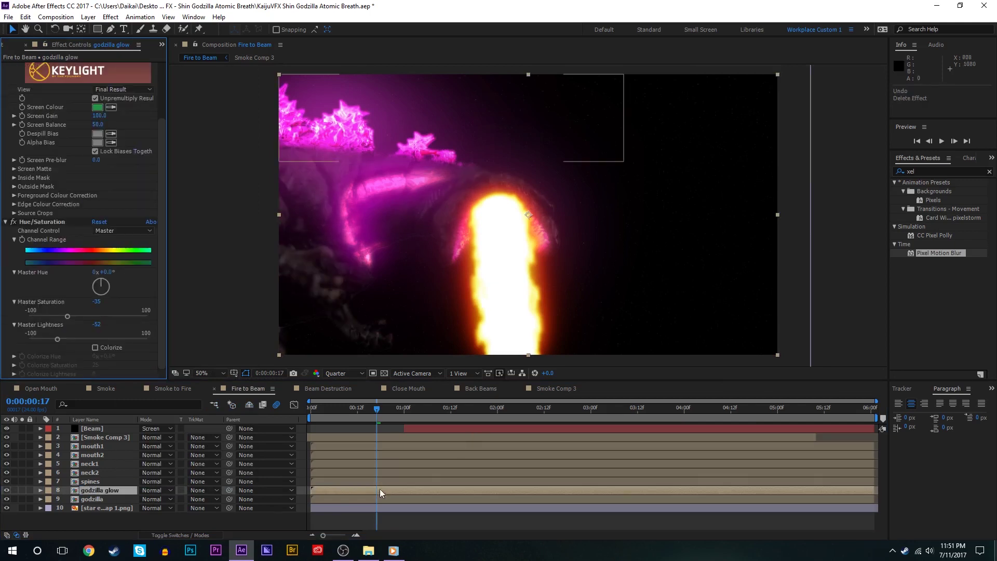
Step: Draw a closed mask around Godzilla's lower body and arms on godzilla glow at 0:00:00:17, feathered 50 pixels
left_click(381, 490)
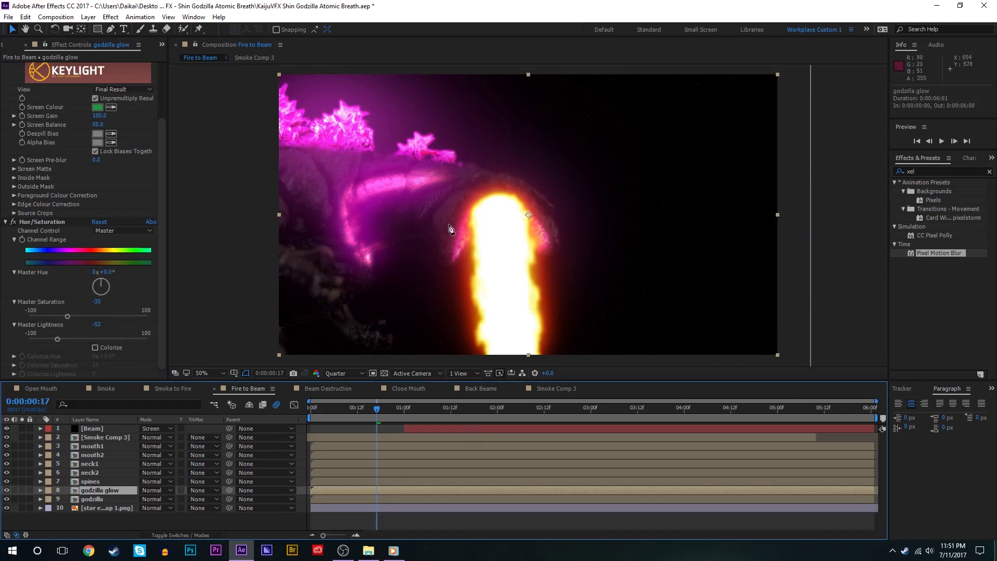
key("comma")
key("comma")
key("g")
left_click(380, 254)
left_click(352, 305)
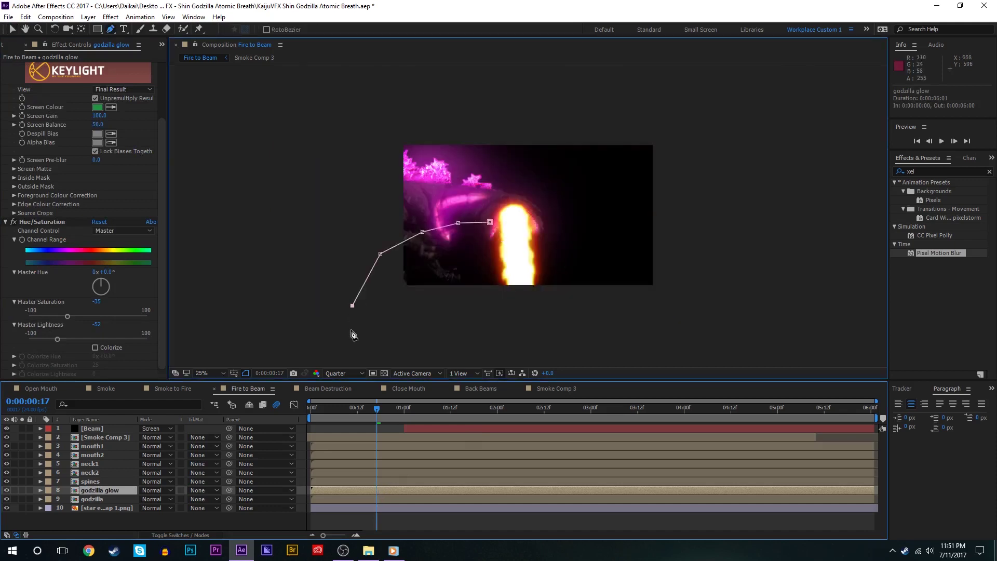
left_click(351, 328)
left_click(496, 327)
left_click(587, 310)
left_click(489, 222)
key("period")
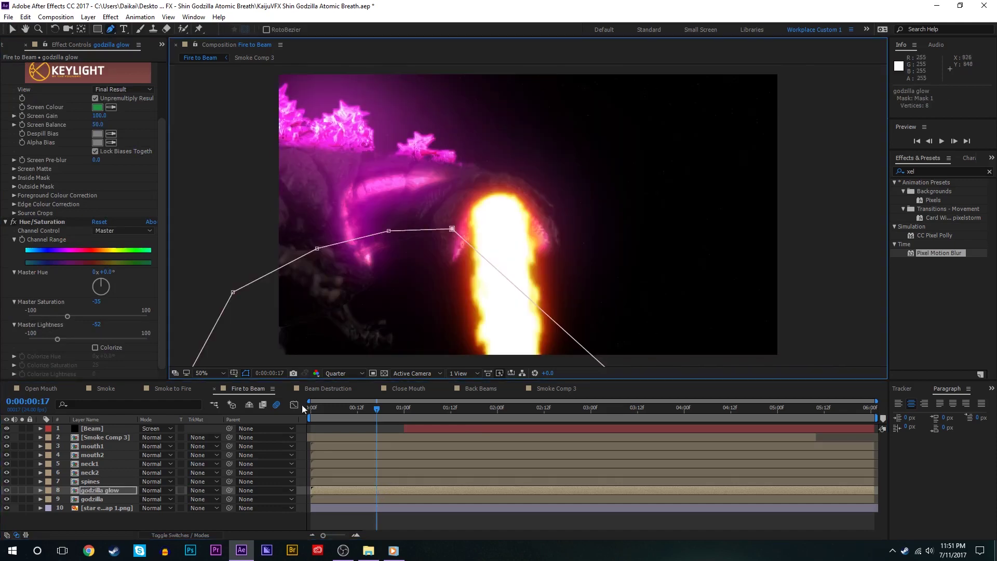
key("f")
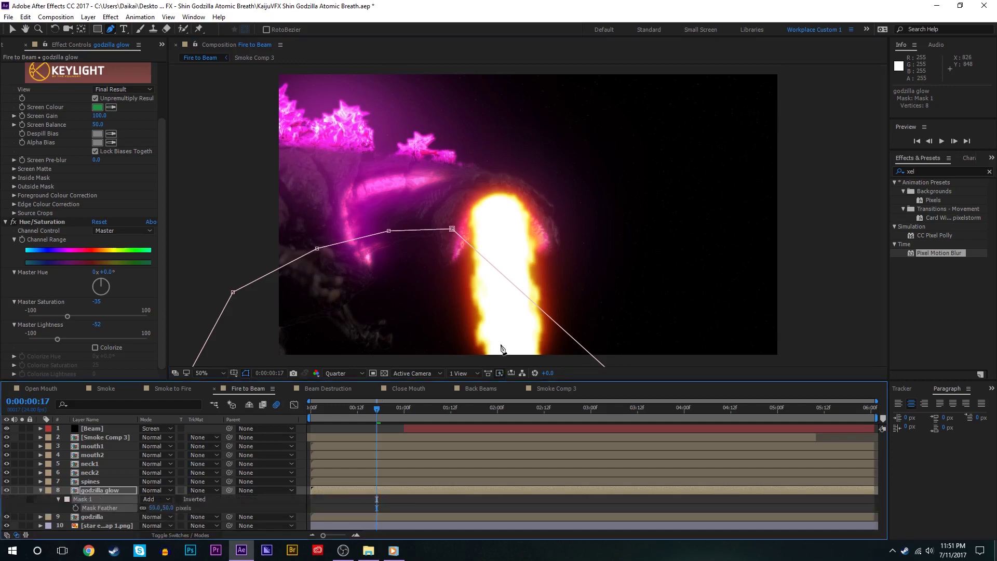
Step: Apply the Curves effect to godzilla glow and raise its RGB curve steeply to brighten the masked area
left_click(924, 171)
type("curves")
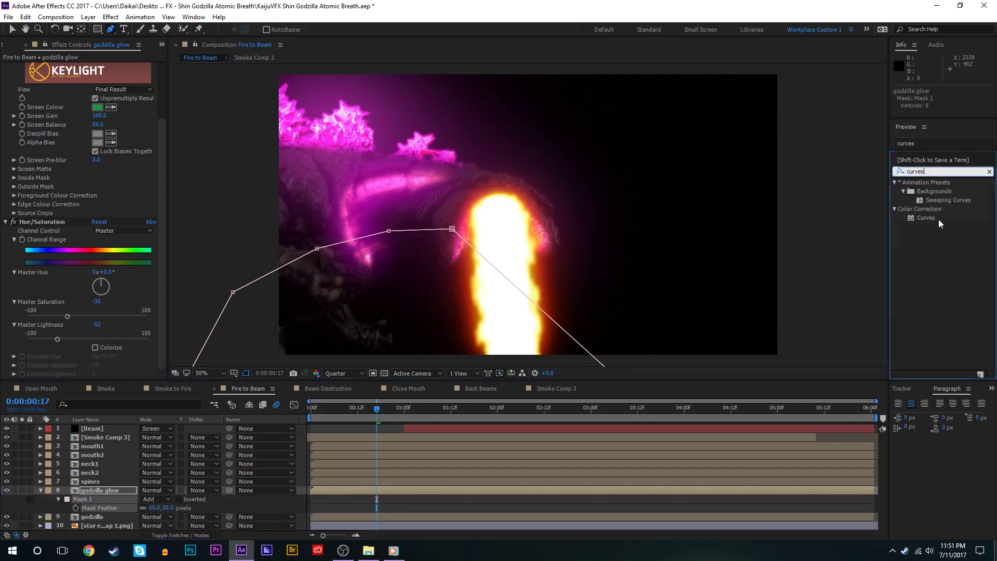
double_click(939, 223)
key("v")
left_click_drag(51, 304, 46, 285)
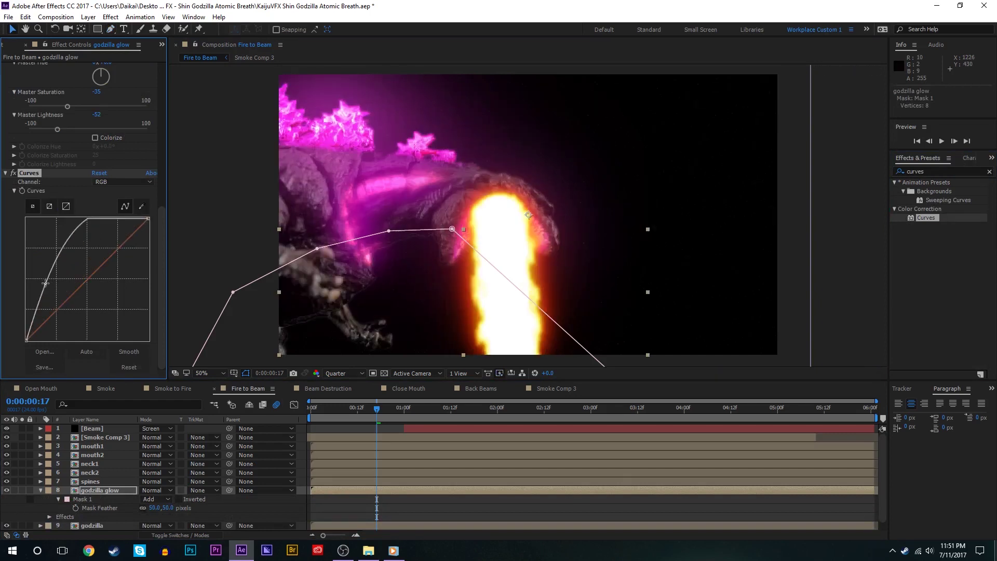
Step: Tint the masked area warm orange by raising the red curve strongly, raising green slightly and lowering blue
scroll(83, 208, "up", 6)
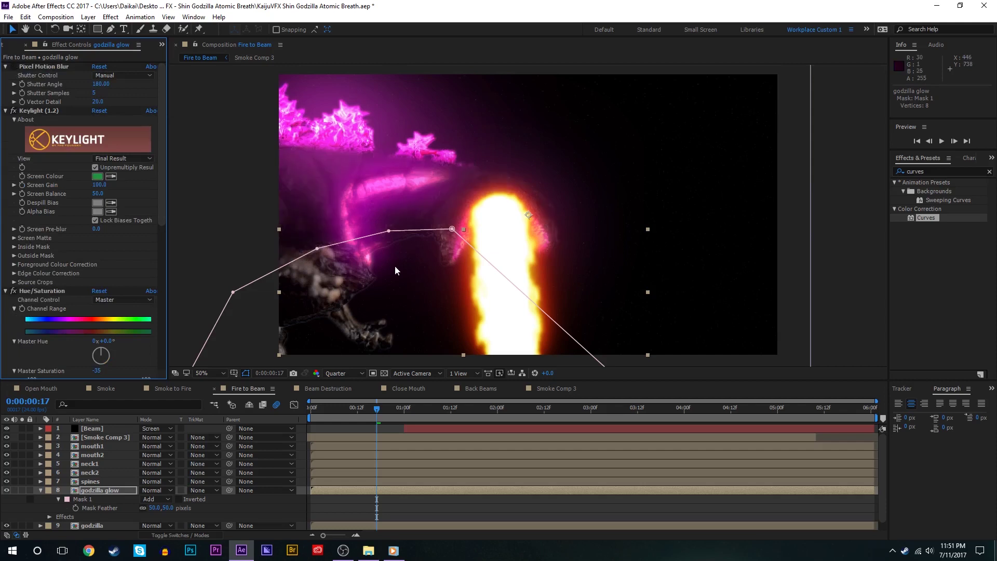
scroll(111, 257, "down", 6)
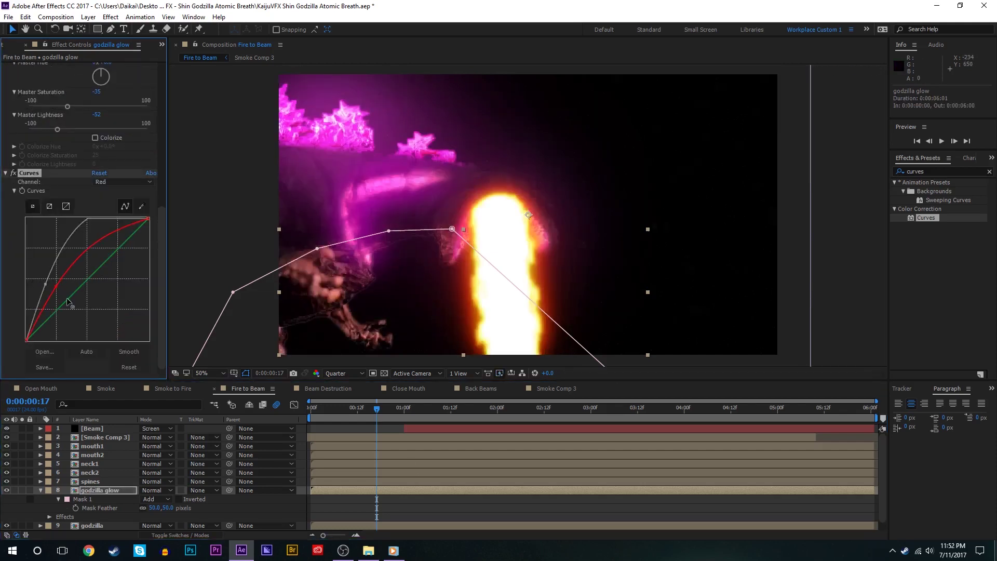
left_click_drag(68, 299, 69, 296)
left_click(76, 300)
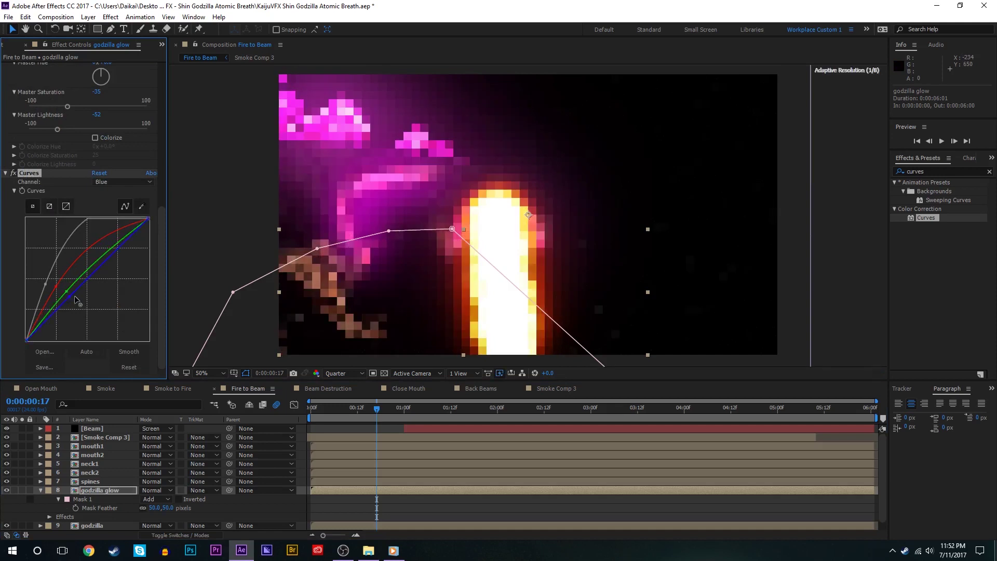
Step: Set the godzilla glow mask's feather to 138 by 74 pixels
left_click(419, 495)
left_click_drag(154, 508, 394, 507)
left_click(398, 510)
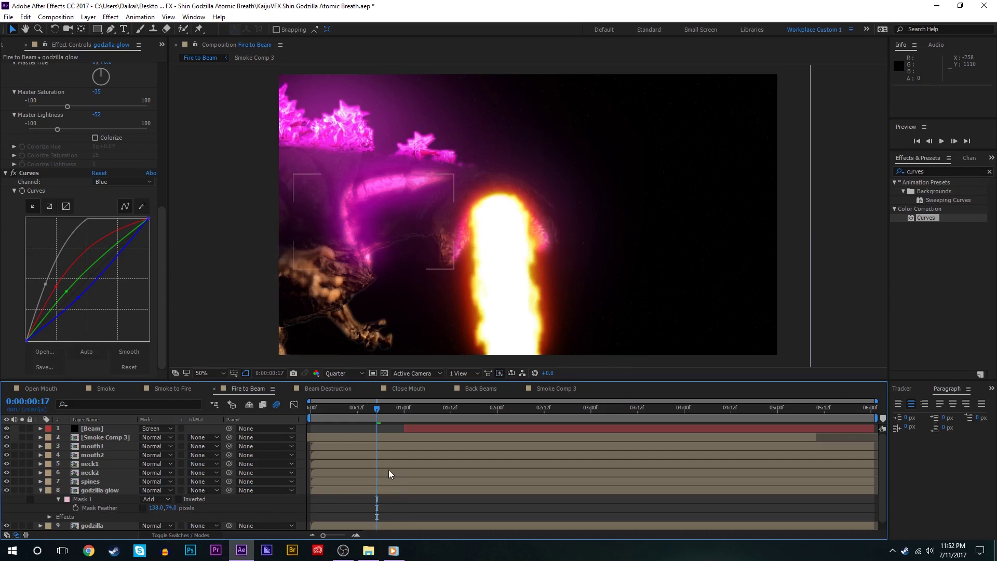
Step: Enable Curves keyframing on godzilla glow at 0:00:01:00
left_click(375, 490)
left_click(405, 416)
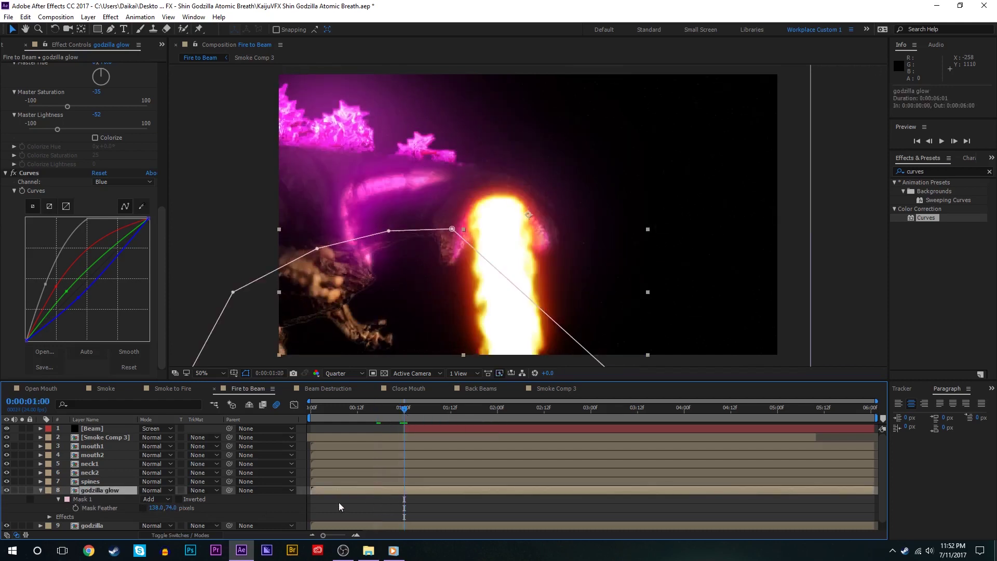
left_click(22, 190)
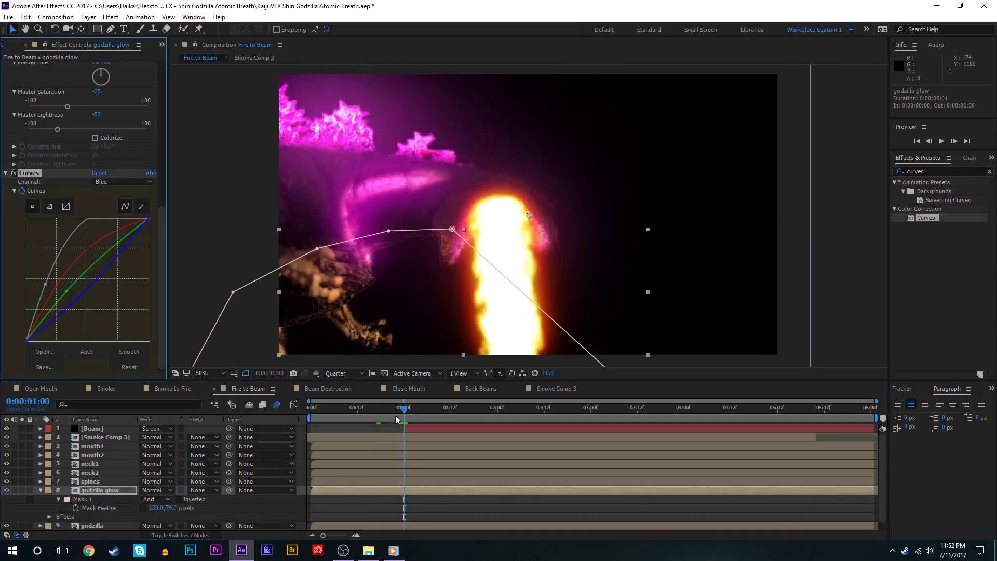
Step: At 0:00:01:19, shift the glow's Curves to magenta by lowering green and raising blue, and soften the RGB curve
left_click(450, 416)
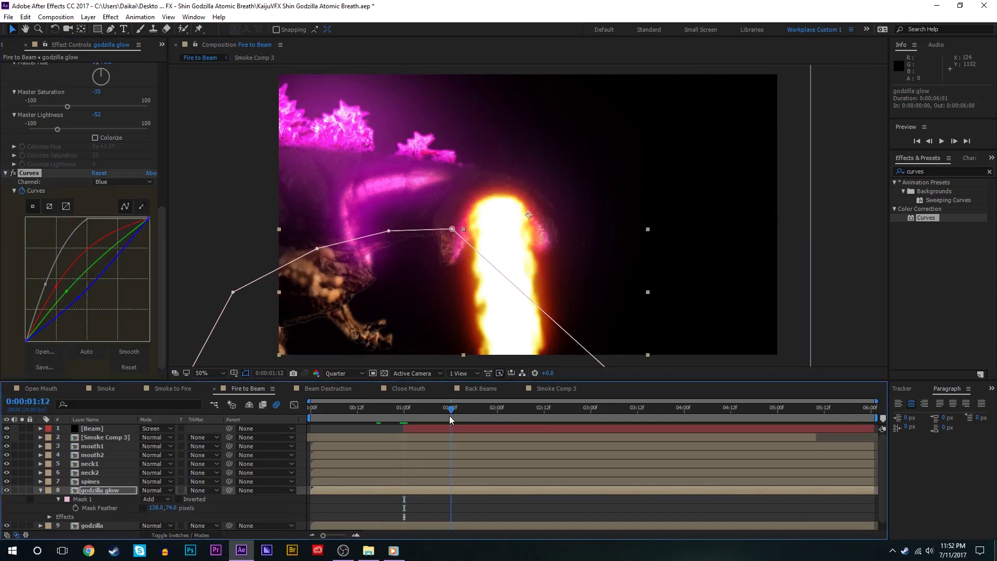
left_click(477, 414)
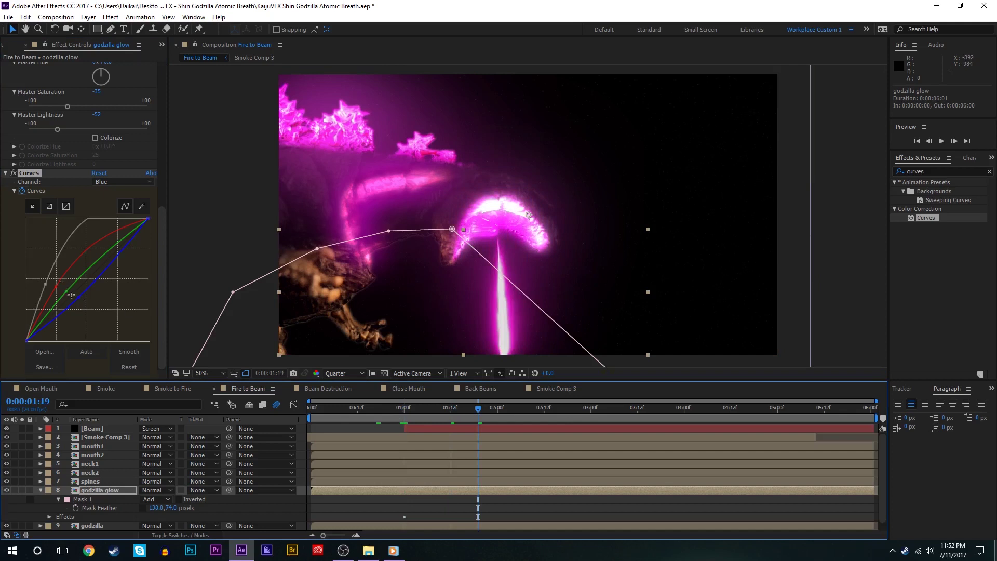
mouse_move(71, 294)
left_mouse_down()
mouse_move(84, 299)
mouse_move(69, 287)
left_mouse_up()
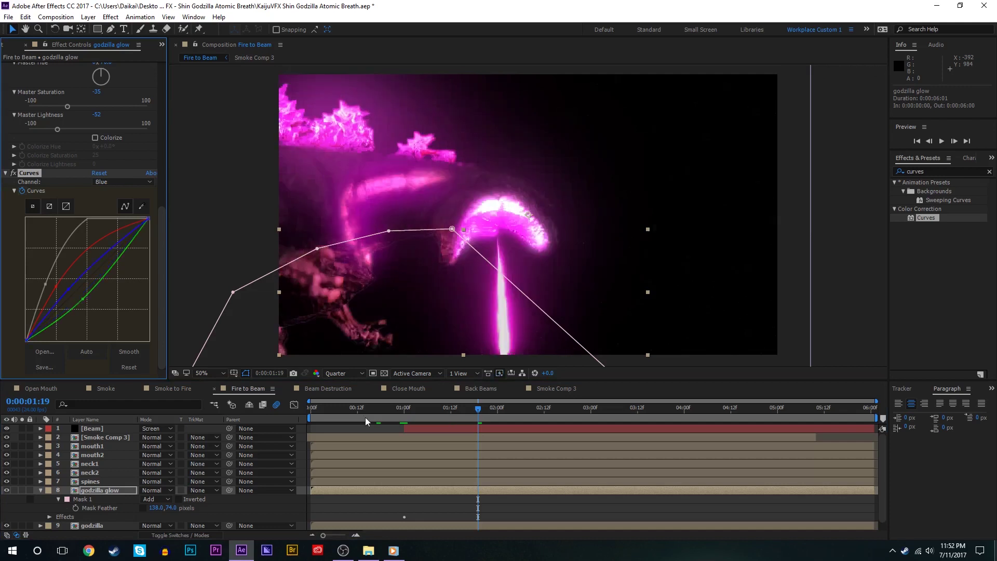
left_click(547, 495)
left_click(49, 285)
left_click_drag(50, 288, 53, 289)
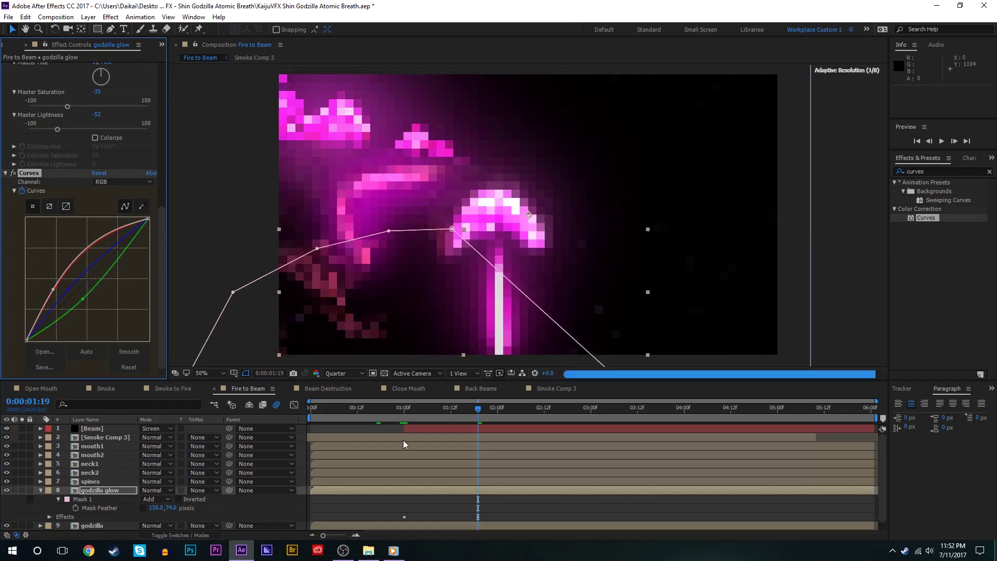
left_click(471, 484)
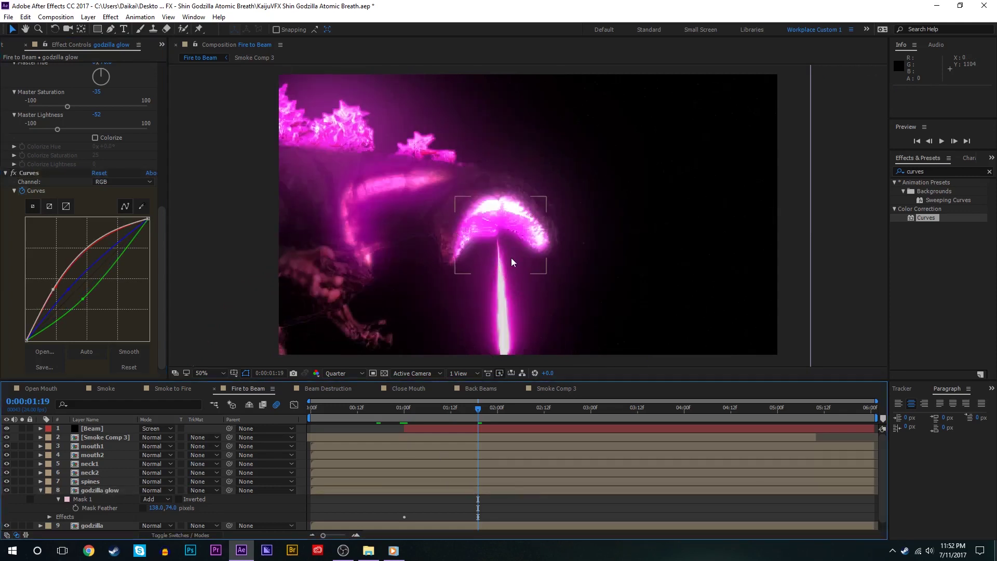
Step: Check the glow at 0:00:02:13 and 0:00:03:11, and preview Fire to Beam from 0:00:00:17
left_click(547, 418)
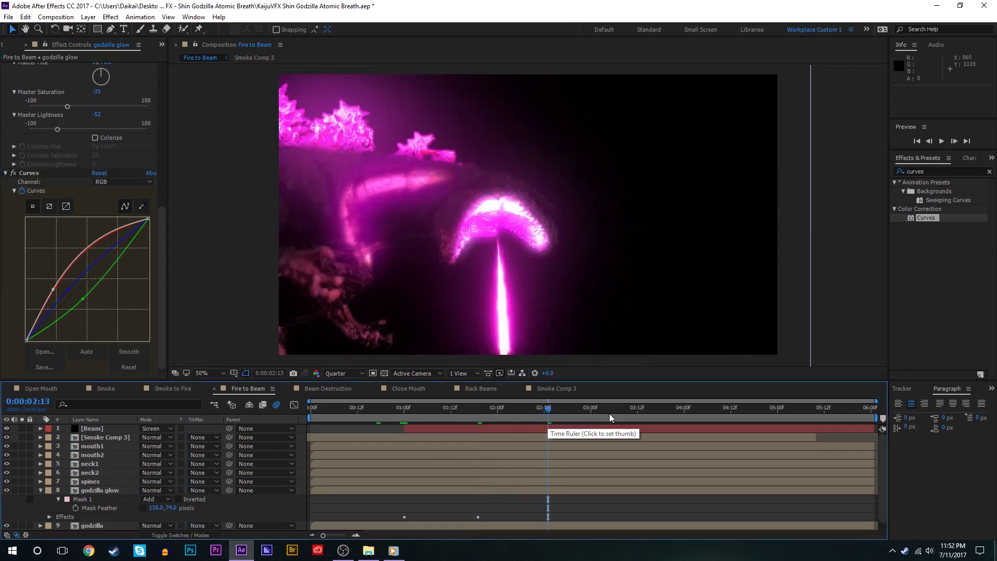
left_click(634, 414)
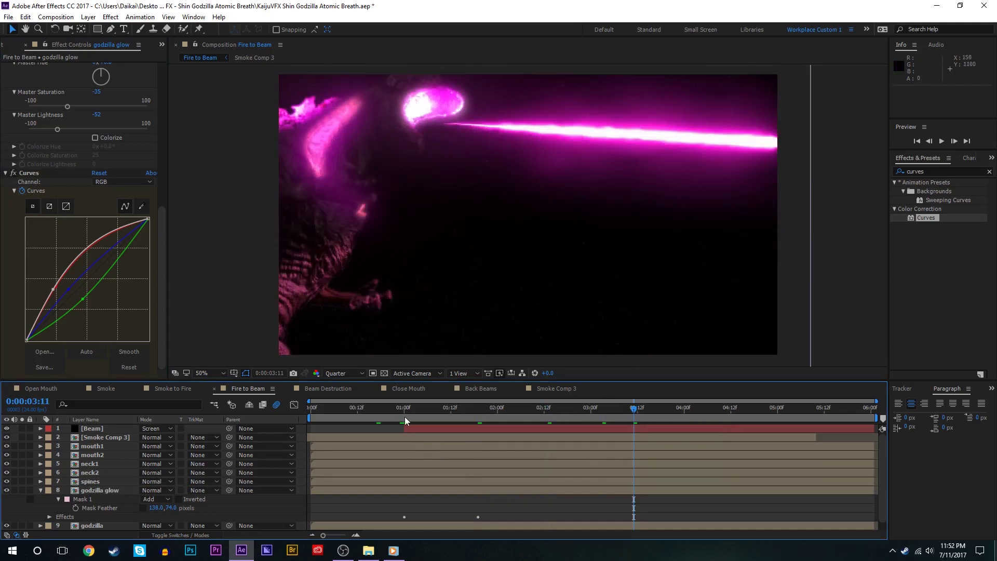
left_click(378, 410)
key("space")
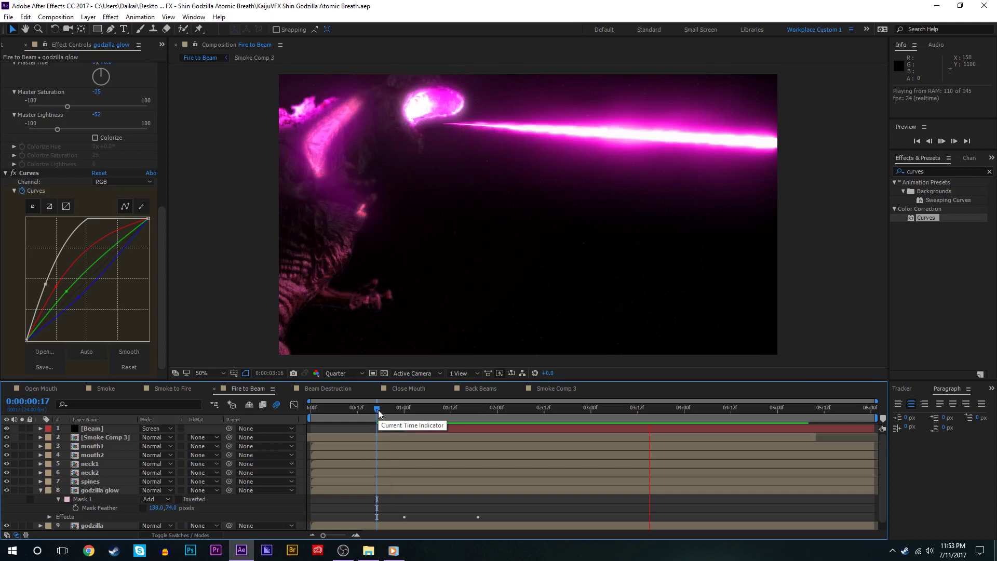
key("space")
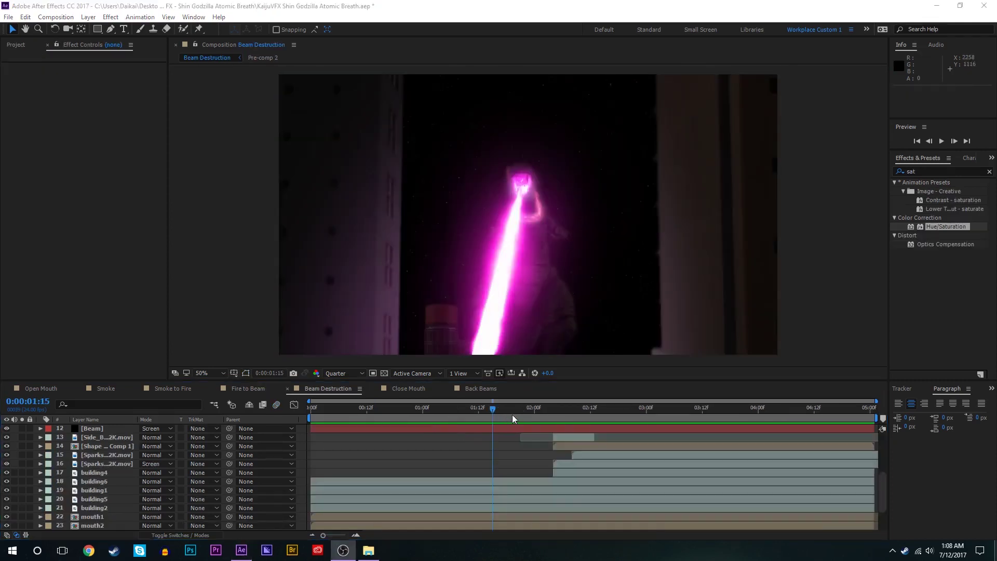
Step: Play the Beam Destruction composition and examine the beam striking the building around 0:00:03:06
left_click(238, 389)
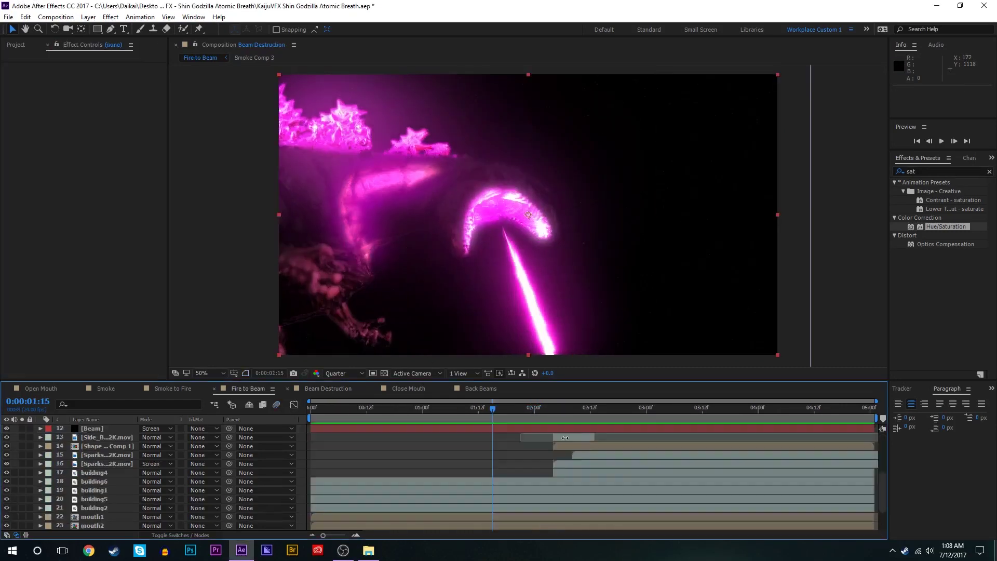
mouse_move(525, 411)
left_mouse_down()
mouse_move(665, 411)
mouse_move(534, 426)
left_mouse_up()
key("space")
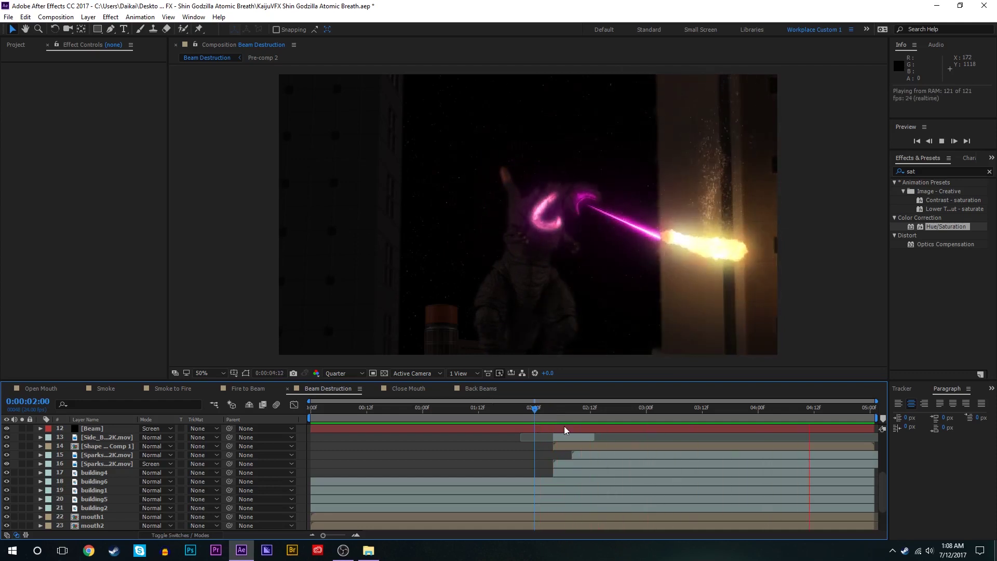
left_click_drag(565, 429, 674, 410)
left_click(608, 410)
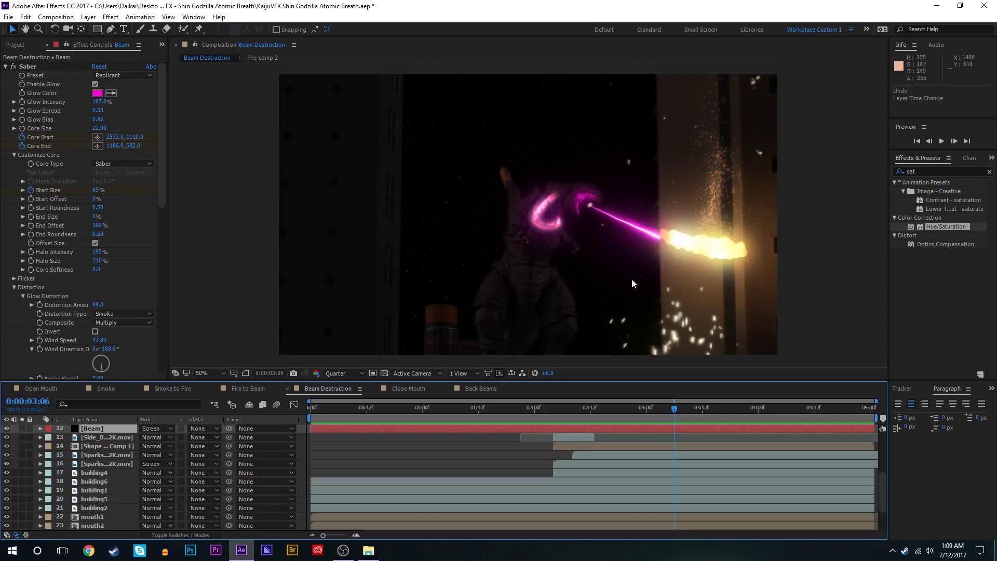
Step: Preview the Close Mouth composition from 0:00:00:20 and look through the start of Back Beams
left_click(408, 390)
left_click(428, 415)
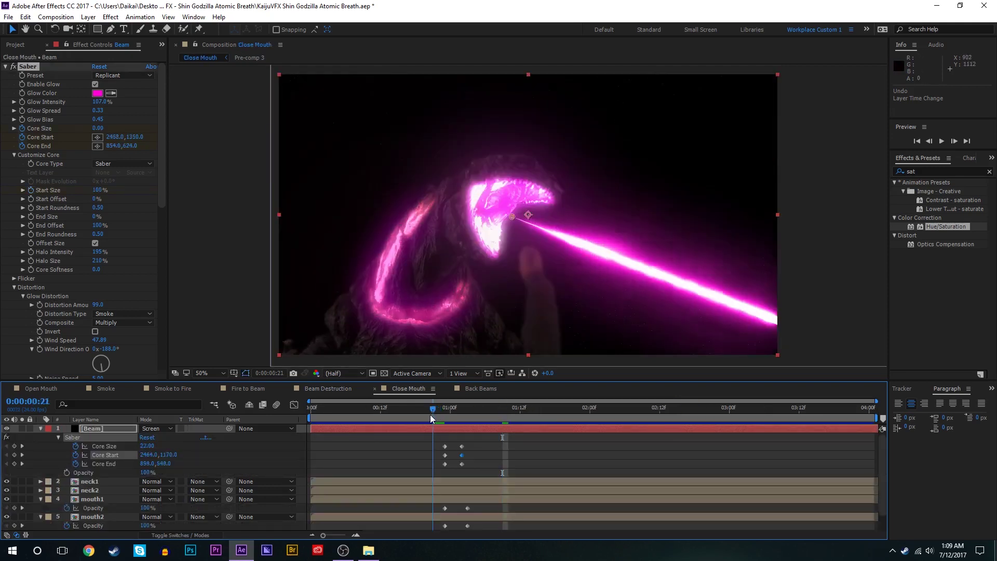
key("space")
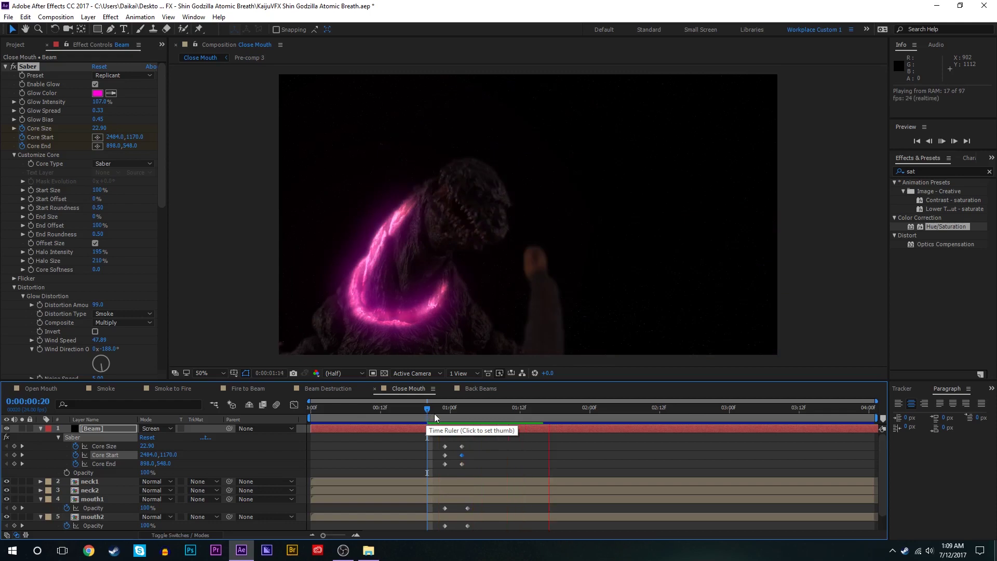
left_click(478, 389)
mouse_move(466, 414)
left_mouse_down()
mouse_move(523, 415)
mouse_move(451, 422)
mouse_move(474, 416)
left_mouse_up()
Step: Compare the beam in Beam Destruction around 0:00:02:02 with the beam in Fire to Beam around 0:00:02:20
left_click(411, 389)
left_click(329, 388)
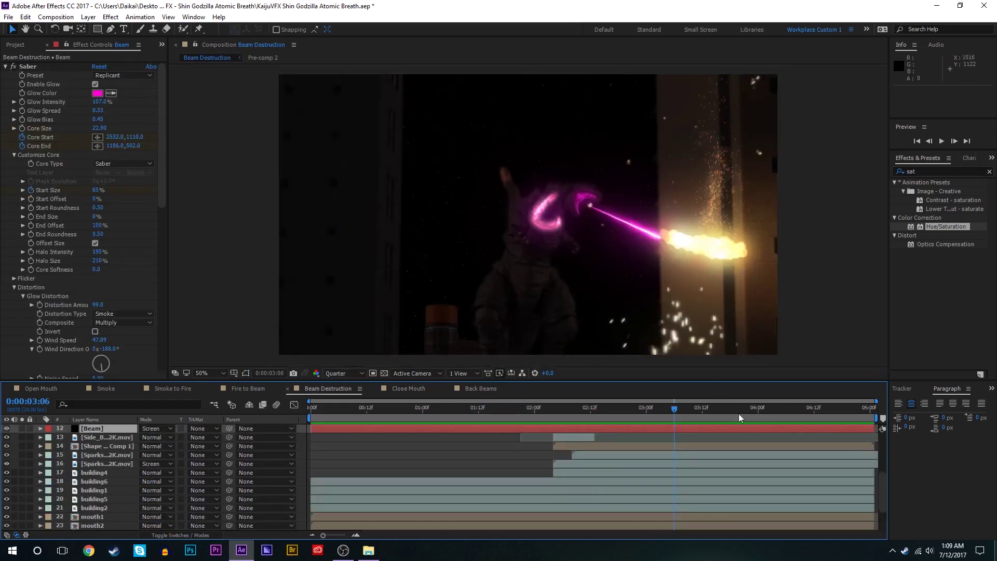
left_click_drag(562, 410, 545, 410)
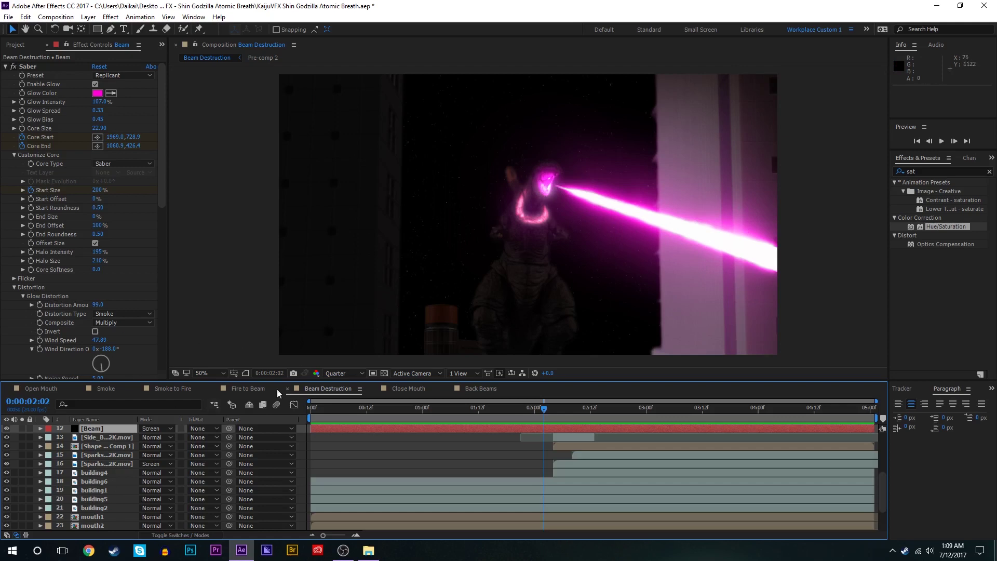
left_click(248, 388)
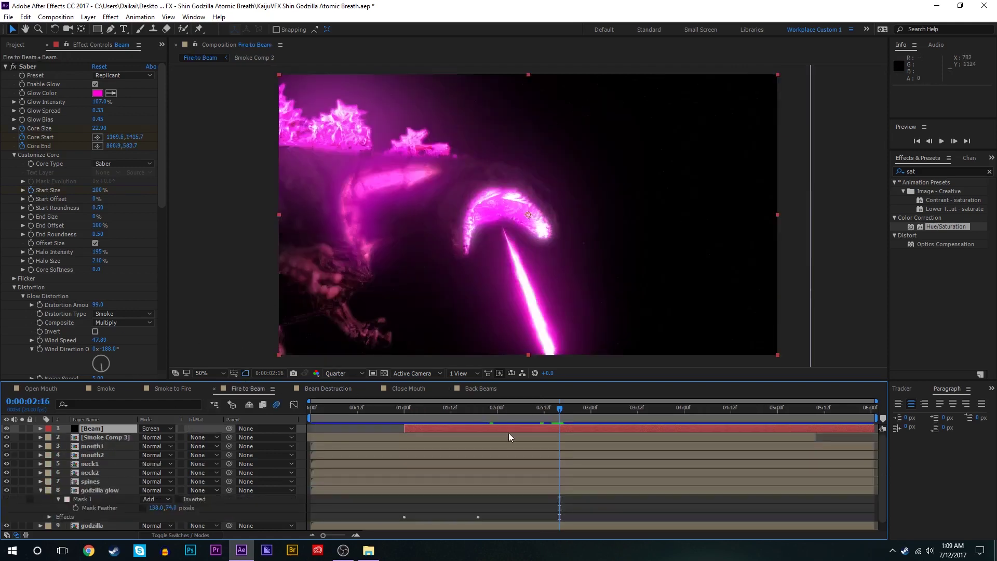
left_click_drag(528, 413, 634, 410)
Step: Review Back Beams and the beam's end in Close Mouth, from 0:00:00:23 through 0:00:02:15
left_click(409, 389)
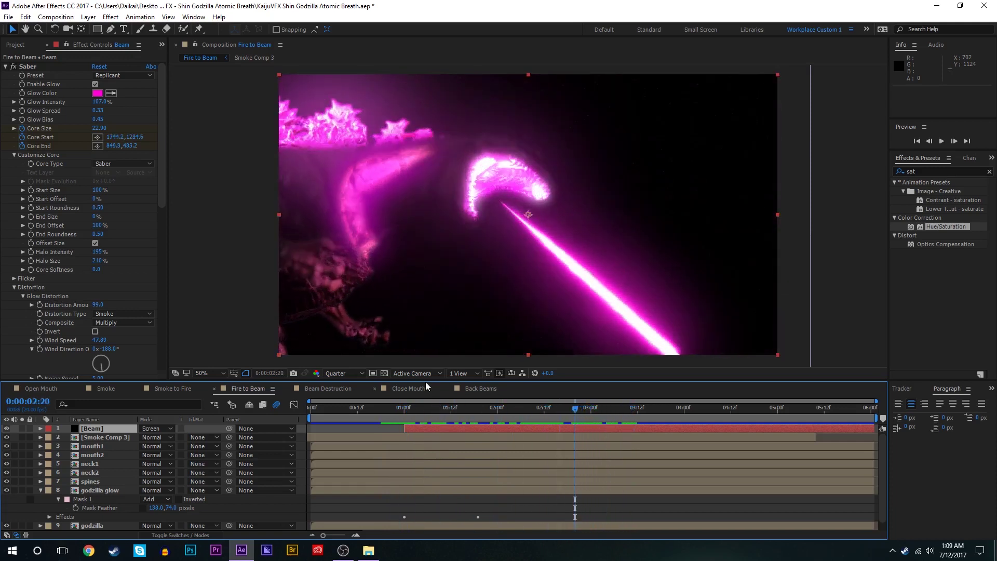
mouse_move(454, 410)
left_mouse_down()
mouse_move(301, 419)
mouse_move(481, 415)
mouse_move(444, 418)
mouse_move(497, 402)
mouse_move(442, 413)
left_mouse_up()
left_click(480, 389)
left_click(408, 388)
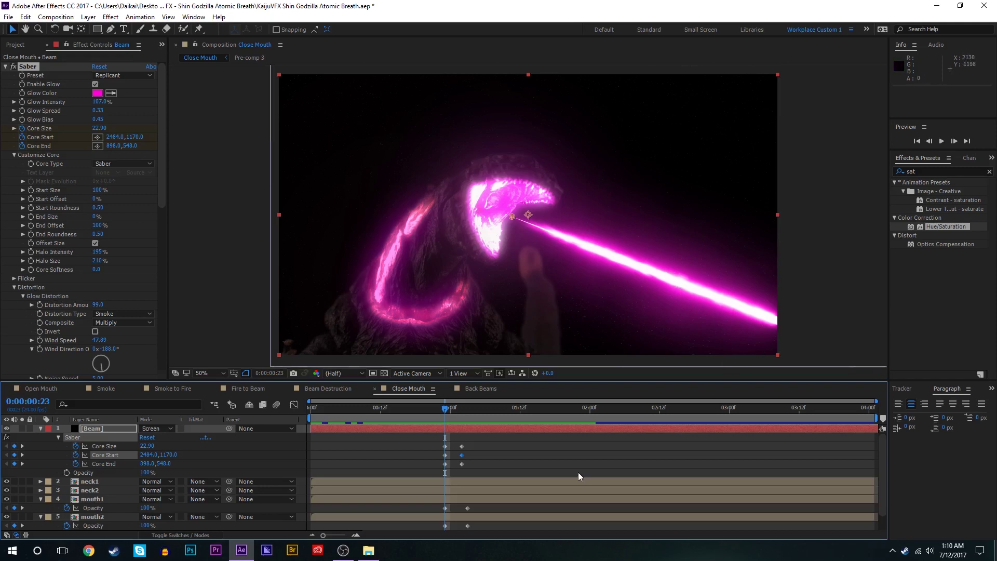
left_click_drag(434, 416, 675, 402)
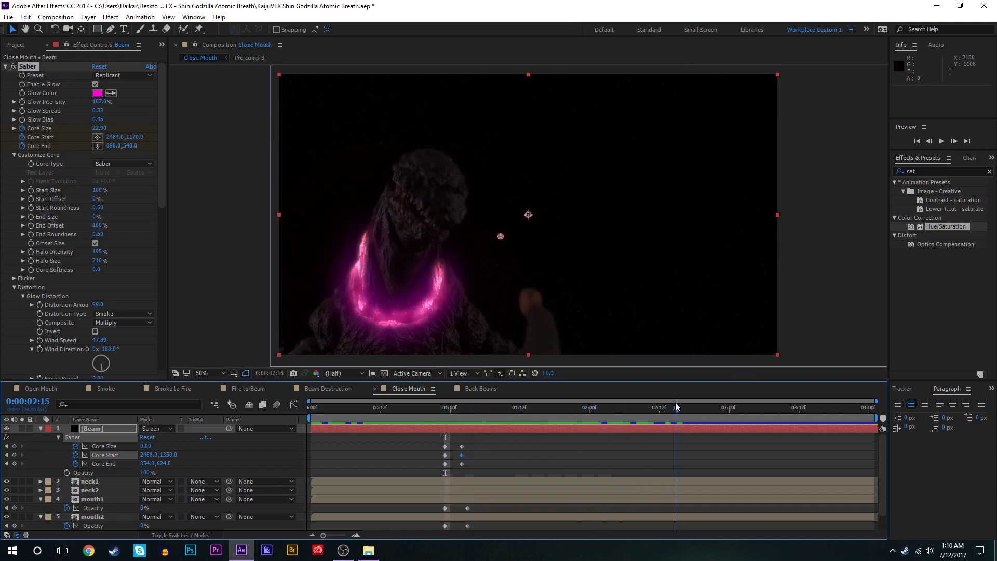